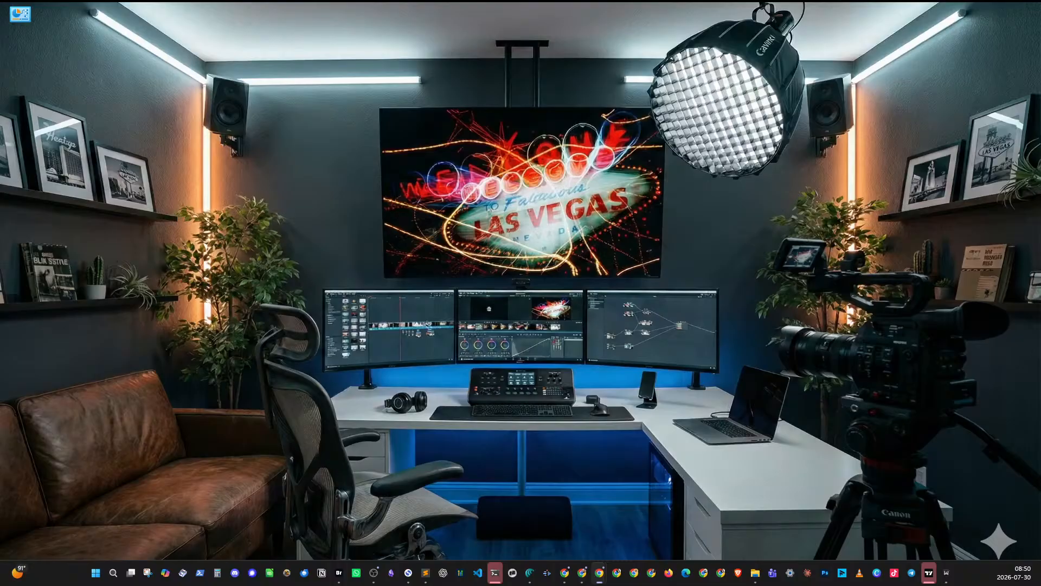
- Bring the browser window with the gorizeiq.com/ai masterclass page onto the main screen and maximize it
left_click(374, 573)
left_click_drag(0, 163, 550, 142)
double_click(550, 142)
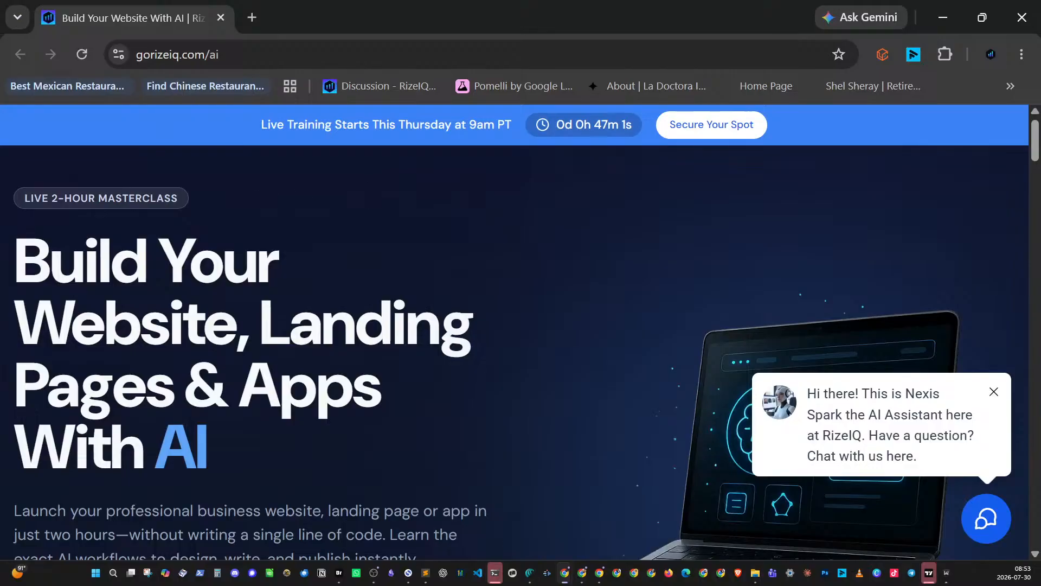
key("ctrl+l")
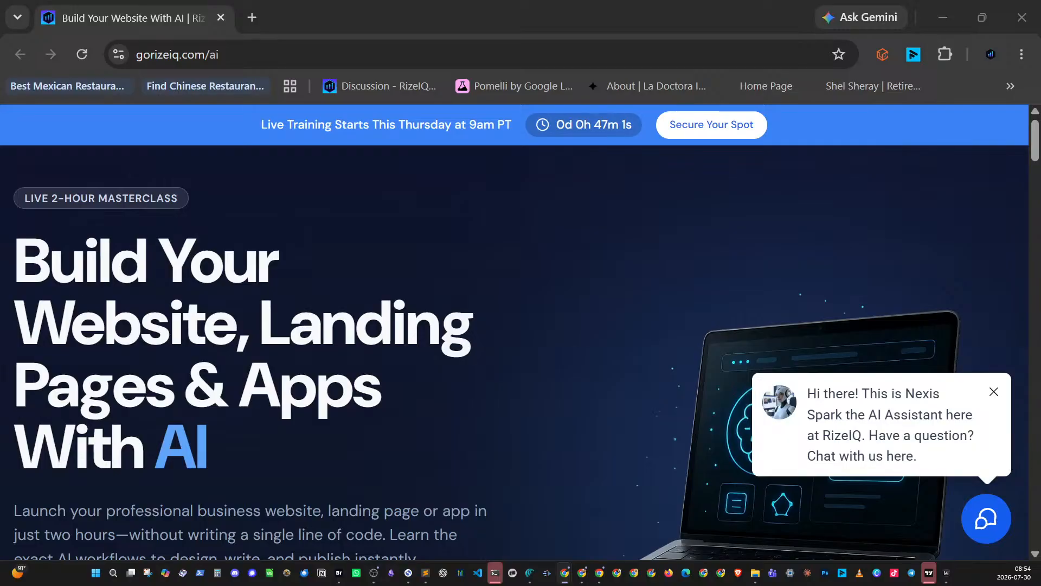
left_click(217, 54)
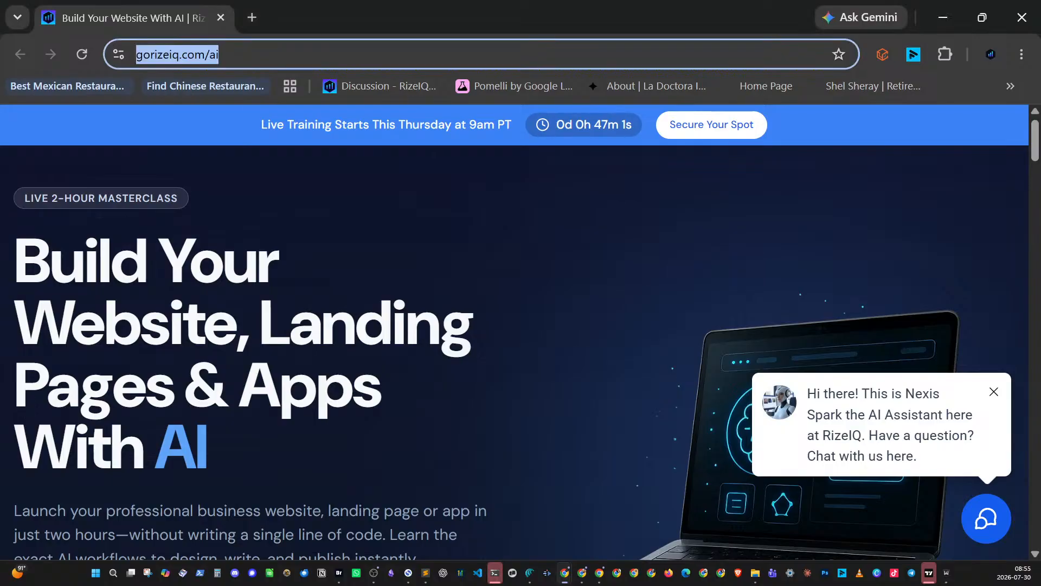
key("alt+Tab")
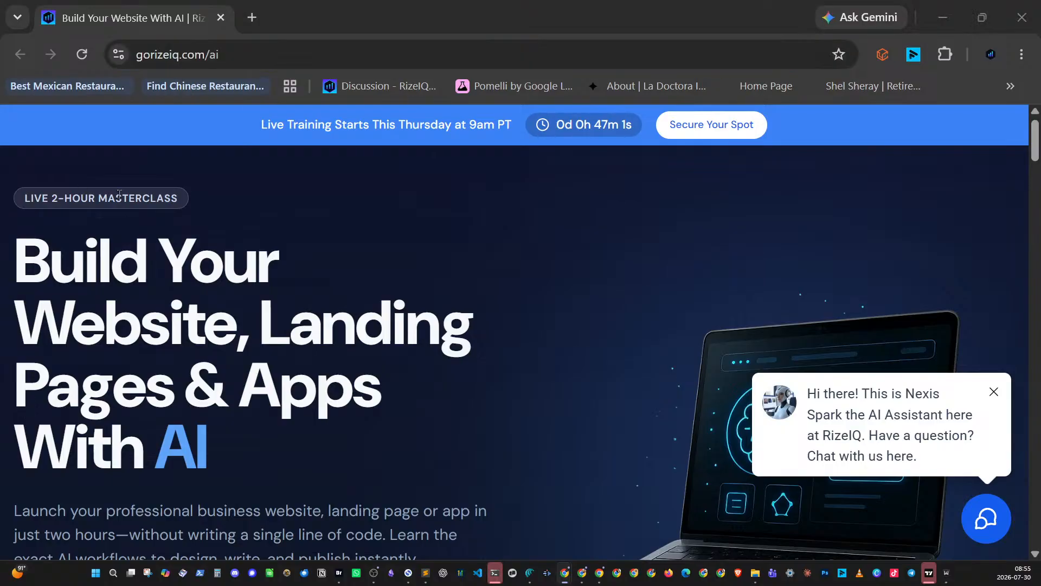
triple_click(216, 440)
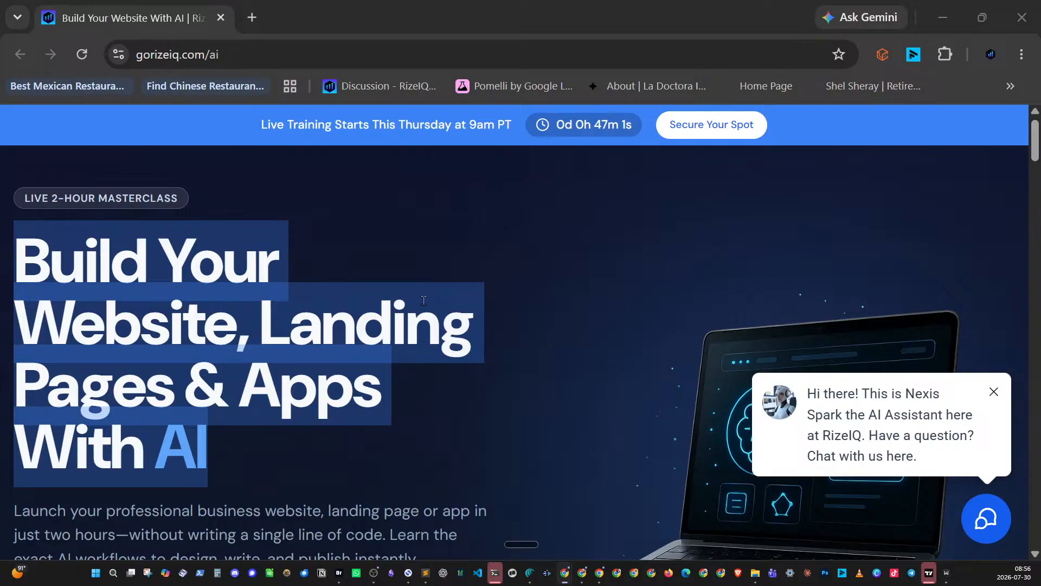
left_click(291, 259)
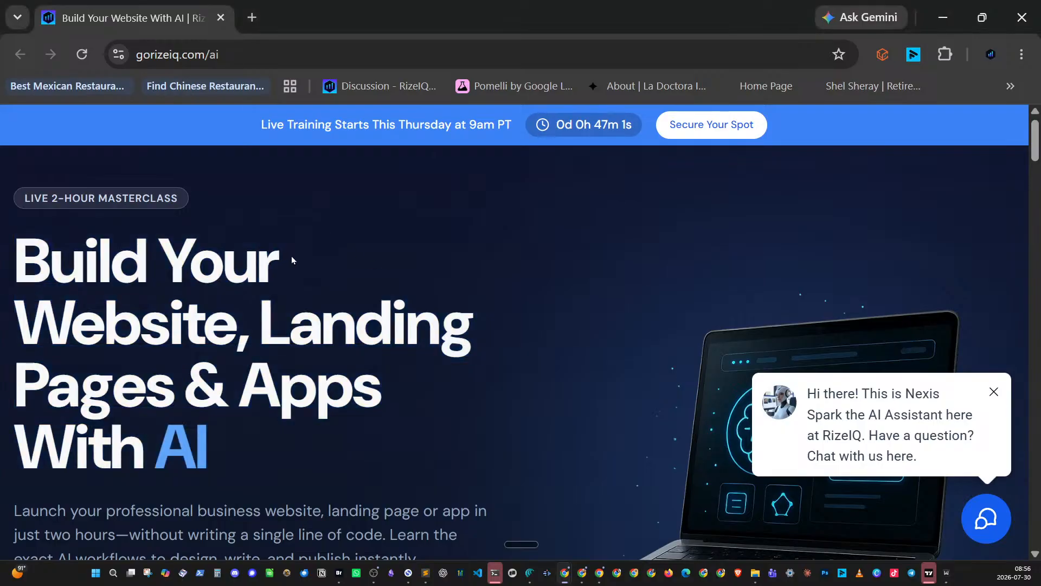
left_click(228, 54)
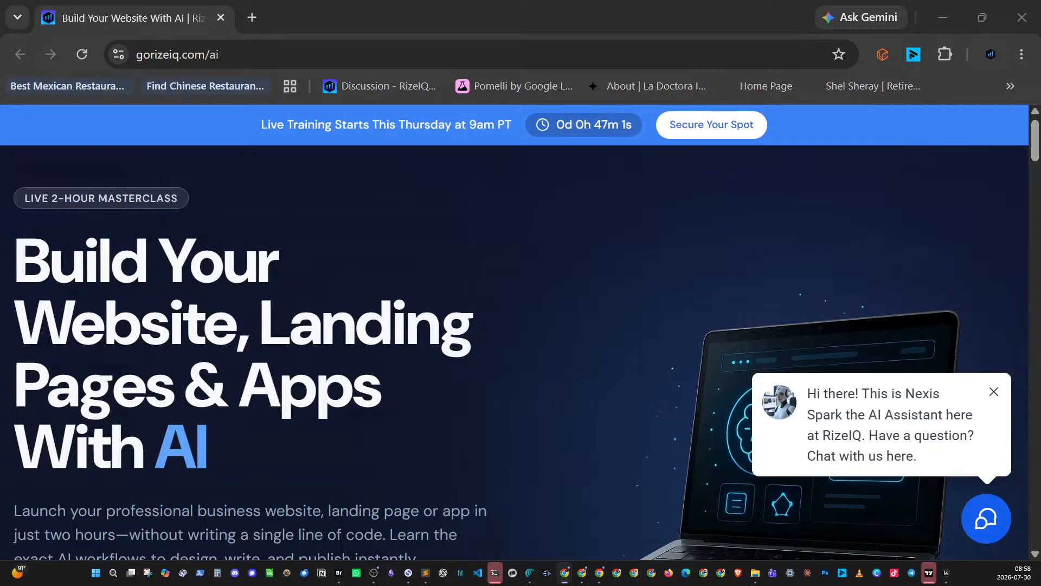
left_click(178, 54)
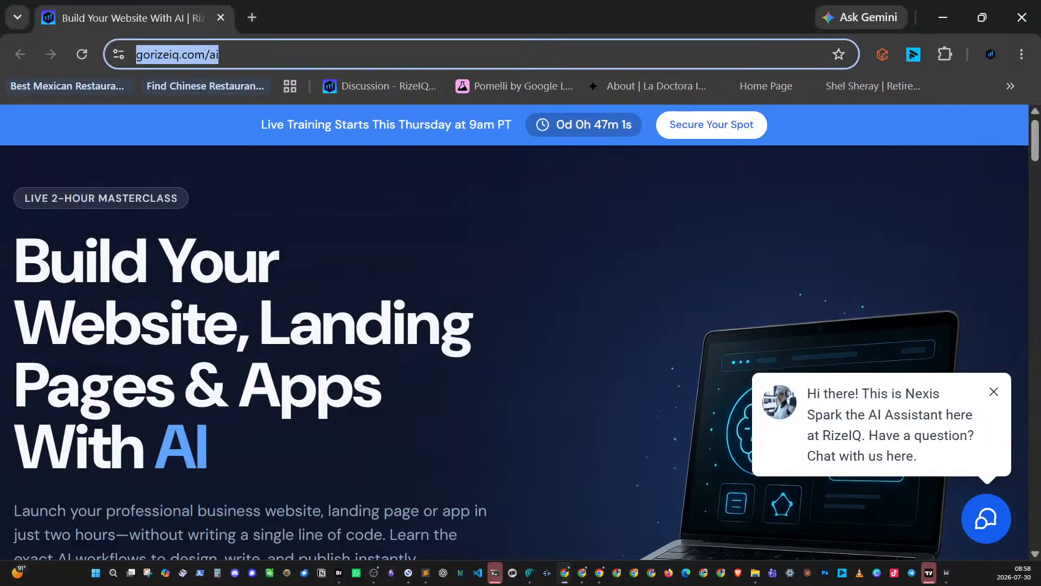
key("alt+Tab")
key("alt+Tab")
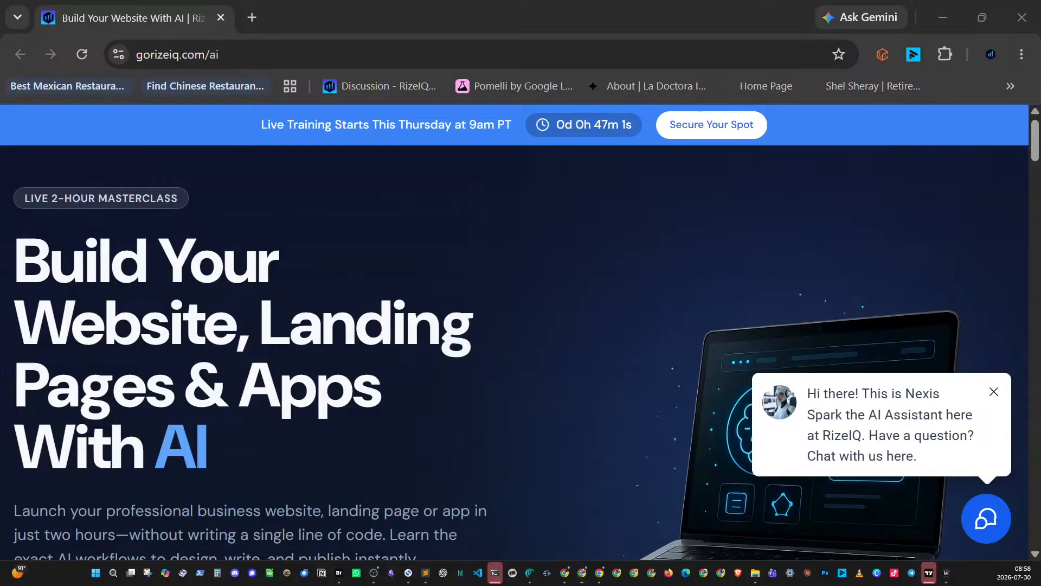
key("super+d")
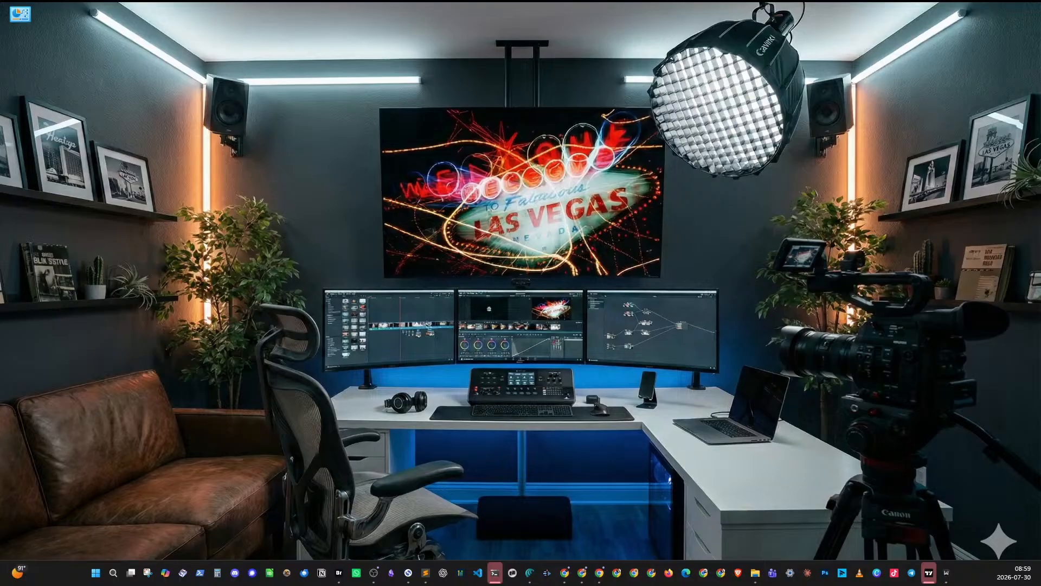
key("super+d")
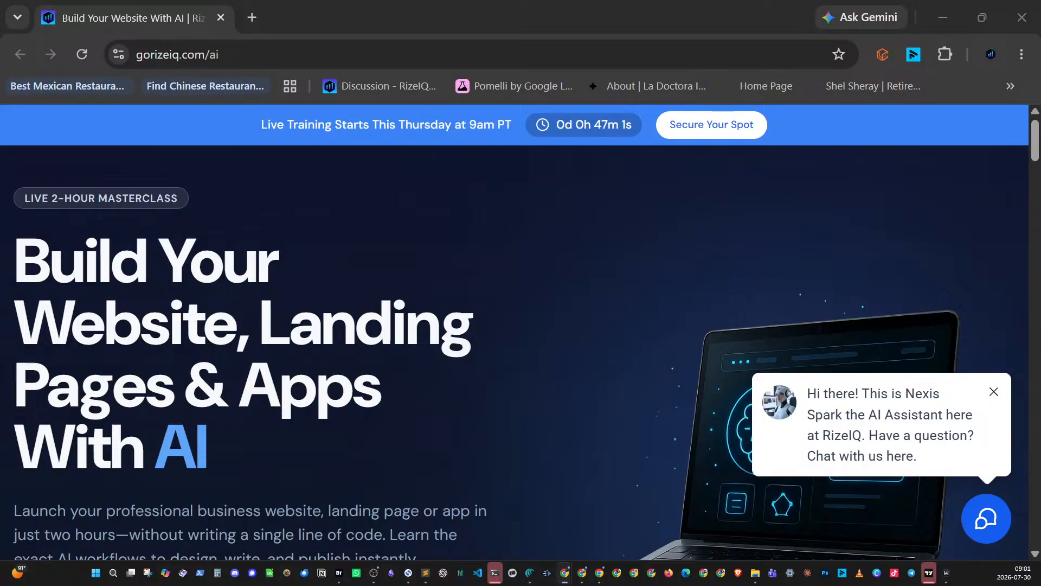
key("alt+Tab")
key("alt+Tab")
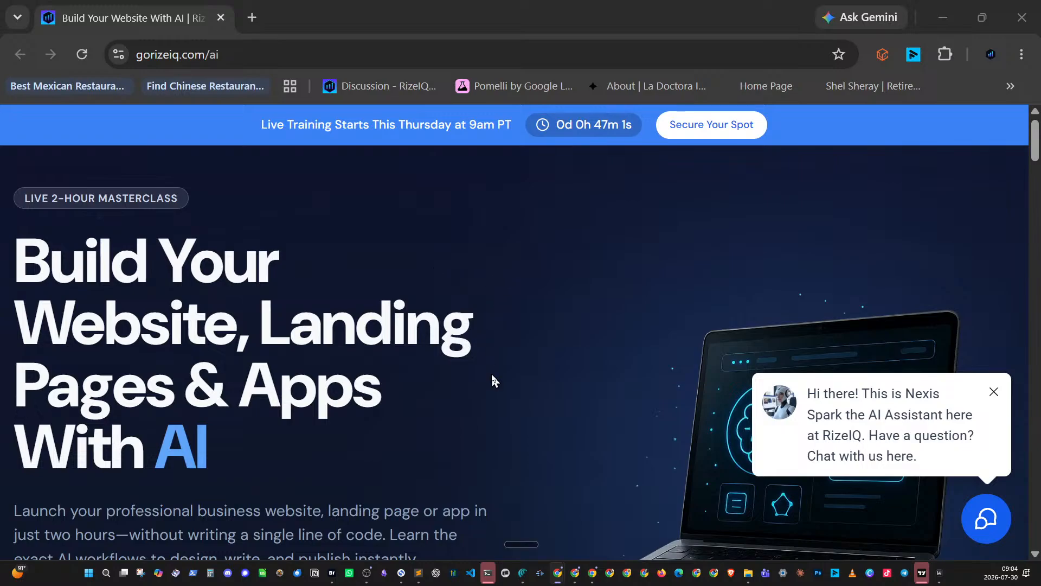
scroll(496, 374, "down", 5)
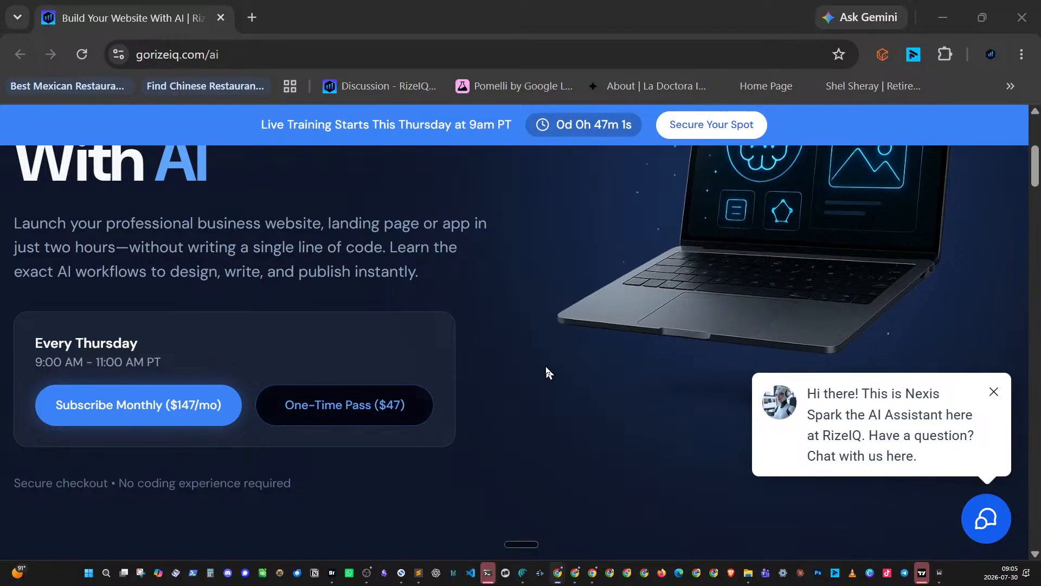
scroll(545, 366, "up", 2)
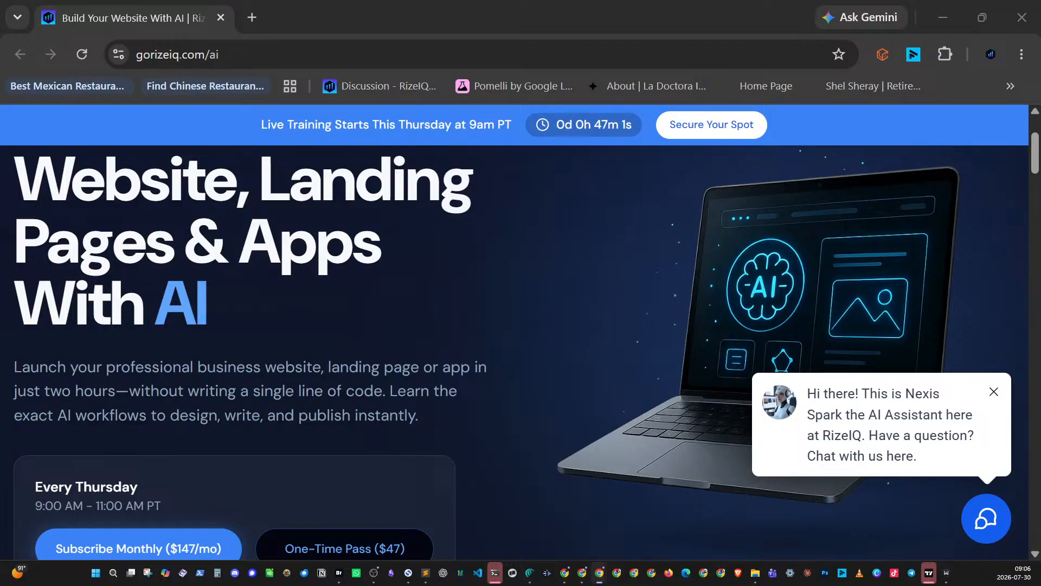
left_click(237, 44)
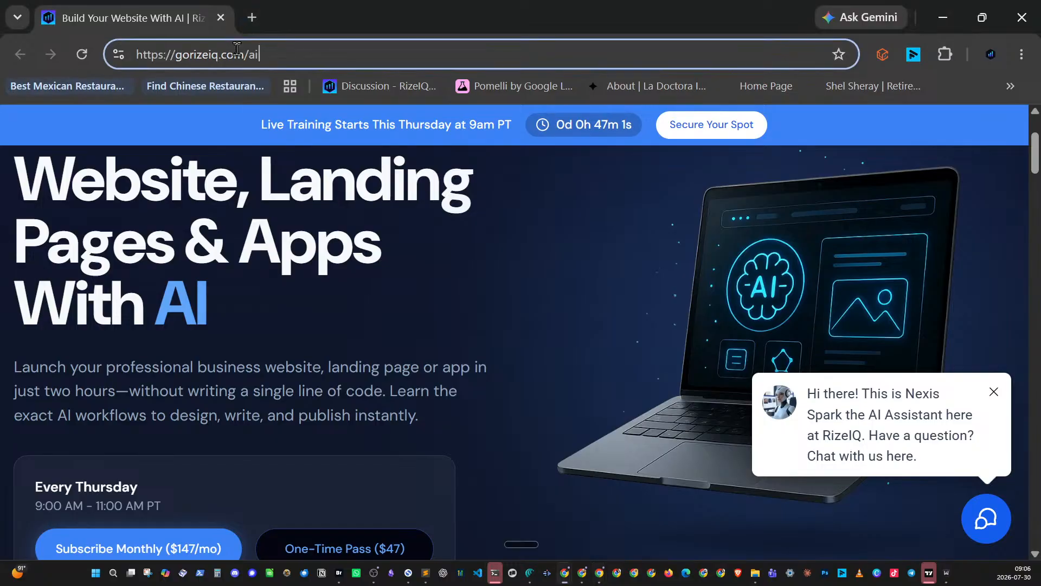
key("BackSpace")
key("BackSpace")
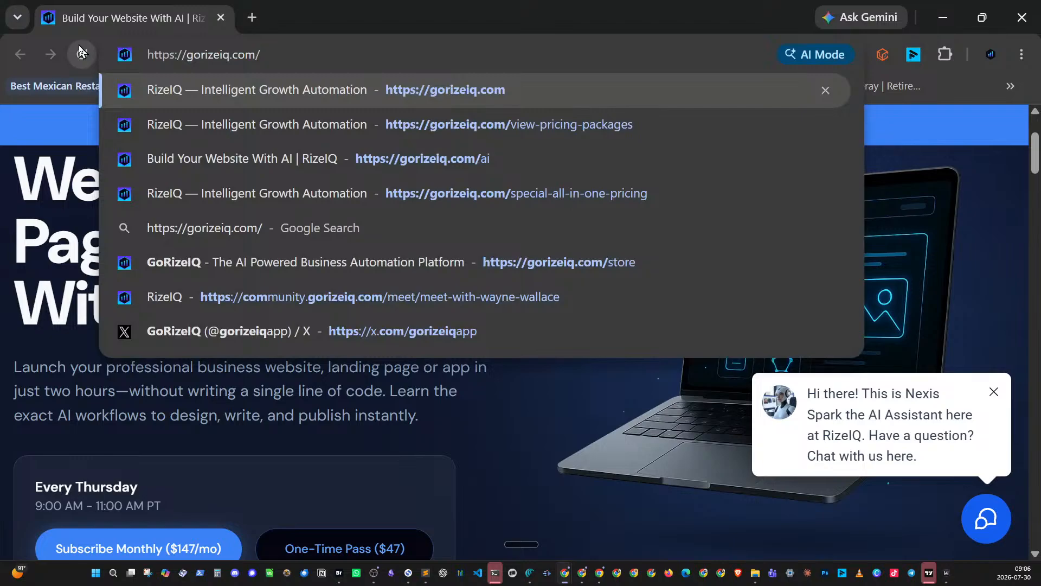
key("Return")
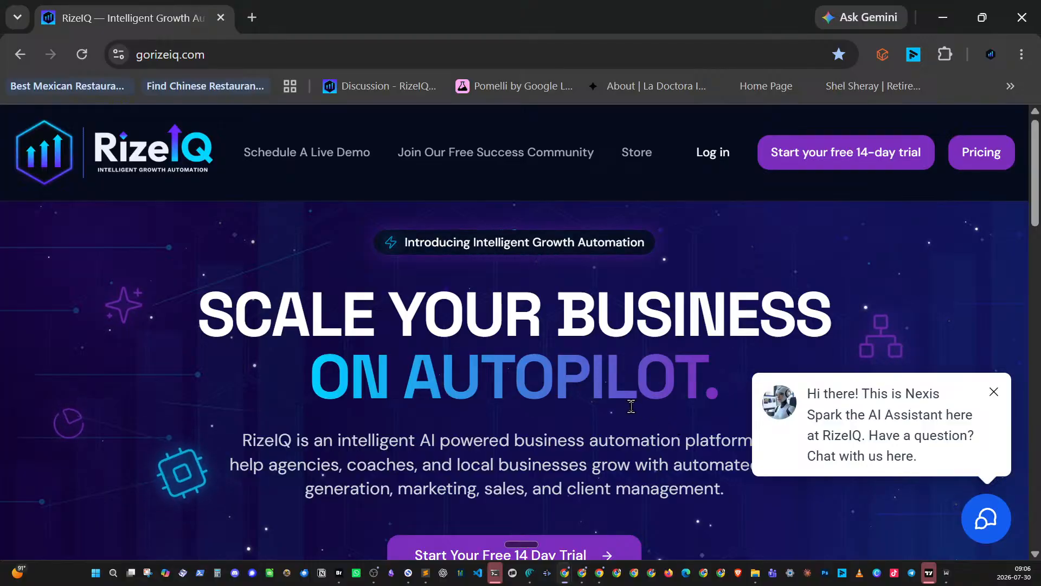
- Examine the RizeIQ homepage's feature sections down to the footer, dismissing the chat assistant's greeting
scroll(631, 406, "down", 3)
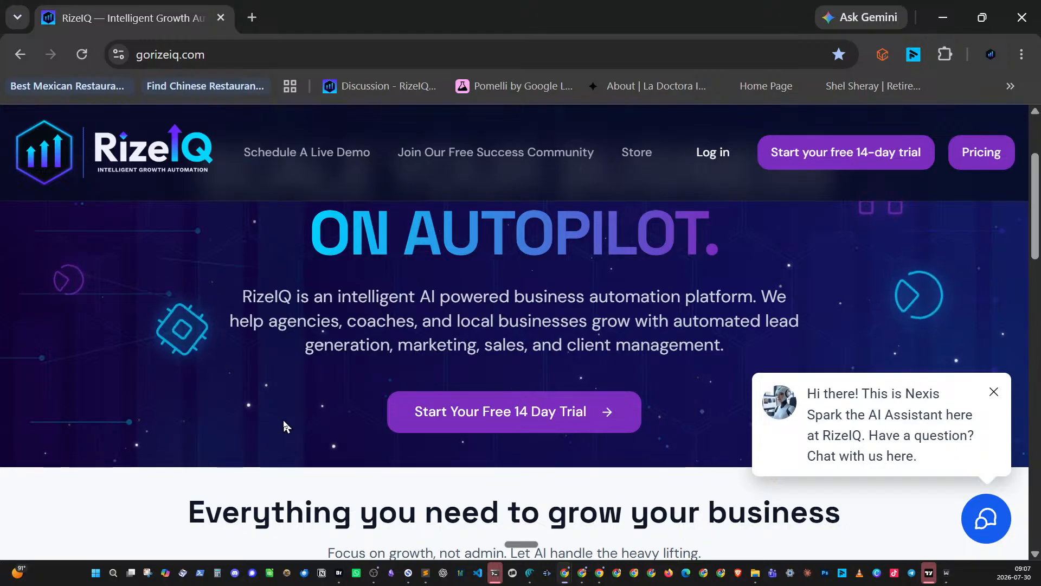
scroll(284, 421, "down", 3)
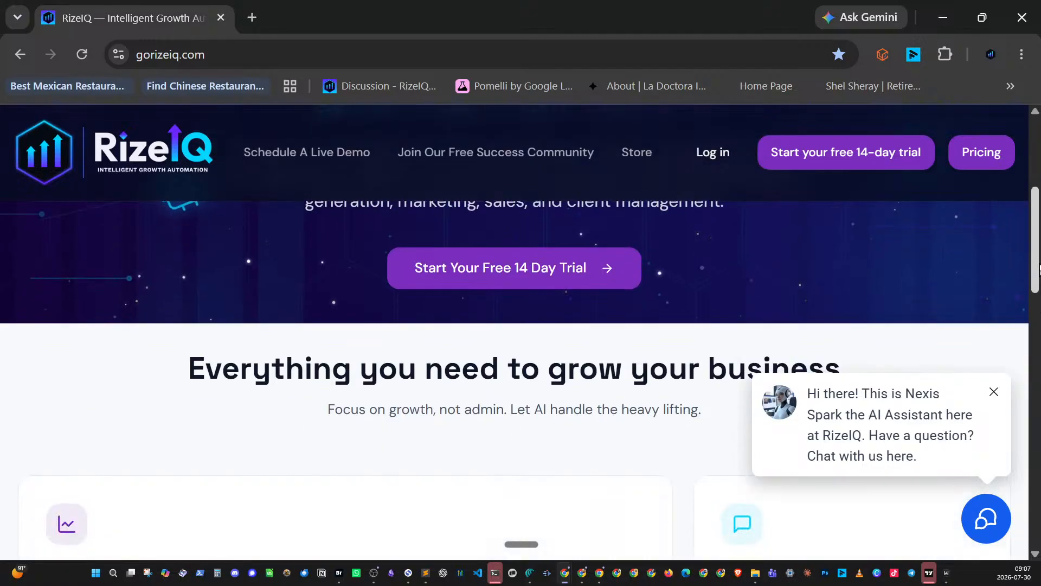
left_click_drag(1038, 269, 1038, 363)
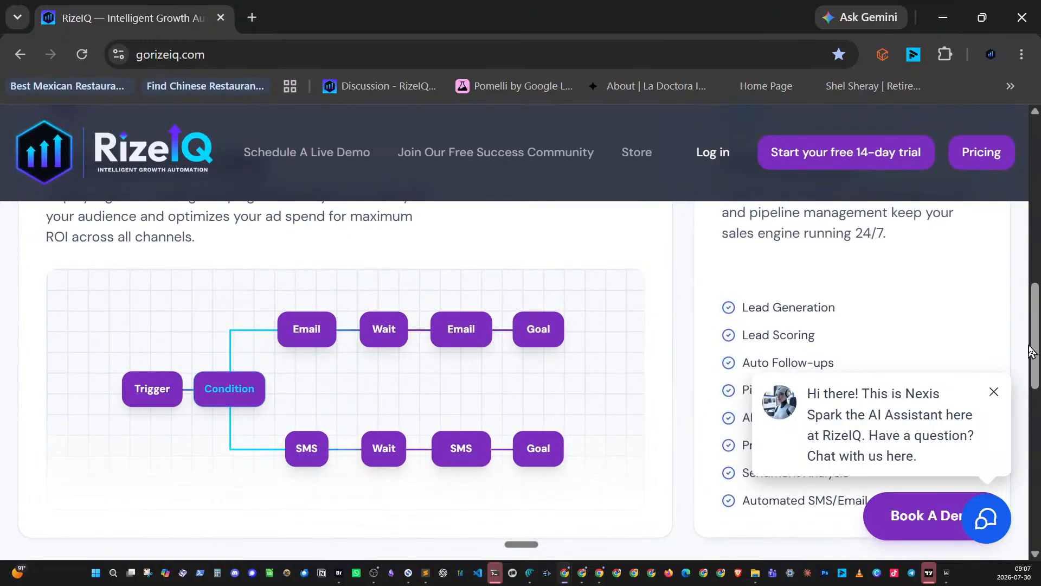
left_click_drag(1036, 344, 1036, 363)
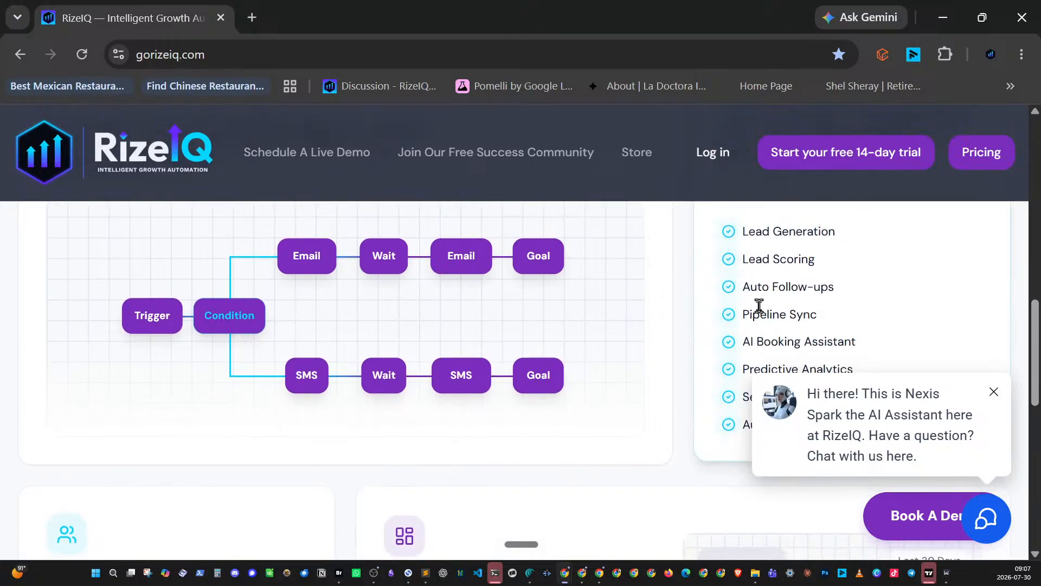
left_click(994, 392)
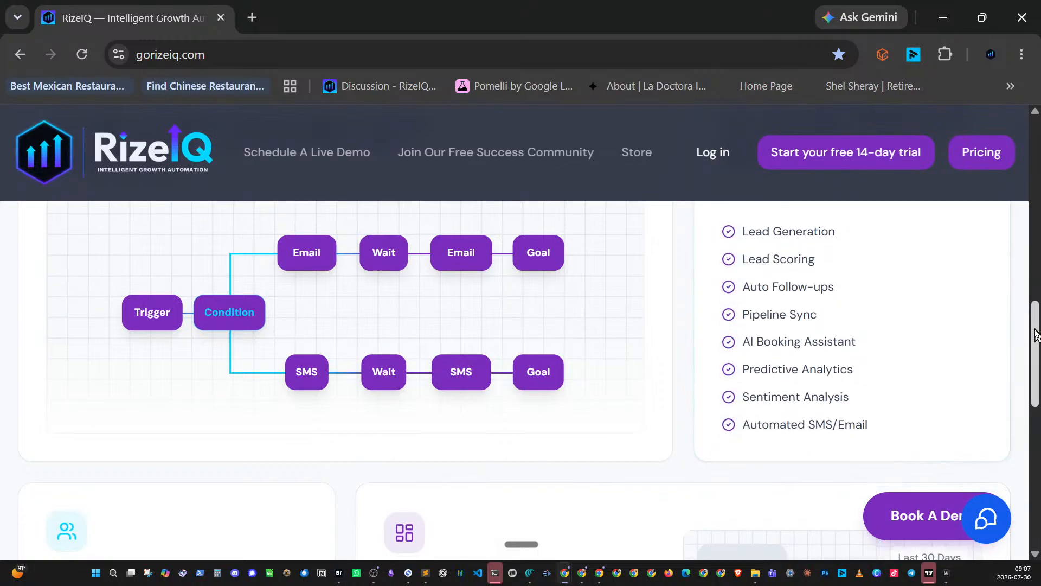
left_click_drag(1036, 332, 1037, 363)
scroll(300, 383, "down", 2)
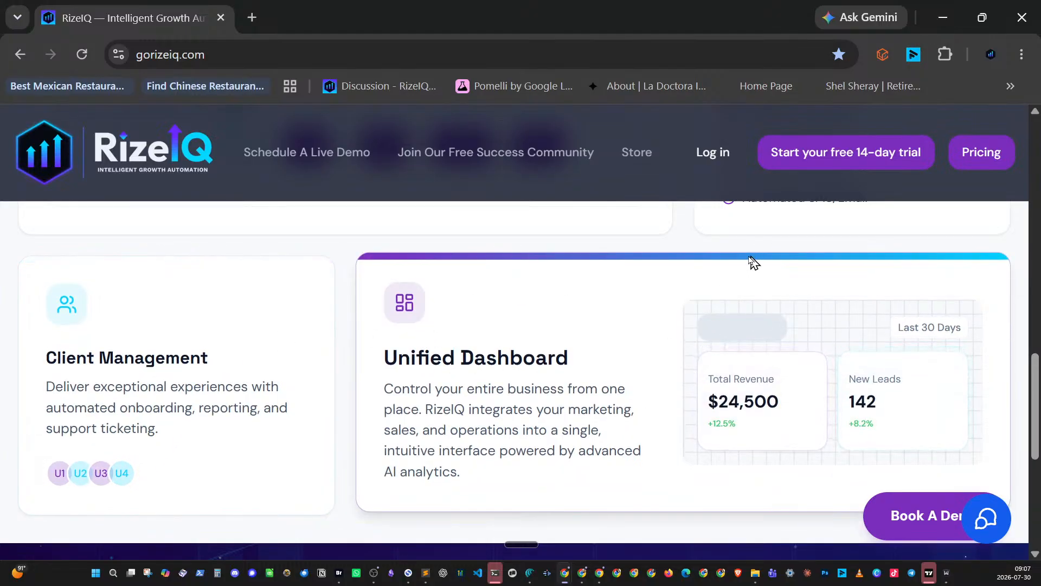
left_click_drag(1033, 392, 1031, 459)
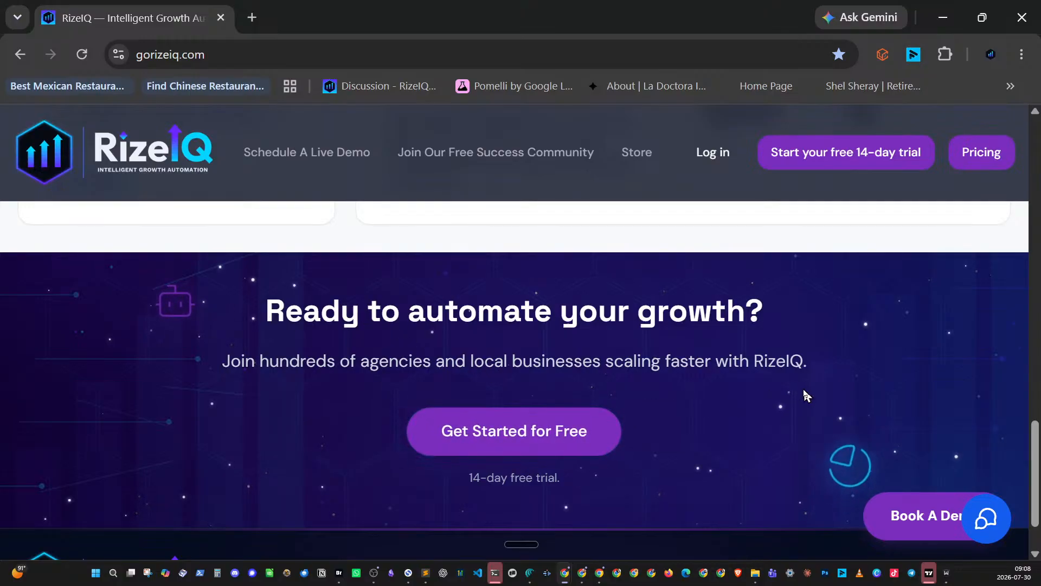
scroll(801, 380, "down", 1)
scroll(800, 379, "down", 1)
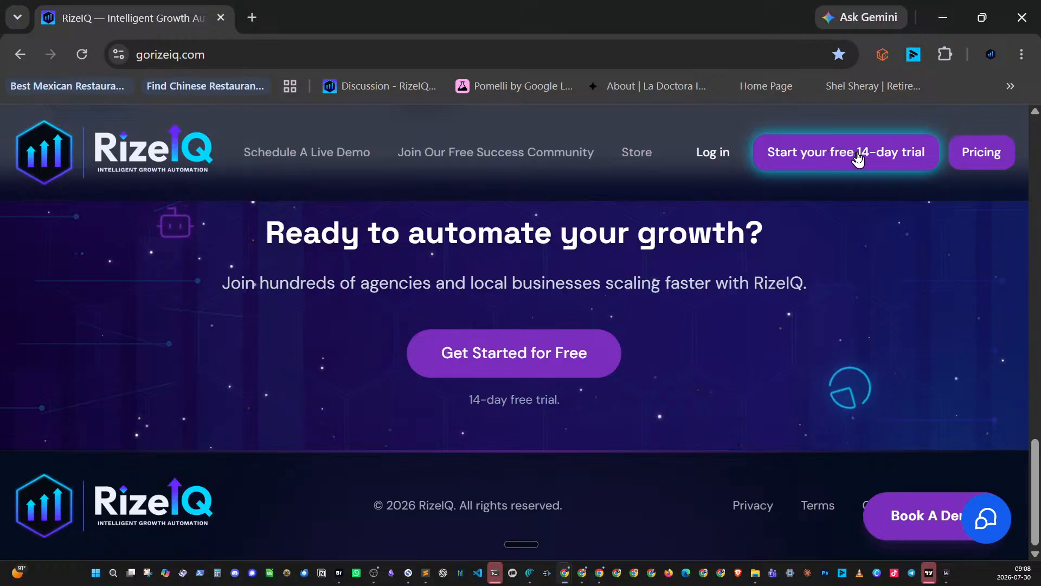
- Open the RizeIQ Store, look over its product listings and close the store page
left_click(637, 156)
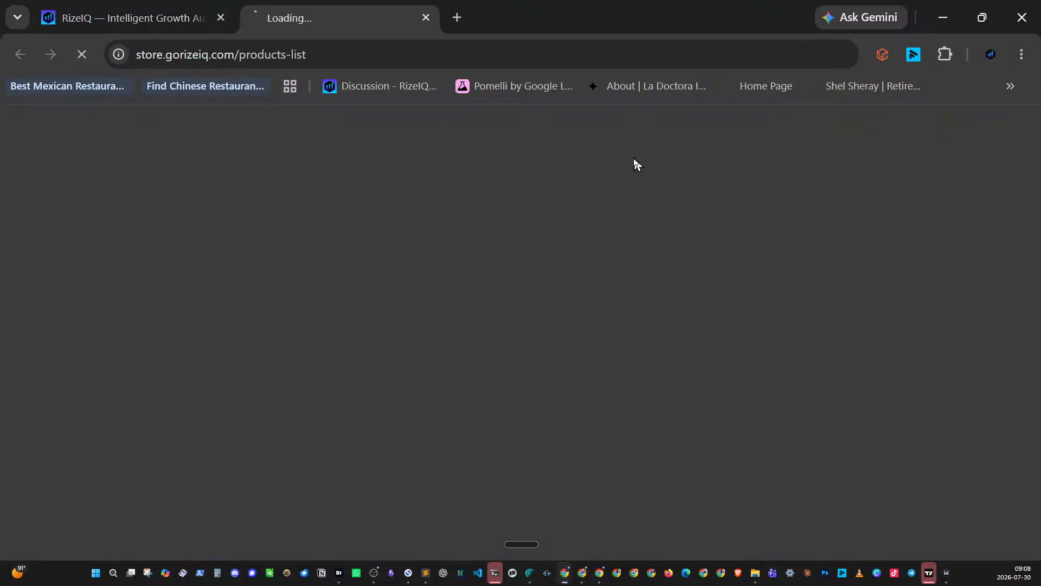
scroll(741, 253, "down", 15)
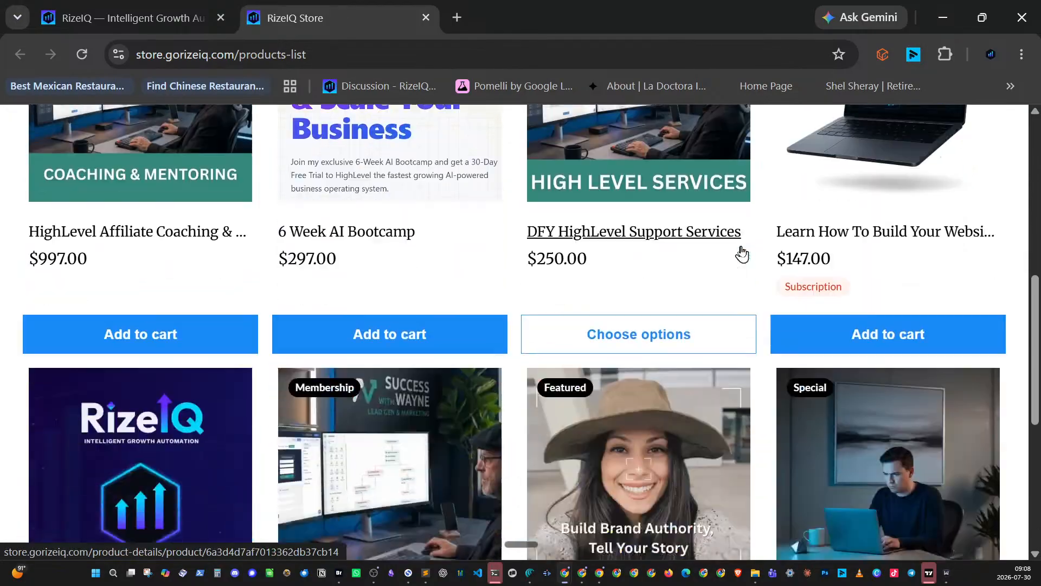
scroll(740, 252, "up", 15)
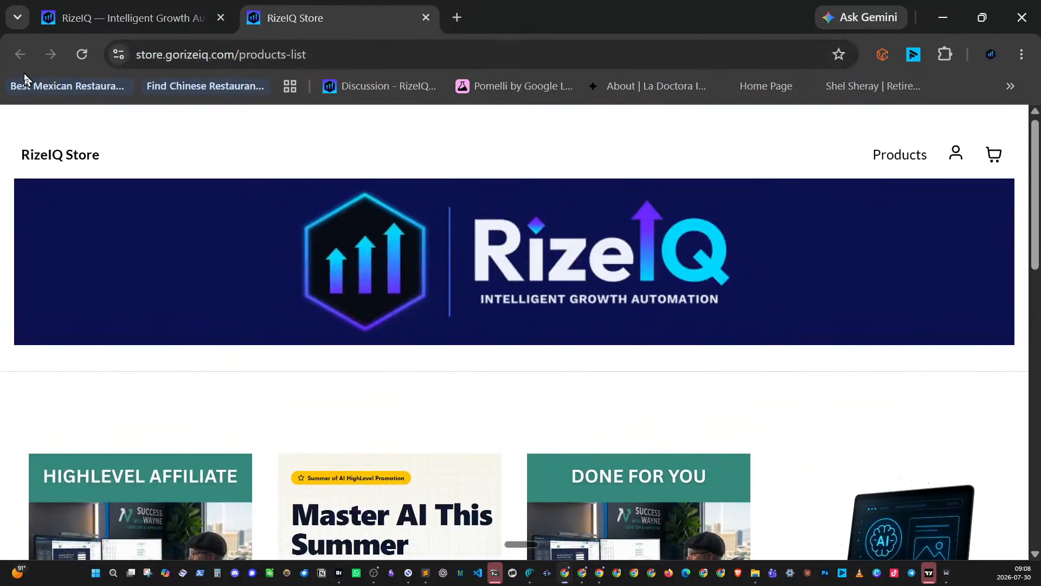
left_click(425, 18)
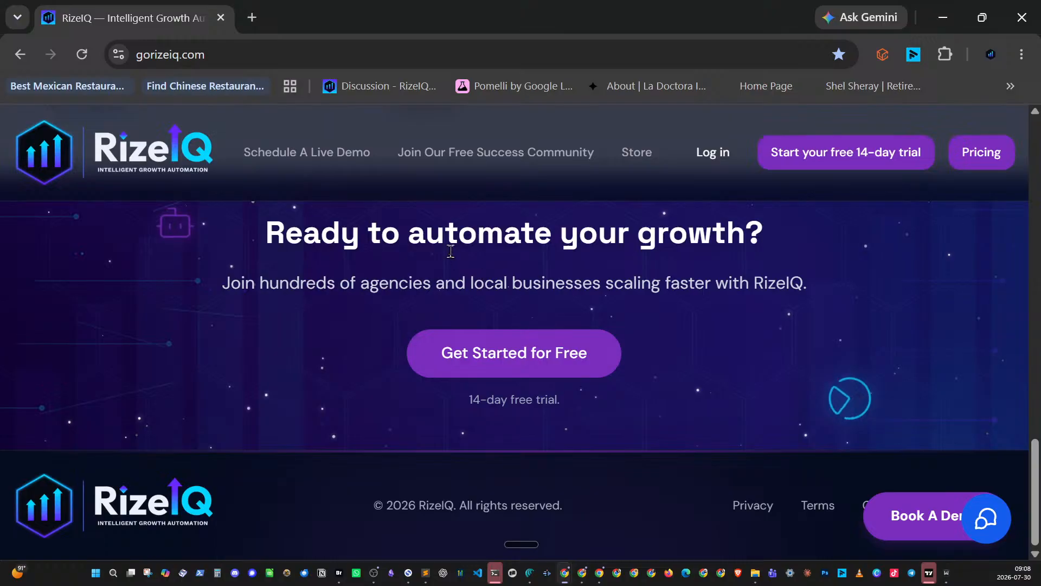
- View the free Success Community registration page and return to the RizeIQ homepage
scroll(429, 223, "up", 5)
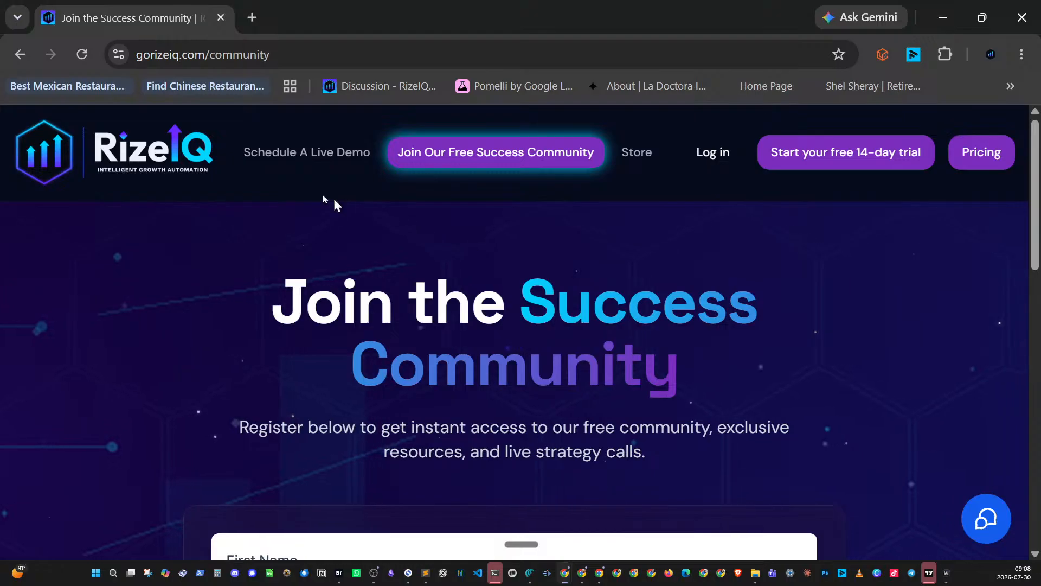
left_click(177, 152)
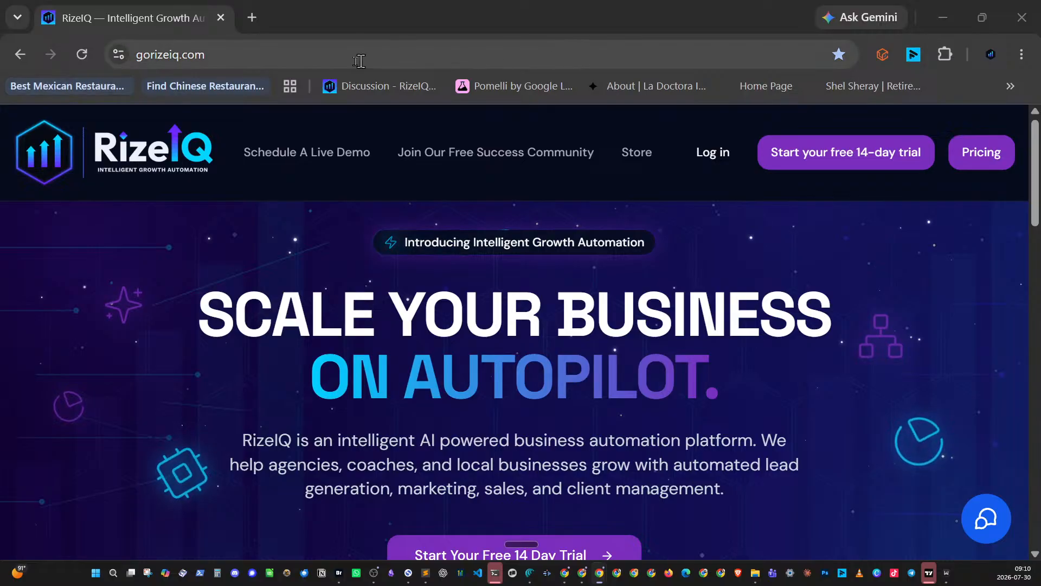
left_click(216, 54)
type("https://successwithwayne.com/")
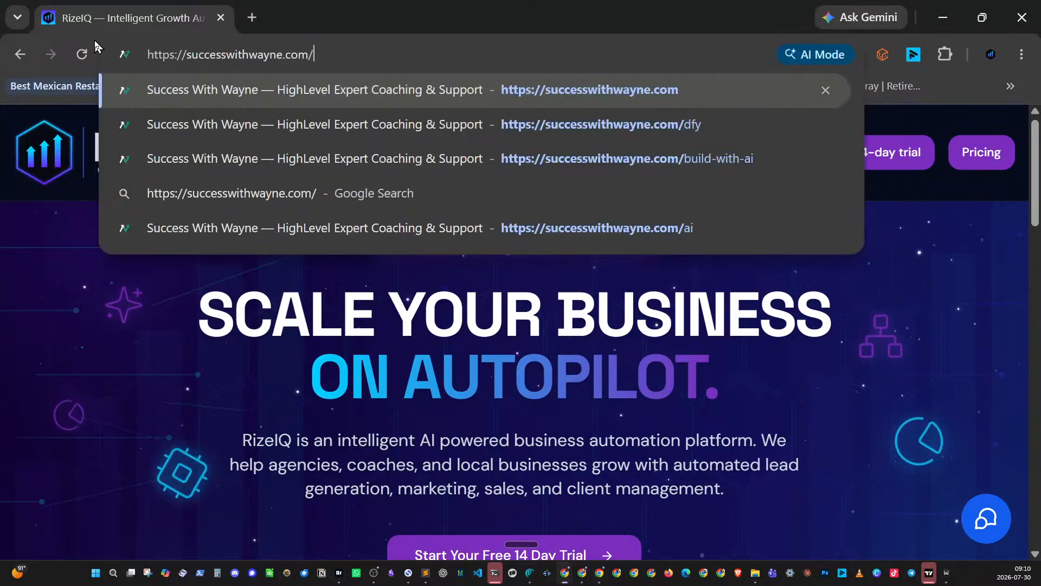
key("Return")
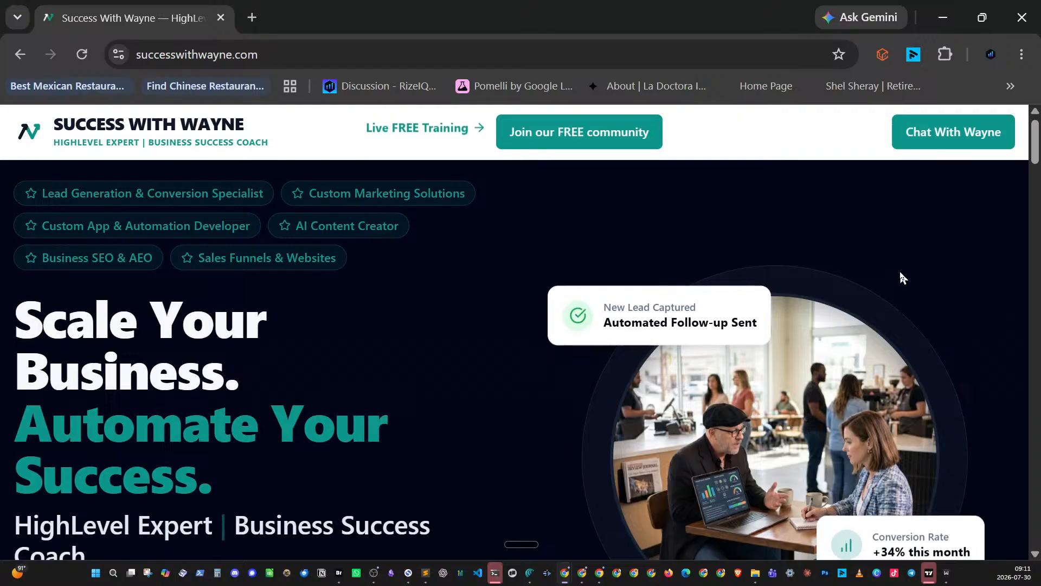
scroll(902, 277, "down", 5)
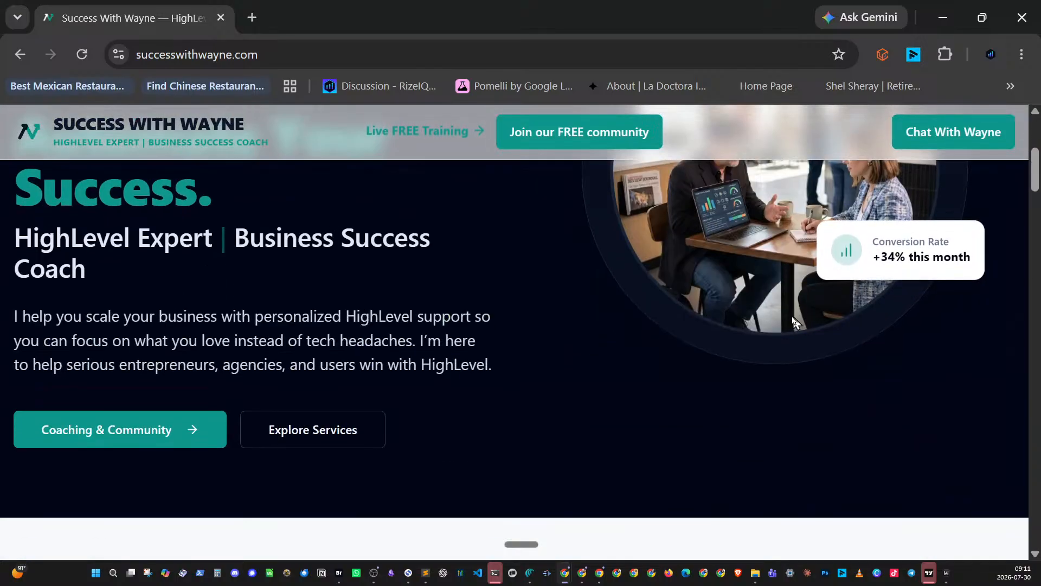
scroll(725, 337, "down", 5)
scroll(729, 325, "down", 4)
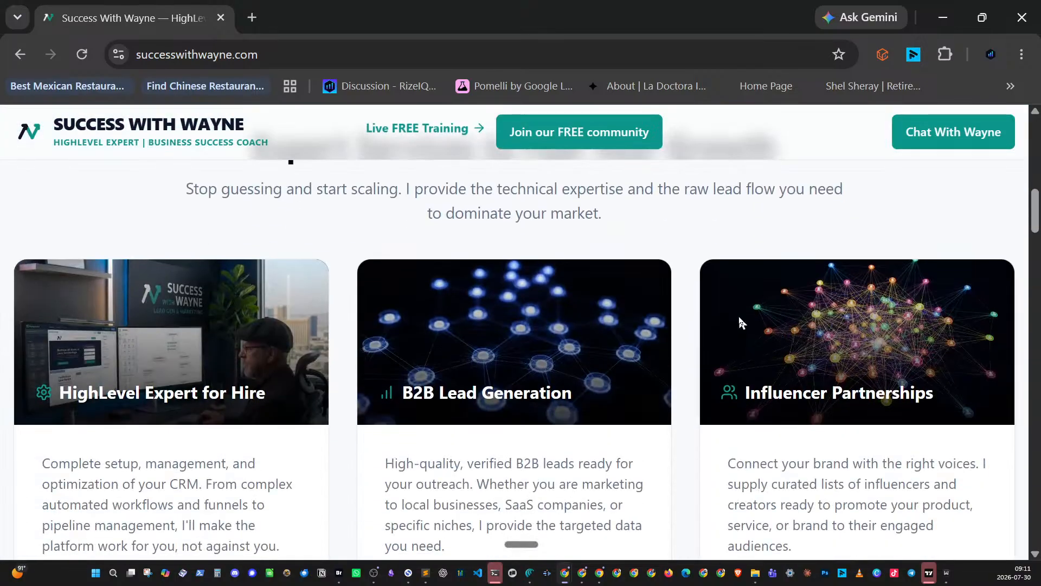
- Look over the Coaching & Community offers on the Success With Wayne homepage and return to its introduction
scroll(737, 314, "down", 5)
scroll(738, 321, "down", 8)
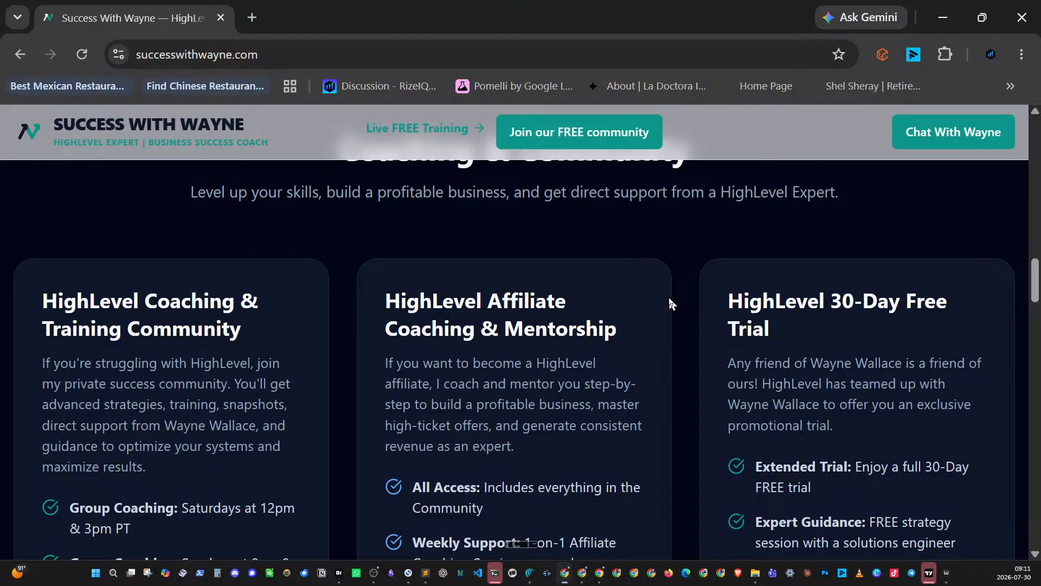
scroll(669, 297, "down", 5)
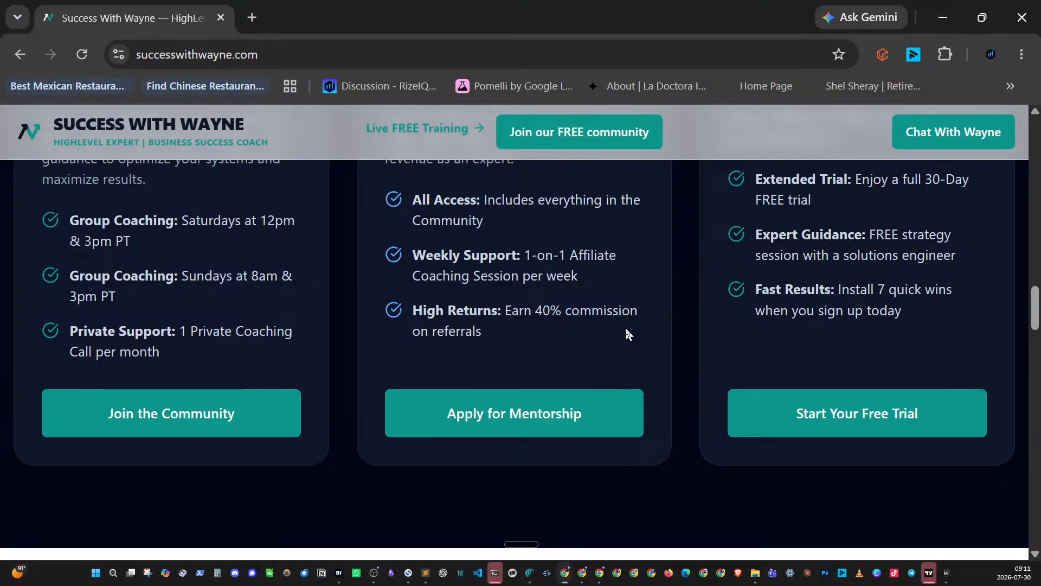
scroll(590, 317, "up", 15)
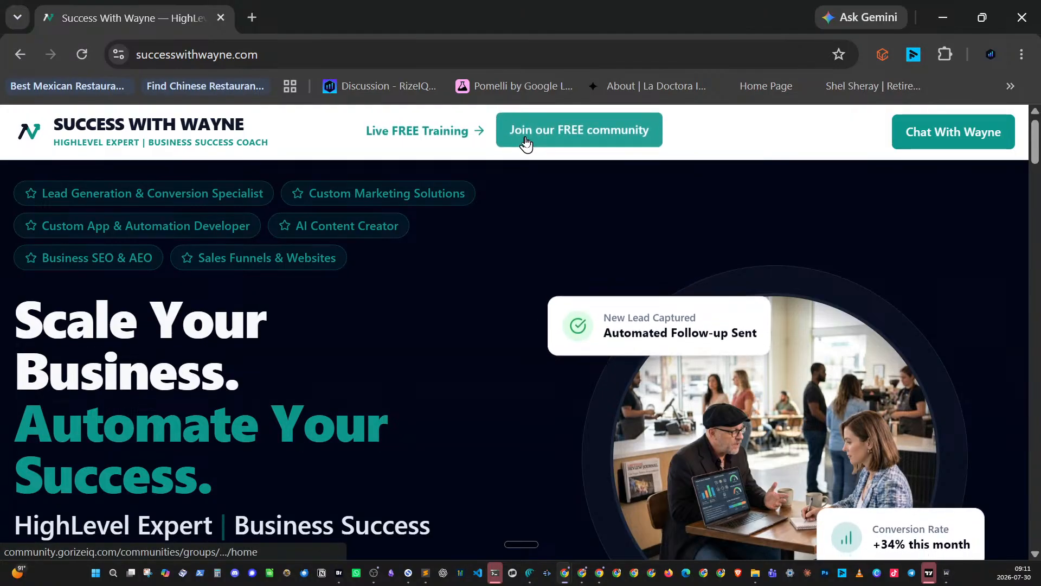
- Open the free community from the Success With Wayne site and view its live stream post about building websites with AI
left_click(556, 132)
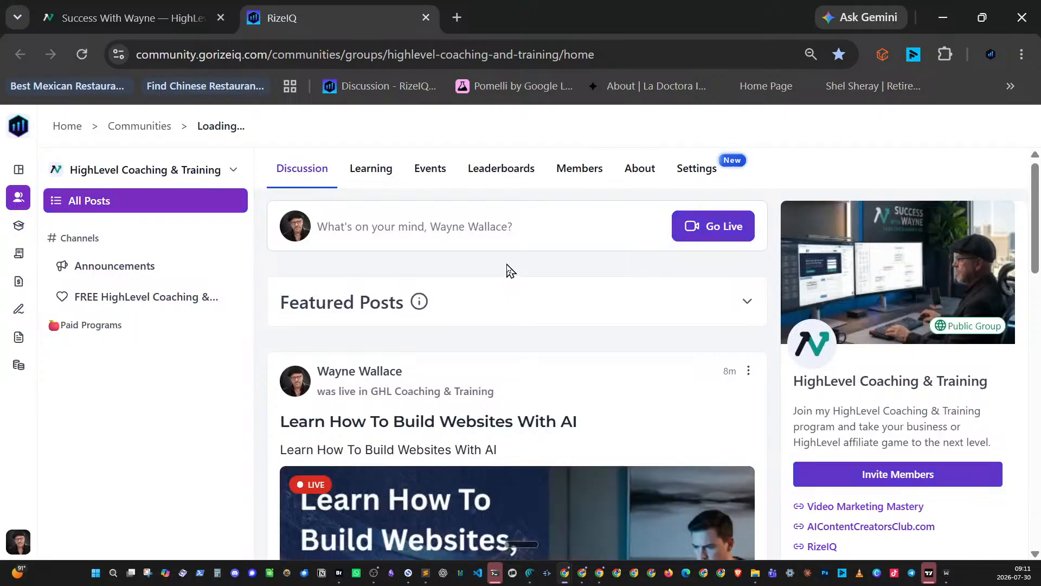
scroll(527, 295, "down", 5)
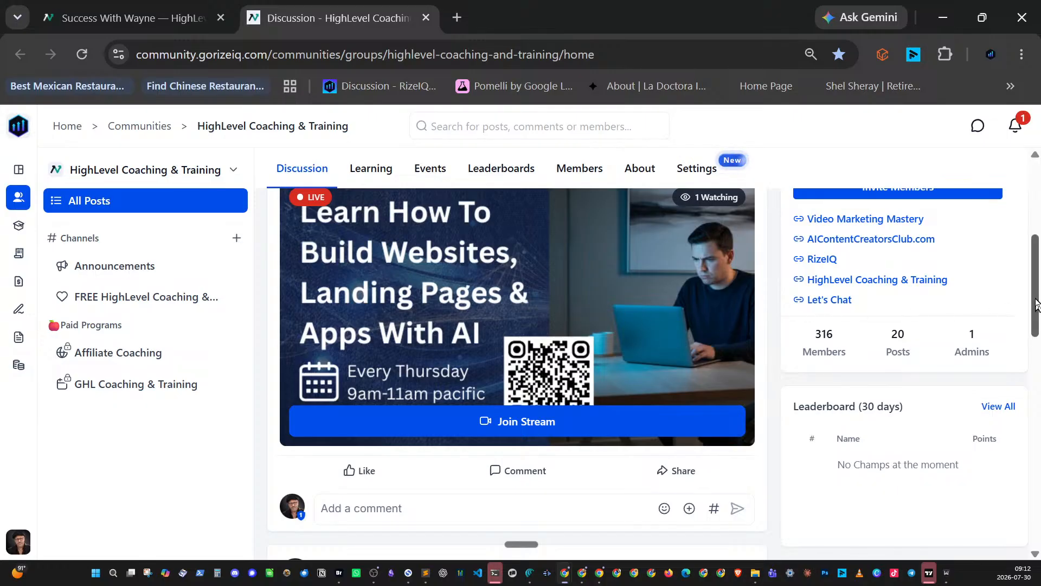
left_click_drag(1036, 303, 1037, 291)
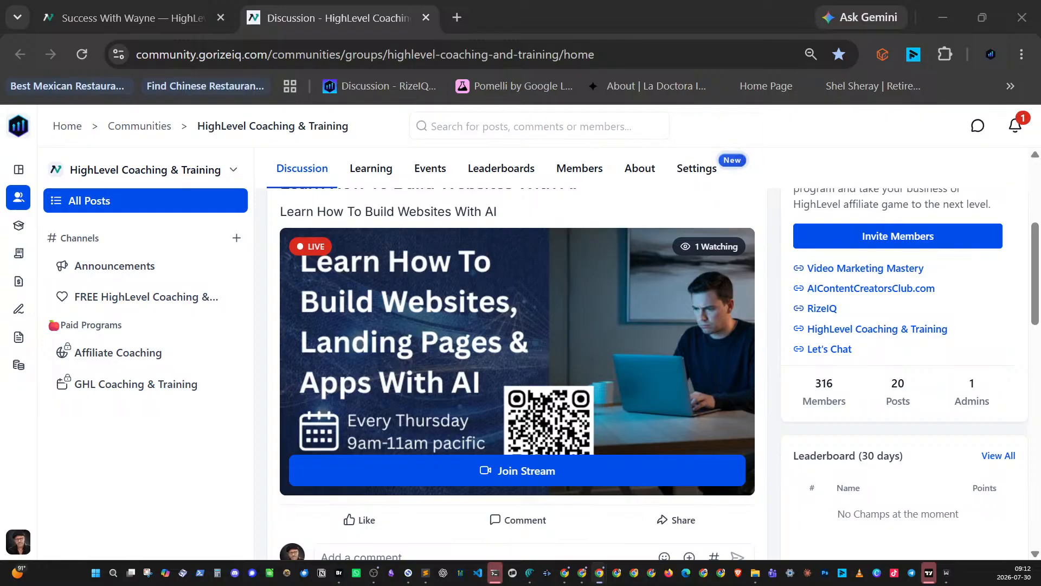
left_click(297, 53)
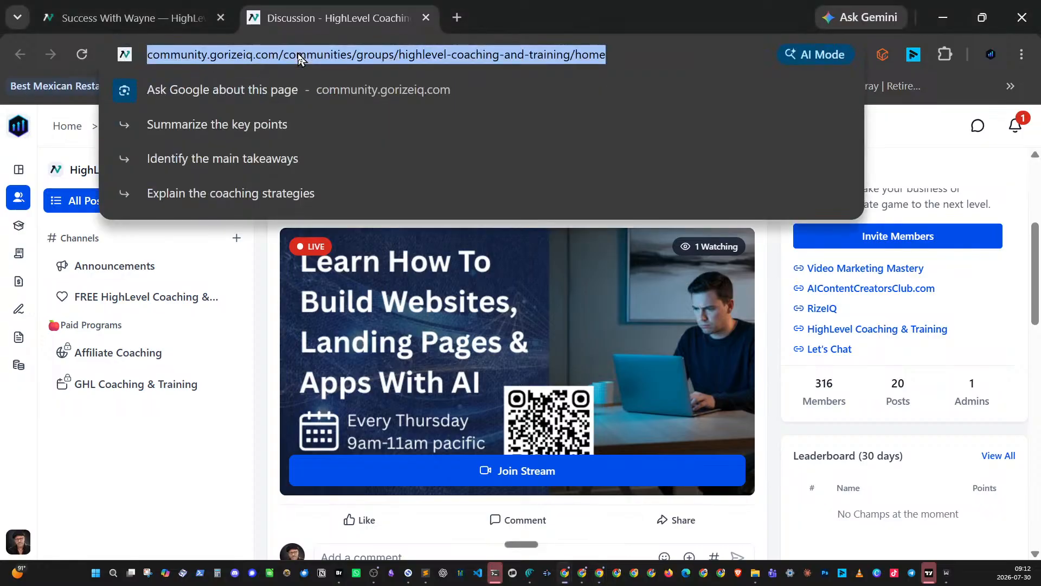
type("https://6weekvideobootcamp.com/")
key("Return")
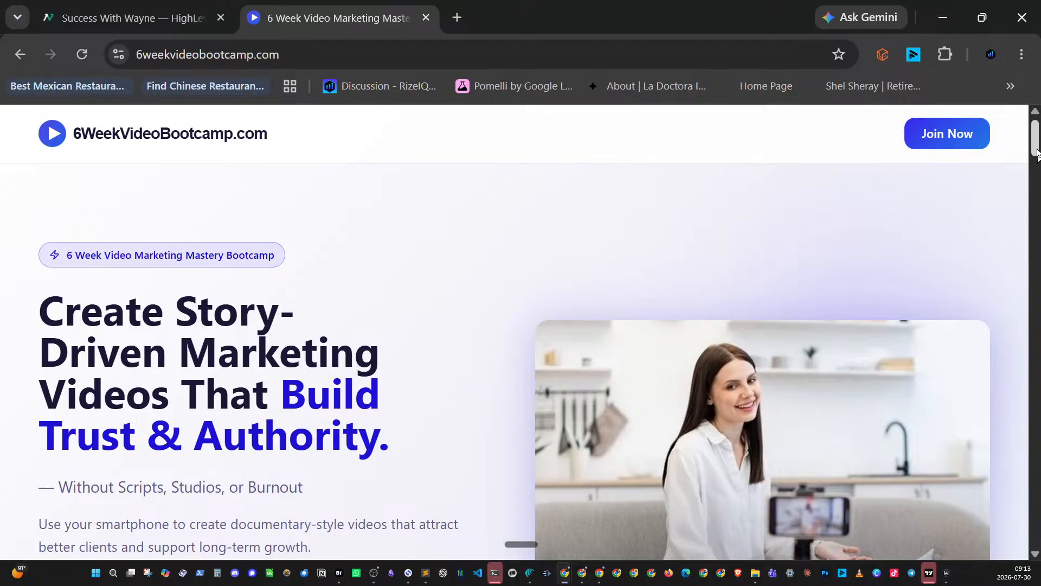
scroll(1037, 153, "down", 2)
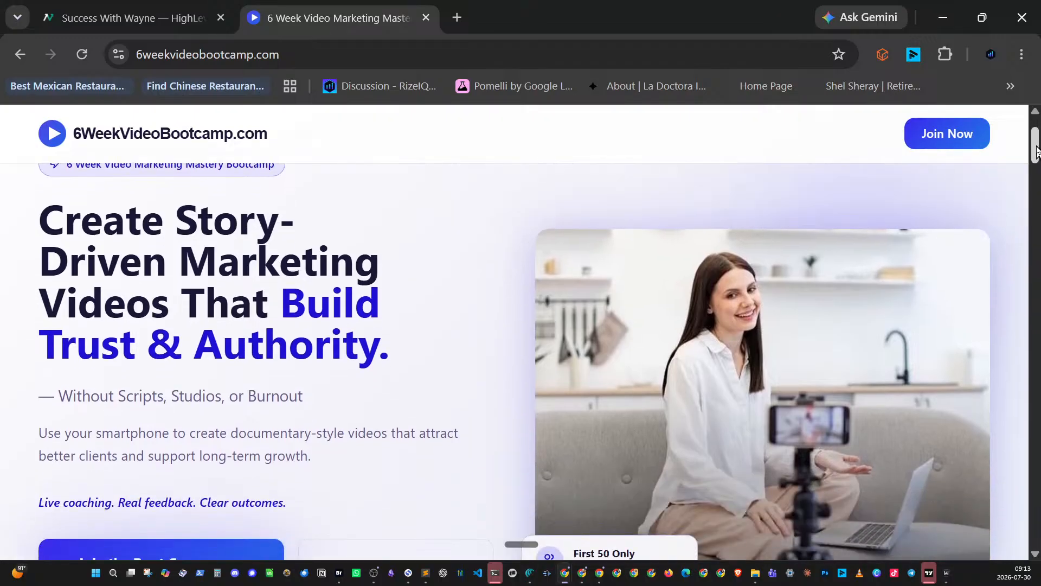
left_click_drag(1037, 153, 1007, 322)
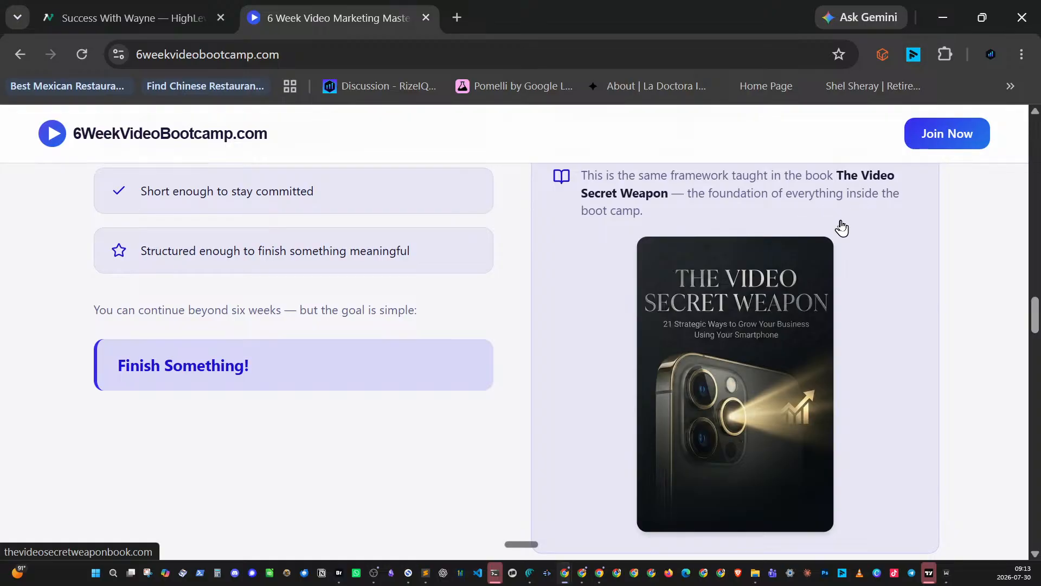
scroll(844, 228, "down", 3)
scroll(844, 226, "up", 6)
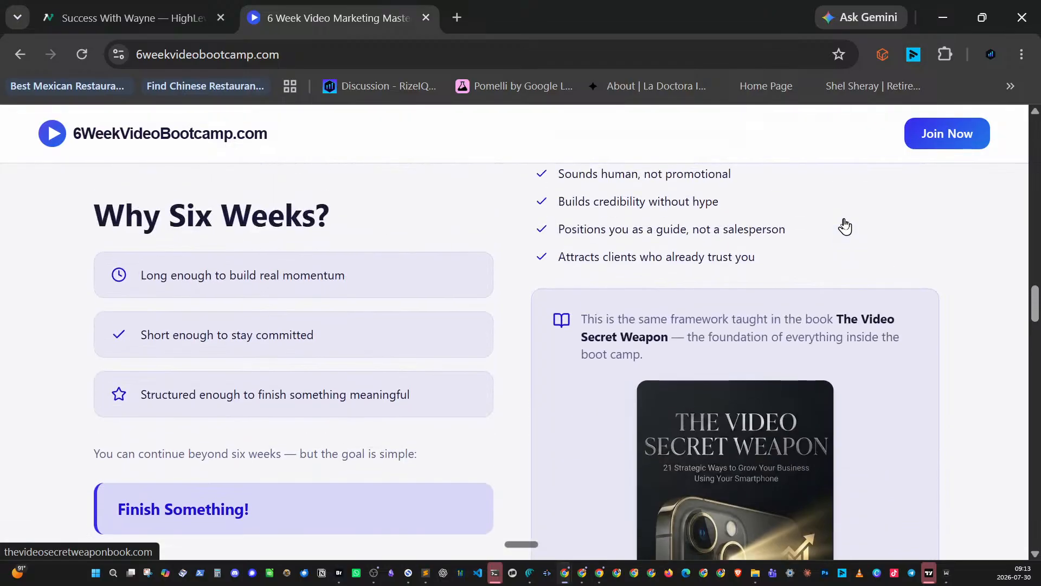
scroll(844, 226, "up", 6)
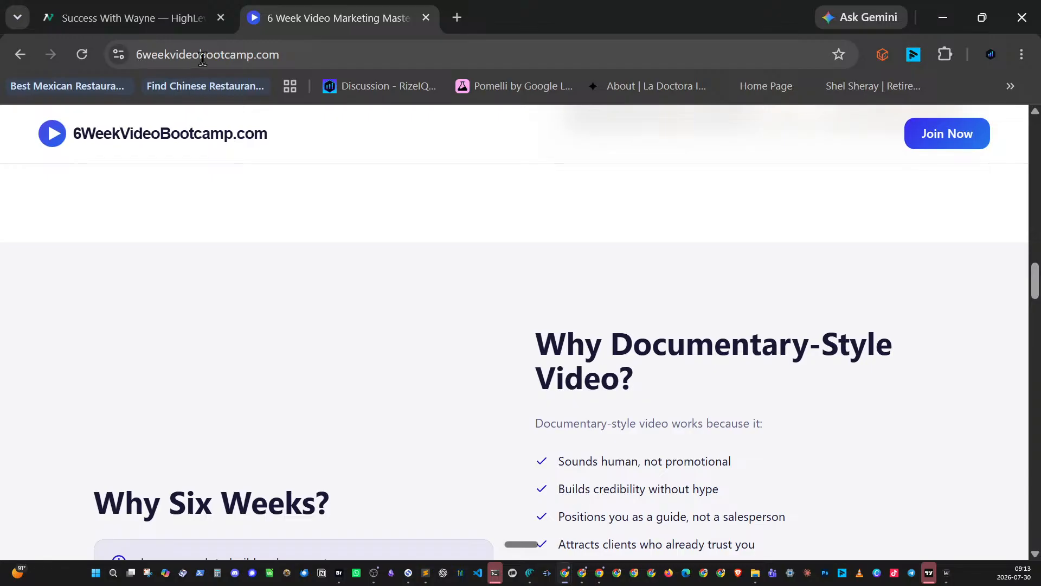
scroll(663, 277, "down", 9)
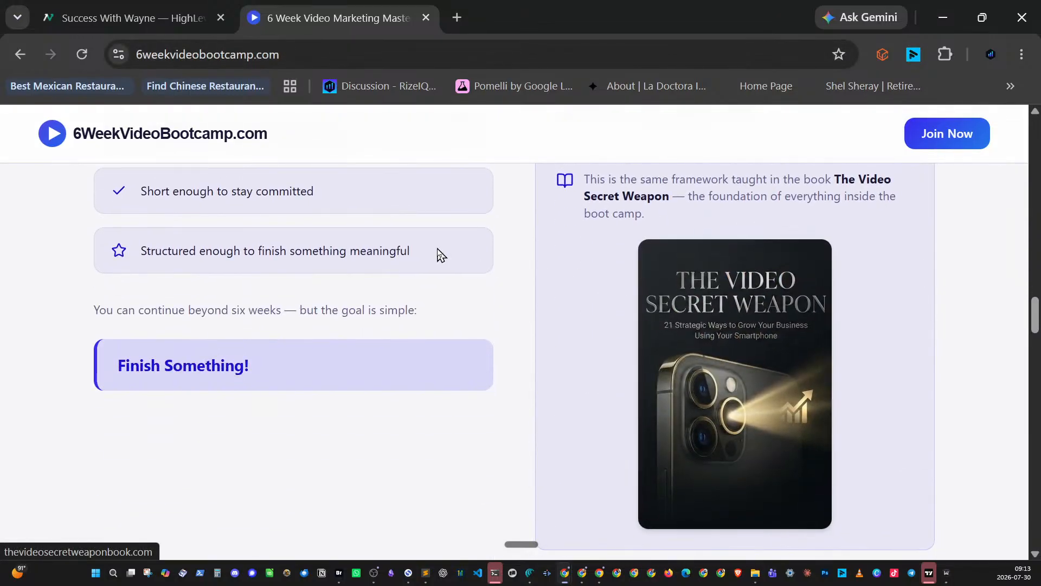
- Review the video bootcamp page's introductory offer and examine its sections down to the list of included benefits
scroll(451, 256, "up", 10)
scroll(455, 256, "up", 6)
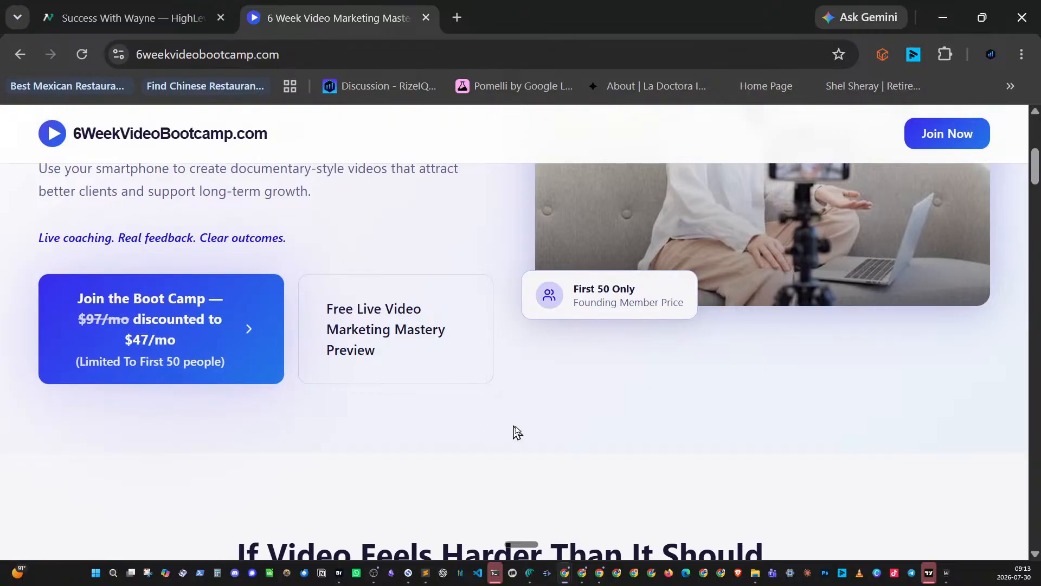
scroll(575, 434, "up", 2)
scroll(576, 435, "up", 3)
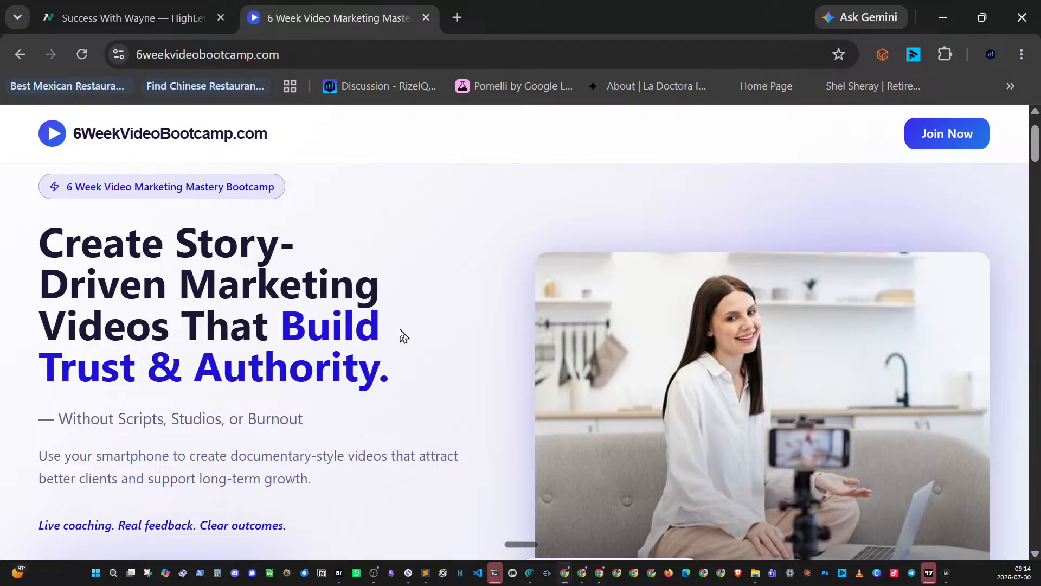
scroll(408, 334, "down", 2)
scroll(408, 333, "down", 18)
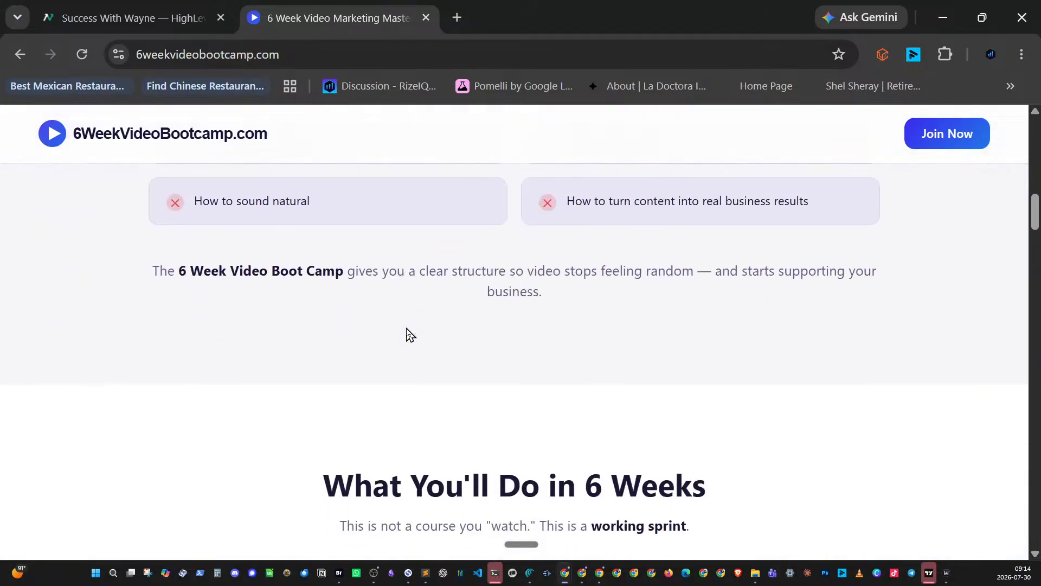
scroll(408, 334, "down", 20)
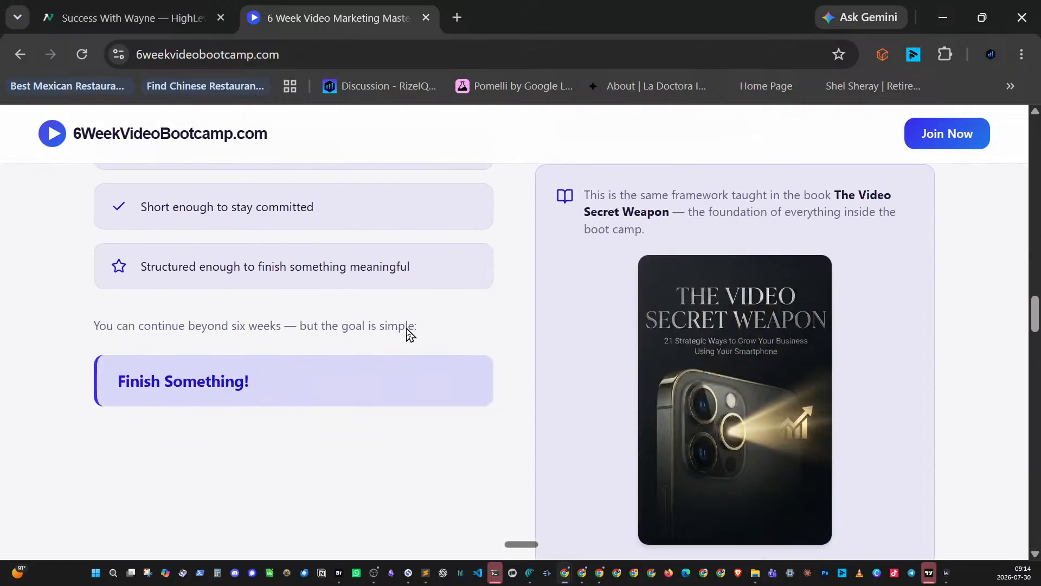
scroll(406, 328, "down", 10)
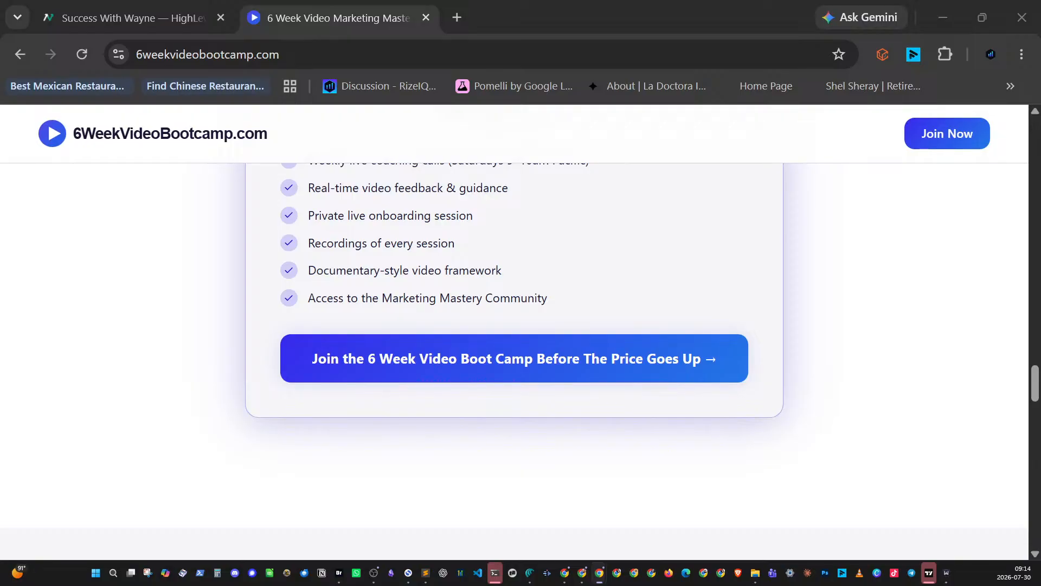
left_click(288, 54)
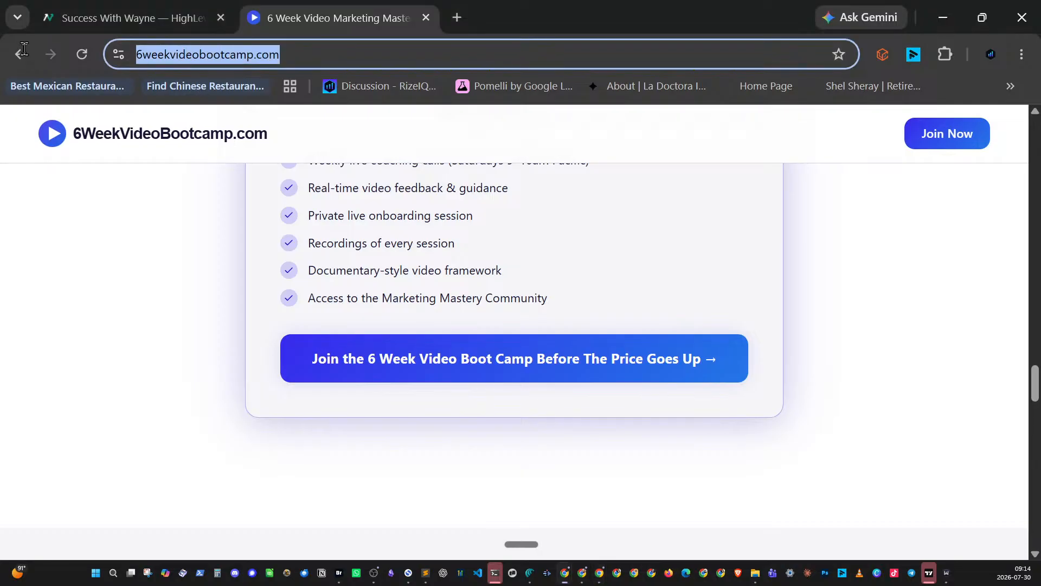
type("https://aicontentcreatorsclub.com/")
key("Return")
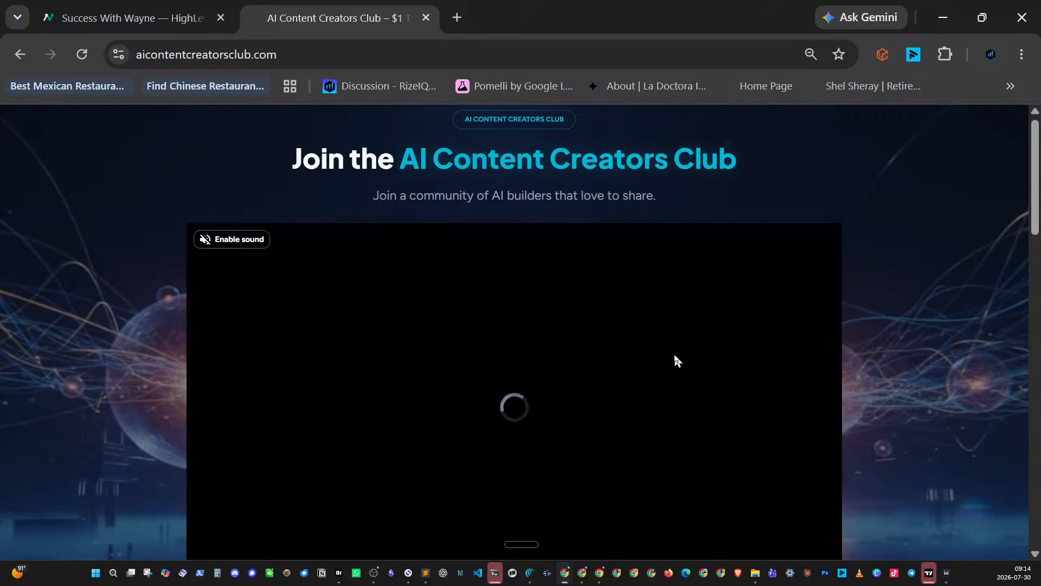
scroll(248, 496, "down", 3)
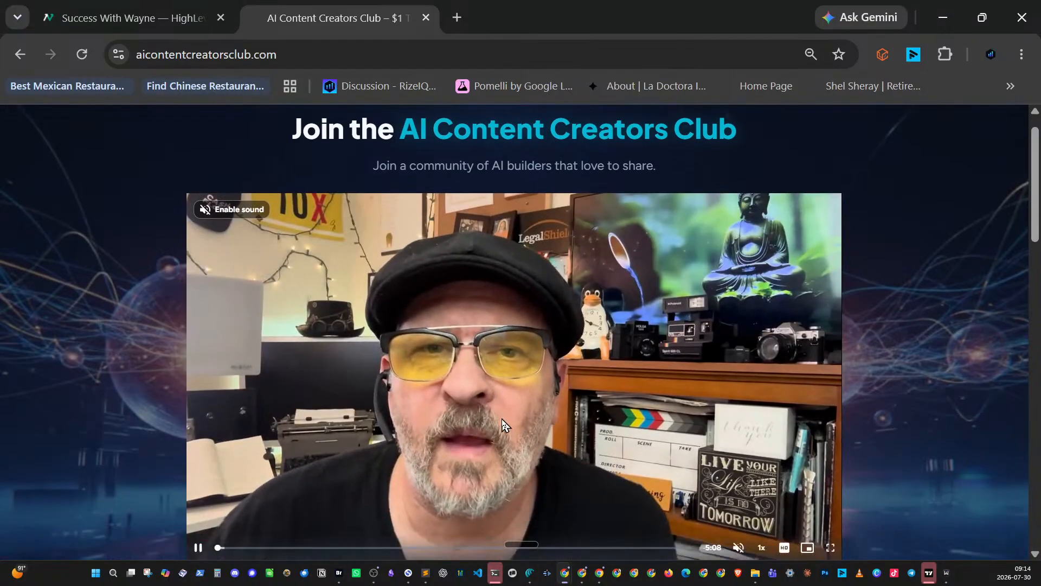
left_click(198, 434)
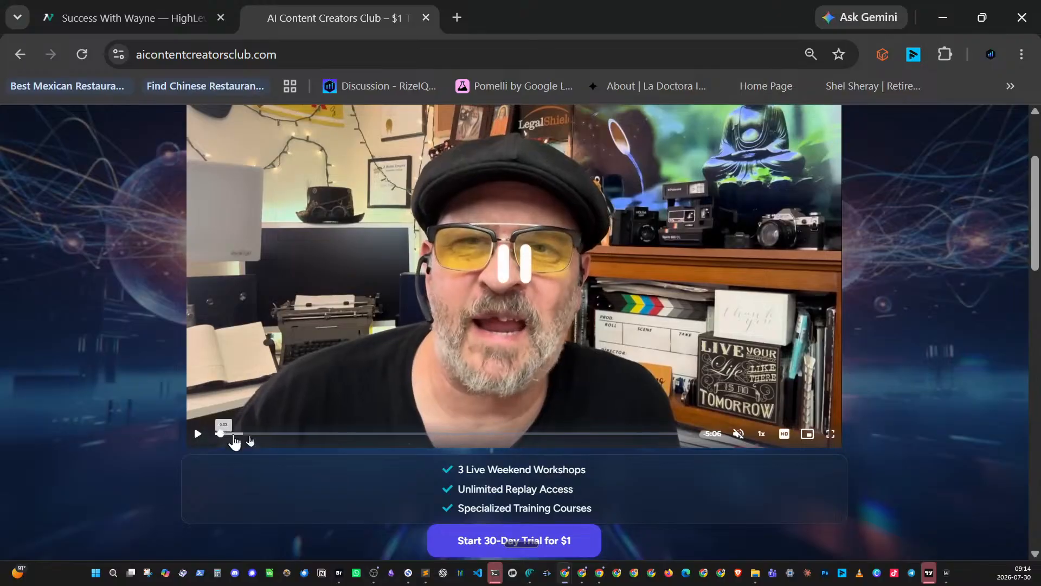
scroll(977, 398, "up", 3)
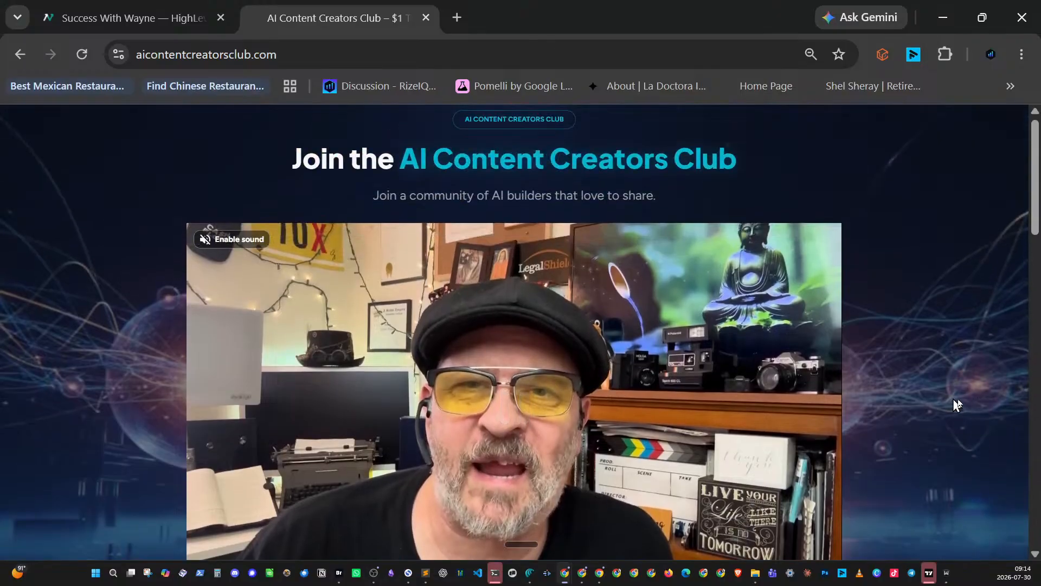
- Examine the AI Content Creators Club's trial offer, pricing and order form, and return to the introduction video
scroll(966, 404, "down", 3)
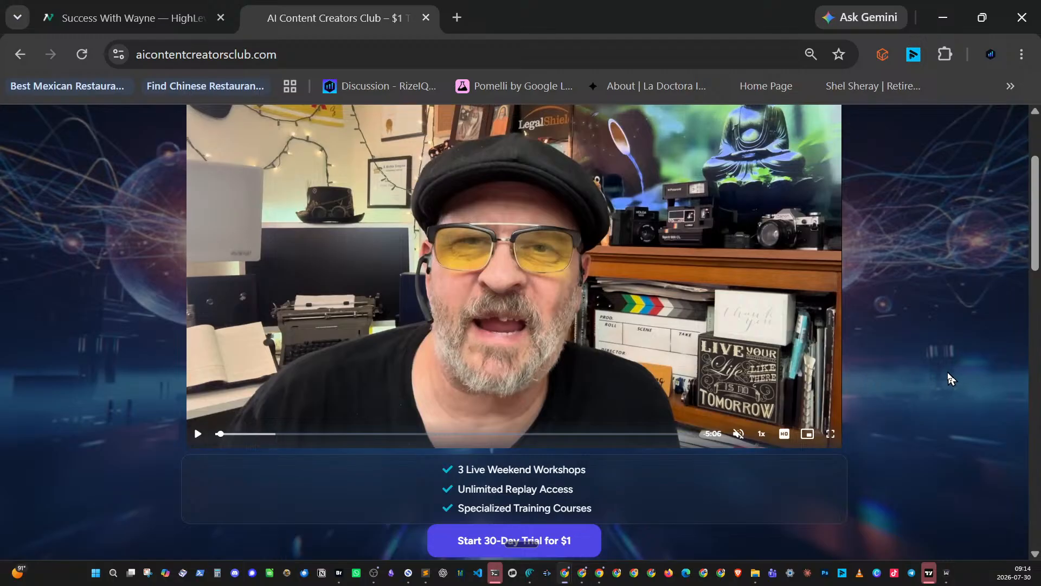
scroll(942, 373, "down", 3)
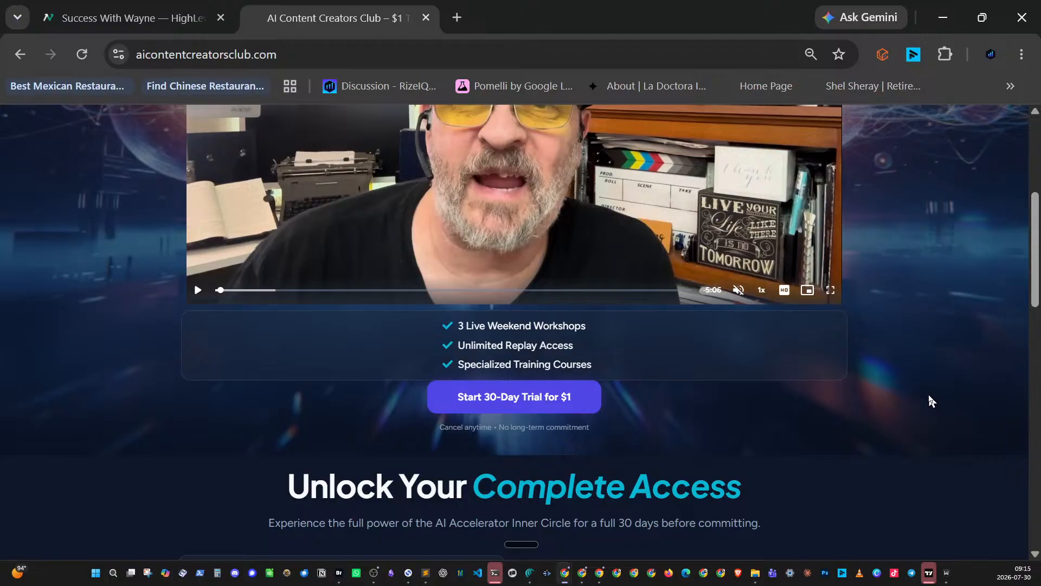
scroll(923, 401, "down", 5)
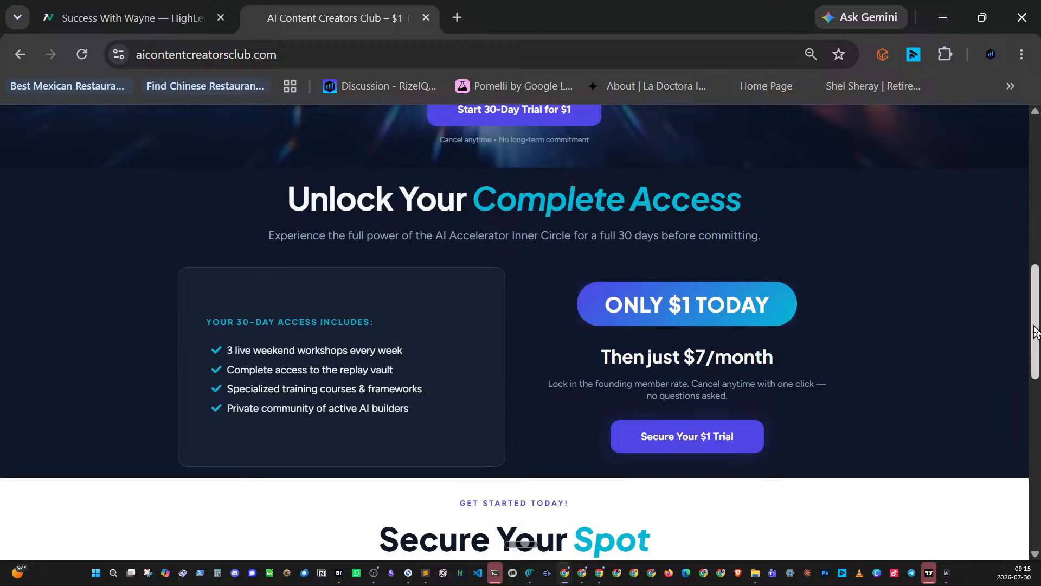
left_click_drag(1034, 332, 1034, 344)
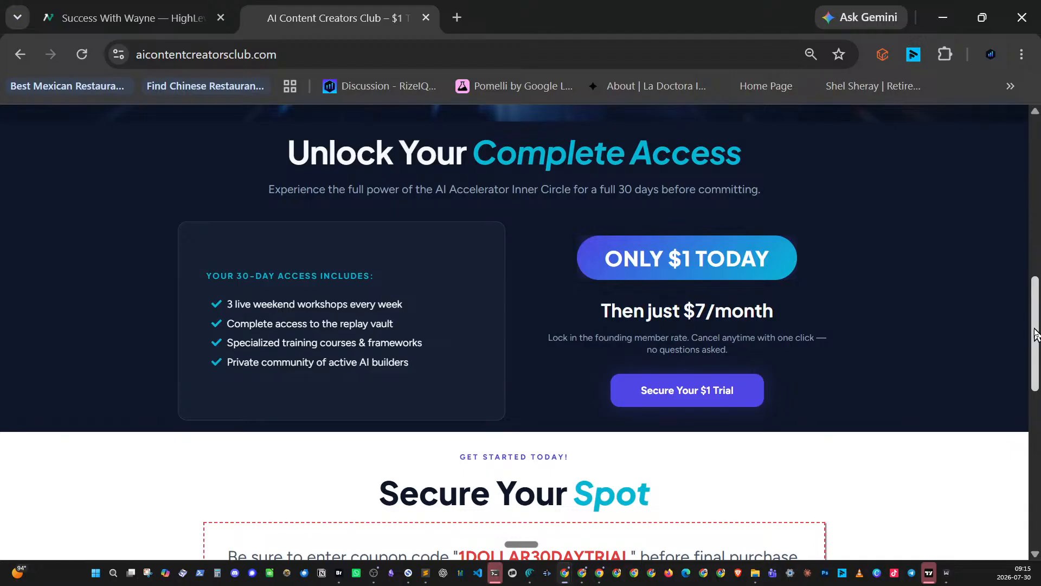
left_click_drag(1033, 332, 1023, 416)
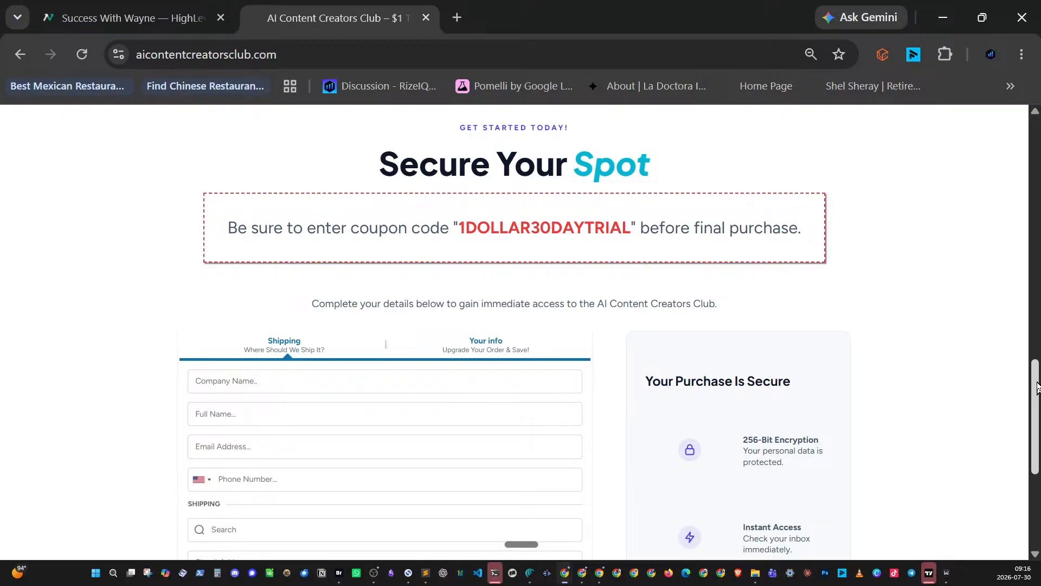
scroll(1037, 387, "down", 4)
scroll(1038, 399, "up", 2)
scroll(1038, 399, "up", 6)
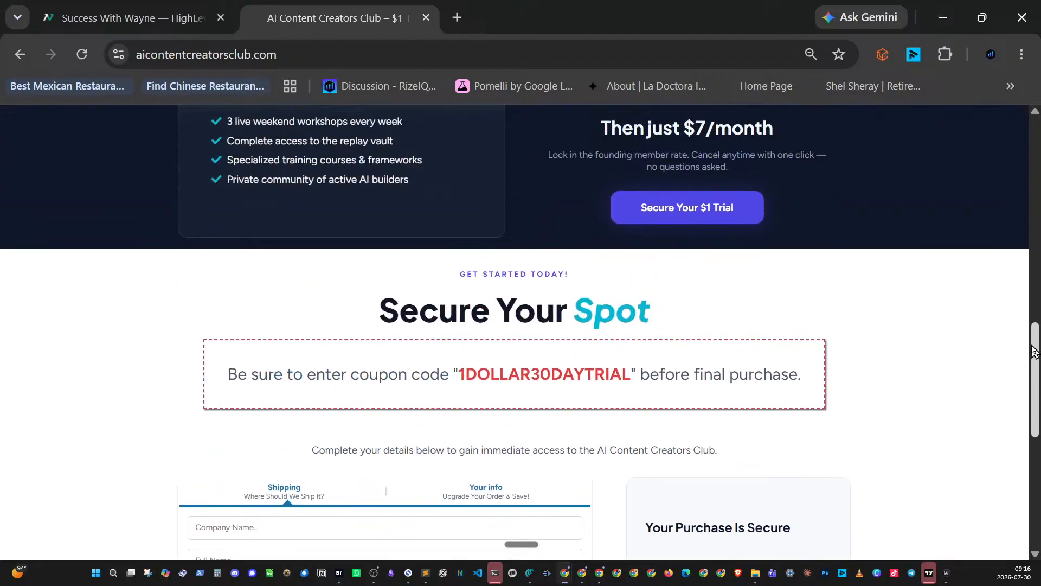
left_click_drag(1030, 332, 978, 147)
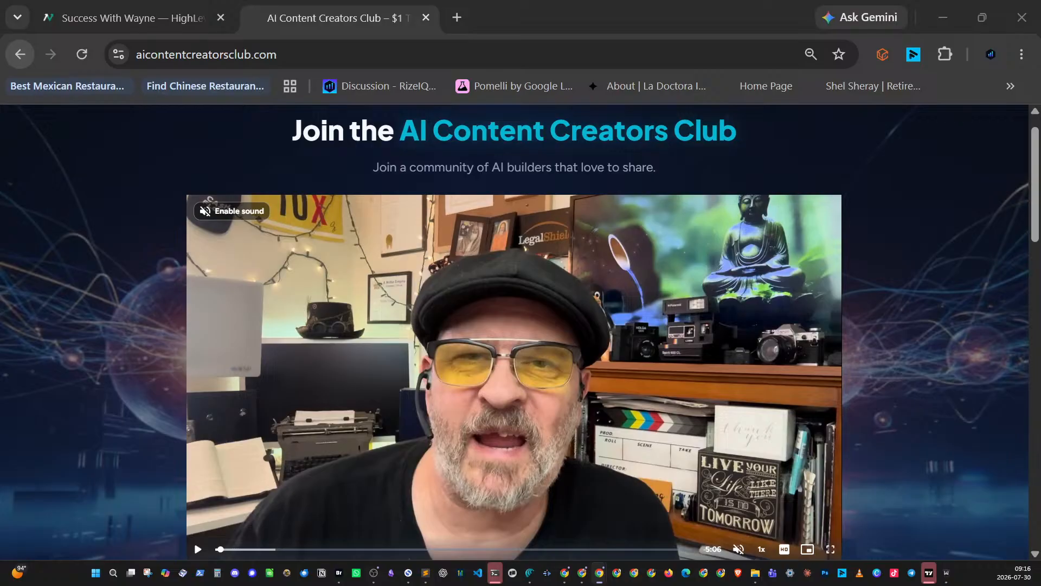
left_click(281, 54)
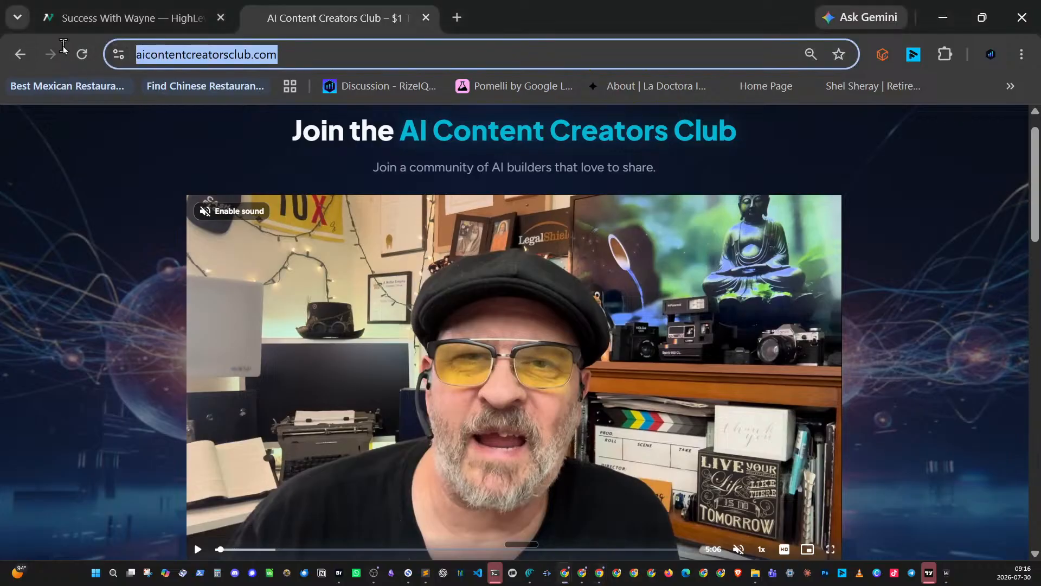
type("https://6weekaibootcamp.com/")
key("Return")
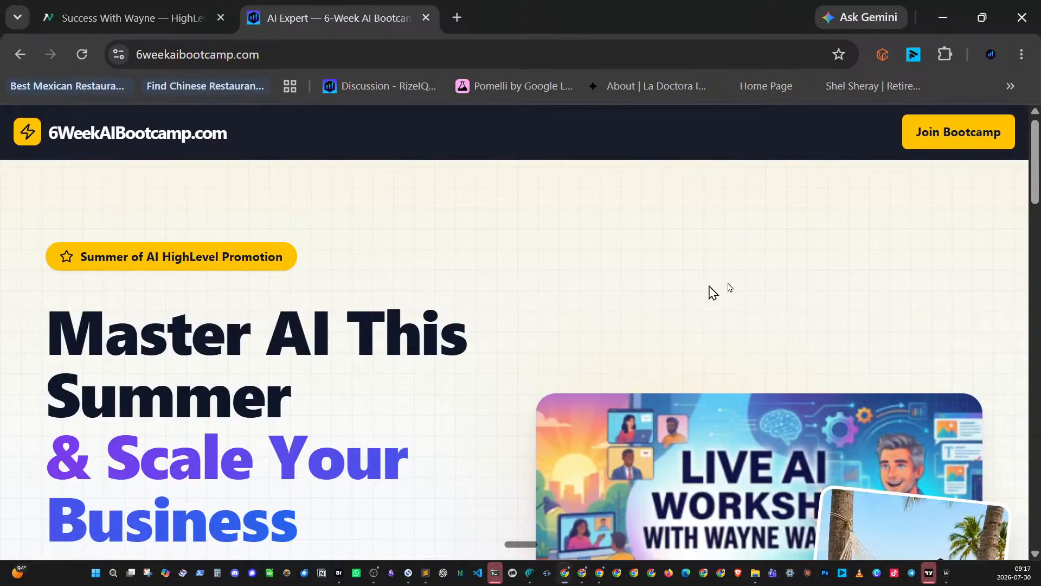
scroll(1036, 206, "down", 1)
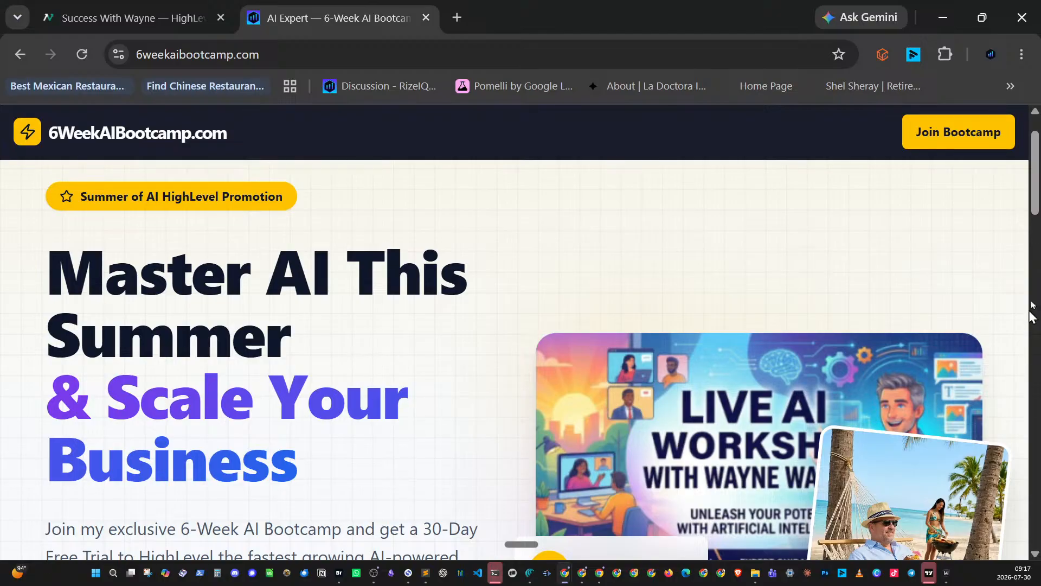
scroll(1033, 214, "down", 2)
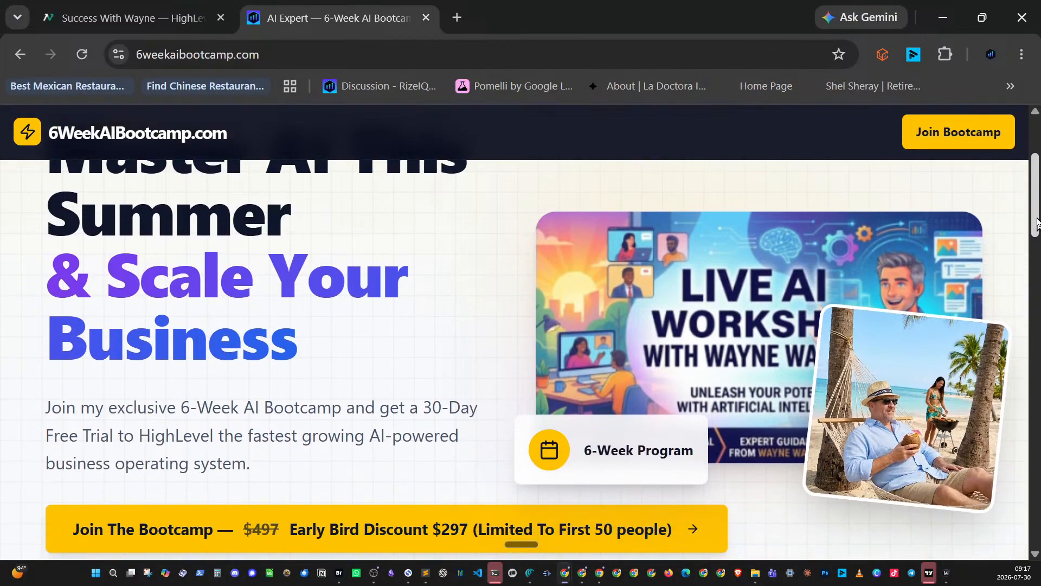
left_click_drag(1037, 223, 1037, 228)
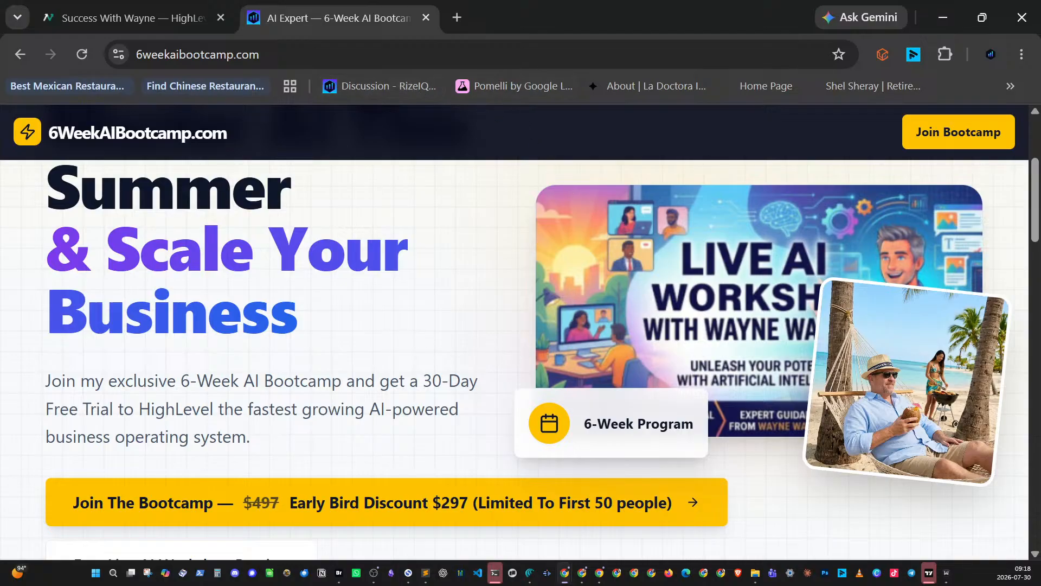
- Review the bootcamp page's early bird offer, lead and sales features and six-week curriculum, and return to its introduction
scroll(537, 322, "down", 10)
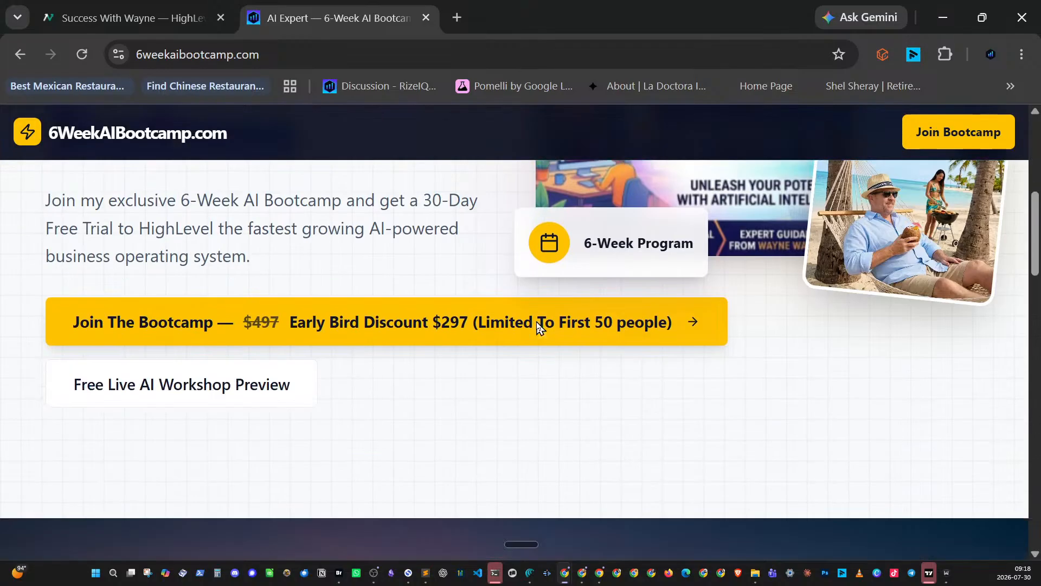
scroll(534, 317, "down", 4)
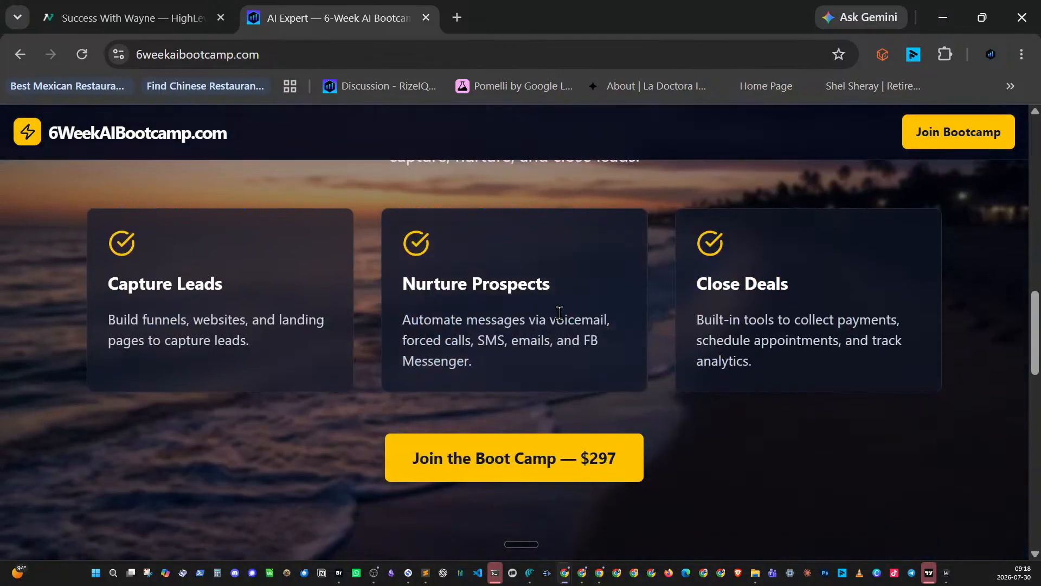
scroll(559, 310, "down", 5)
scroll(560, 312, "down", 8)
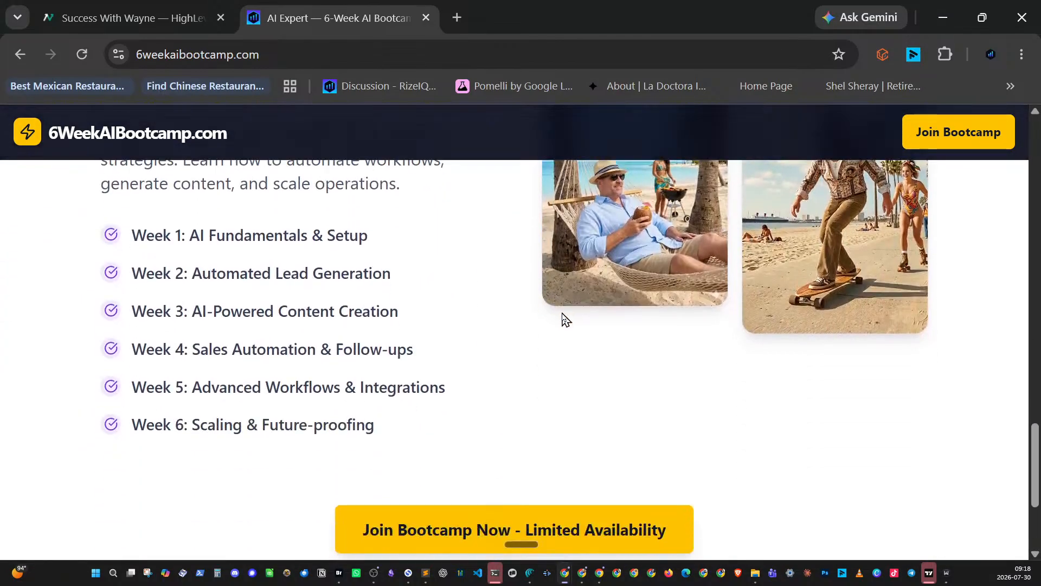
scroll(561, 319, "down", 4)
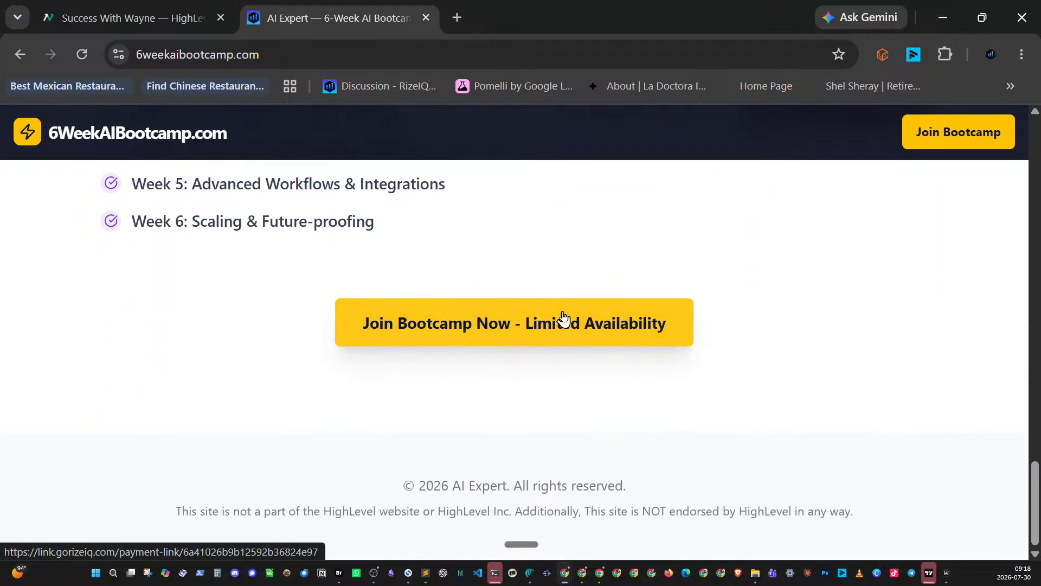
scroll(709, 353, "up", 15)
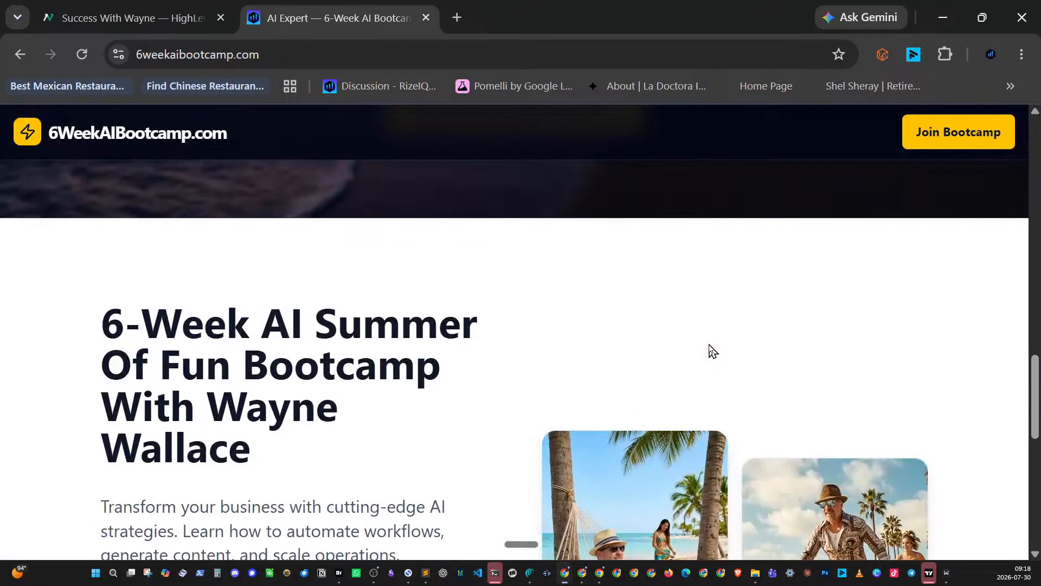
scroll(700, 339, "up", 5)
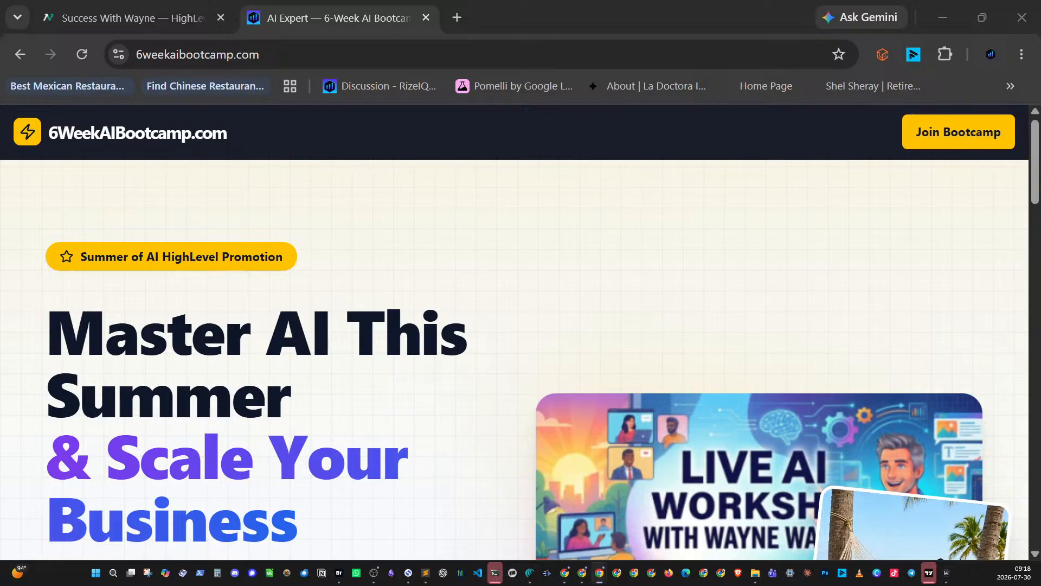
- Open the HighLevel coach's digital business card website in the current tab
left_click_drag(271, 55, 97, 46)
type("https://waynewallace.info/")
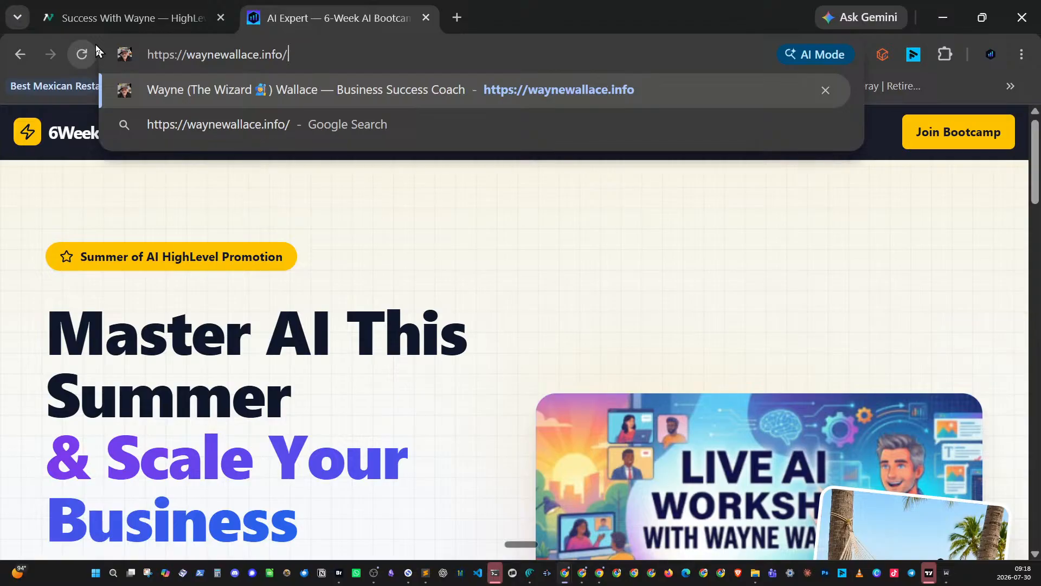
key("Return")
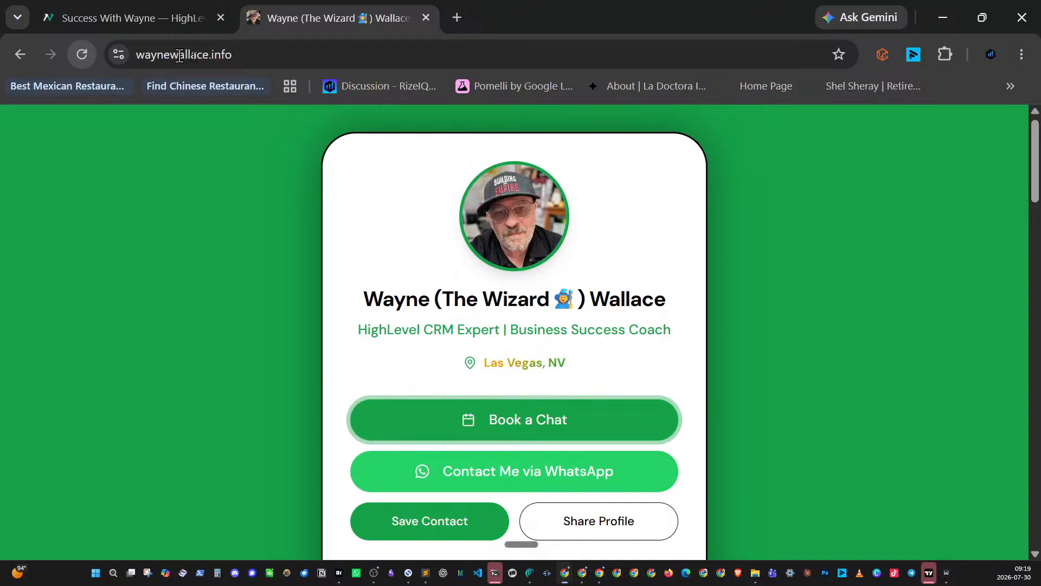
- Skim the whole digital business card at 67% zoom, from the profile to the RizeIQ free trial offer, and restore the normal page size
key("ctrl+minus")
key("ctrl+minus")
key("ctrl+minus")
key("ctrl+minus")
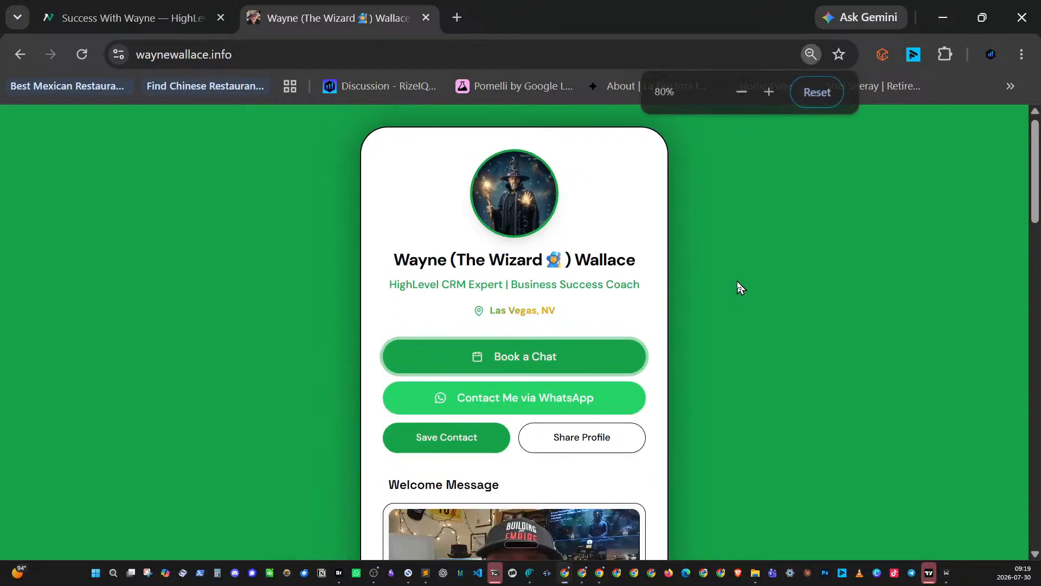
scroll(737, 275, "down", 10)
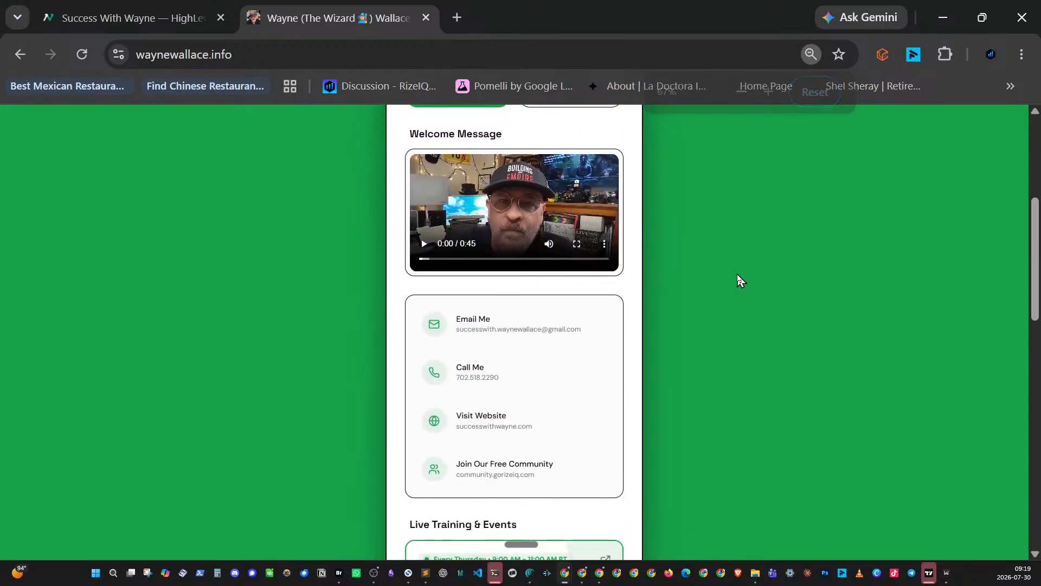
scroll(737, 275, "down", 10)
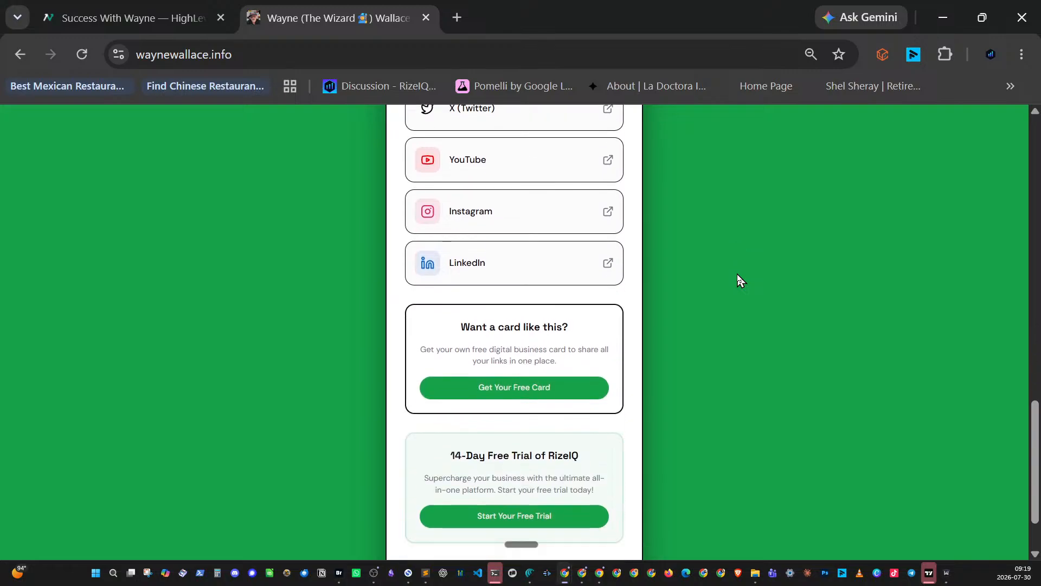
scroll(737, 275, "up", 20)
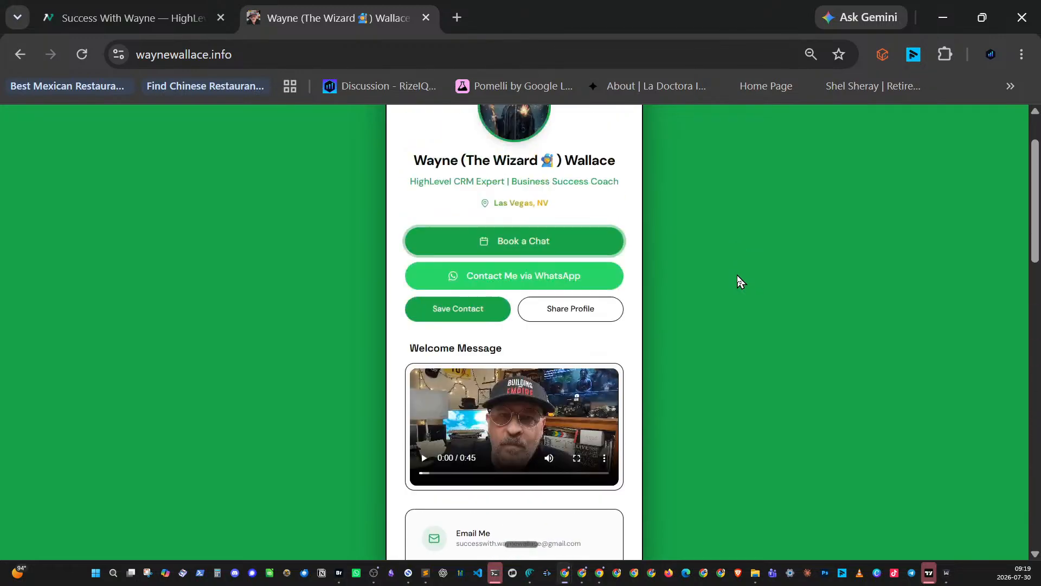
scroll(739, 276, "up", 2, "ctrl")
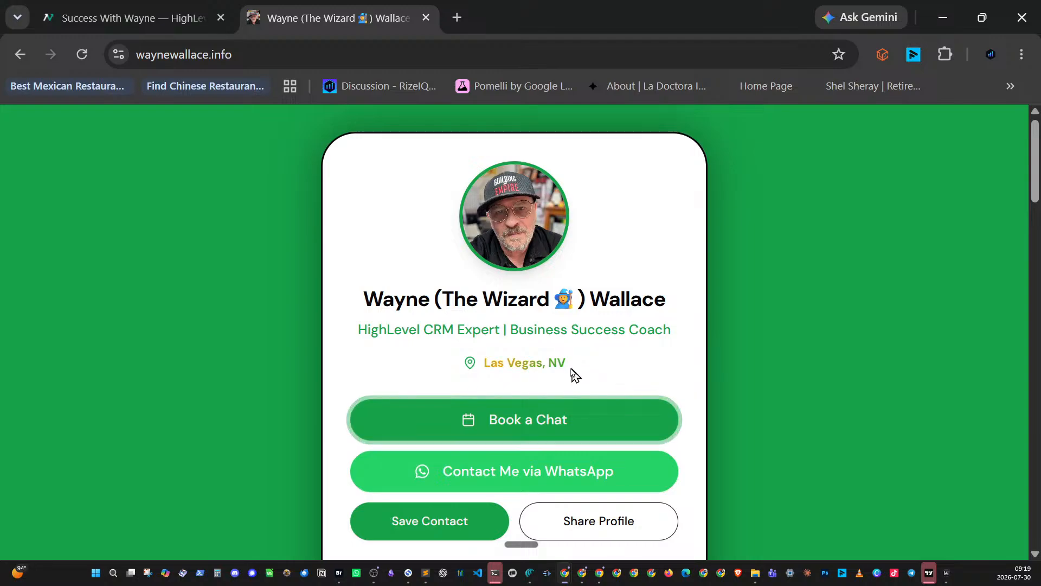
- Examine the card's booking and WhatsApp options, welcome video, and contact and community details
scroll(607, 370, "down", 2)
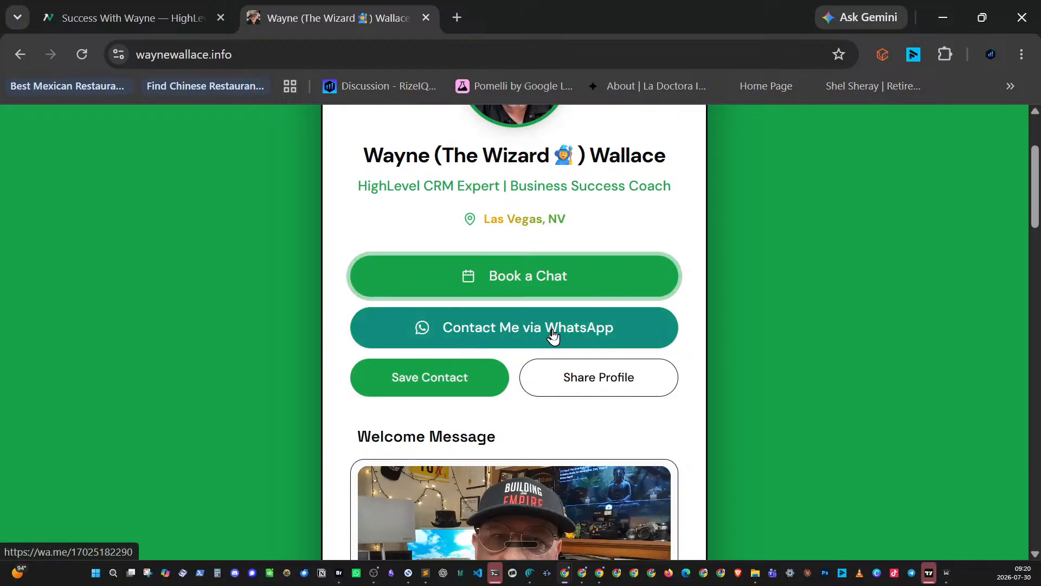
scroll(710, 377, "down", 5)
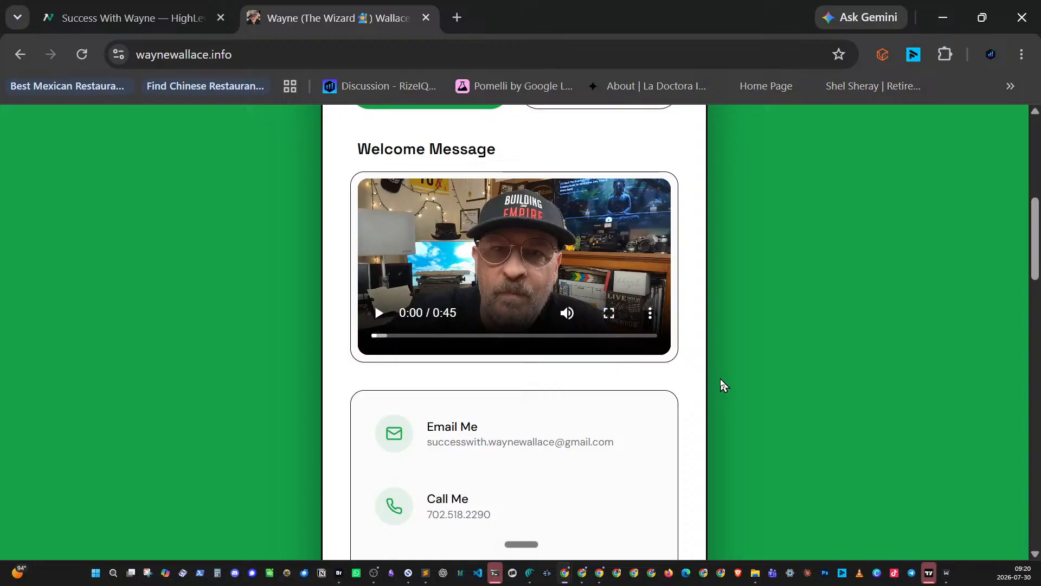
scroll(720, 378, "down", 5)
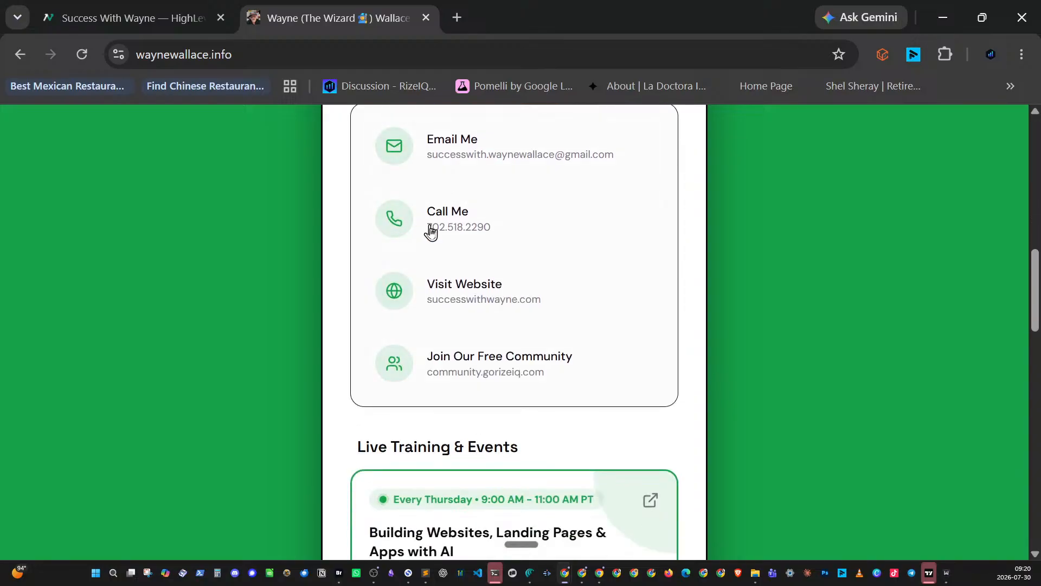
- Browse forward and back through the training sessions listed under Live Training & Events
scroll(749, 364, "down", 5)
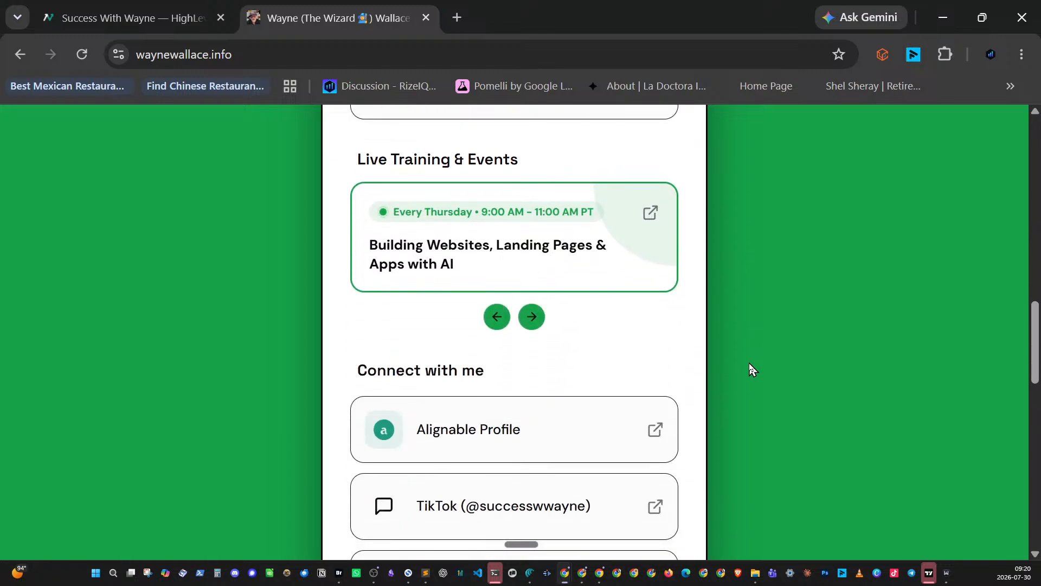
left_click(532, 319)
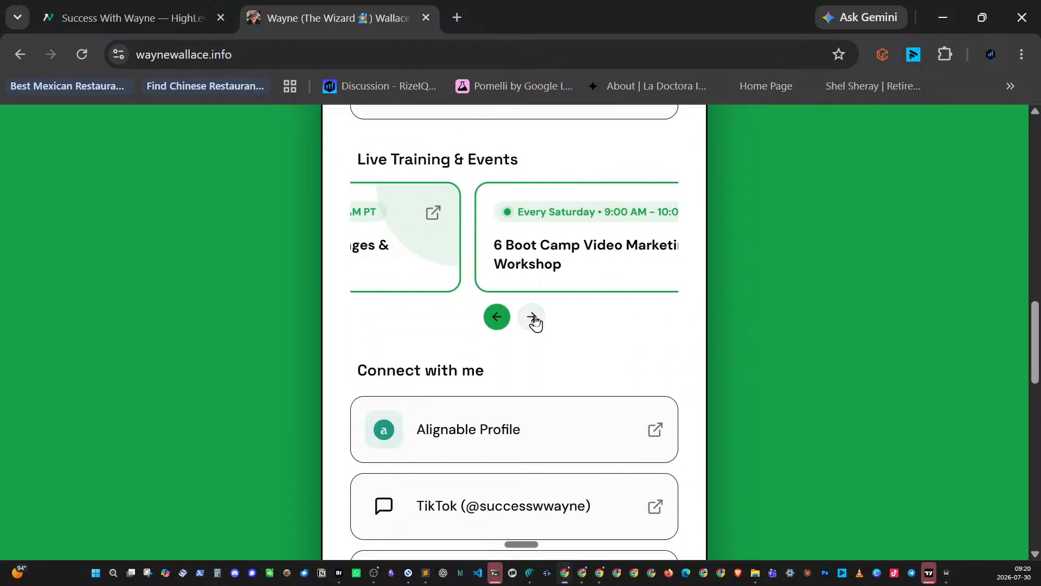
left_click(532, 318)
left_click(532, 318)
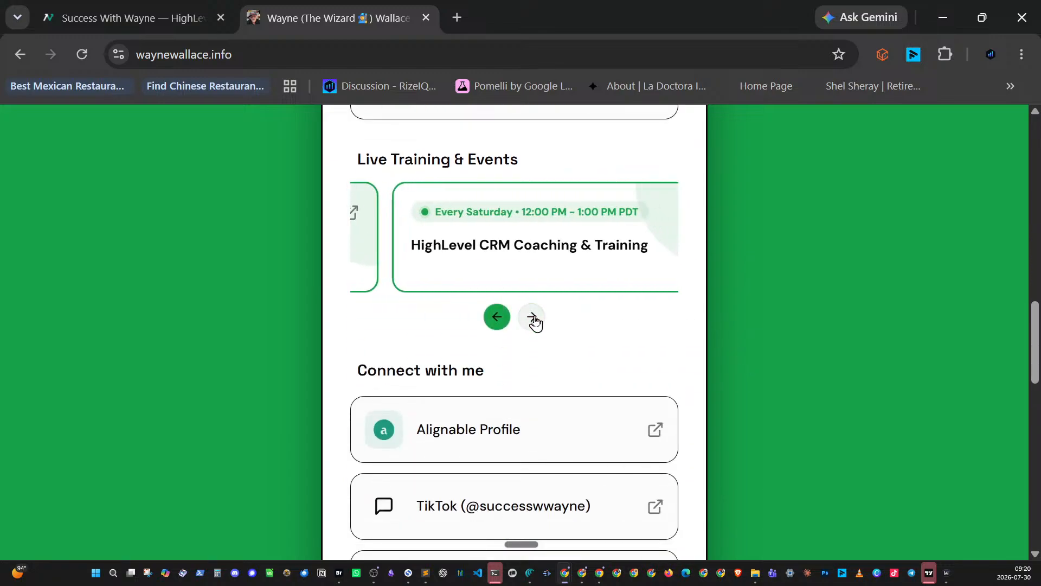
left_click(534, 320)
left_click(496, 320)
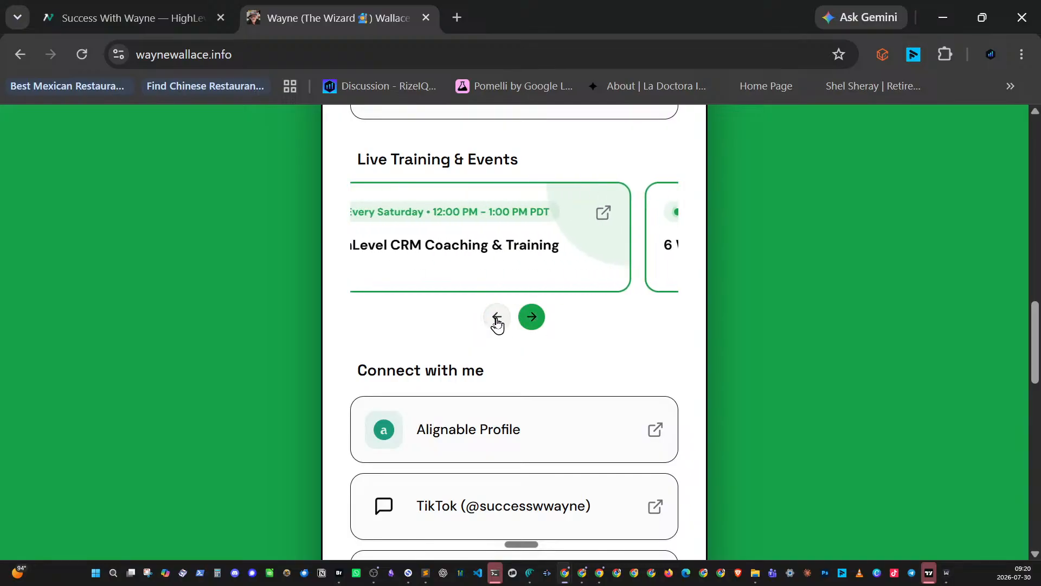
left_click(496, 319)
- Look over the social profile links under Connect with me, down to the free digital card offer
scroll(803, 372, "down", 2)
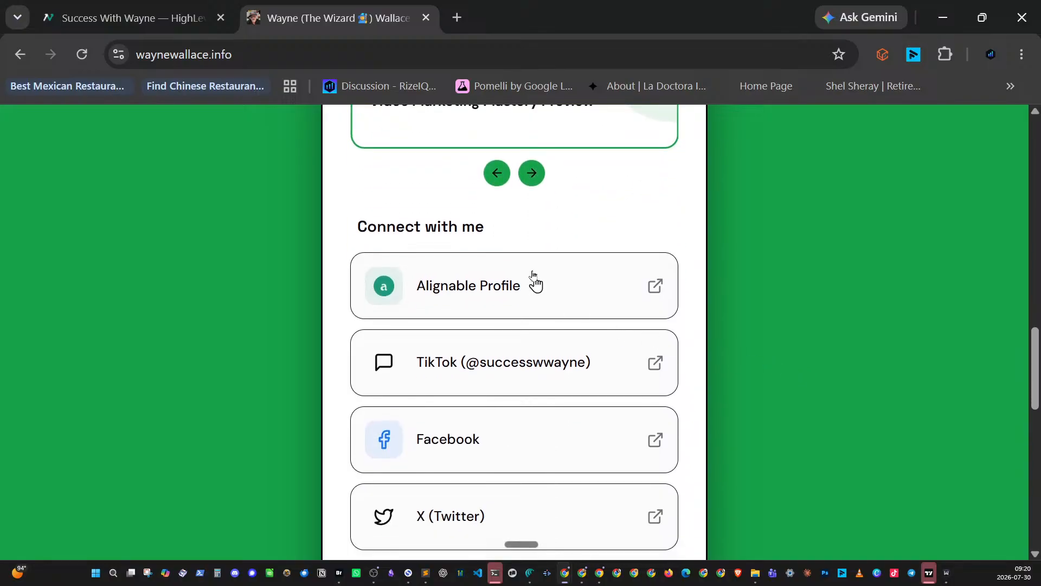
scroll(515, 376, "down", 5)
scroll(518, 353, "up", 1)
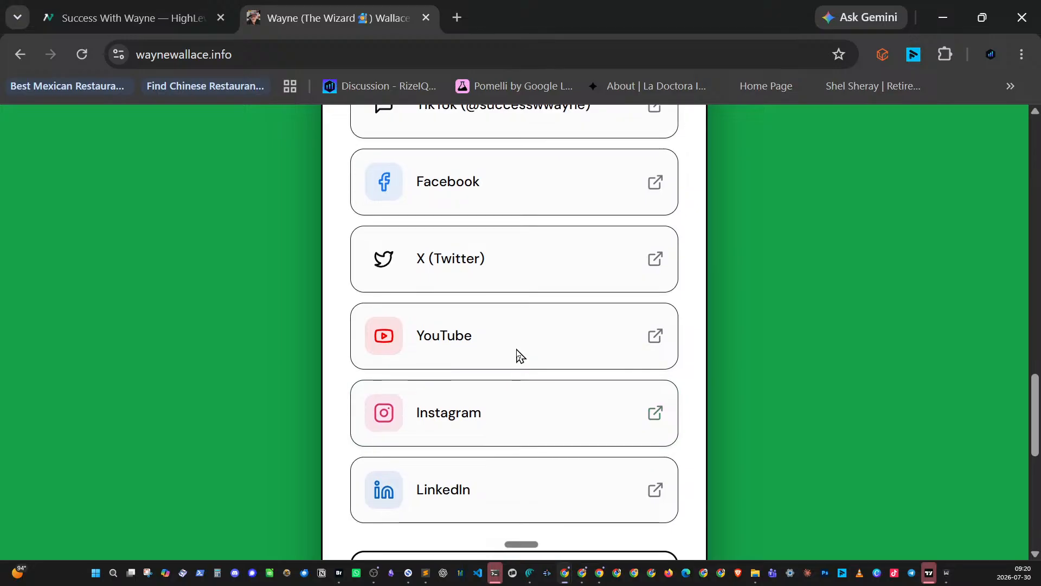
scroll(464, 329, "up", 4)
scroll(456, 327, "down", 5)
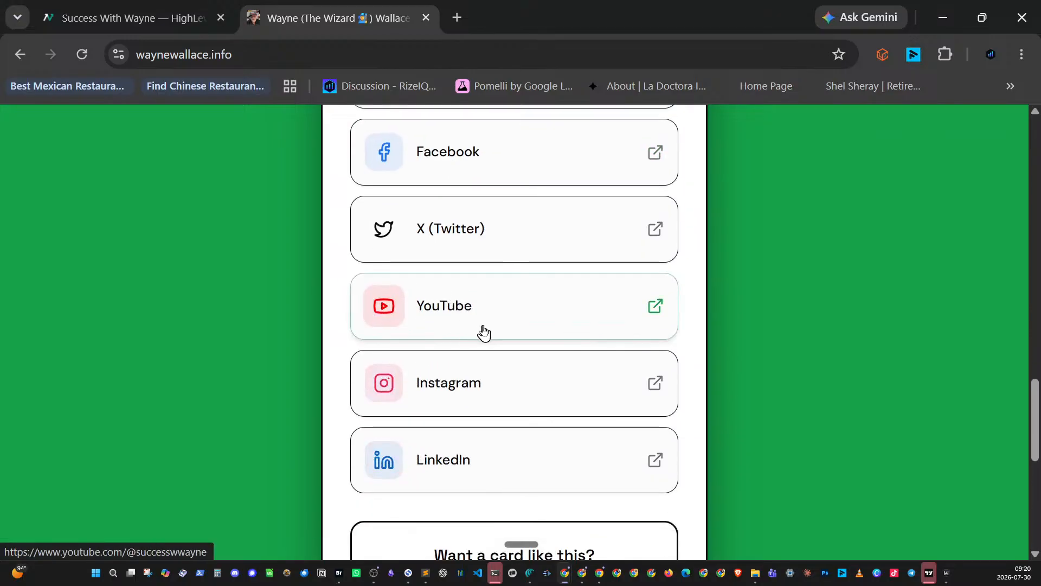
scroll(483, 331, "down", 3)
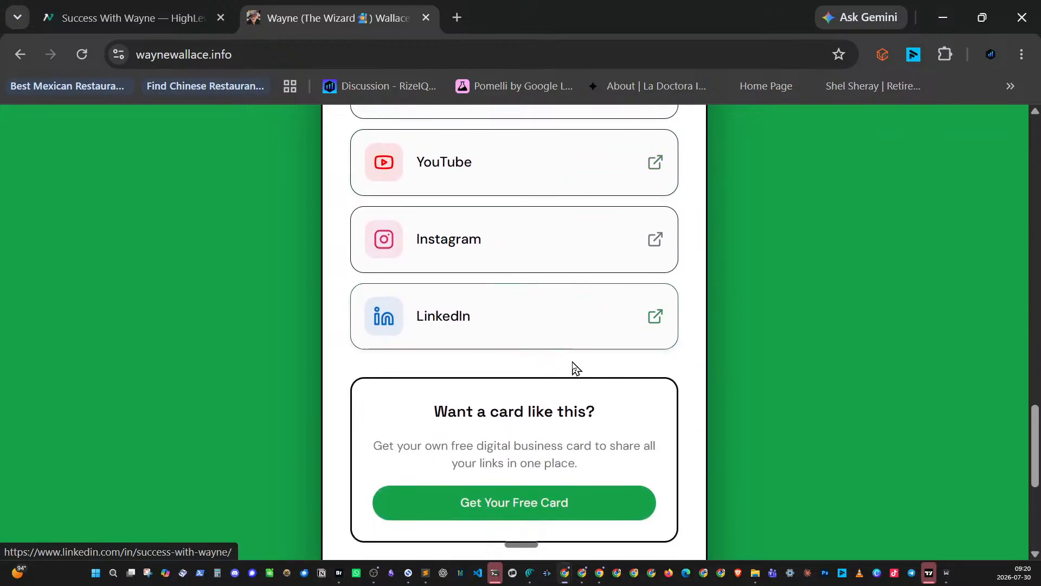
scroll(678, 382, "down", 3)
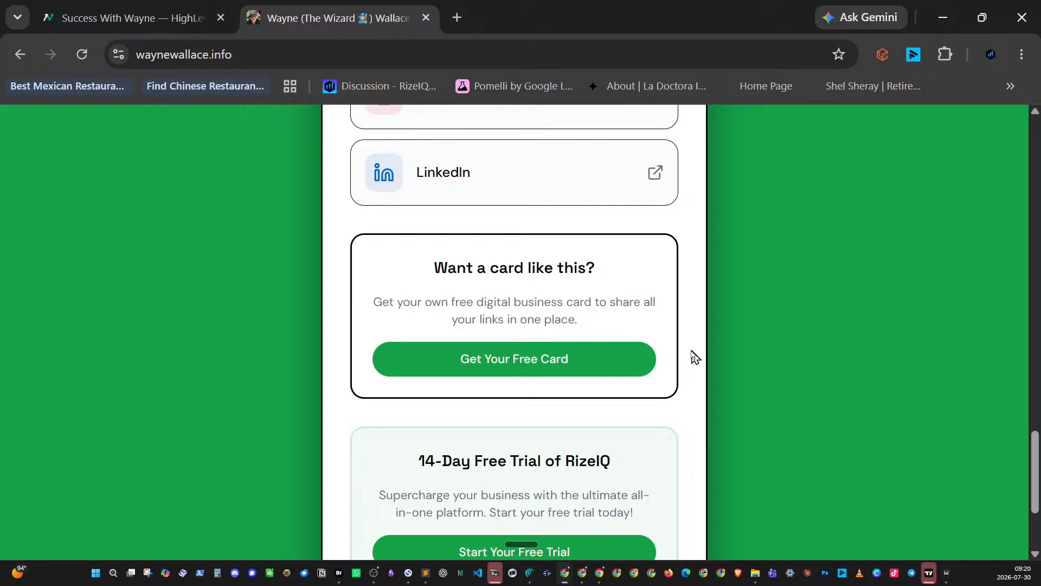
- View the free digital card request form, close it unfilled, and look at the 14-day RizeIQ trial offer
left_click(614, 360)
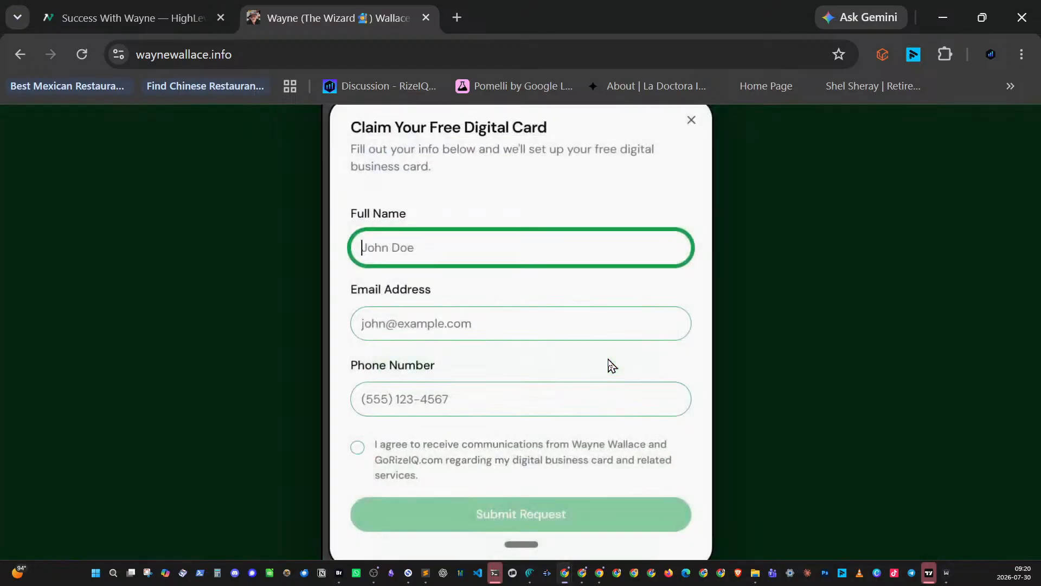
left_click(692, 120)
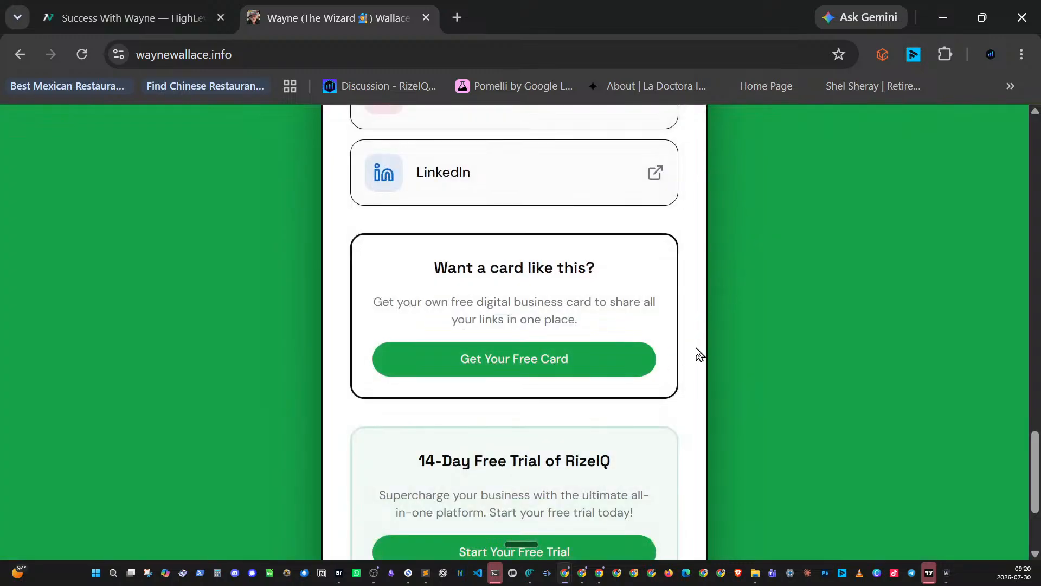
scroll(694, 354, "down", 3)
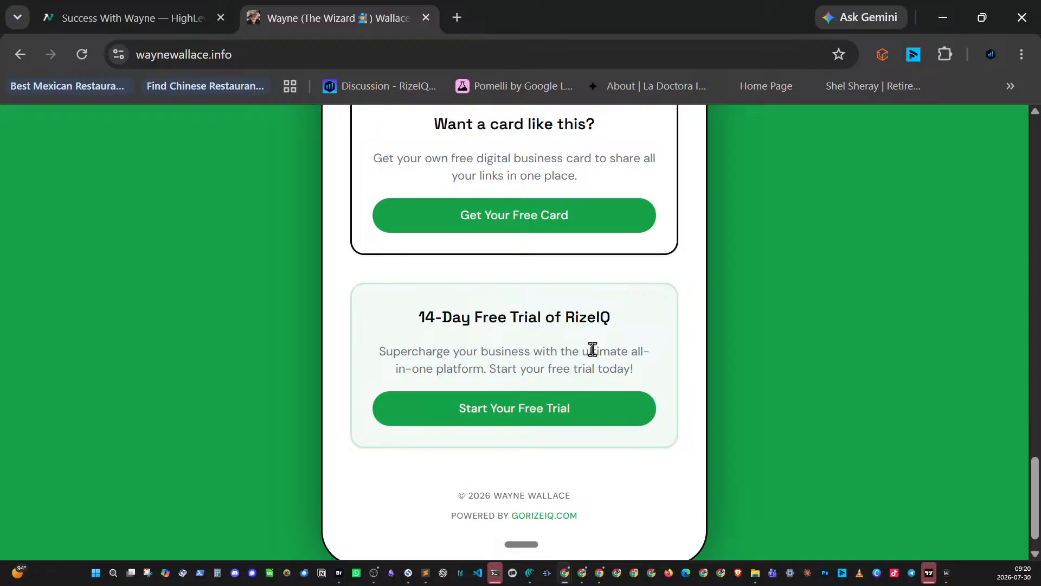
scroll(596, 352, "up", 2)
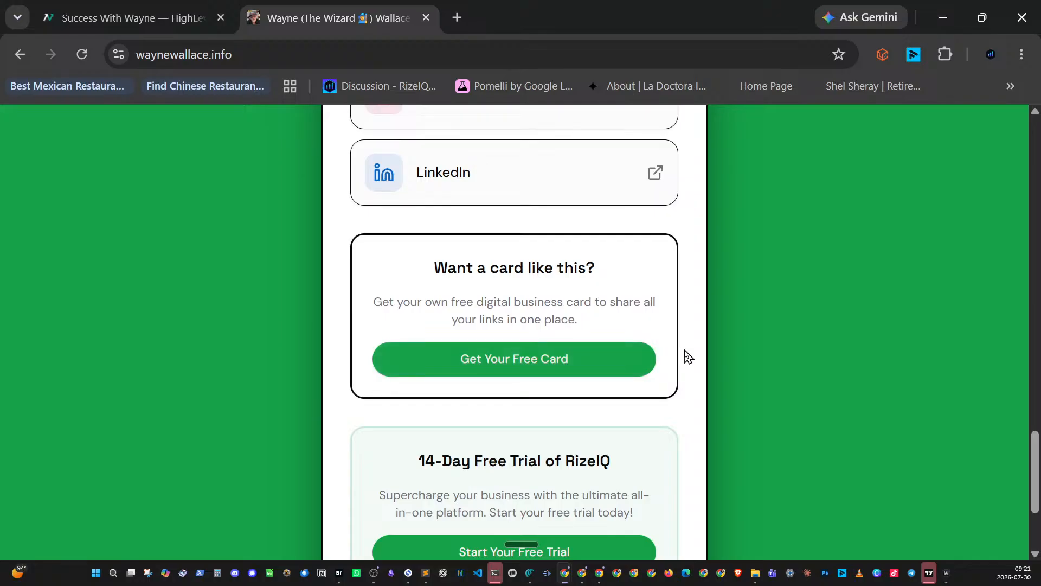
- Go over the full business card again, from the profile through the events and social links, and return to the profile
scroll(734, 359, "up", 15)
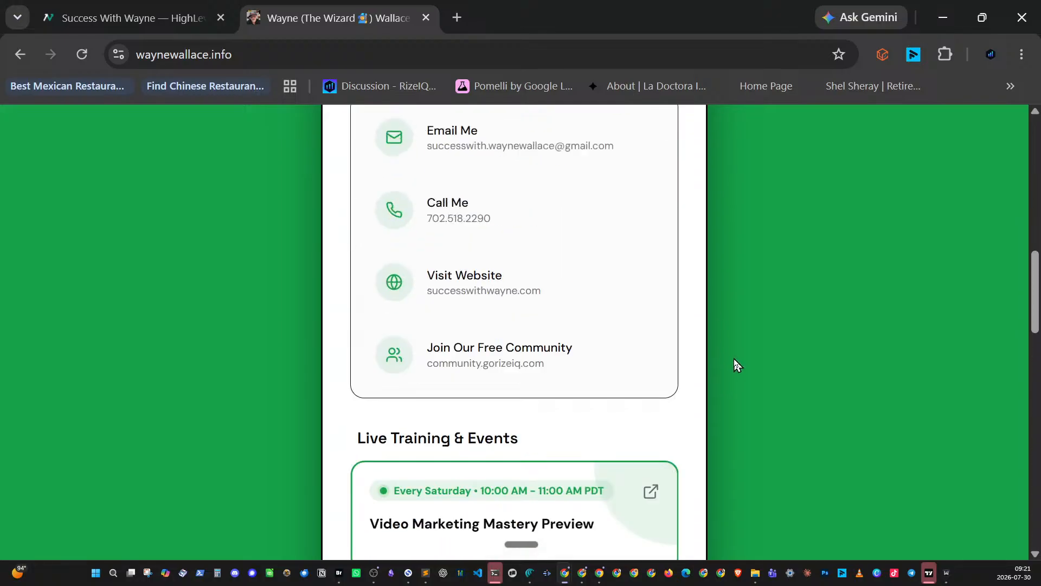
scroll(733, 359, "up", 13)
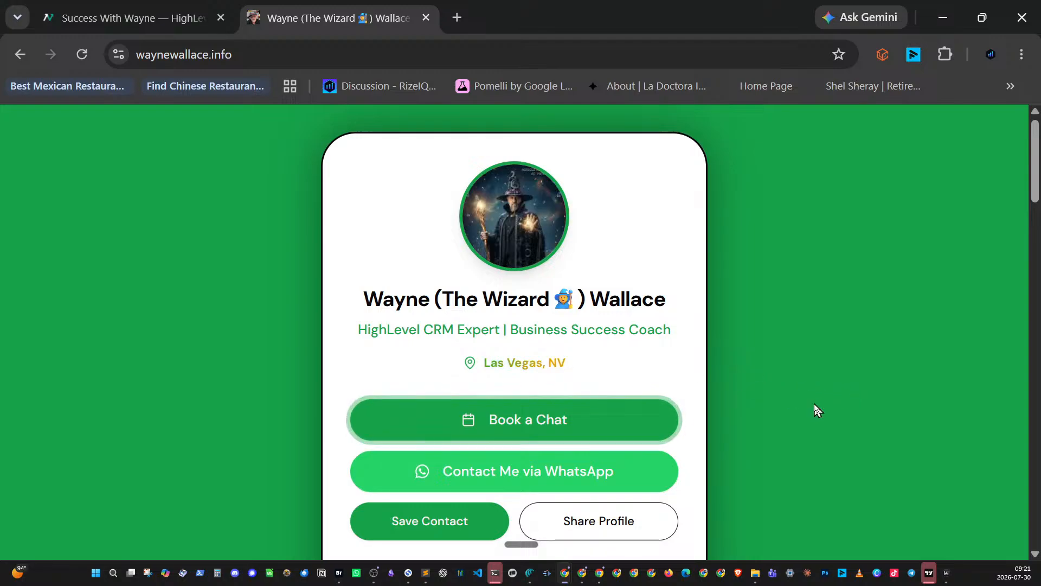
scroll(695, 395, "down", 7)
scroll(634, 392, "down", 12)
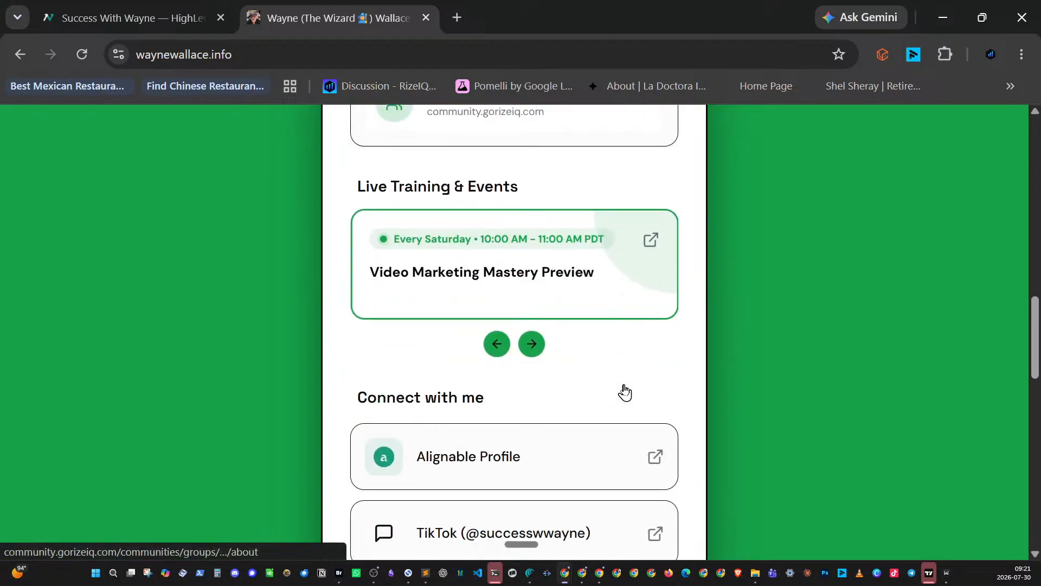
scroll(635, 390, "down", 5)
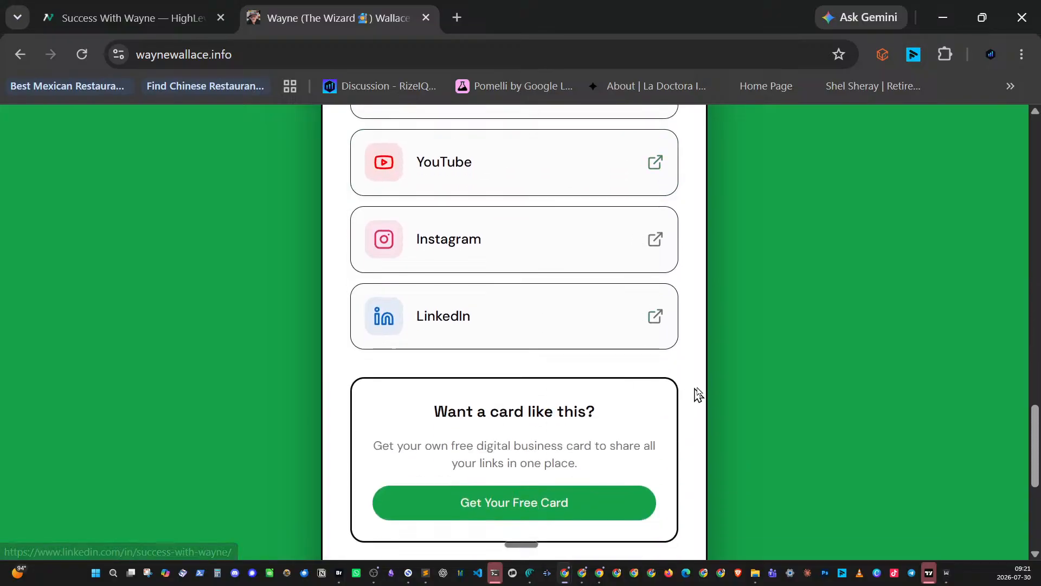
scroll(721, 393, "up", 15)
scroll(751, 391, "up", 8)
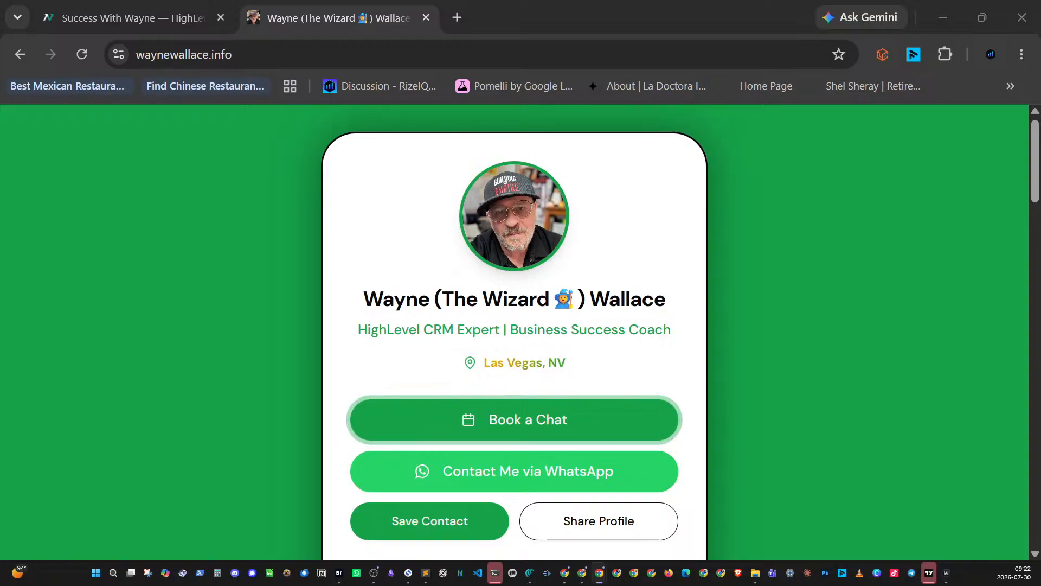
- Minimize all open windows to show the desktop
key("super+d")
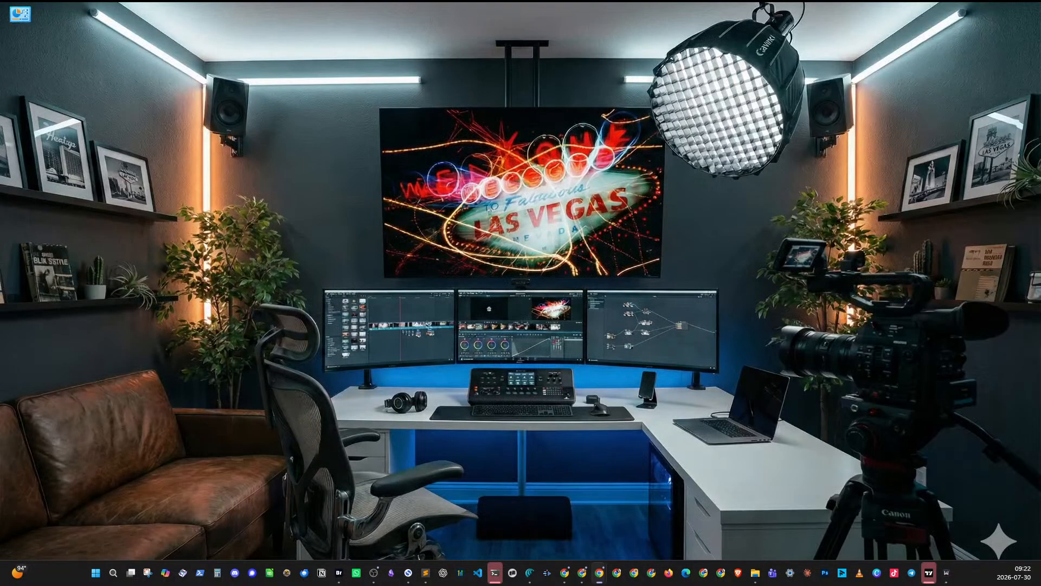
- Restore the open windows, move the RizeIQ calendar window out of view, and bring up the TaskFlow app preview maximized
key("super+d")
key("super+d")
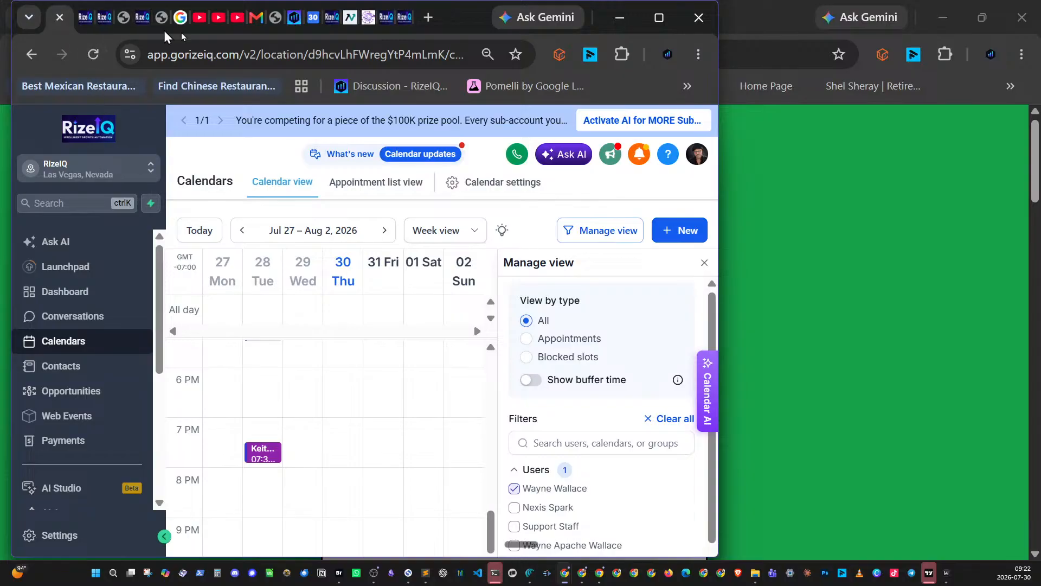
left_click_drag(473, 17, 0, 192)
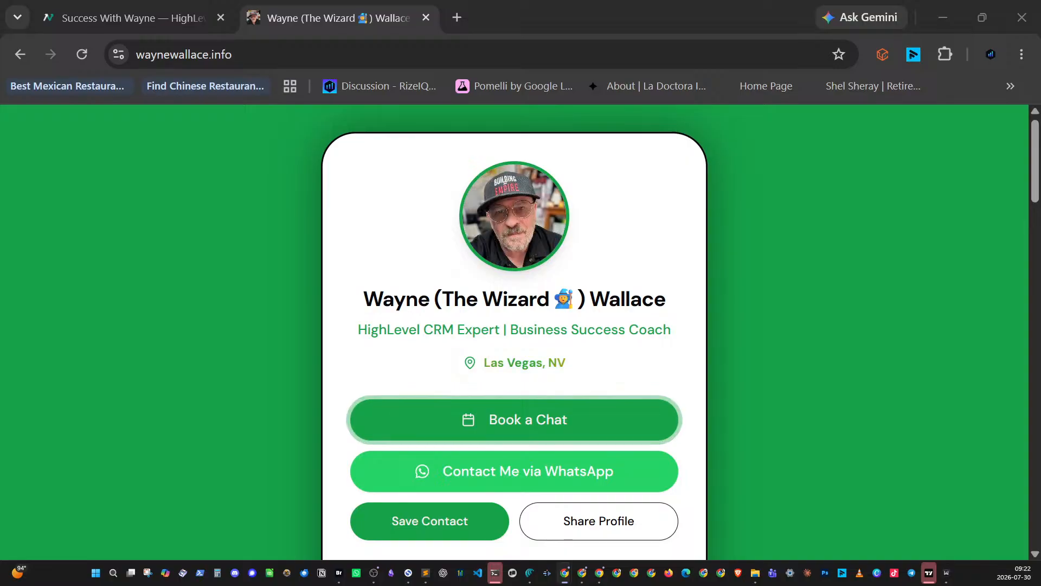
left_click_drag(0, 289, 286, 244)
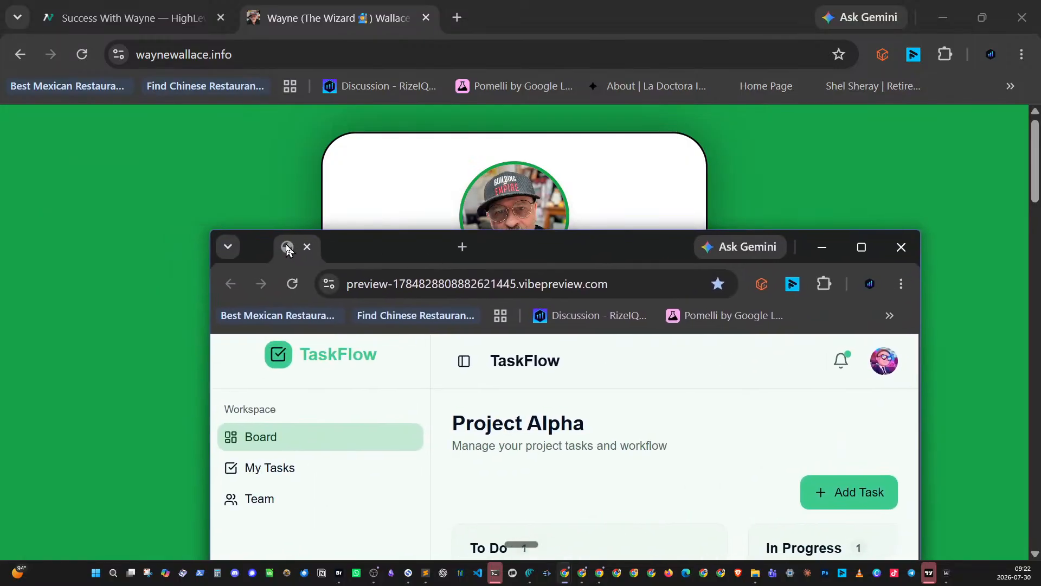
double_click(499, 249)
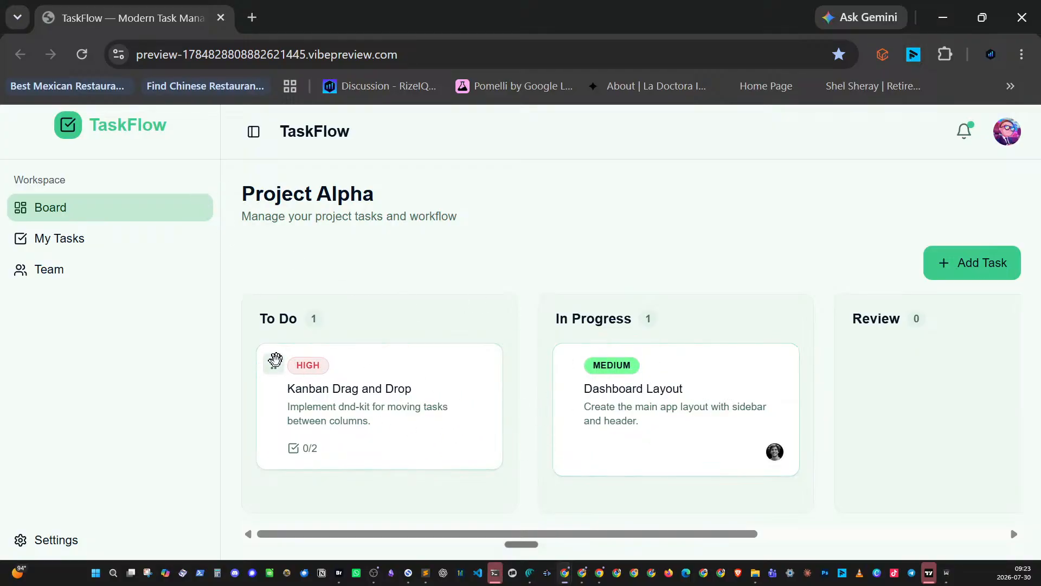
- Move the Kanban Drag and Drop task from To Do to Review and back to To Do, and close TaskFlow
left_click_drag(274, 362, 843, 355)
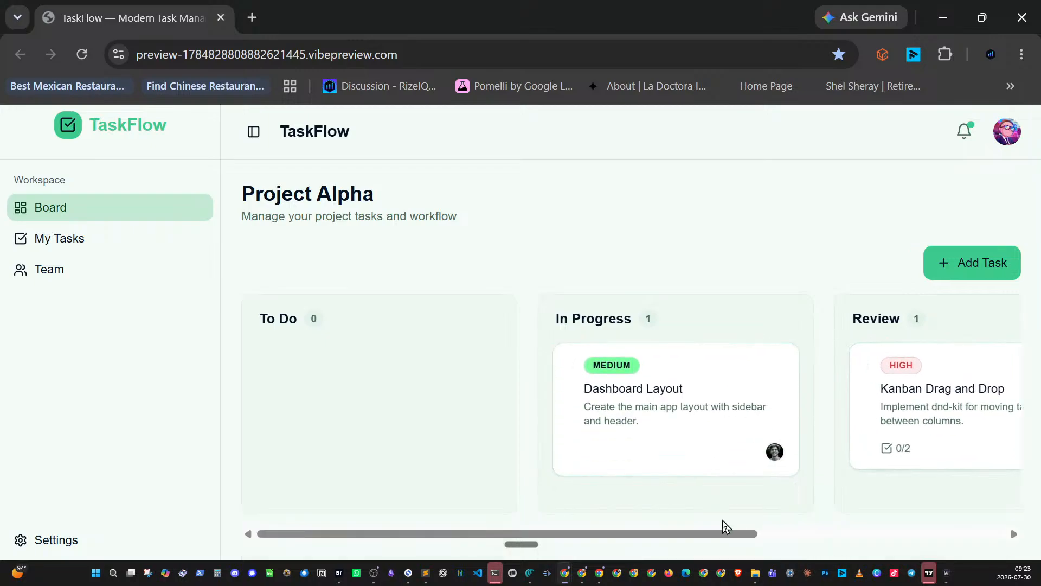
left_click_drag(715, 534, 437, 539)
left_click_drag(866, 362, 268, 365)
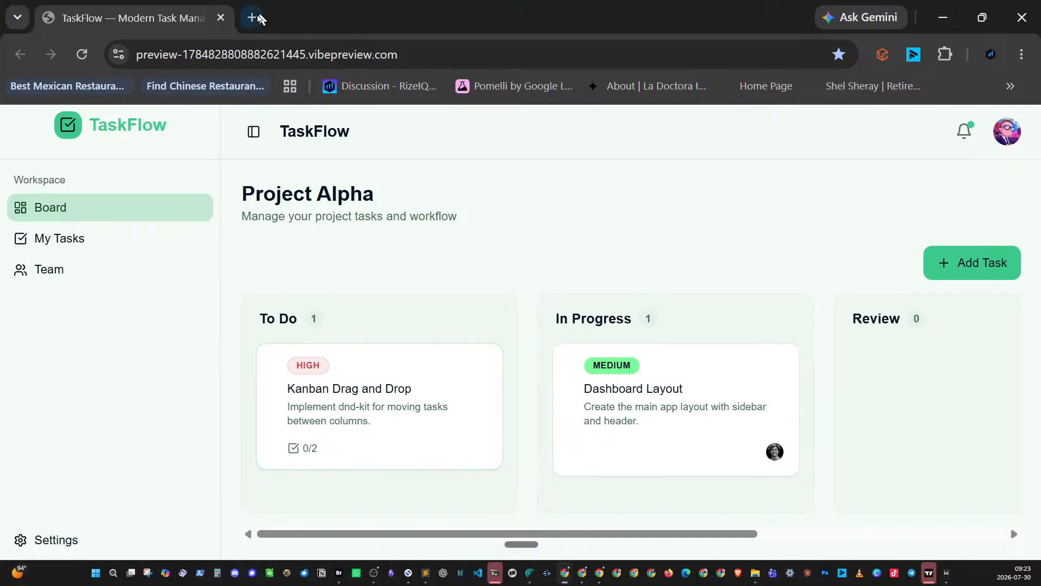
left_click(221, 19)
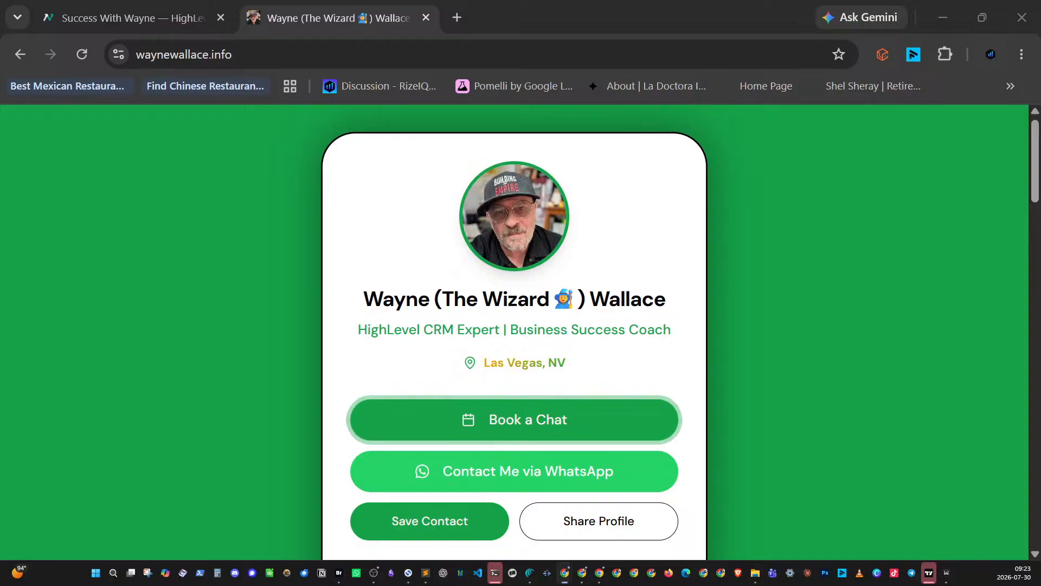
- Bring up the SkyWatch weather app preview maximized and show the weather for Las Vegas, Nevada
left_click_drag(2, 306, 282, 240)
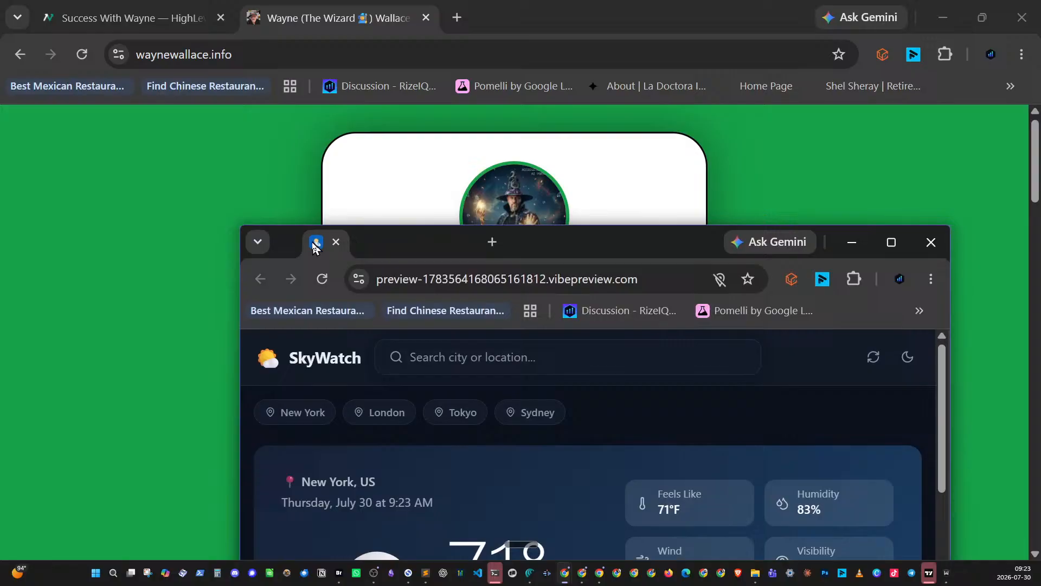
double_click(544, 239)
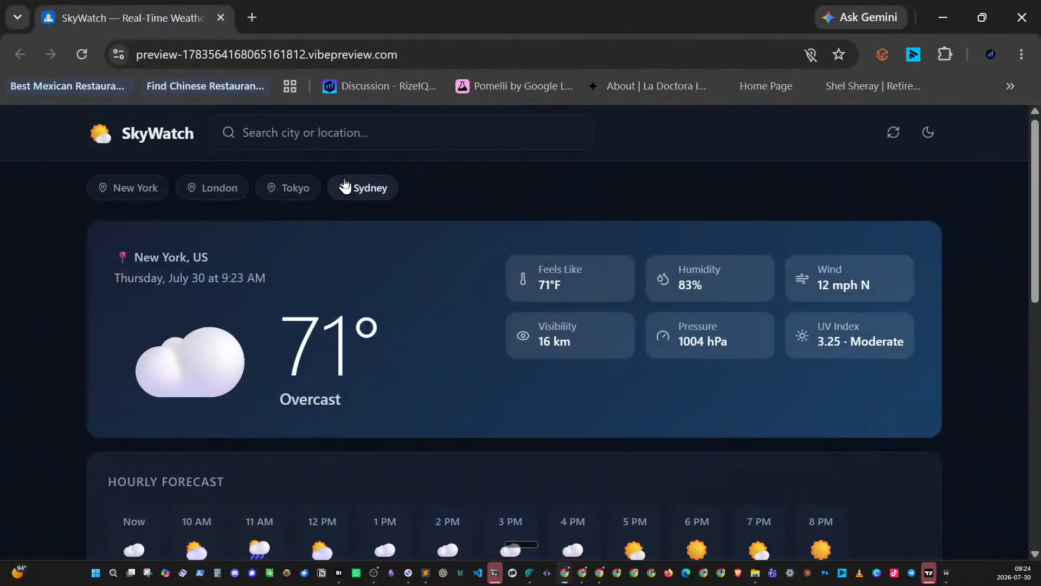
left_click(342, 130)
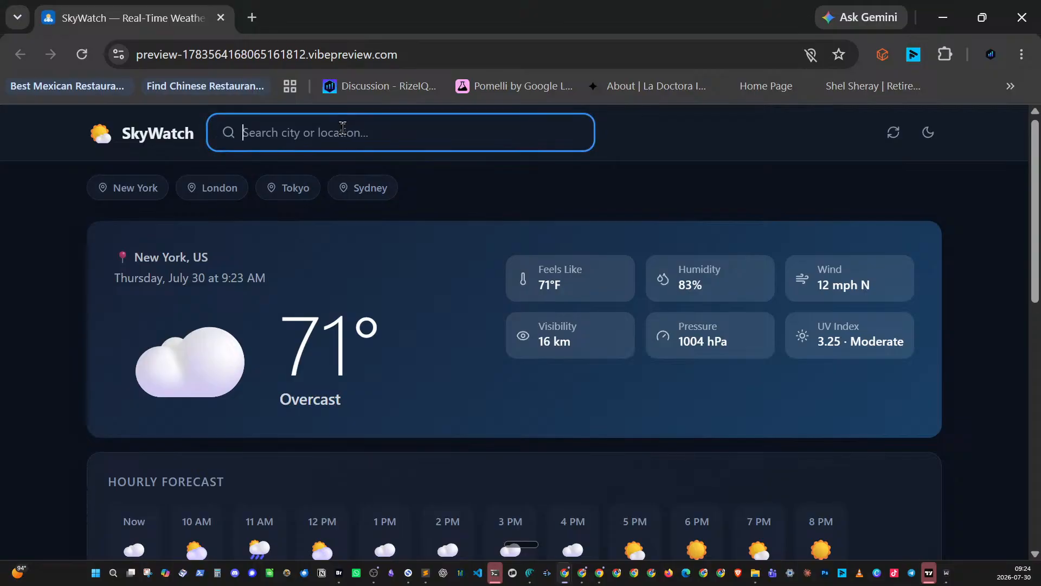
type("las vegas")
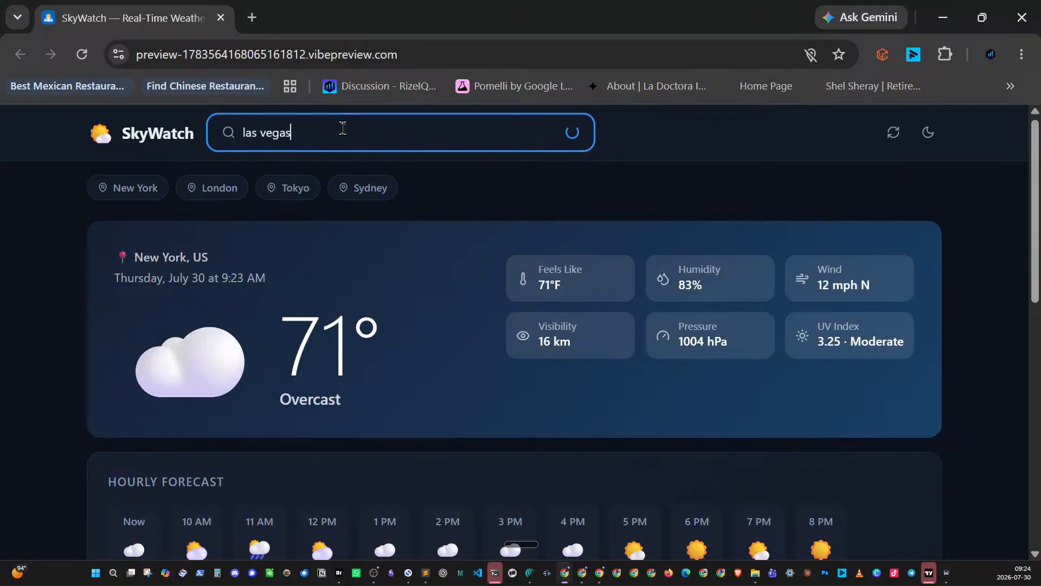
left_click(306, 184)
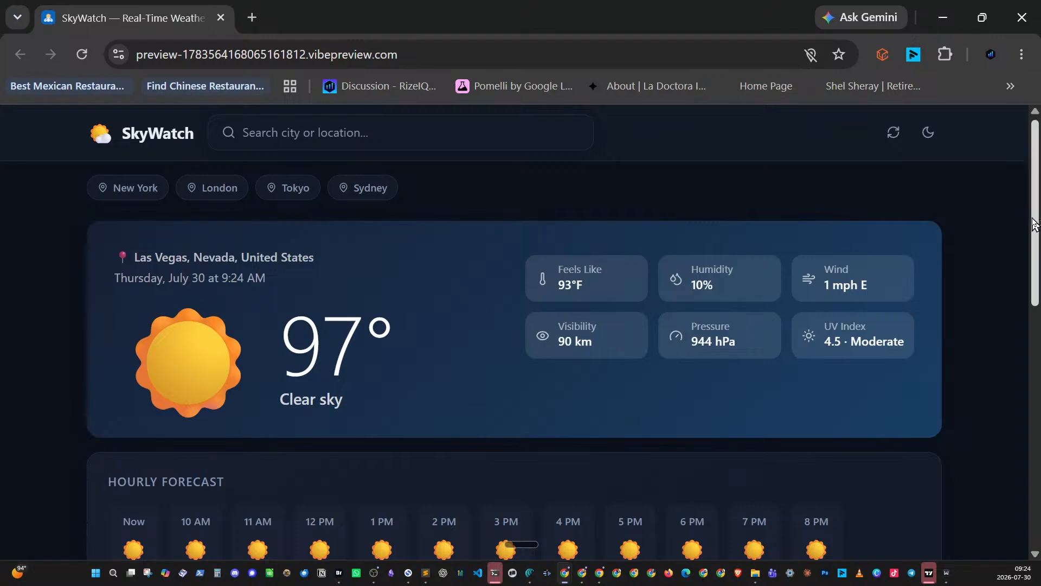
- Look over the Las Vegas hourly forecast and close the SkyWatch preview
scroll(1034, 255, "down", 2)
left_click_drag(1034, 255, 1034, 282)
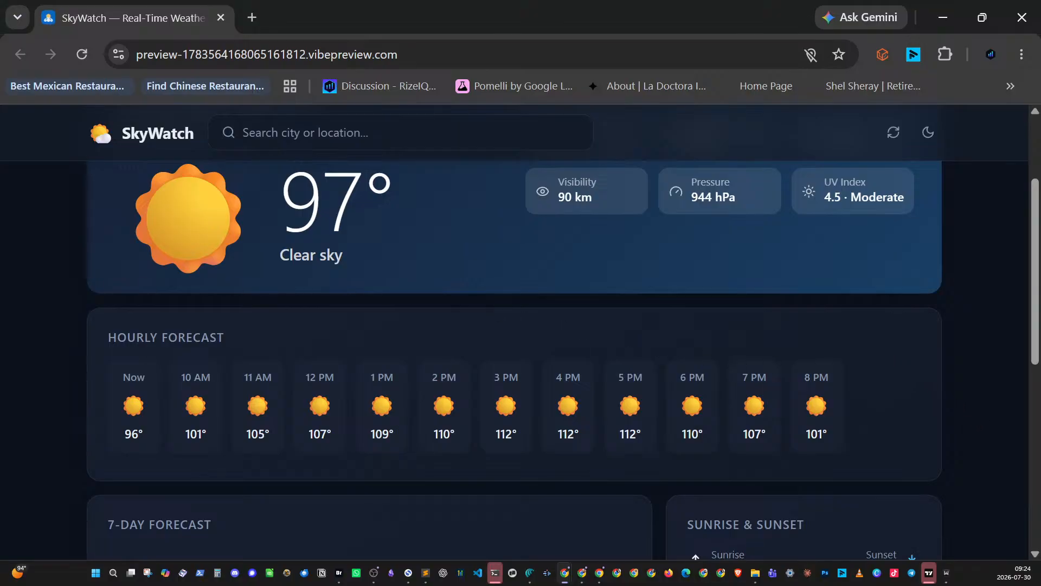
left_click(221, 18)
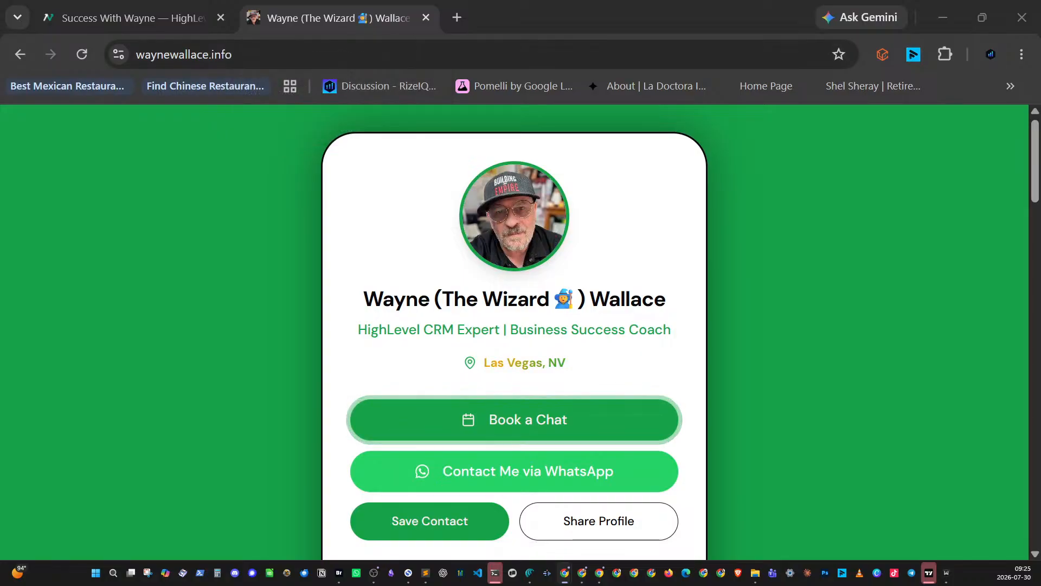
- Bring up the BSSI Virtual Office site preview maximized and copy the business name from its header
left_click_drag(0, 144, 269, 156)
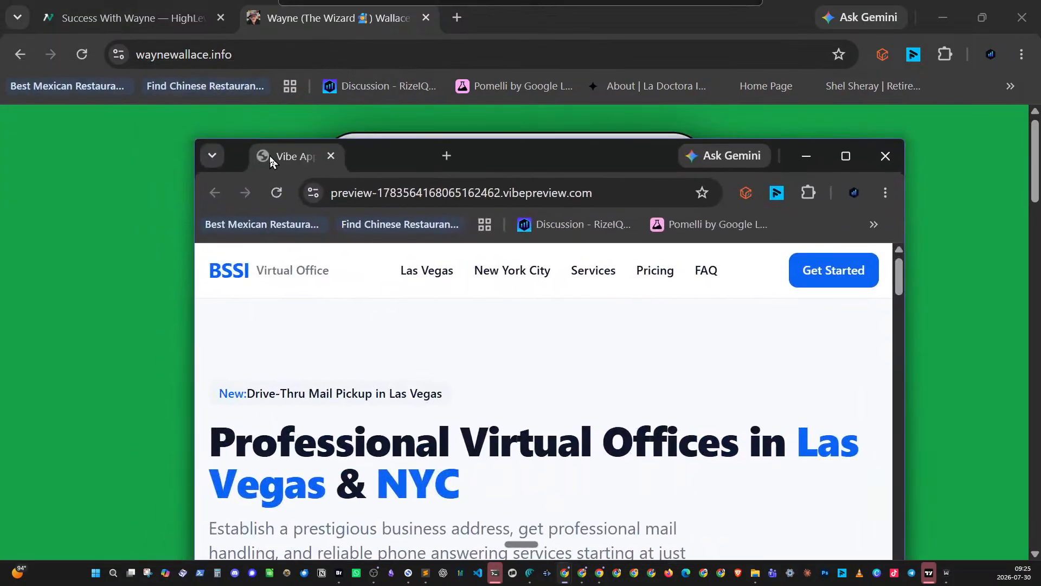
double_click(479, 157)
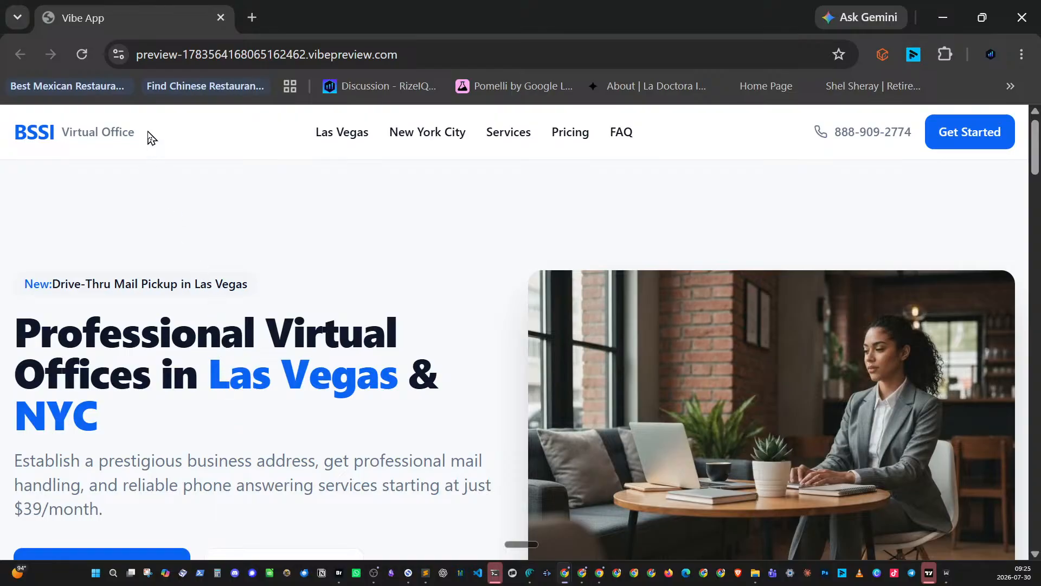
left_click_drag(151, 137, 12, 133)
right_click(48, 135)
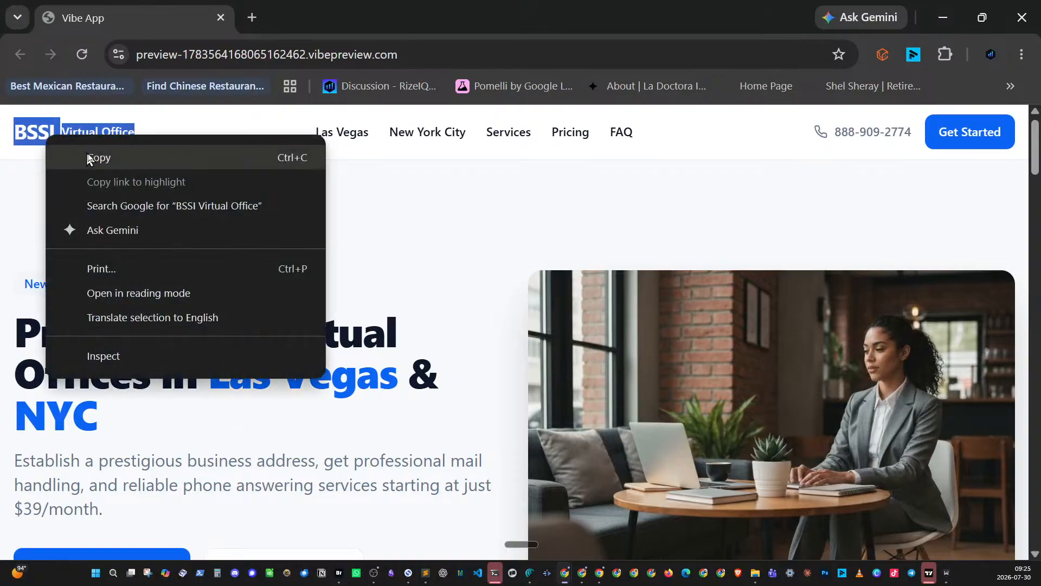
left_click(89, 159)
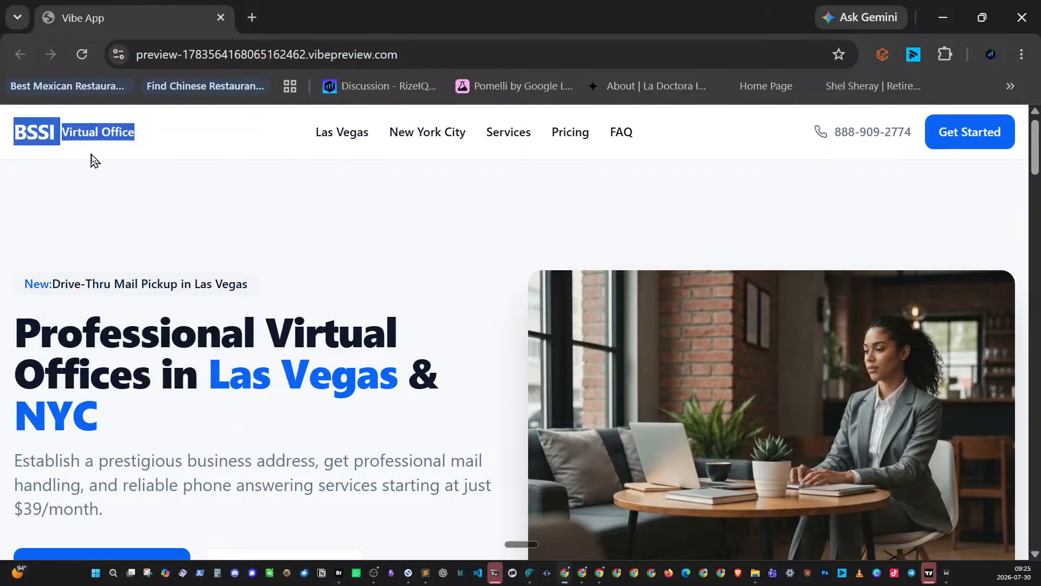
- Search Google for the copied name "BSSI Virtual Office" in a new tab
left_click(252, 18)
right_click(272, 51)
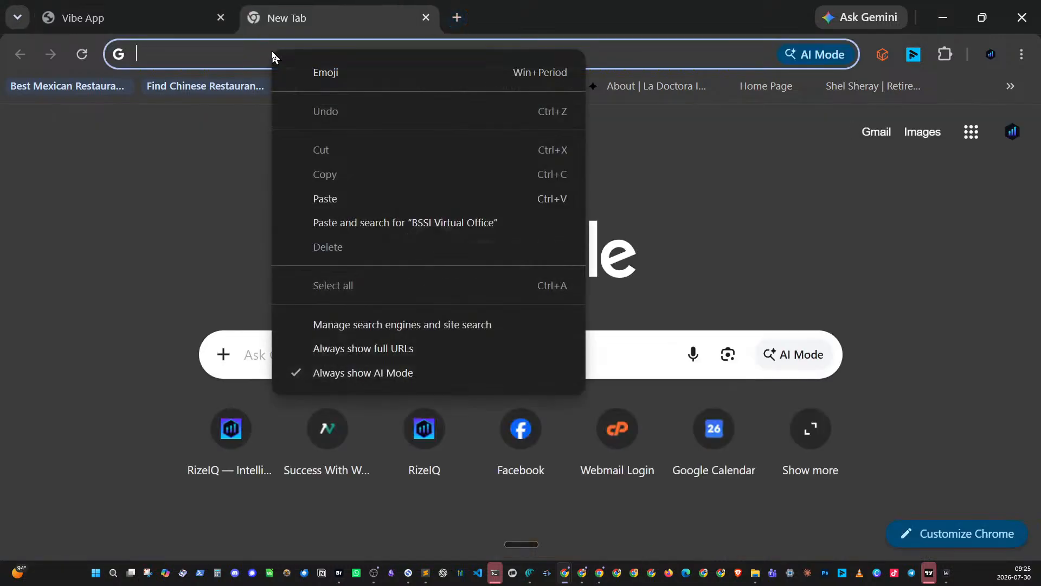
left_click(366, 223)
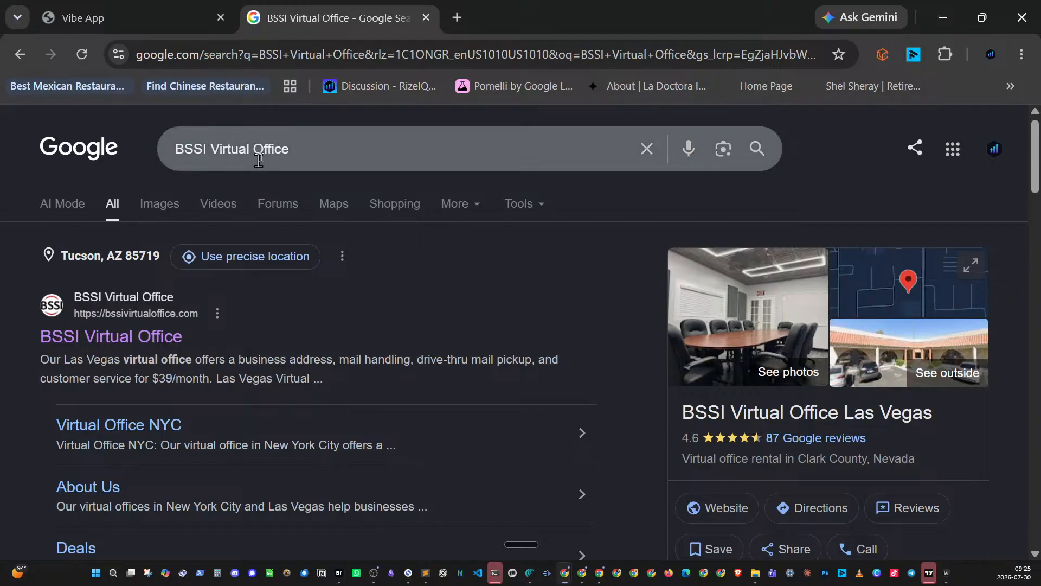
- Refine the Google search to "BSSI Virtual Office las vegas" and open the bssivirtualoffice.com result
left_click(311, 148)
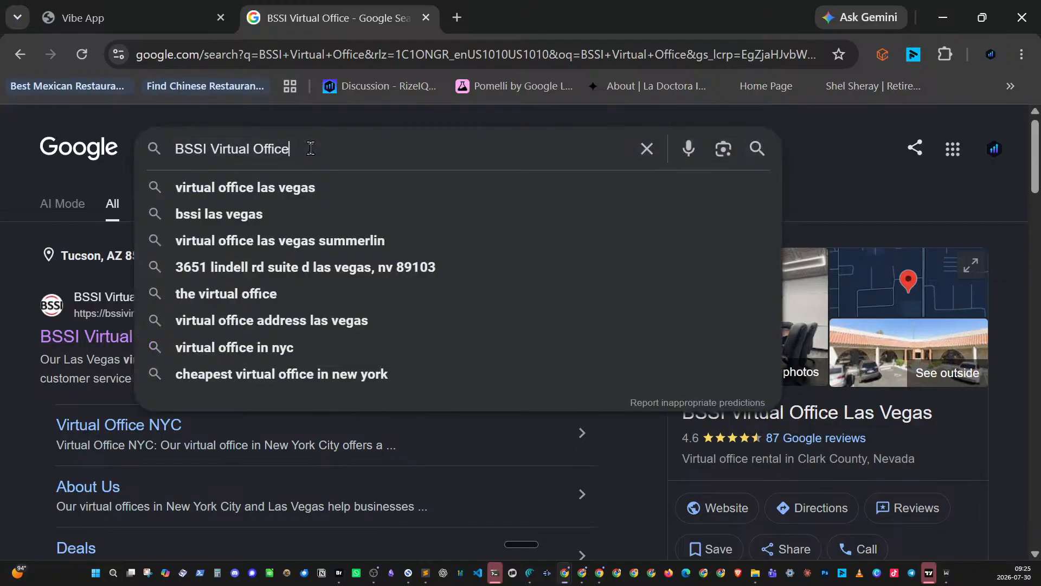
type("la")
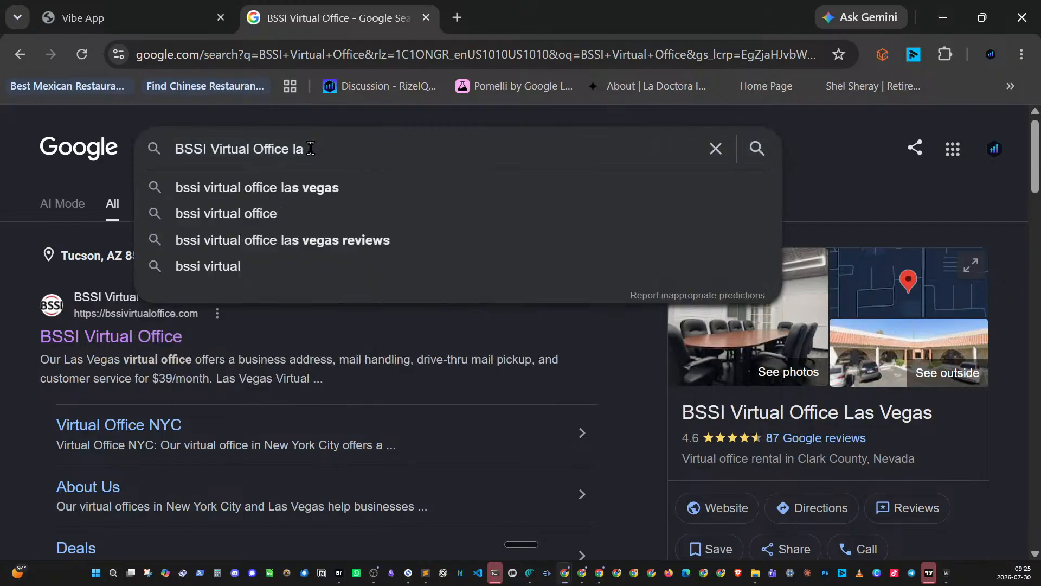
type("s vegas")
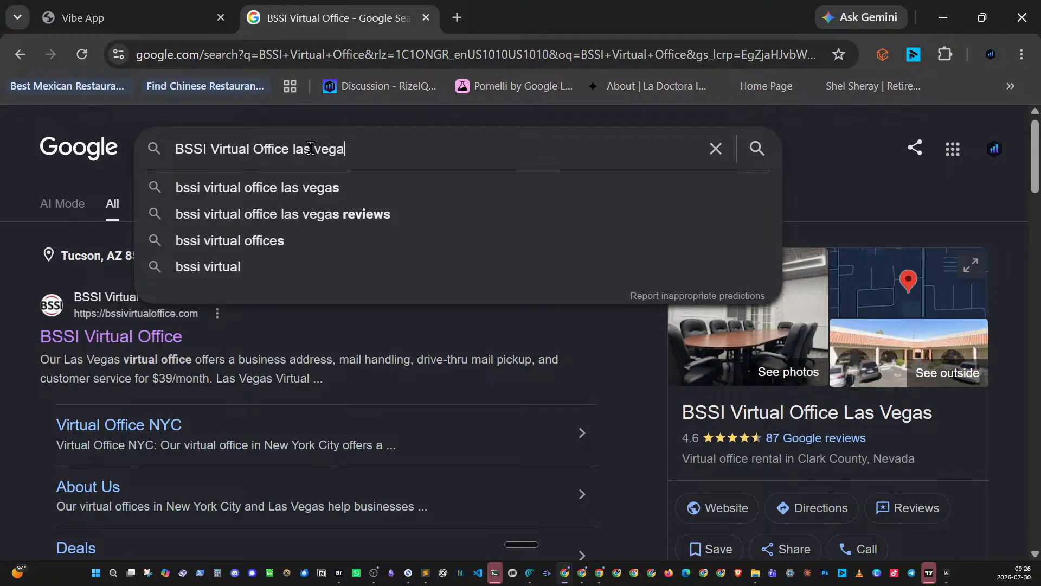
key("Return")
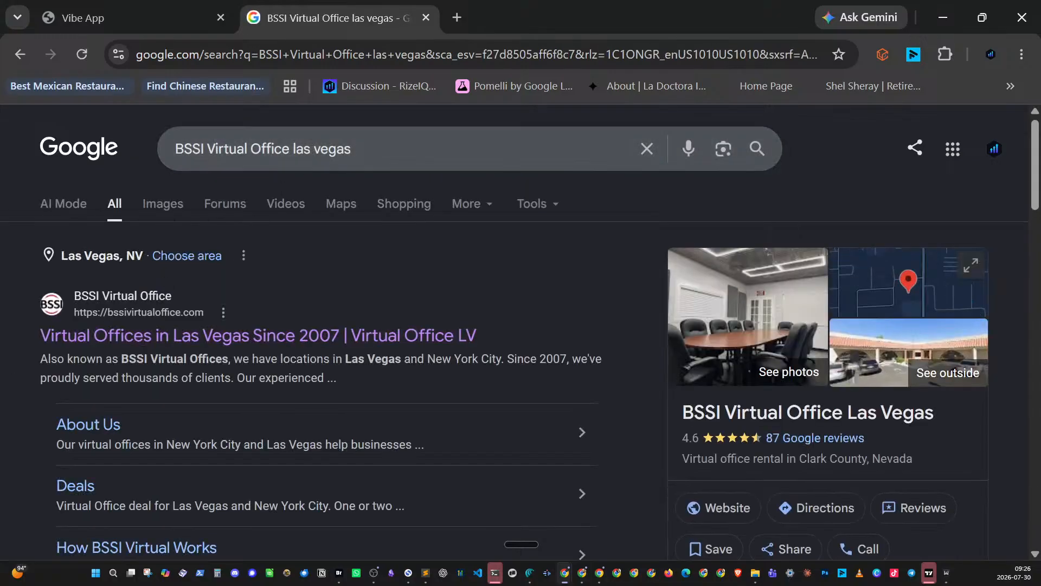
left_click(259, 335)
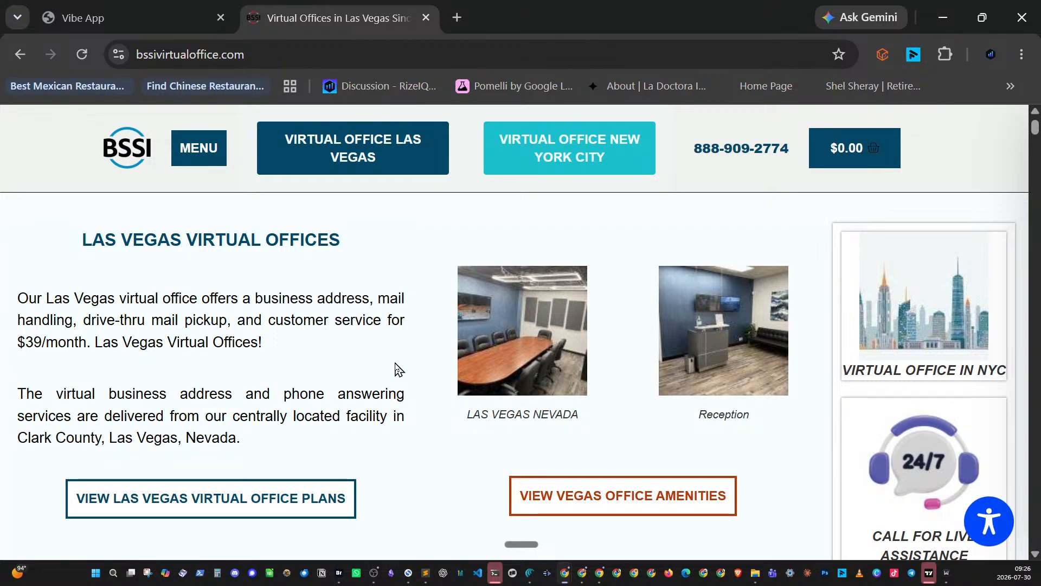
- Look over the original BSSI homepage down to the Las Vegas location map, return to its start, and highlight its web address
scroll(470, 365, "down", 10)
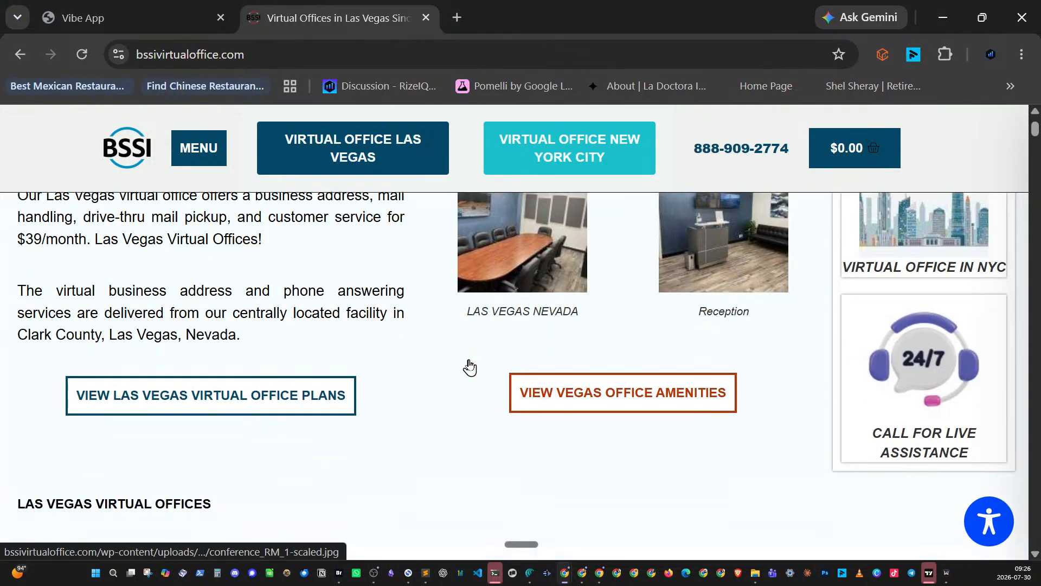
scroll(469, 365, "down", 4)
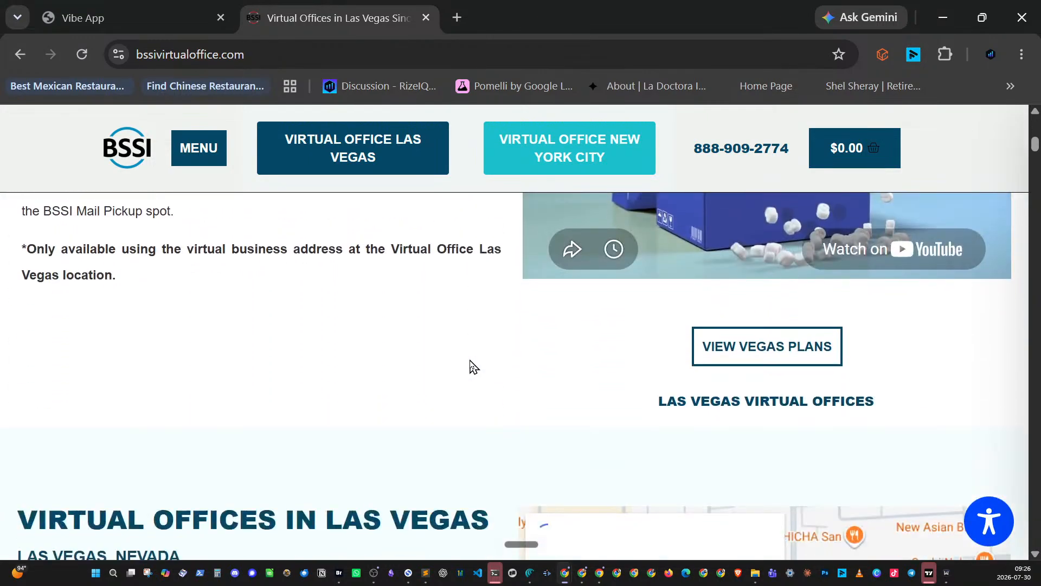
scroll(469, 365, "down", 2)
scroll(470, 365, "down", 5)
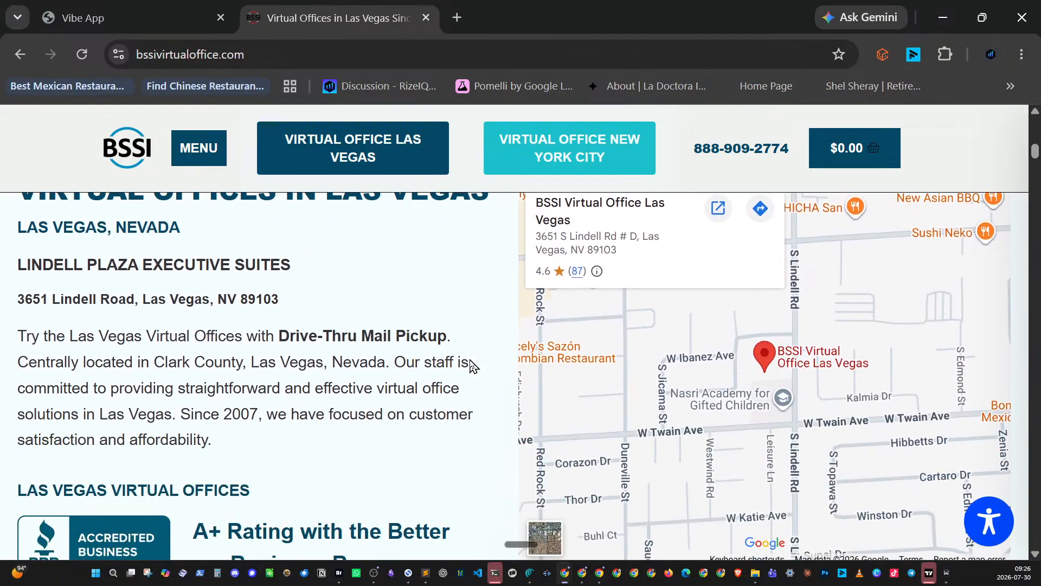
scroll(471, 366, "up", 18)
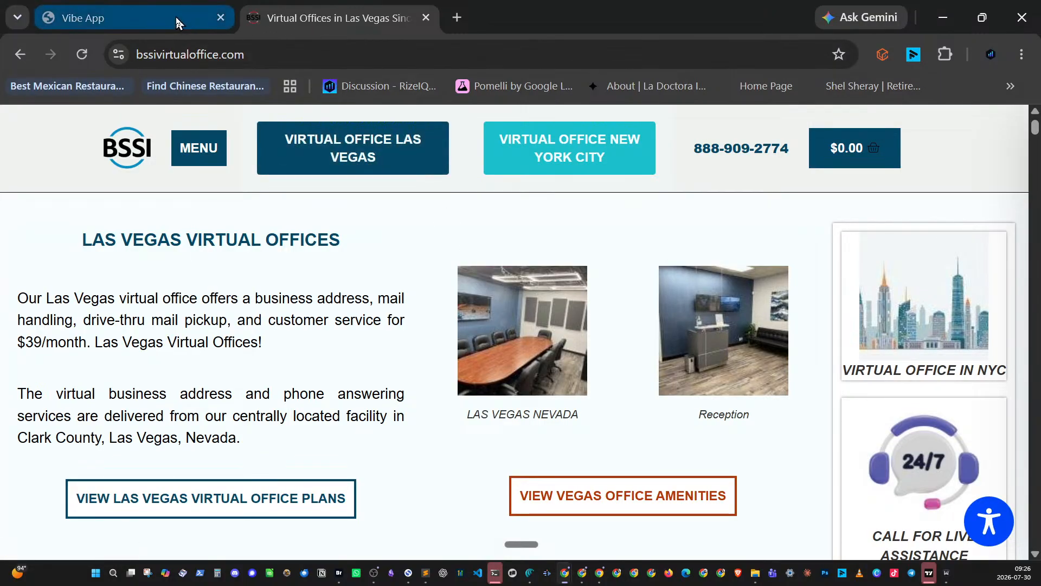
left_click(267, 55)
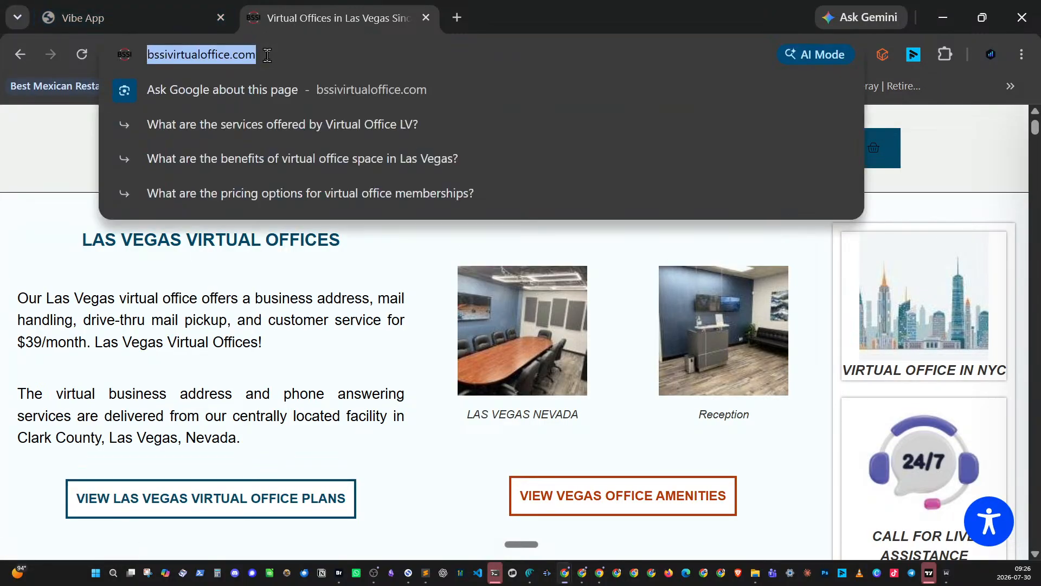
- Switch to the redesigned BSSI site preview and look through it from the hero down to the footer, returning to the hero
left_click(154, 19)
left_click(404, 259)
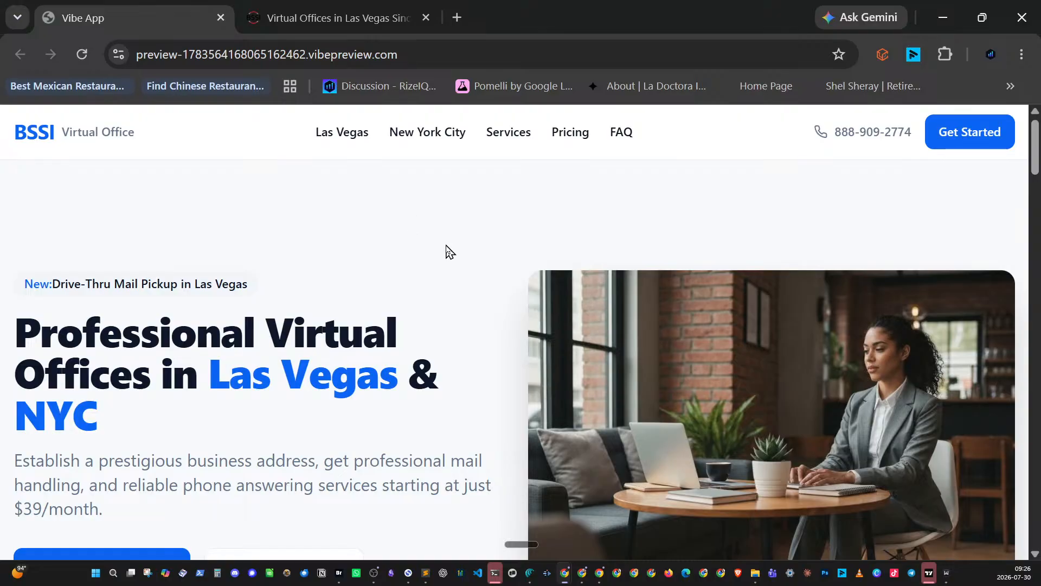
scroll(448, 252, "down", 10)
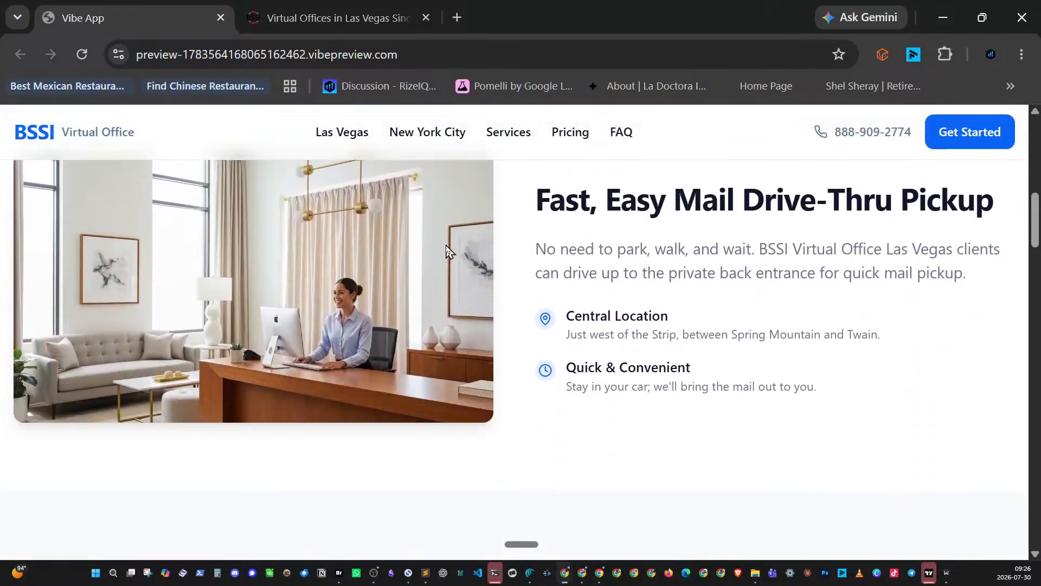
scroll(447, 252, "down", 10)
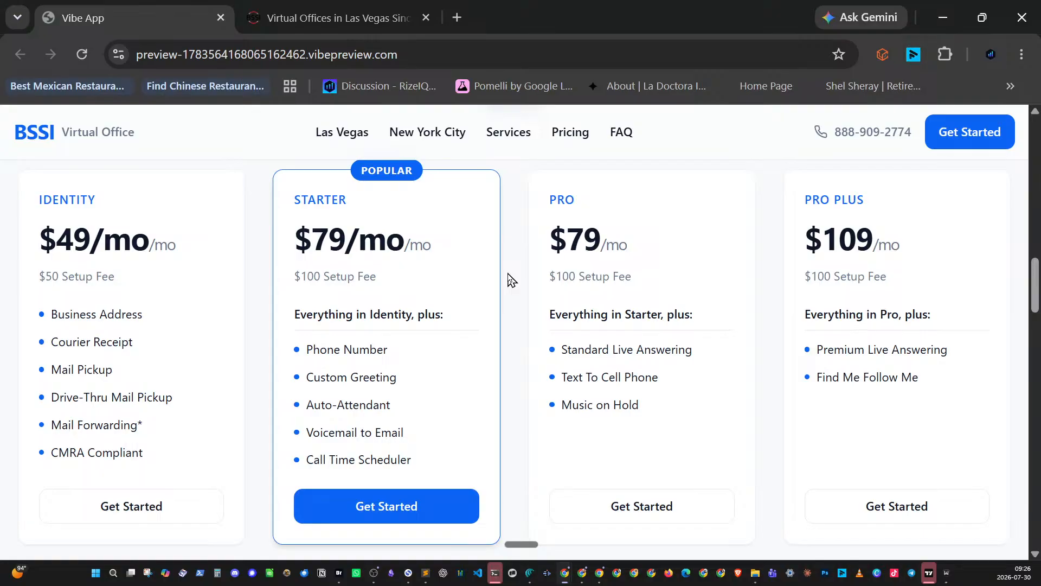
scroll(512, 278, "down", 10)
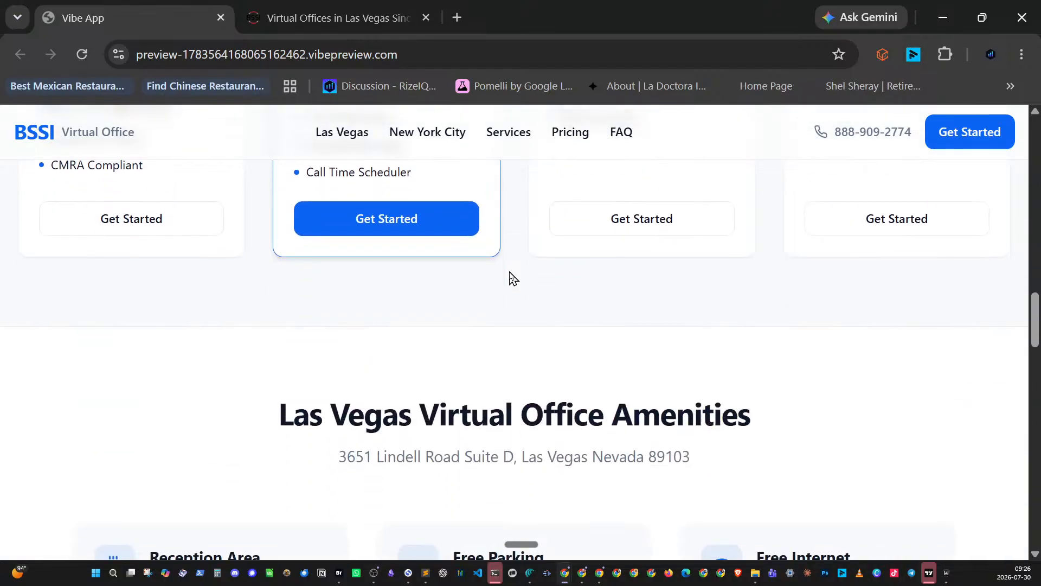
scroll(510, 271, "down", 3)
scroll(510, 271, "down", 5)
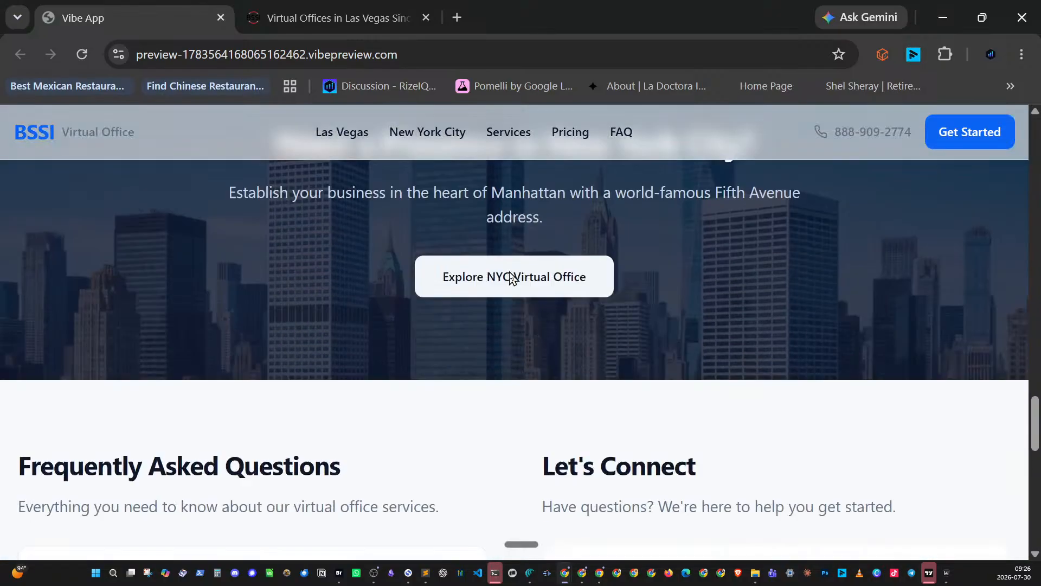
scroll(509, 274, "down", 4)
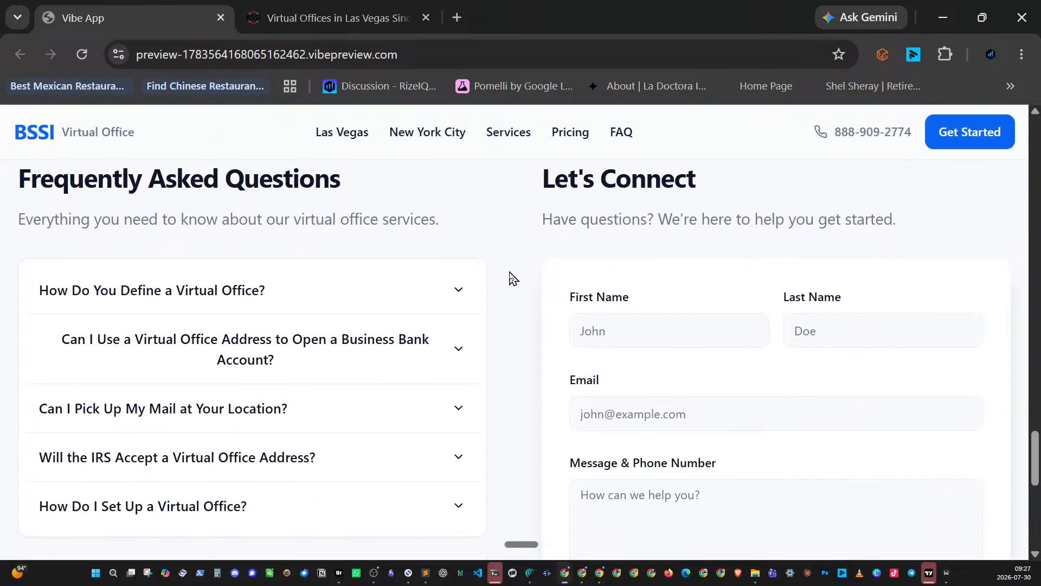
scroll(513, 278, "down", 5)
scroll(513, 277, "down", 3)
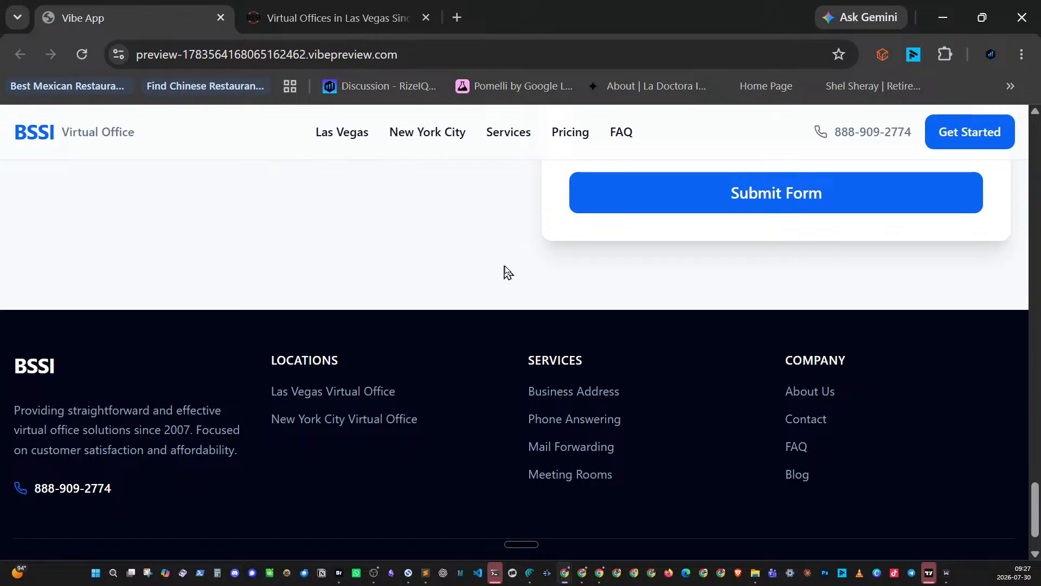
scroll(507, 276, "up", 10)
scroll(507, 276, "up", 15)
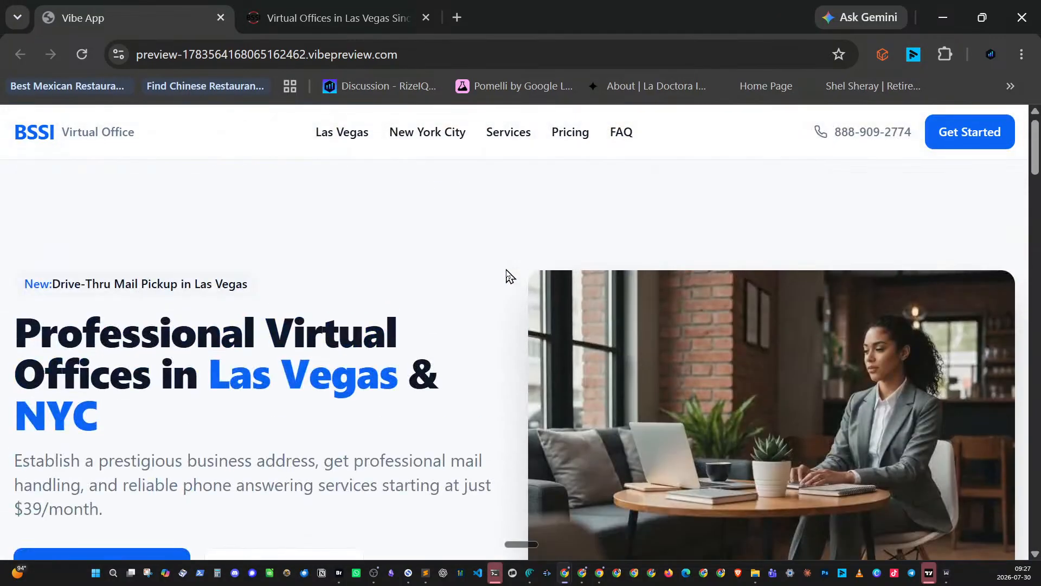
scroll(507, 276, "down", 2)
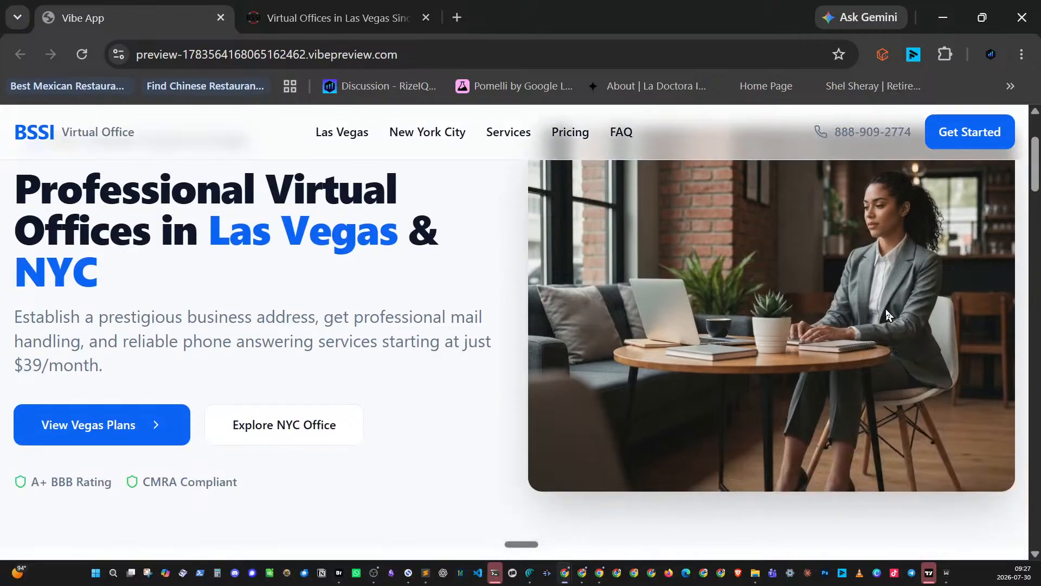
scroll(1034, 184, "up", 1)
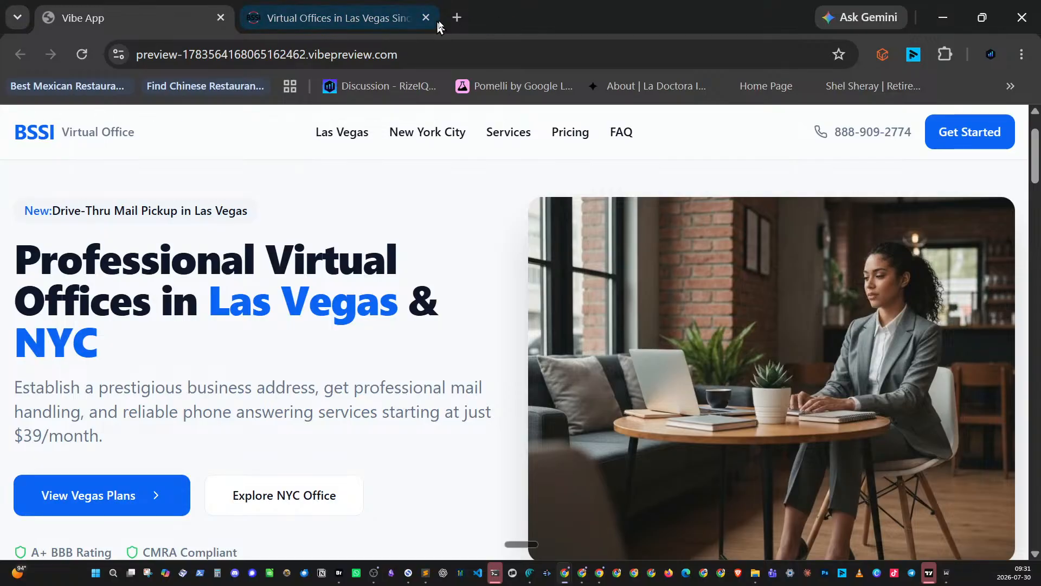
- Enter "gyms near me" as the search query in a new browser tab
left_click(456, 17)
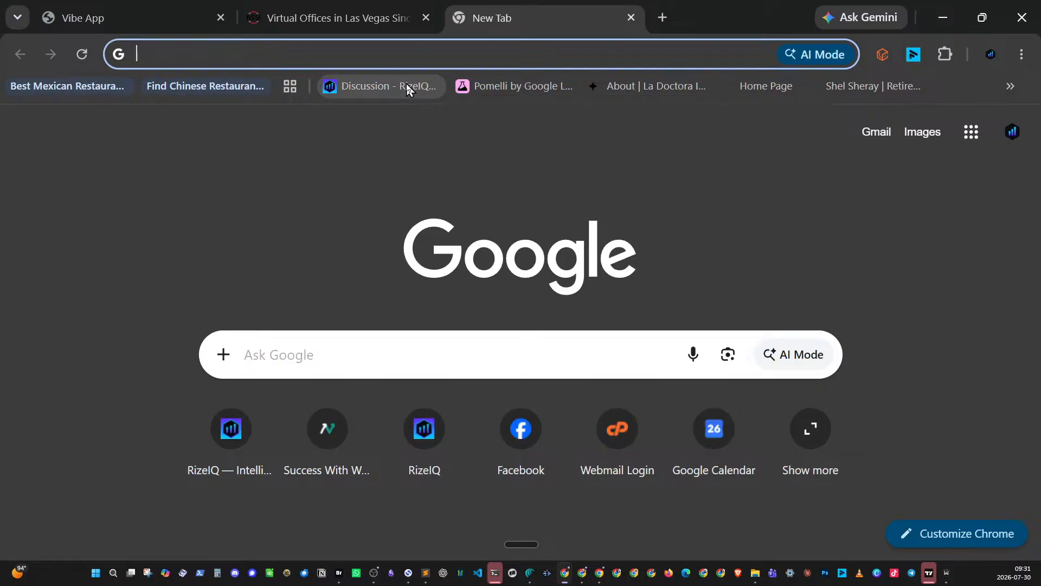
type("gyms")
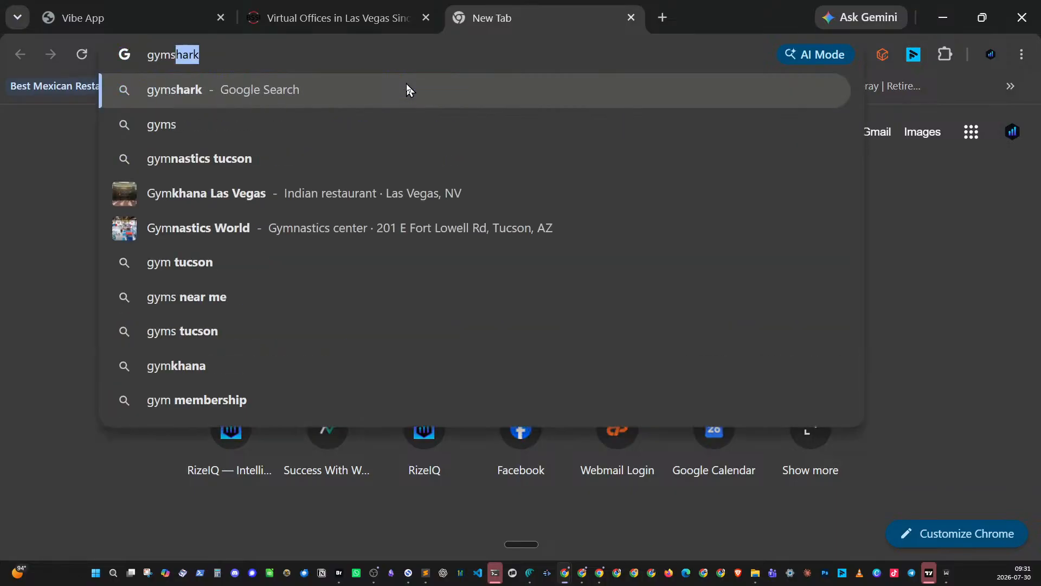
key("BackSpace")
type("nea")
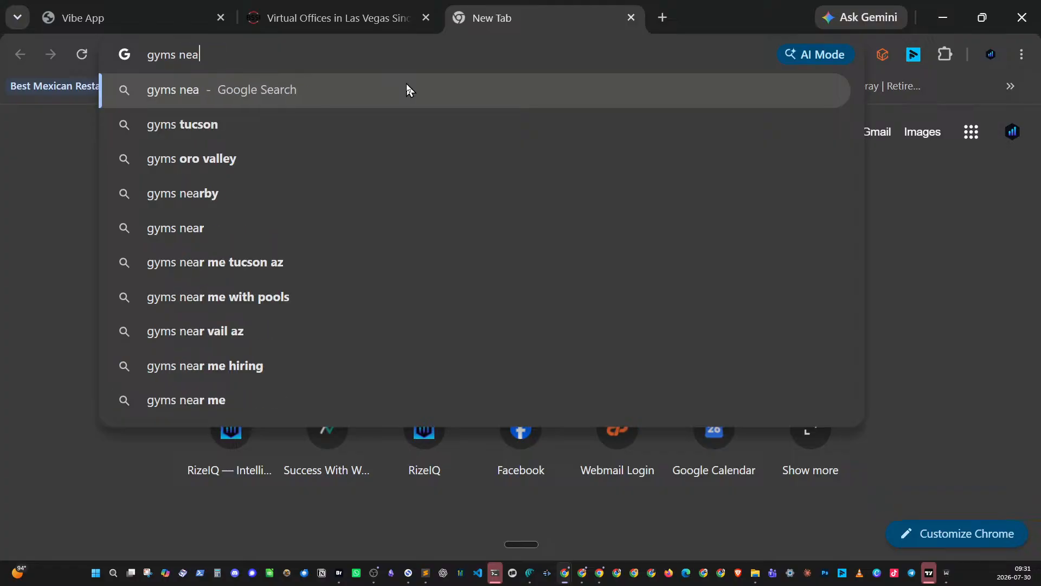
type("r me")
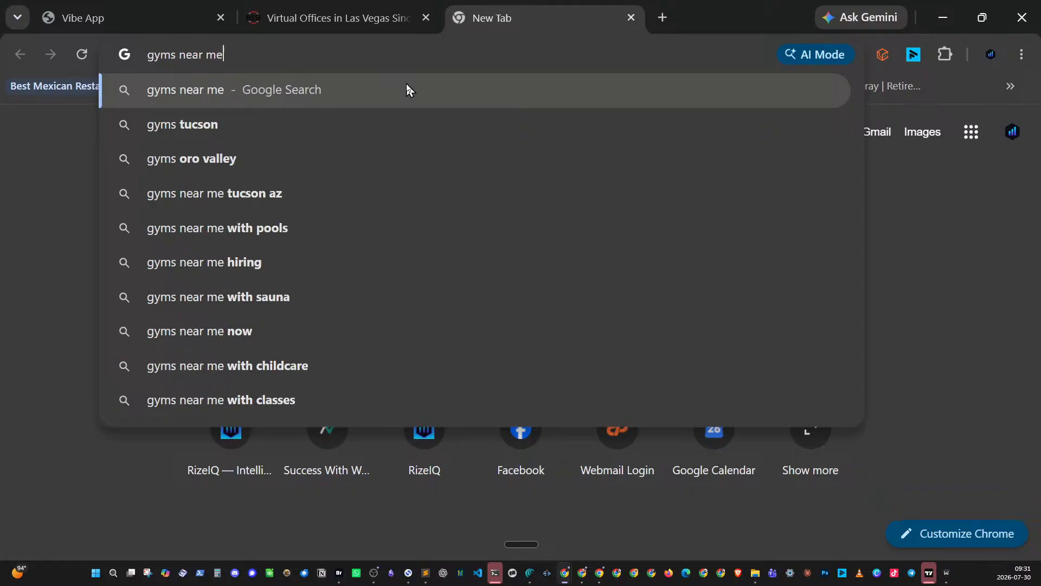
- Replace "gyms" in the query with "fitness tainers" and run the search for "fitness tainers near me"
key("Home")
key("ctrl+shift+Right")
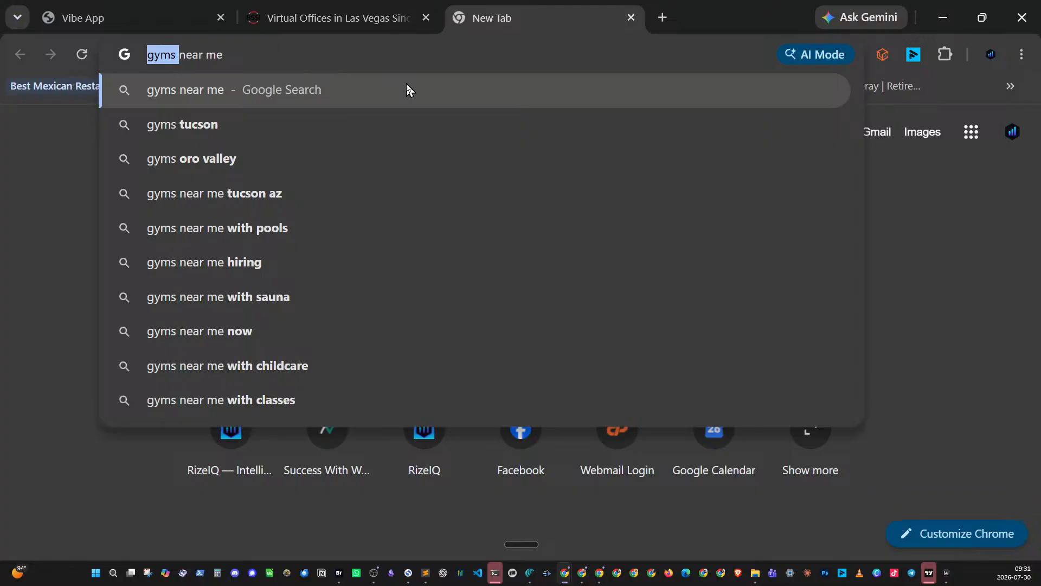
type("fit")
type("nes")
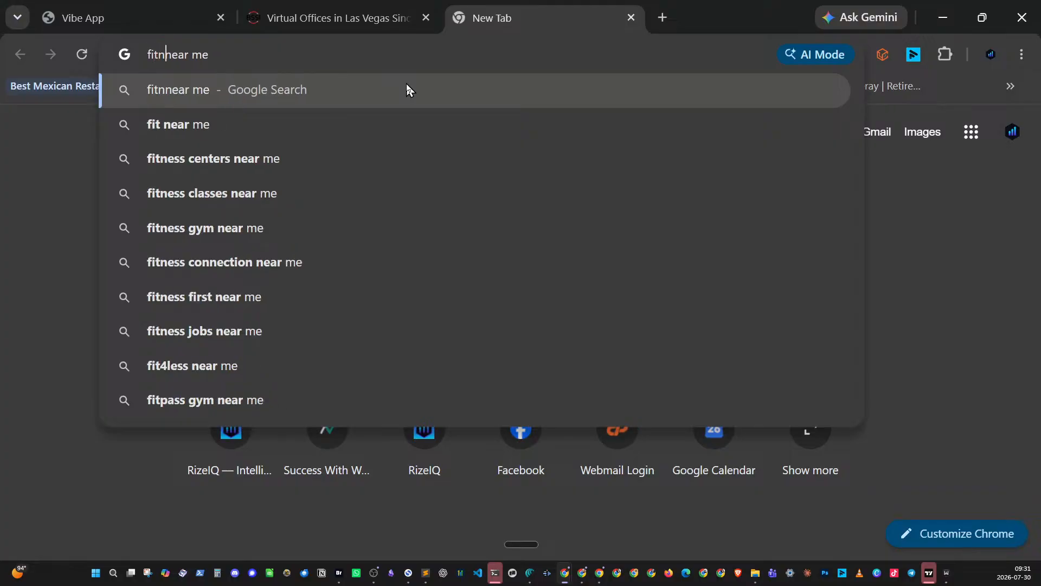
key("BackSpace")
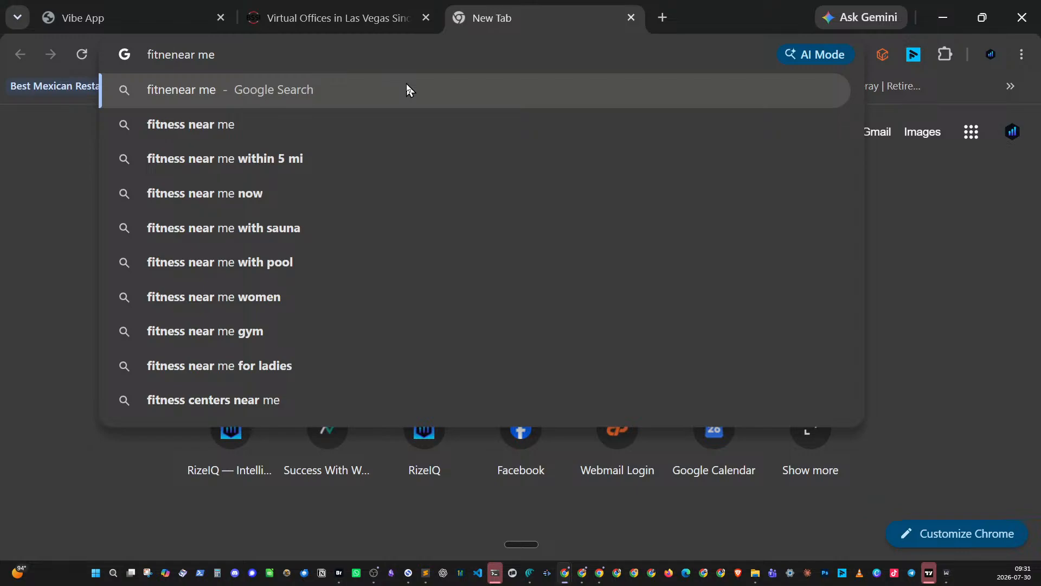
key("BackSpace")
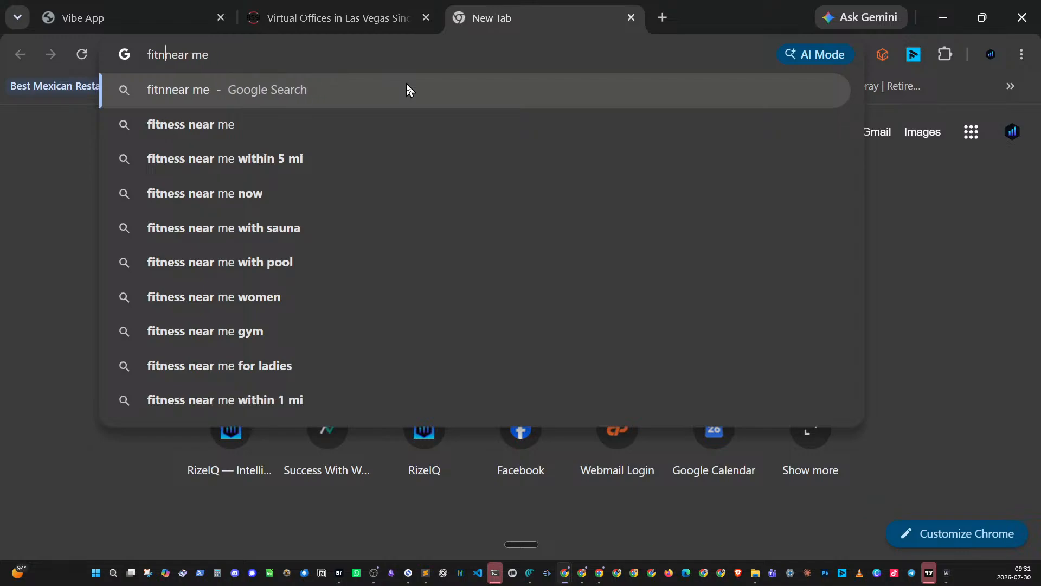
key("BackSpace")
type("ness tai")
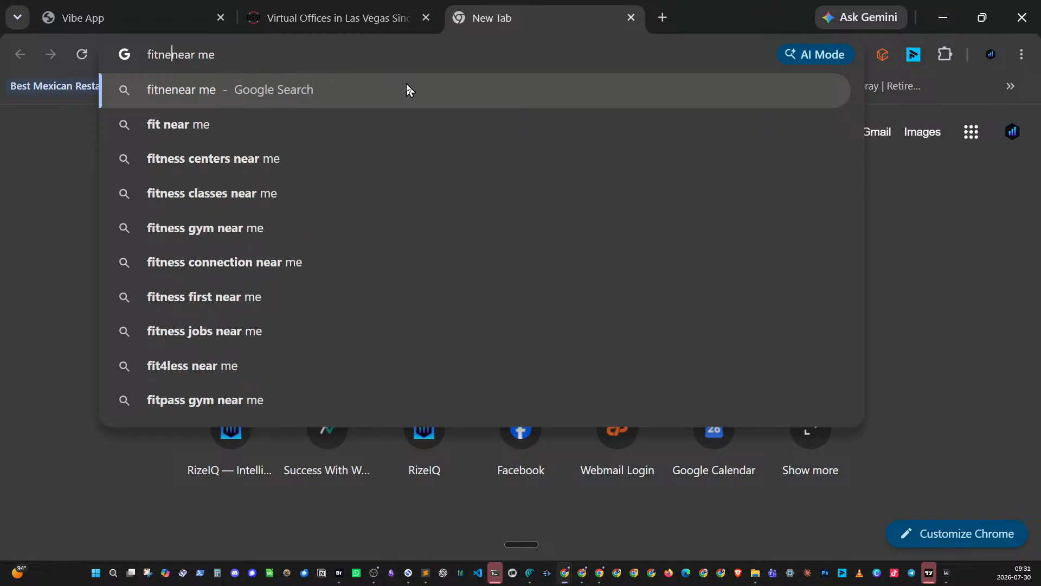
type("ners")
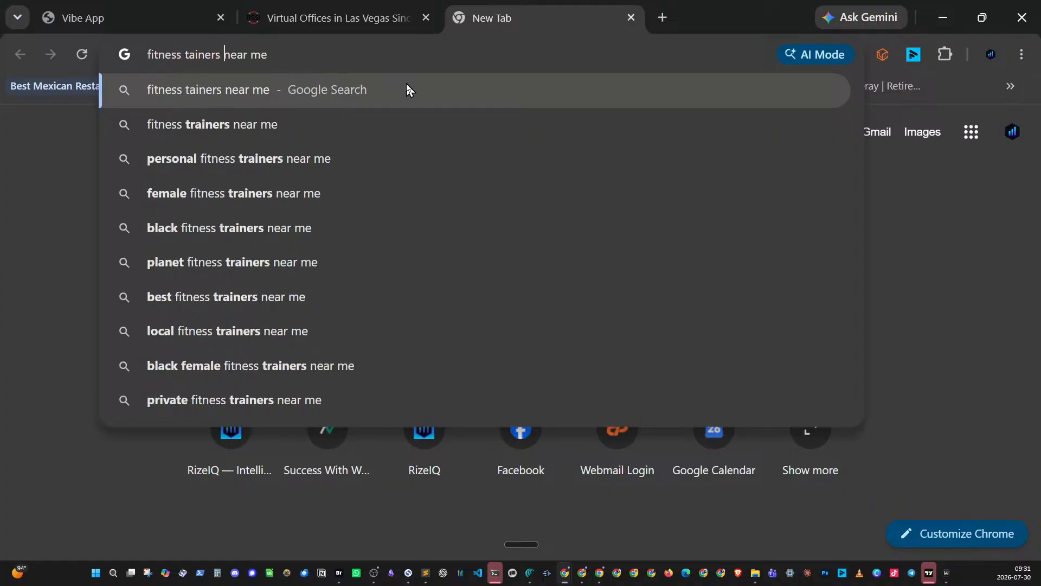
key("Return")
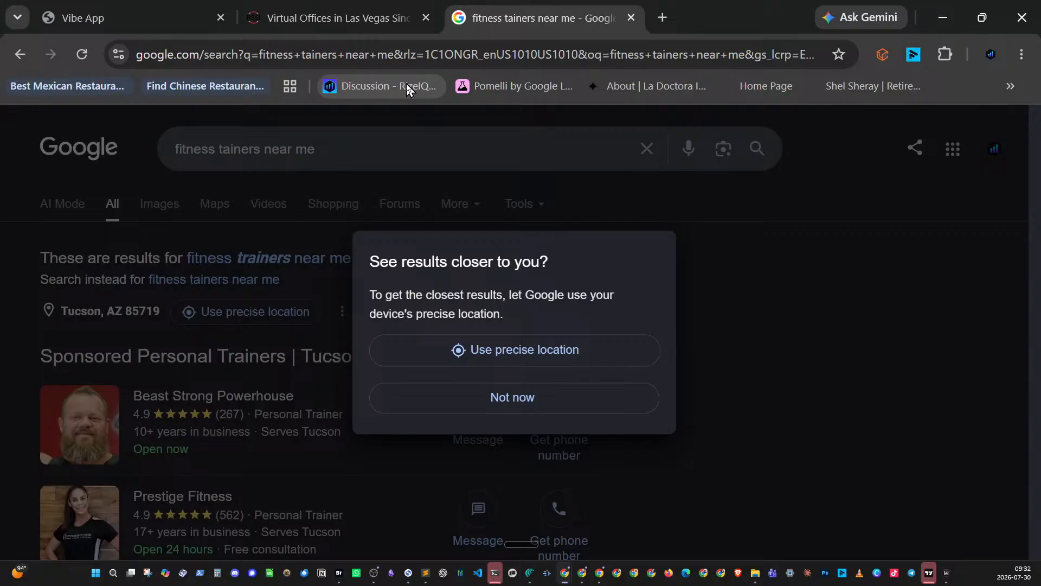
- Allow Google to use the device's precise location while visiting the site for closer trainer results
left_click(564, 354)
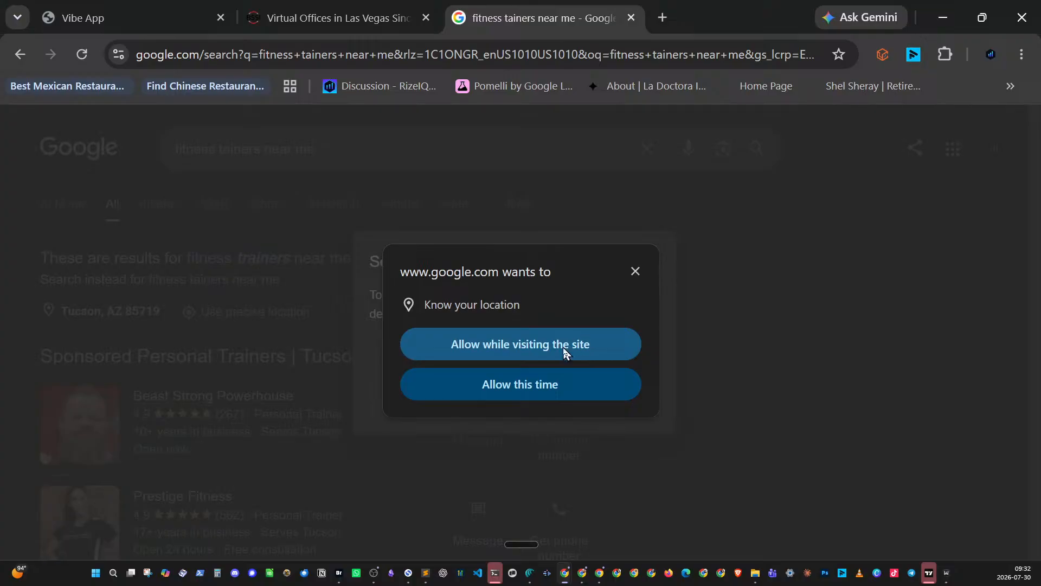
left_click(506, 346)
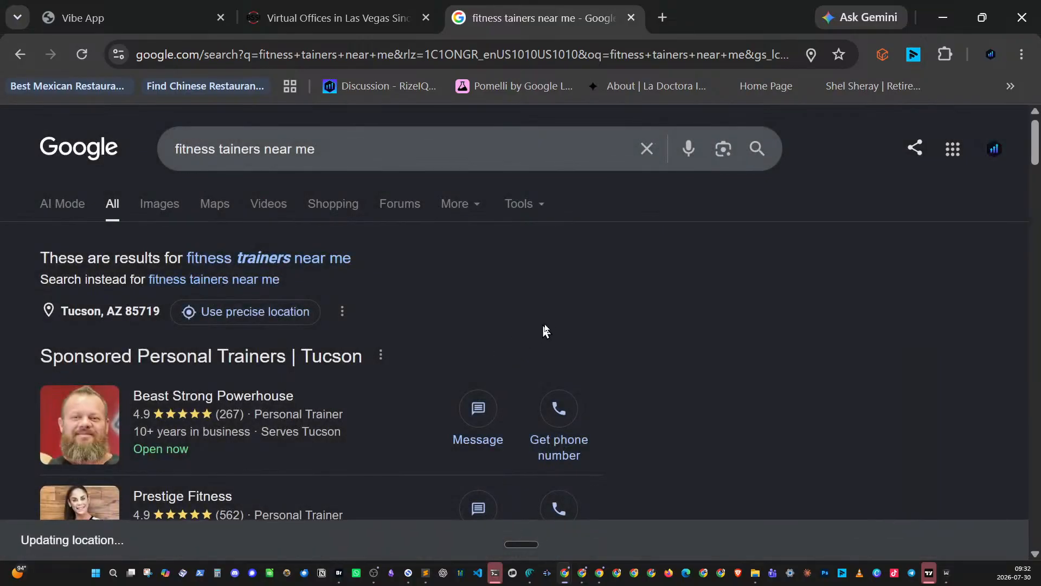
scroll(618, 312, "down", 3)
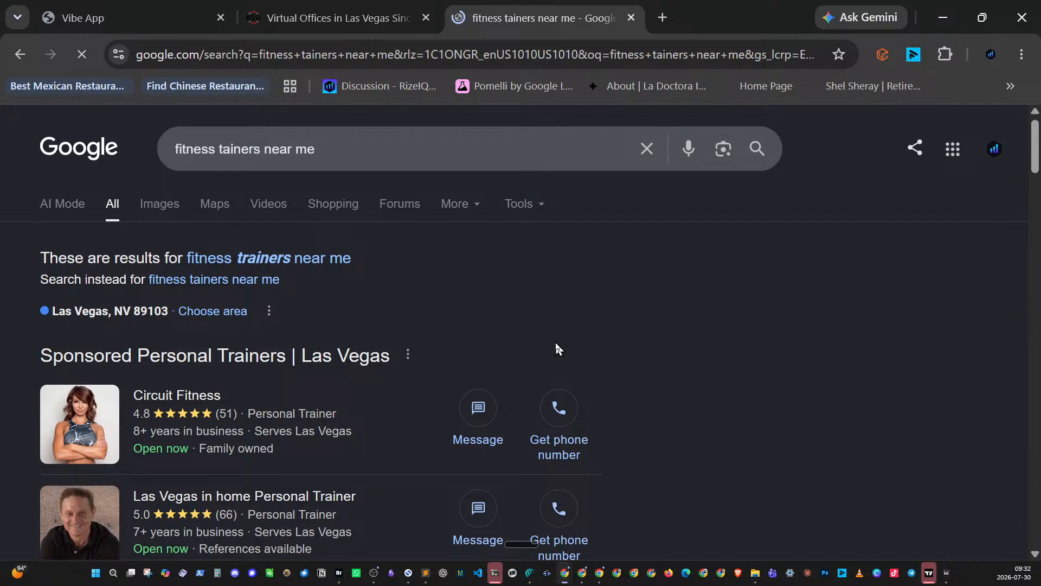
- Look over the sponsored personal trainers and the local business listings with their map, then return to the start of the results
scroll(567, 328, "down", 2)
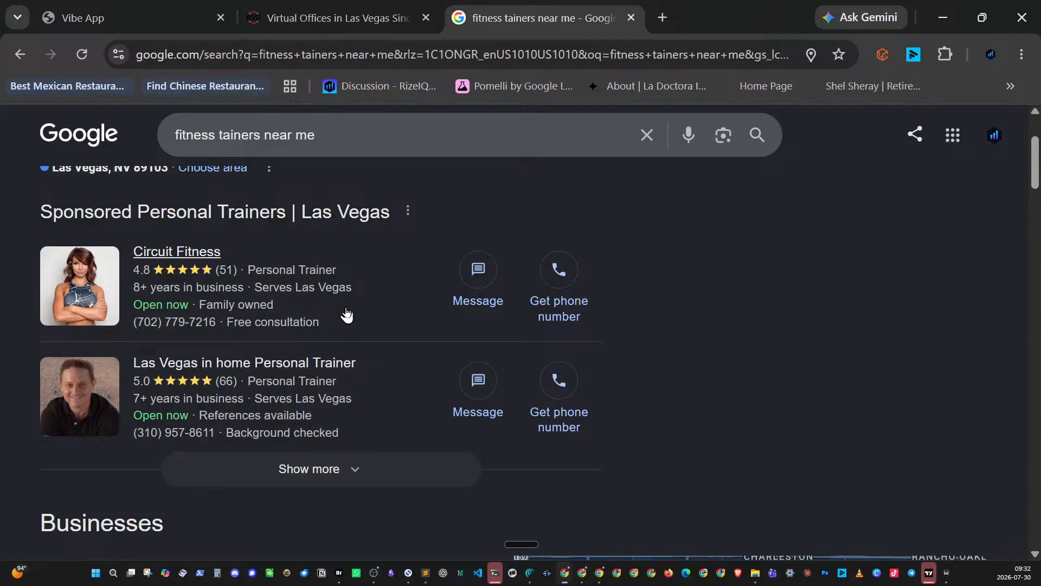
scroll(347, 314, "down", 6)
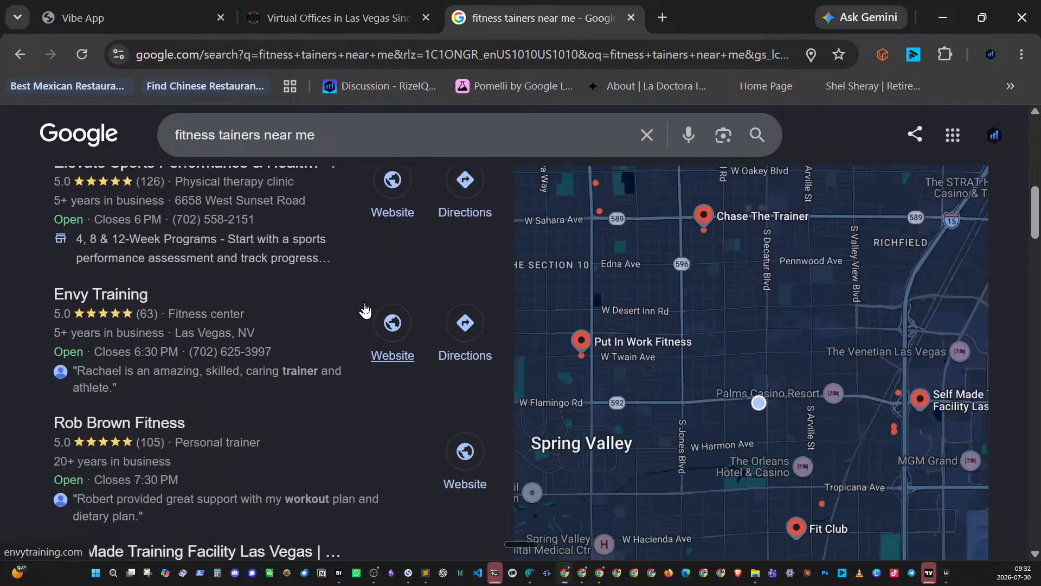
scroll(365, 310, "up", 2)
scroll(364, 310, "up", 4)
scroll(364, 309, "down", 1)
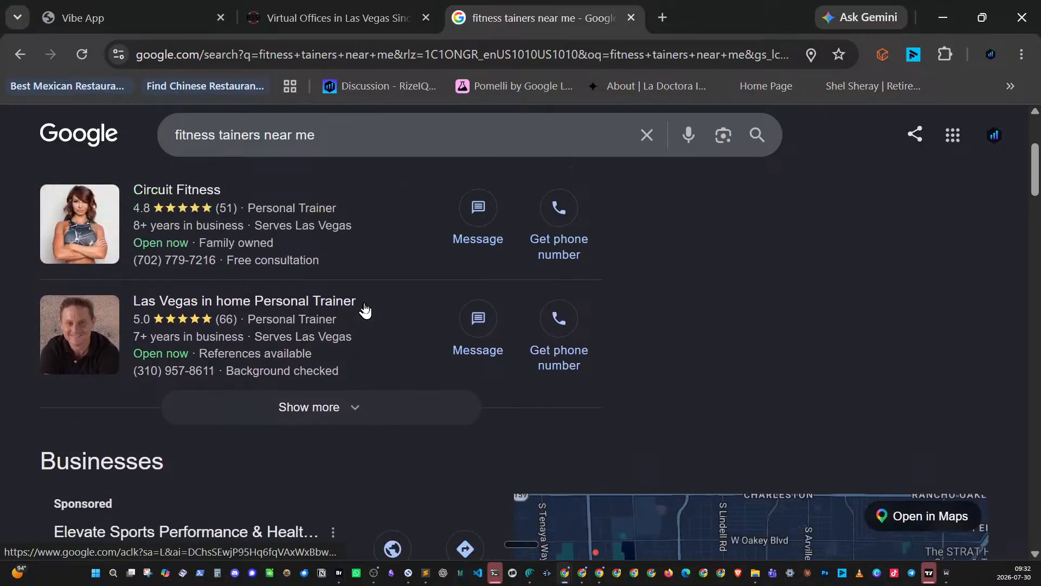
scroll(364, 309, "up", 1)
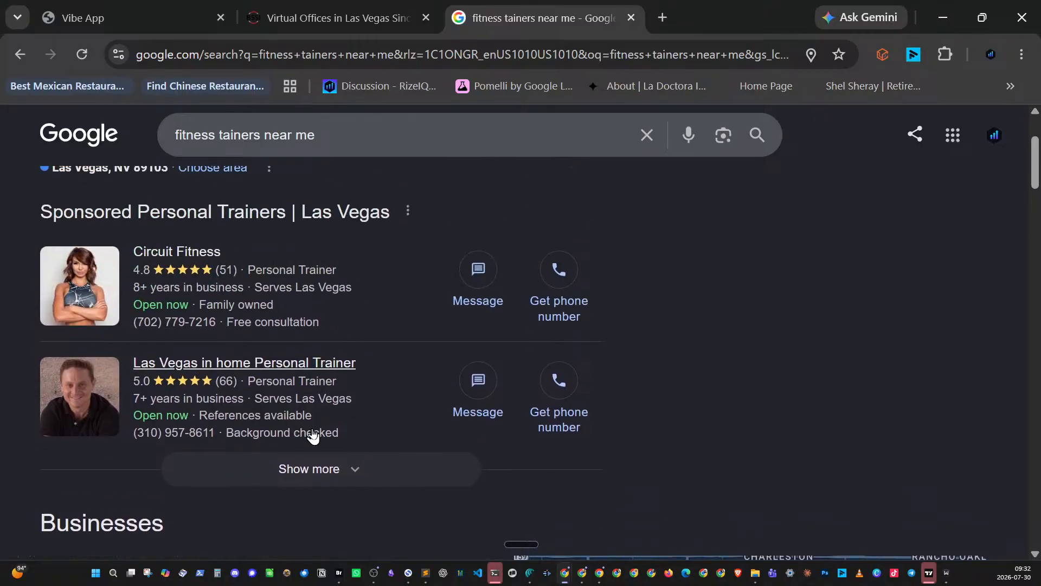
scroll(313, 434, "down", 3)
scroll(311, 431, "down", 3)
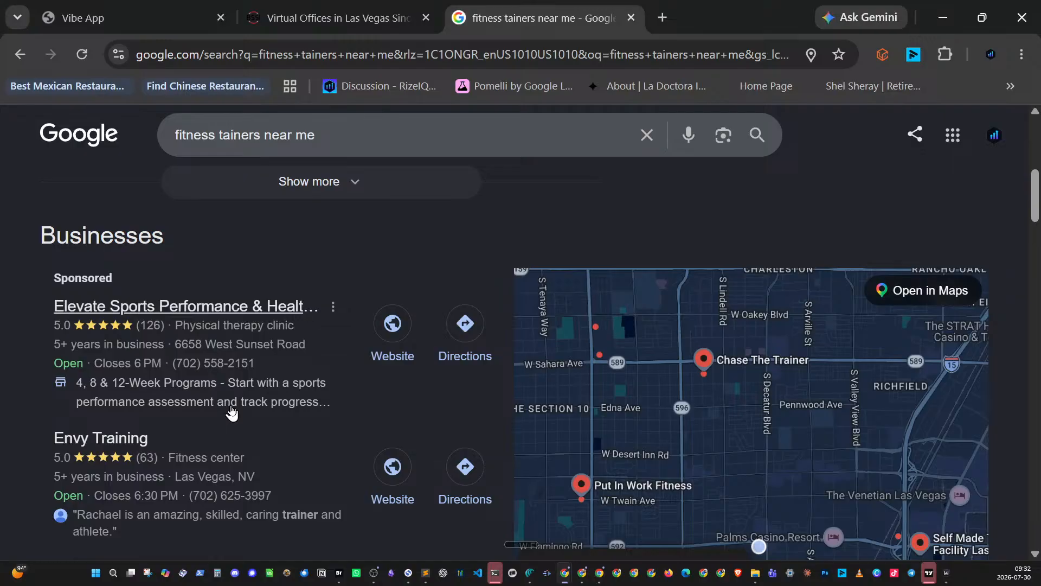
scroll(233, 413, "down", 2)
scroll(234, 412, "down", 5)
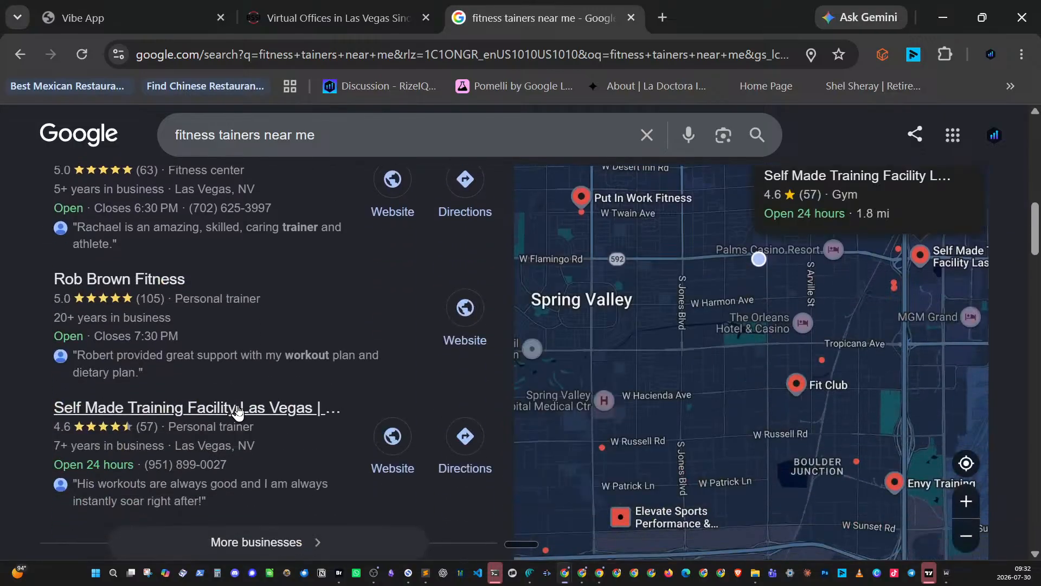
scroll(397, 325, "up", 10)
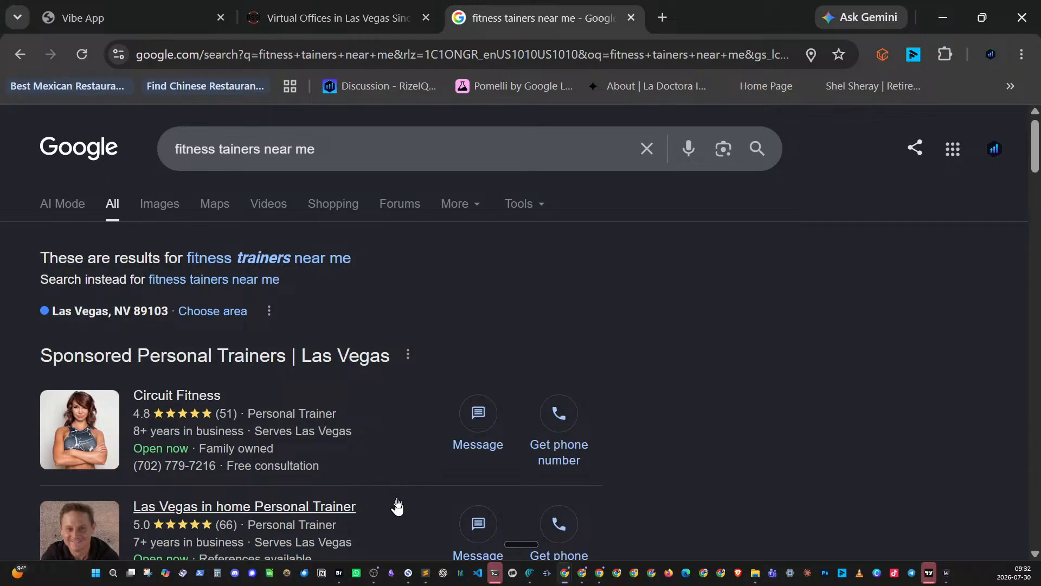
- Open the sponsored Circuit Fitness listing in its own tab and bring its contact details and website link into view
scroll(397, 502, "down", 3)
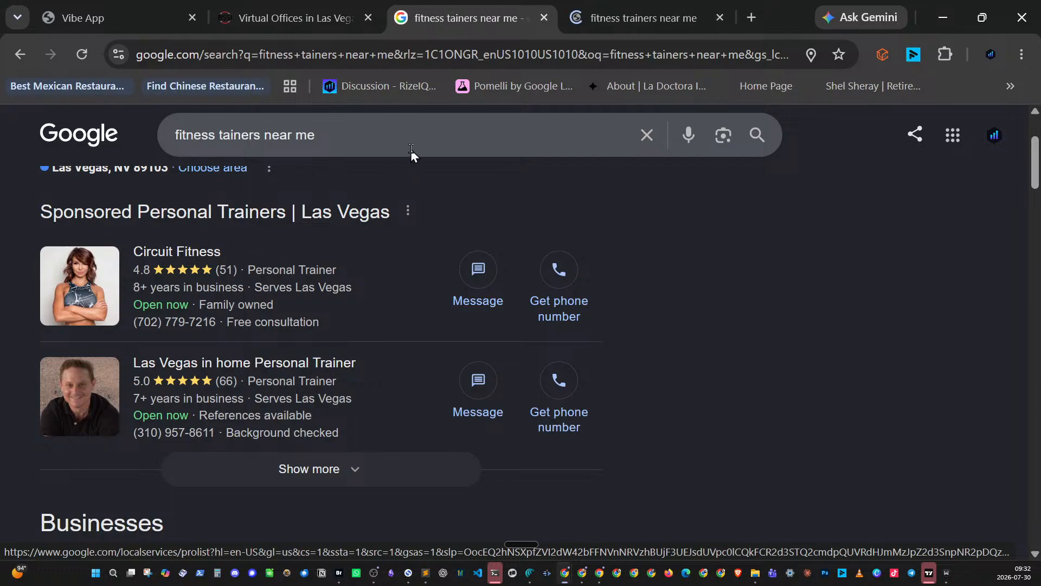
left_click(625, 20)
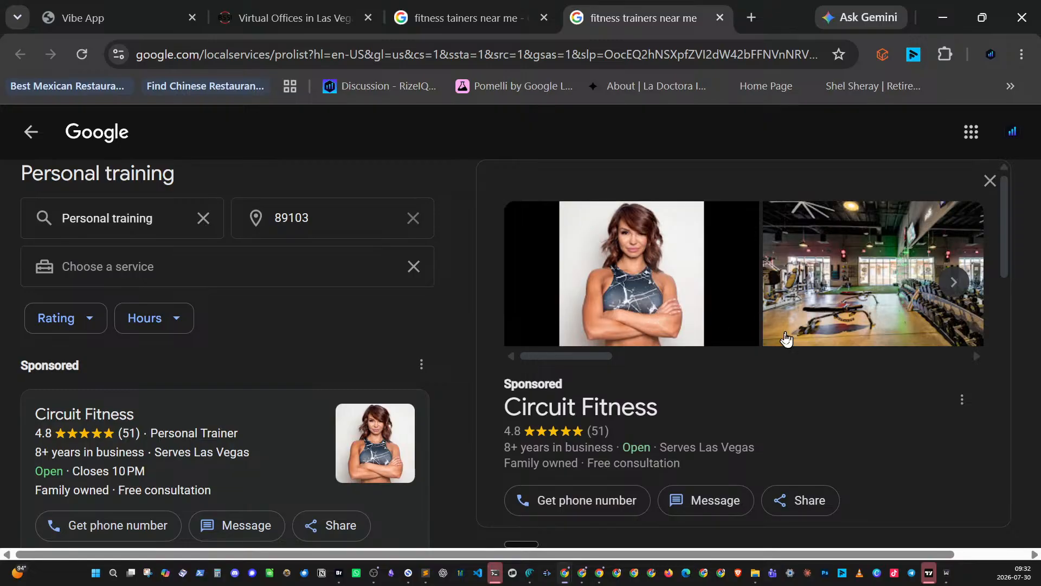
scroll(741, 338, "down", 2)
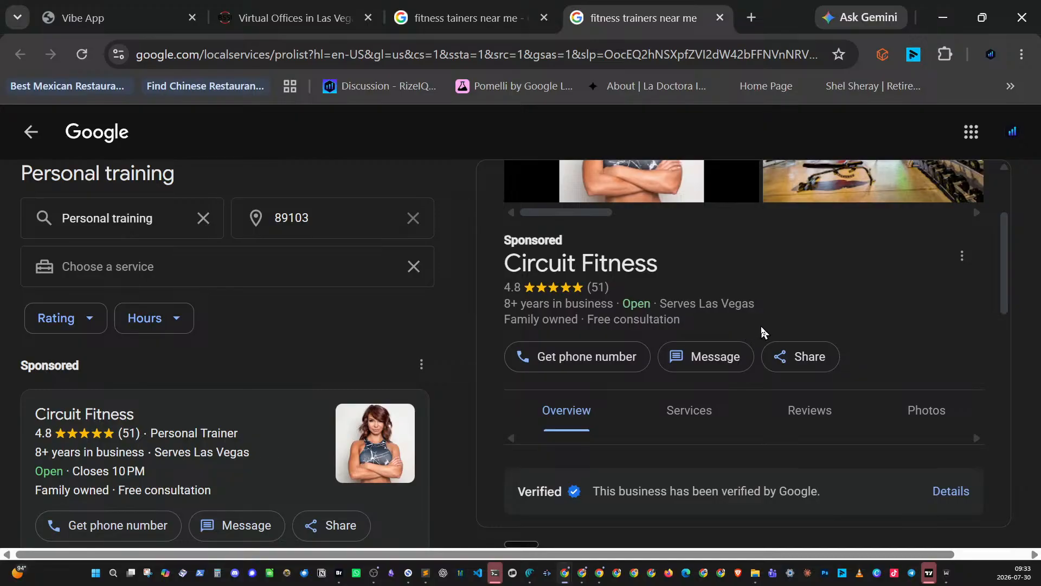
scroll(786, 329, "down", 2)
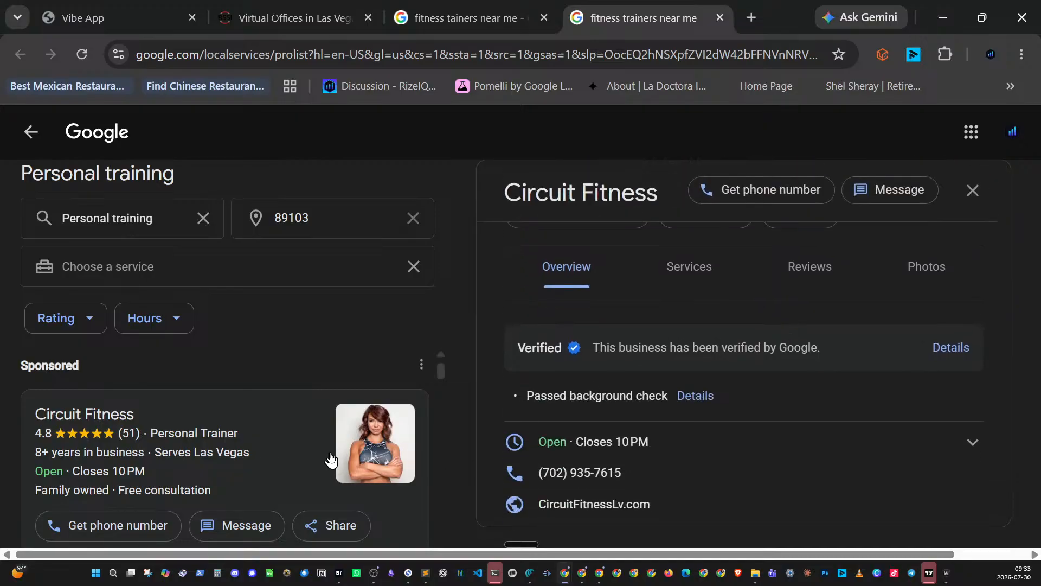
- Close the Circuit Fitness listing's tab and expand the list of sponsored personal trainers in the search results
scroll(267, 464, "down", 2)
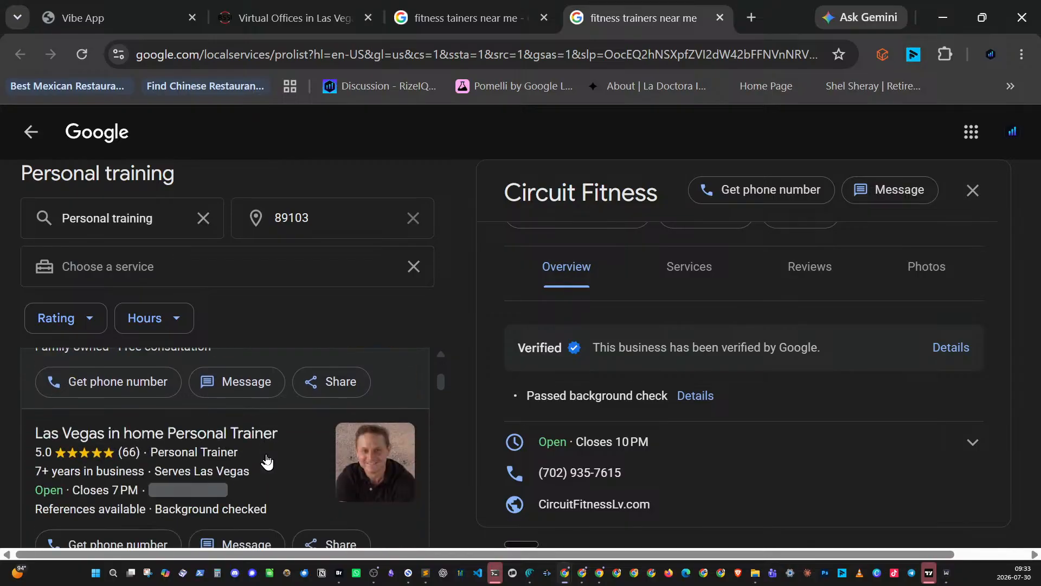
scroll(595, 393, "up", 4)
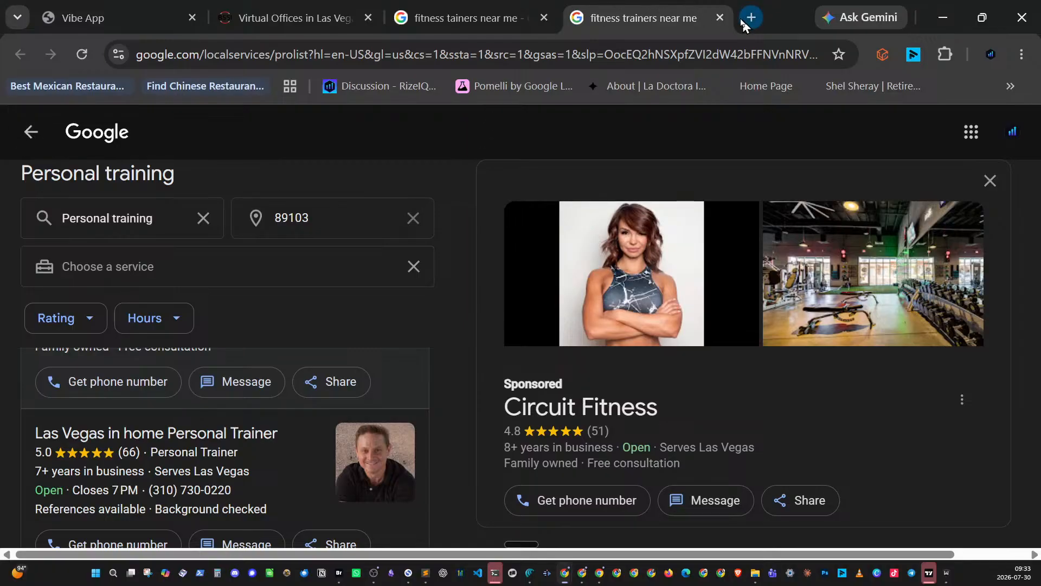
left_click(720, 17)
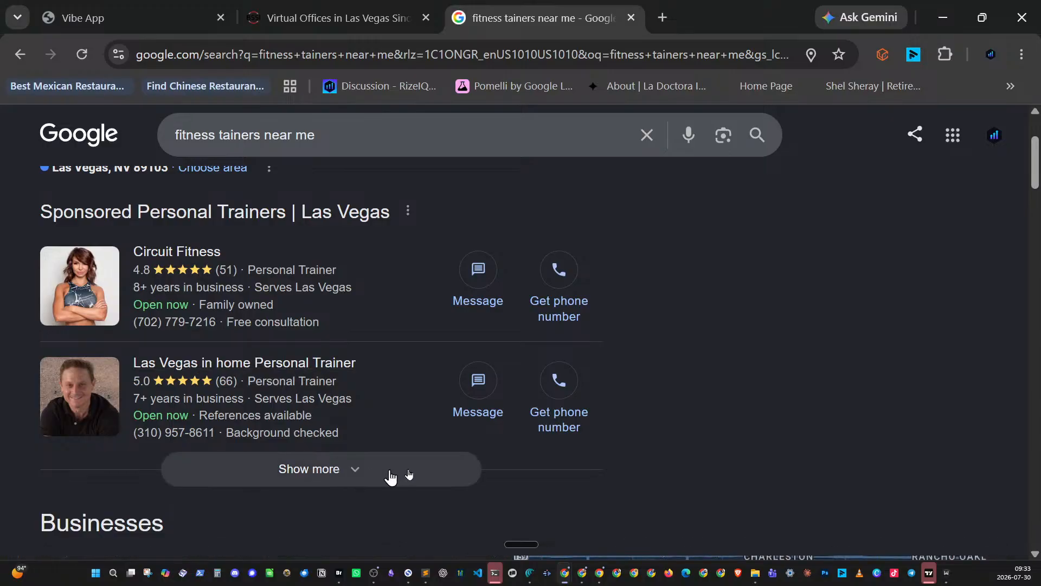
left_click(337, 470)
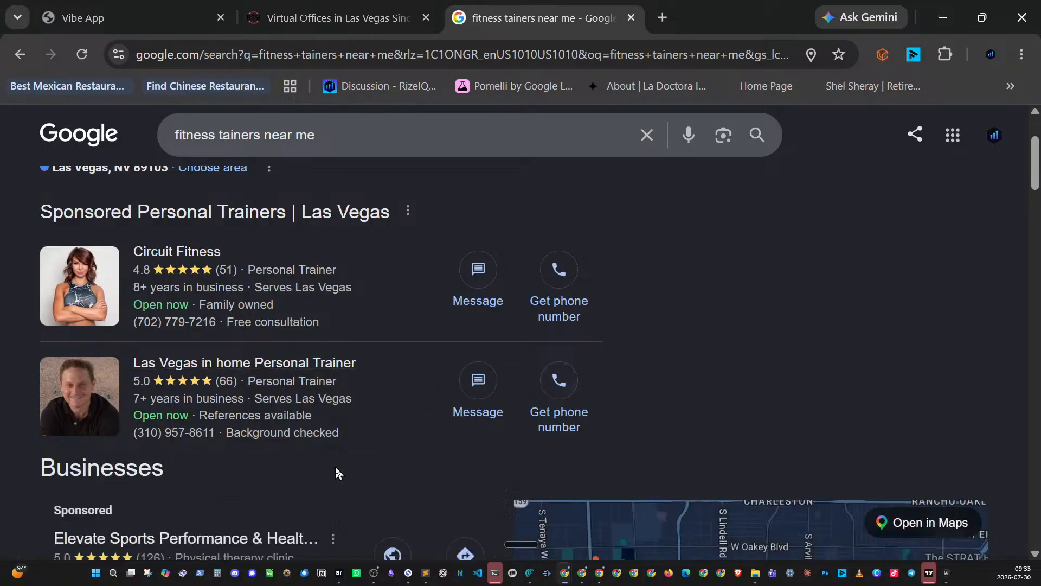
scroll(388, 415, "down", 2)
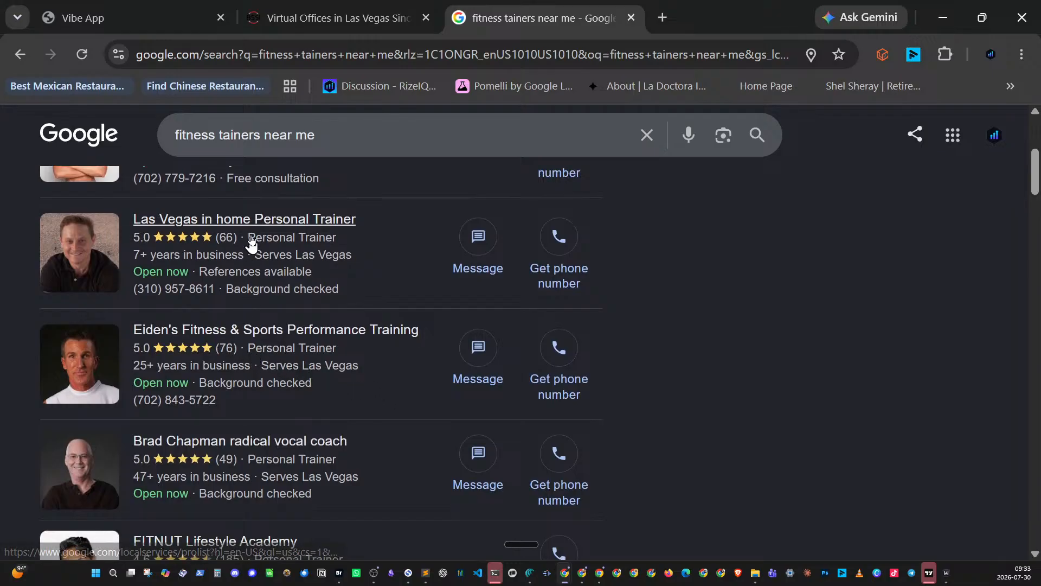
- View the Las Vegas in home Personal Trainer listing's overview in its own tab, then close that tab
middle_click(333, 239)
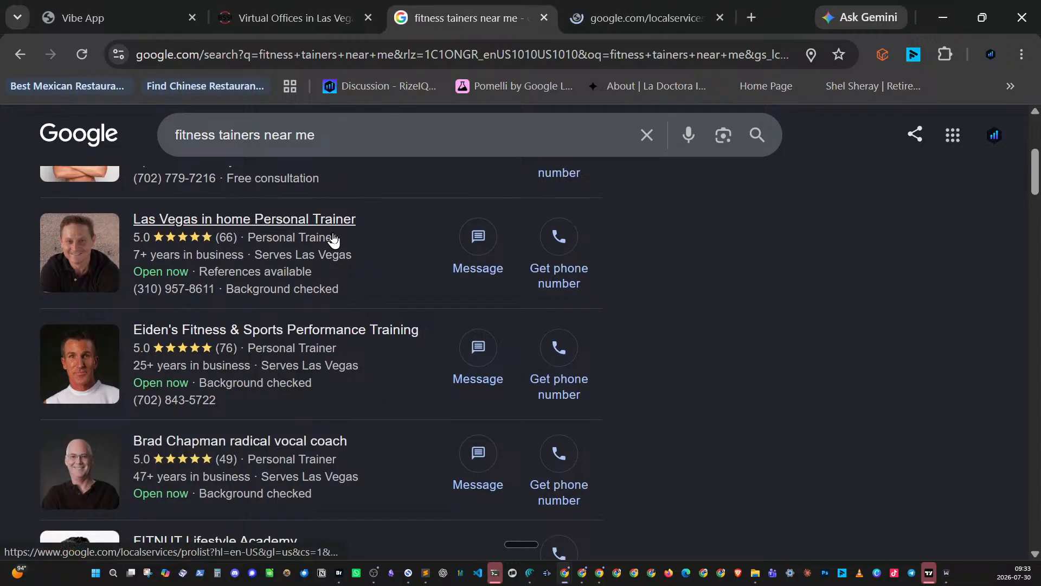
left_click(621, 18)
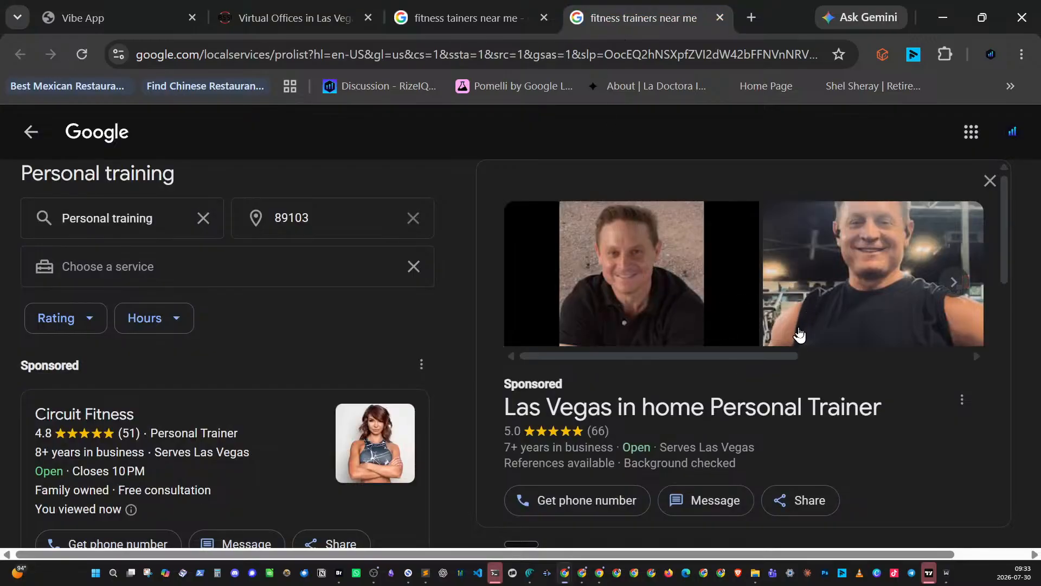
scroll(799, 335, "down", 5)
scroll(800, 333, "up", 3)
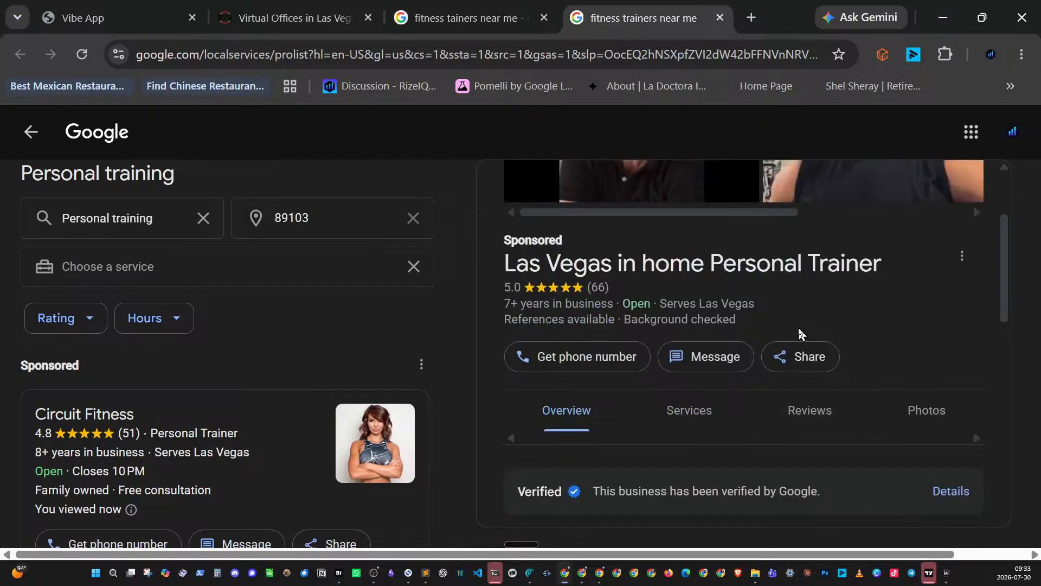
left_click(720, 18)
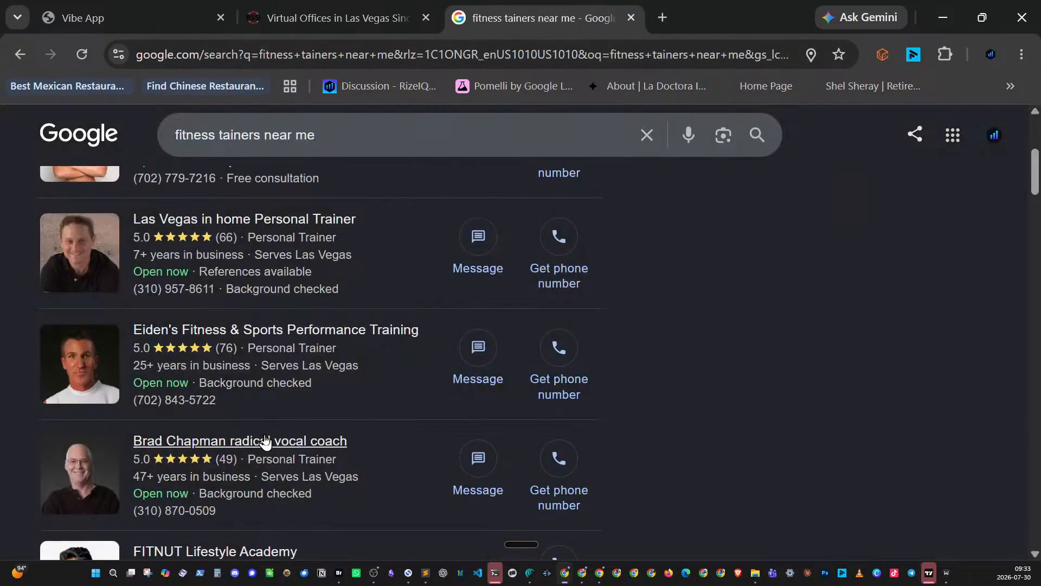
- Examine the contact details, website link and reviews of Eiden's Fitness & Sports Performance Training in its own tab, then close that tab
middle_click(310, 339)
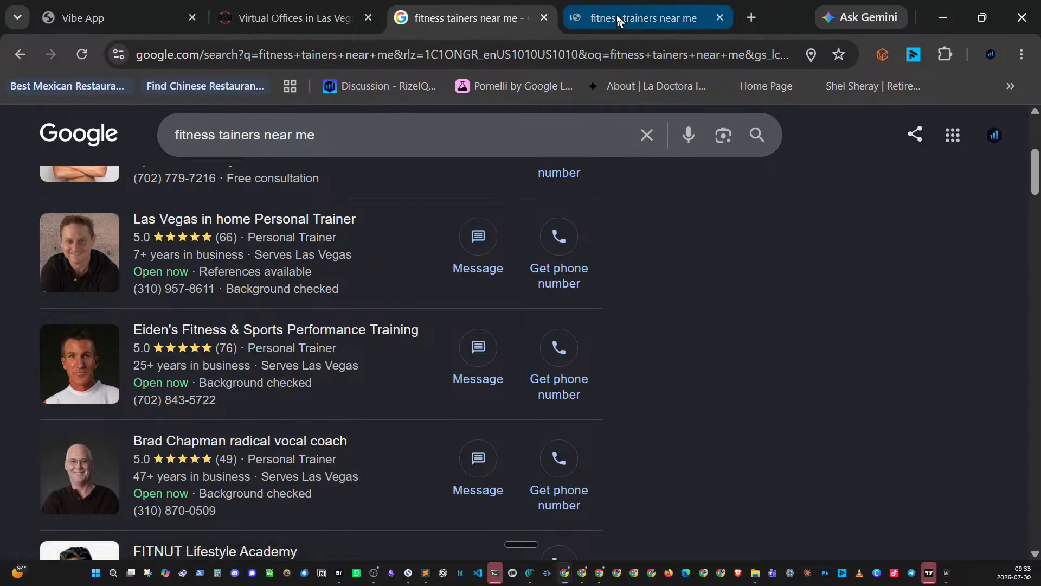
left_click(617, 16)
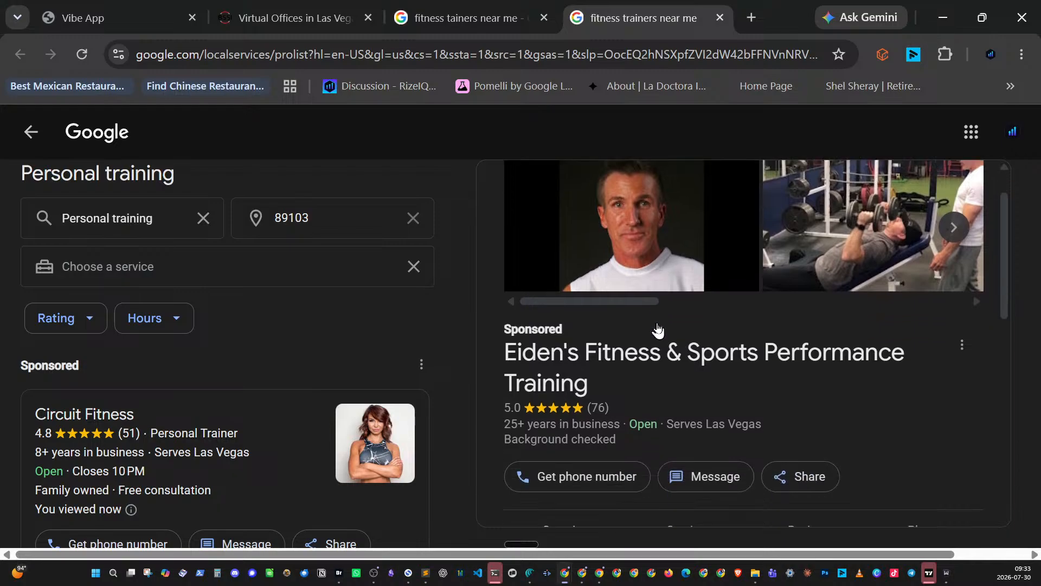
scroll(657, 330, "down", 4)
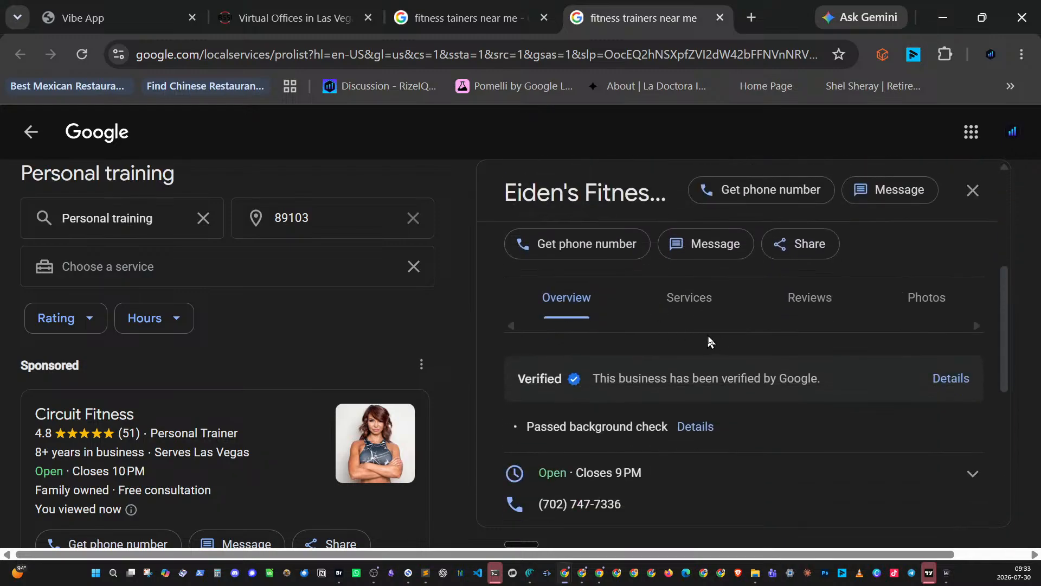
scroll(724, 344, "down", 3)
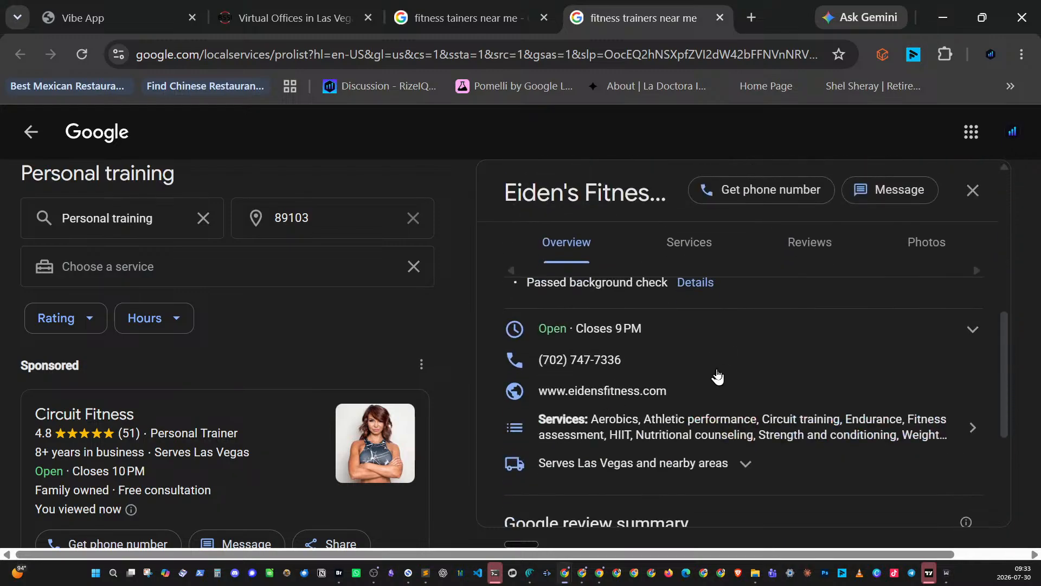
scroll(717, 377, "down", 3)
scroll(717, 375, "down", 4)
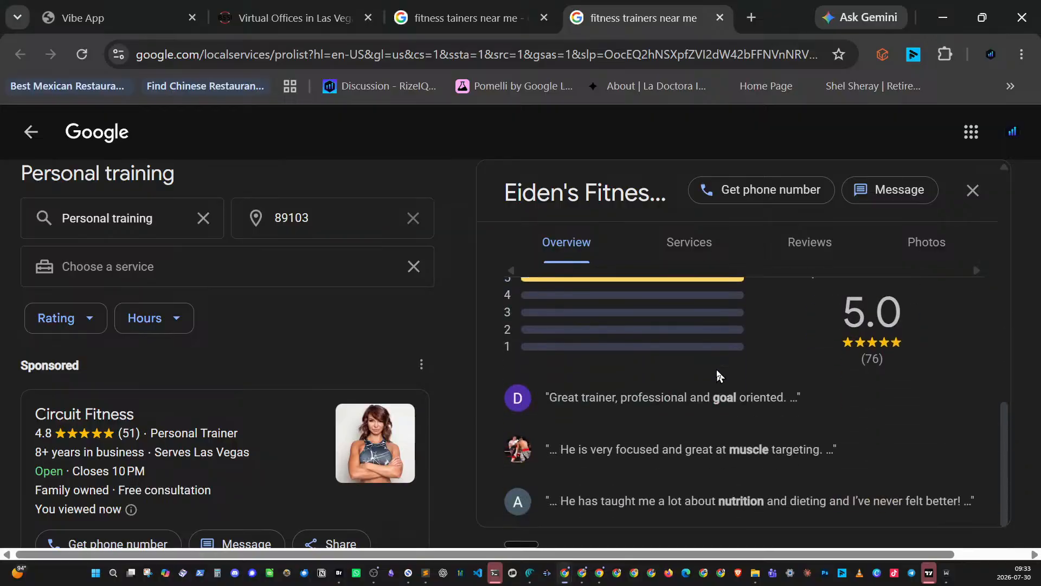
scroll(717, 369, "up", 10)
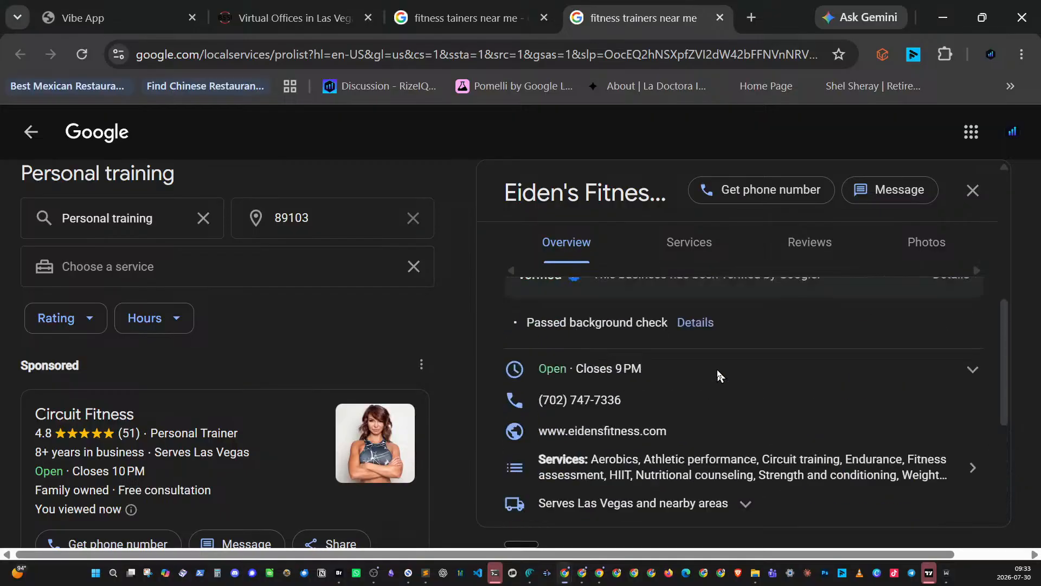
left_click(720, 19)
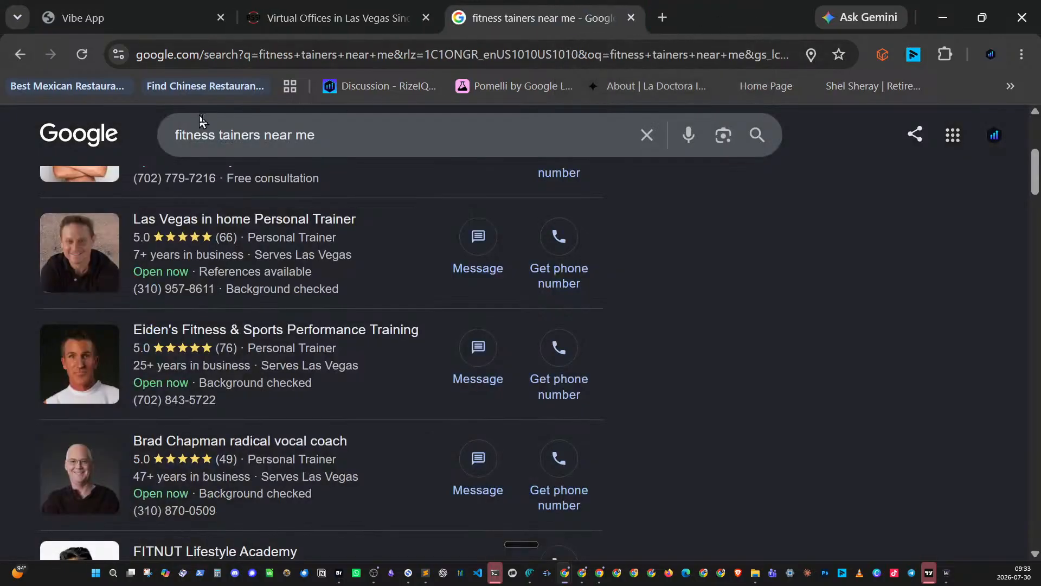
- Replace "fitness tainers" in the query with a chiropractor term and run the suggested search "chiropractor near me"
double_click(189, 132)
left_click_drag(188, 133, 222, 134)
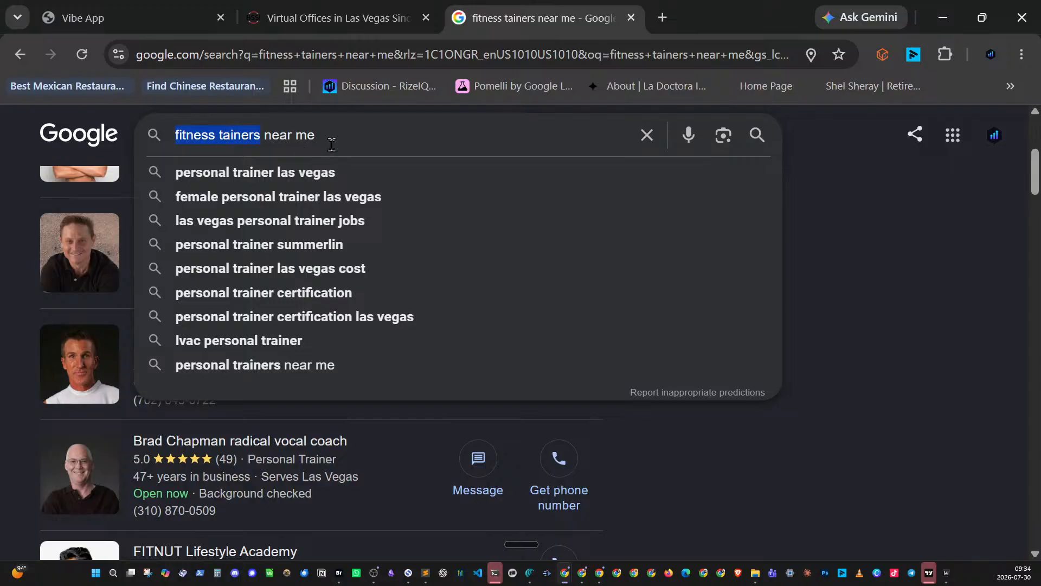
type("chi")
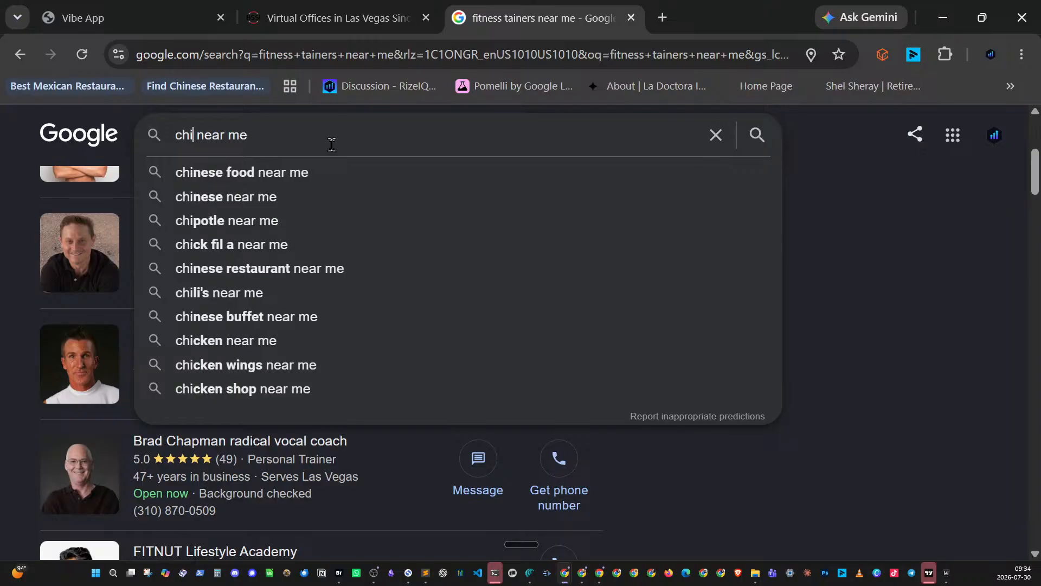
type("ropr")
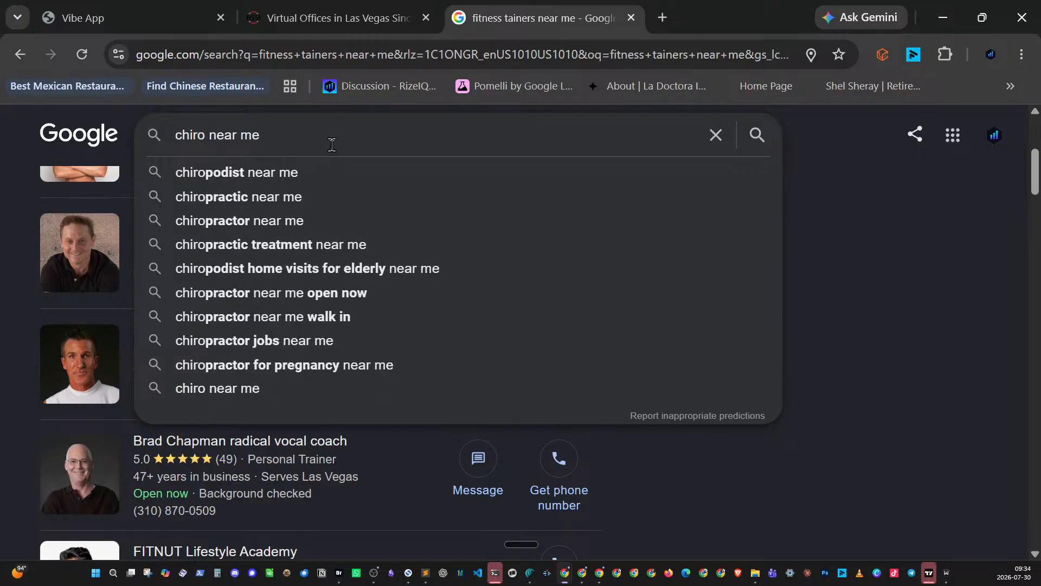
key("BackSpace")
type("pra")
key("Down")
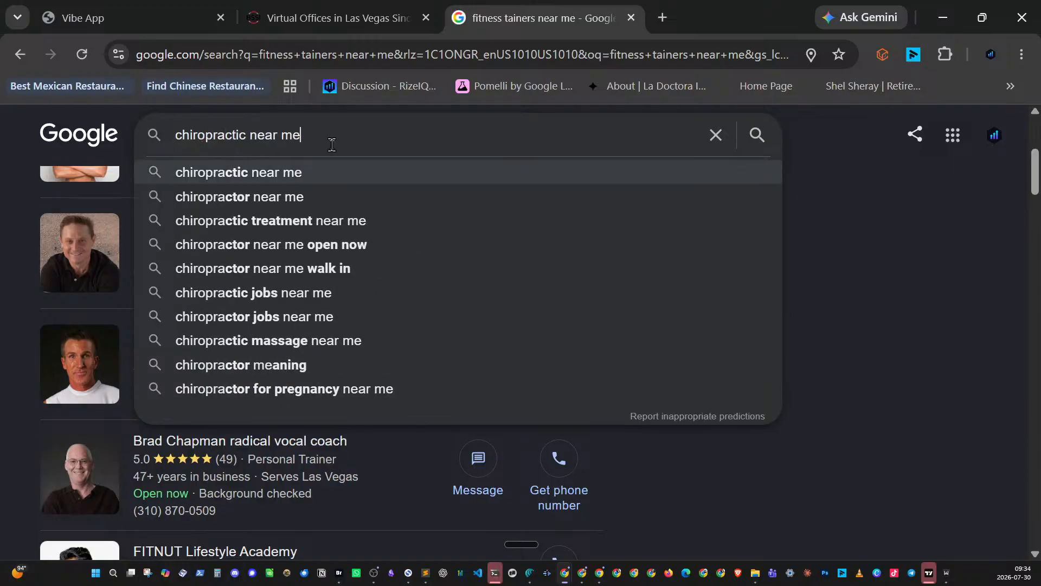
key("Down")
key("Return")
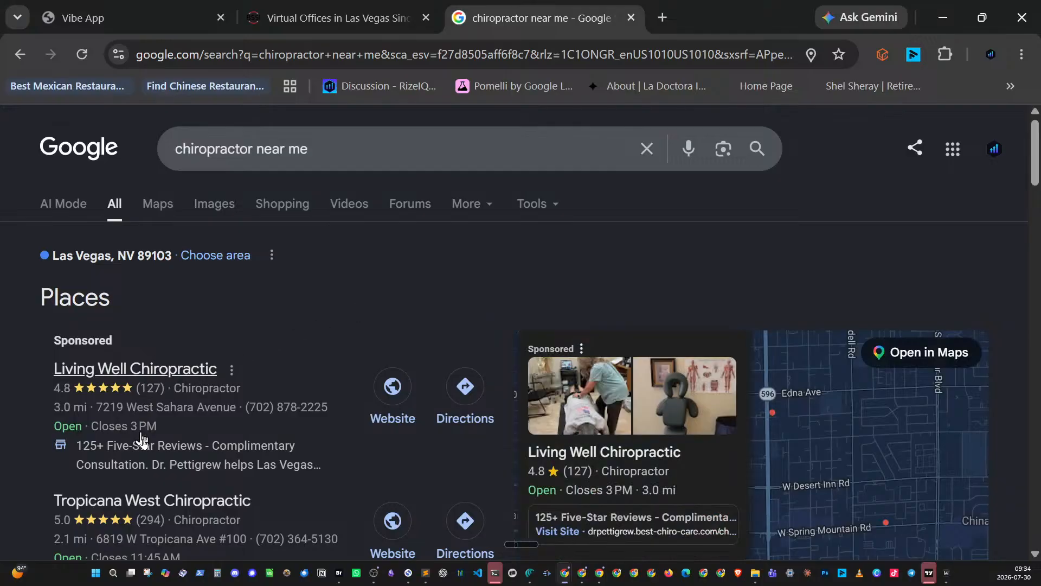
- Look over the chiropractor listings and open the Tropicana West Chiropractic website in its own tab
mouse_move(268, 387)
scroll(272, 356, "down", 3)
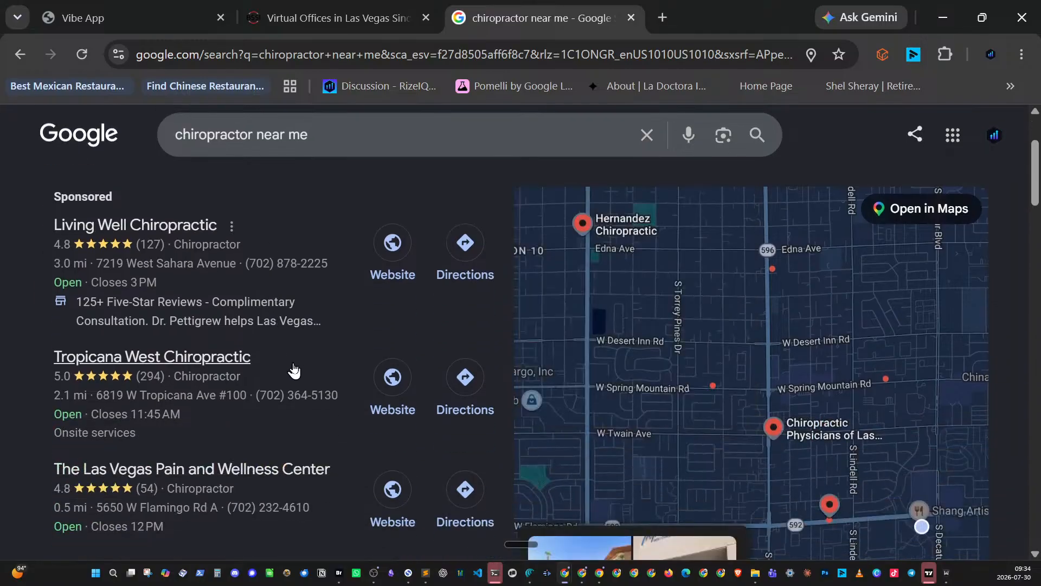
scroll(293, 370, "down", 3)
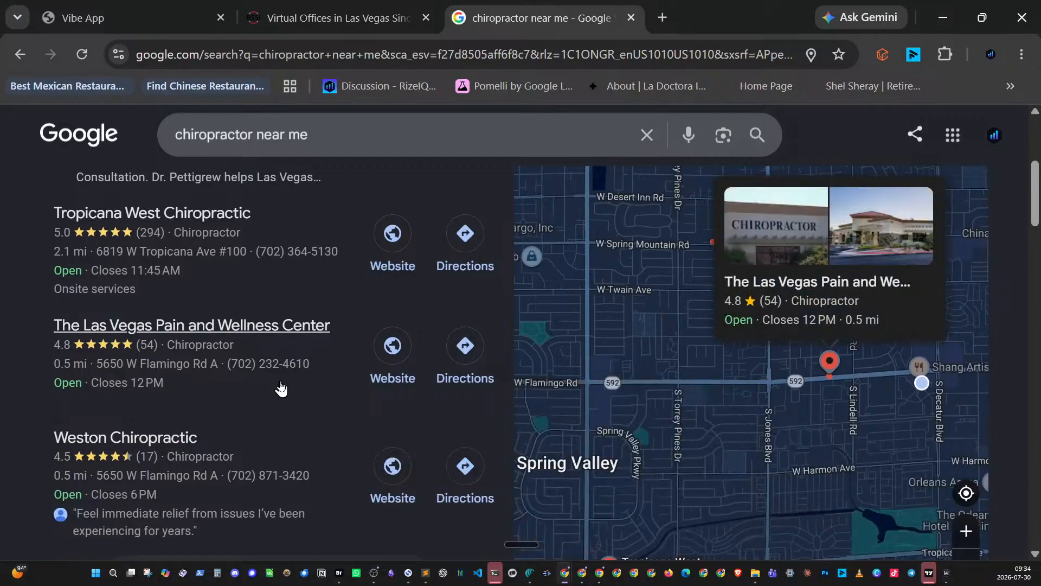
scroll(279, 388, "down", 6)
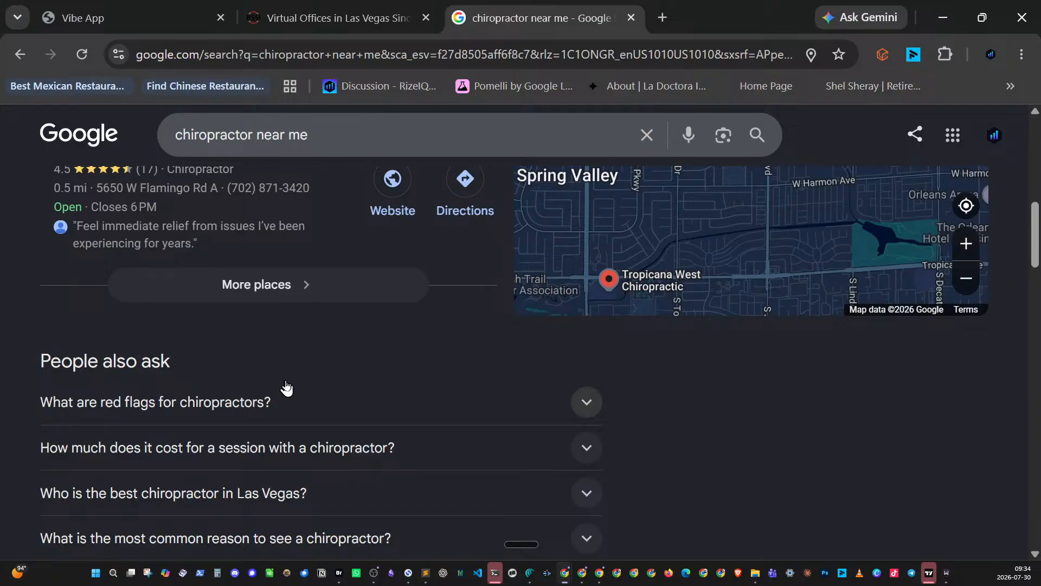
scroll(295, 379, "up", 6)
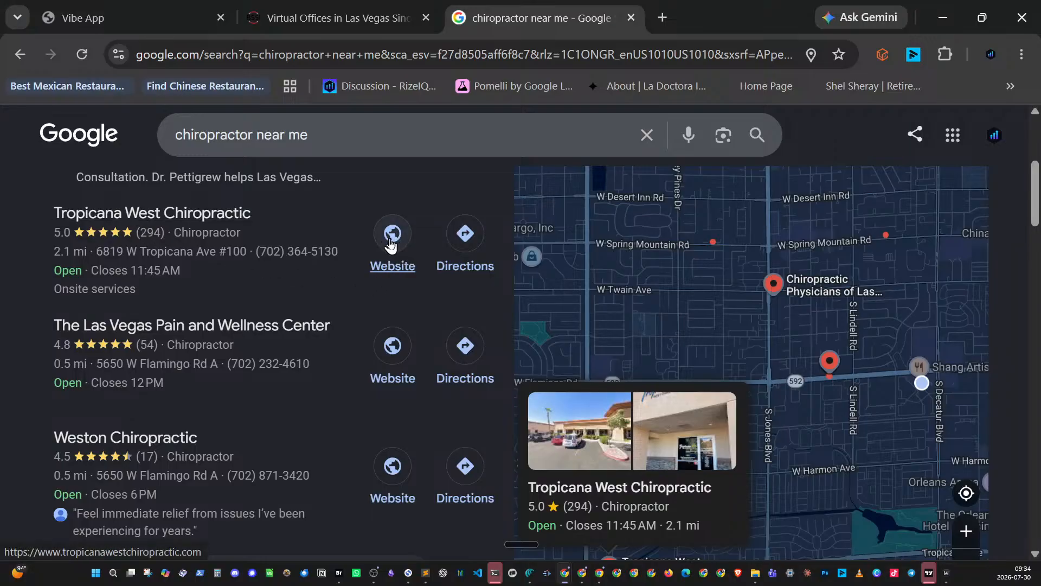
left_click(388, 244, "ctrl")
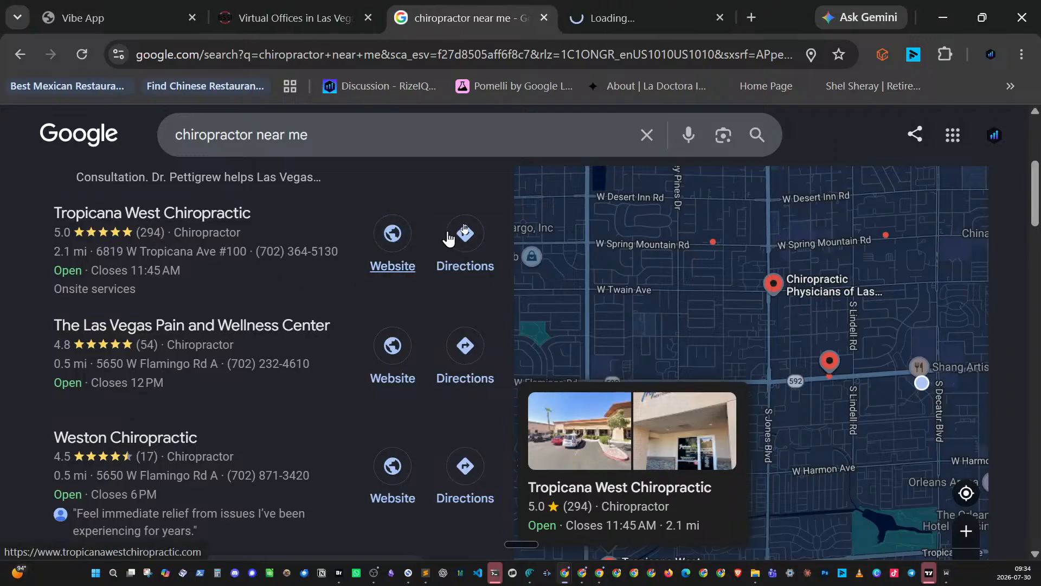
left_click(636, 22)
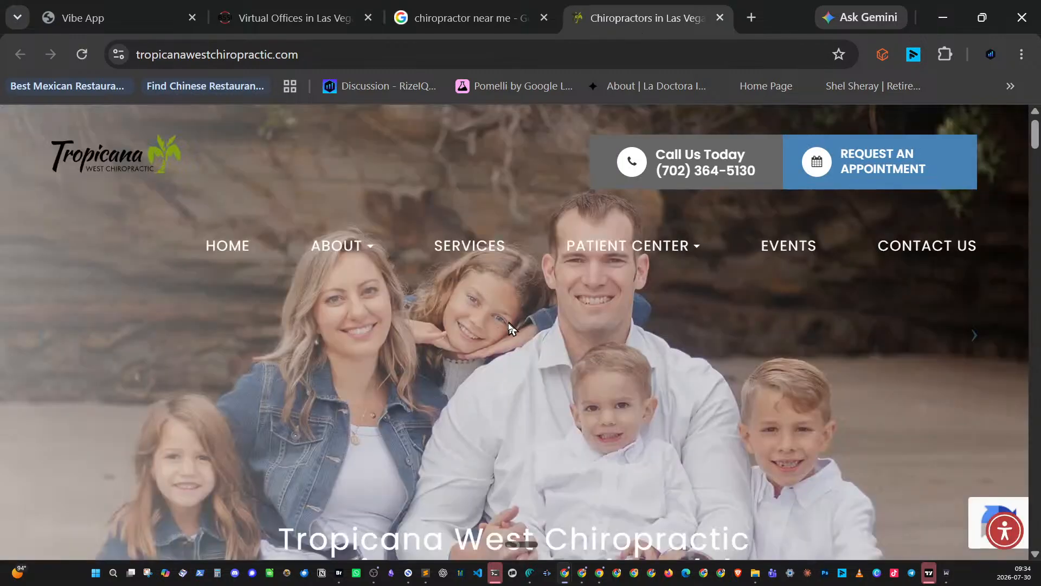
- Review the Tropicana West Chiropractic homepage's design from its header image down past the services section, then close its tab
scroll(485, 333, "down", 1)
scroll(485, 333, "down", 2)
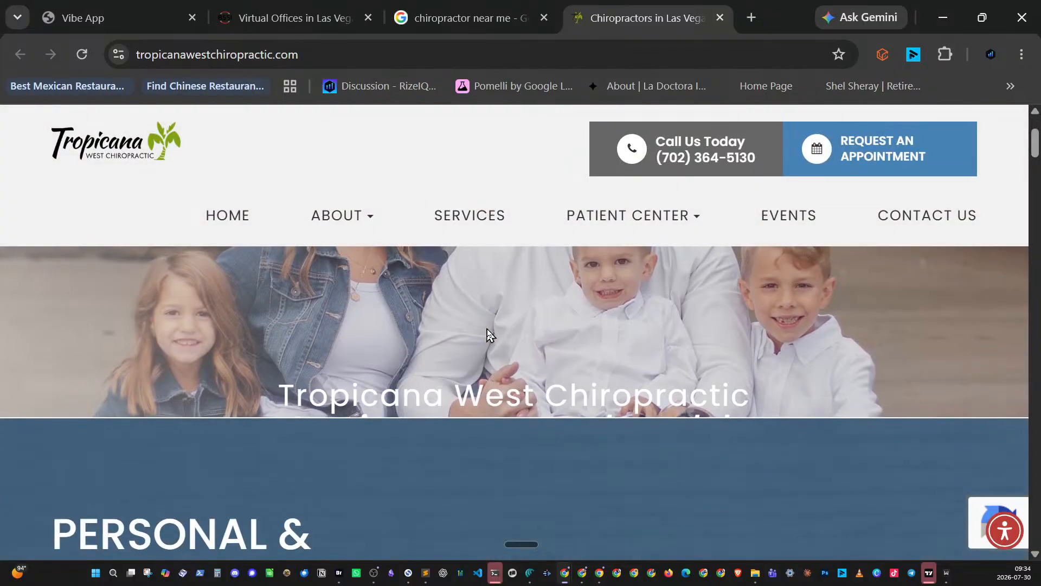
scroll(491, 329, "down", 14)
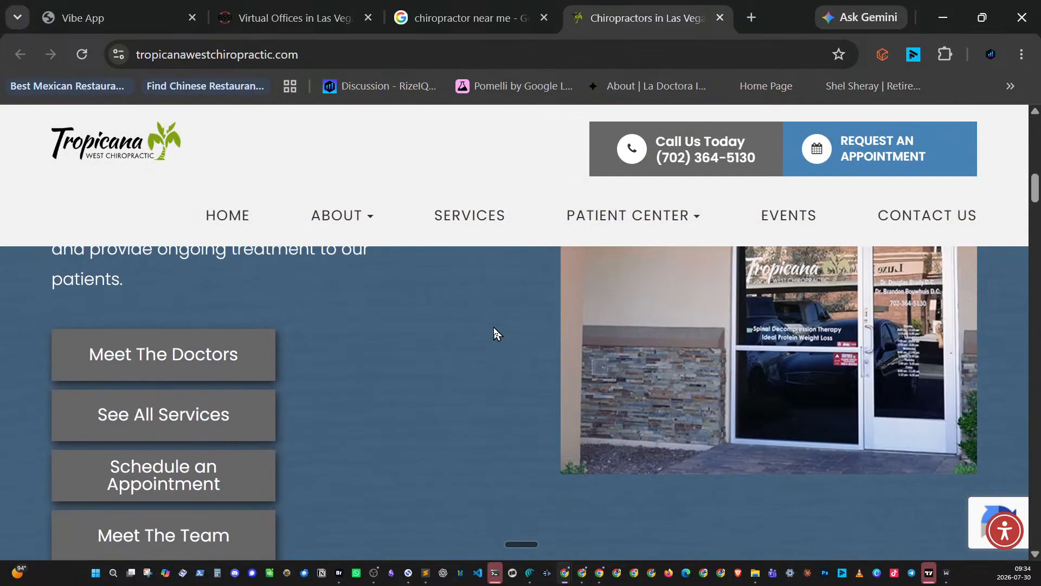
scroll(494, 331, "down", 12)
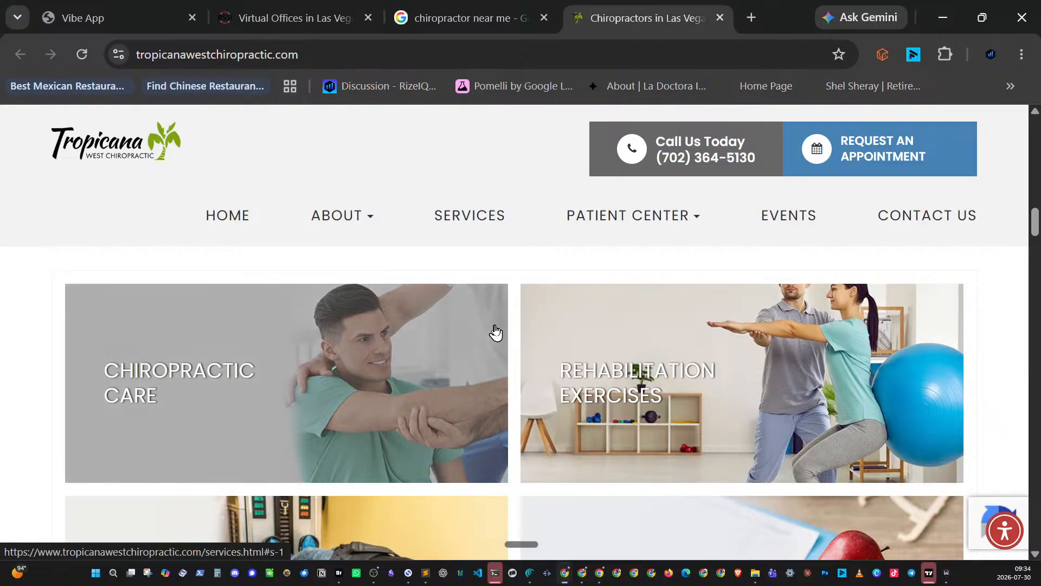
scroll(496, 333, "down", 10)
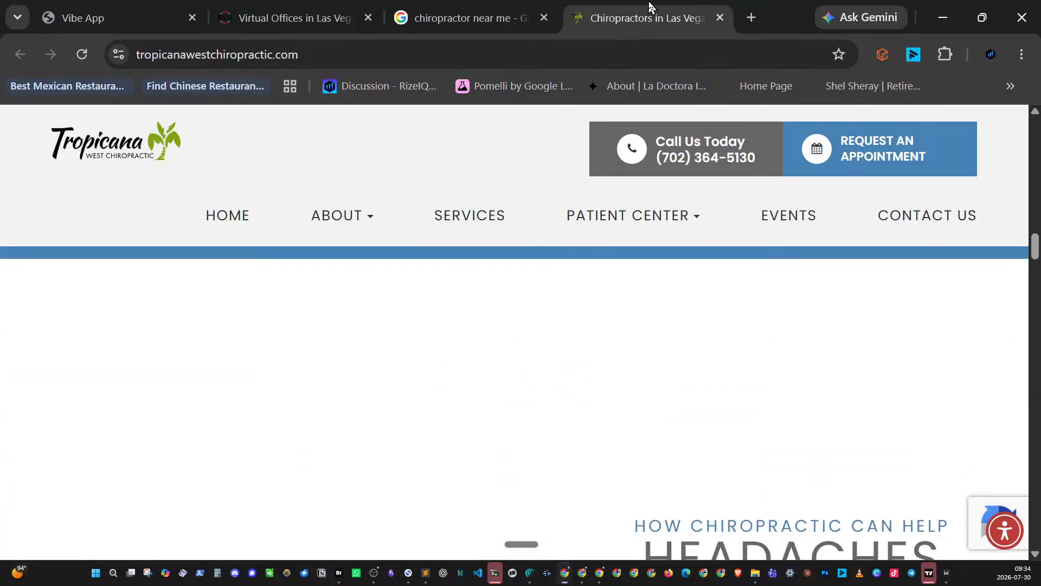
left_click(719, 19)
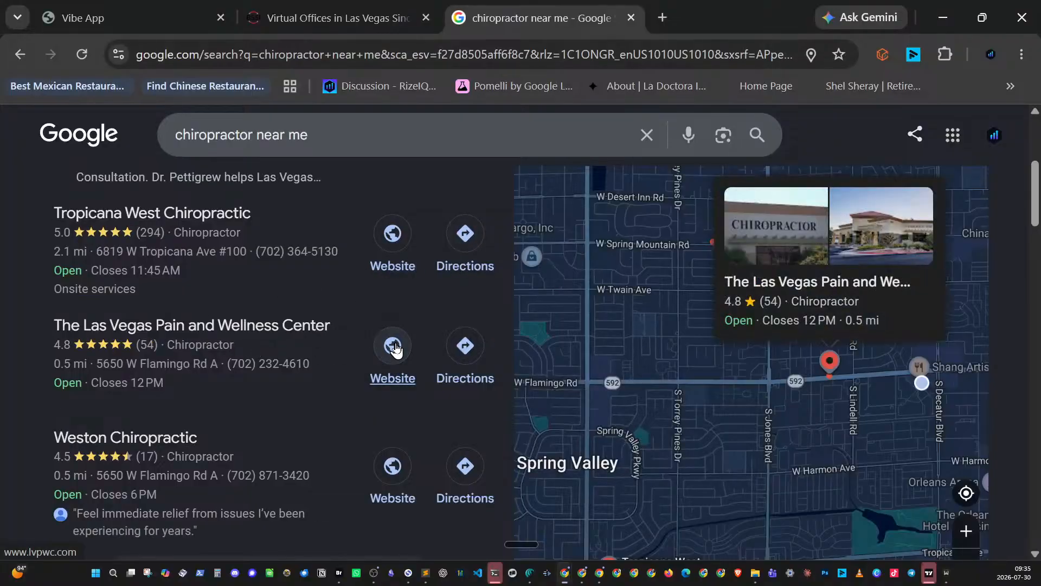
- Open The Las Vegas Pain and Wellness Center's website in its own tab, then return to the start of the chiropractor results
middle_click(391, 347)
left_click(640, 15)
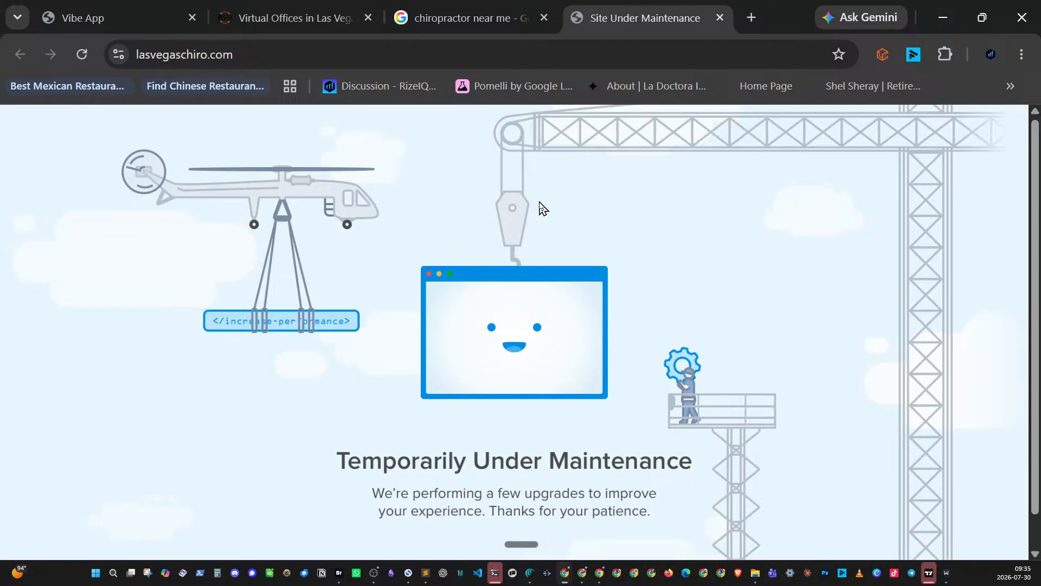
left_click(487, 22)
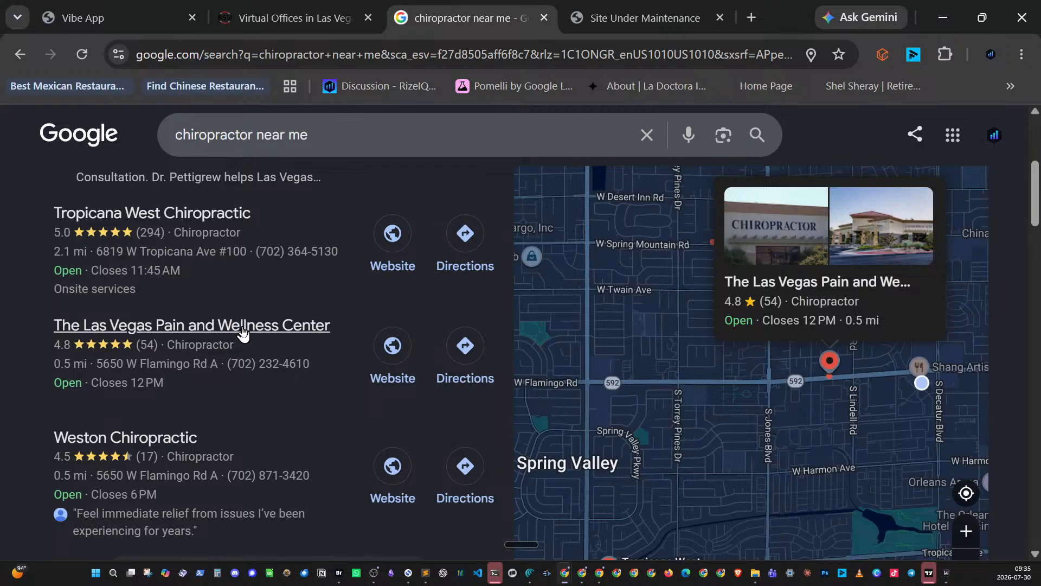
scroll(267, 332, "up", 5)
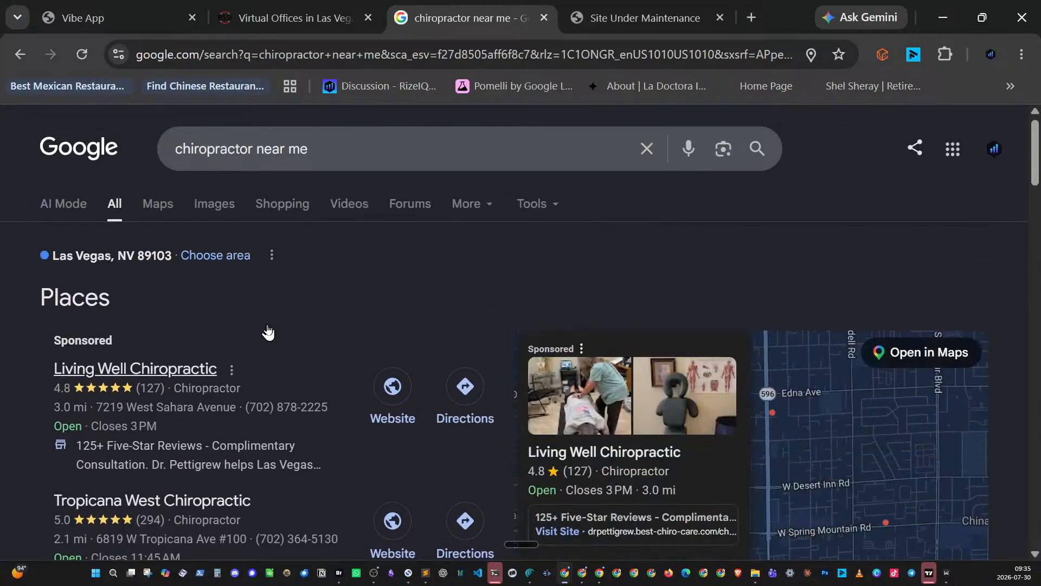
- Look over the chiropractor listings and open the Weston Chiropractic website in its own tab
scroll(257, 347, "down", 2)
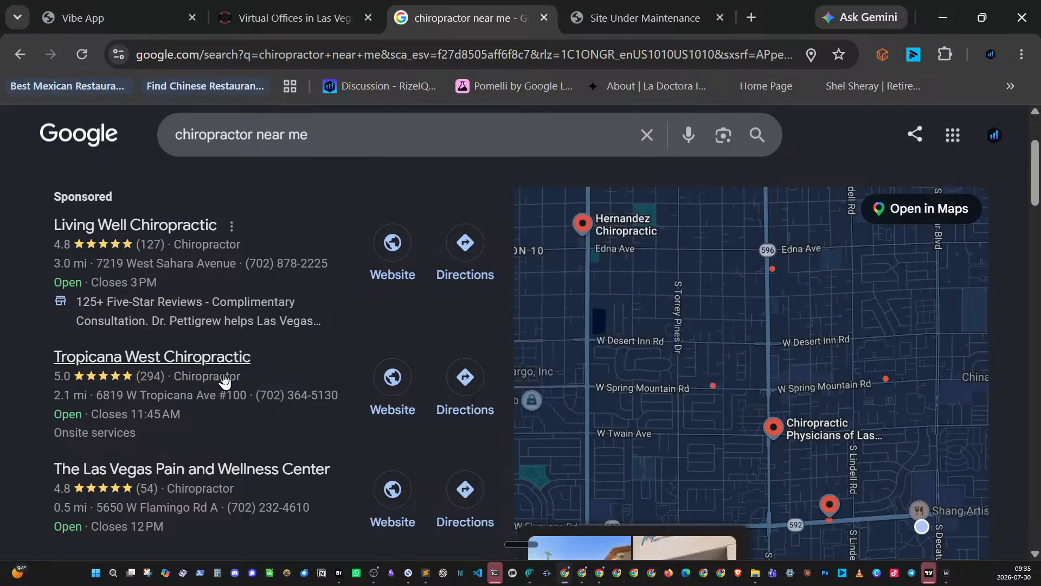
scroll(270, 346, "up", 1)
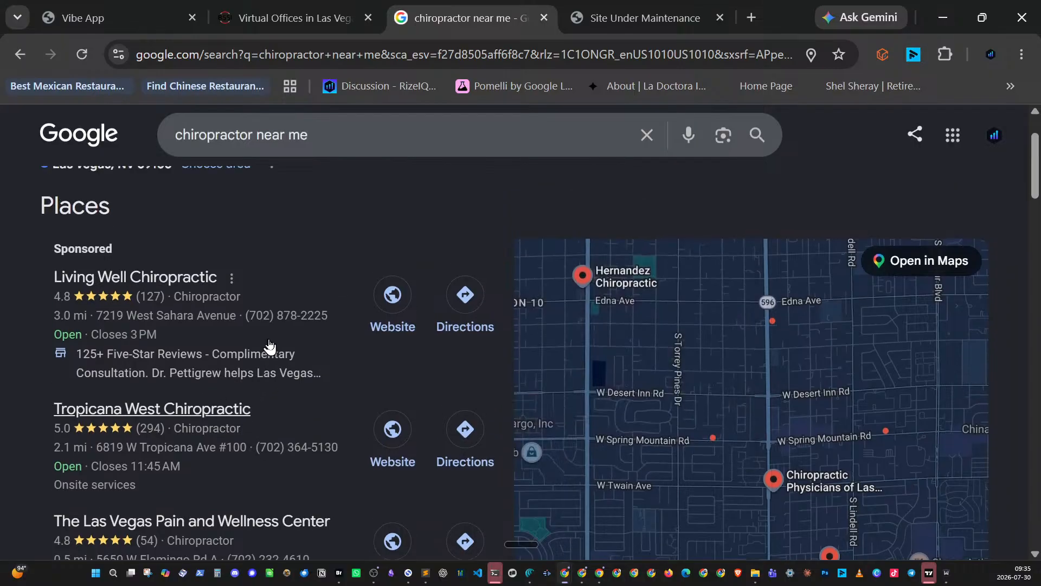
scroll(270, 345, "up", 2)
scroll(275, 452, "down", 6)
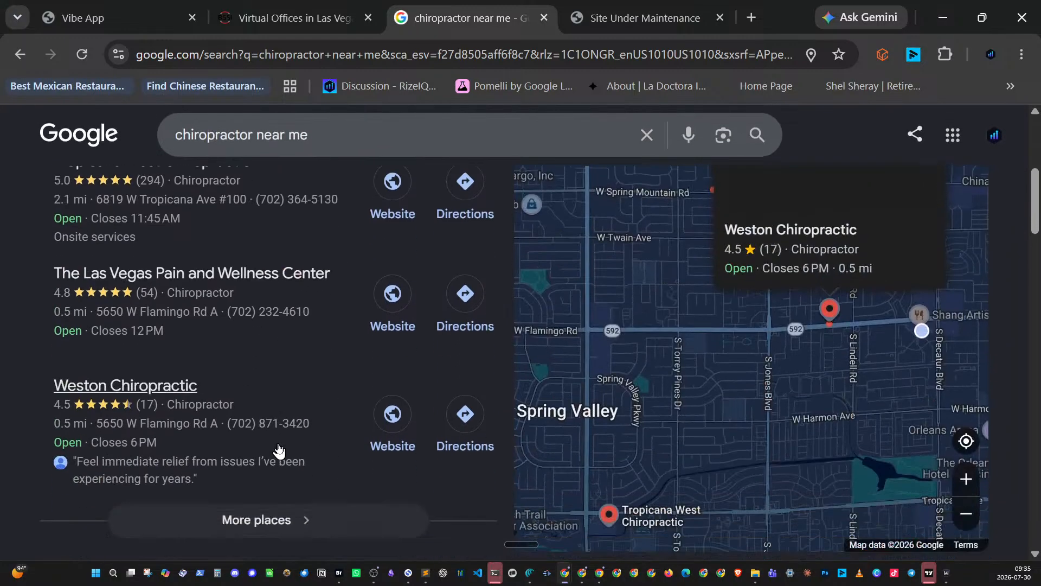
scroll(279, 450, "down", 2)
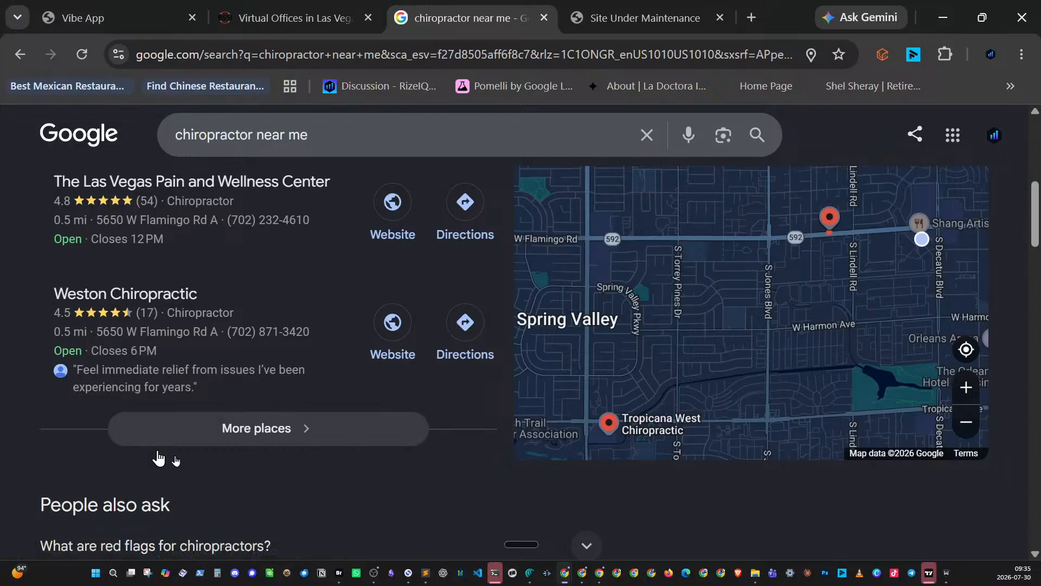
scroll(326, 365, "up", 2)
scroll(327, 365, "up", 1)
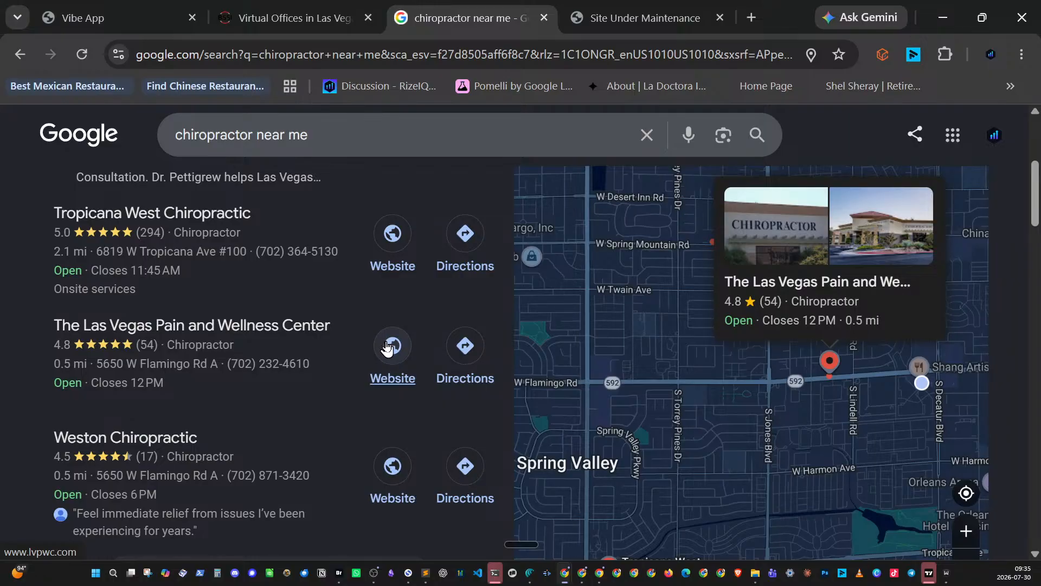
scroll(275, 428, "down", 1)
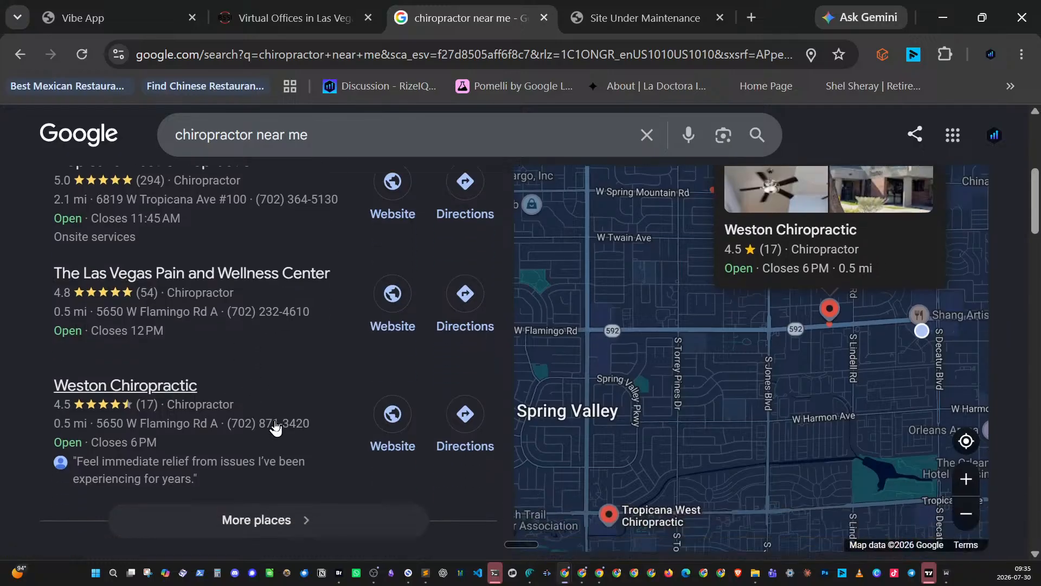
scroll(275, 428, "down", 2)
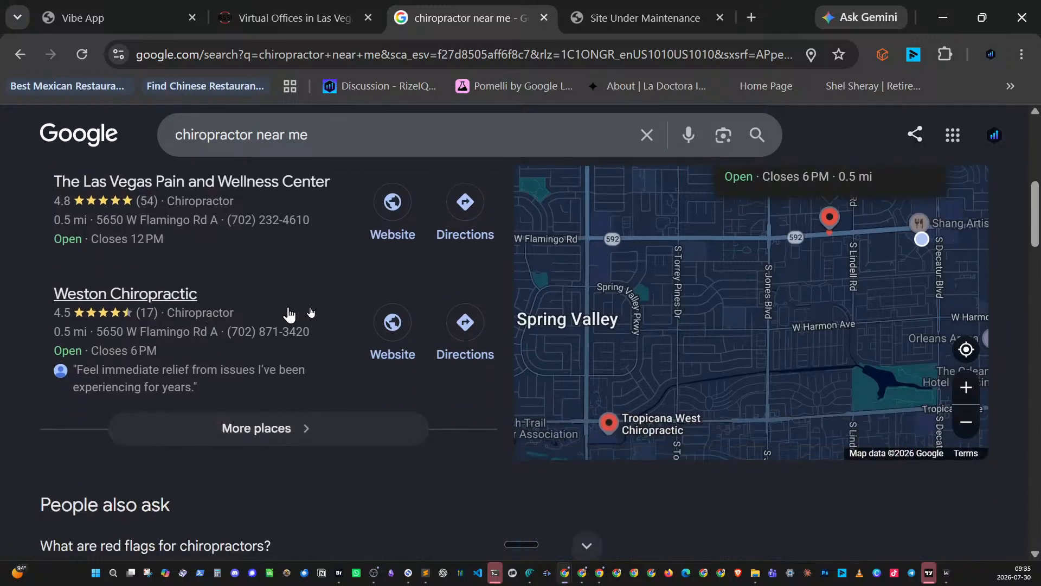
middle_click(392, 322)
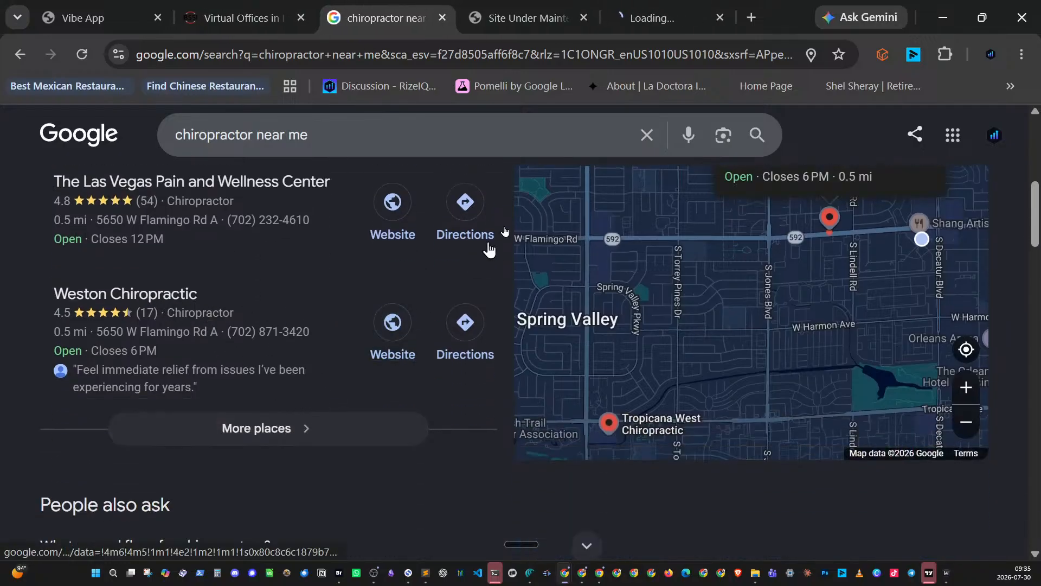
left_click(659, 22)
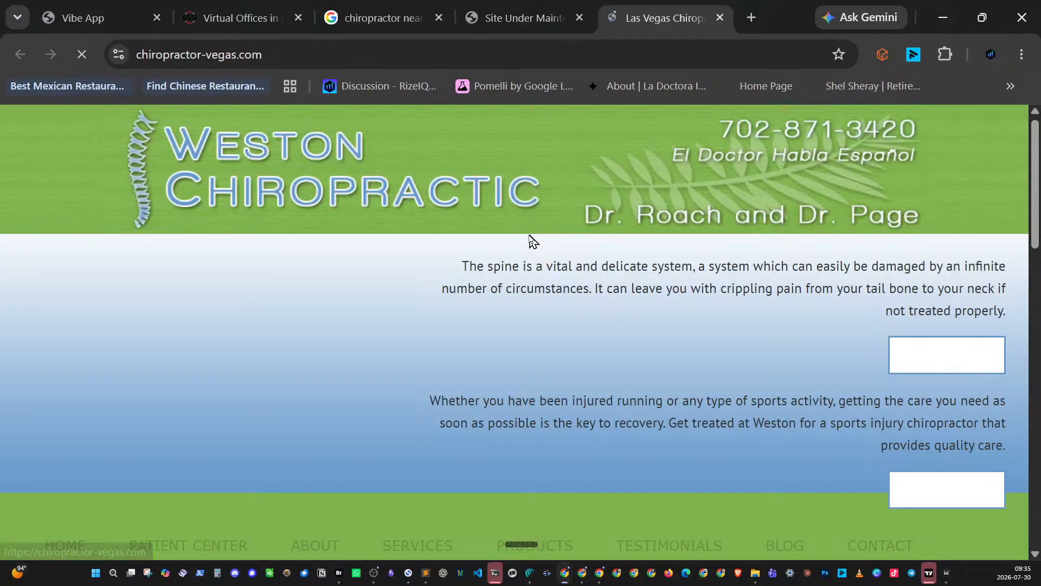
- Review the Weston Chiropractic homepage's design from its header past the injury-care section and return to its start
scroll(525, 242, "down", 5)
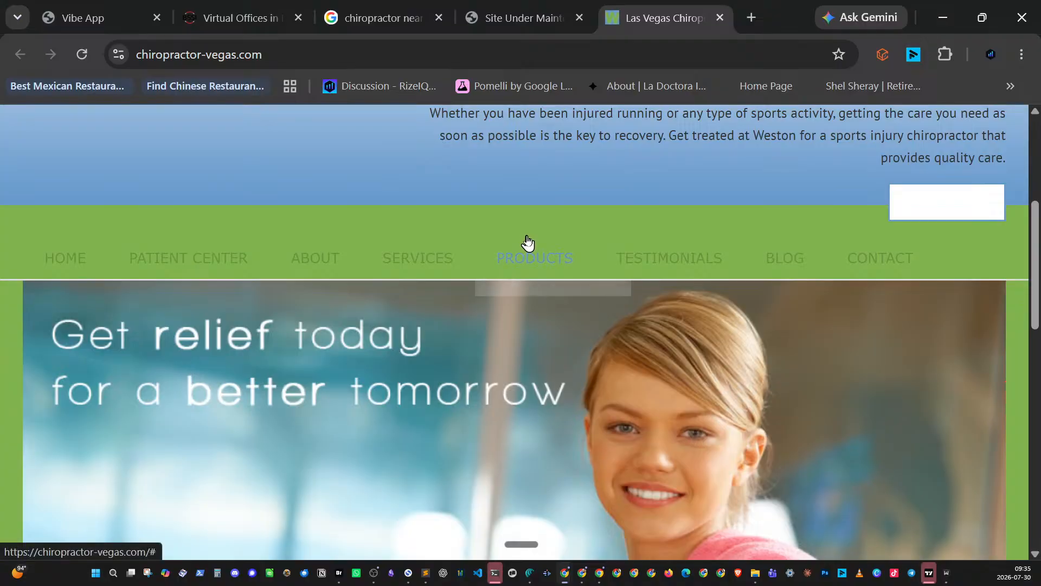
scroll(527, 241, "down", 5)
scroll(621, 255, "down", 8)
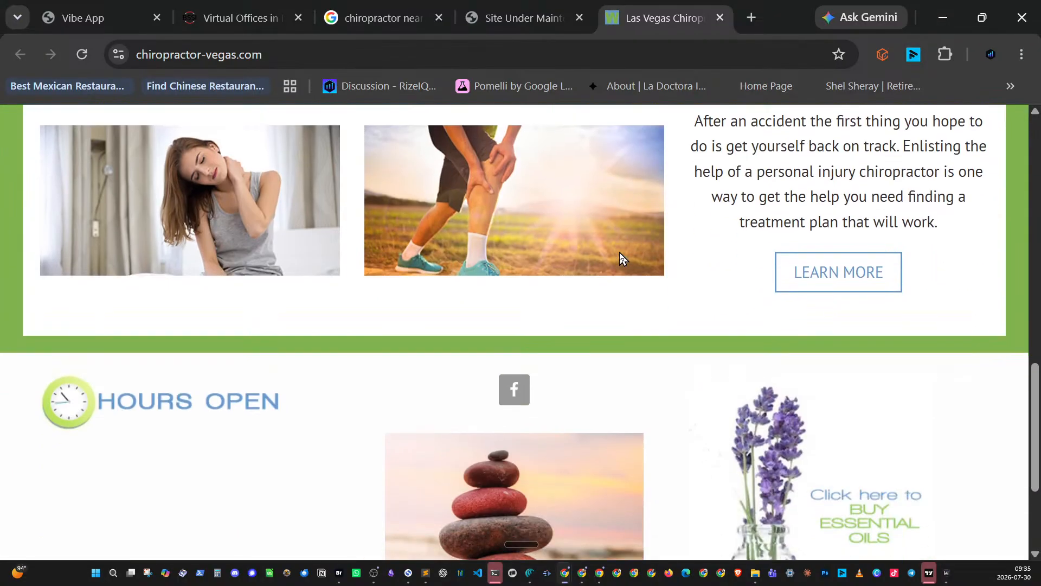
scroll(624, 255, "up", 18)
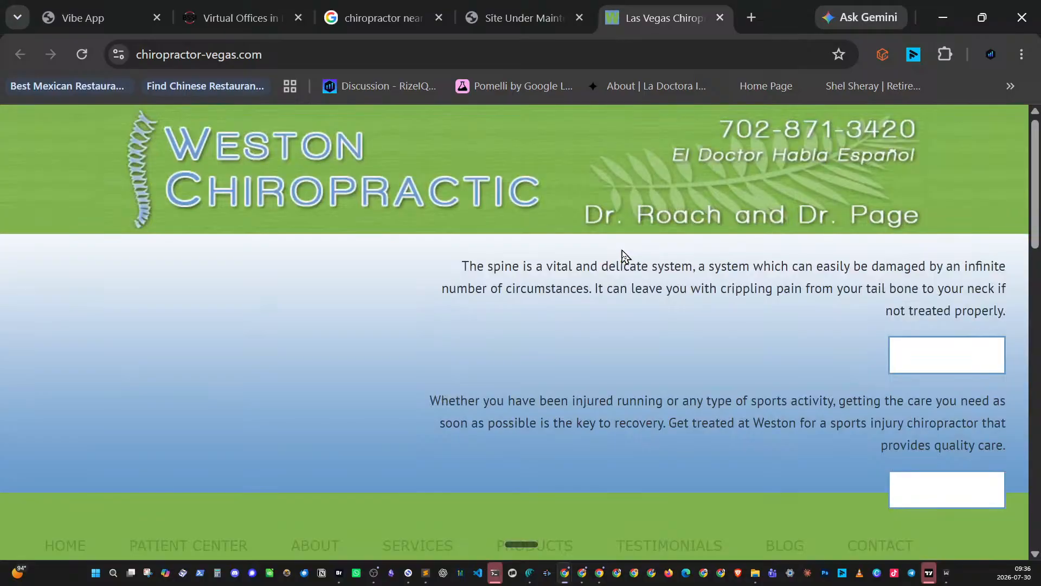
- Check the lasvegaschiro.com page in its open tab and go back to the chiropractor search results
left_click(529, 19)
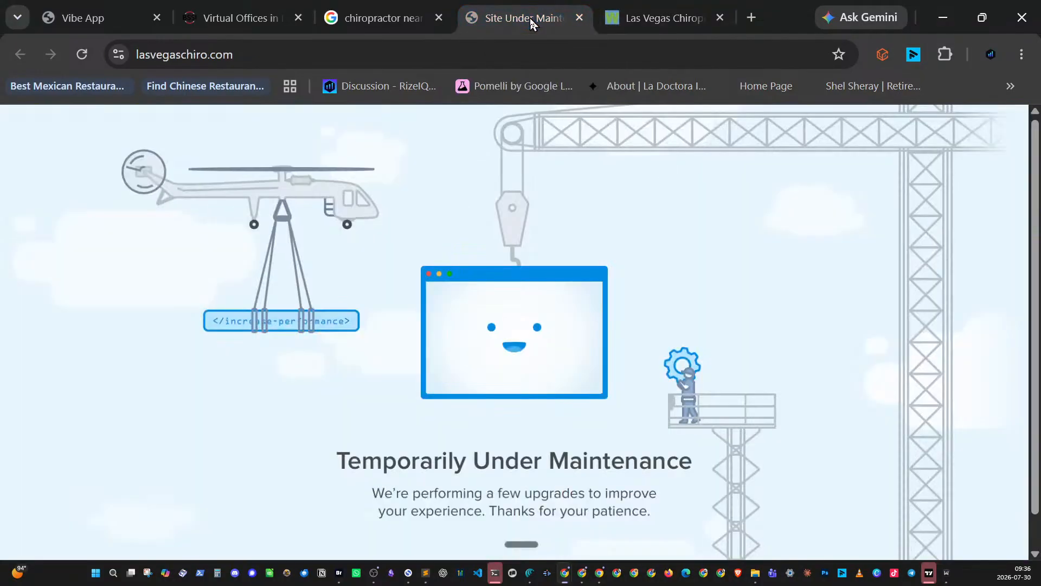
left_click(389, 20)
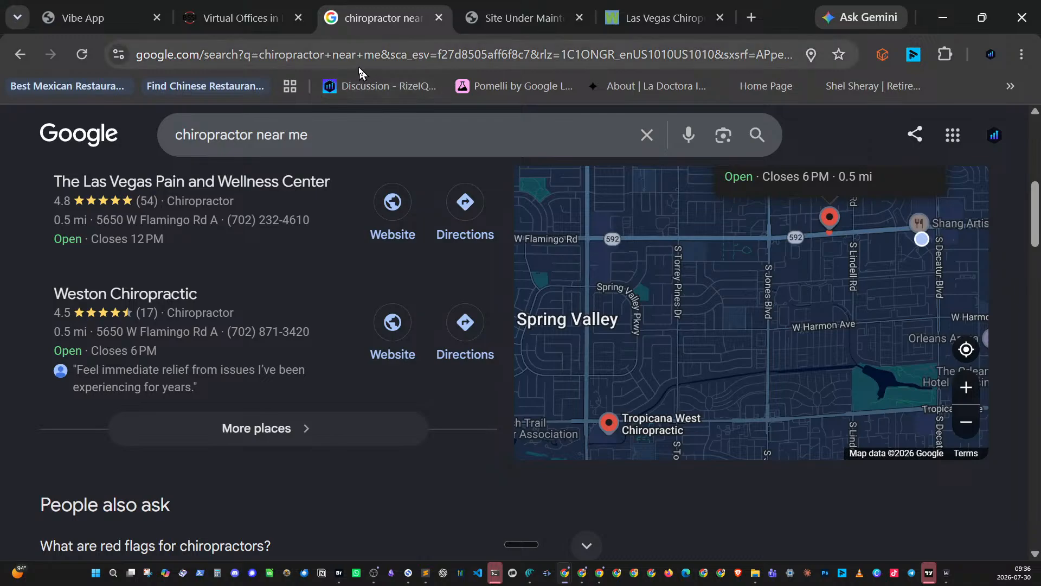
mouse_move(110, 24)
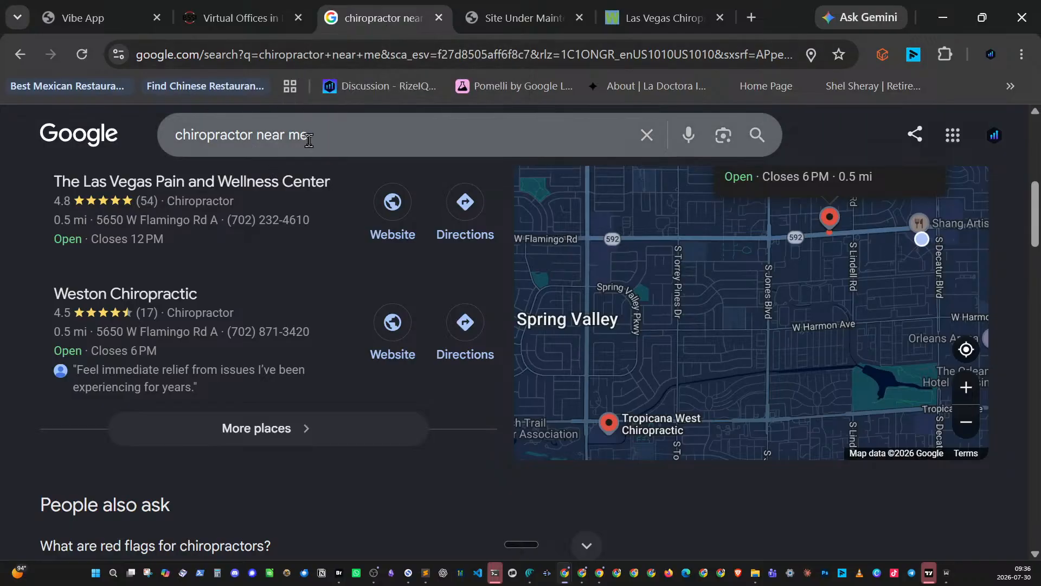
- Open the Google home page in a new tab, keeping the chiropractor results open, and switch to it
left_click_drag(330, 137, 118, 130)
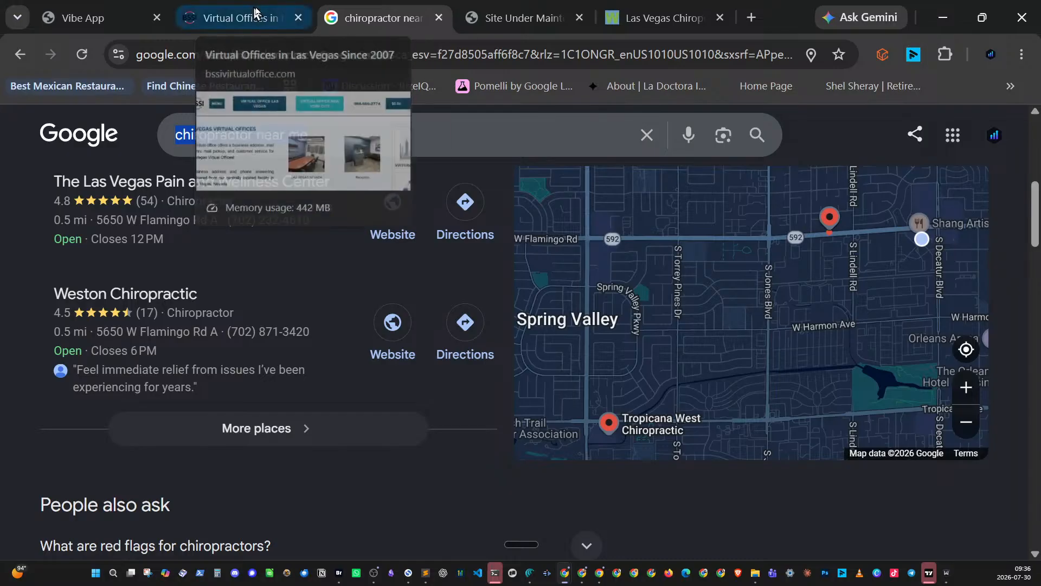
right_click(103, 133)
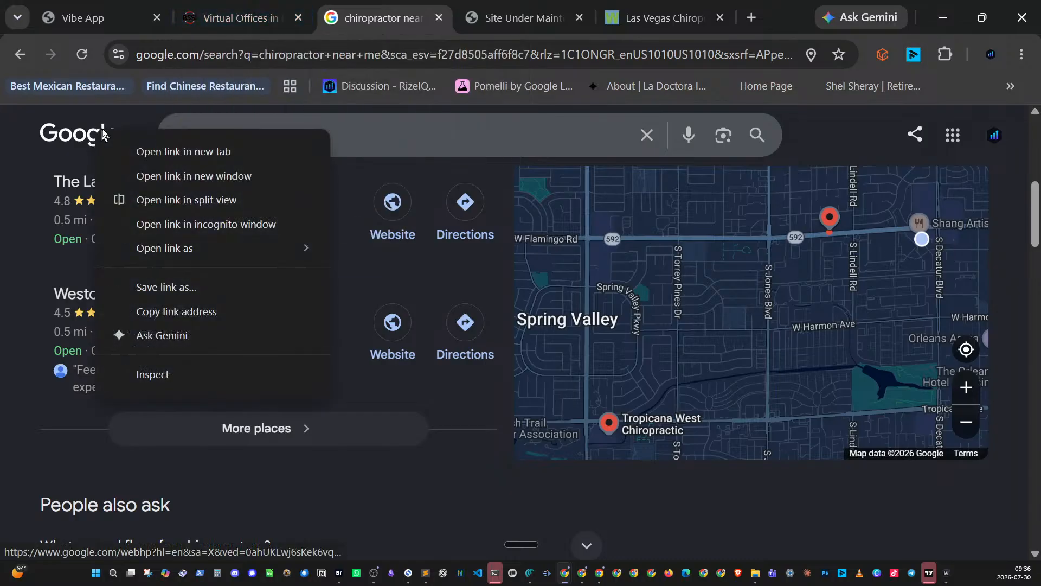
left_click(148, 148)
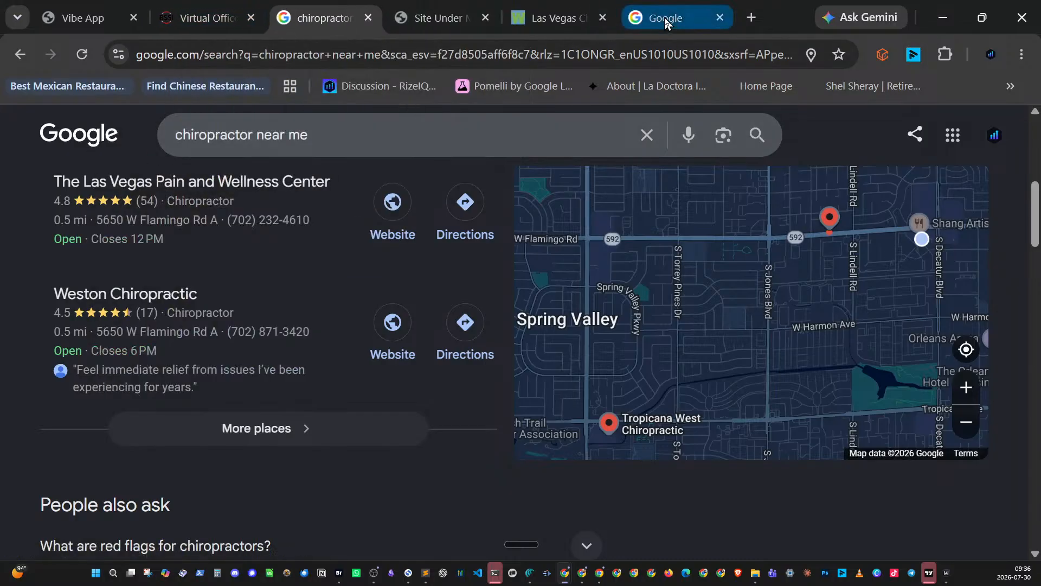
left_click(651, 19)
- Search Google for "yoga studio near me" using the suggested query
left_click(297, 274)
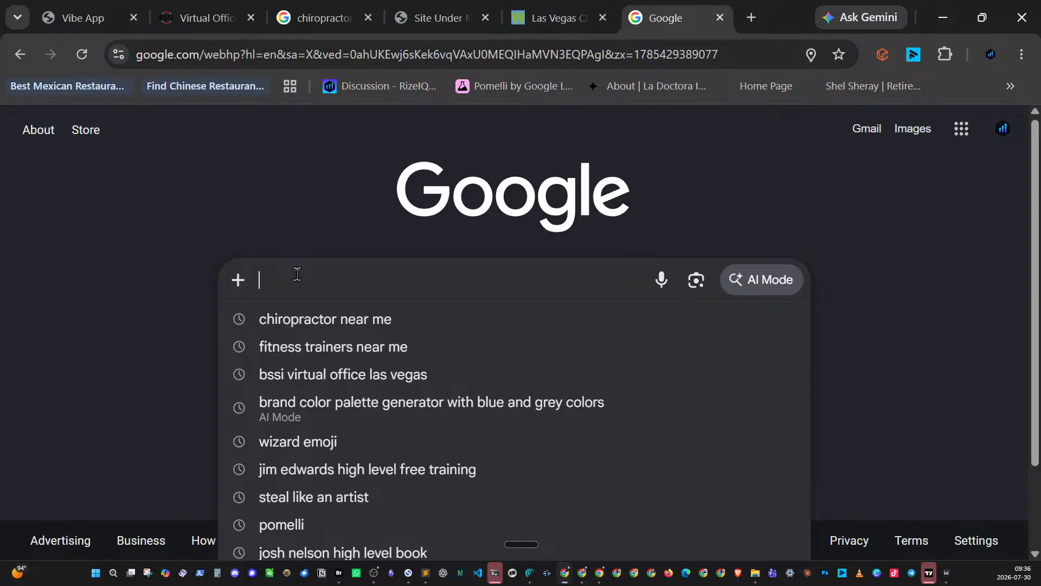
type("you")
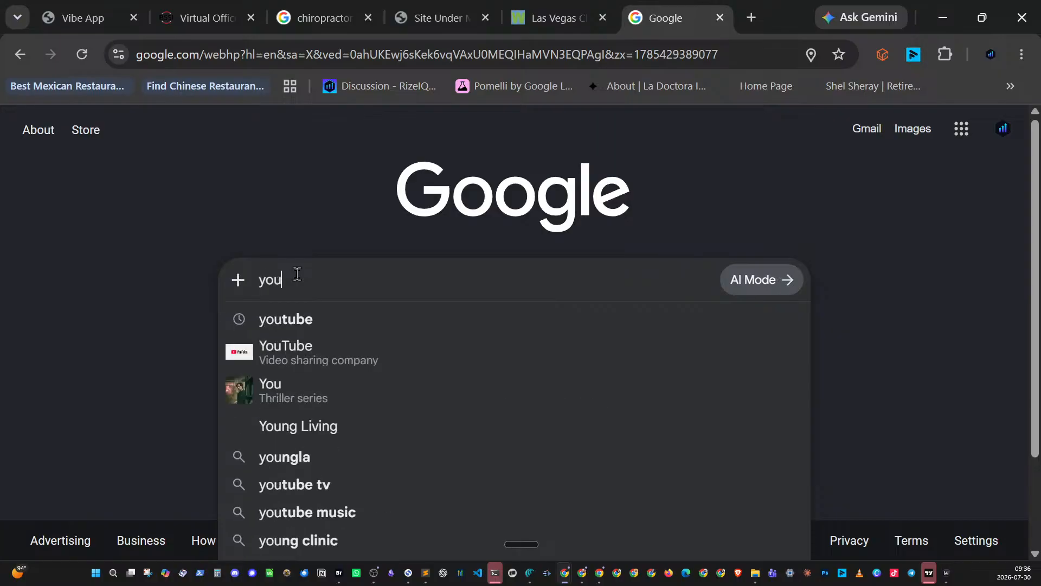
key("BackSpace")
key("BackSpace")
type("o")
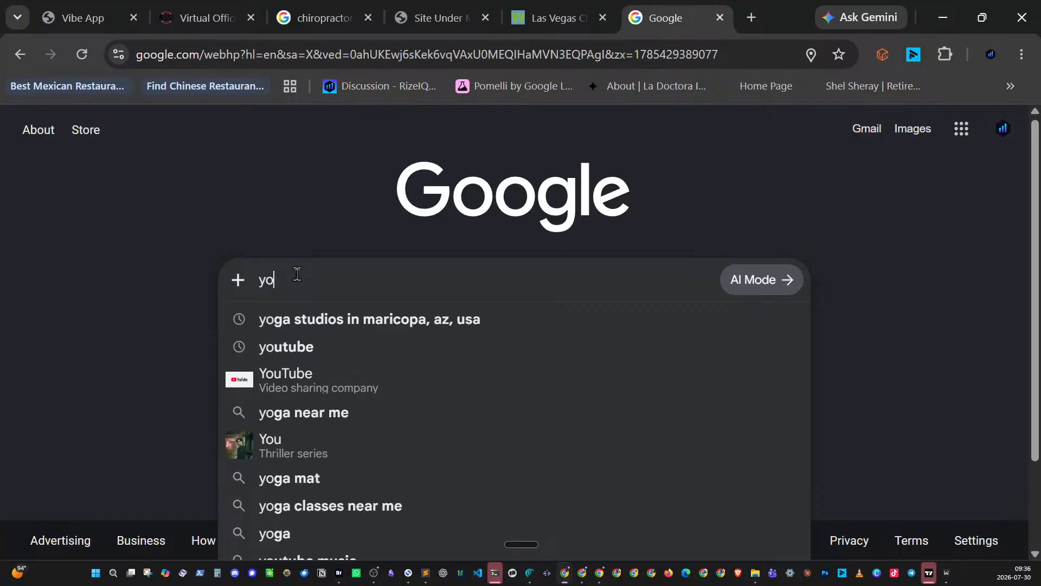
type("ga std")
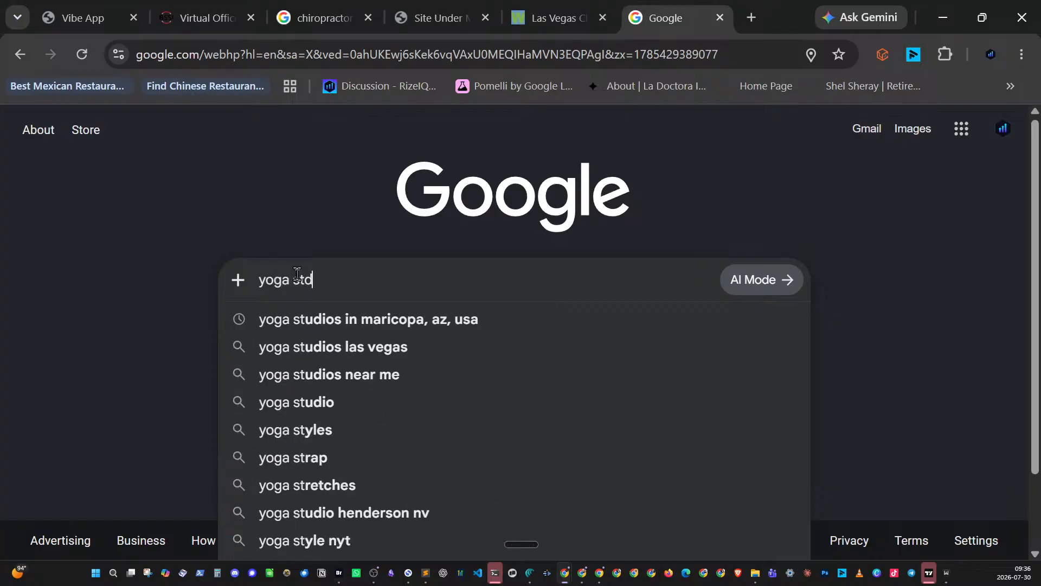
type("uio")
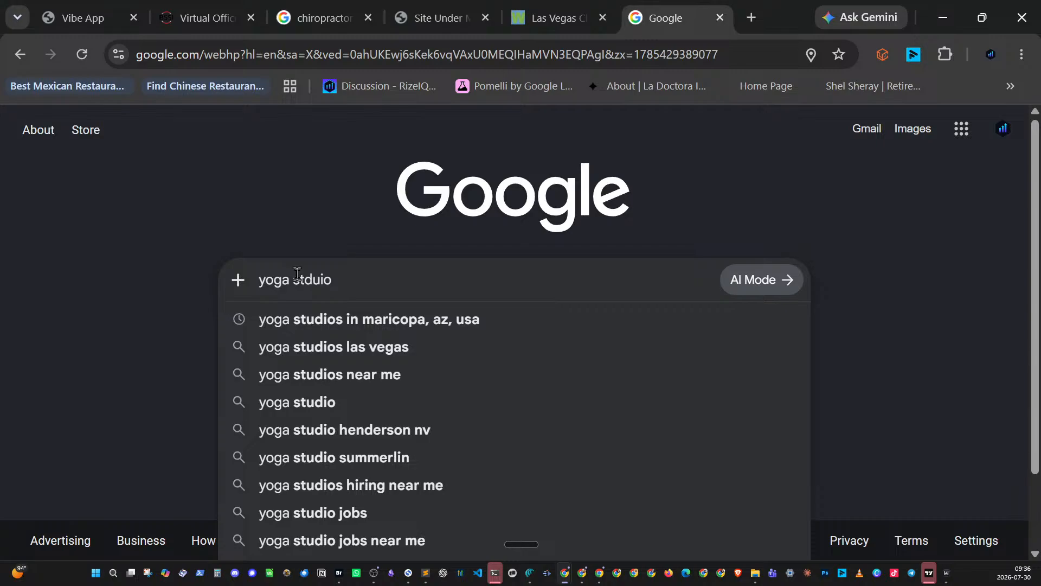
type(" n")
key("Down")
key("Down")
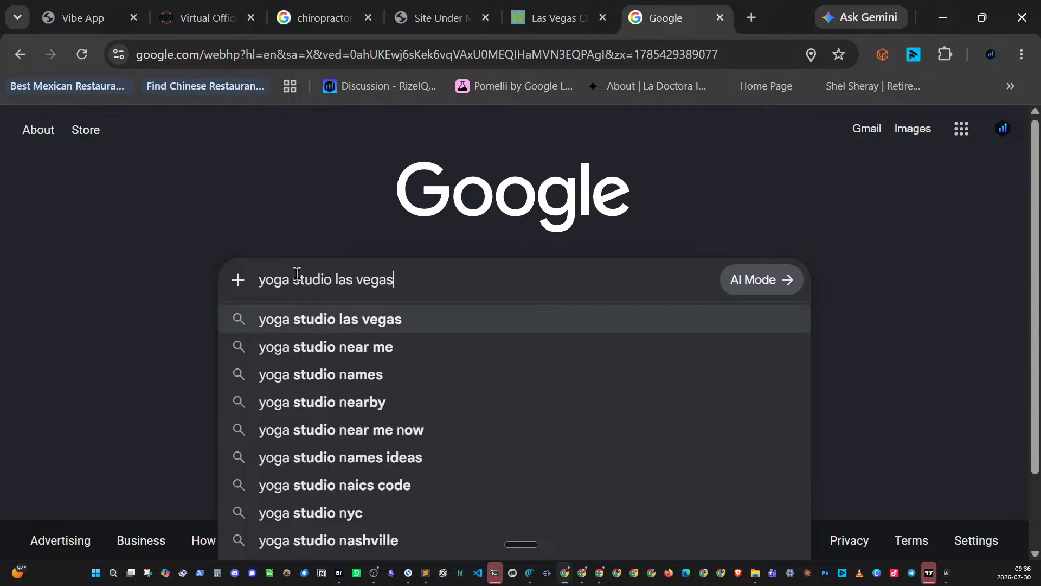
key("Return")
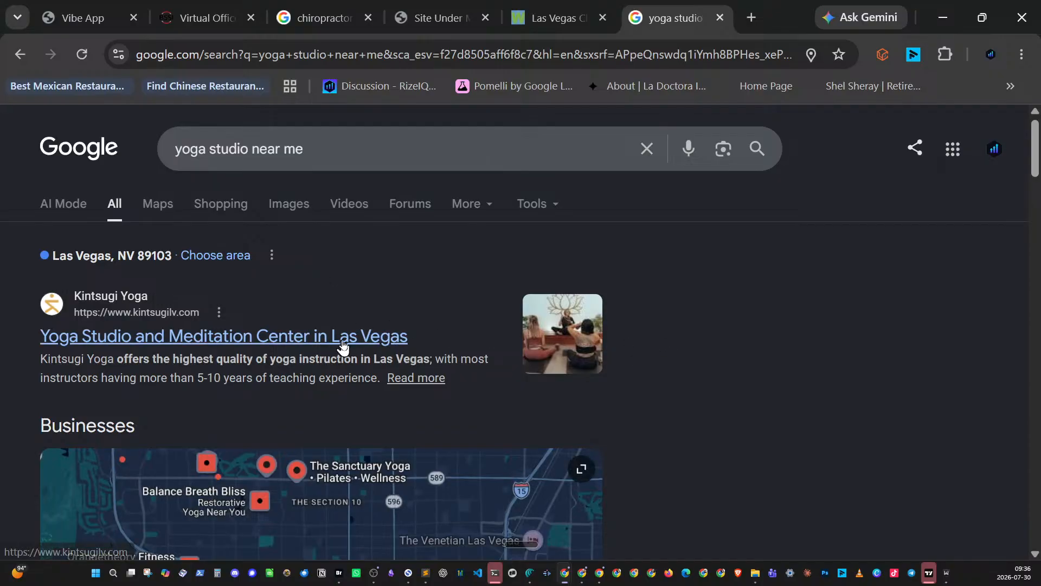
- Open the Kintsugi Yoga website in its own tab and review its homepage down to the footer
middle_click(380, 343)
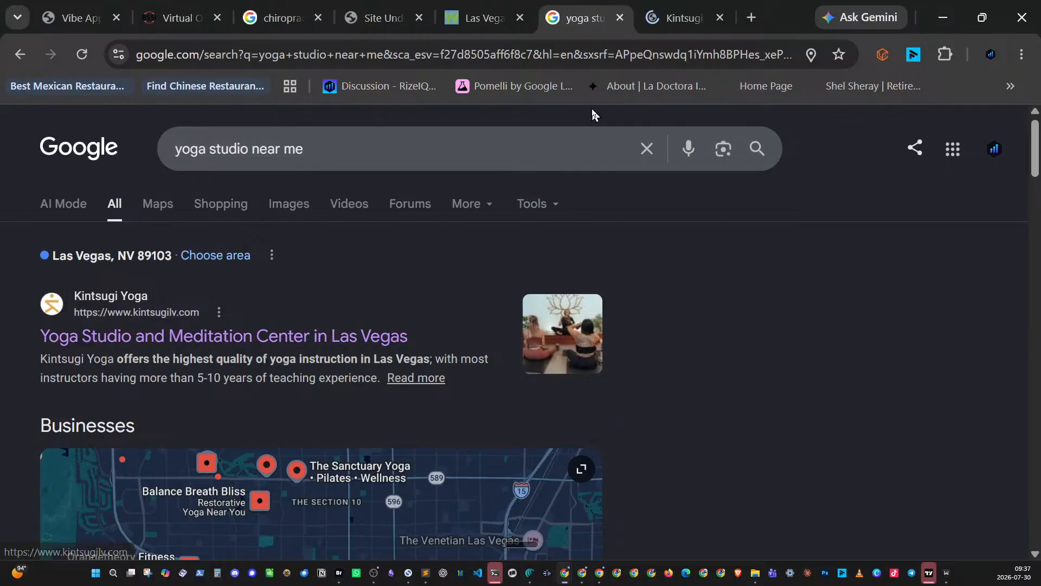
left_click(682, 21)
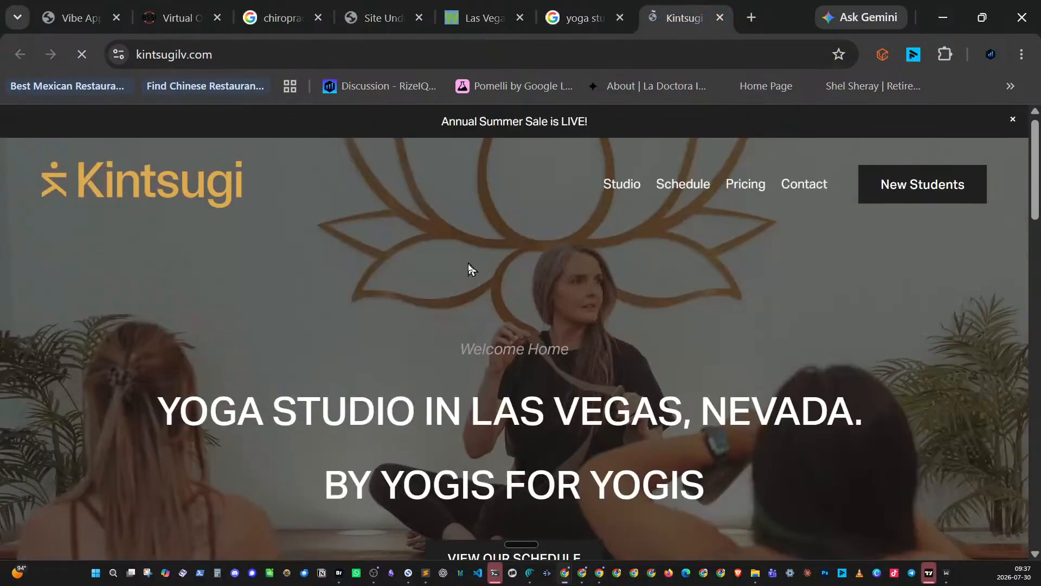
scroll(670, 304, "down", 3)
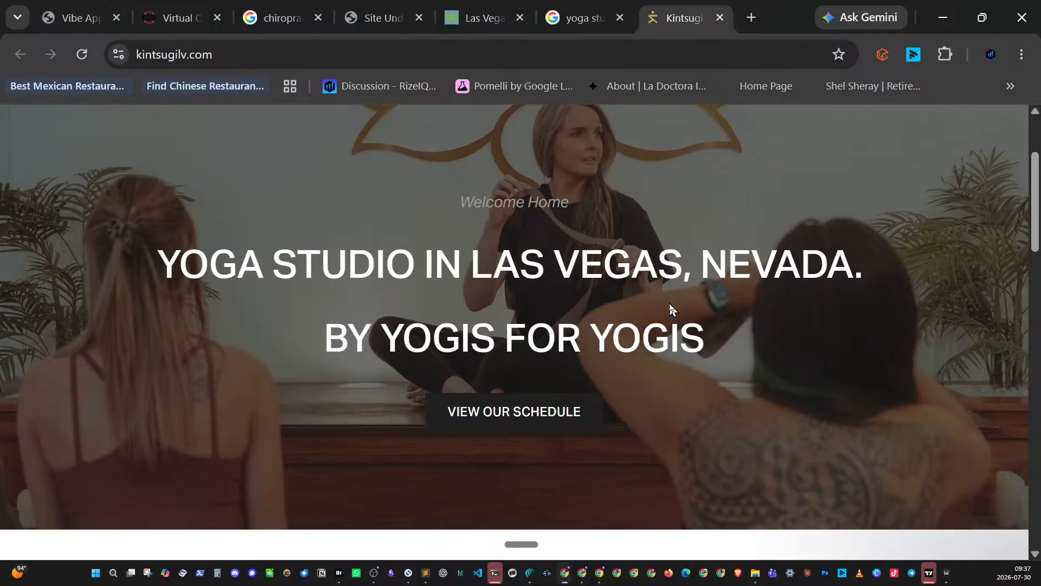
scroll(669, 303, "down", 10)
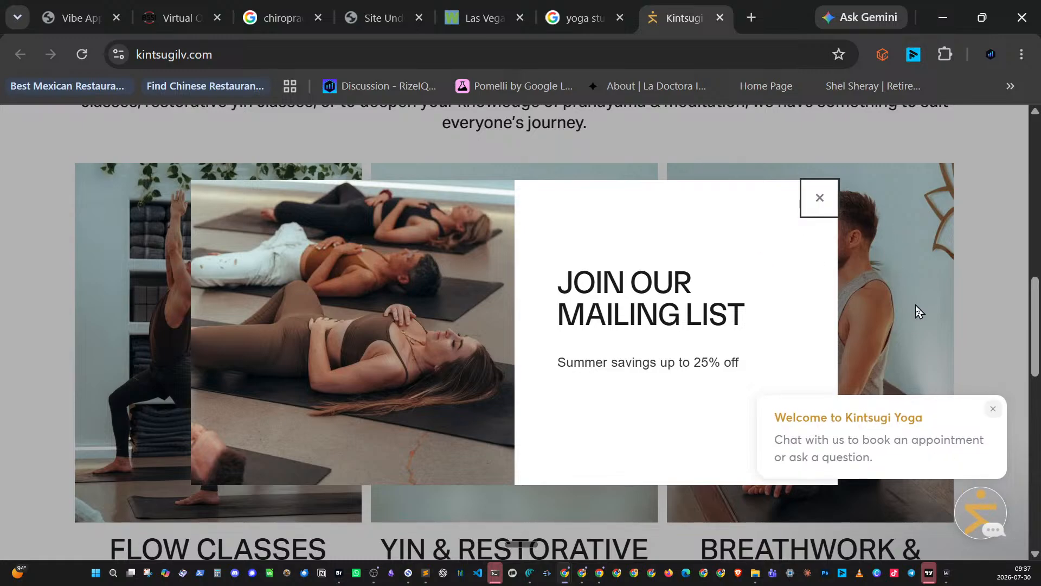
scroll(916, 310, "down", 15)
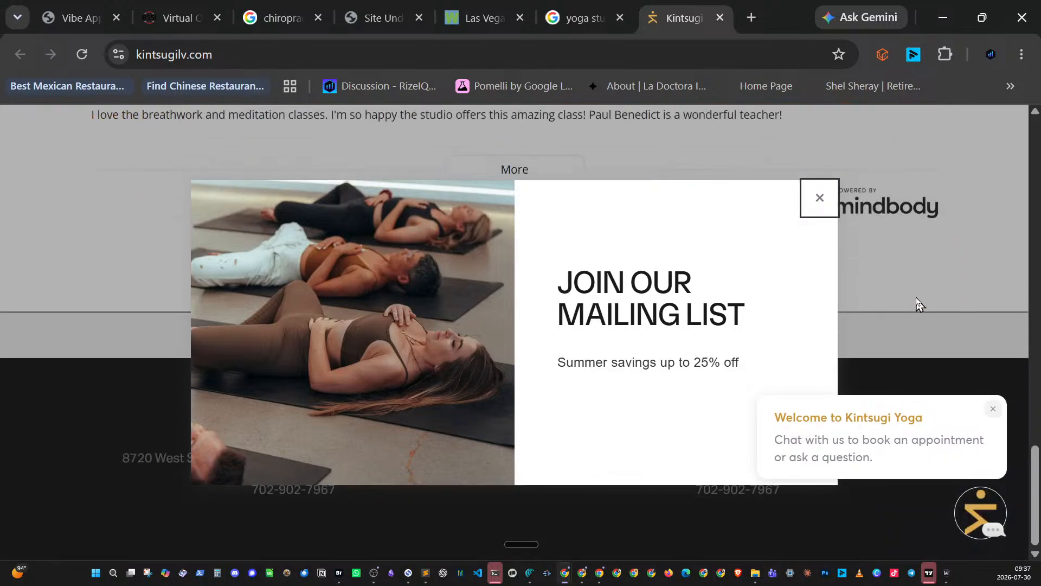
- Dismiss the mailing-list pop-up and chat greeting on the Kintsugi Yoga site and return to the homepage's start
left_click(819, 199)
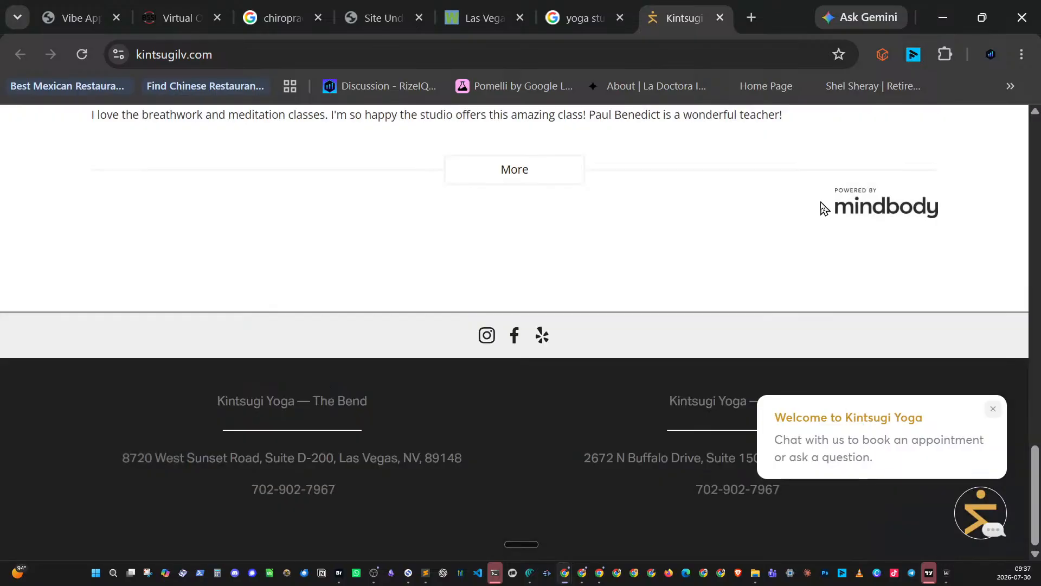
left_click(993, 409)
scroll(890, 406, "up", 15)
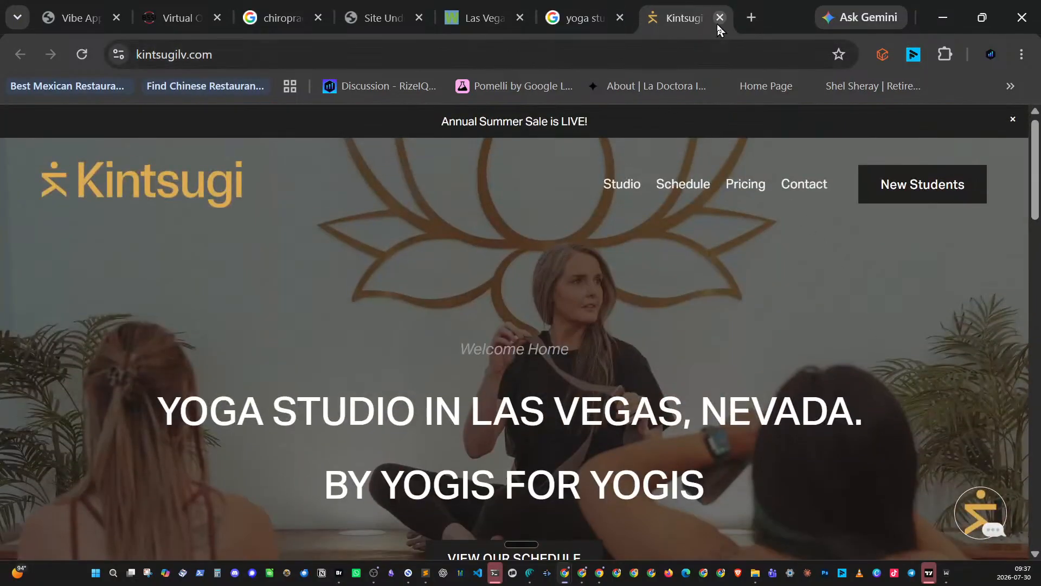
- Return to the yoga studio results and open The Sanctuary Yoga • Pilates • Wellness website in its own tab
left_click(588, 18)
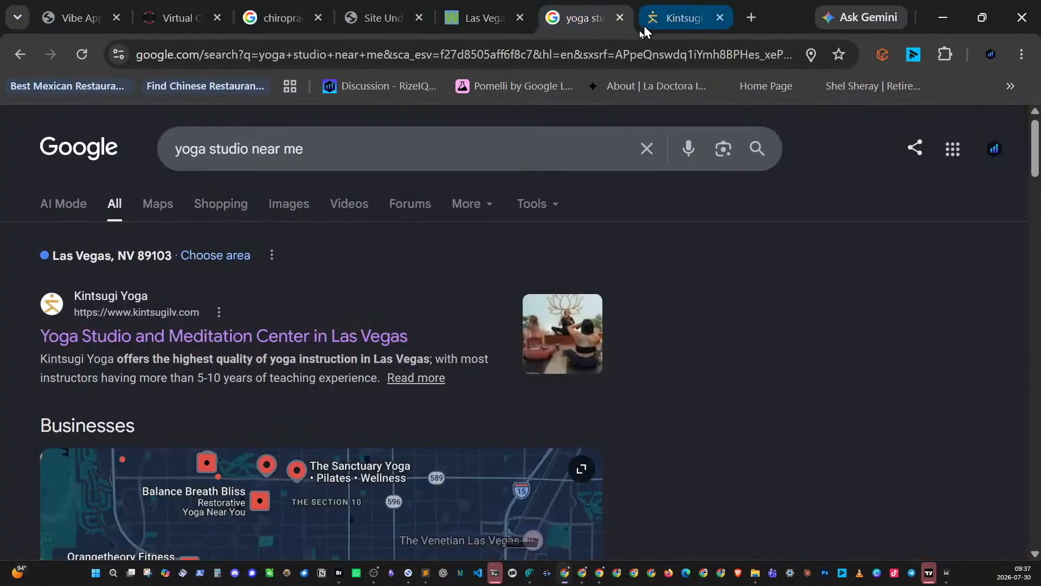
scroll(675, 377, "down", 1)
scroll(674, 373, "down", 2)
scroll(674, 374, "up", 3)
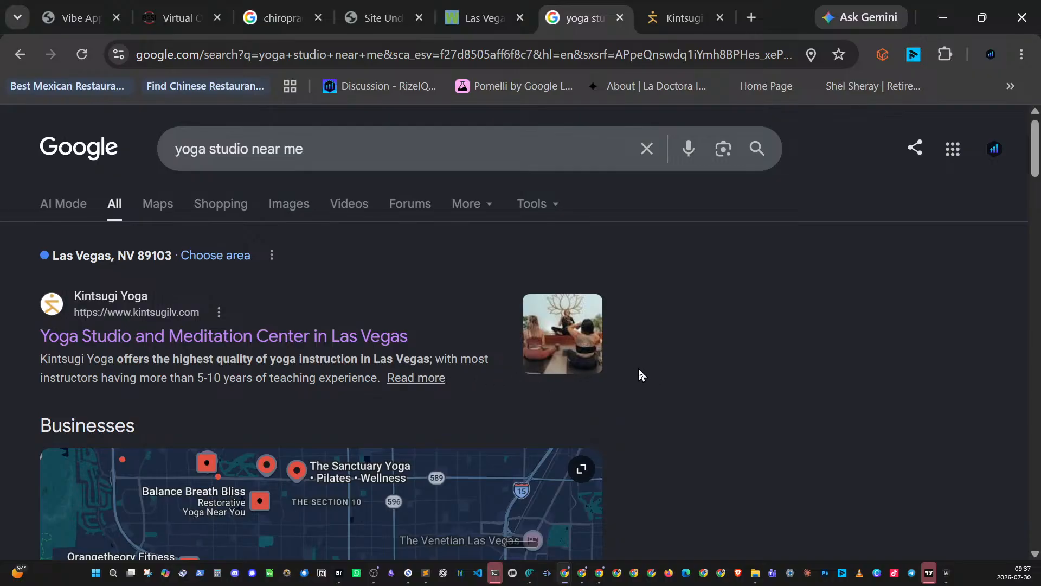
scroll(639, 375, "down", 8)
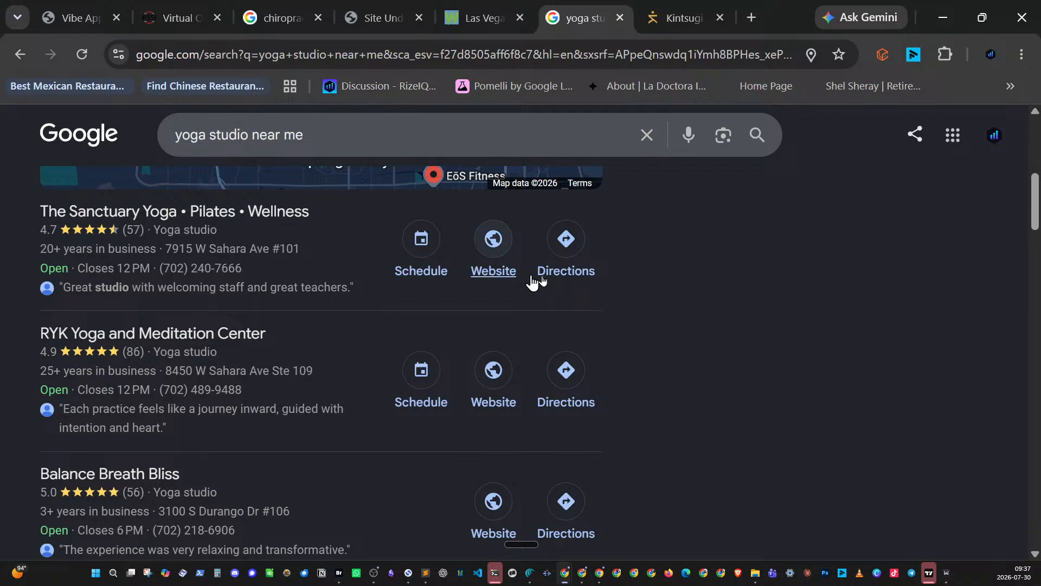
middle_click(495, 255)
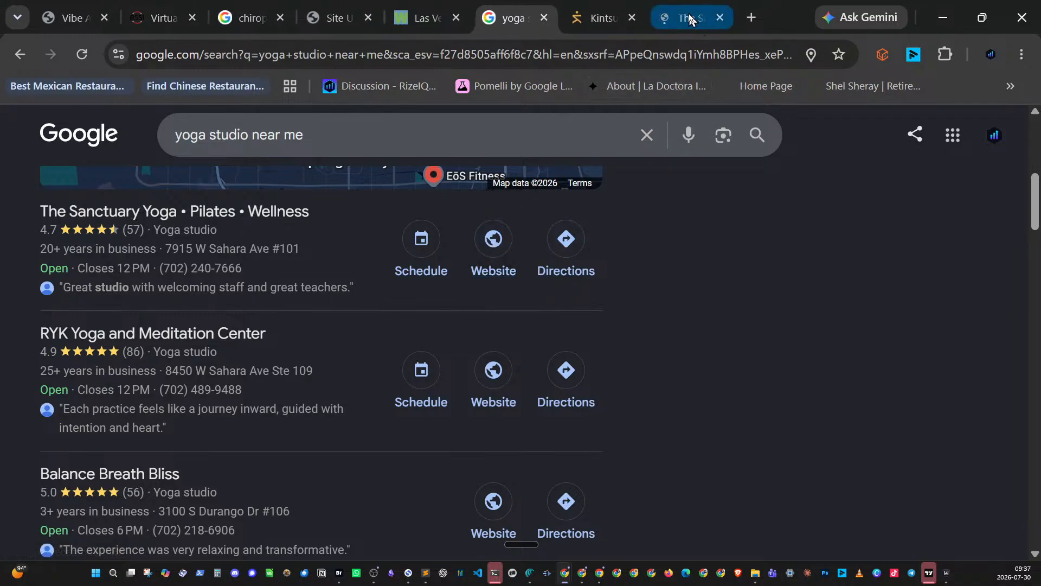
left_click(690, 19)
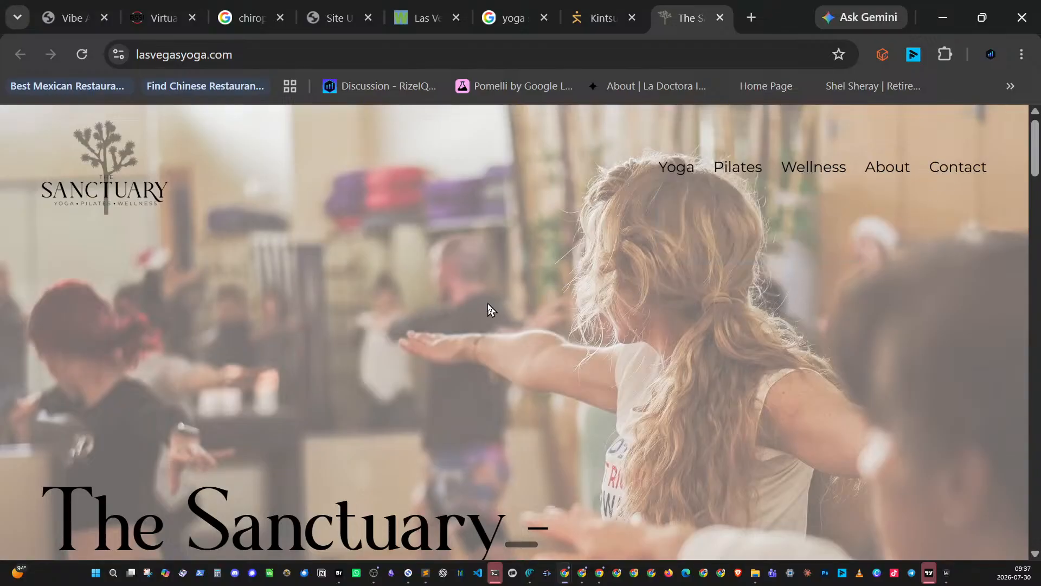
- Review The Sanctuary's homepage from its hero image down to the newsletter sign-up and footer
scroll(490, 308, "down", 5)
scroll(516, 292, "down", 13)
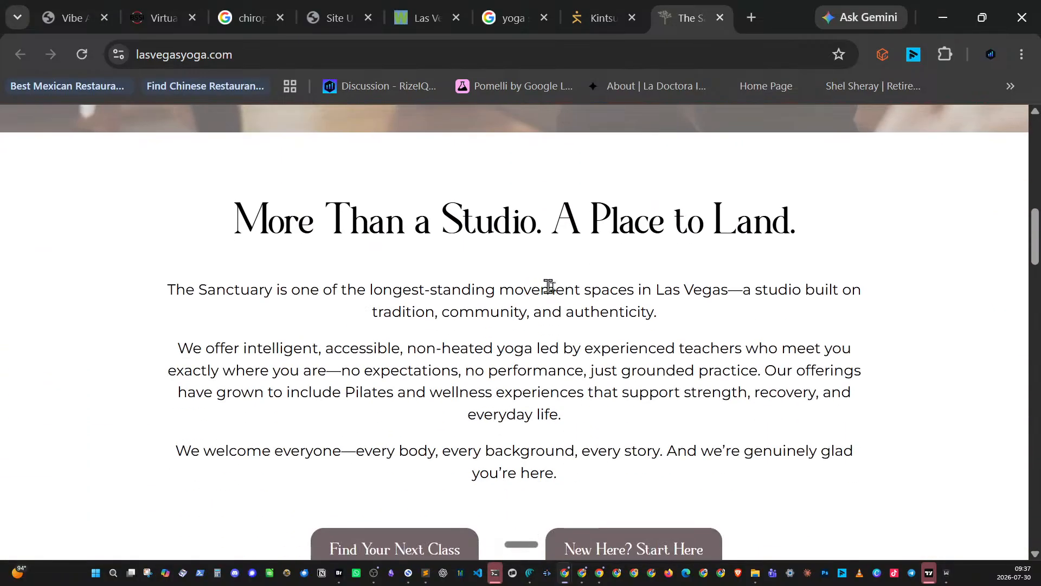
scroll(561, 294, "down", 11)
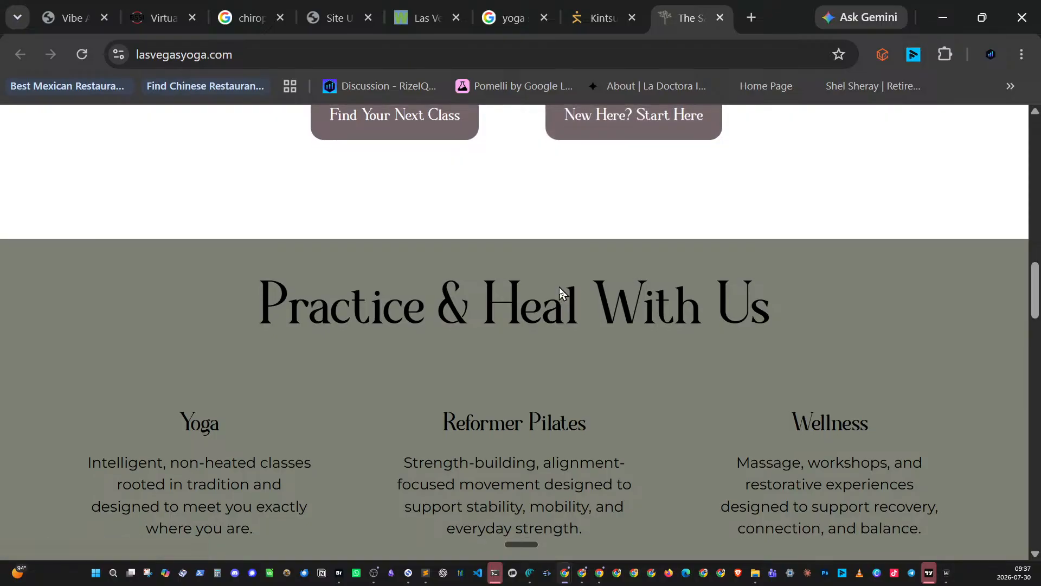
scroll(560, 293, "down", 11)
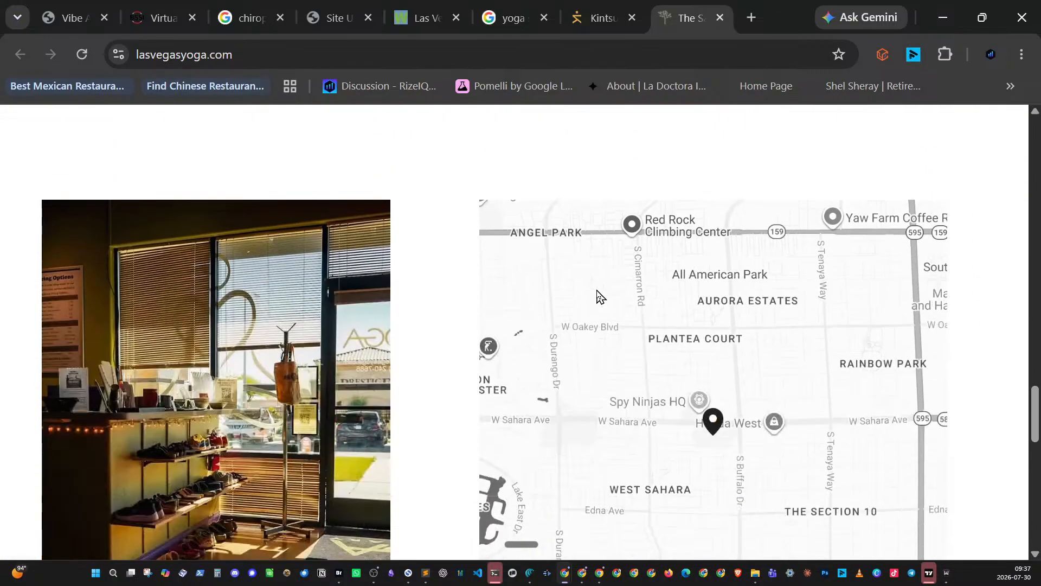
scroll(599, 296, "down", 3)
scroll(666, 306, "down", 2)
scroll(407, 325, "down", 5)
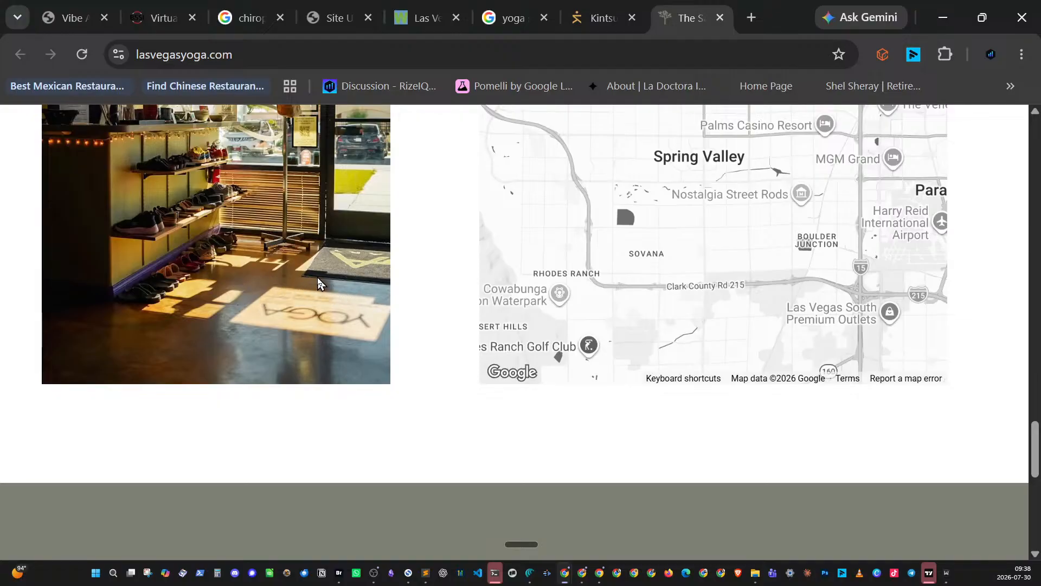
scroll(317, 282, "down", 5)
scroll(441, 291, "down", 2)
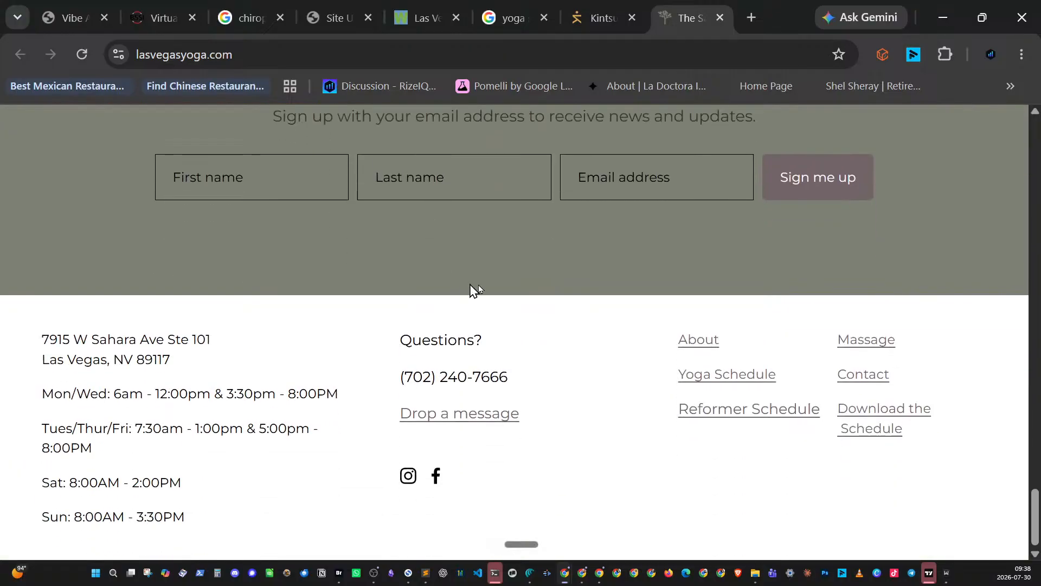
scroll(477, 287, "up", 2)
scroll(450, 330, "down", 2)
- Go back to the yoga studio results and open the RYK Yoga and Meditation Center website in its own tab
mouse_move(514, 21)
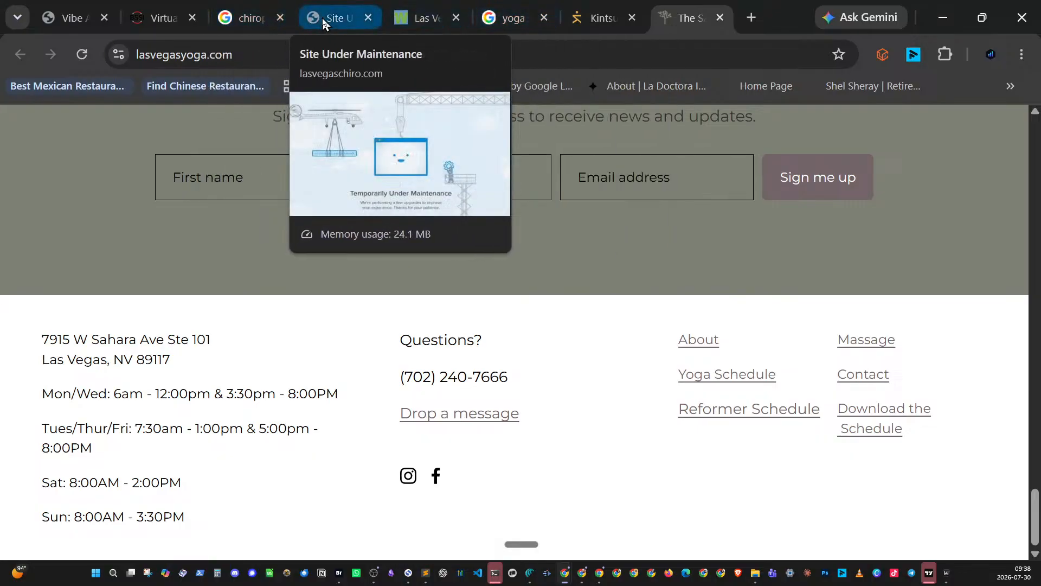
mouse_move(242, 23)
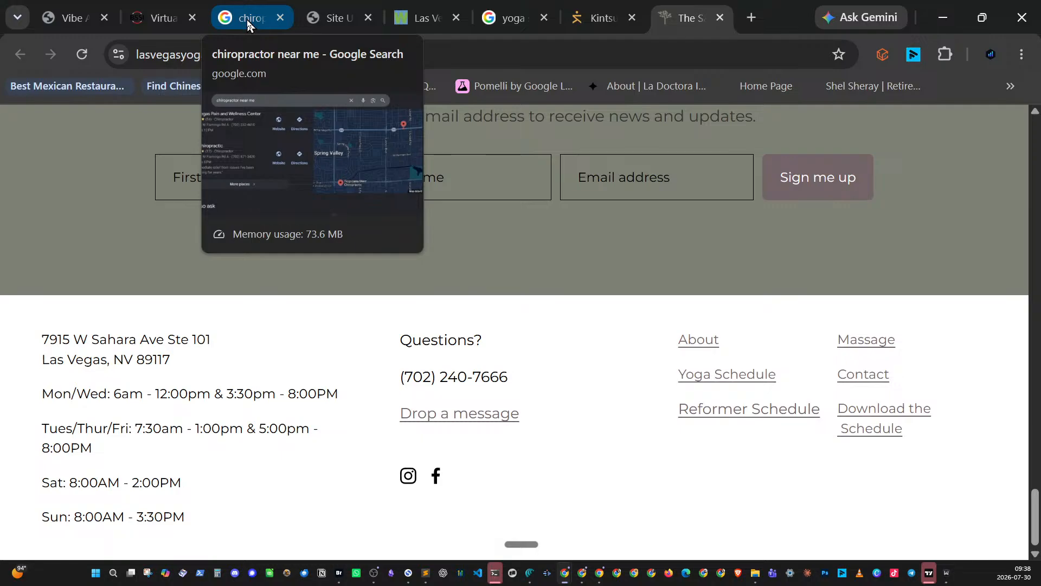
left_click(247, 23)
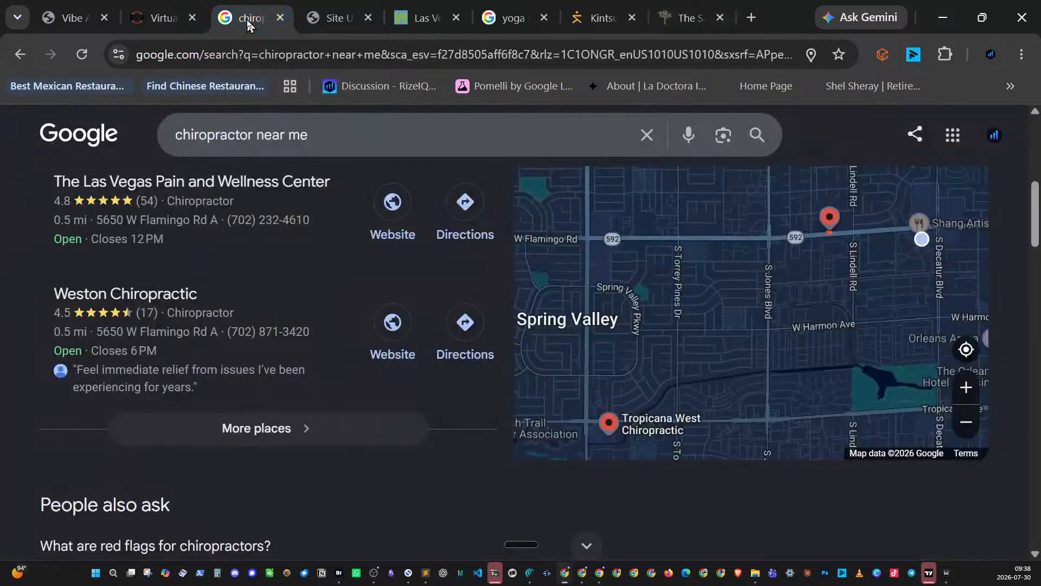
left_click(510, 19)
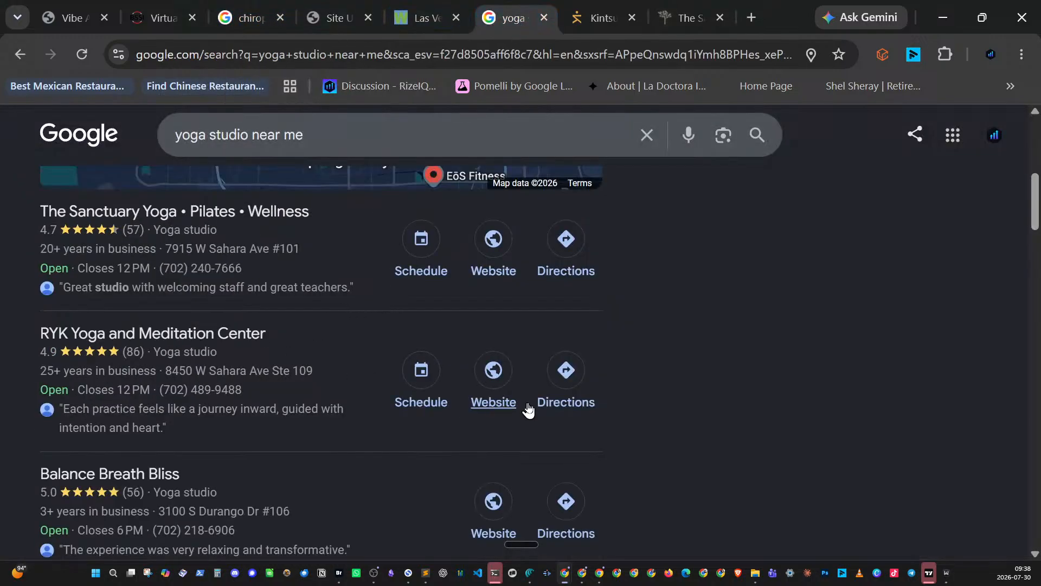
middle_click(498, 373)
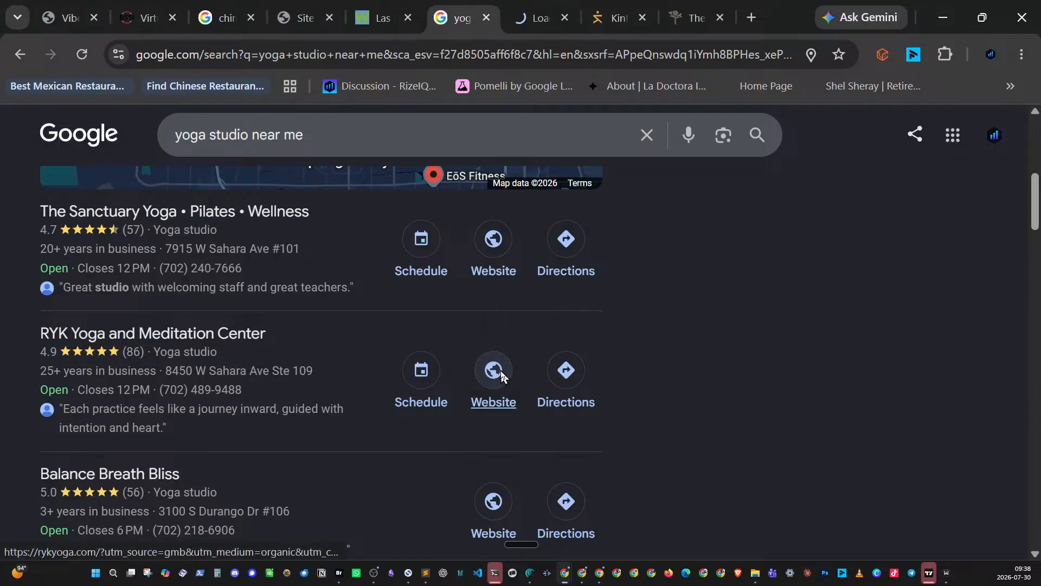
left_click(538, 19)
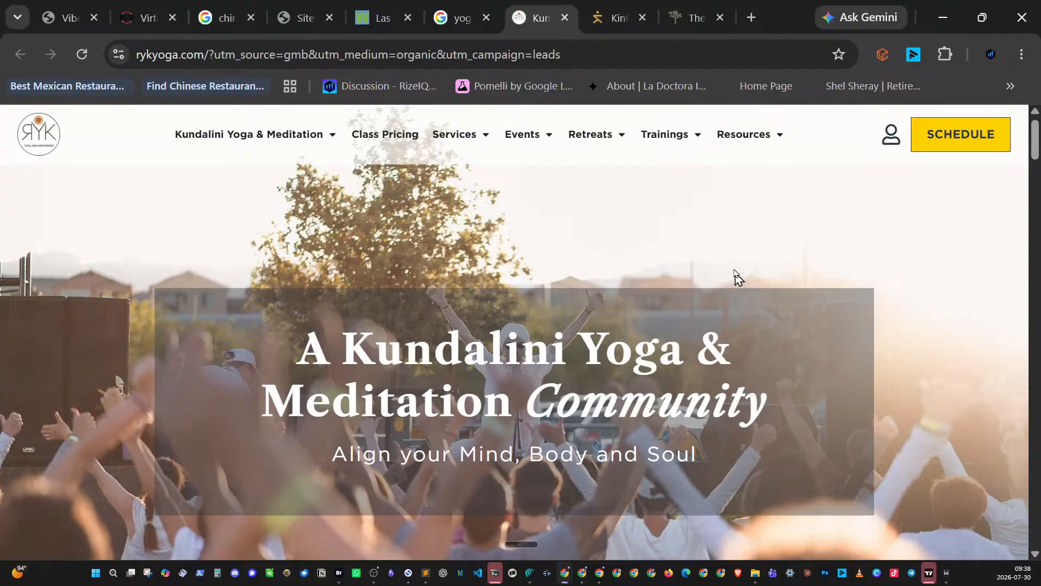
- Examine the RYK Yoga homepage's sections down to the footer and return to the start of the page
scroll(866, 295, "down", 3)
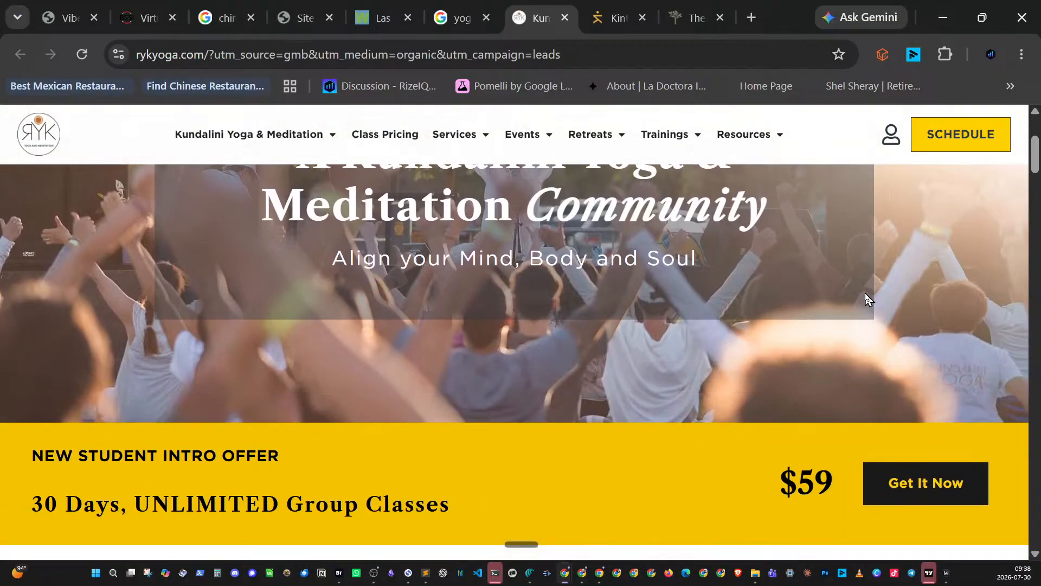
scroll(866, 298, "down", 4)
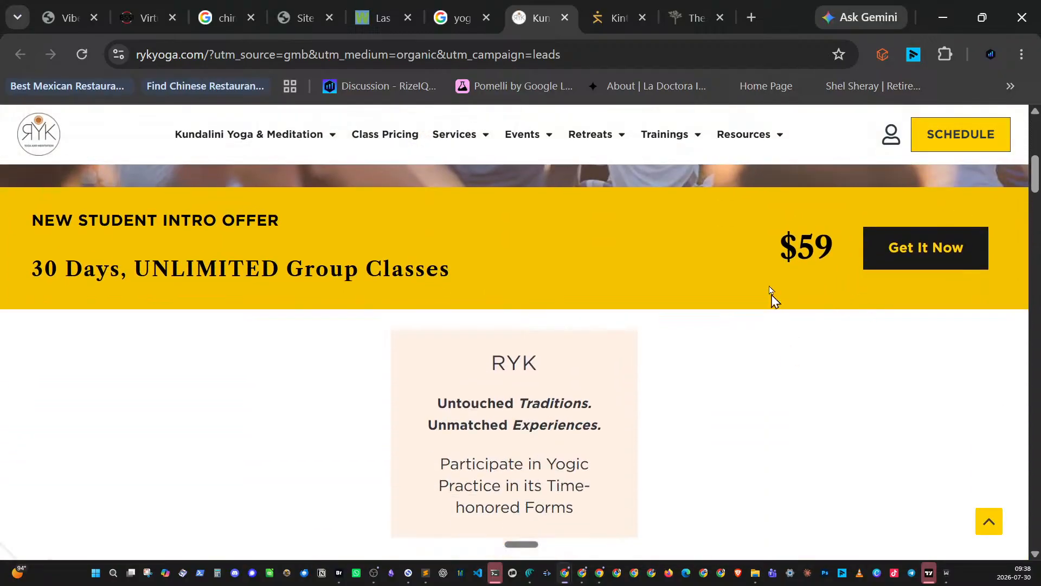
scroll(718, 402, "down", 8)
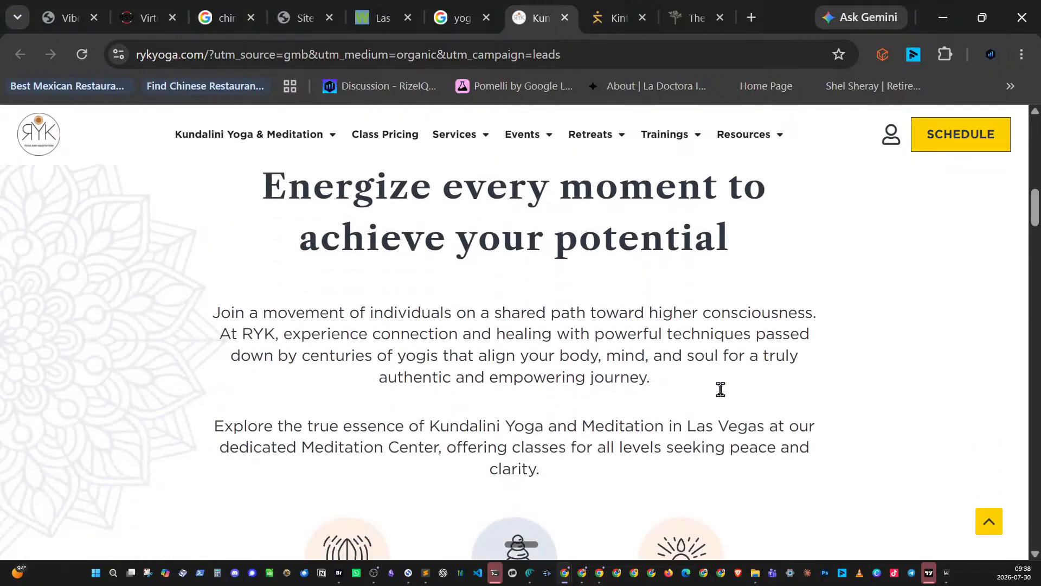
scroll(721, 393, "down", 15)
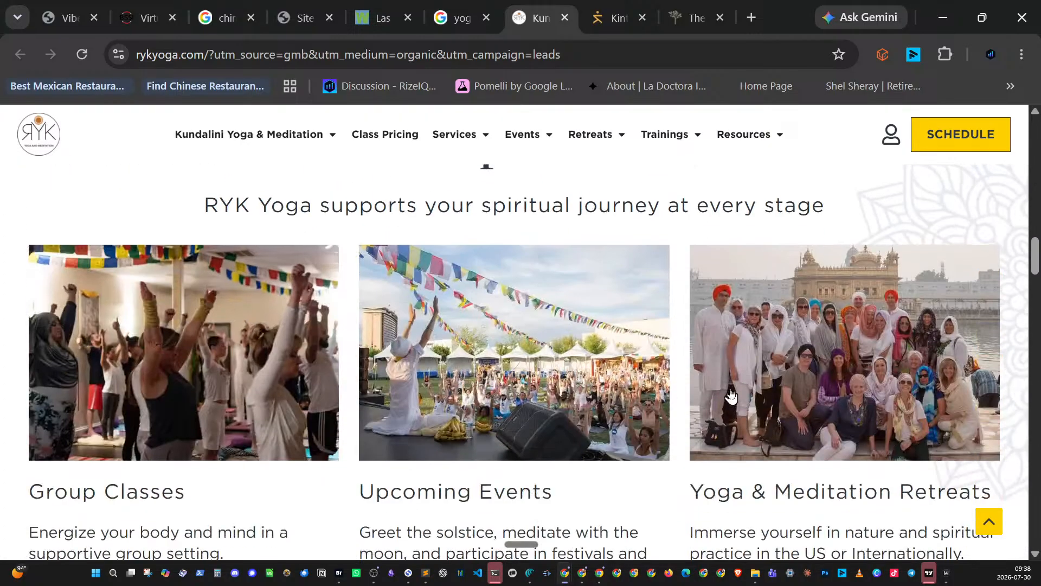
scroll(740, 392, "down", 5)
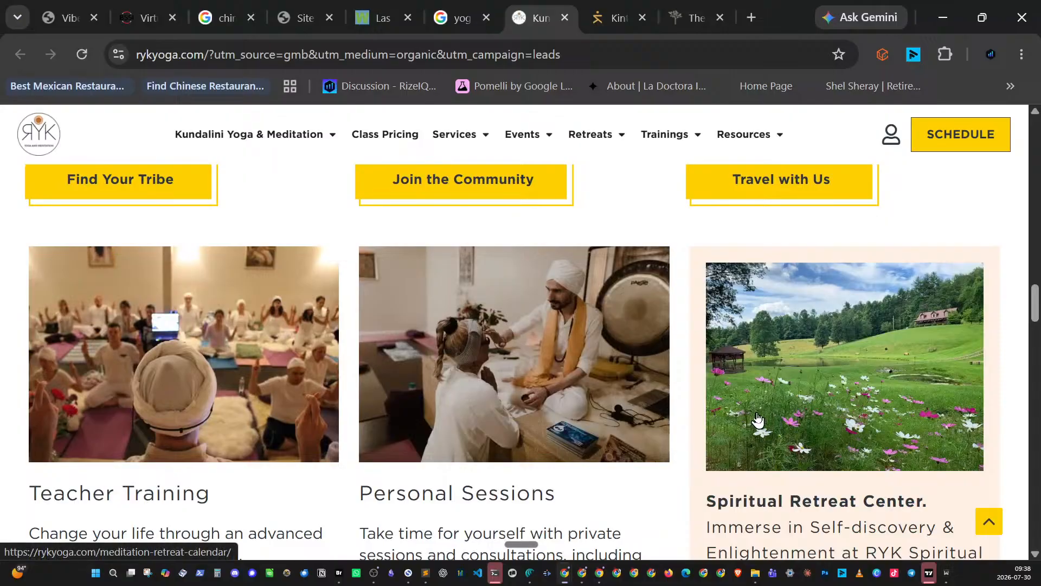
scroll(754, 415, "down", 7)
scroll(761, 419, "down", 16)
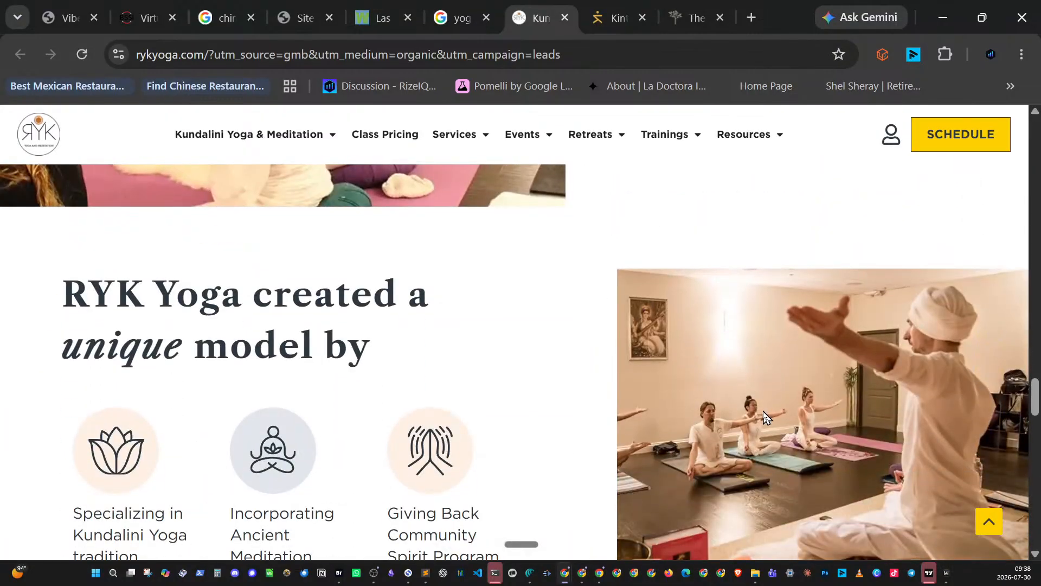
scroll(764, 417, "down", 14)
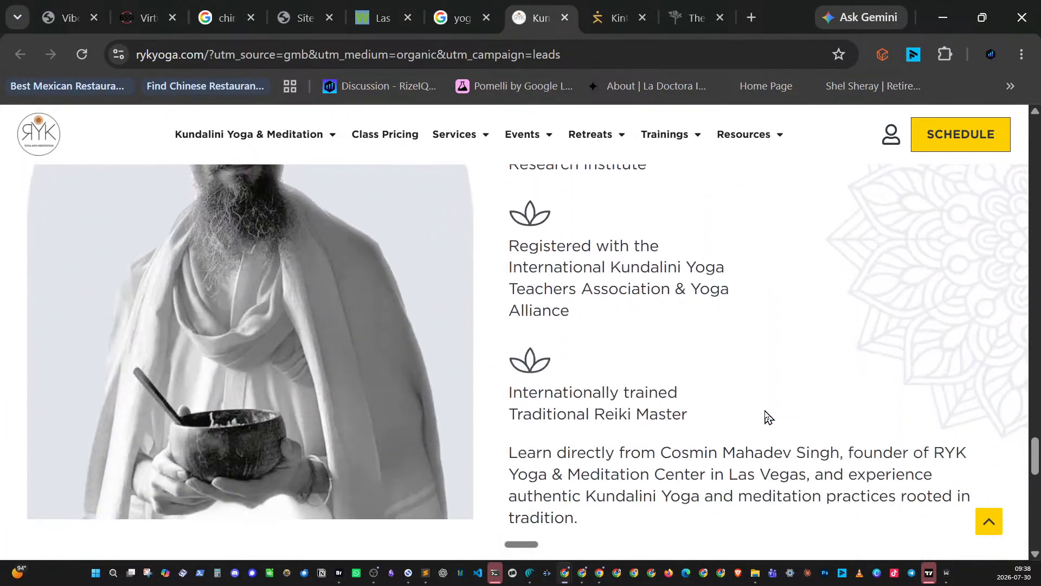
scroll(766, 416, "down", 12)
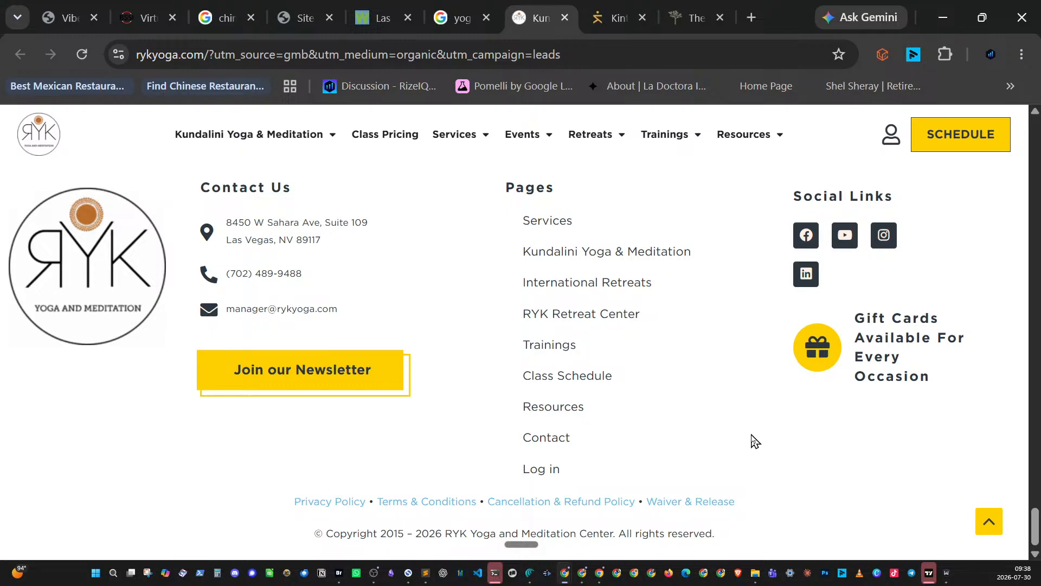
left_click(992, 523)
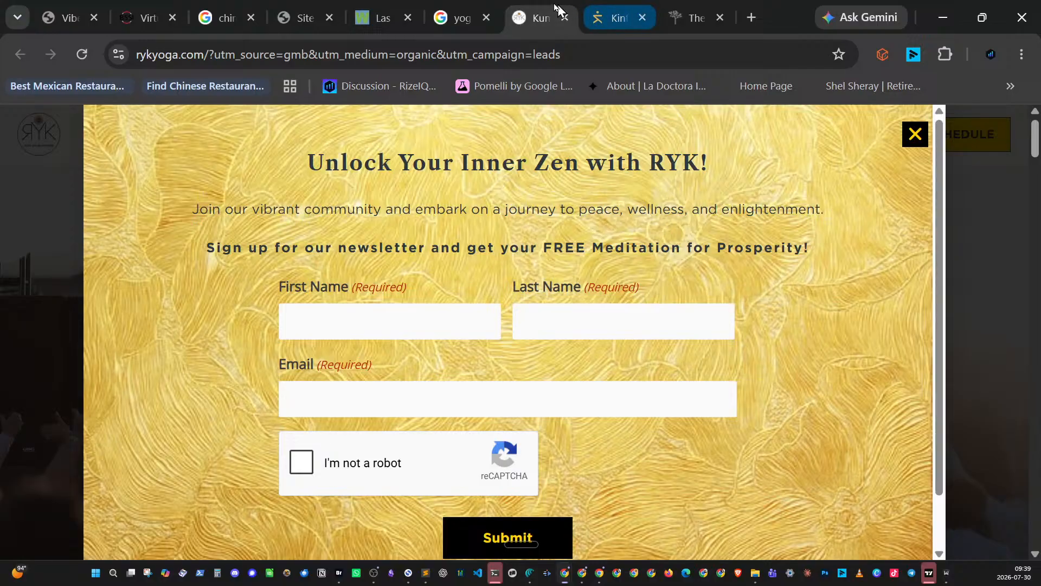
- Return to the yoga studio search and move on to page 4 of its results
left_click(457, 22)
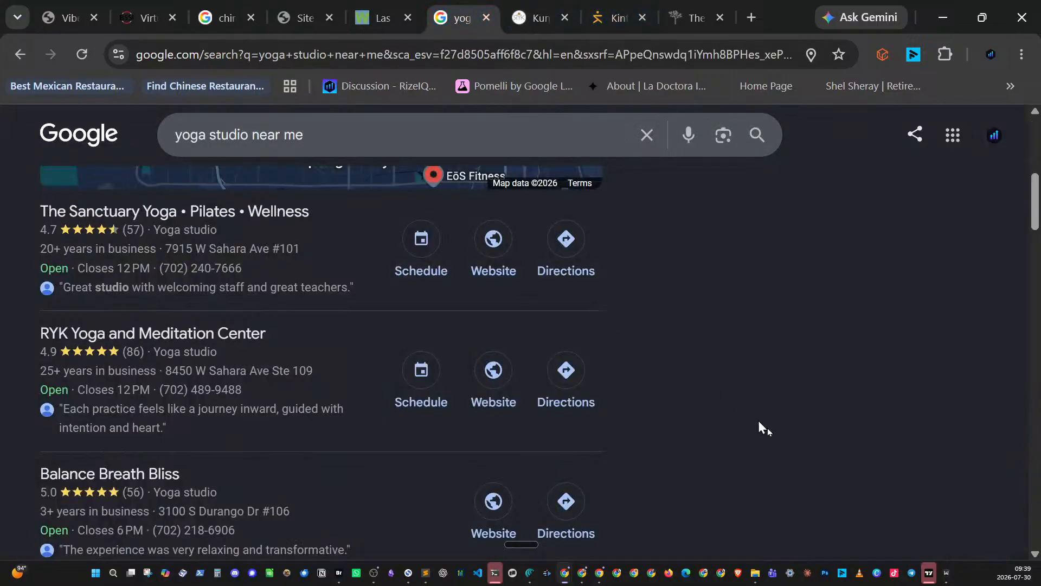
scroll(698, 389, "down", 10)
scroll(699, 390, "down", 5)
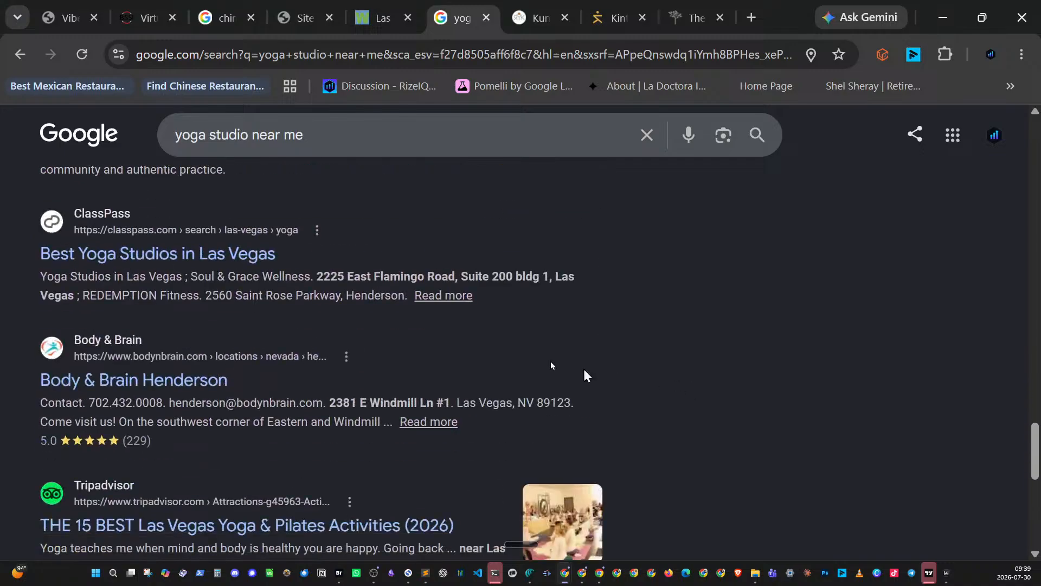
scroll(567, 343, "down", 10)
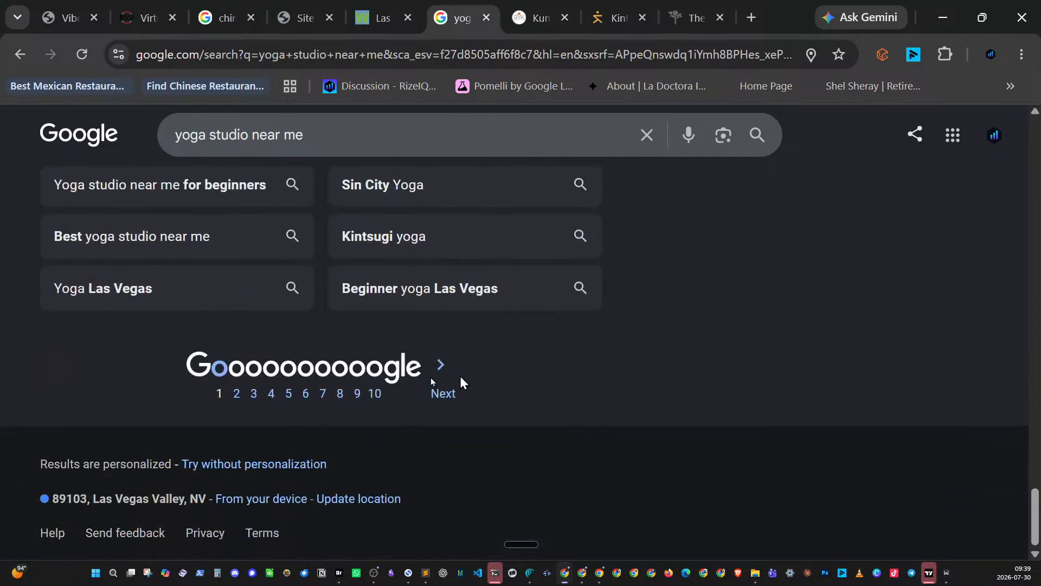
left_click(272, 395)
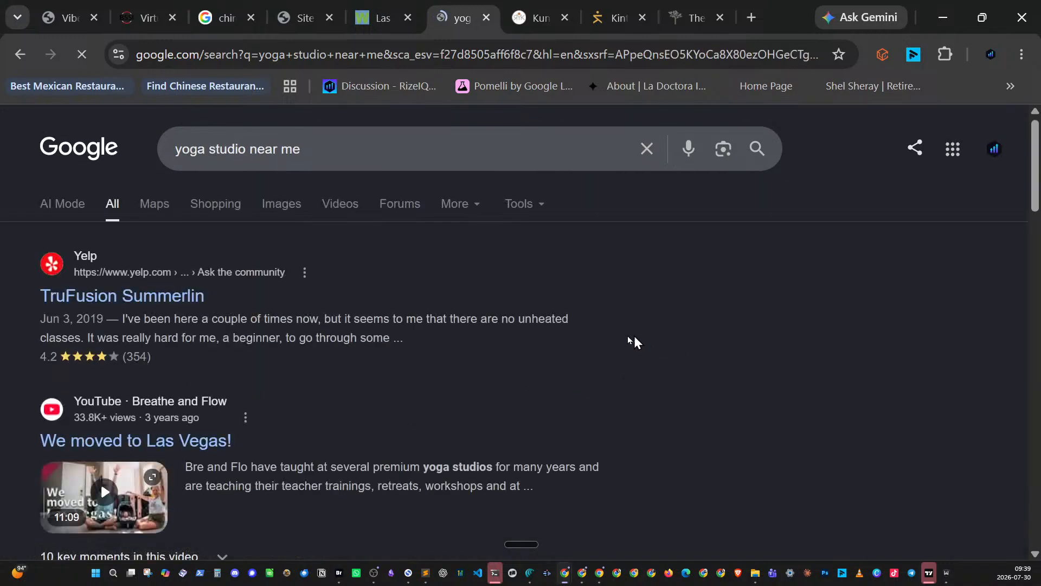
- Find the Power Yoga Pilates Fitness class schedule result and open it in its own tab
scroll(415, 357, "down", 3)
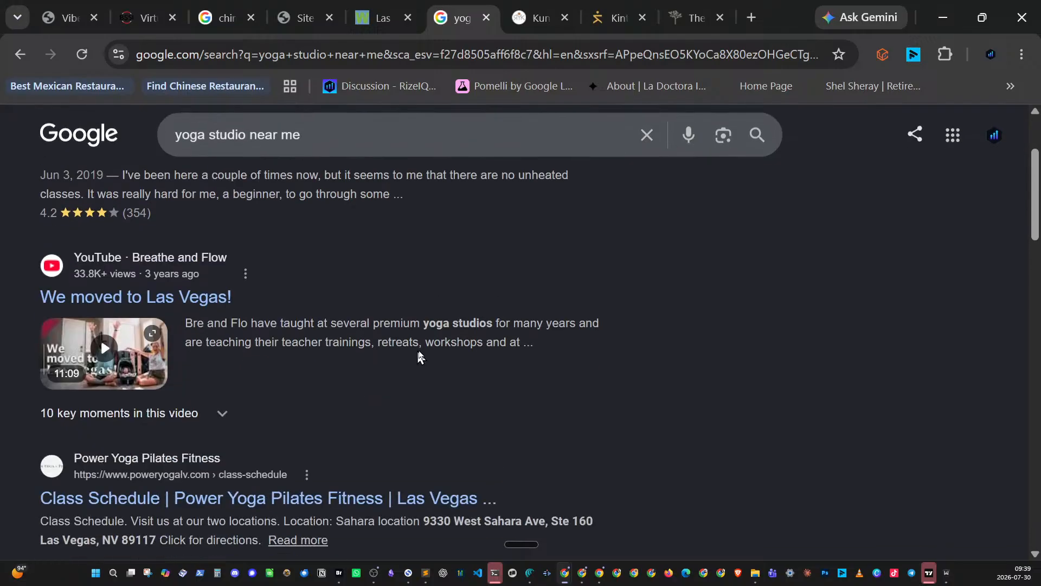
scroll(438, 343, "down", 3)
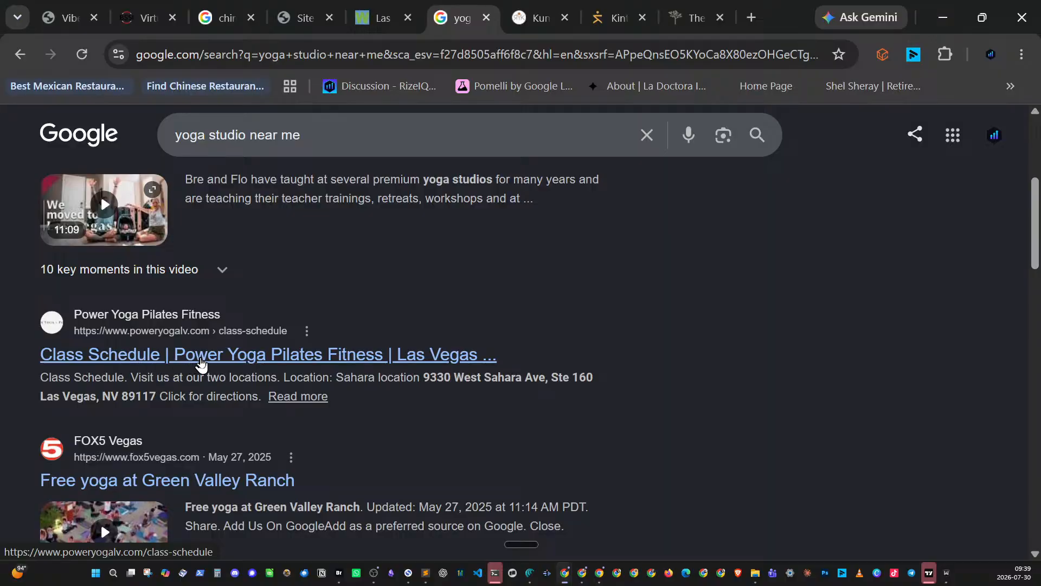
middle_click(200, 362)
left_click(562, 22)
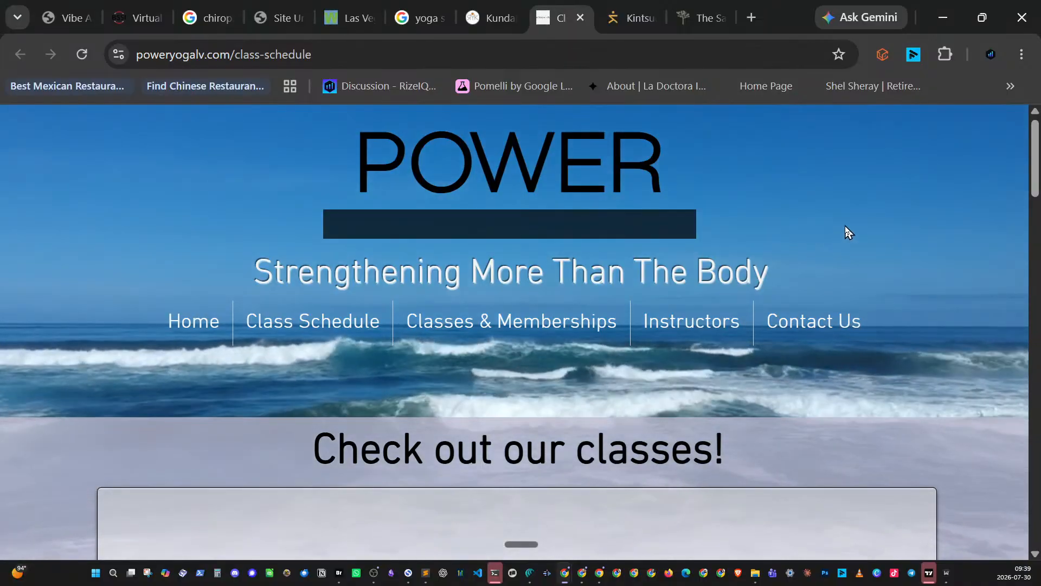
- Review the Power Yoga class schedule page down to its contact and locations section
scroll(845, 228, "down", 7)
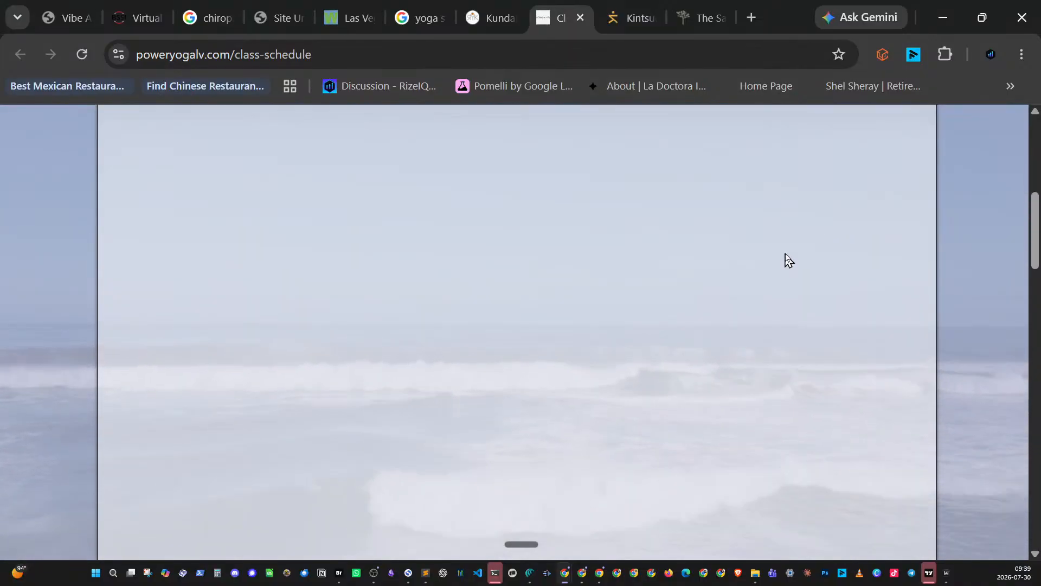
scroll(789, 258, "down", 5)
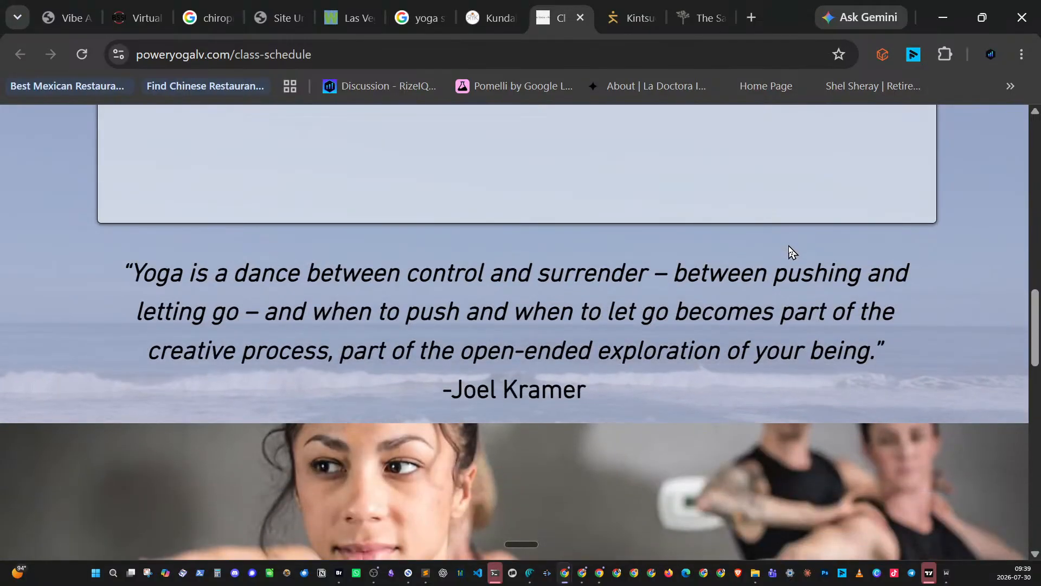
scroll(789, 252, "down", 5)
scroll(788, 253, "down", 5)
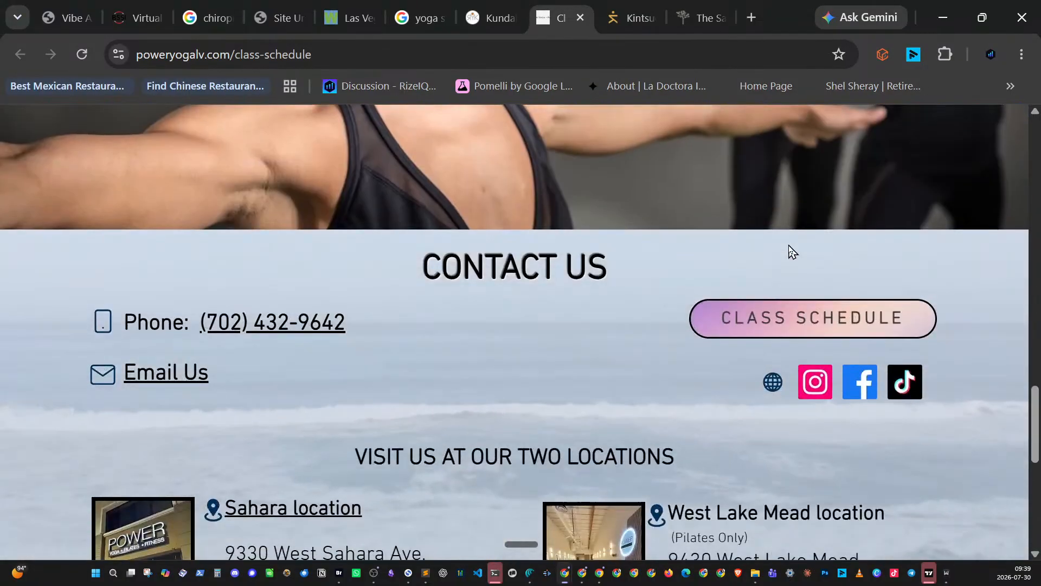
- Review the class schedule page's contact details, location maps and footer, and return to the start of the page
scroll(789, 252, "down", 2)
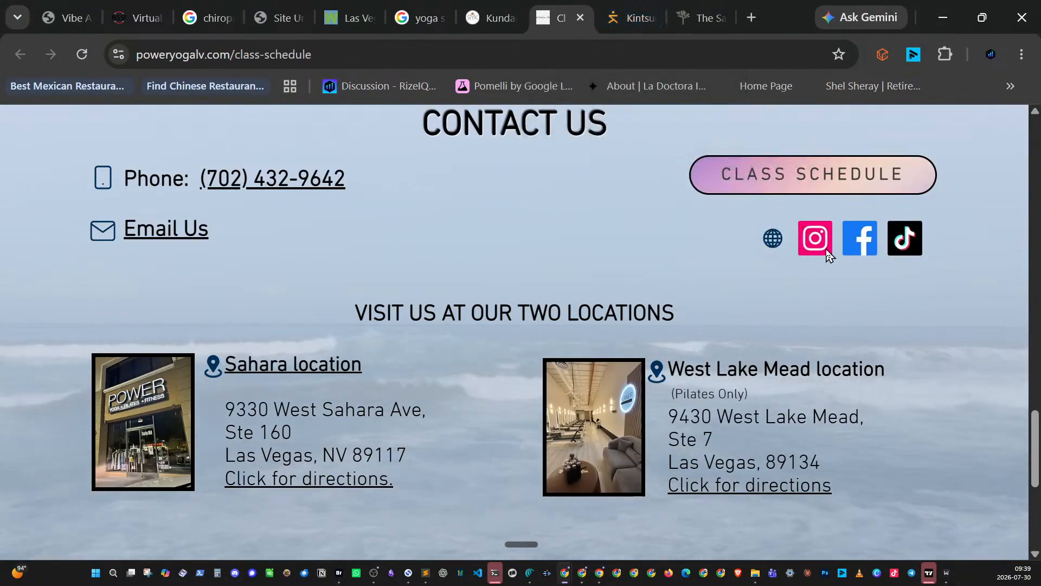
scroll(877, 297, "down", 5)
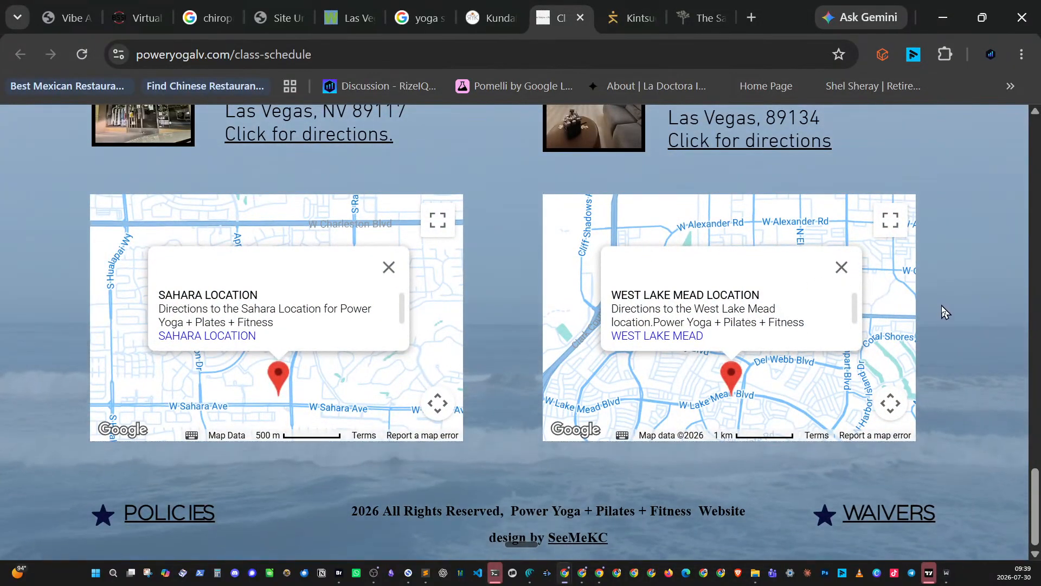
scroll(941, 306, "up", 20)
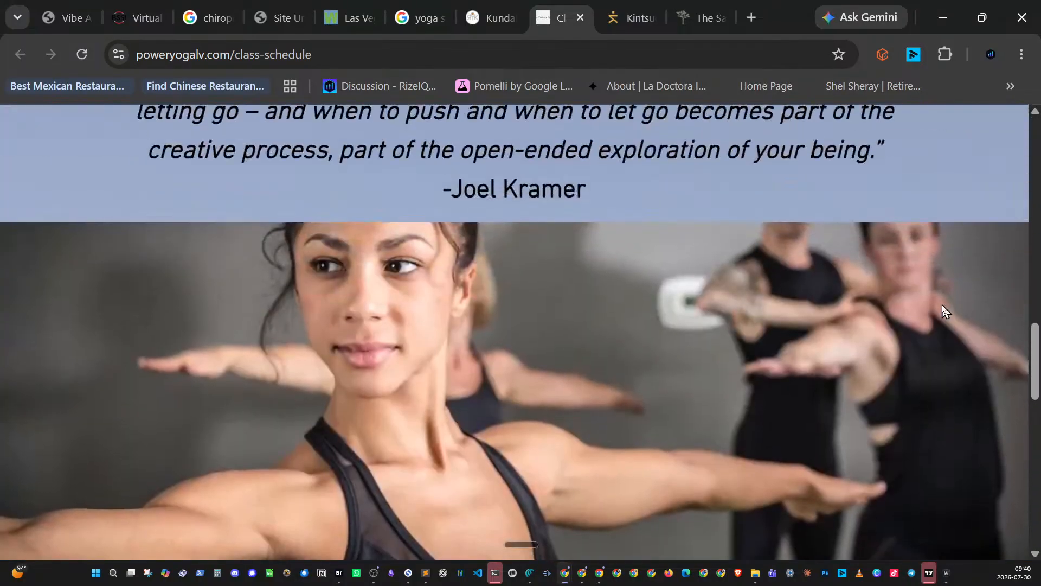
scroll(942, 306, "up", 4)
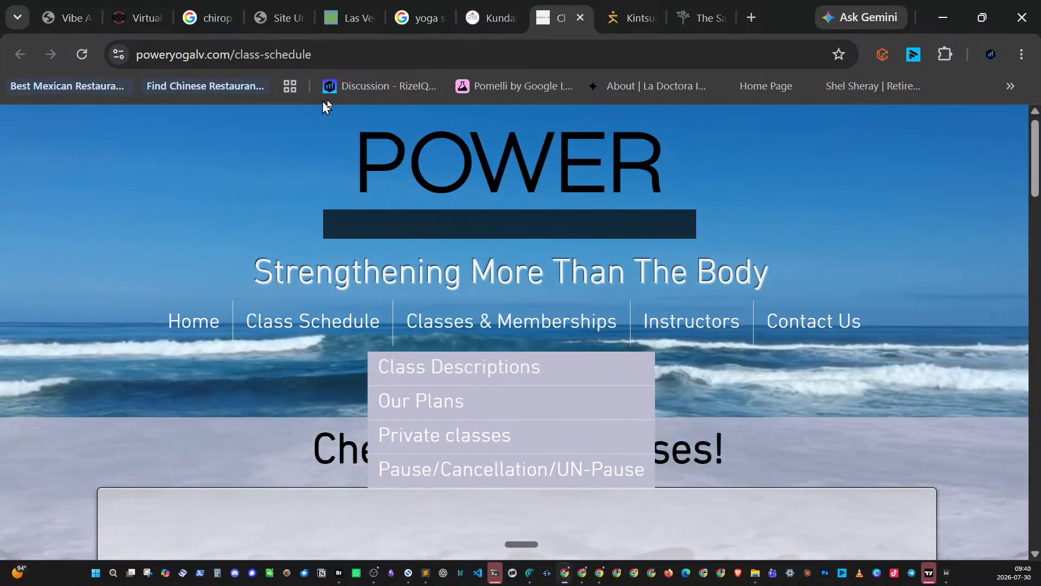
- Load the Power Yoga homepage by removing "class-schedule" from the address, and copy the homepage URL
left_click(326, 53)
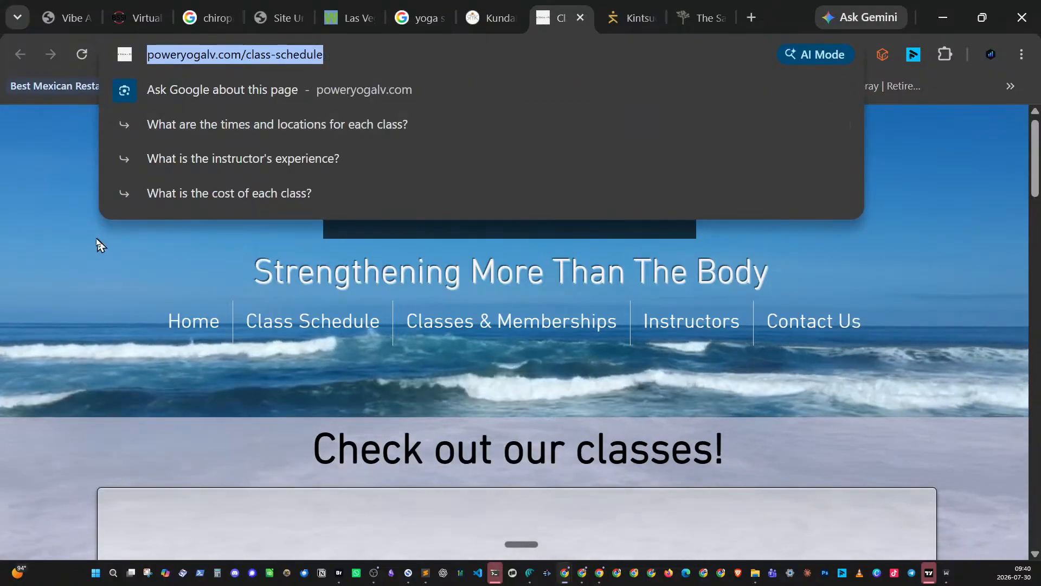
left_click(50, 163)
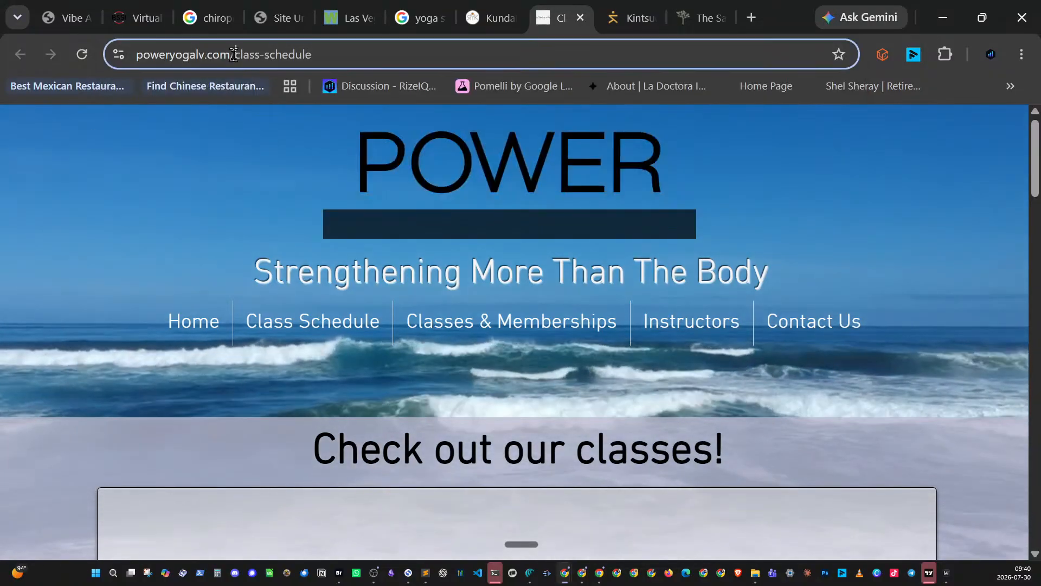
left_click_drag(230, 55, 414, 69)
key("BackSpace")
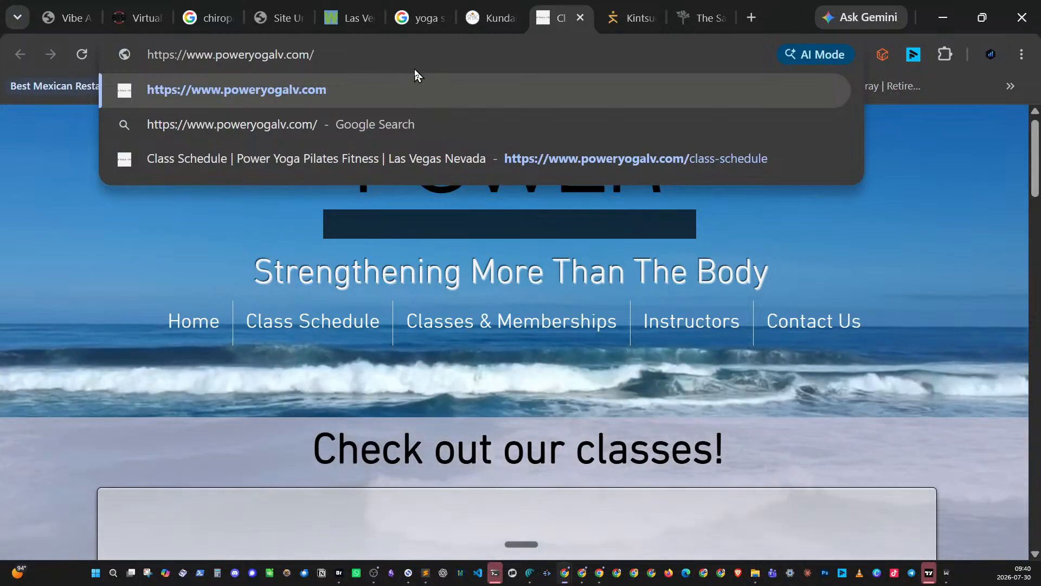
key("Return")
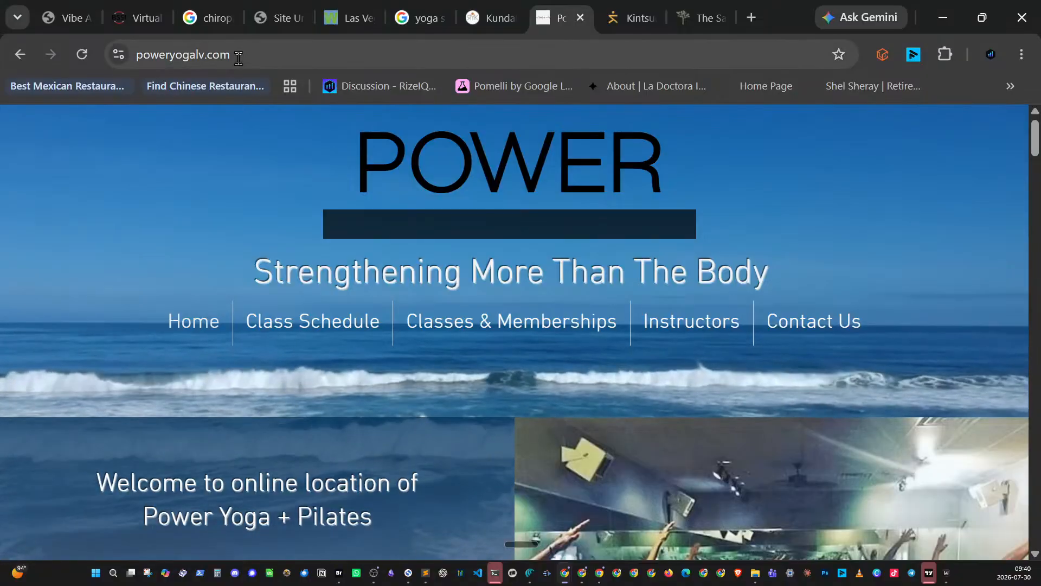
left_click(238, 57)
key("ctrl+c")
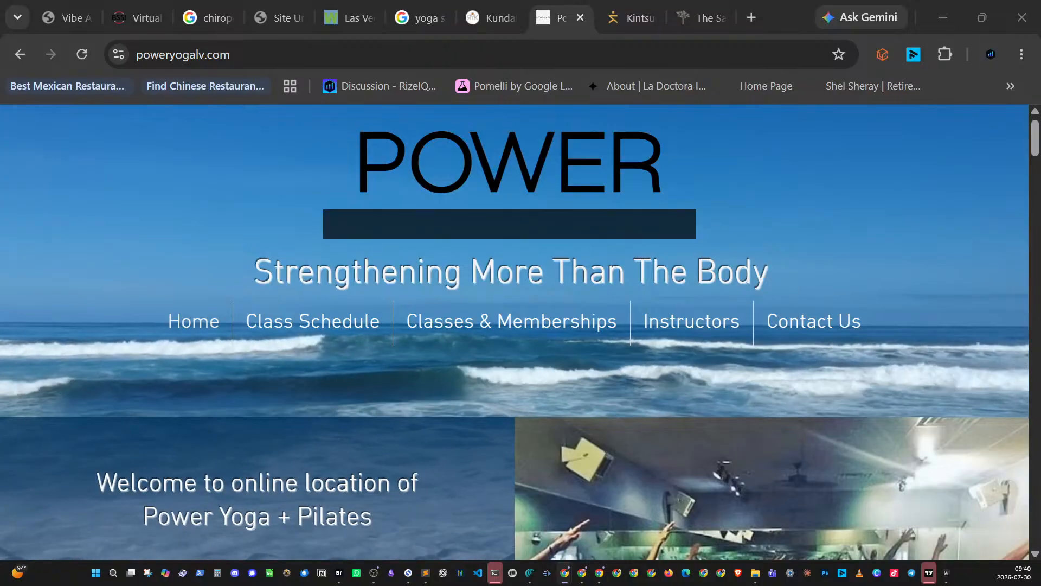
left_click_drag(0, 255, 384, 224)
double_click(537, 226)
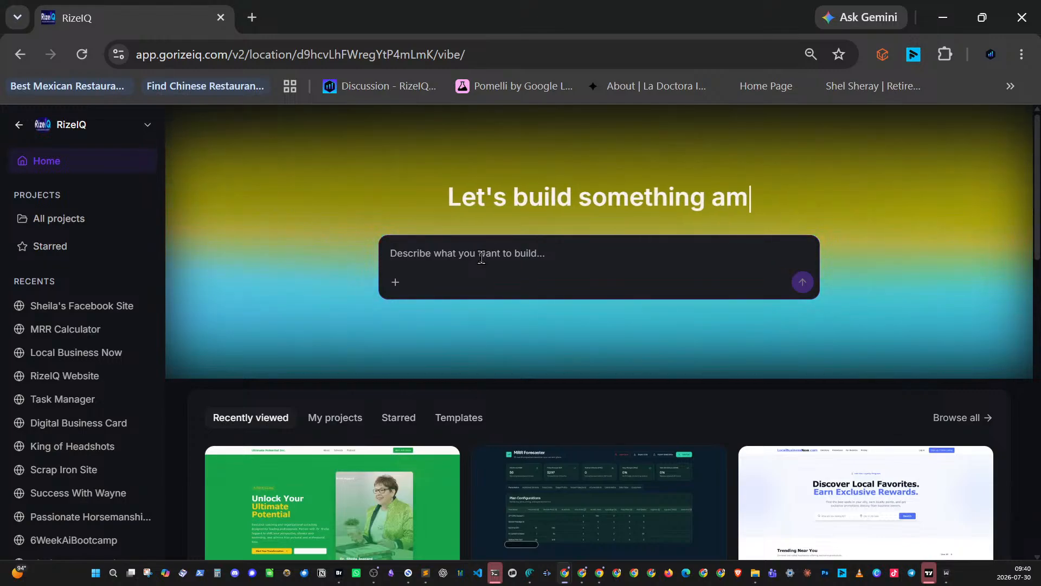
left_click(465, 258)
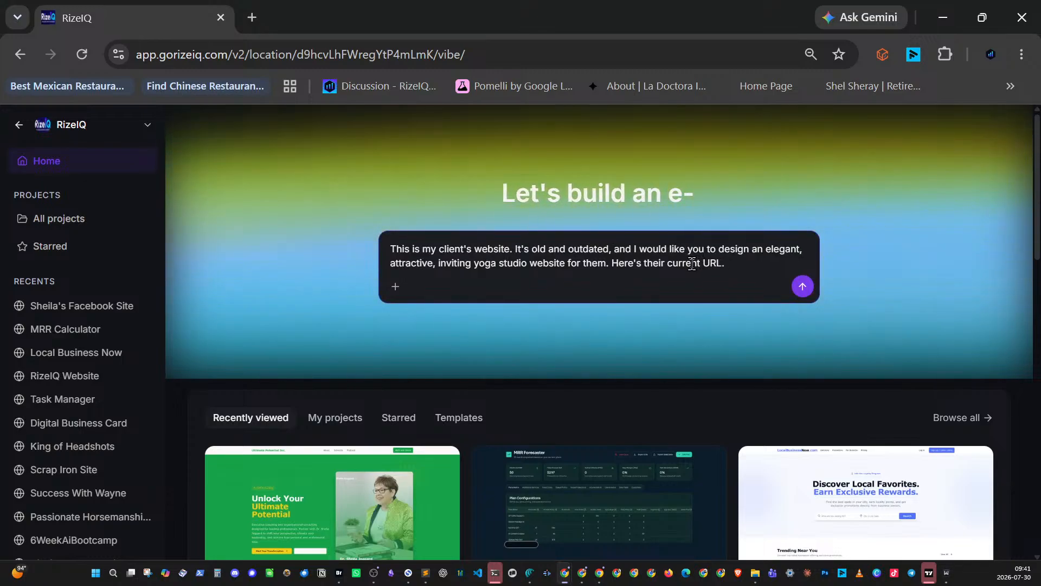
key("ctrl+v")
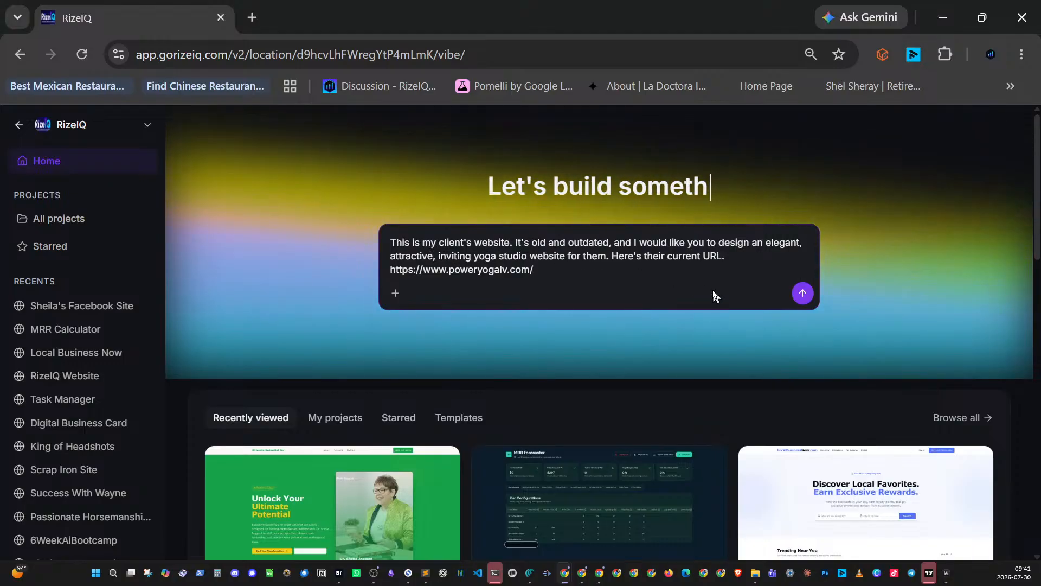
left_click(802, 294)
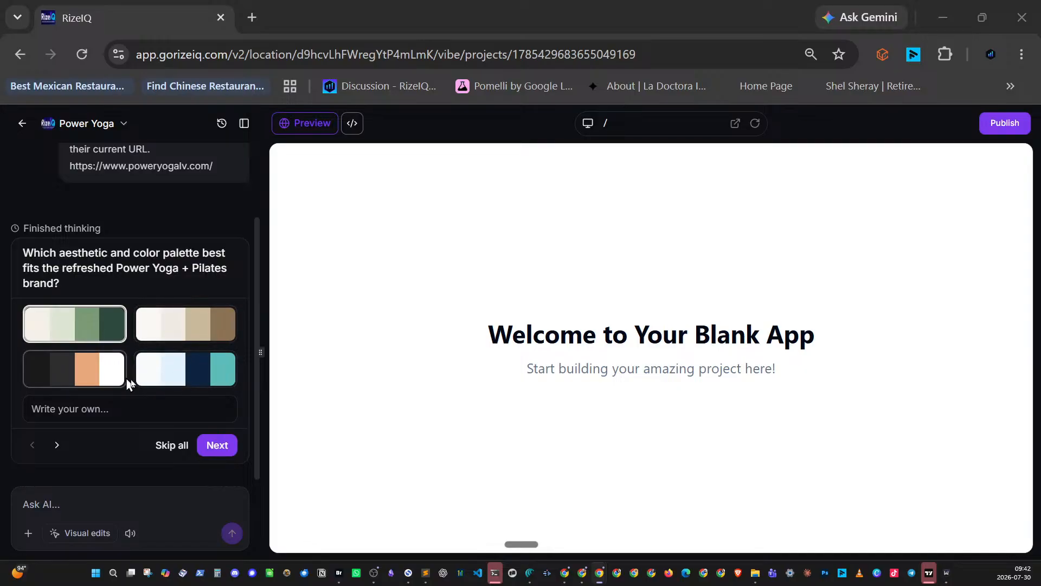
- Choose the white, pale blue, navy and teal palette and the Syne with Plus Jakarta Sans typography pair
left_click(181, 377)
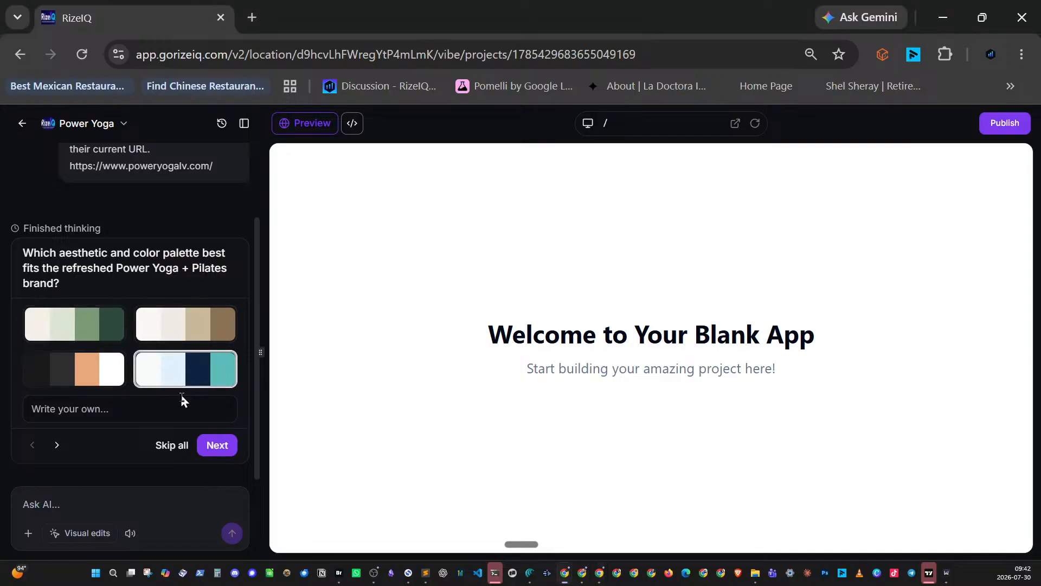
left_click(217, 447)
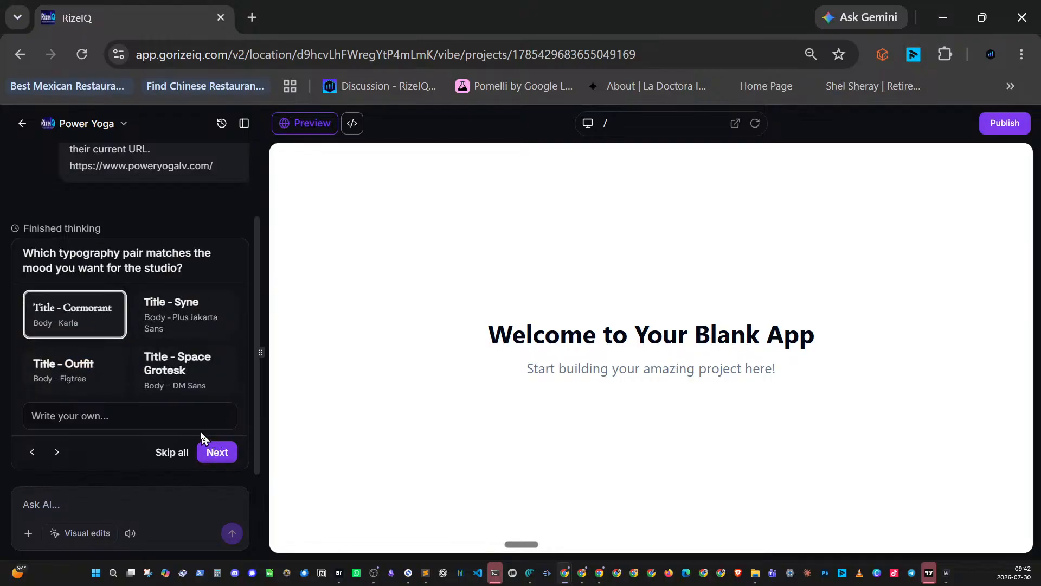
left_click(171, 315)
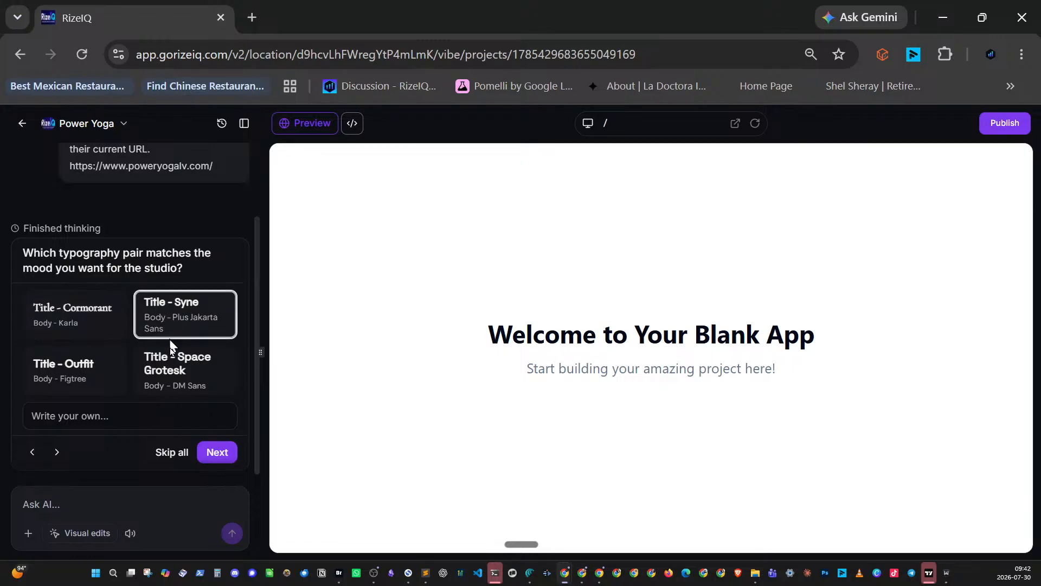
left_click(214, 456)
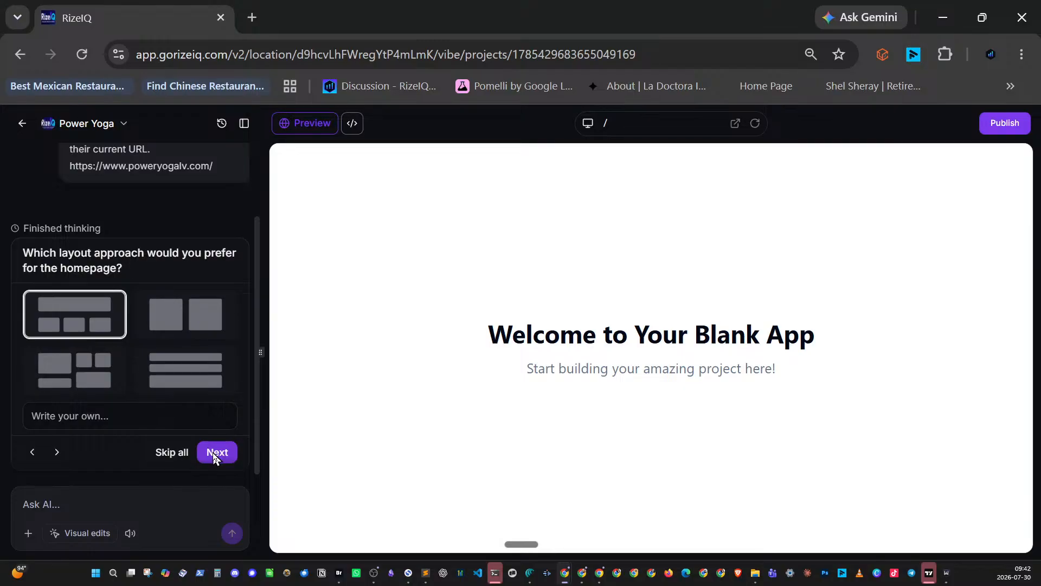
- Choose the Bento Grid homepage layout, keep Booking & Intro Specials as the visitor goal, and submit the reviewed answers
left_click(83, 375)
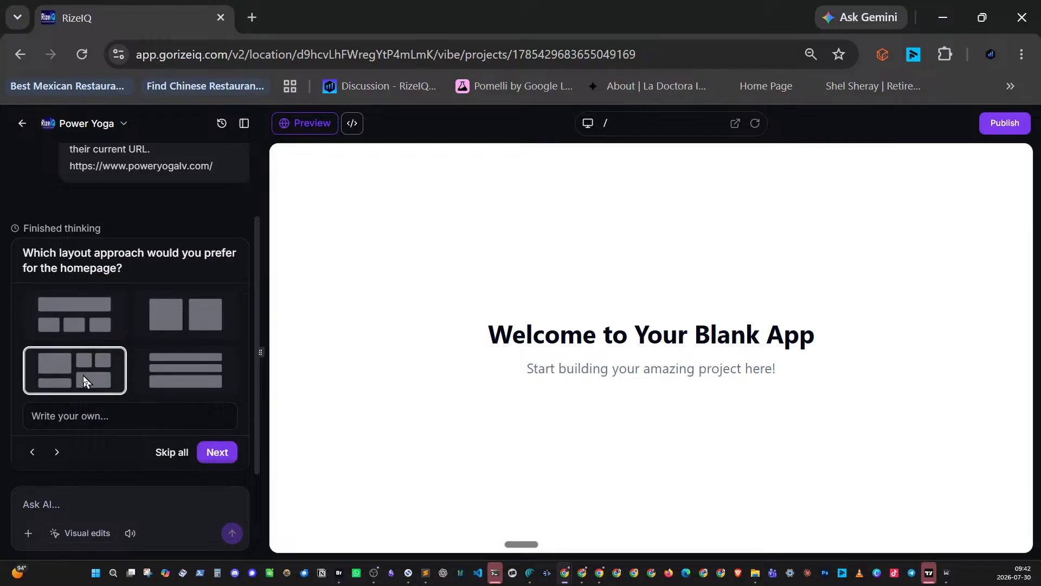
left_click(220, 453)
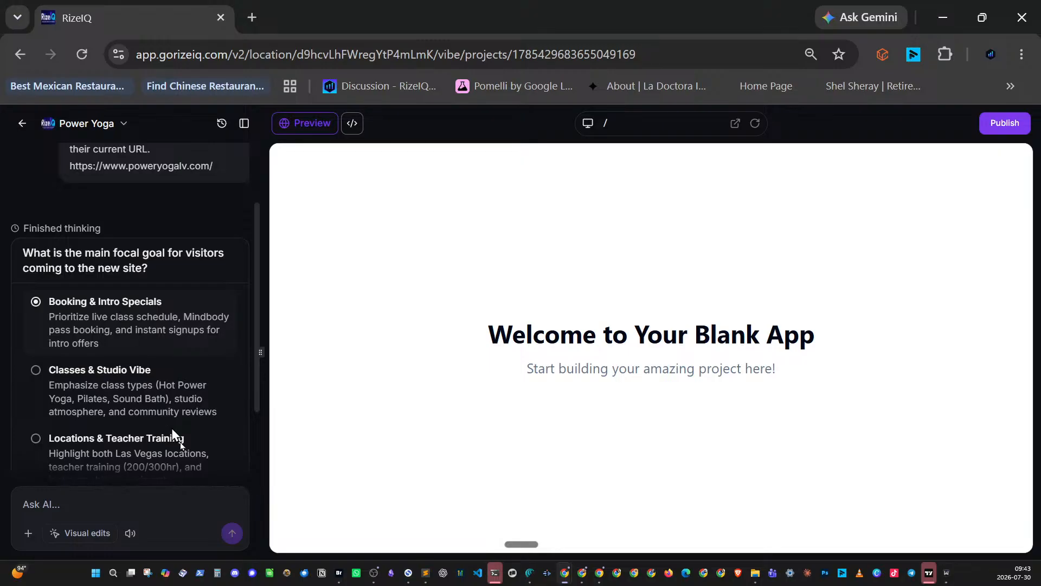
scroll(190, 434, "down", 2)
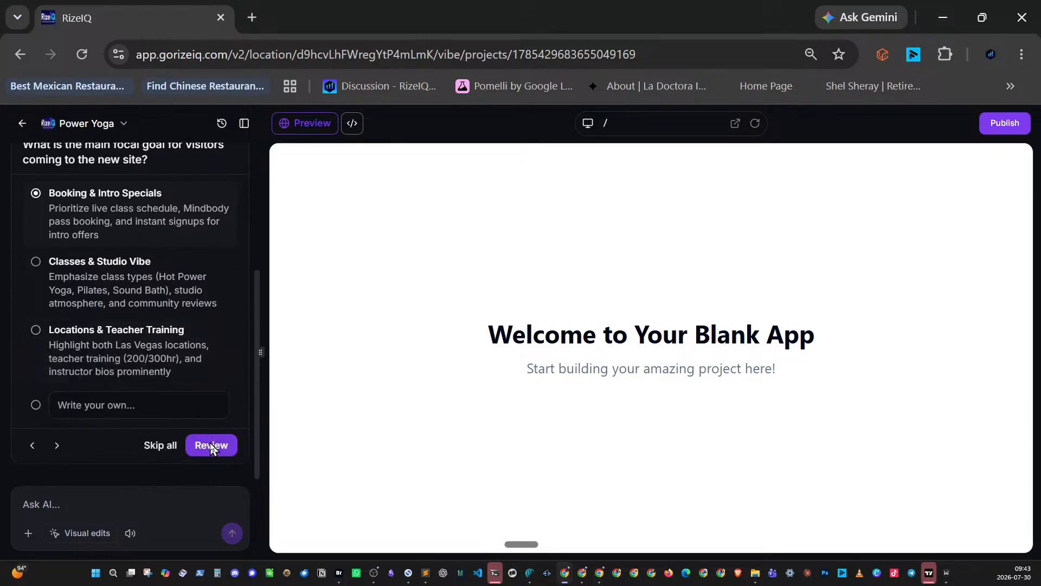
left_click(211, 446)
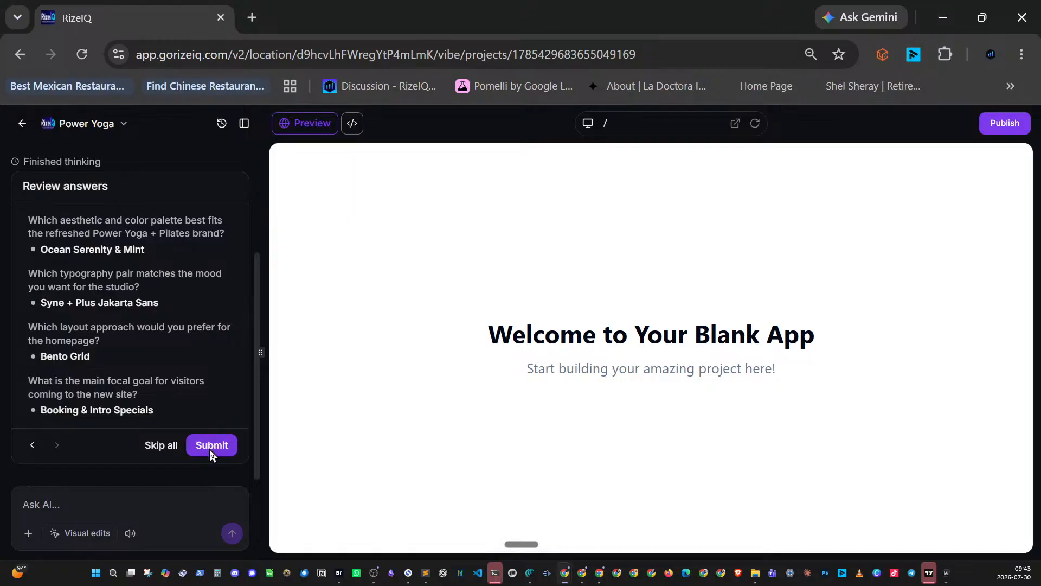
left_click(210, 446)
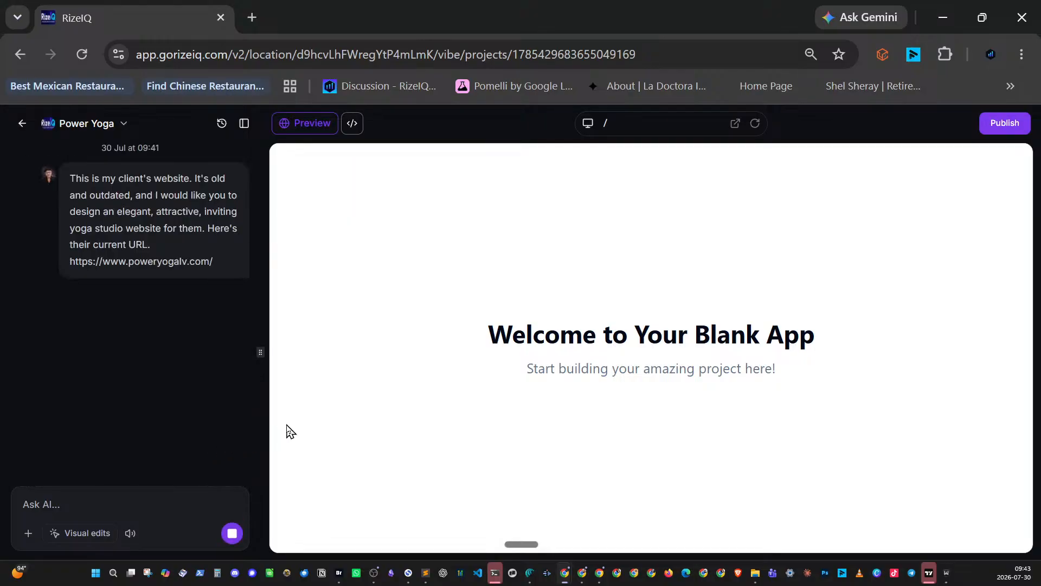
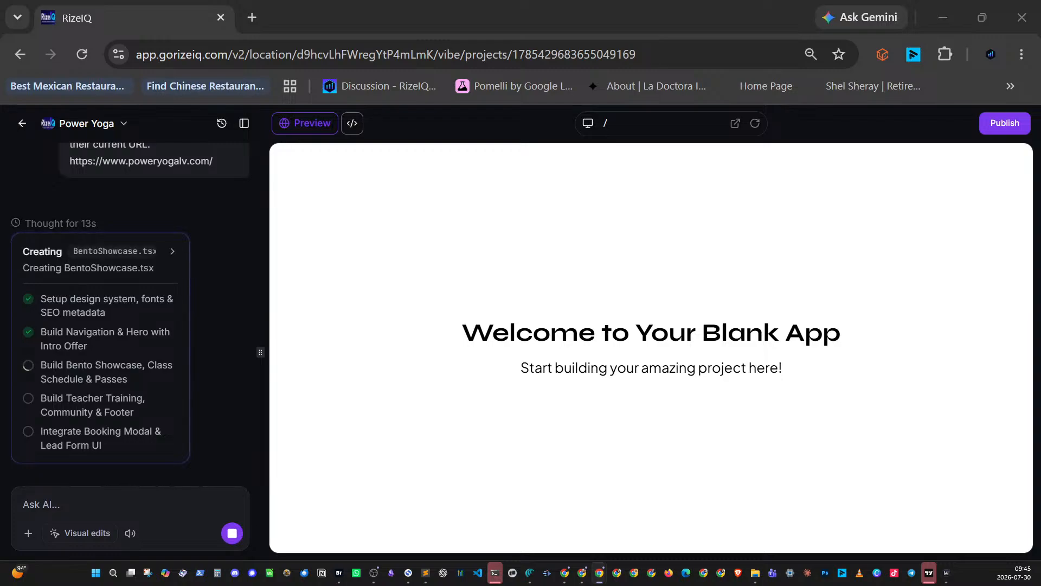
- Open community.gorizeiq.com in a new tab and view the RizeIQ Success Community's July 2026 events calendar
left_click(252, 17)
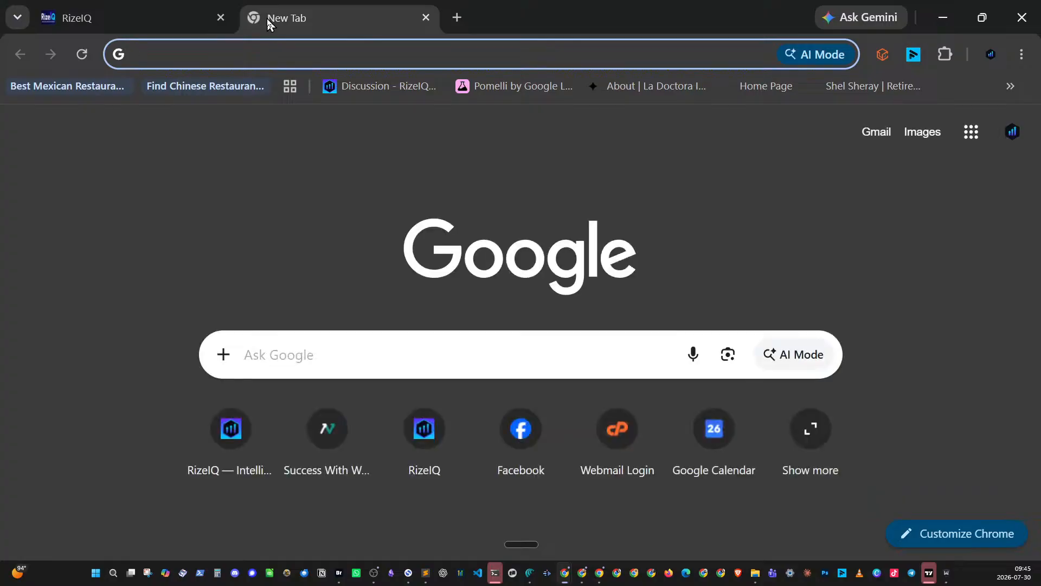
type("community.gorizeiq.com")
key("Return")
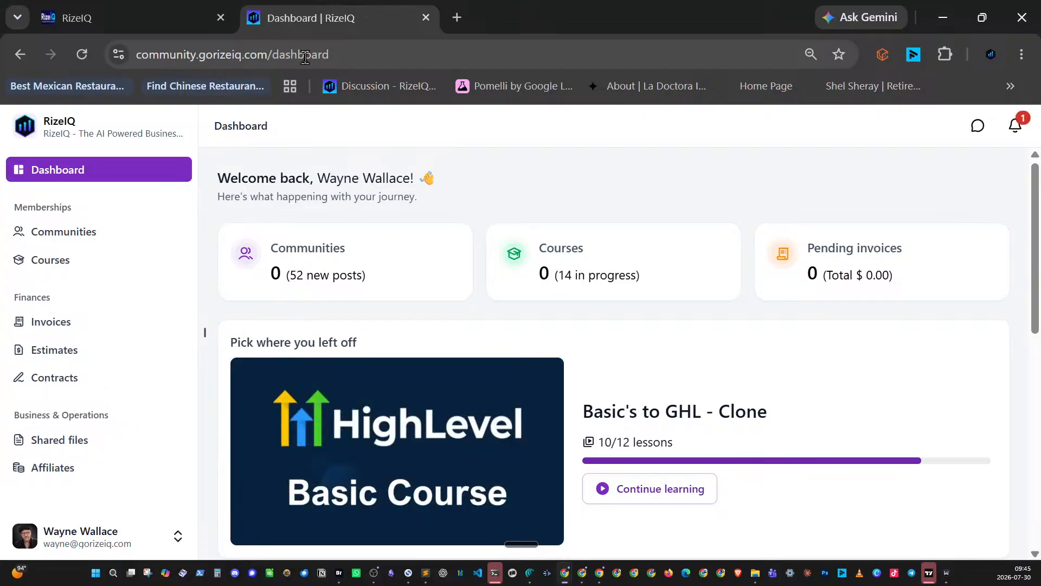
left_click(86, 234)
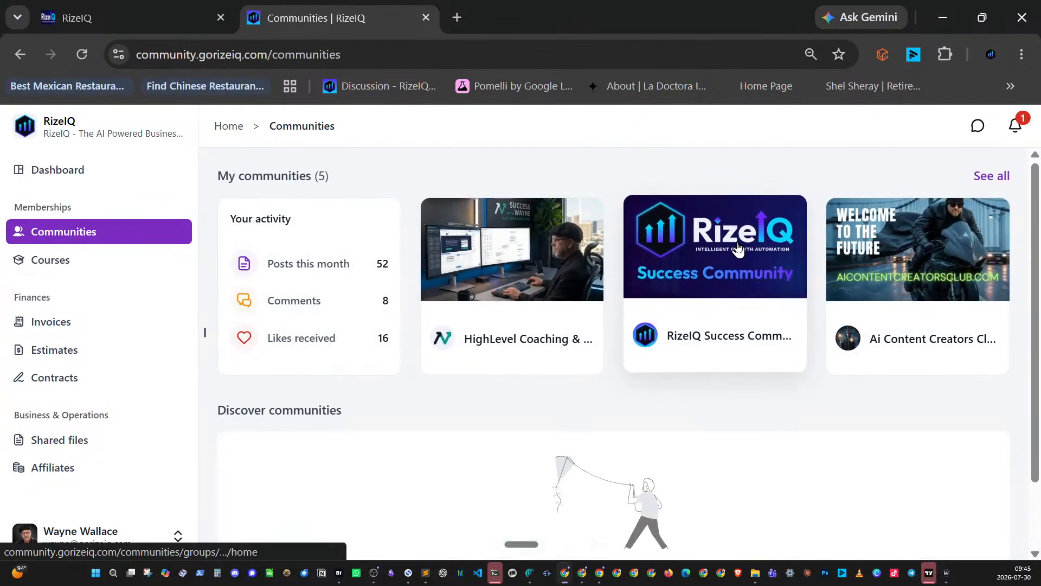
left_click(705, 272)
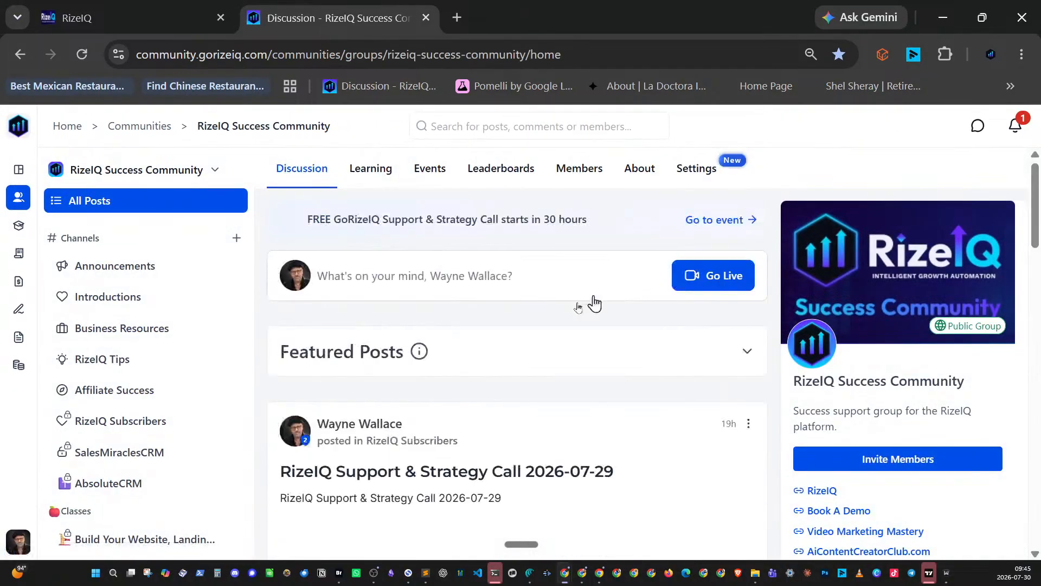
left_click(428, 181)
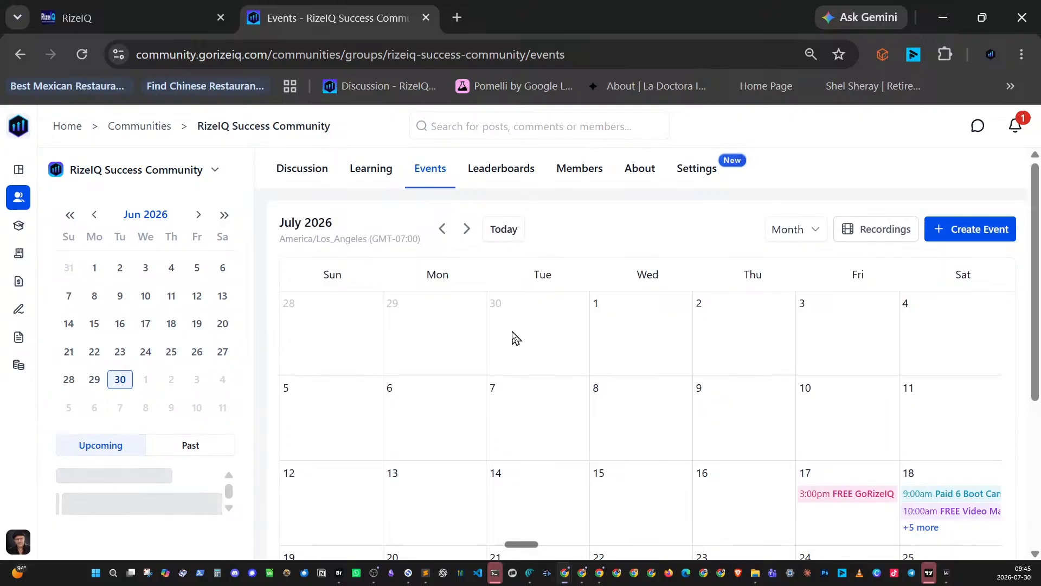
scroll(513, 338, "down", 5)
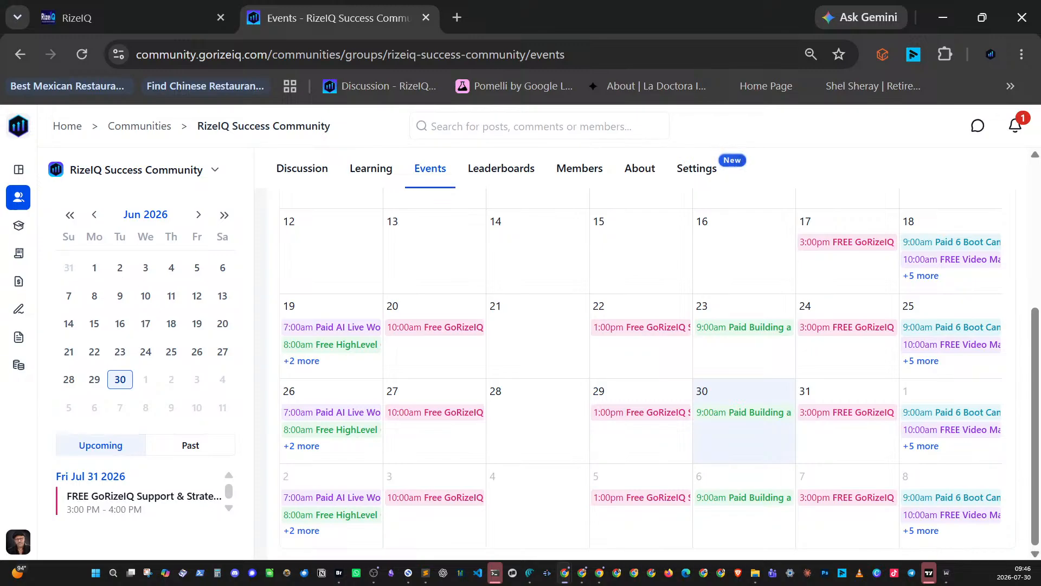
- Return to the Power Yoga project and open the generated site's preview in its own tab
left_click(158, 17)
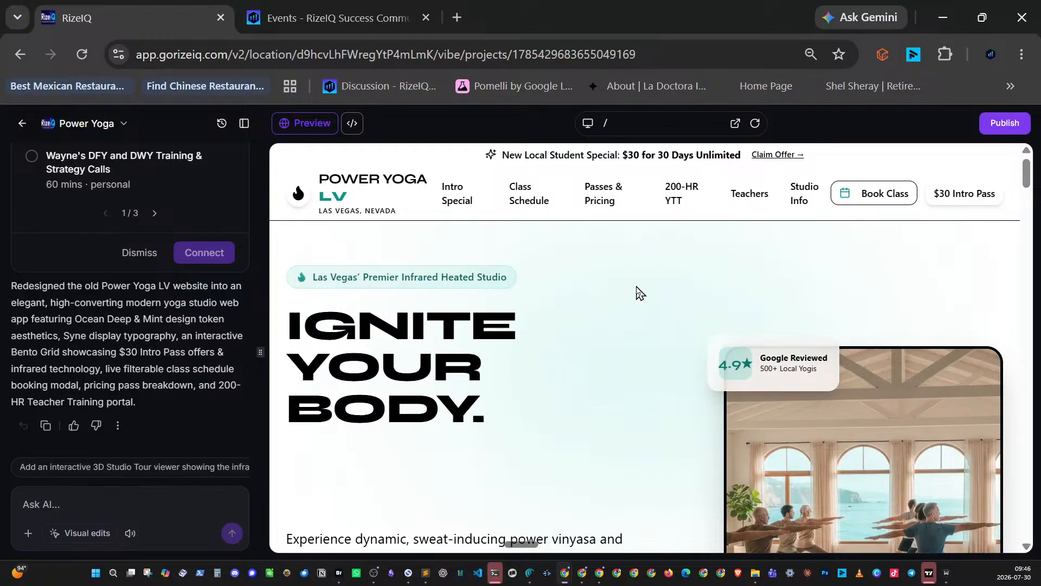
scroll(623, 289, "down", 3)
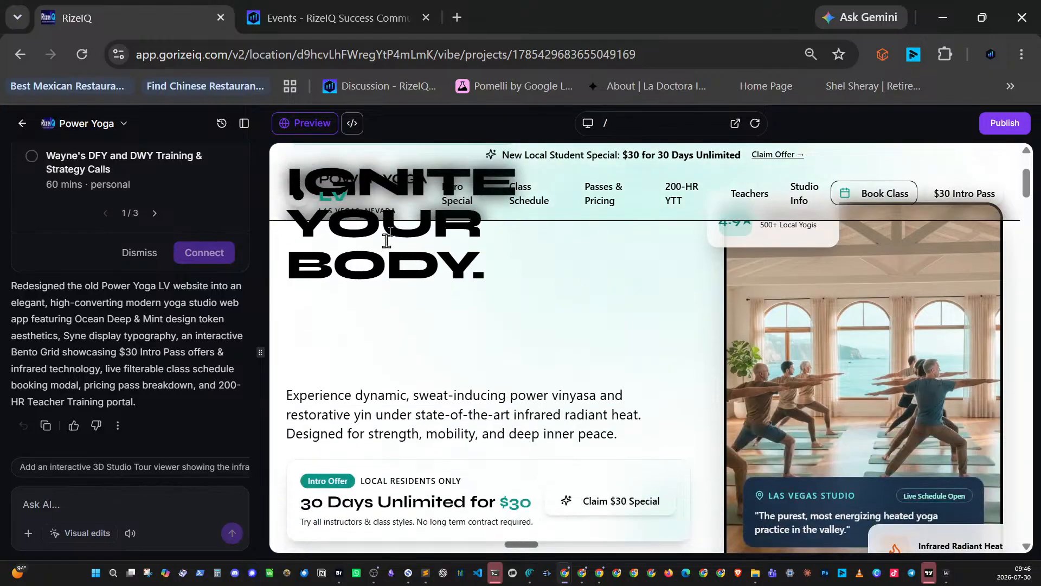
left_click(734, 123)
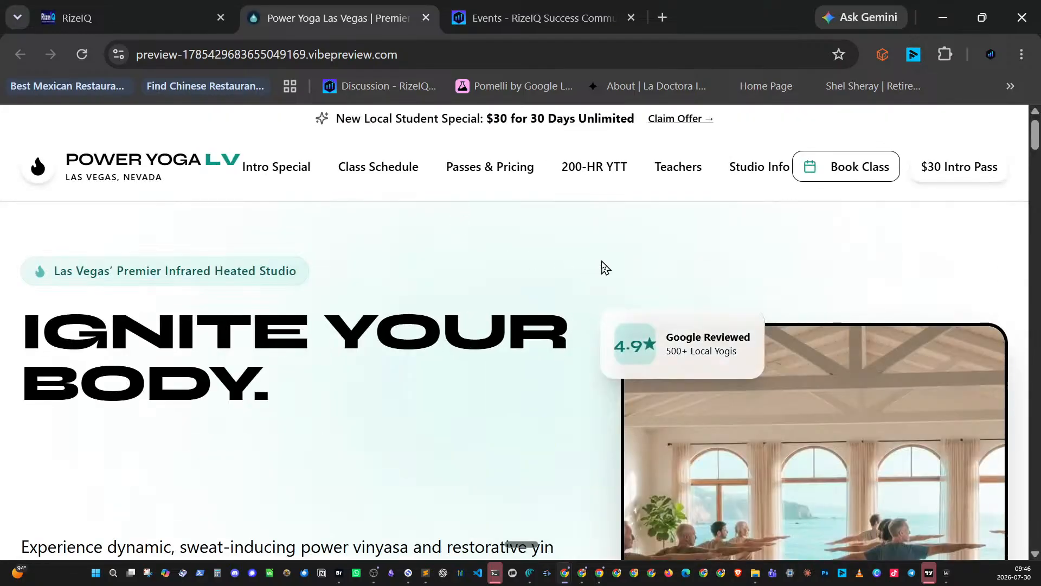
- Review the redesigned homepage preview from the hero and intro offer through the infrared heat section and the weekly class schedule
scroll(487, 256, "down", 6)
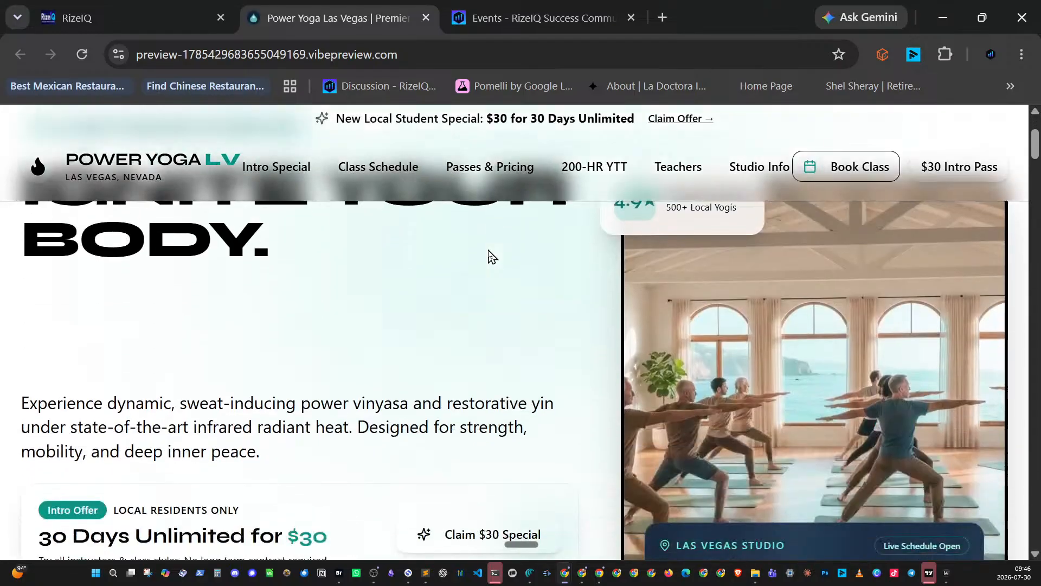
scroll(488, 249, "down", 3)
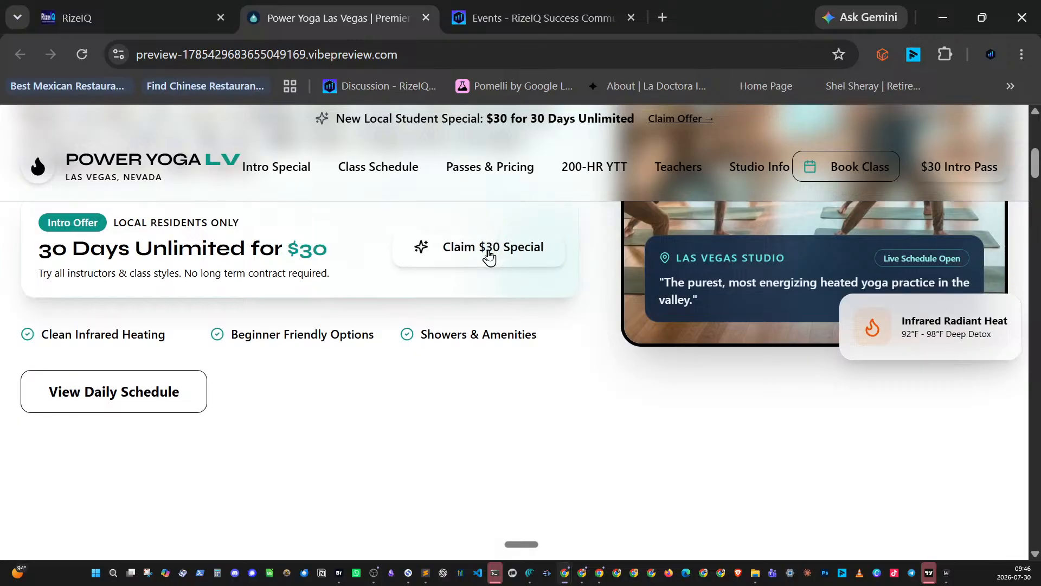
scroll(487, 256, "down", 10)
scroll(520, 257, "down", 12)
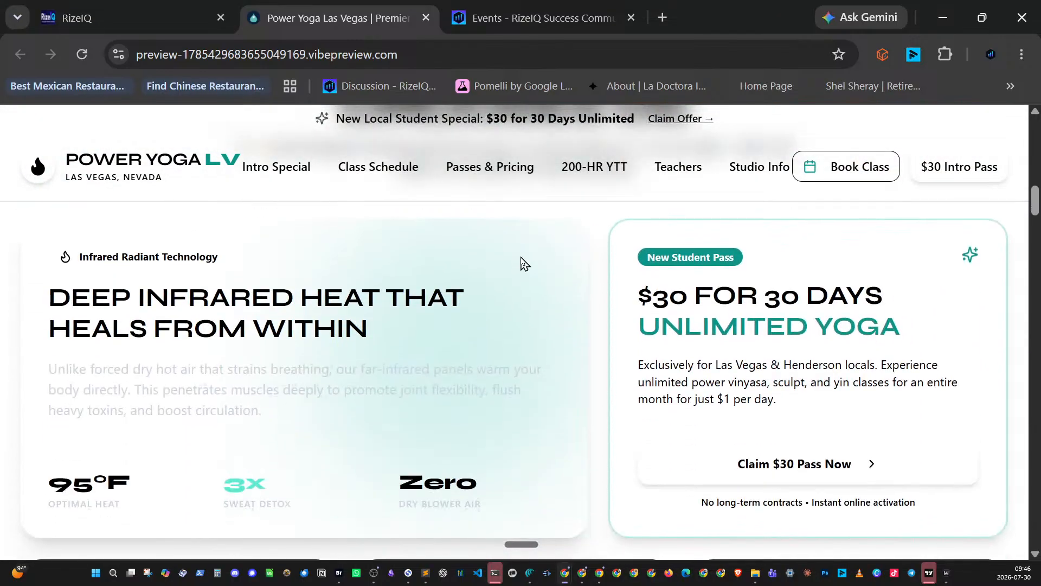
scroll(521, 260, "down", 3)
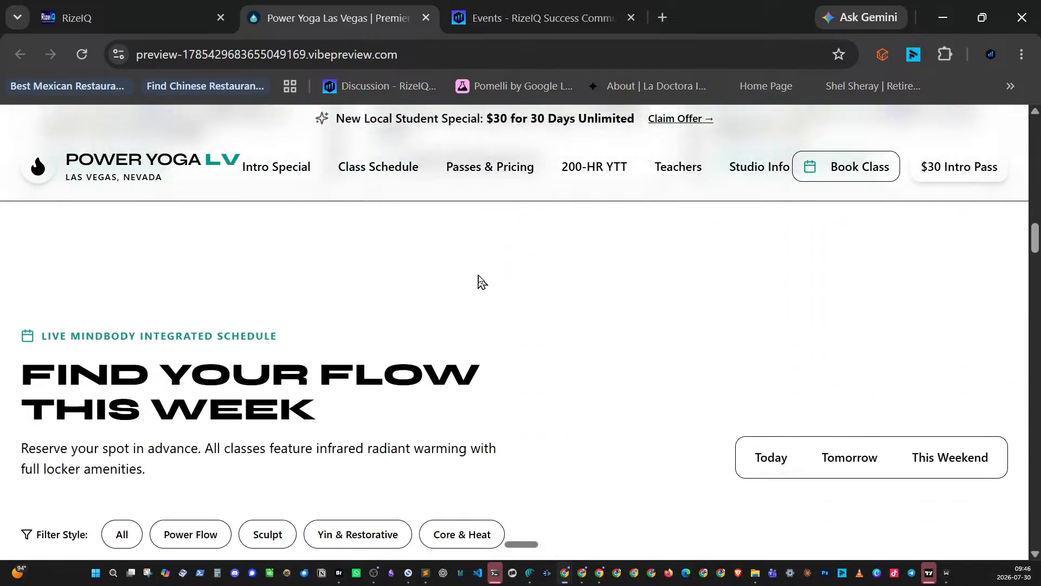
scroll(480, 281, "down", 3)
scroll(567, 295, "down", 6)
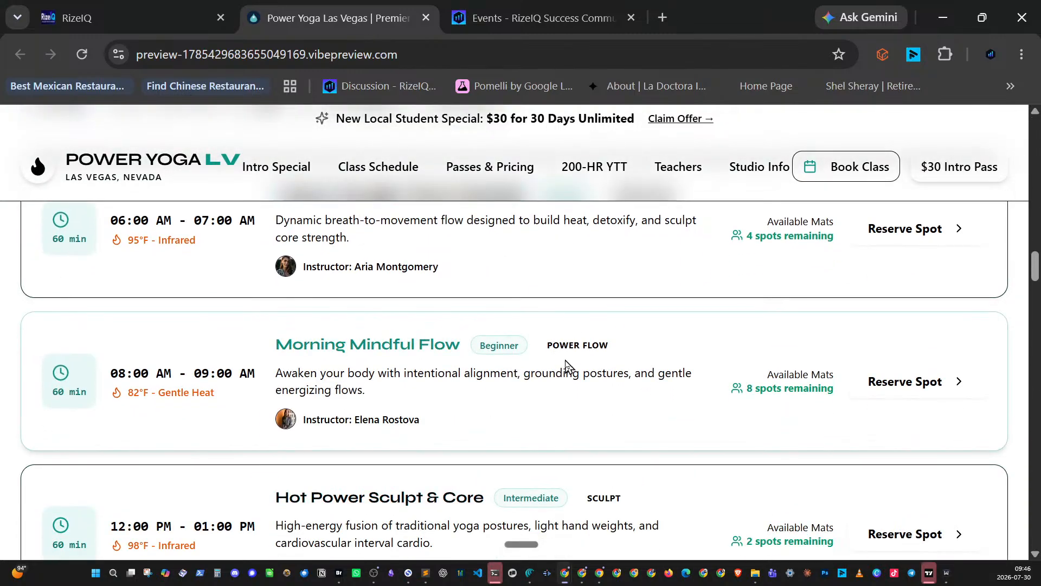
scroll(567, 360, "down", 9)
scroll(565, 364, "down", 3)
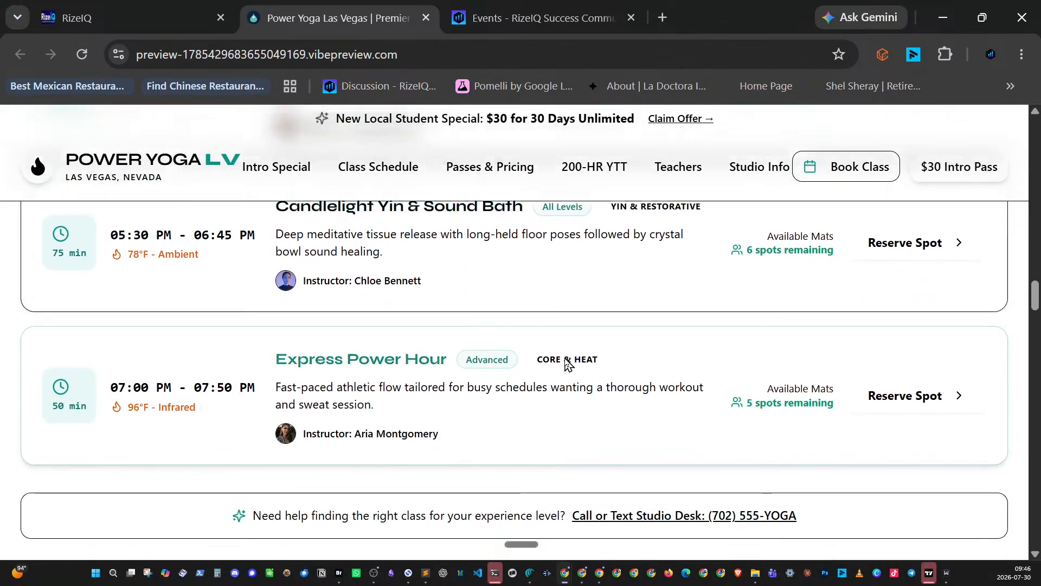
scroll(566, 363, "up", 8)
scroll(566, 364, "up", 20)
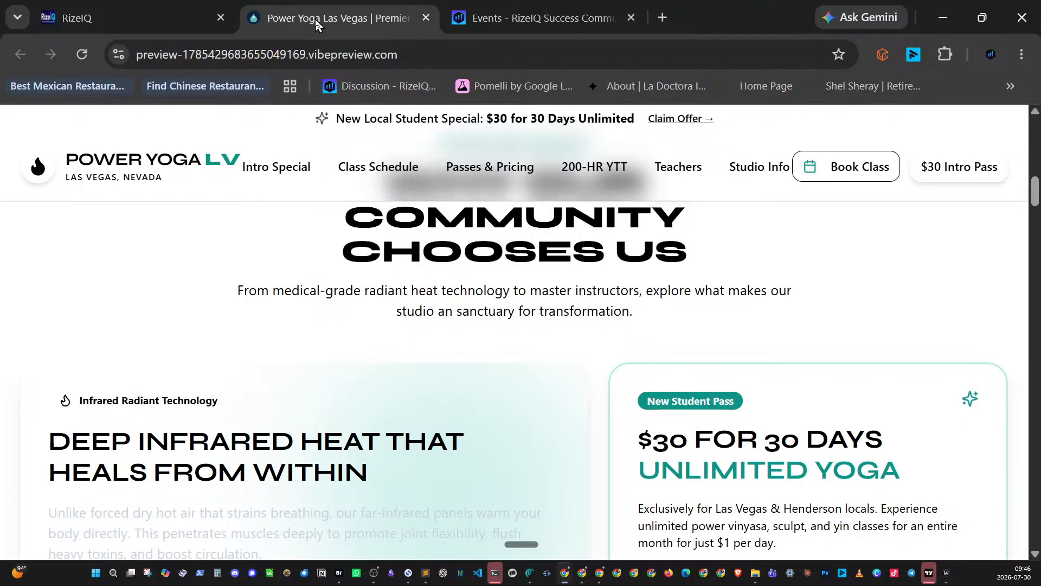
left_click(143, 16)
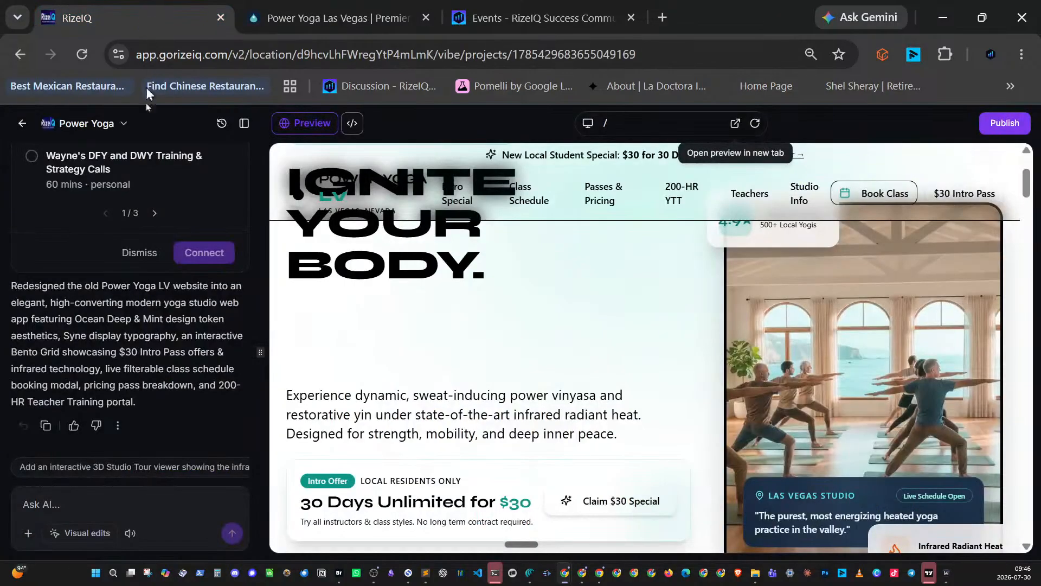
scroll(179, 200, "up", 10)
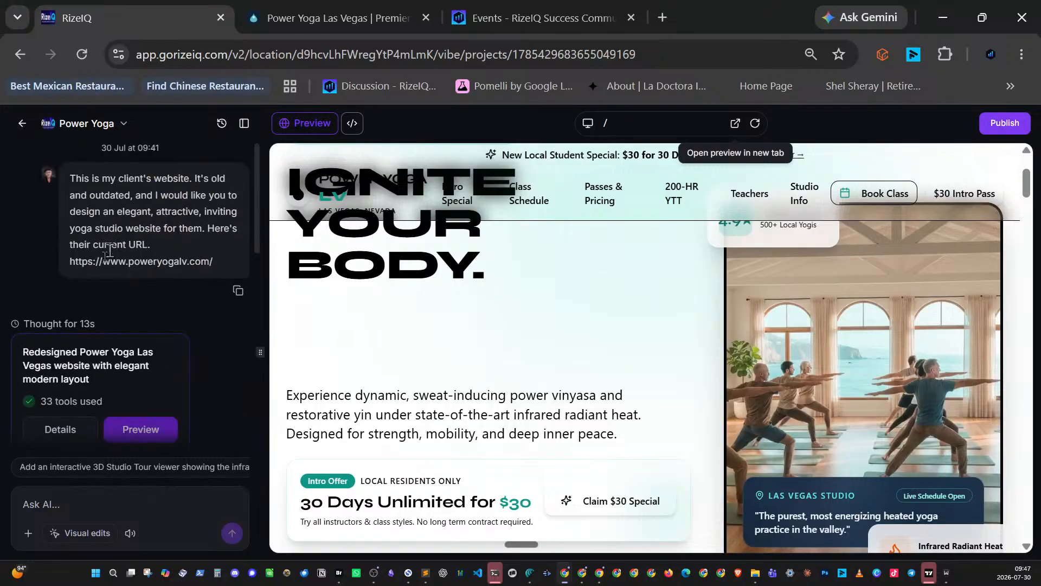
left_click_drag(70, 263, 211, 261)
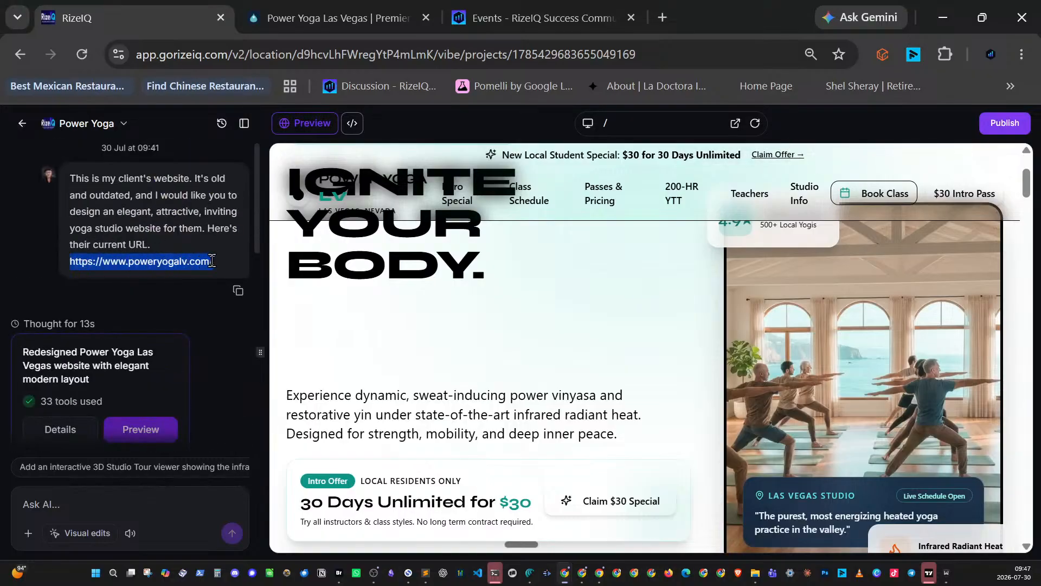
right_click(207, 260)
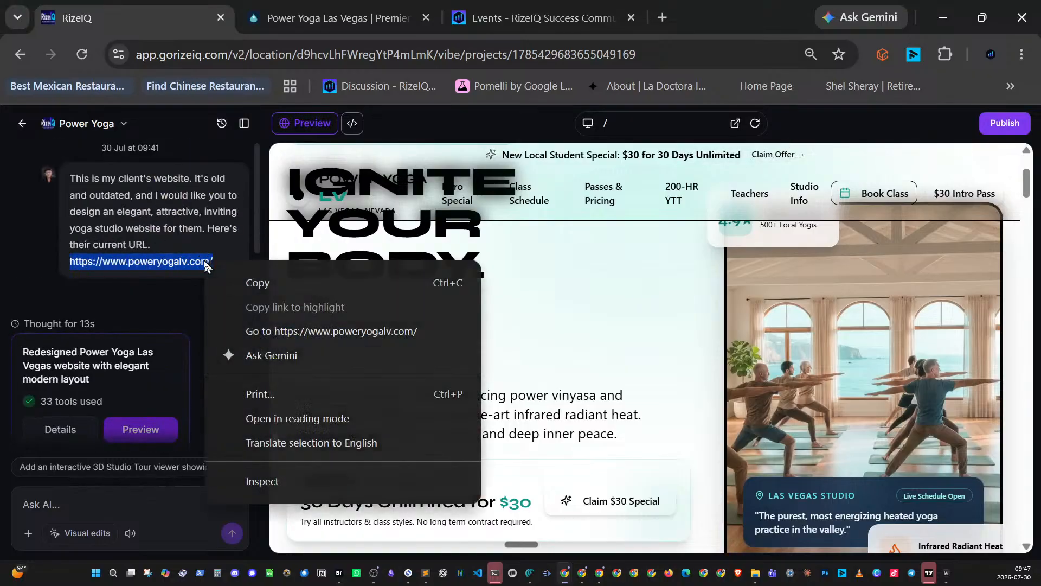
left_click(296, 331)
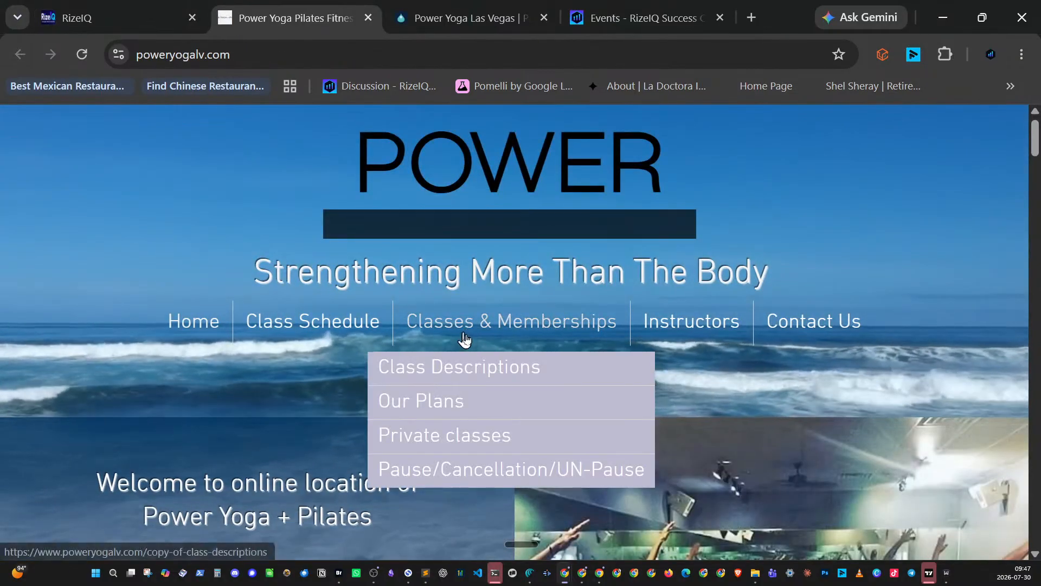
- Examine the studio's current homepage, including its navigation, welcome text, testimonials, announcements and yoga teacher training section
mouse_move(742, 347)
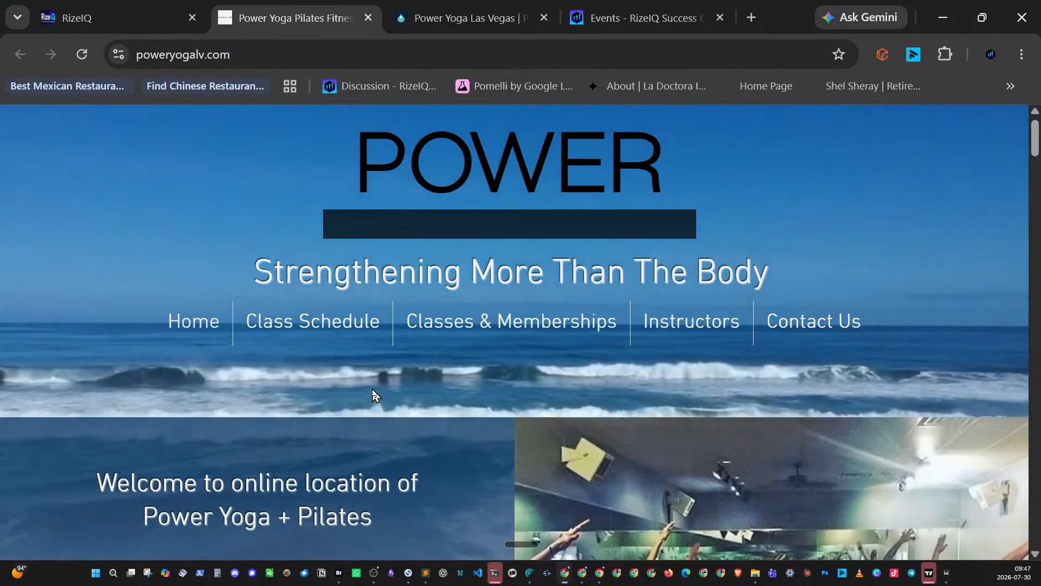
scroll(372, 388, "down", 2)
scroll(372, 387, "down", 3)
scroll(375, 388, "down", 3)
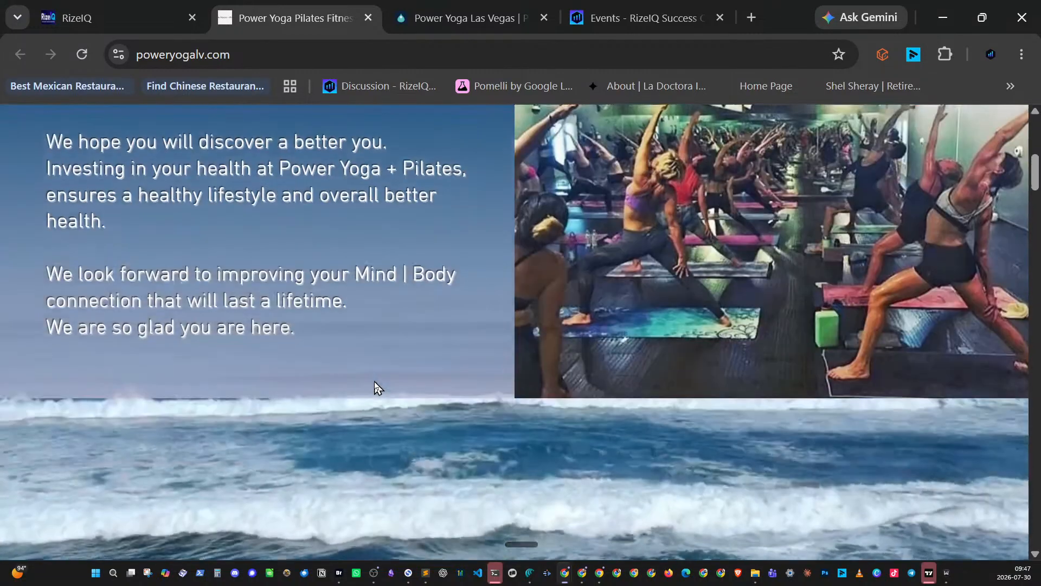
scroll(376, 388, "down", 8)
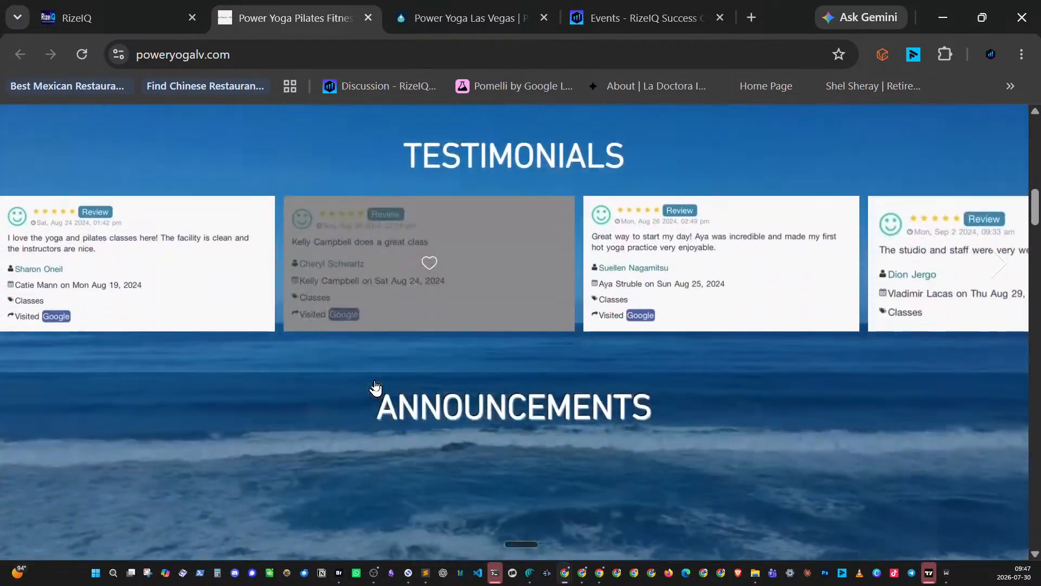
scroll(432, 394, "down", 15)
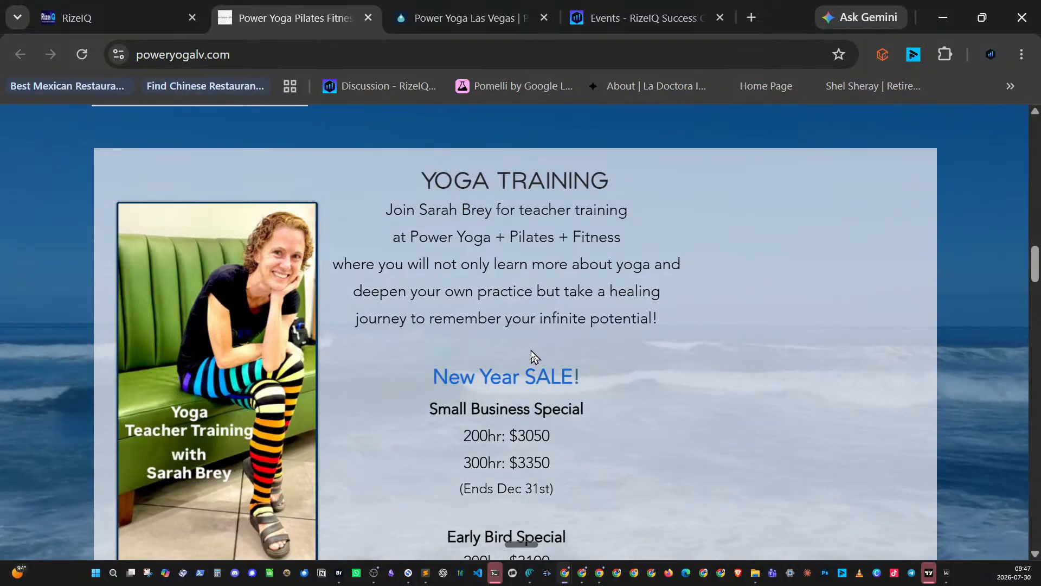
scroll(533, 356, "down", 5)
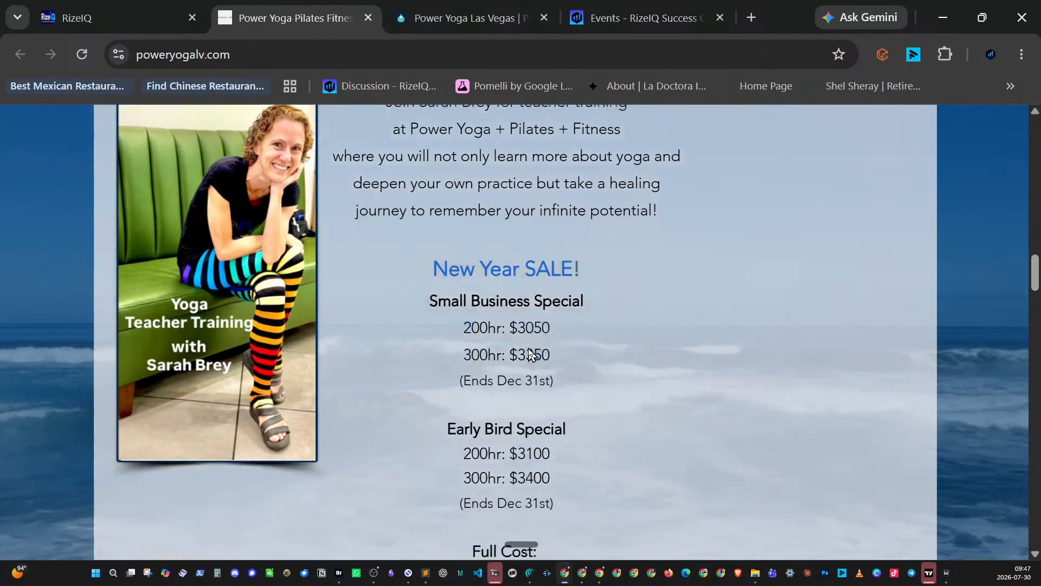
scroll(530, 355, "down", 12)
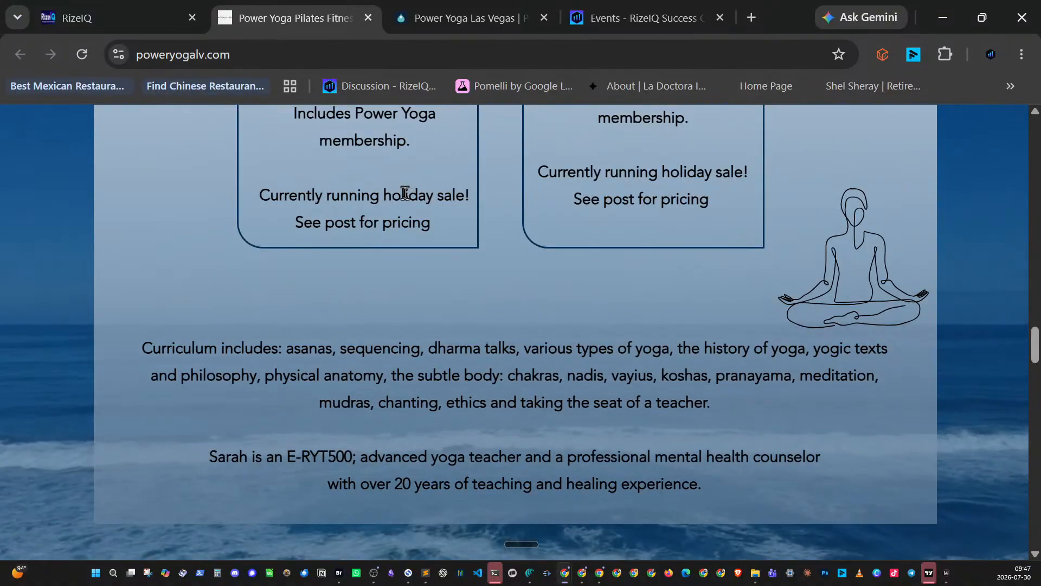
- Switch to the redesigned site's preview and go back up to its hero section to compare it with the old site
left_click(470, 21)
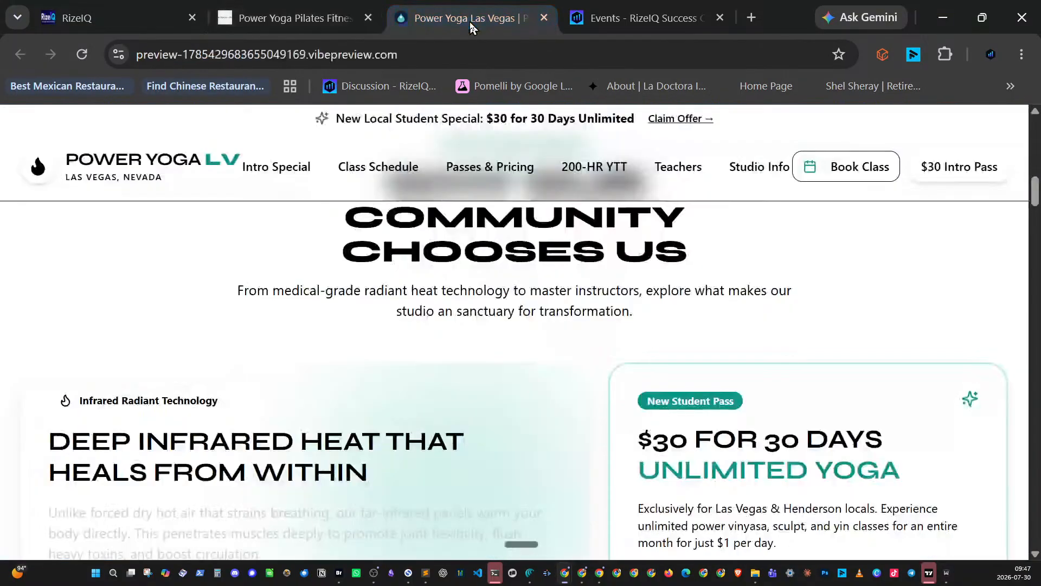
scroll(631, 248, "up", 8)
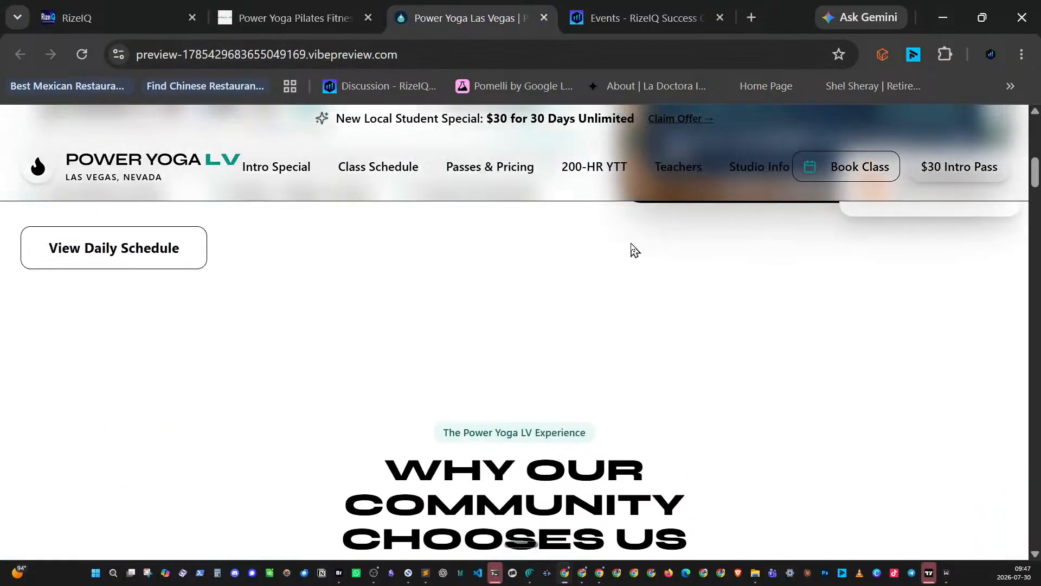
scroll(630, 247, "up", 6)
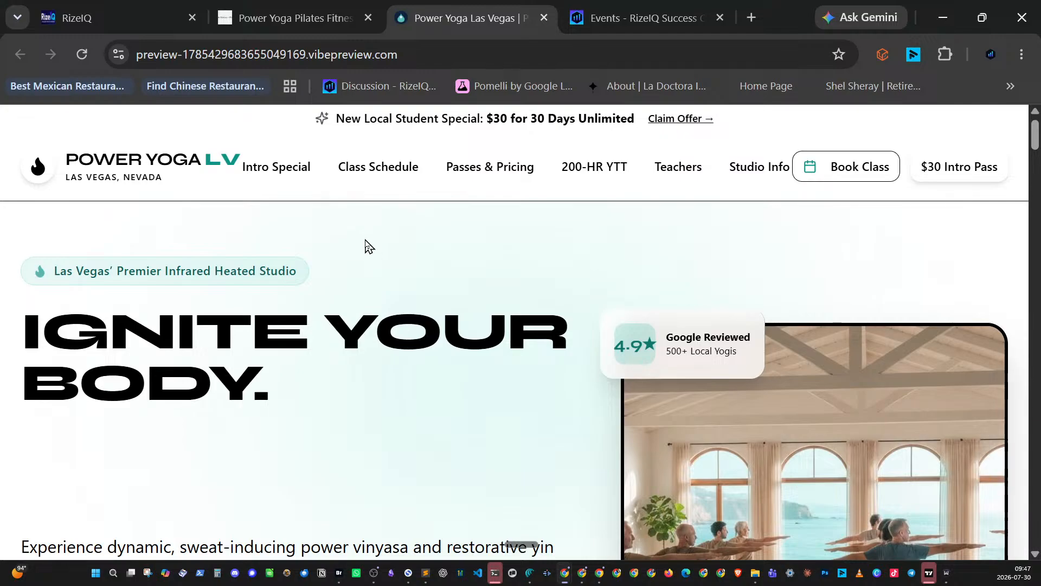
- In the Power Yoga project, dictate and send the AI request "Can you make the blue a more vibrant blue?"
left_click(112, 19)
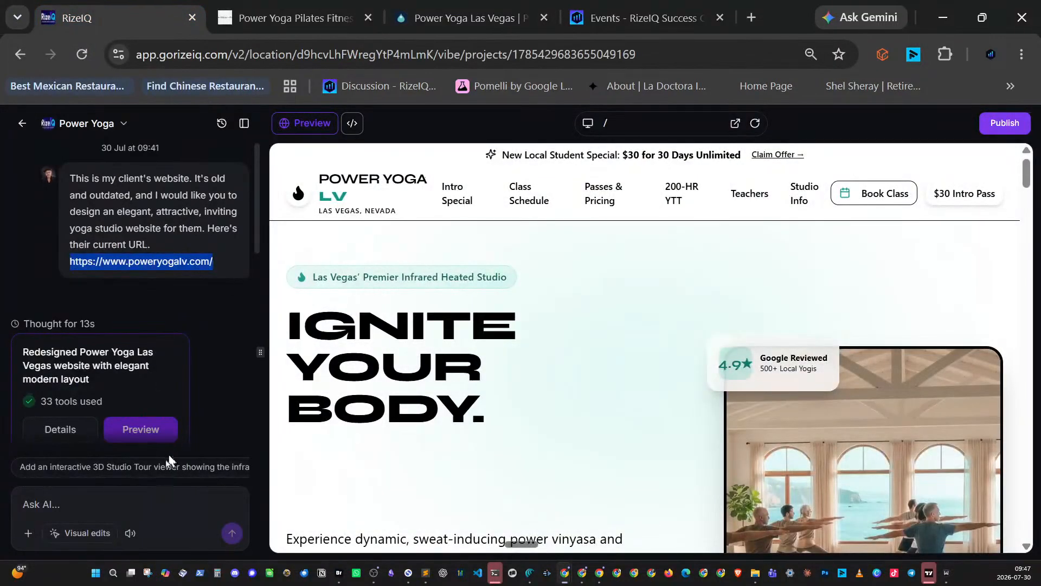
left_click(109, 499)
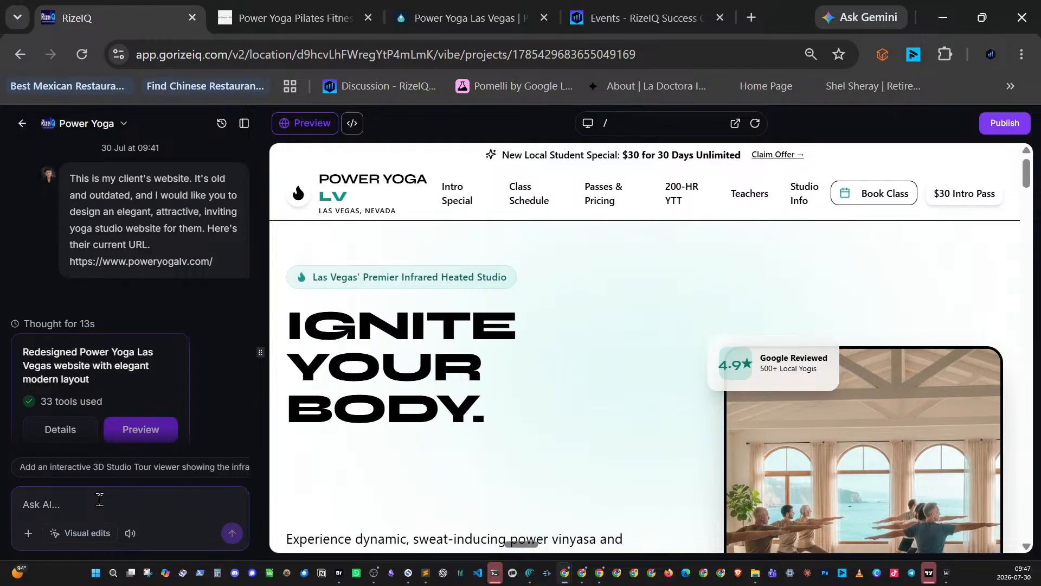
key("ctrl+super")
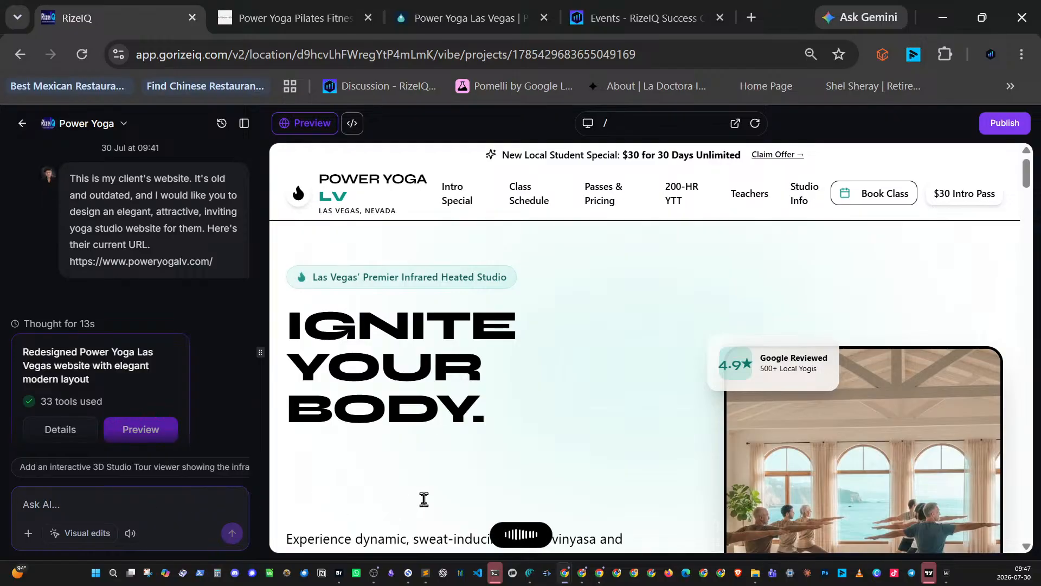
key("ctrl+super")
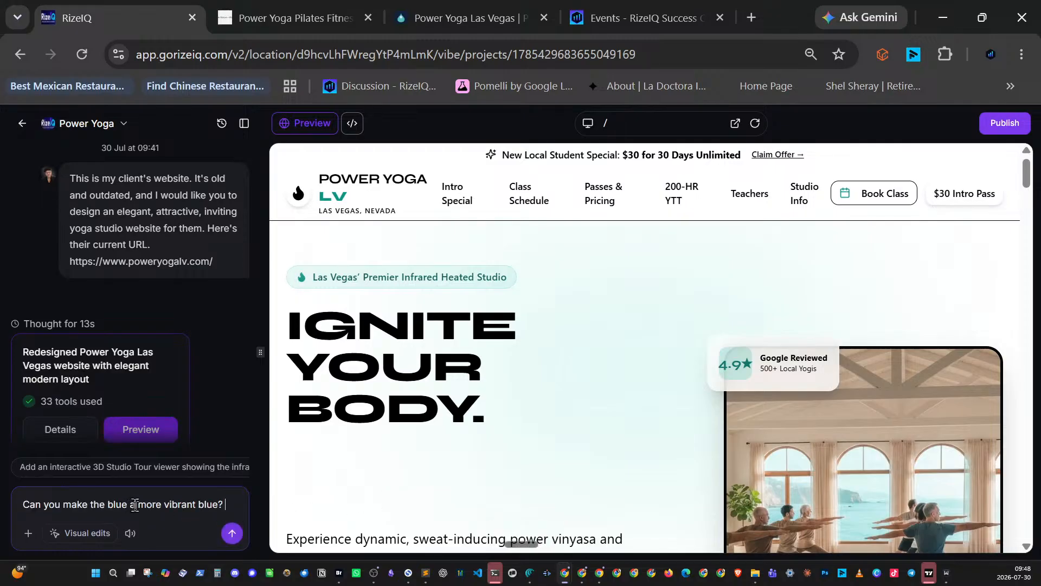
left_click(232, 533)
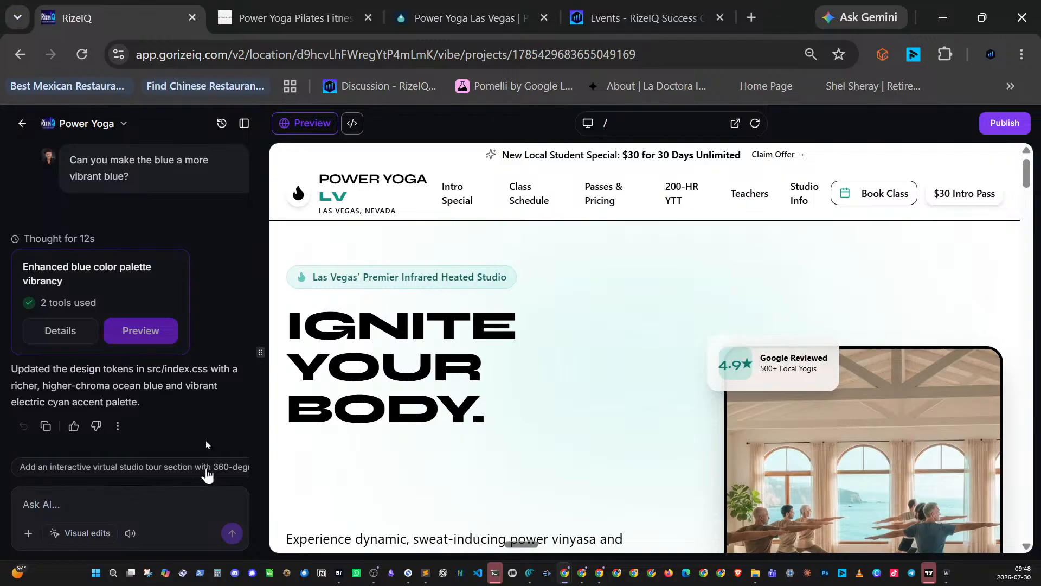
- Check the homepage colours in the builder's embedded preview after the blue palette update
scroll(591, 316, "down", 5)
scroll(591, 317, "down", 10)
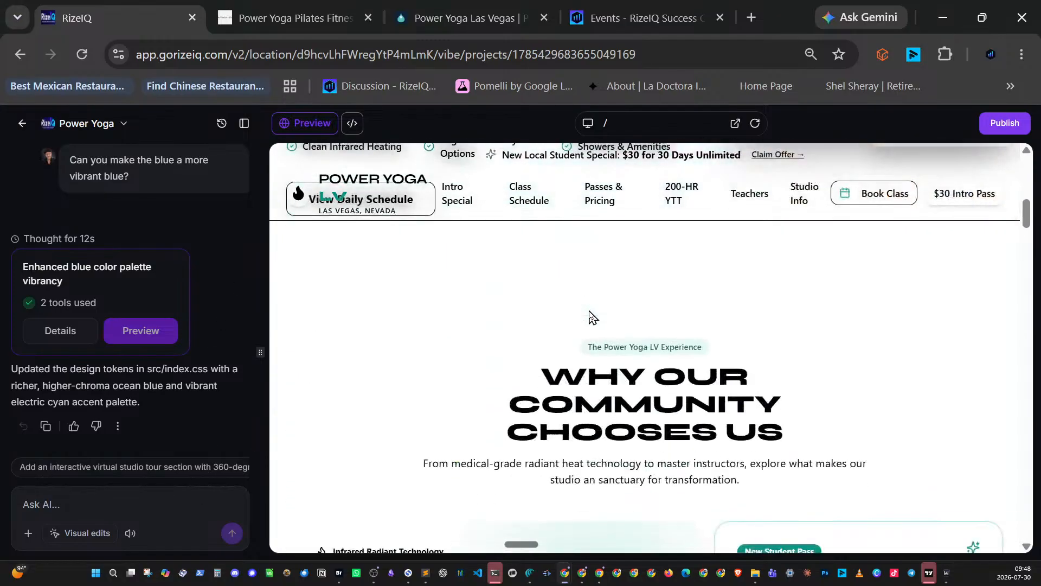
scroll(591, 313, "up", 5)
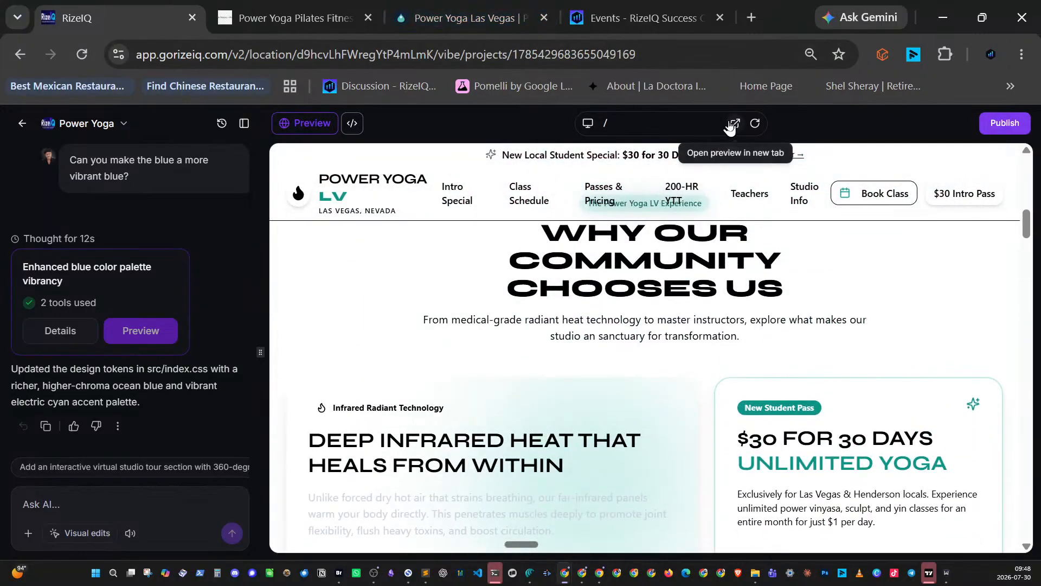
- Reload the standalone site preview and check the accent colours from the hero down to the class format and community cards
left_click(487, 21)
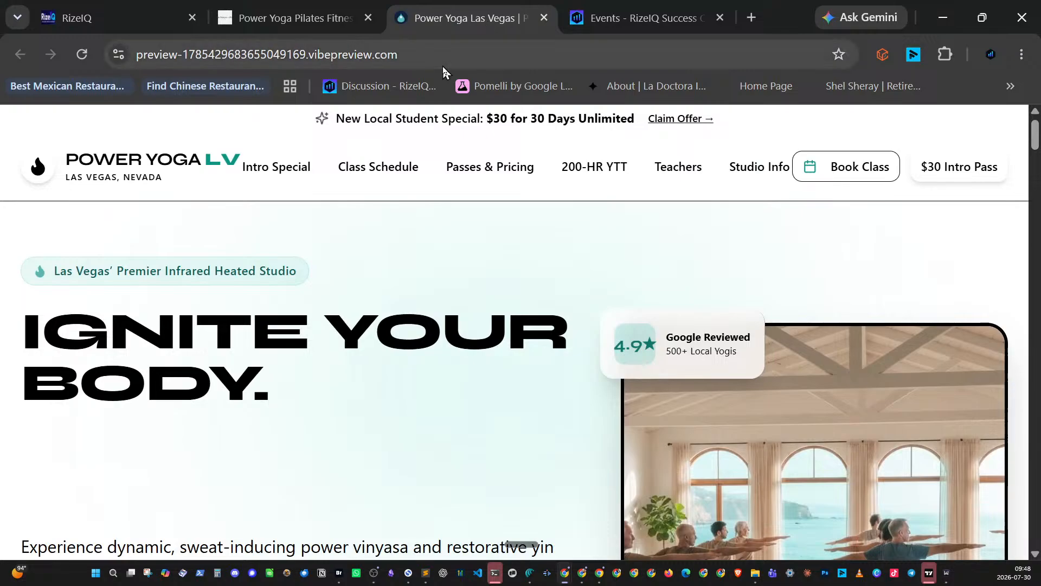
key("F5")
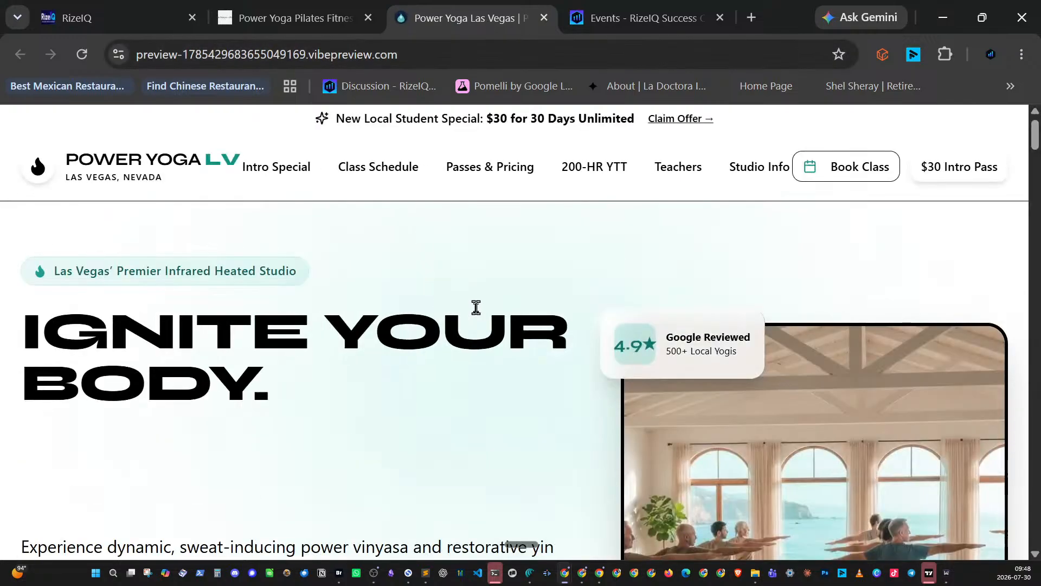
scroll(476, 307, "down", 5)
scroll(478, 313, "down", 10)
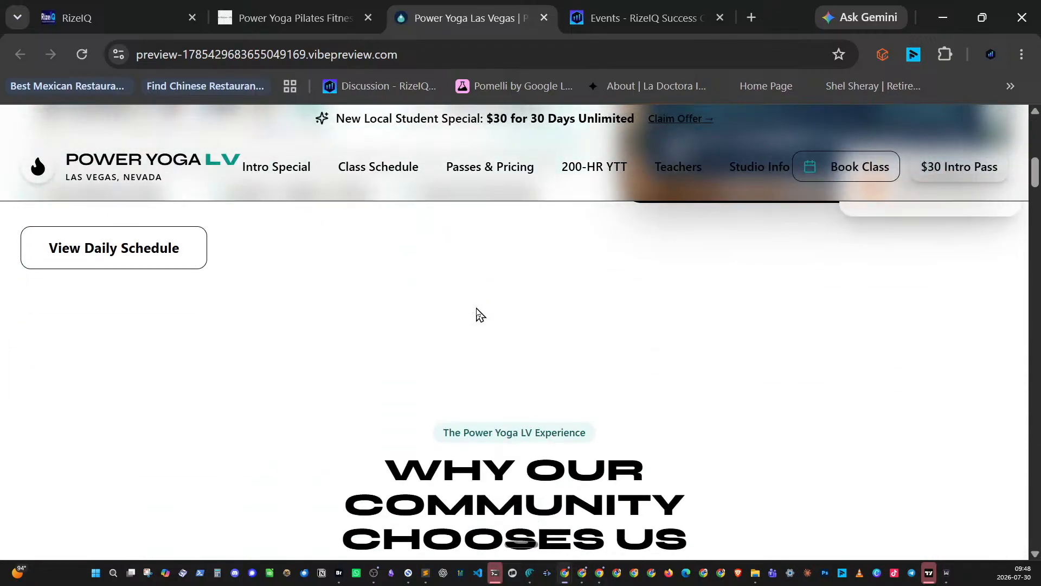
scroll(476, 314, "down", 5)
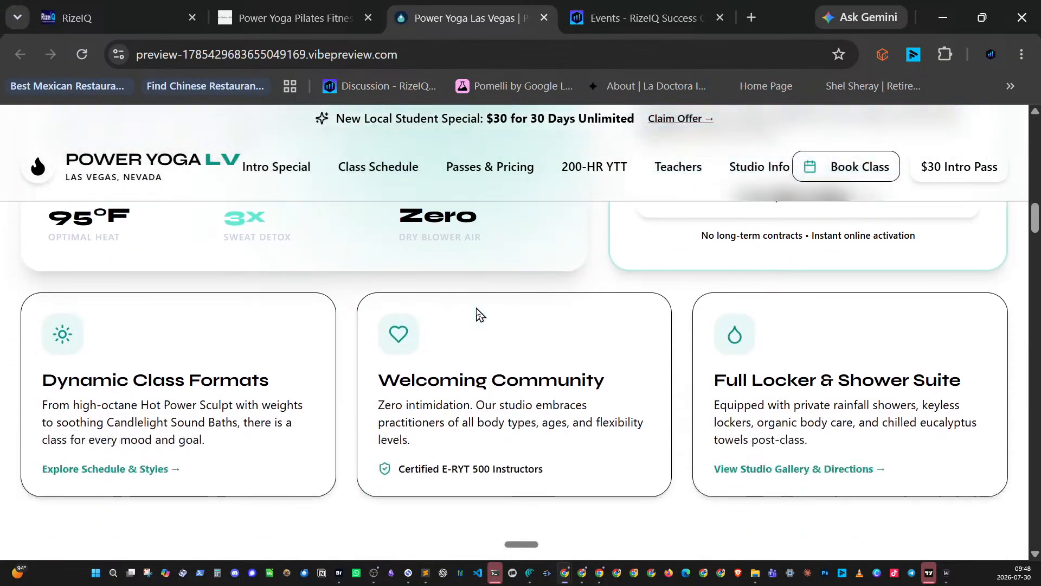
scroll(476, 313, "up", 10)
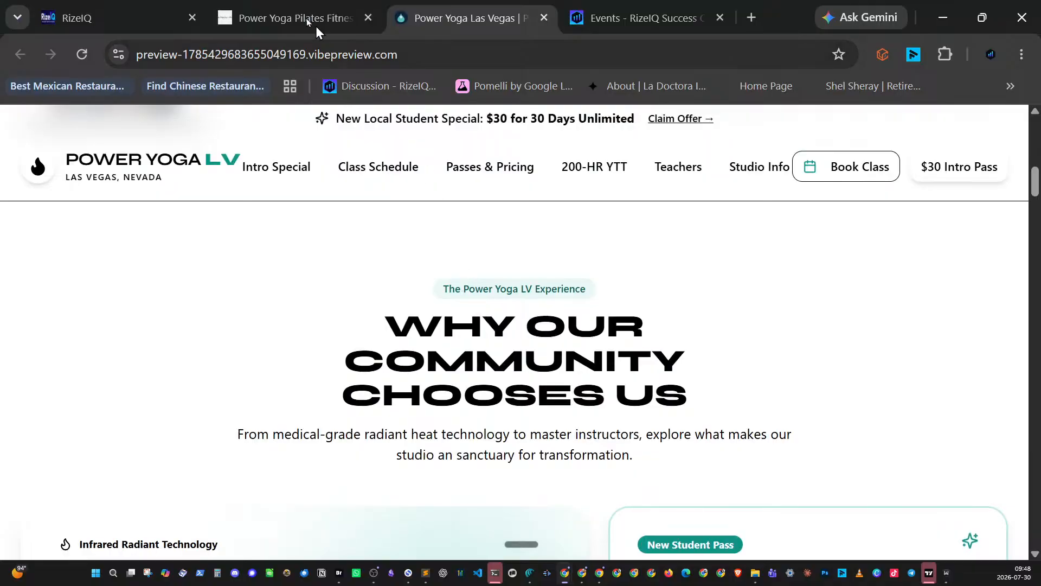
- Return to the project and send the AI request "Make the blue color a green color, a vibrant, rich green."
left_click(141, 19)
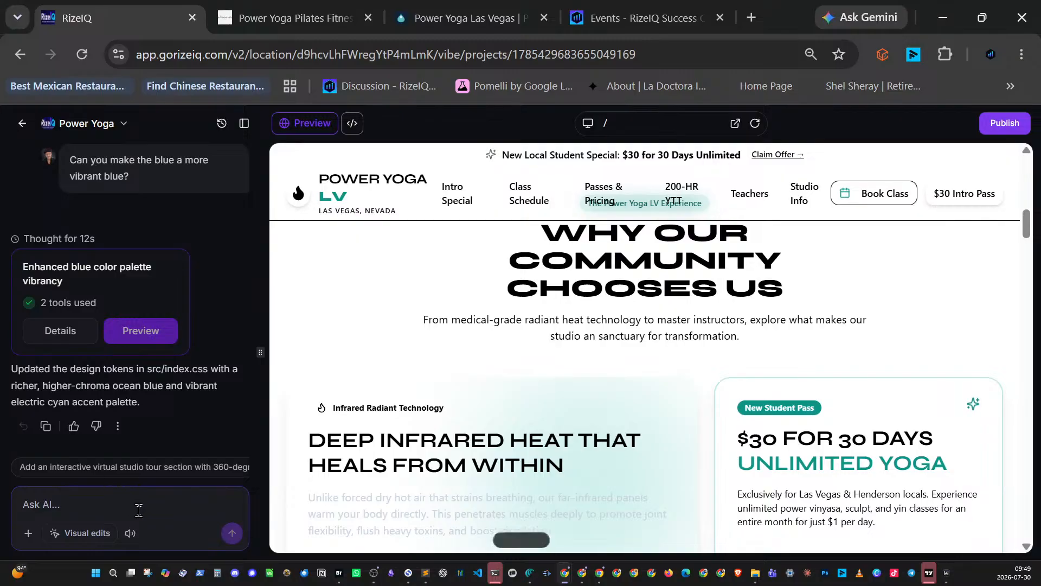
left_click(230, 532)
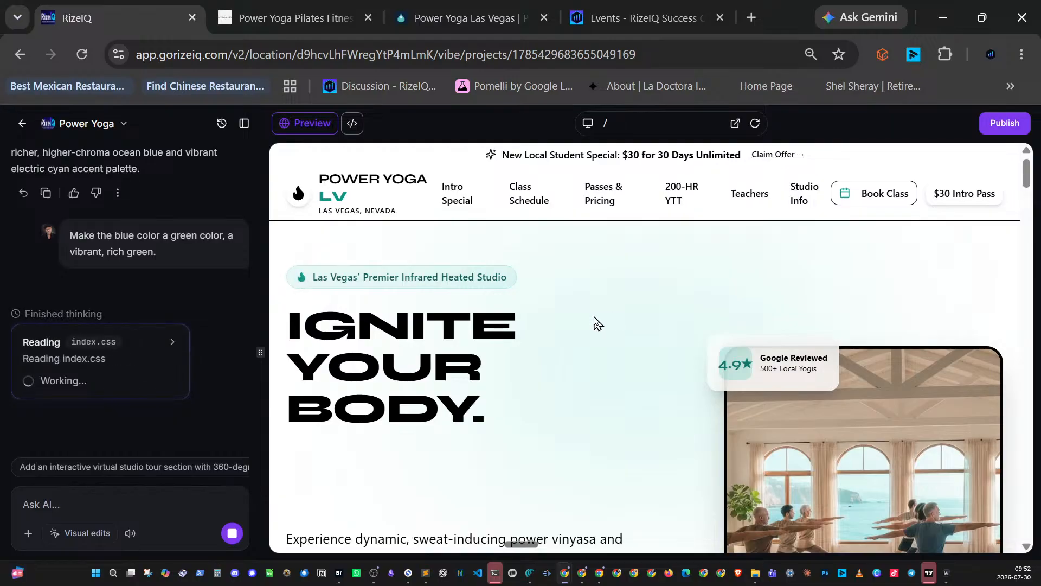
- While the AI works, examine the embedded preview from the hero through the infrared heat and feature cards to the weekly class schedule
scroll(596, 324, "down", 10)
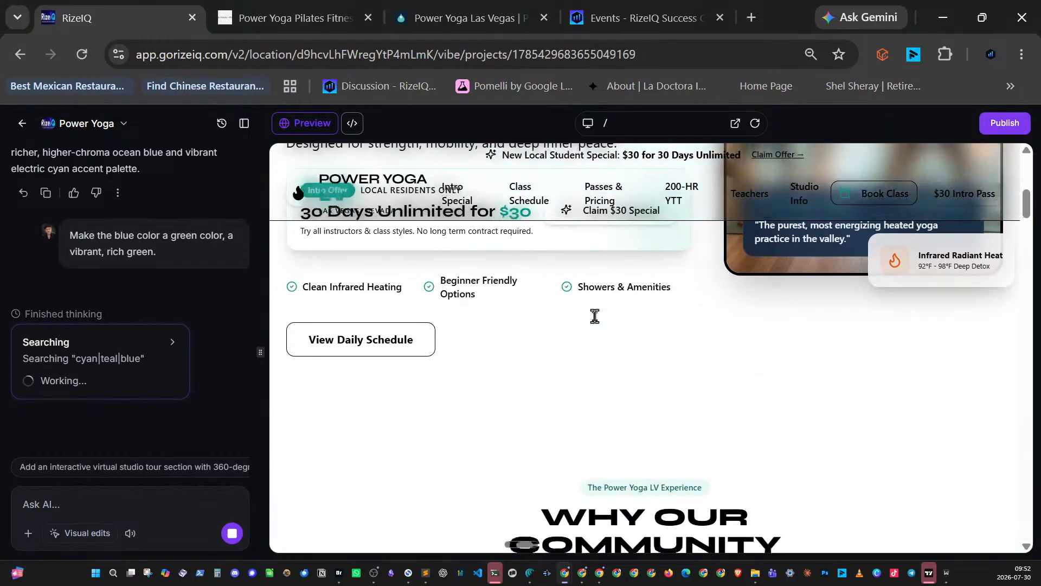
scroll(595, 316, "down", 3)
scroll(595, 316, "down", 3)
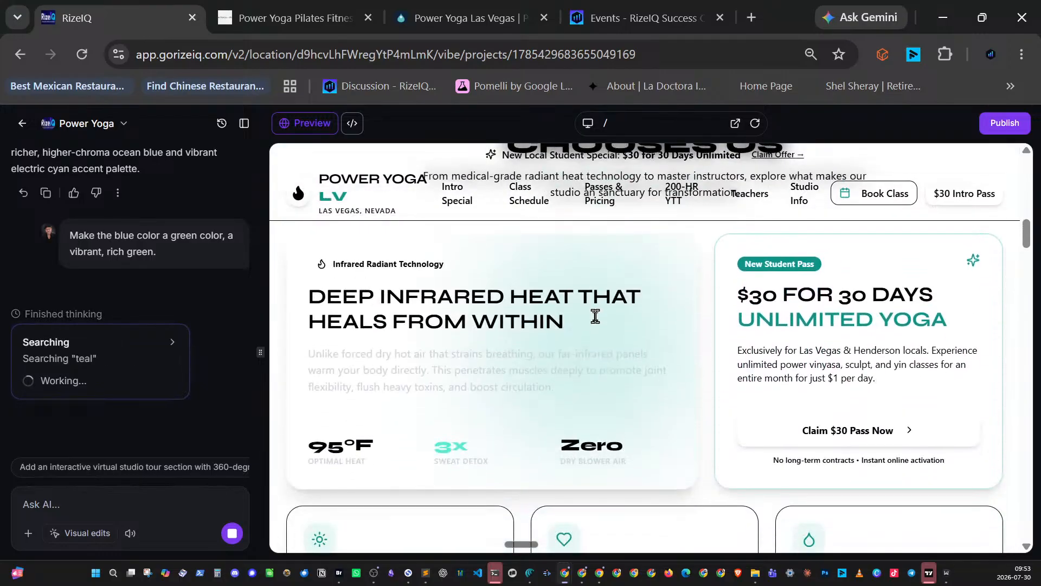
scroll(595, 316, "down", 6)
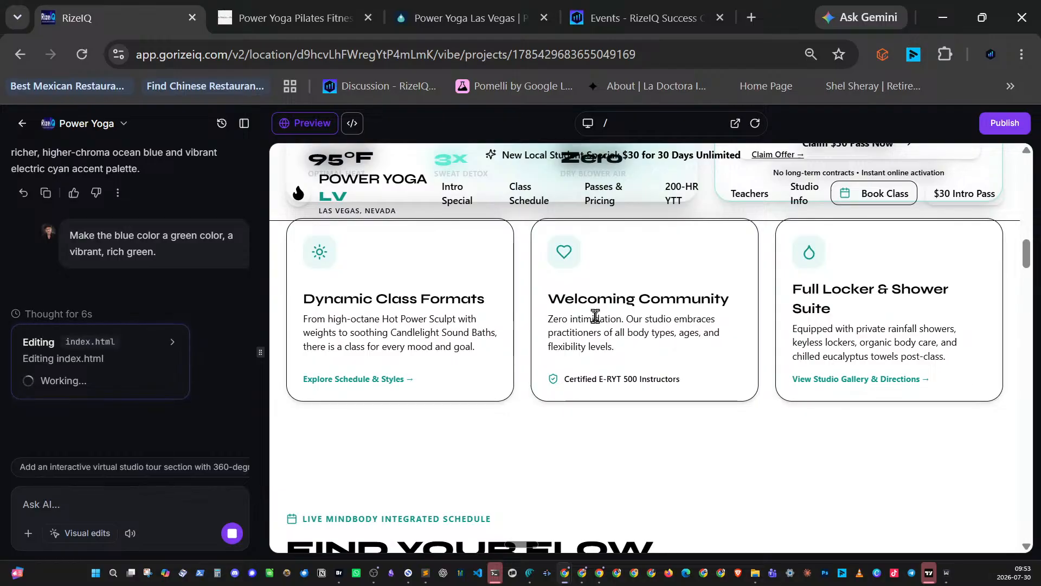
scroll(595, 316, "down", 5)
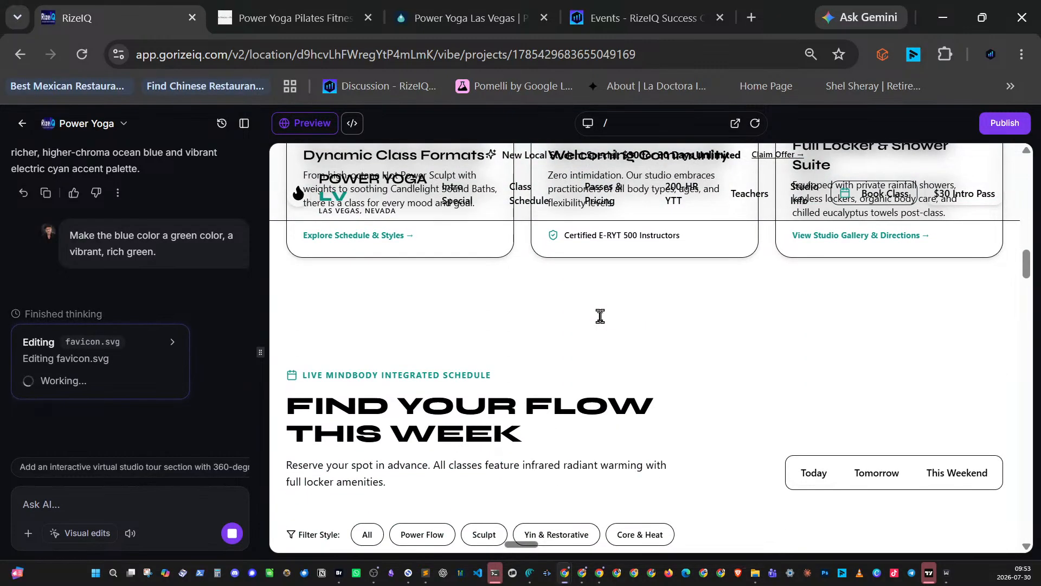
scroll(600, 316, "down", 1)
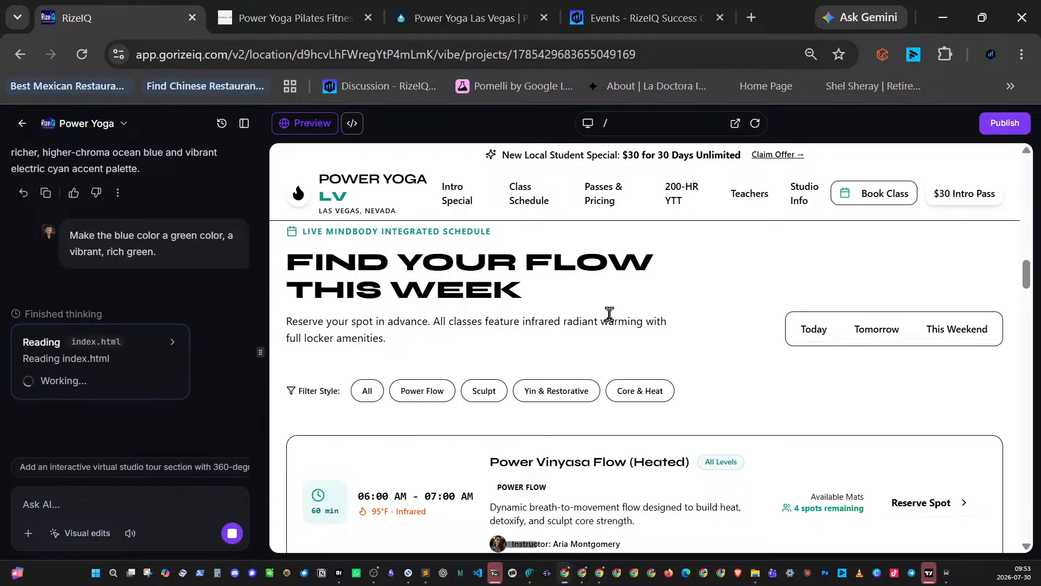
scroll(609, 313, "down", 3)
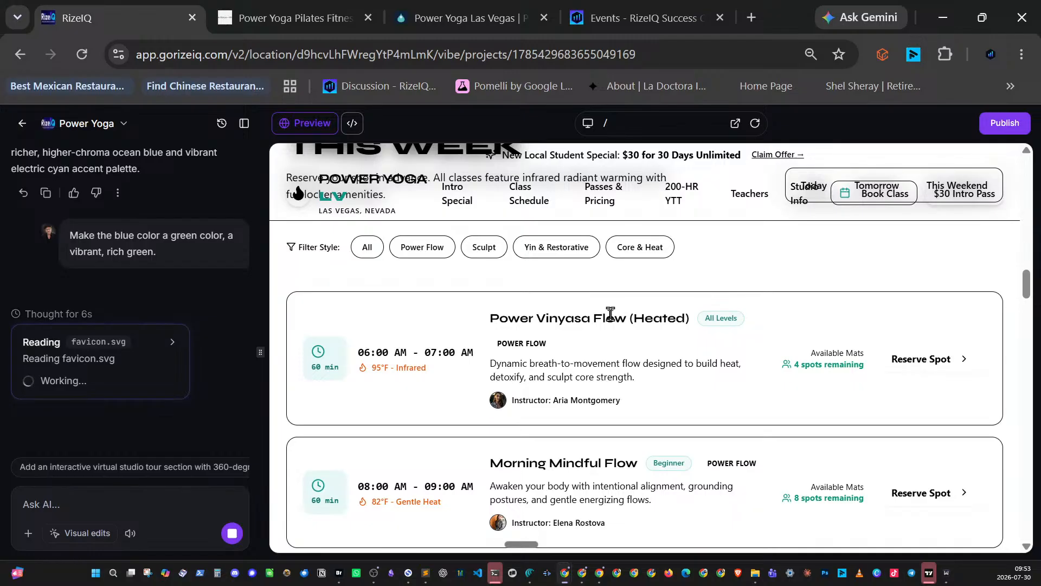
scroll(610, 313, "down", 12)
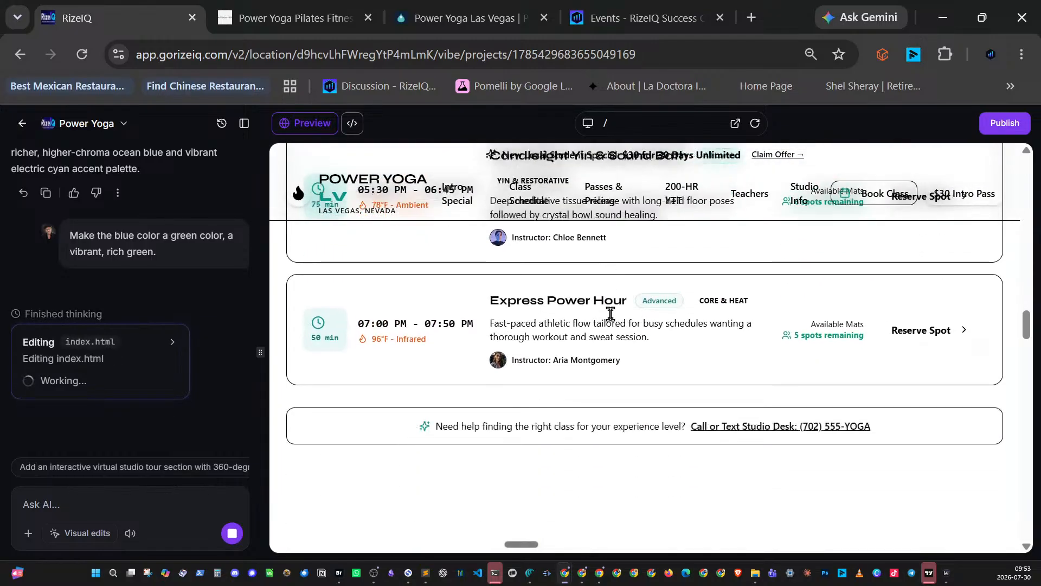
- Examine the rest of the preview, from Passes & Memberships through teacher training, reviews and FAQs to the footer
scroll(610, 313, "down", 5)
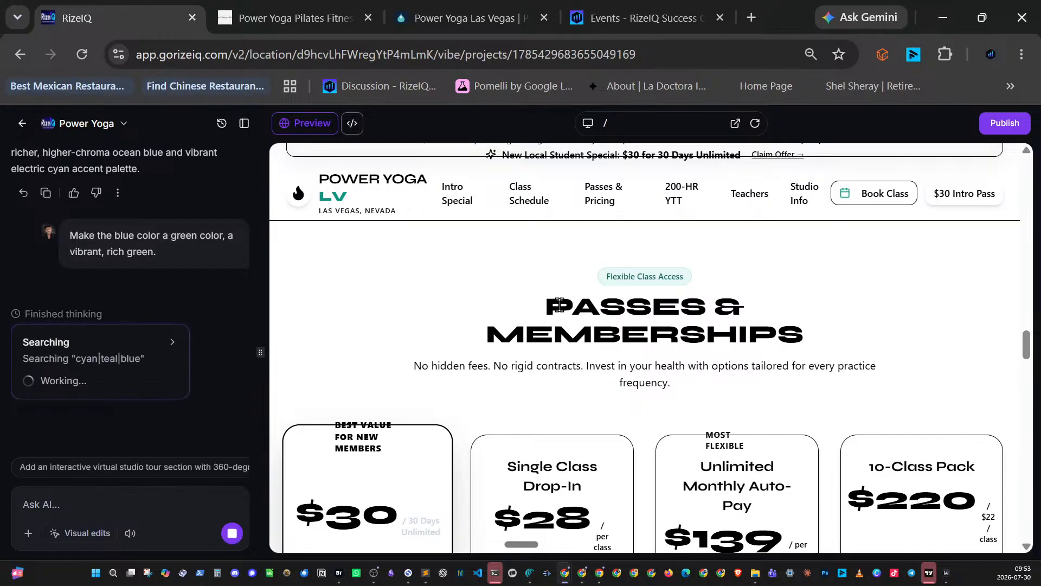
scroll(559, 305, "down", 7)
scroll(559, 305, "down", 3)
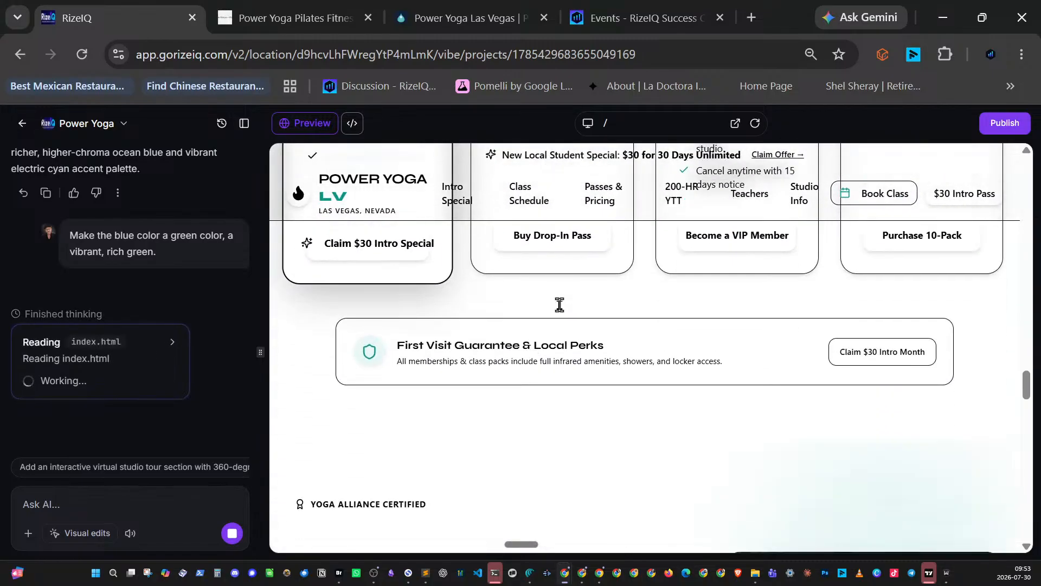
scroll(559, 305, "down", 15)
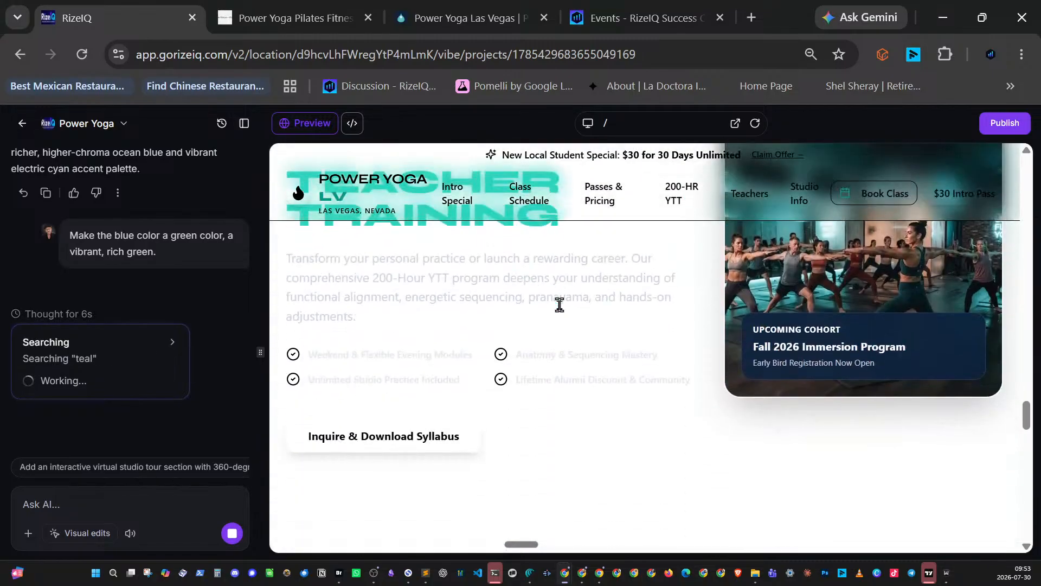
scroll(559, 304, "down", 15)
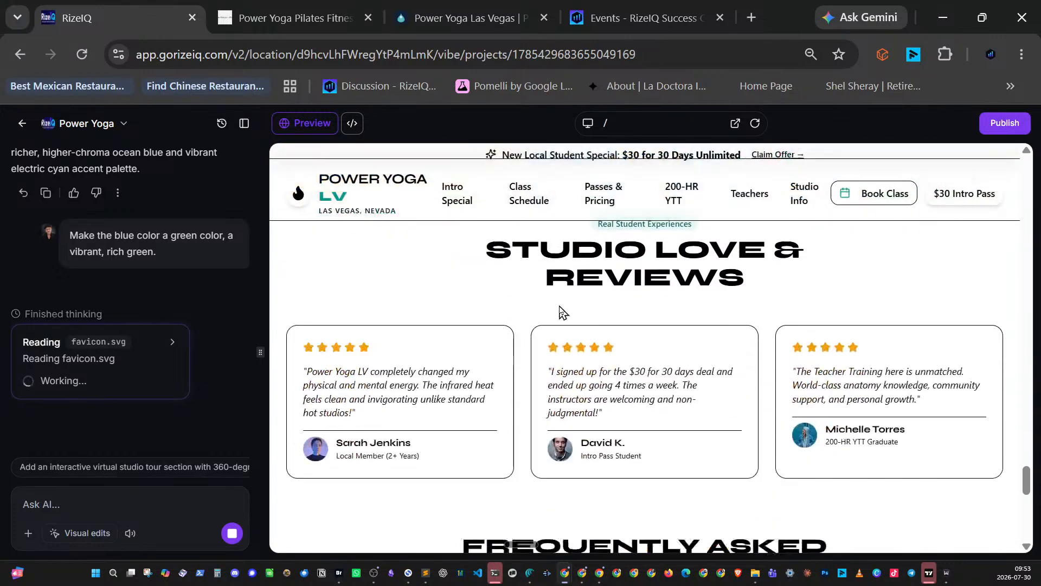
scroll(559, 308, "down", 10)
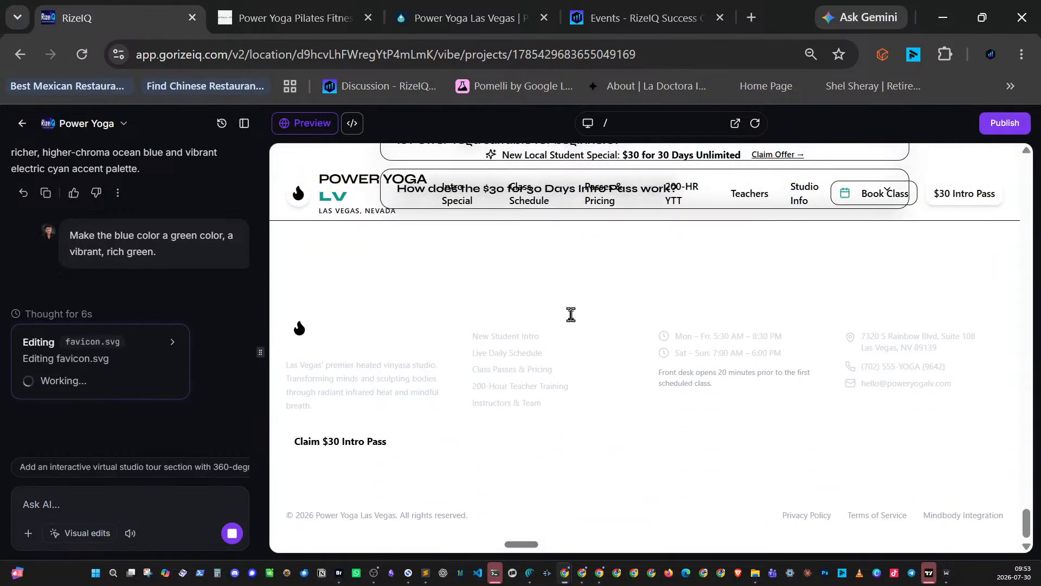
- Look back over the preview's sections up to the hero, and follow the site's Studio Info link to its location section
scroll(626, 320, "up", 3)
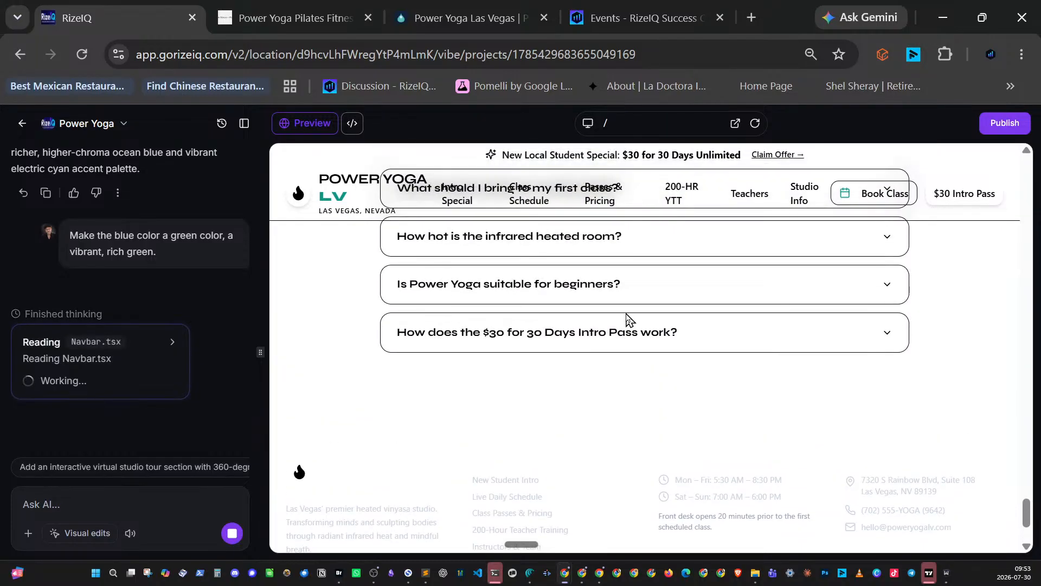
scroll(627, 320, "up", 6)
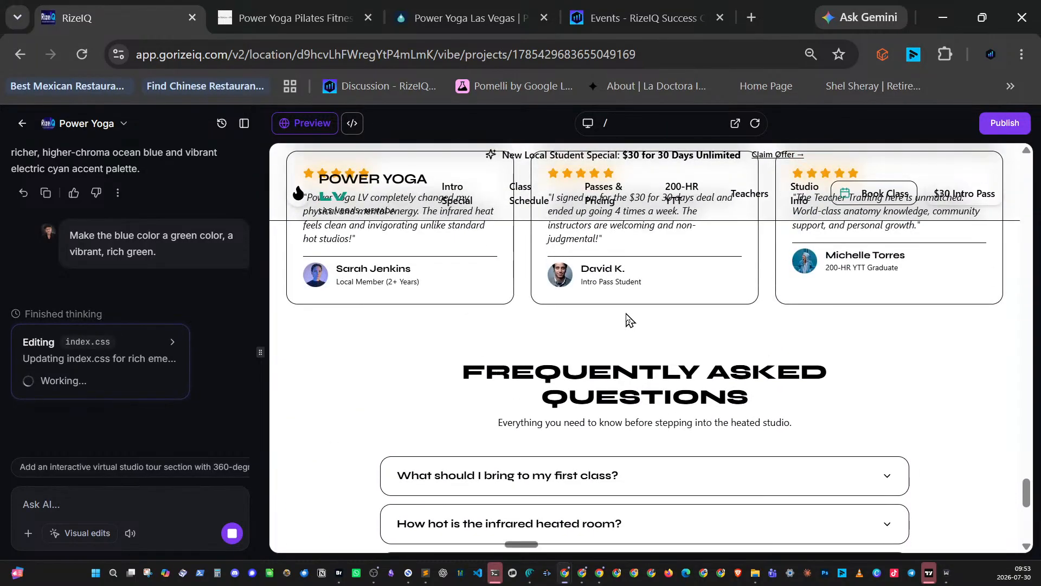
scroll(626, 319, "up", 6)
scroll(626, 320, "up", 6)
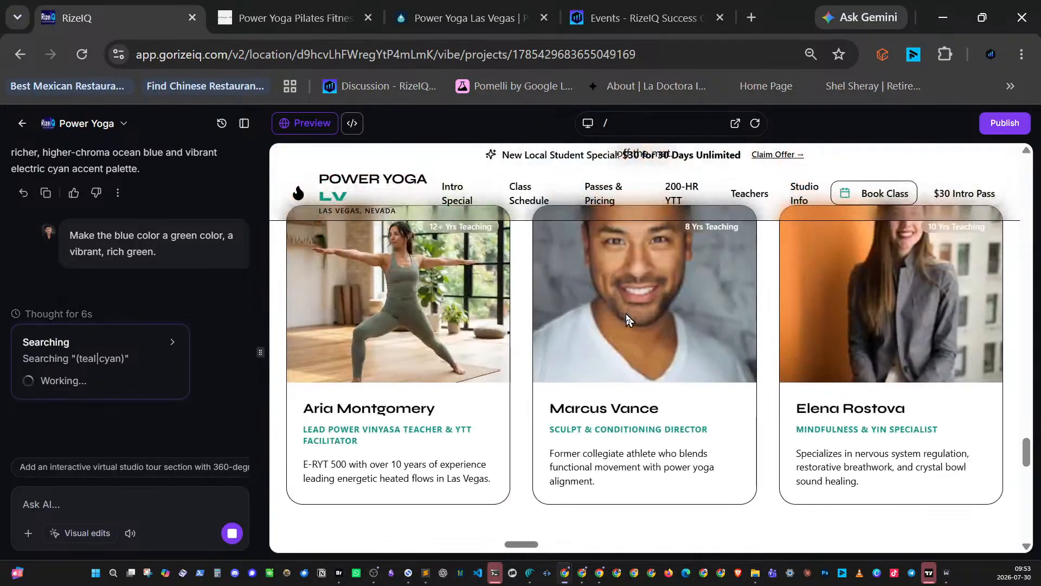
scroll(626, 315, "up", 15)
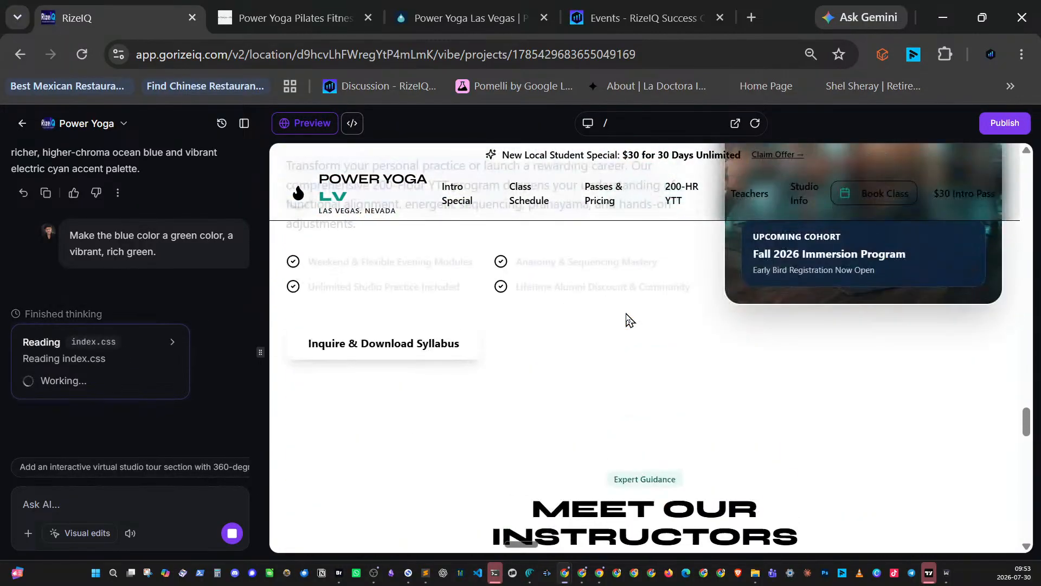
scroll(626, 320, "up", 15)
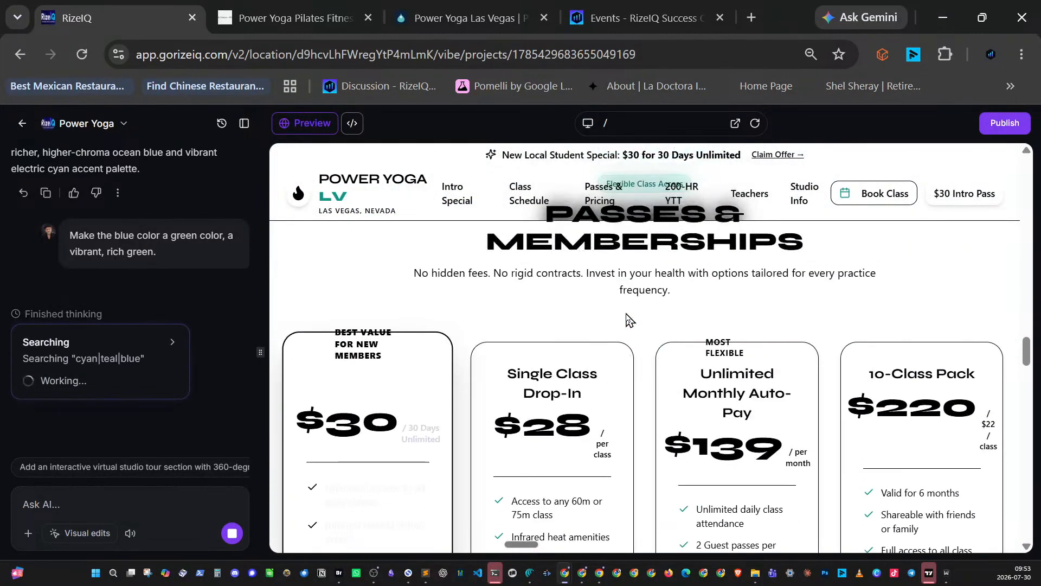
scroll(626, 319, "up", 15)
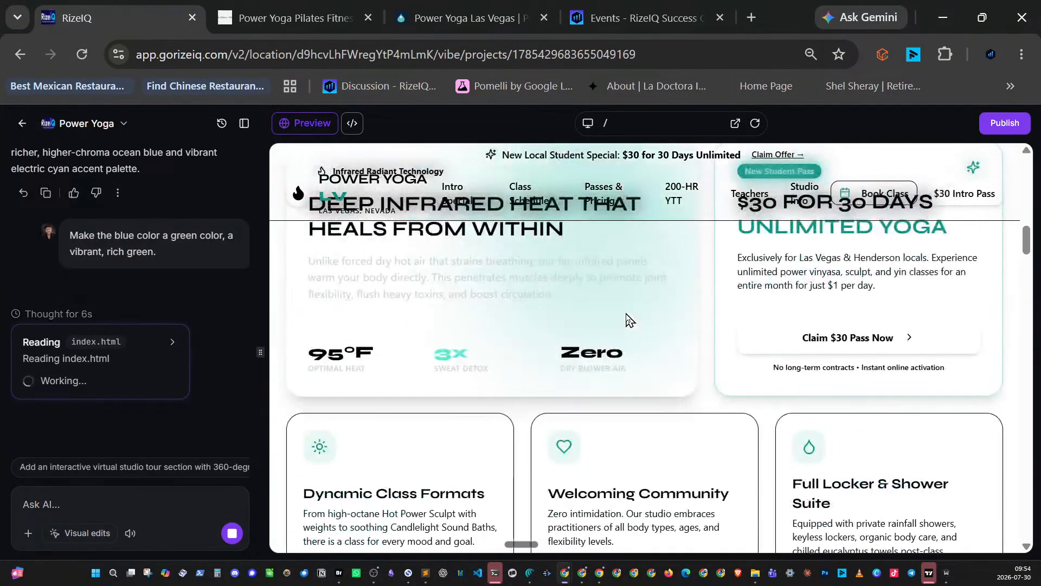
scroll(626, 320, "up", 5)
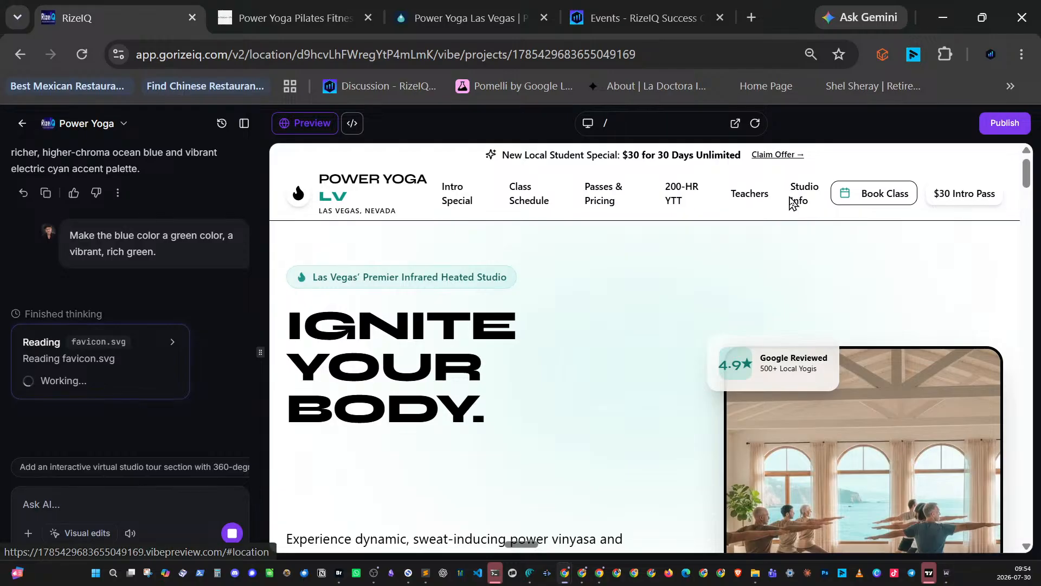
left_click(792, 201)
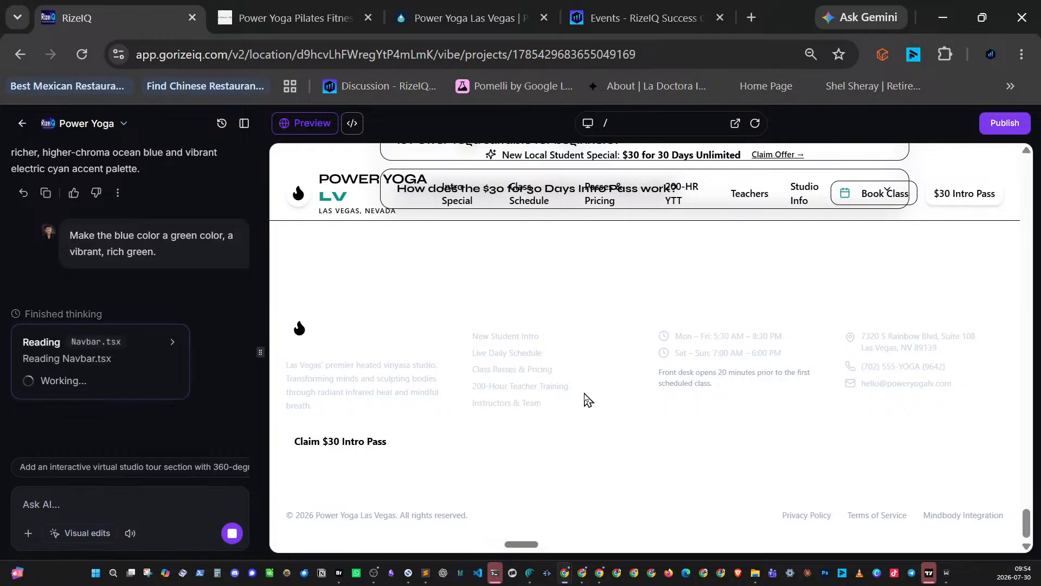
- Switch to the original poweryogalv.com site and open the studio's Facebook page from its Contact Us section
left_click(305, 19)
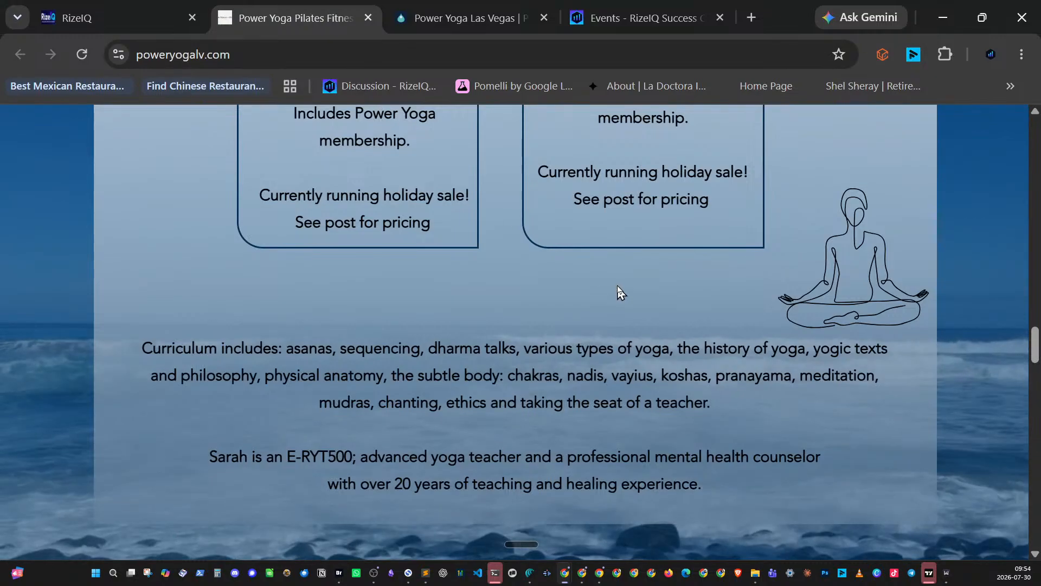
scroll(619, 292, "down", 10)
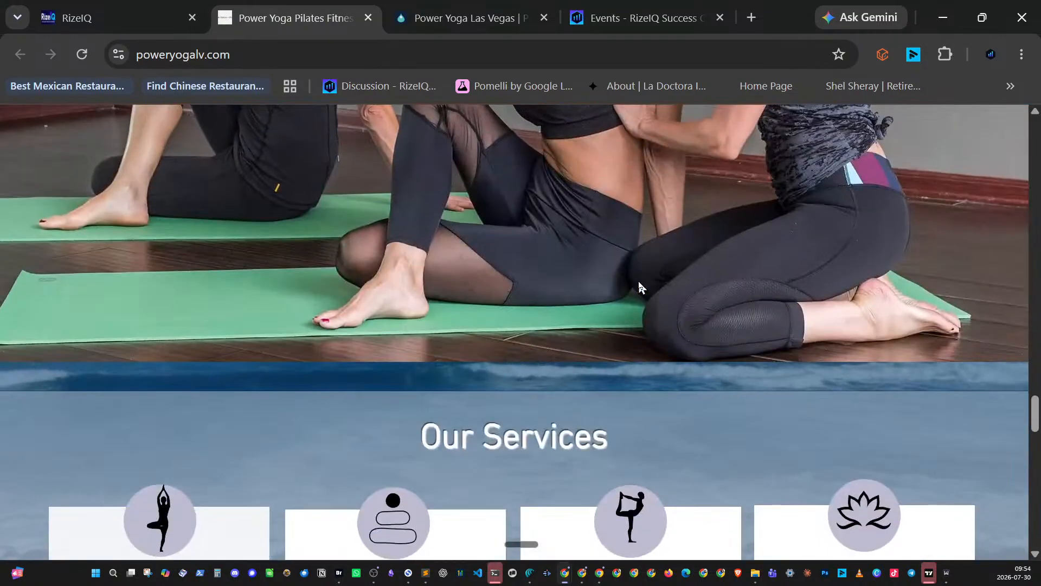
scroll(639, 286, "down", 15)
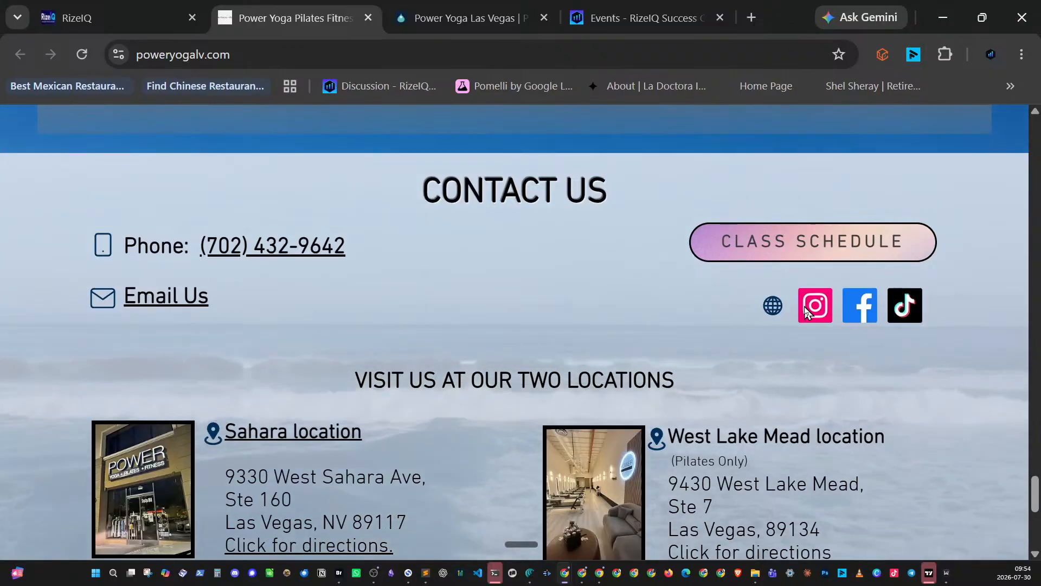
left_click(853, 314)
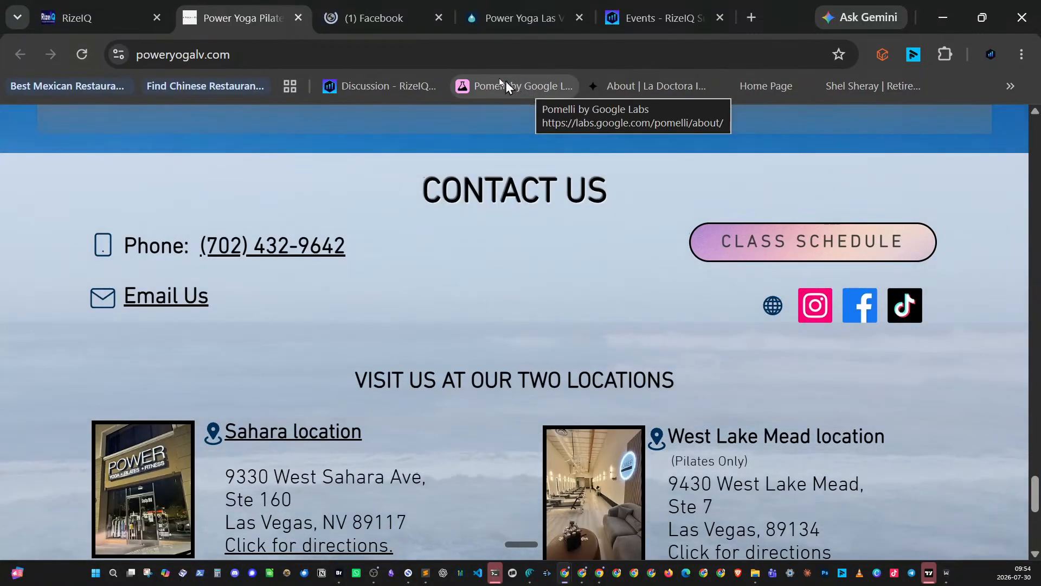
left_click(377, 15)
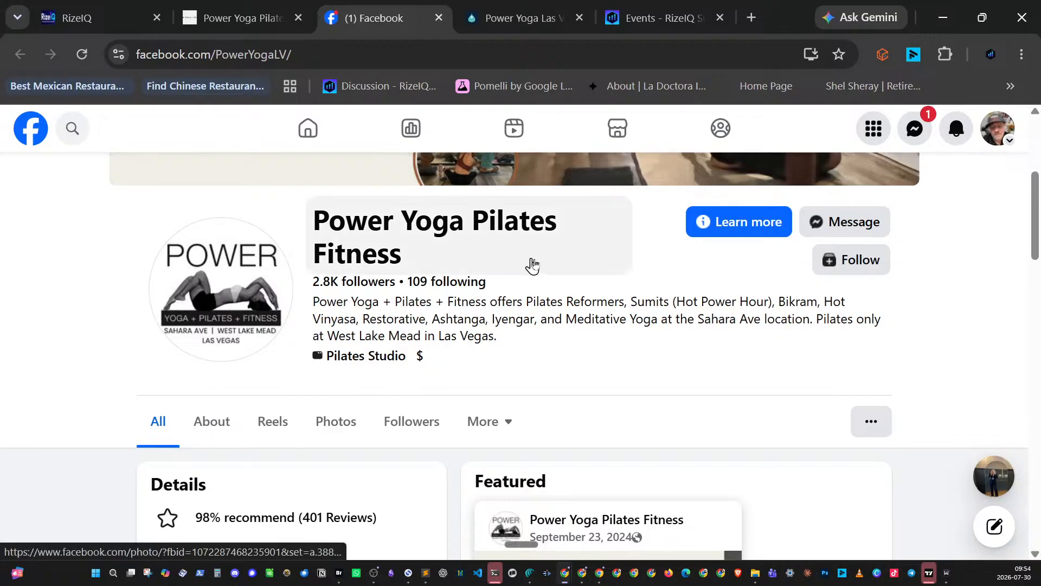
- Examine the studio's Facebook page, from the cover image, details and contact info down through its July posts
scroll(576, 271, "up", 5)
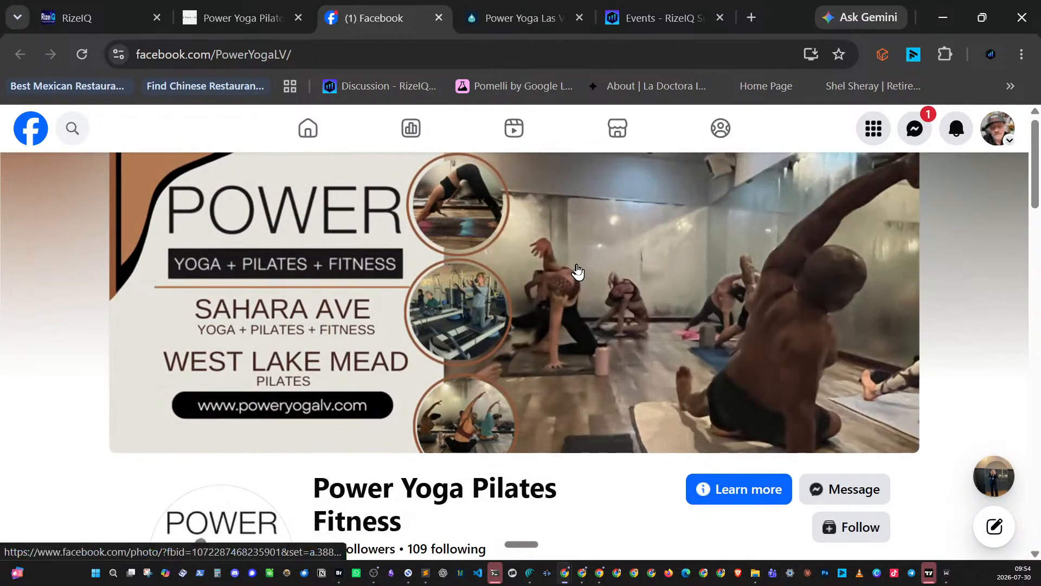
scroll(578, 268, "down", 12)
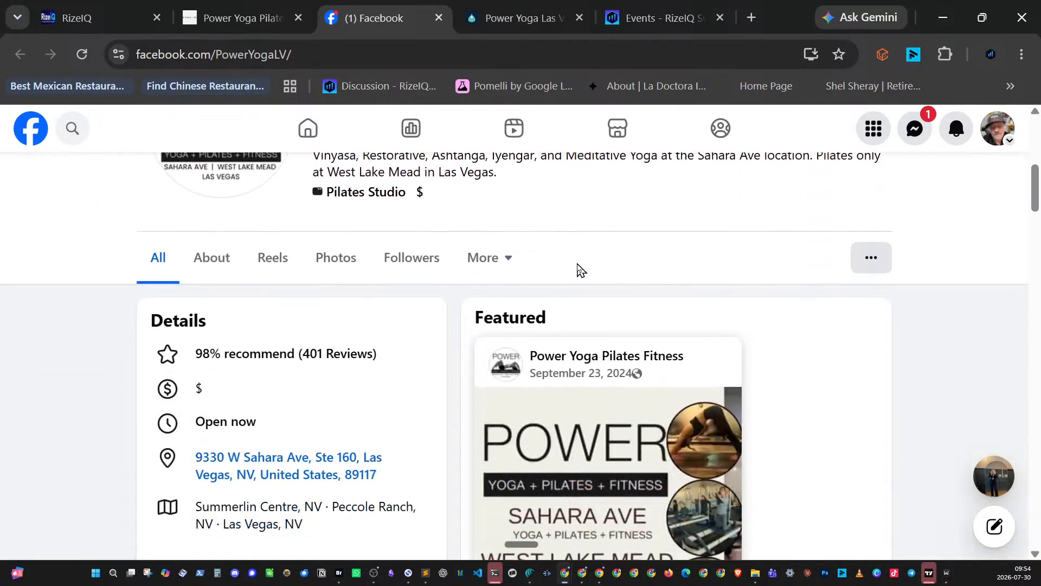
scroll(578, 268, "down", 2)
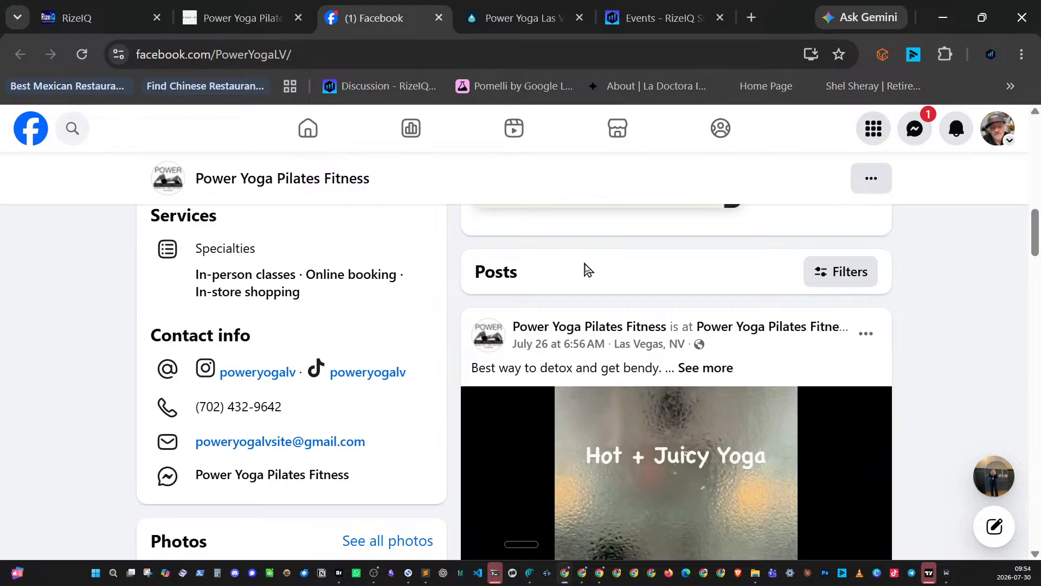
scroll(594, 404, "down", 4)
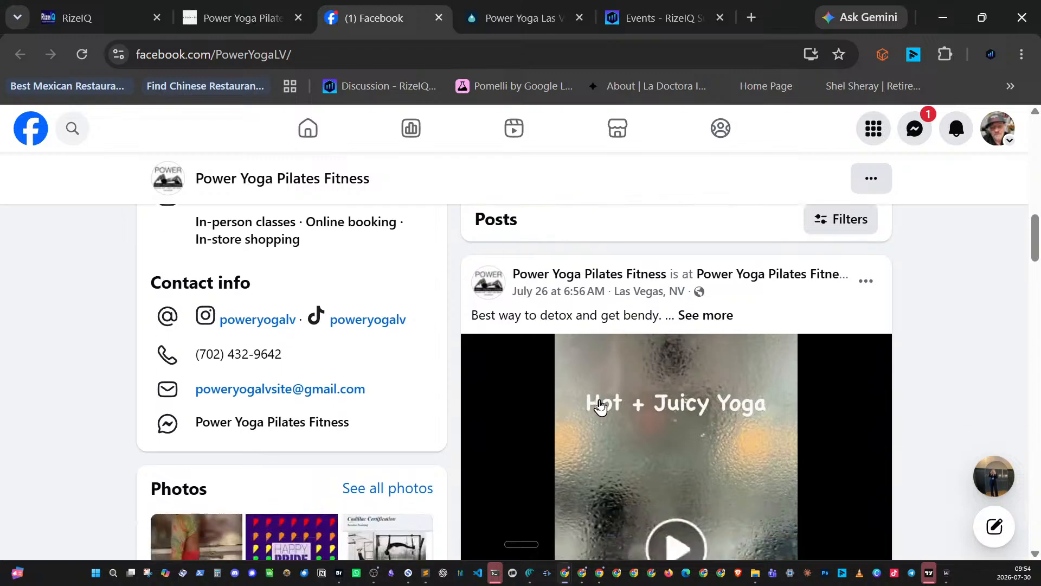
scroll(600, 408, "down", 4)
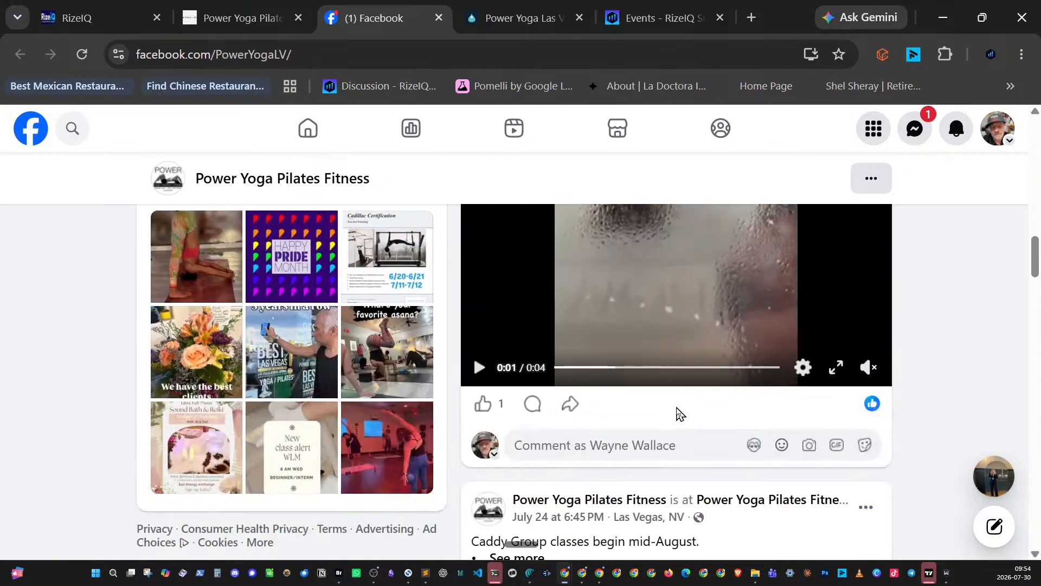
scroll(678, 413, "down", 5)
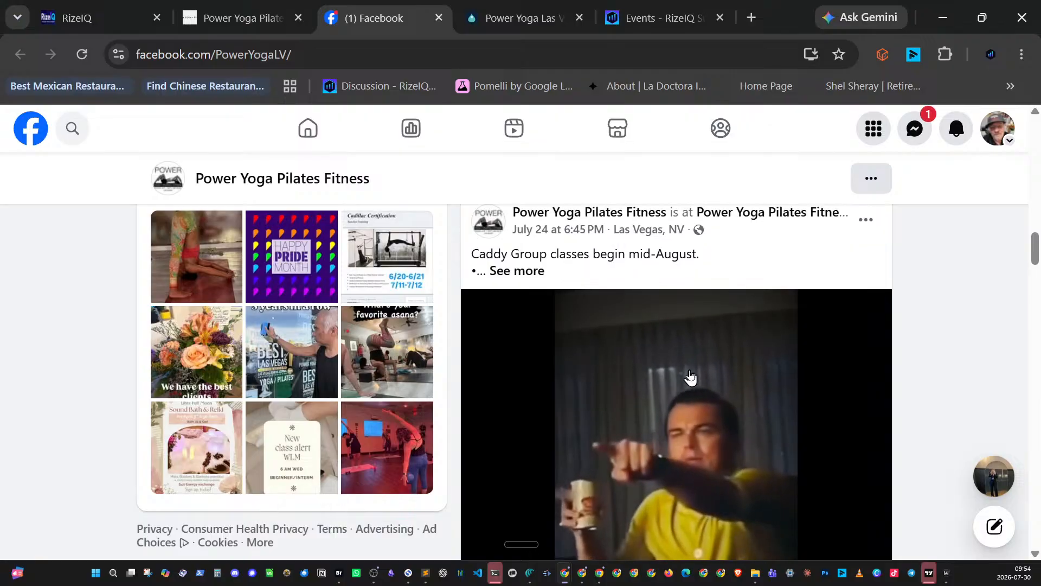
scroll(690, 376, "down", 1)
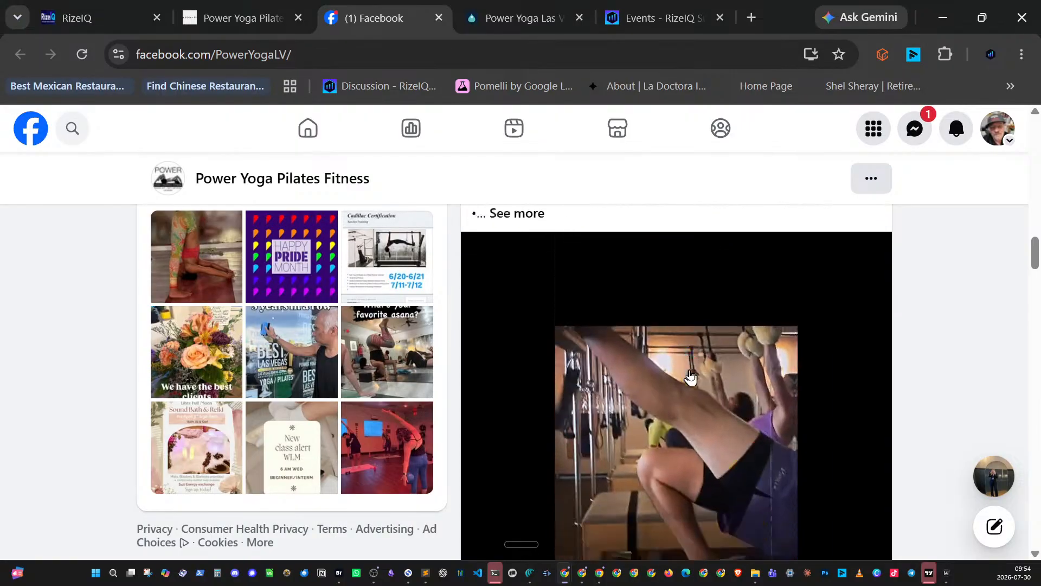
scroll(690, 377, "down", 1)
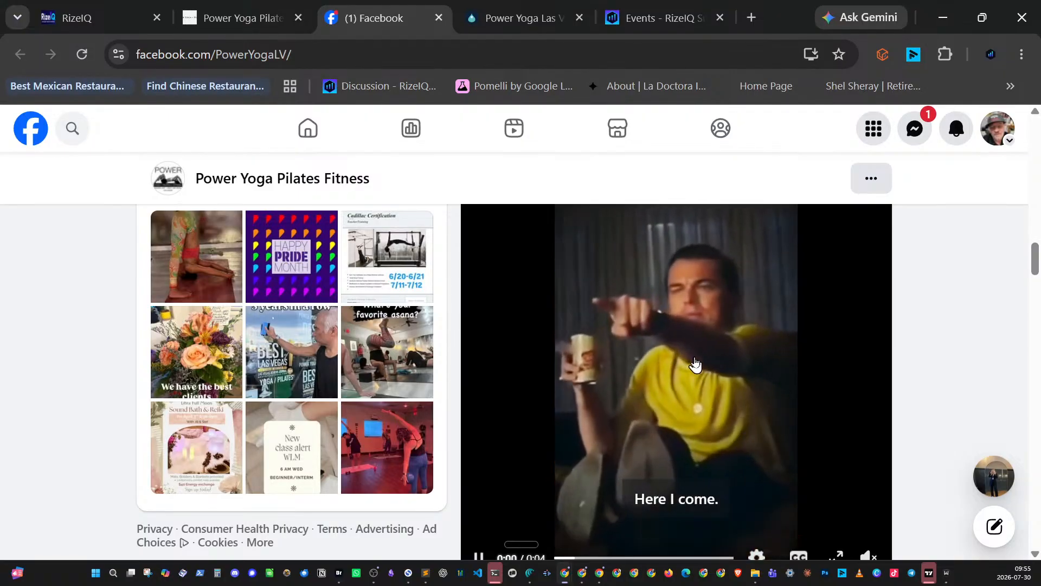
scroll(692, 360, "down", 5)
scroll(694, 358, "down", 3)
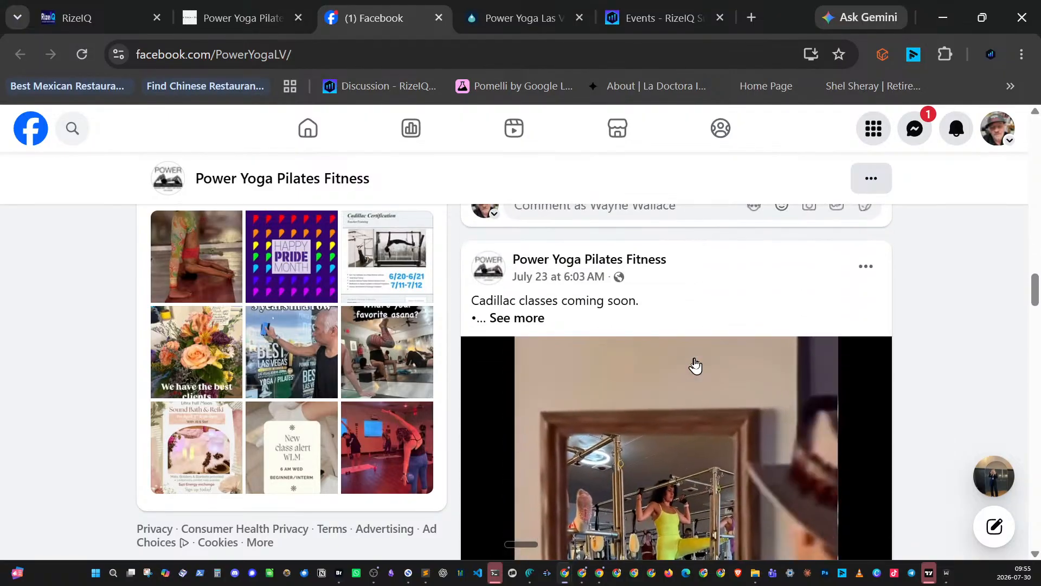
scroll(693, 365, "down", 3)
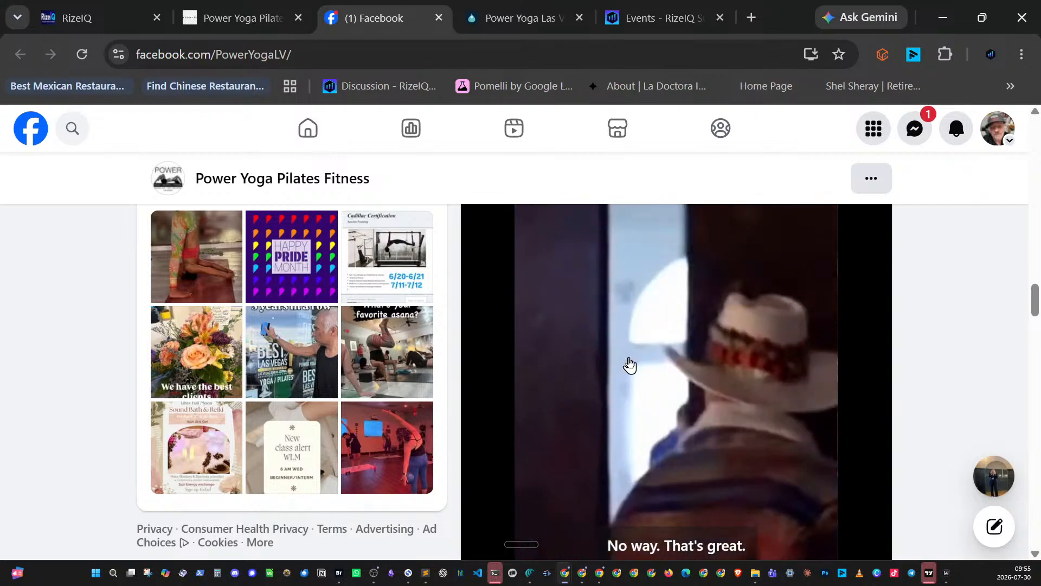
- Look through further video and photo posts on the studio's Facebook page, compare with the poweryogalv.com tab, and close the Facebook page
scroll(629, 364, "down", 2)
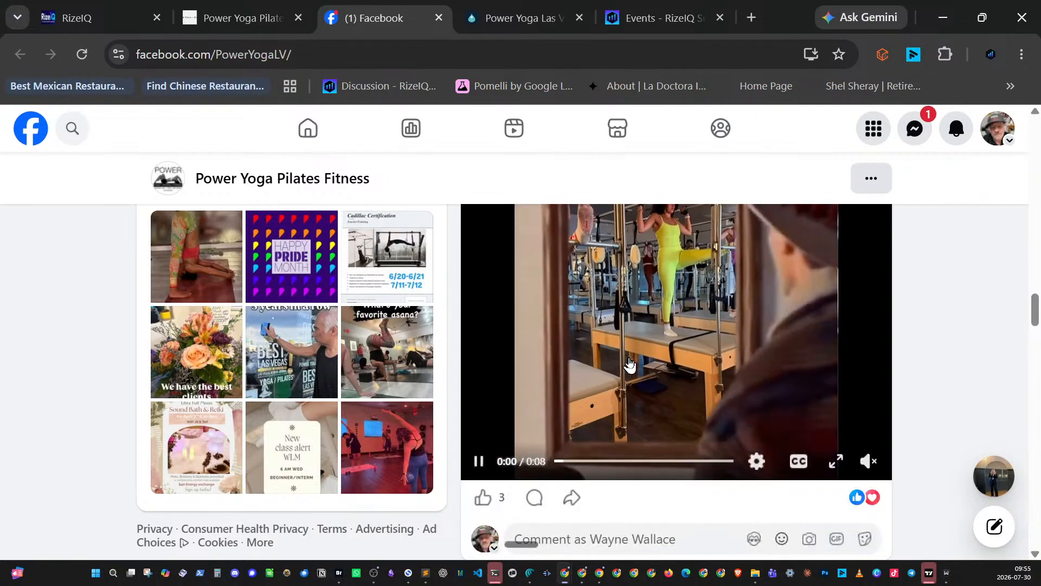
scroll(631, 364, "down", 3)
scroll(630, 365, "down", 5)
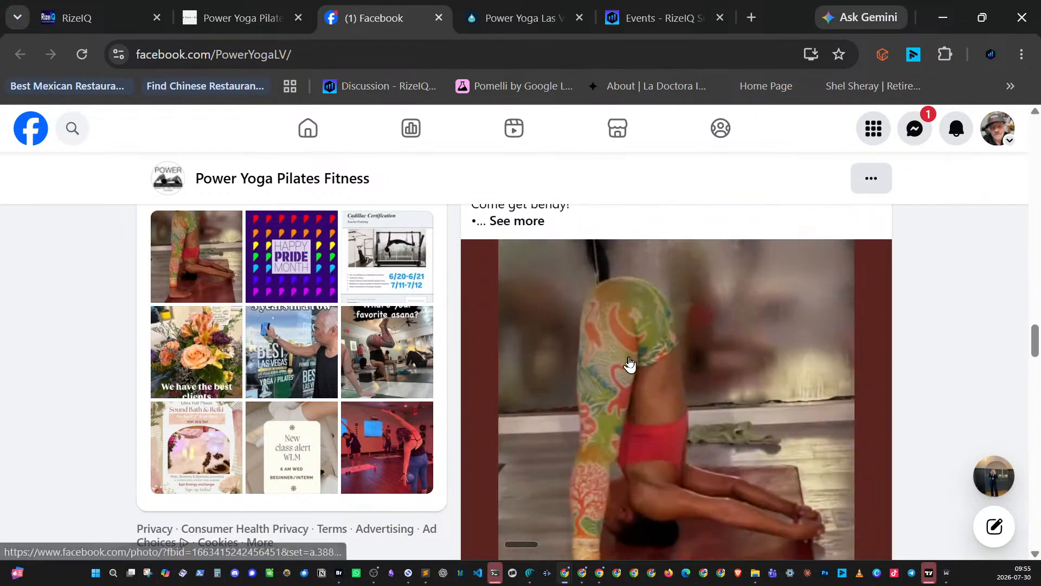
scroll(629, 364, "down", 5)
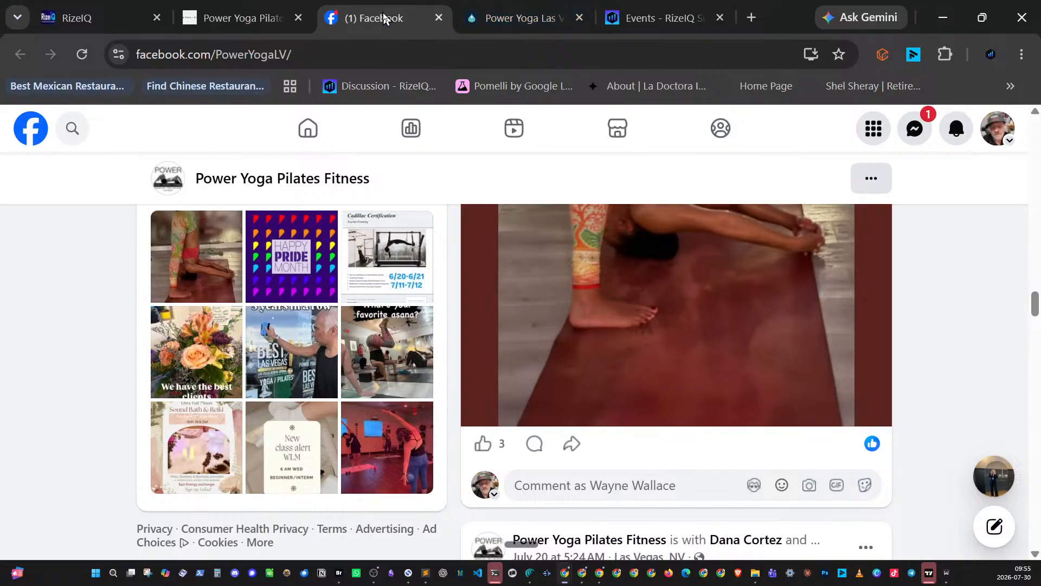
left_click(265, 19)
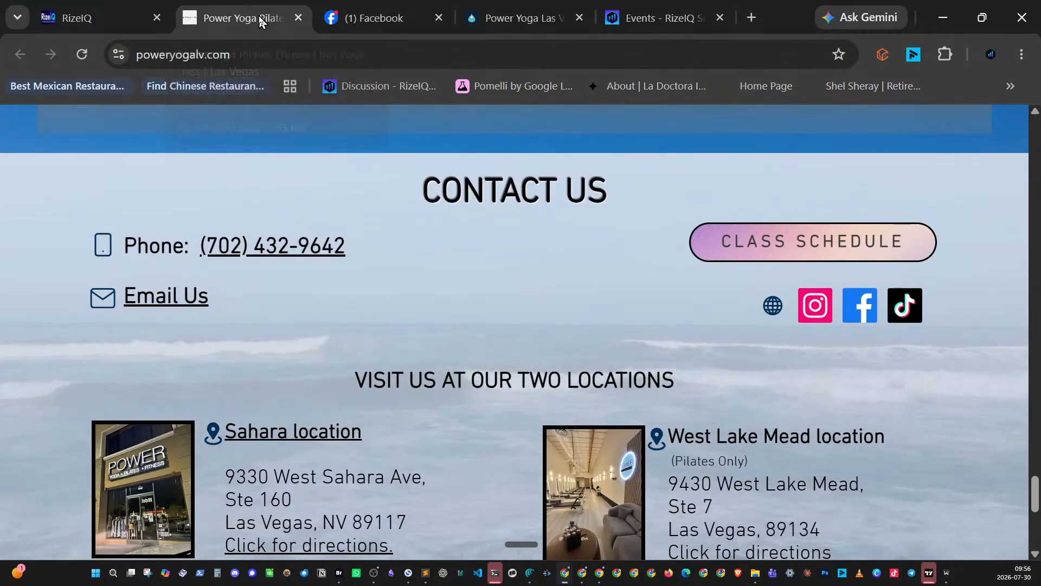
left_click(363, 18)
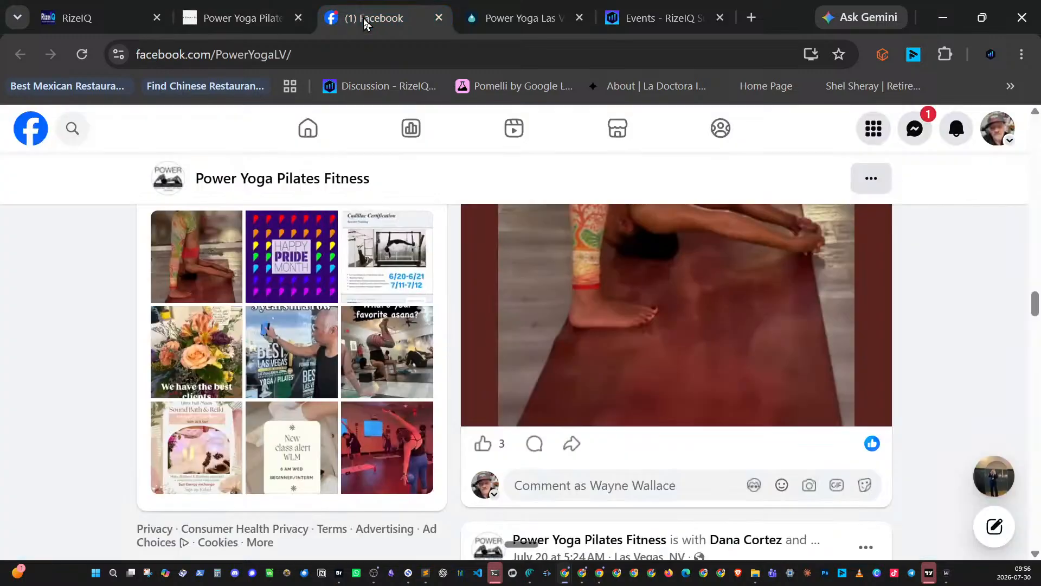
left_click(439, 18)
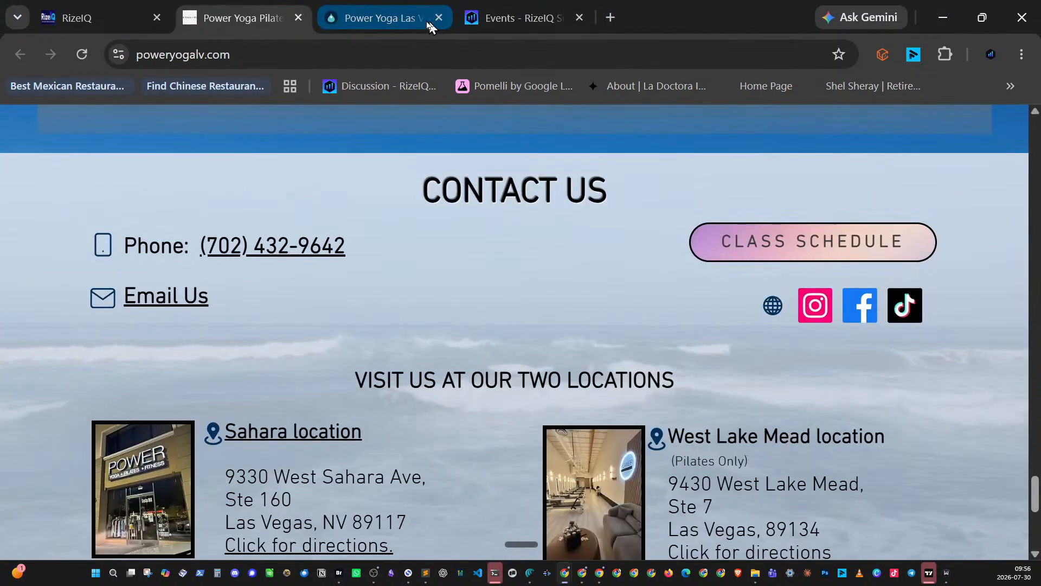
- Return to the RizeIQ Power Yoga project and examine its preview from the footer up through teachers, pricing and community sections to the hero
left_click(108, 20)
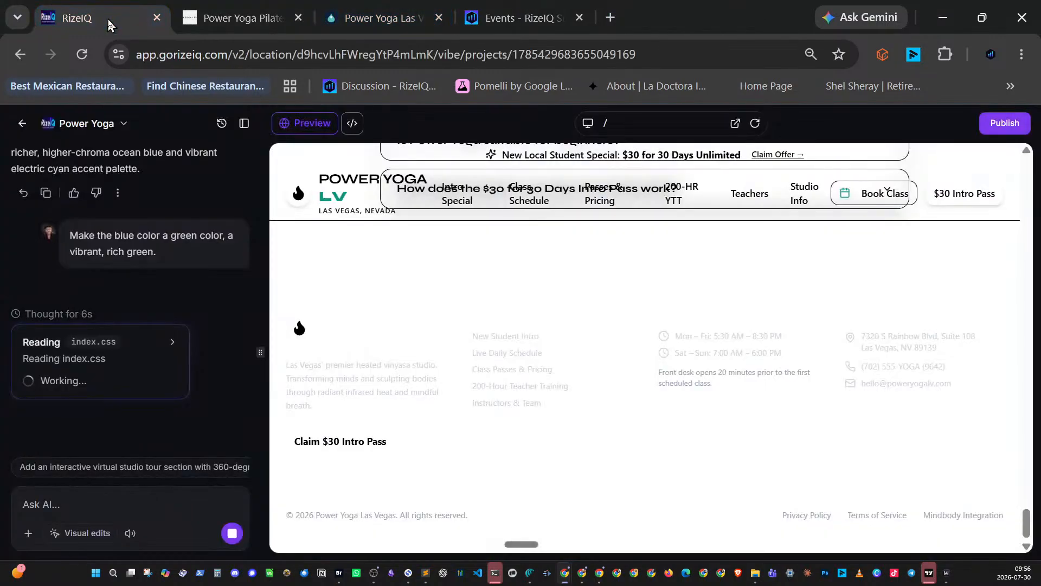
scroll(491, 335, "up", 15)
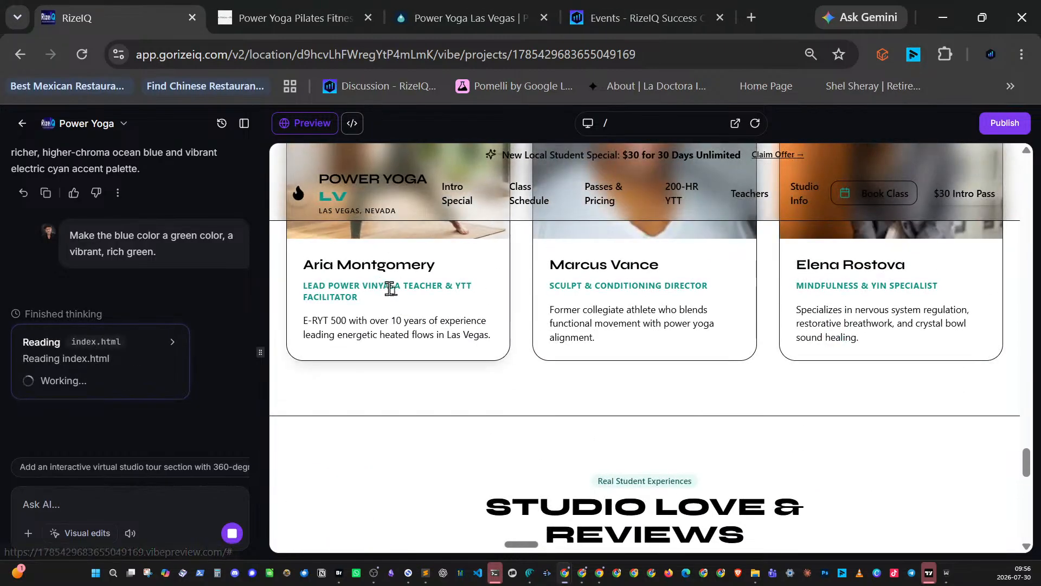
scroll(421, 292, "up", 10)
scroll(443, 302, "up", 10)
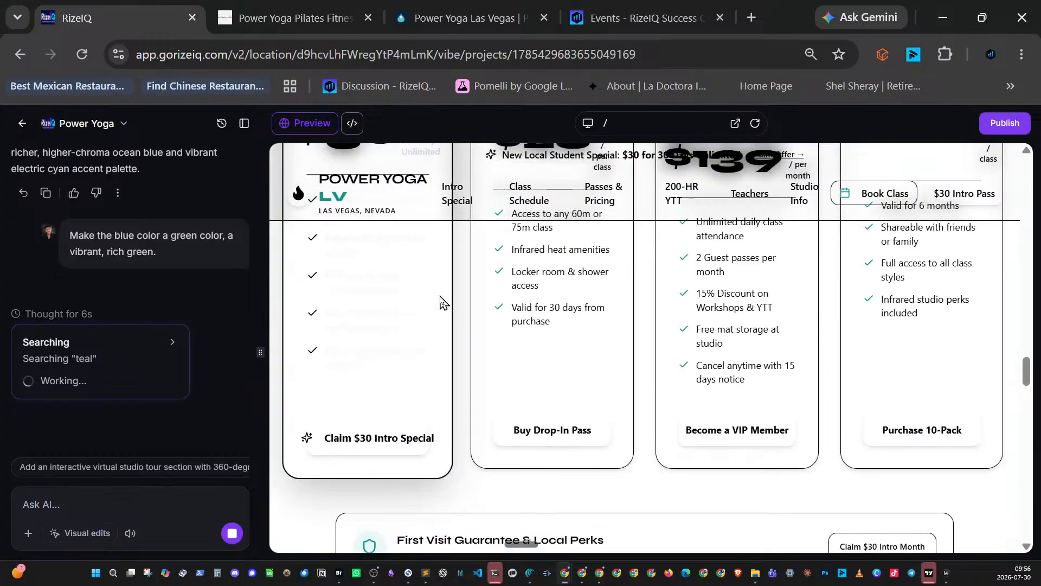
scroll(444, 302, "up", 10)
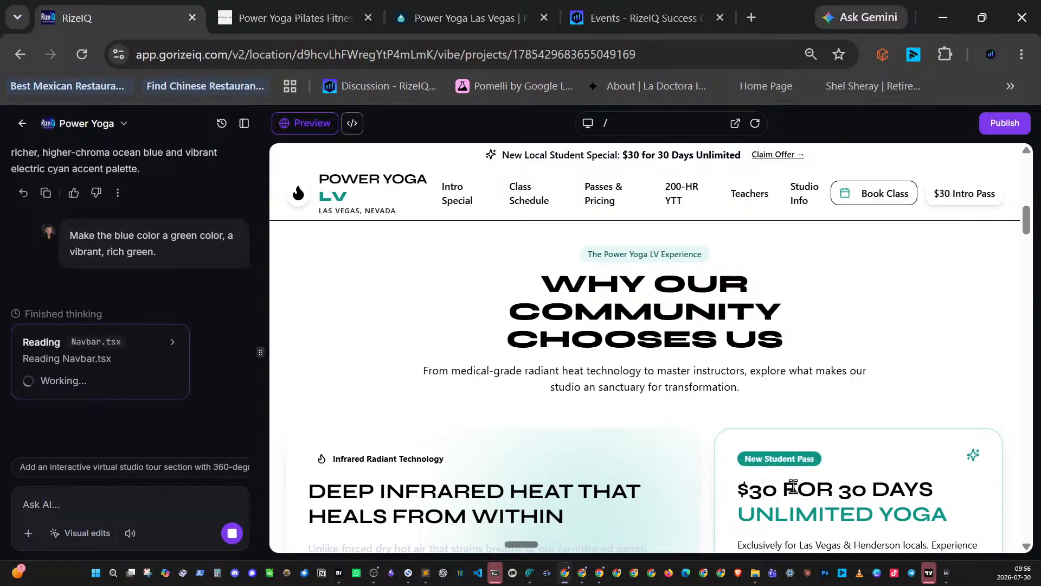
scroll(793, 487, "down", 3)
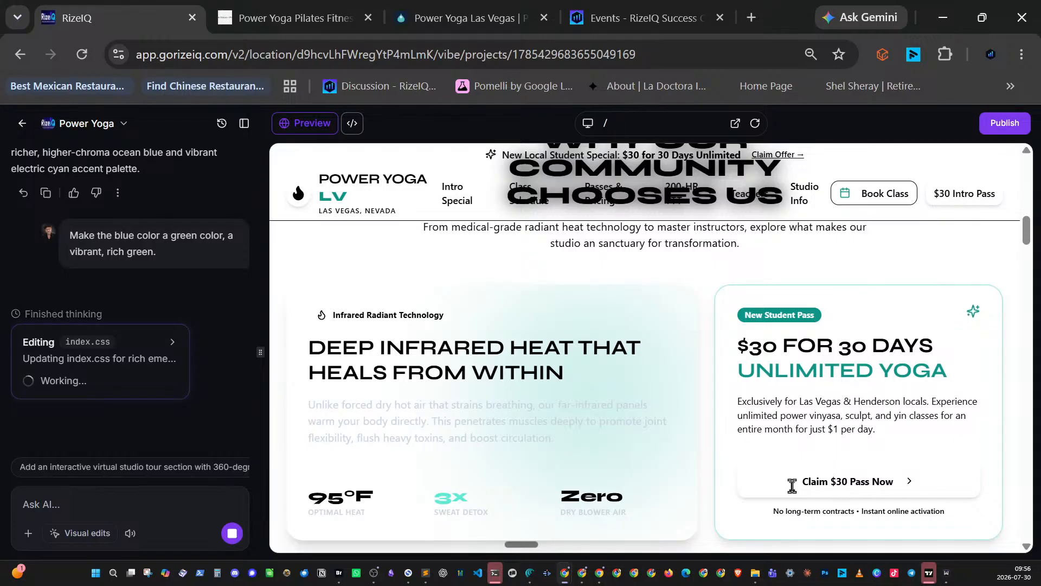
scroll(792, 486, "down", 3)
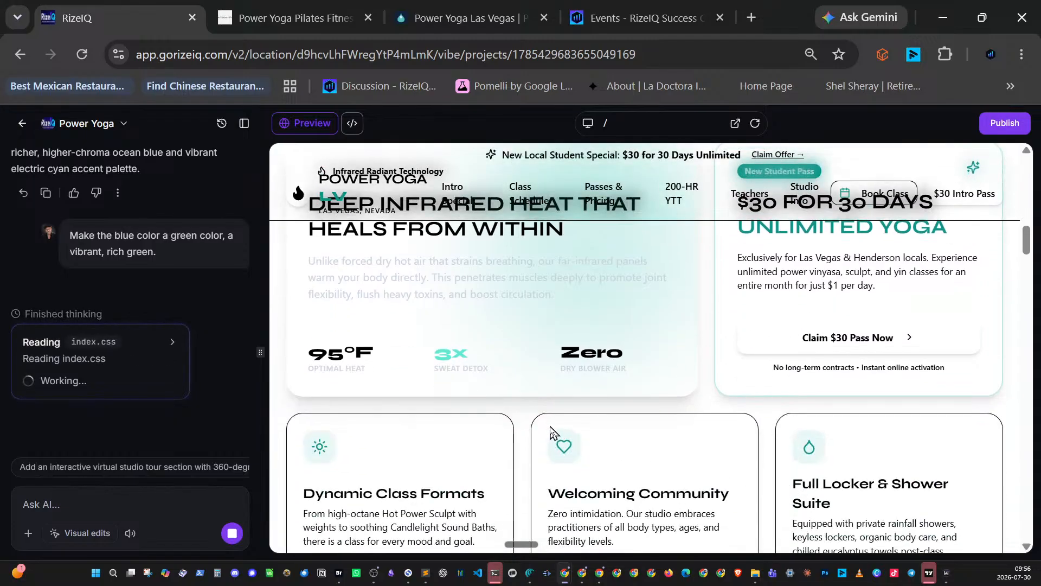
scroll(574, 429, "up", 7)
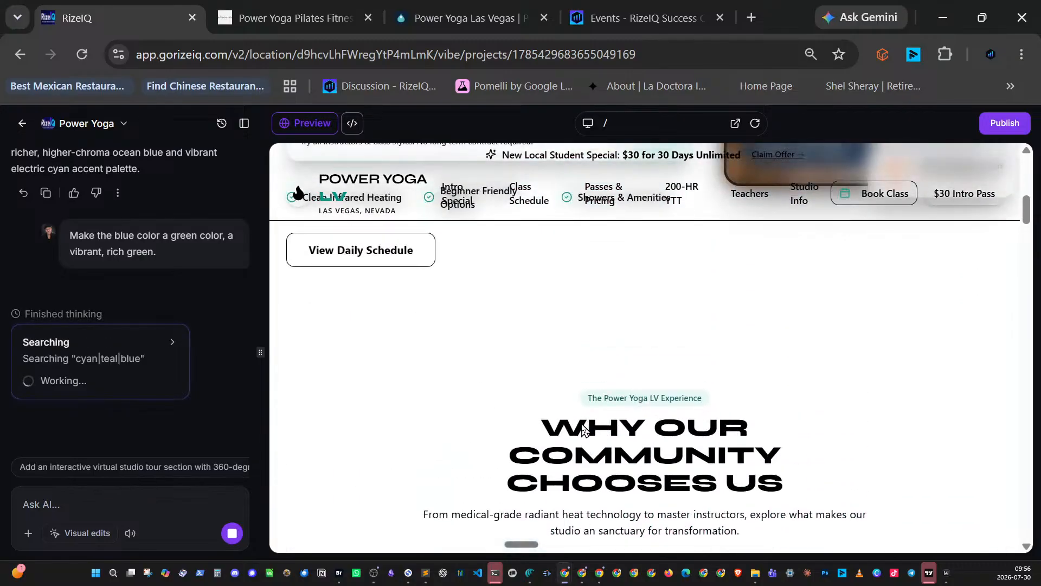
scroll(582, 430, "up", 5)
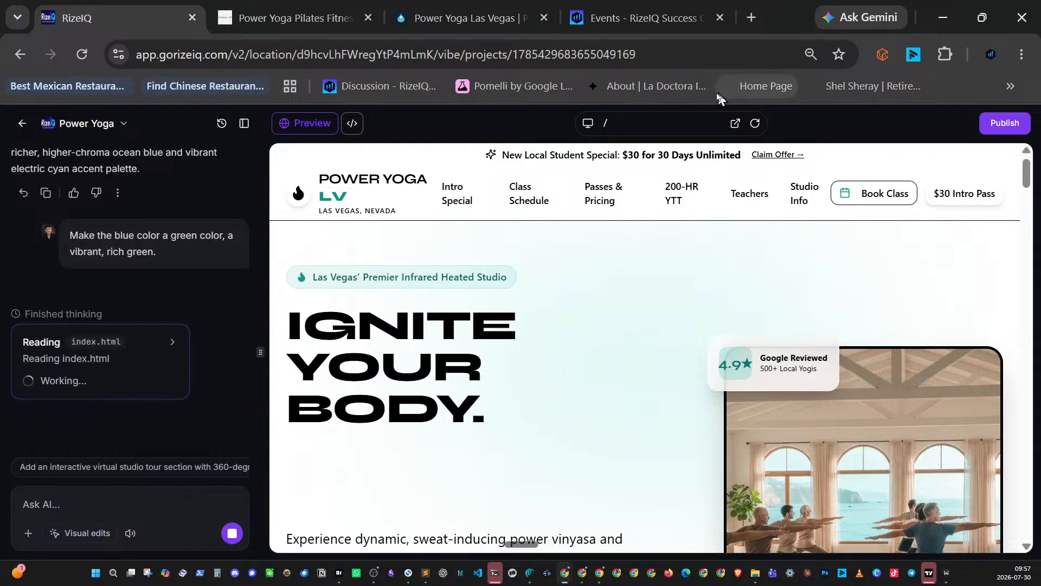
- Enter a Google search for "chinese food" in a new browser tab
mouse_move(676, 27)
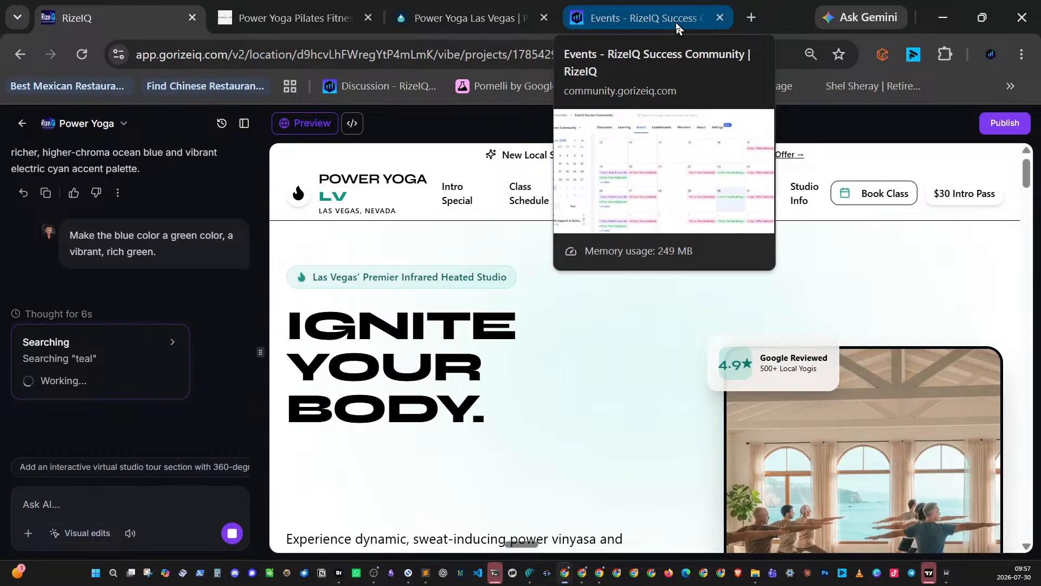
left_click(751, 19)
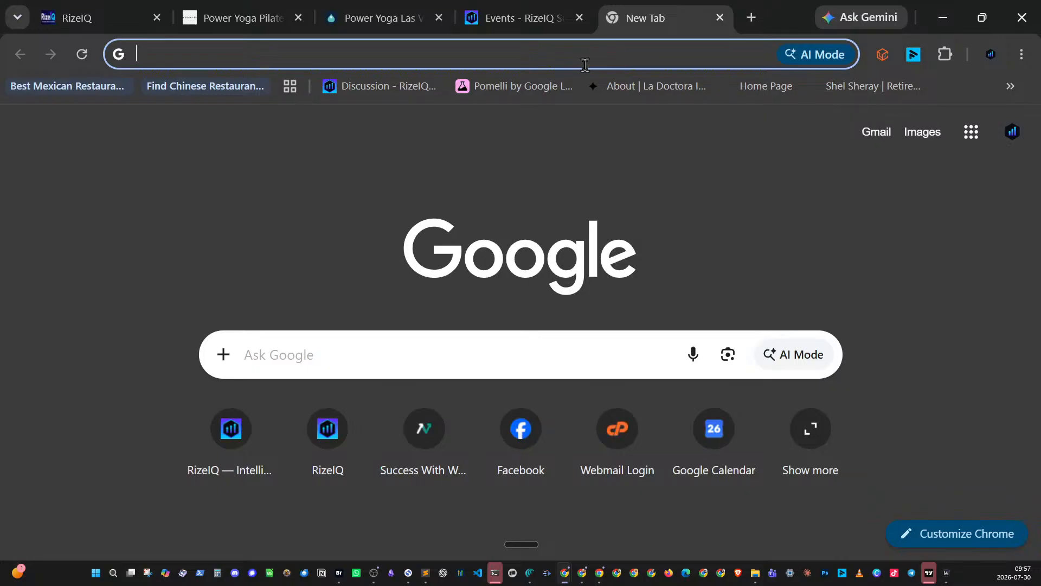
type("chine")
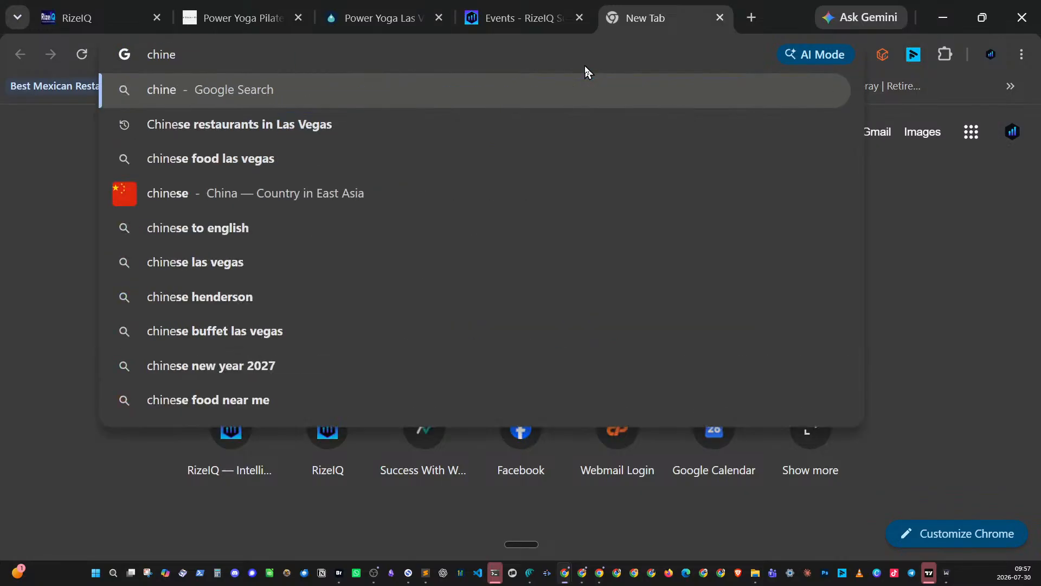
type("se food")
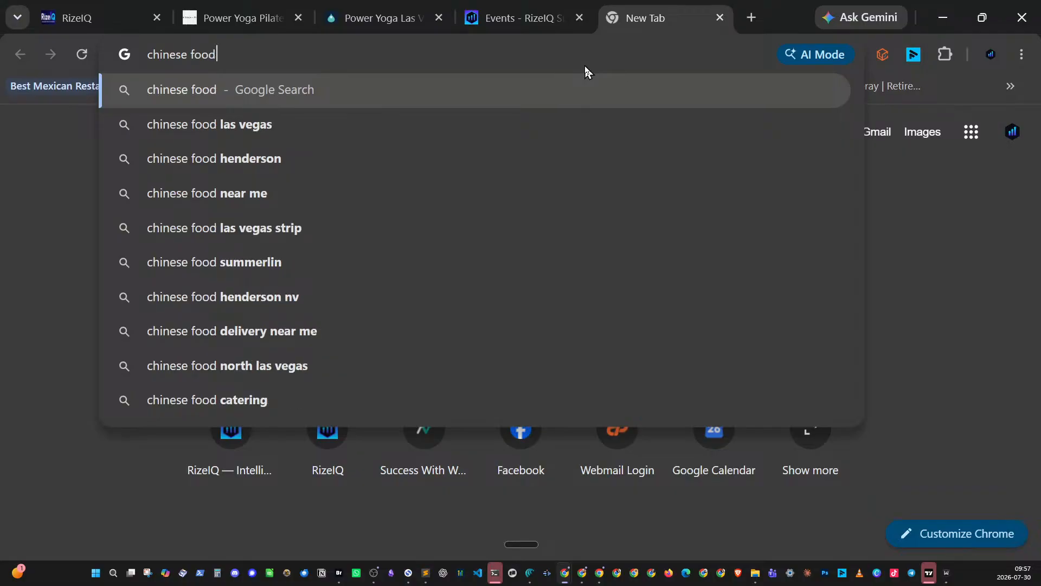
- Search Google for "chinese food near me"
type(" d")
key("BackSpace")
type("nea")
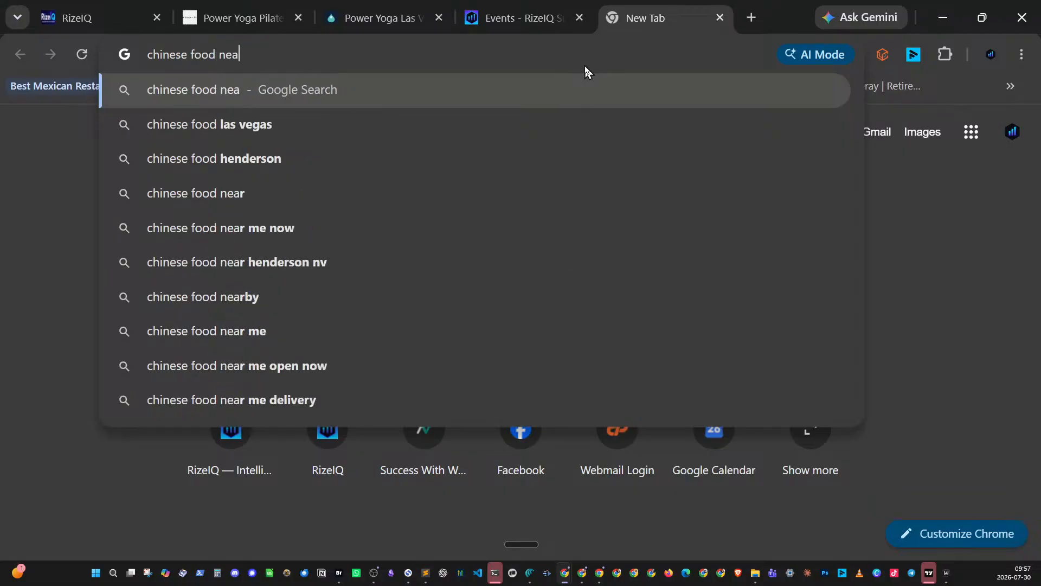
type("r me")
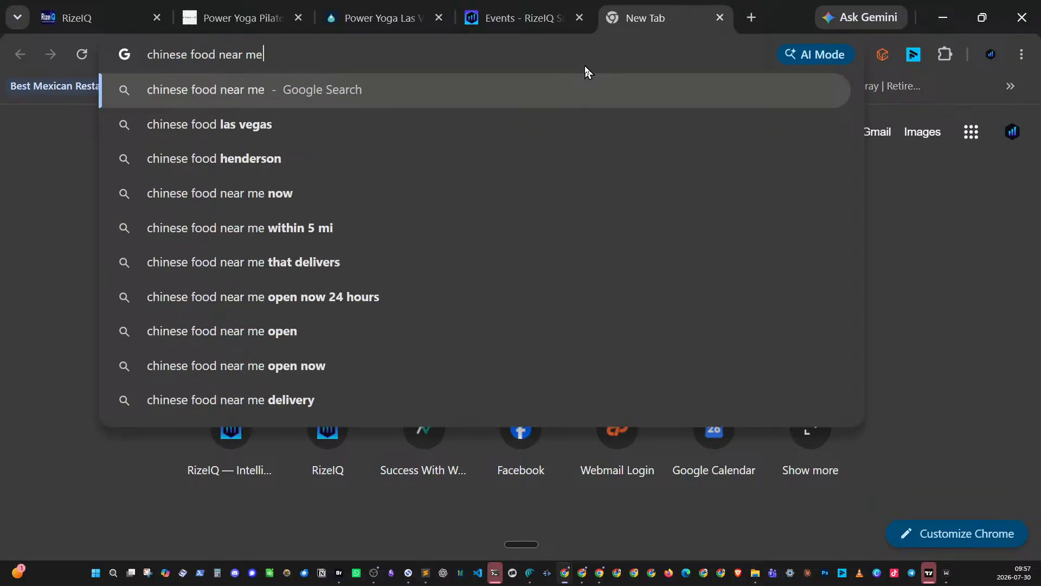
key("Return")
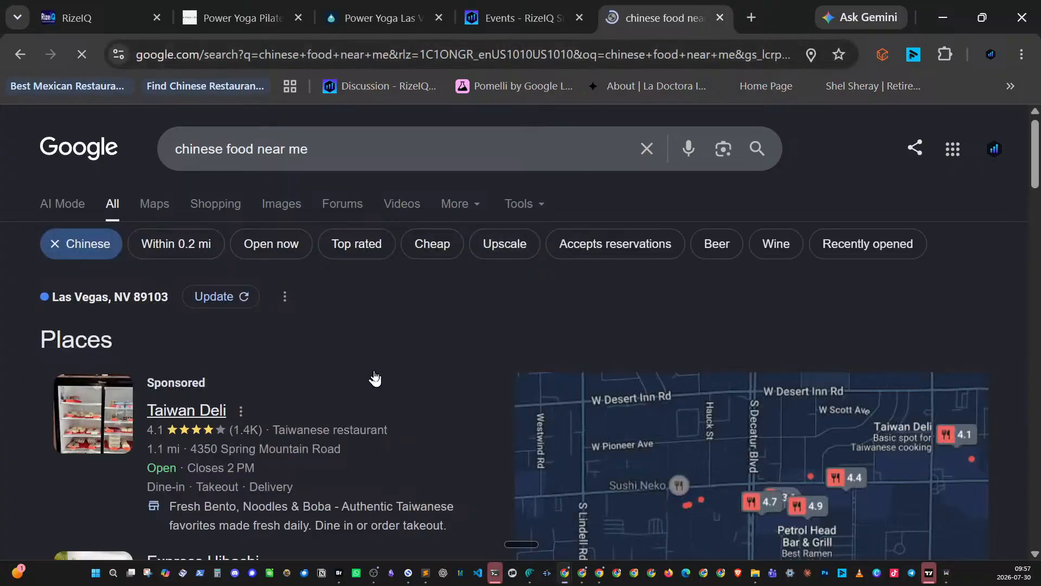
- Look through the first page of Chinese food results and open results page 3
scroll(372, 375, "down", 15)
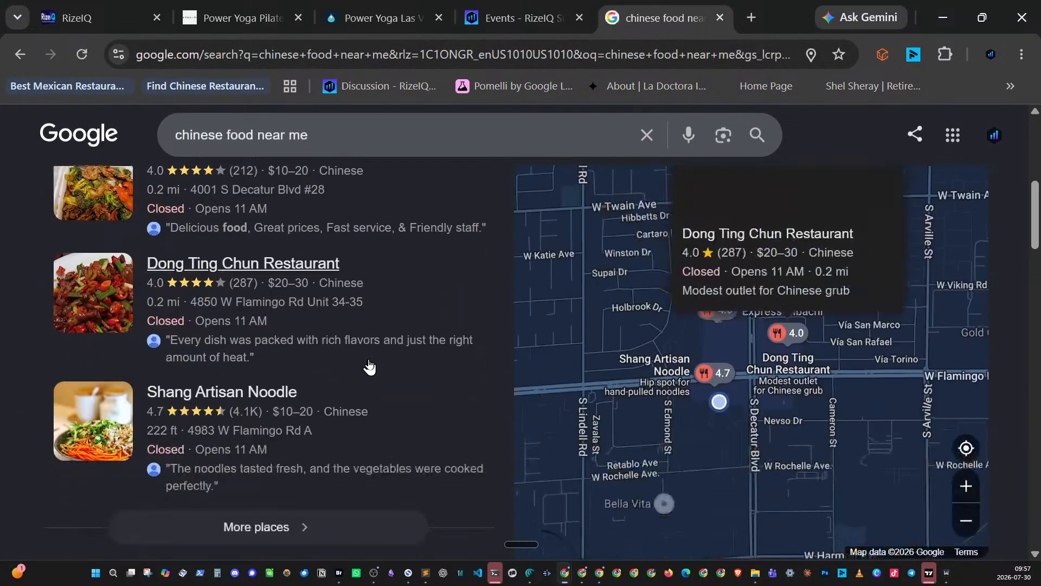
scroll(368, 367, "down", 20)
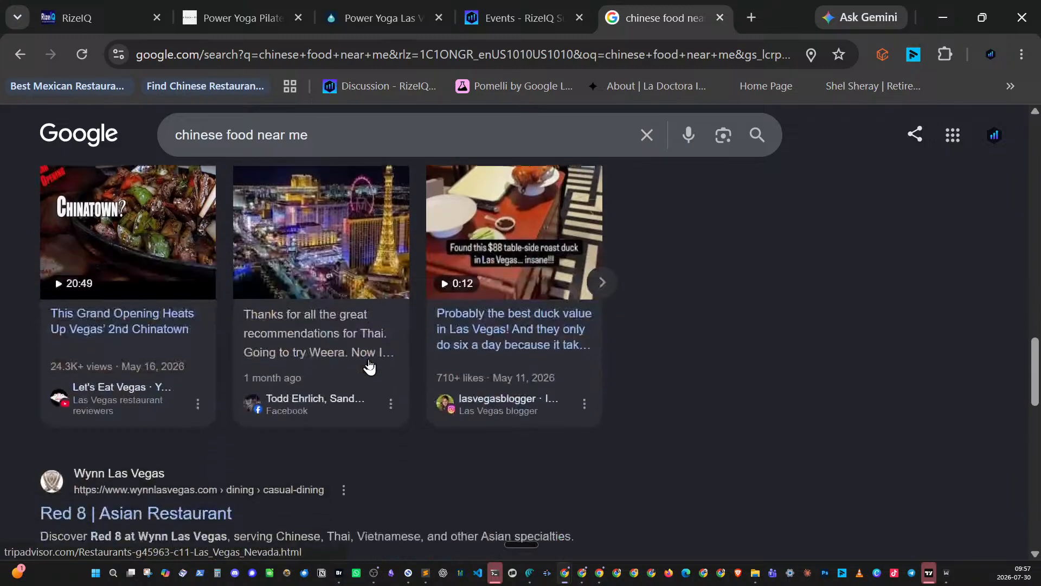
scroll(369, 367, "down", 15)
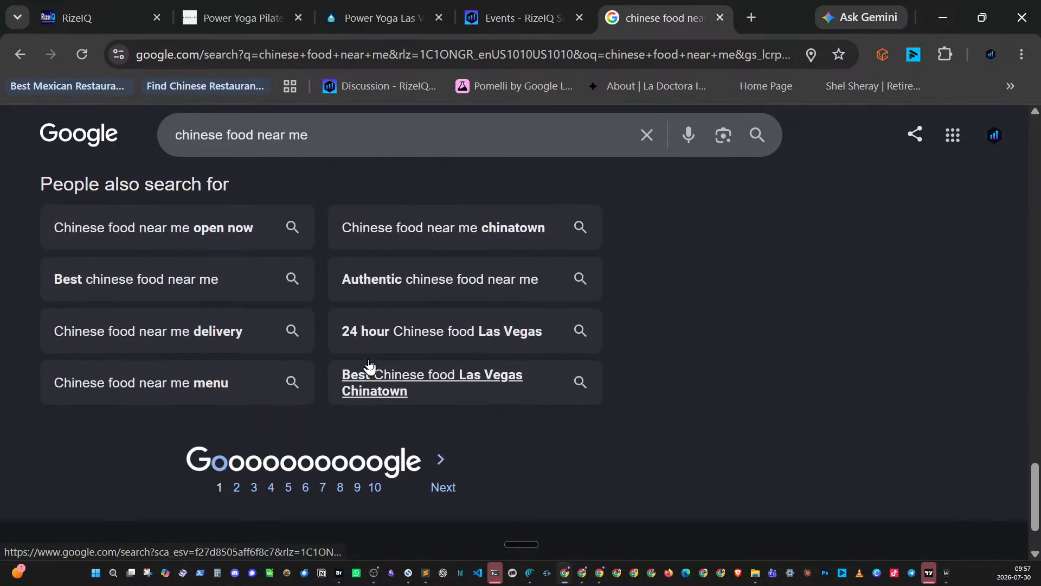
left_click(254, 488)
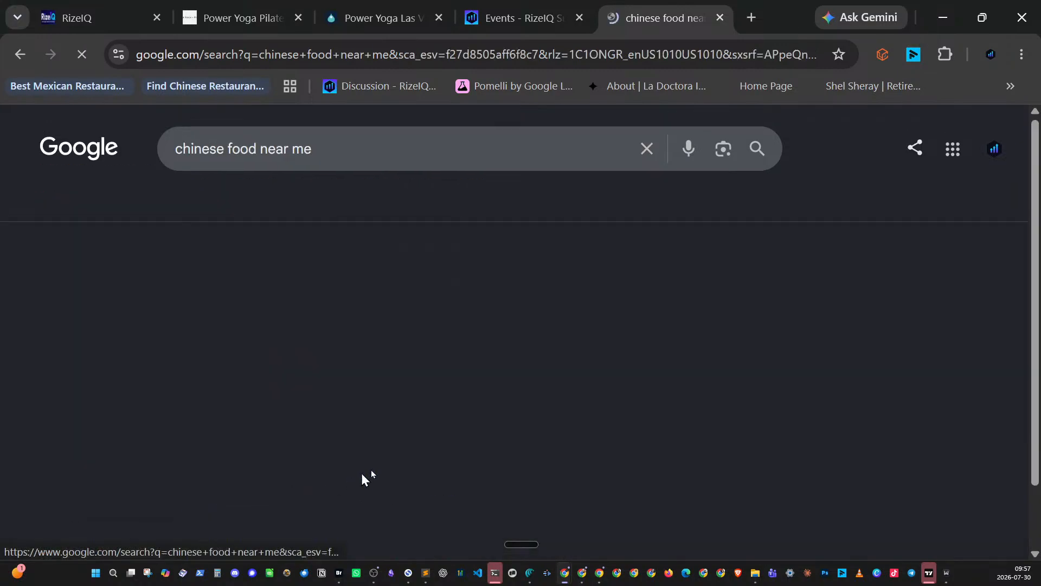
- Review the listings on results page 3 for individual restaurant websites and go on to page 4
scroll(458, 365, "down", 5)
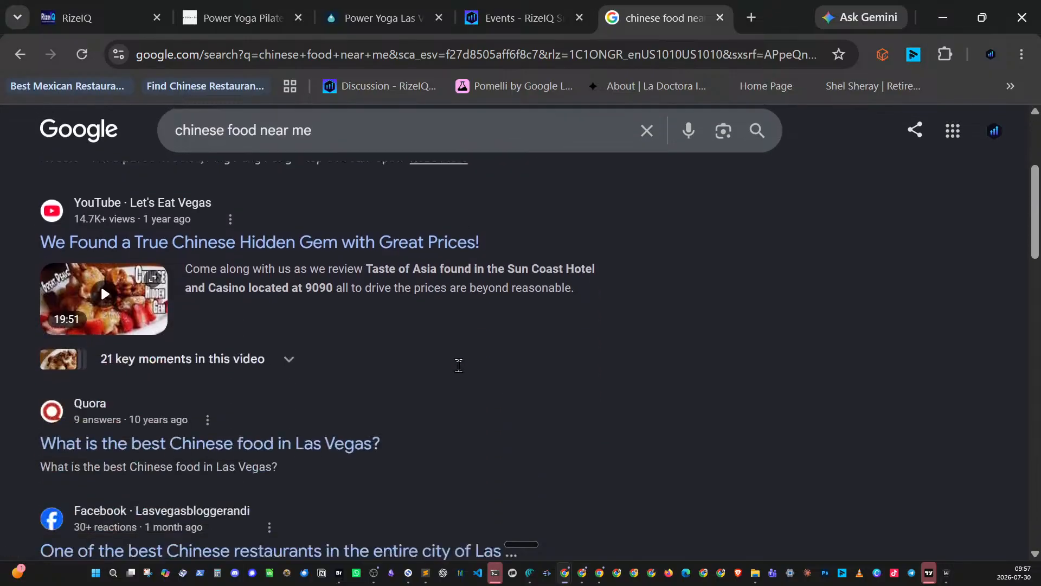
scroll(458, 365, "up", 3)
scroll(457, 365, "down", 4)
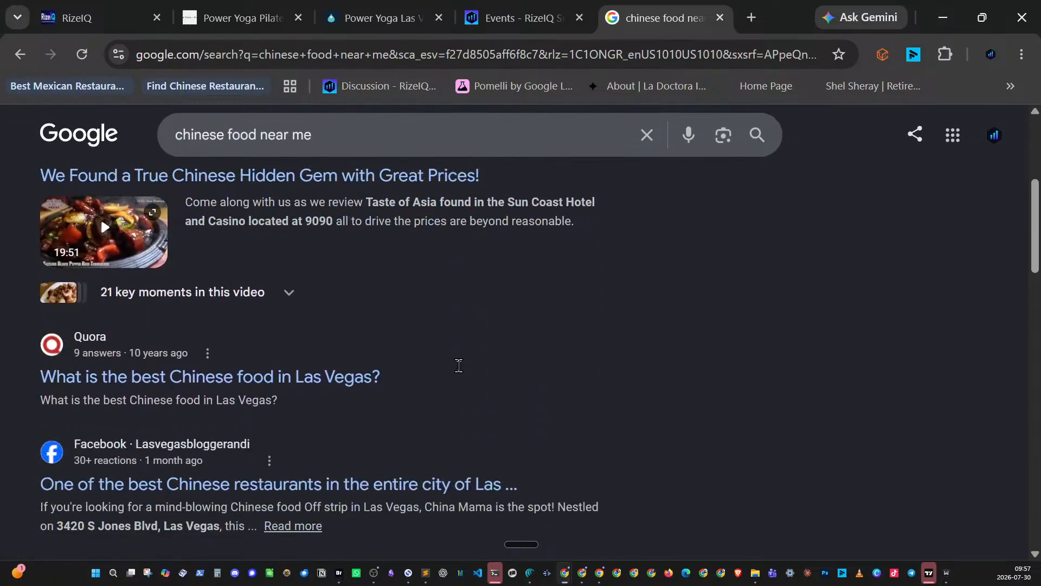
scroll(458, 365, "down", 4)
scroll(458, 365, "down", 3)
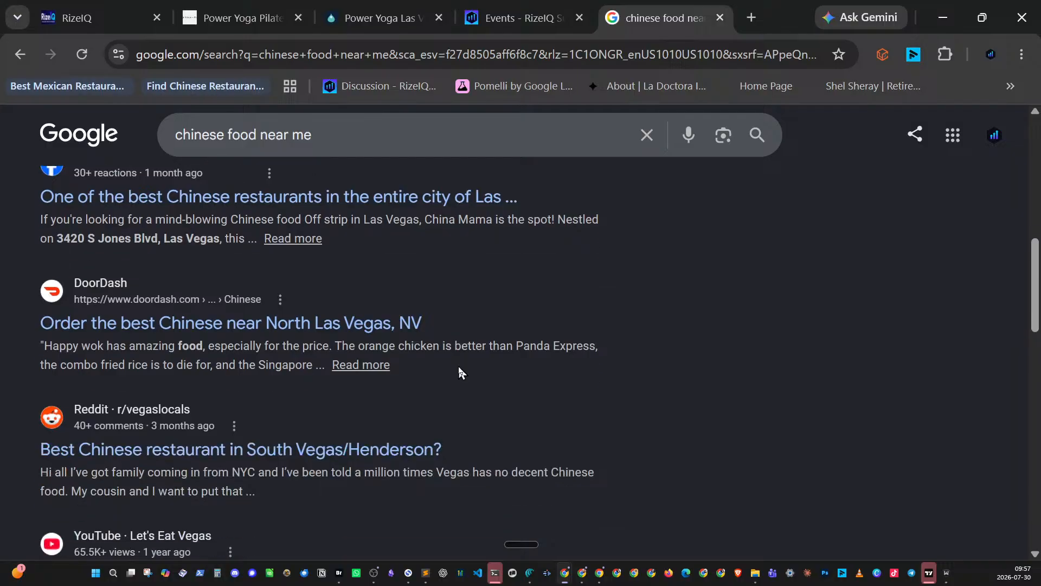
scroll(458, 370, "down", 5)
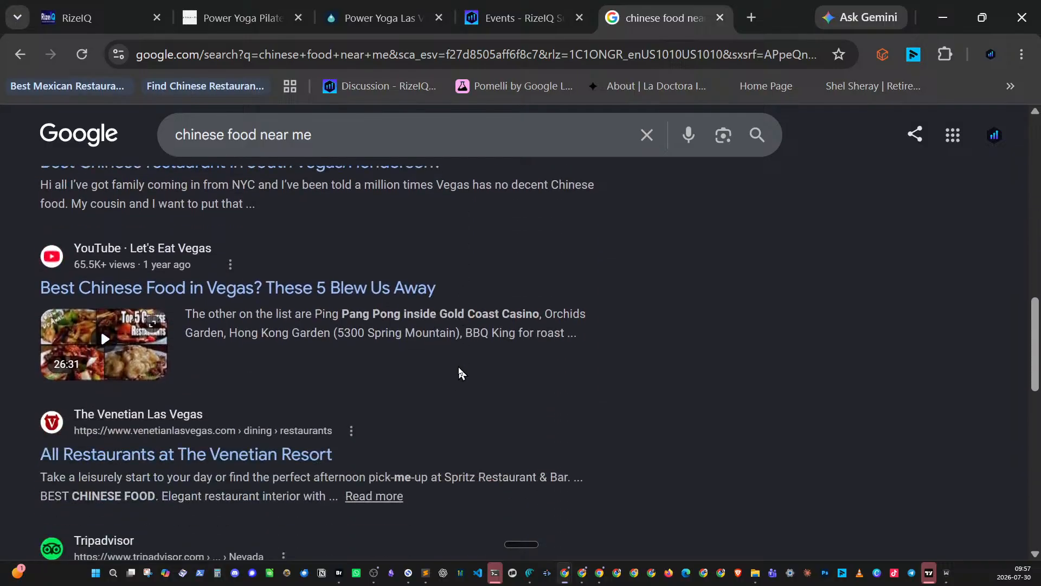
scroll(459, 373, "down", 3)
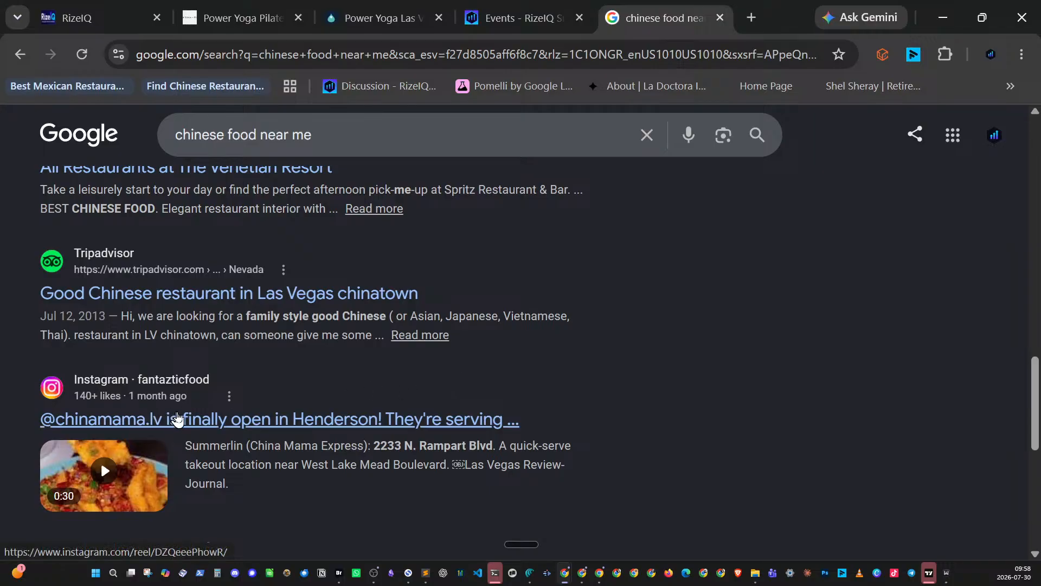
scroll(274, 395, "down", 8)
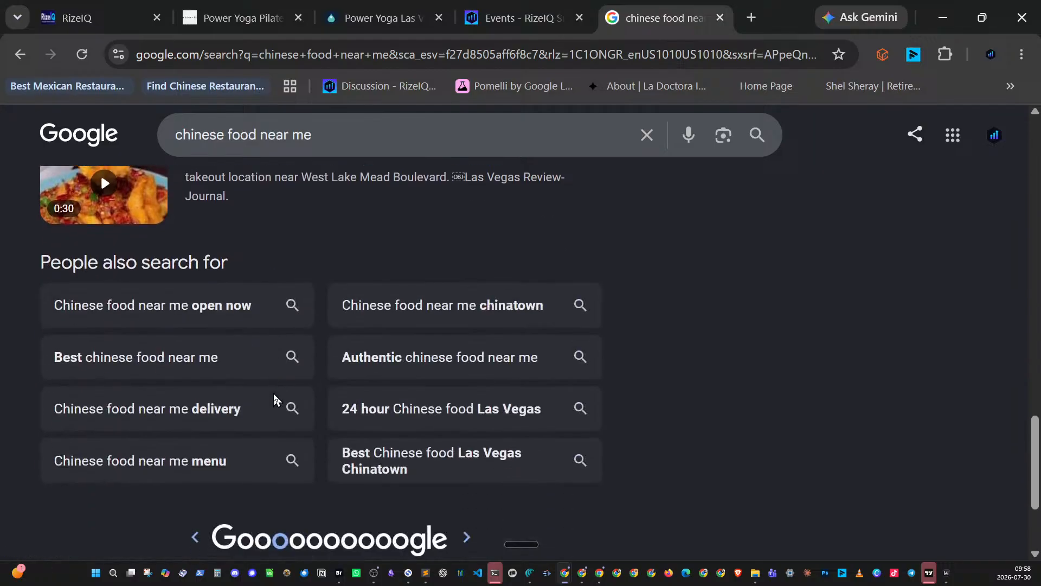
left_click(466, 422)
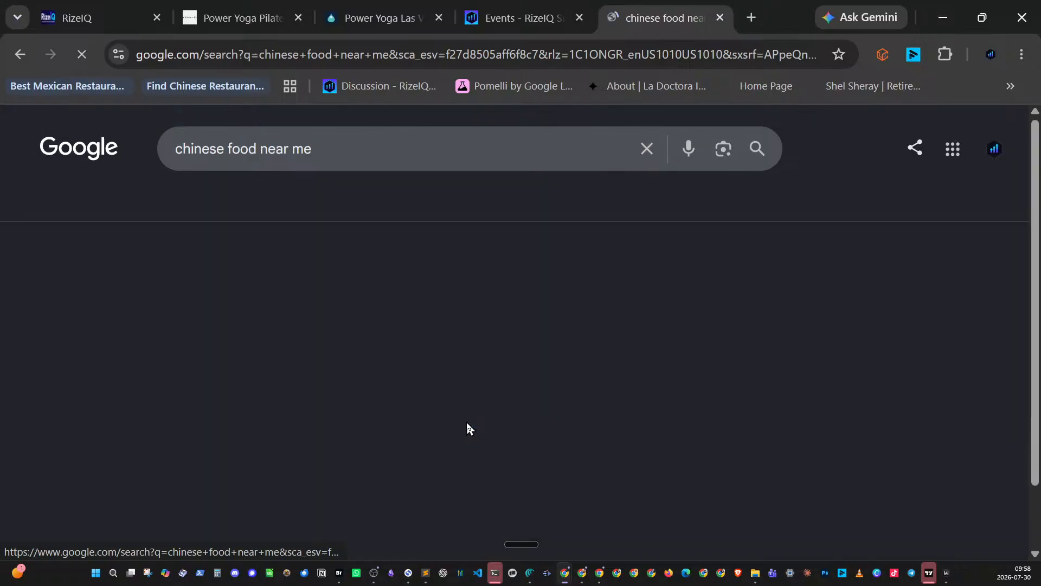
- Check the listings on results page 4 for restaurant websites and open page 5
scroll(414, 407, "down", 3)
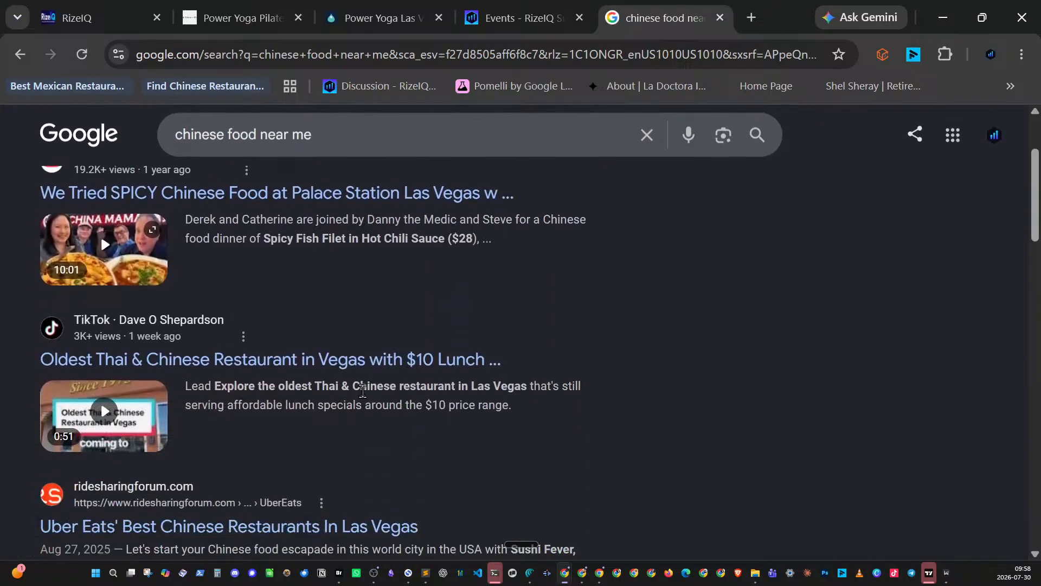
scroll(333, 374, "down", 5)
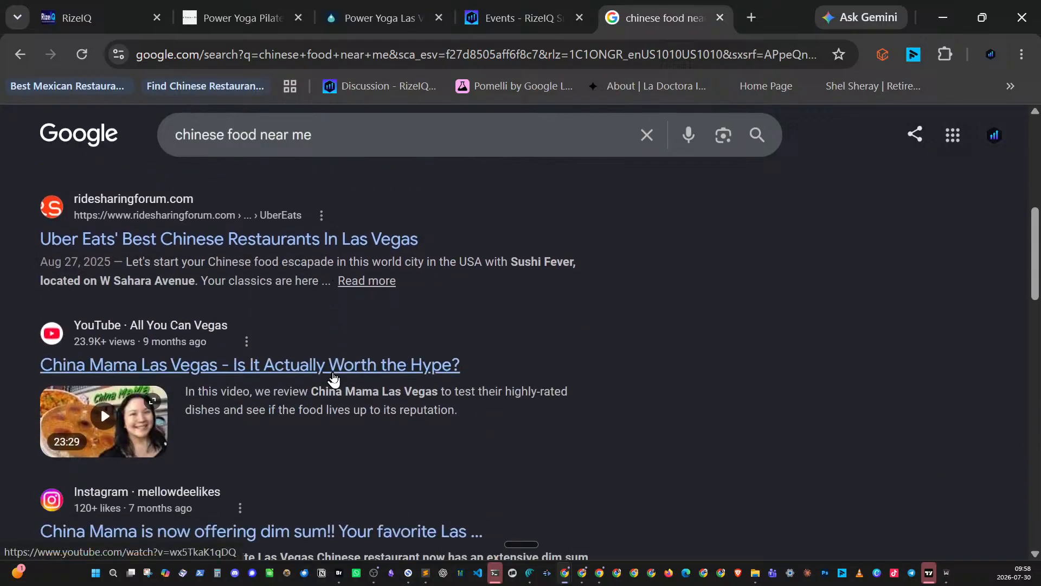
scroll(333, 377, "down", 3)
scroll(333, 373, "down", 2)
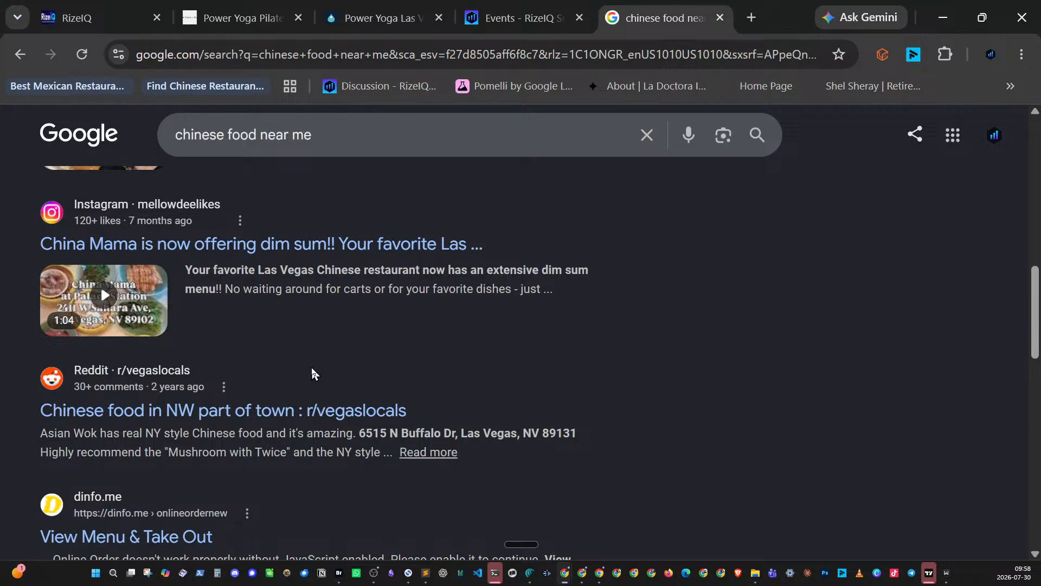
scroll(312, 373, "down", 3)
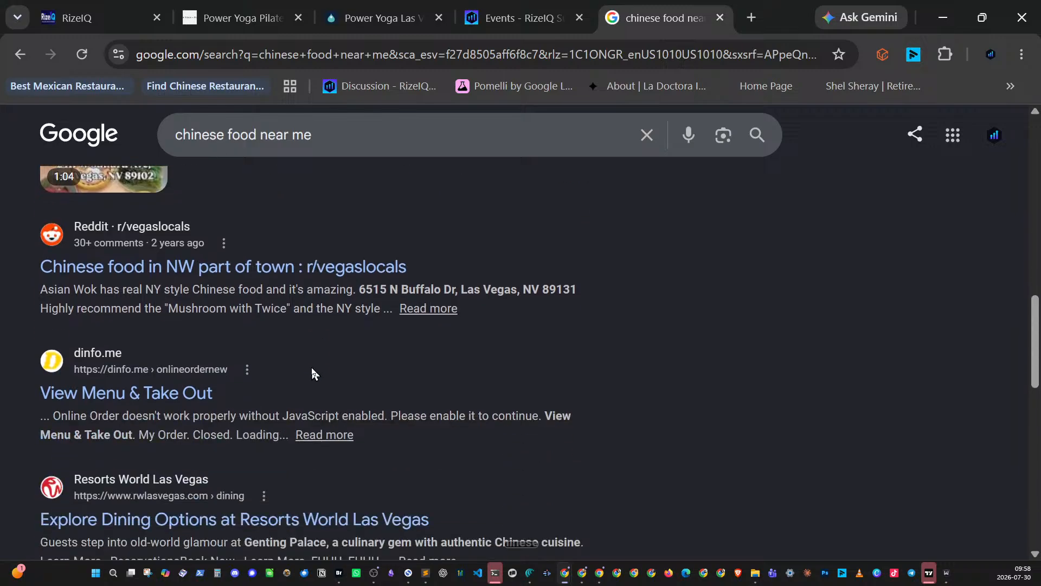
scroll(313, 373, "down", 3)
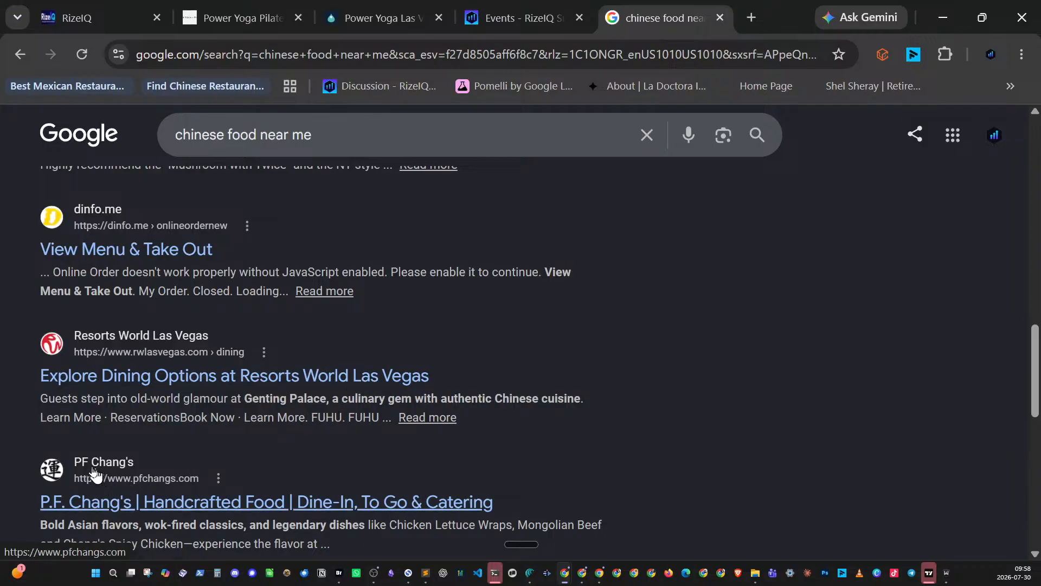
scroll(221, 452, "down", 3)
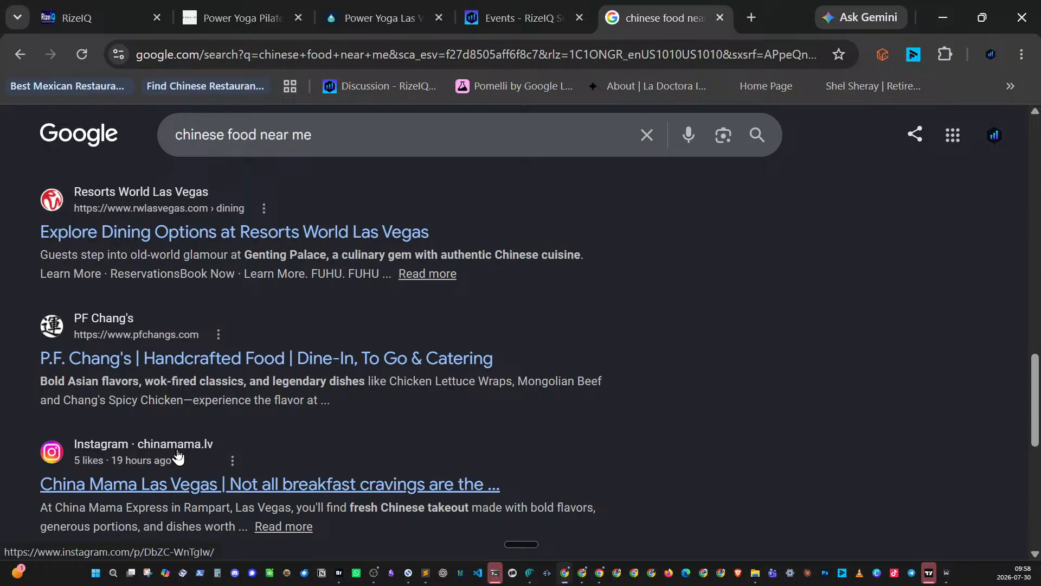
scroll(193, 457, "down", 9)
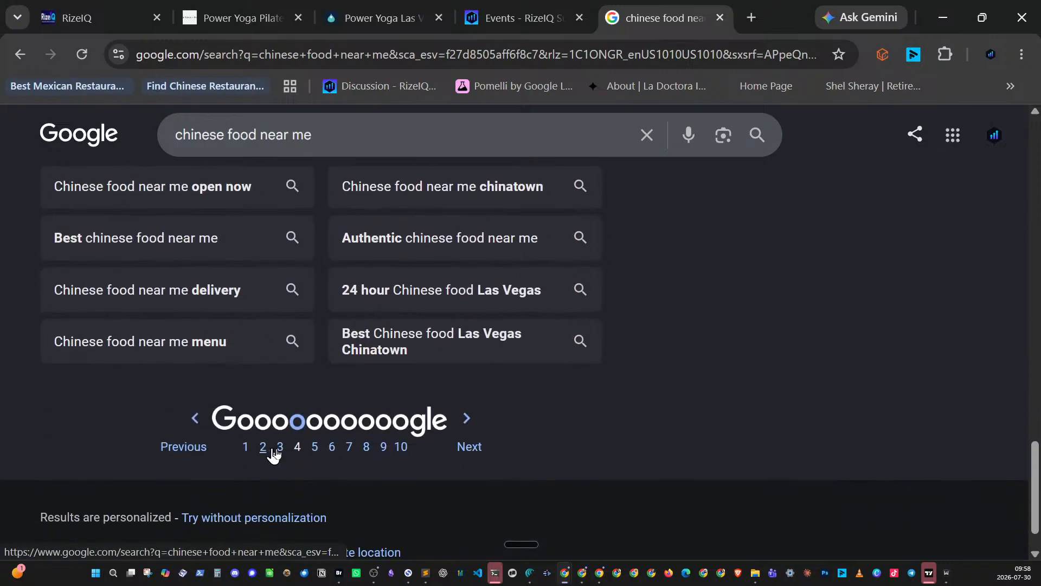
left_click(316, 448)
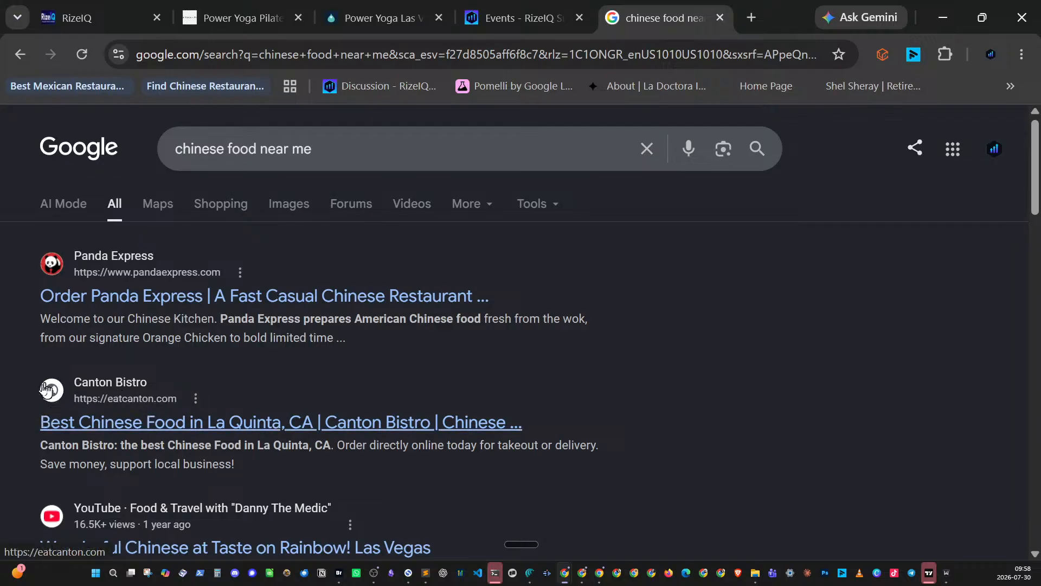
- Open the Canton Bistro result in a separate tab, examine its homepage through to the location section, and close that tab
middle_click(259, 427)
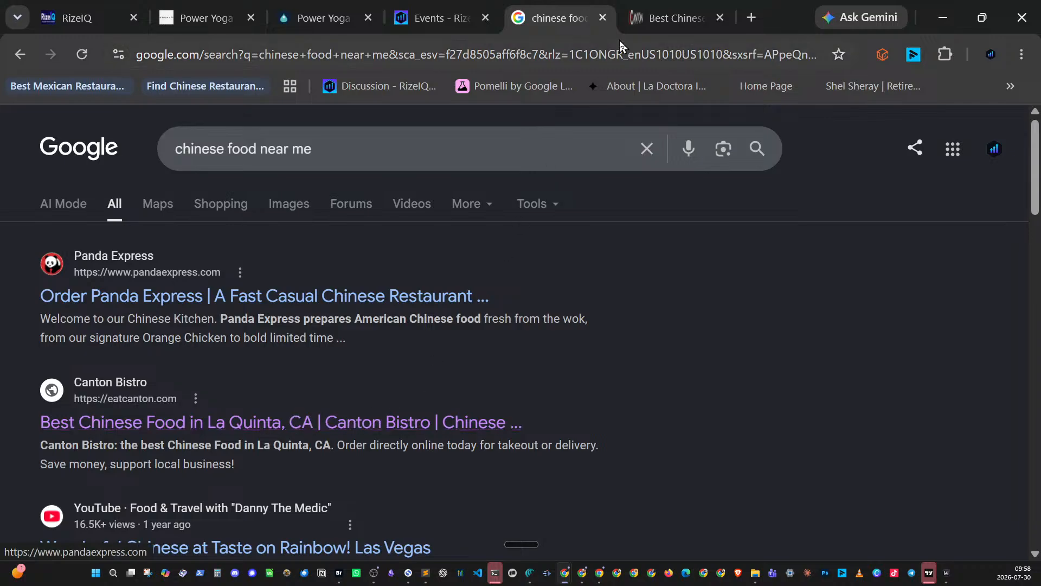
left_click(659, 18)
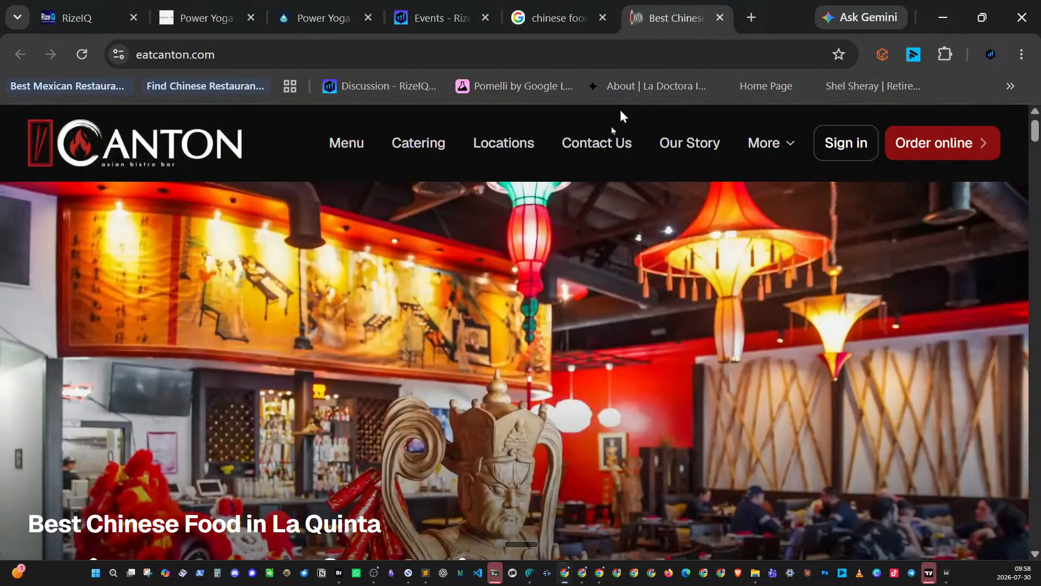
scroll(576, 218, "down", 10)
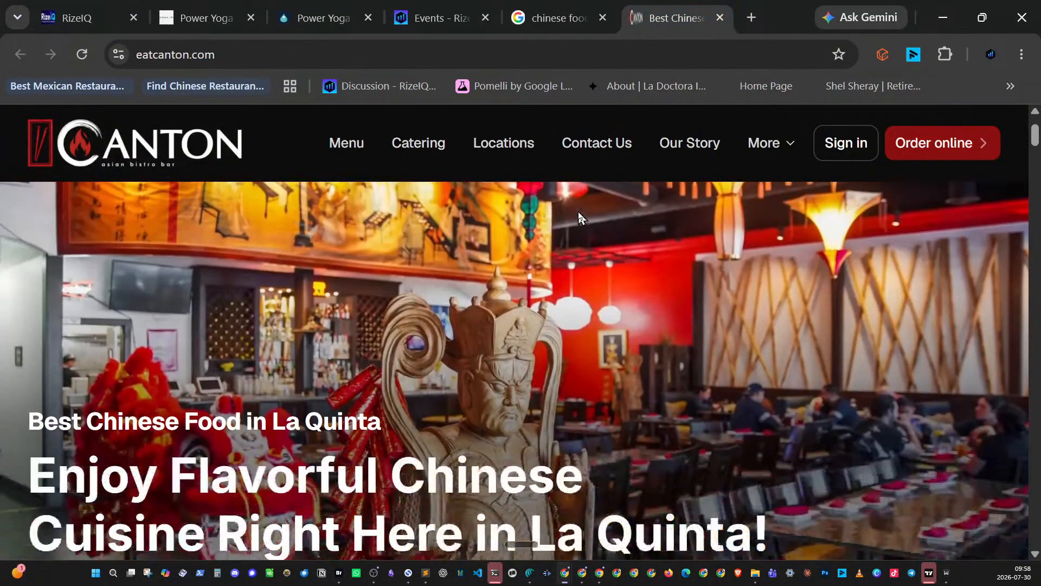
scroll(579, 215, "down", 10)
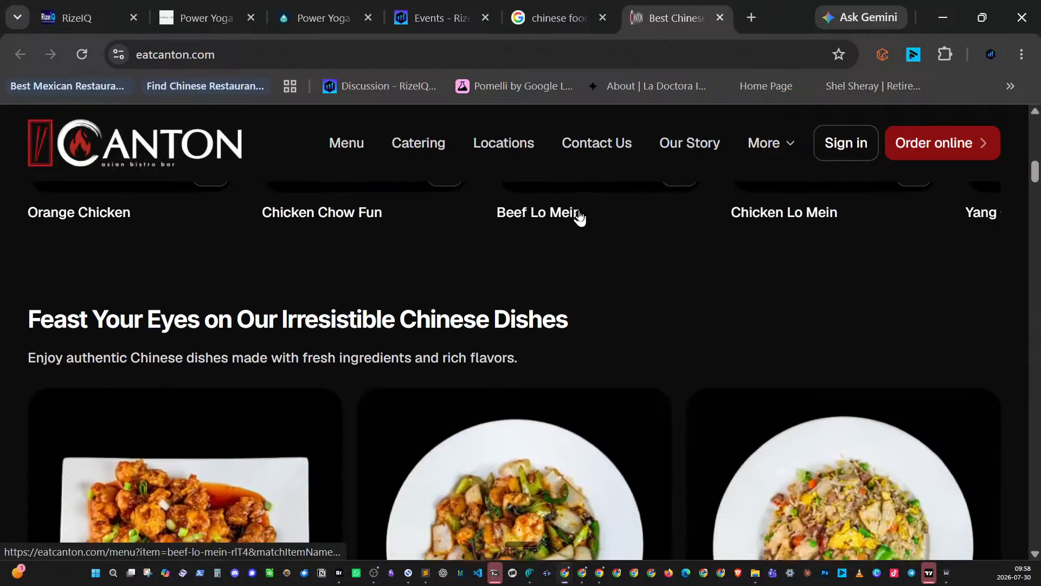
scroll(579, 216, "down", 10)
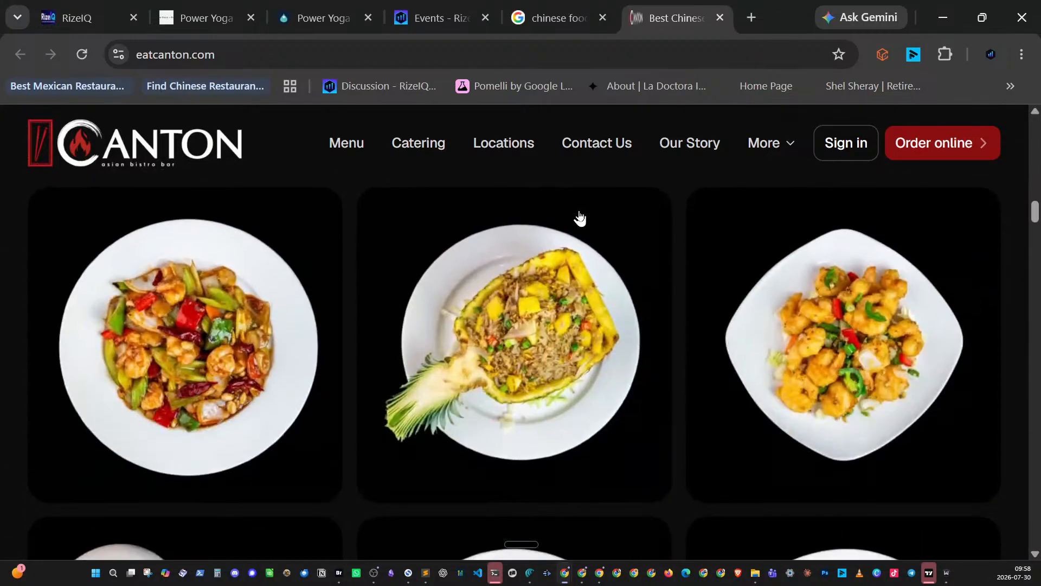
scroll(579, 217, "down", 8)
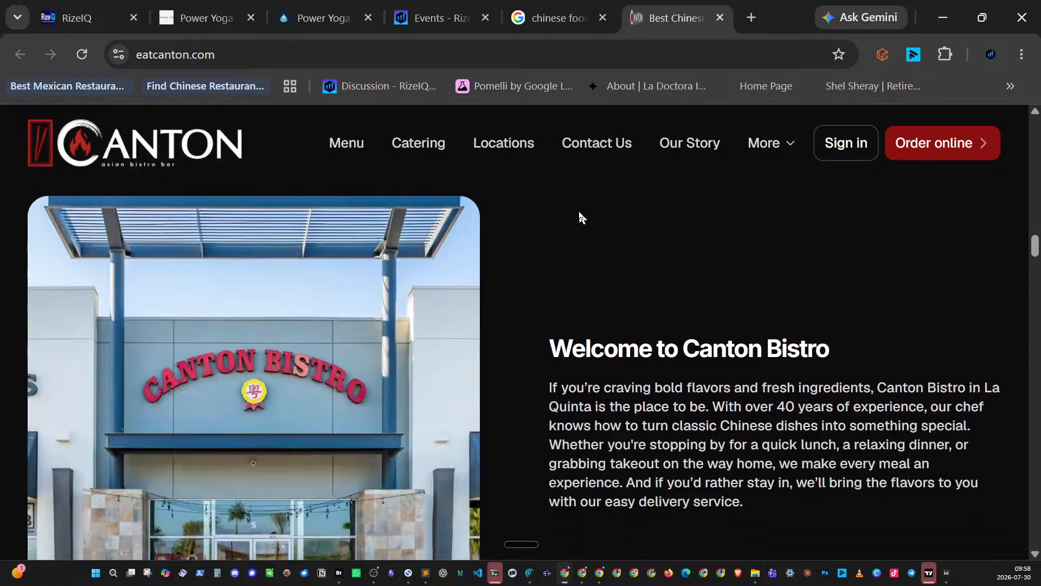
scroll(579, 217, "down", 10)
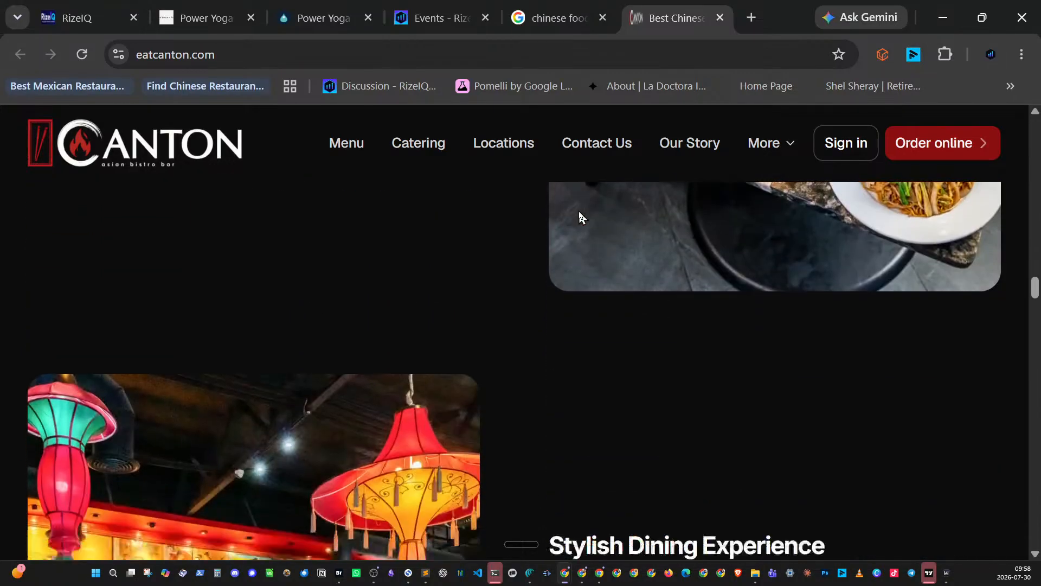
scroll(580, 217, "down", 12)
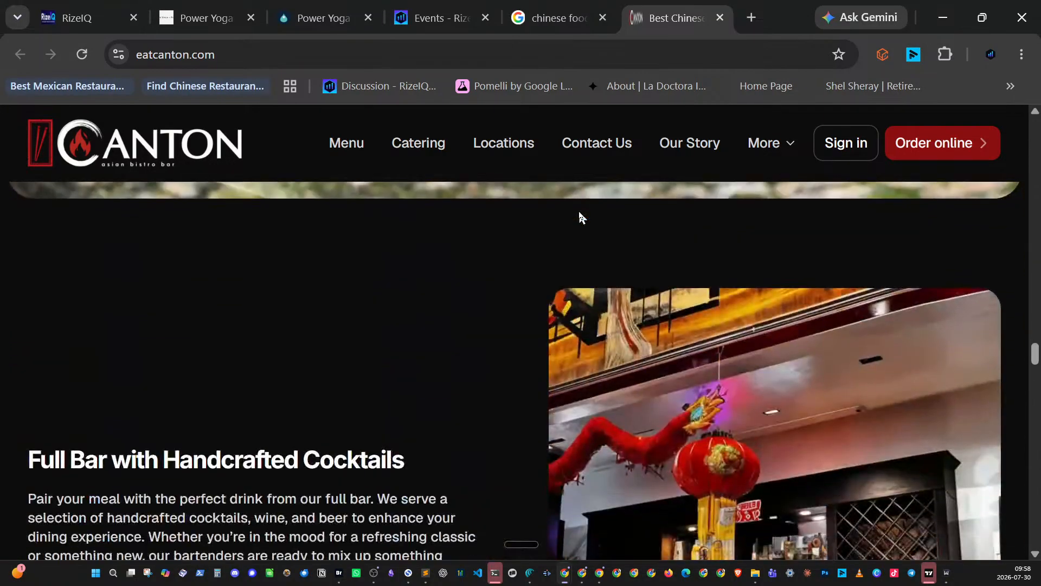
scroll(579, 212, "down", 12)
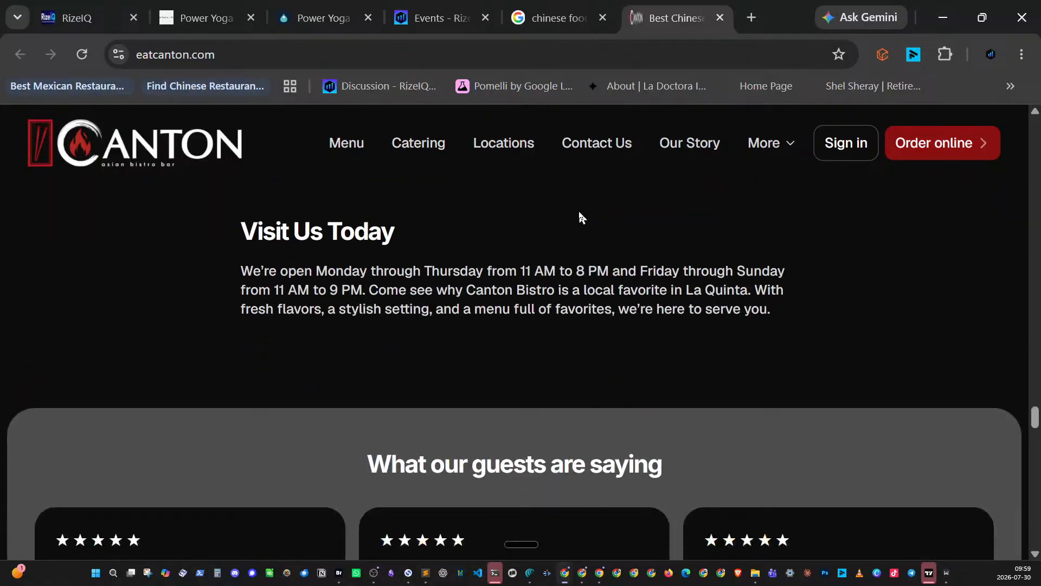
scroll(578, 216, "down", 10)
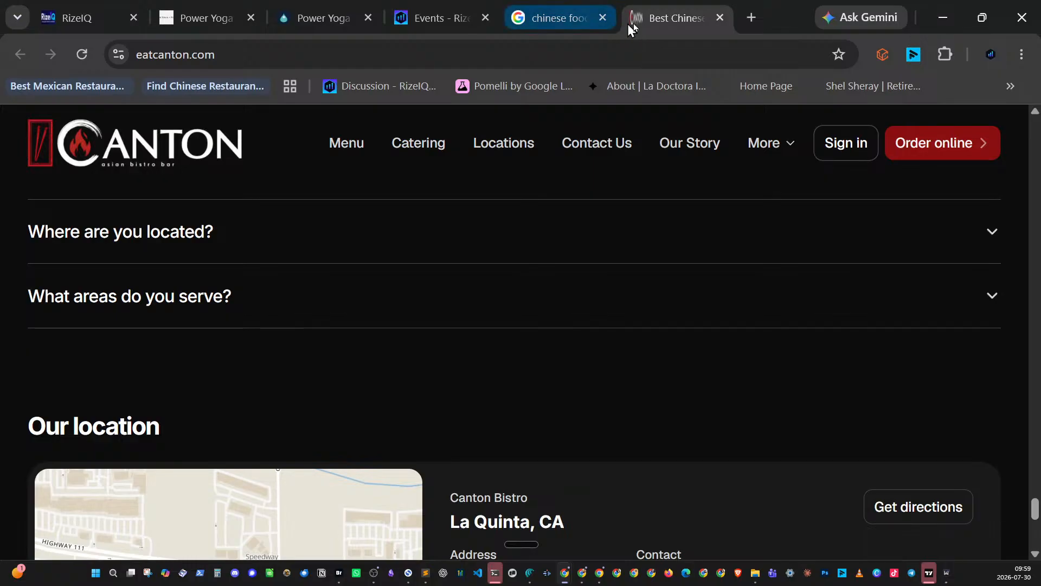
left_click(720, 18)
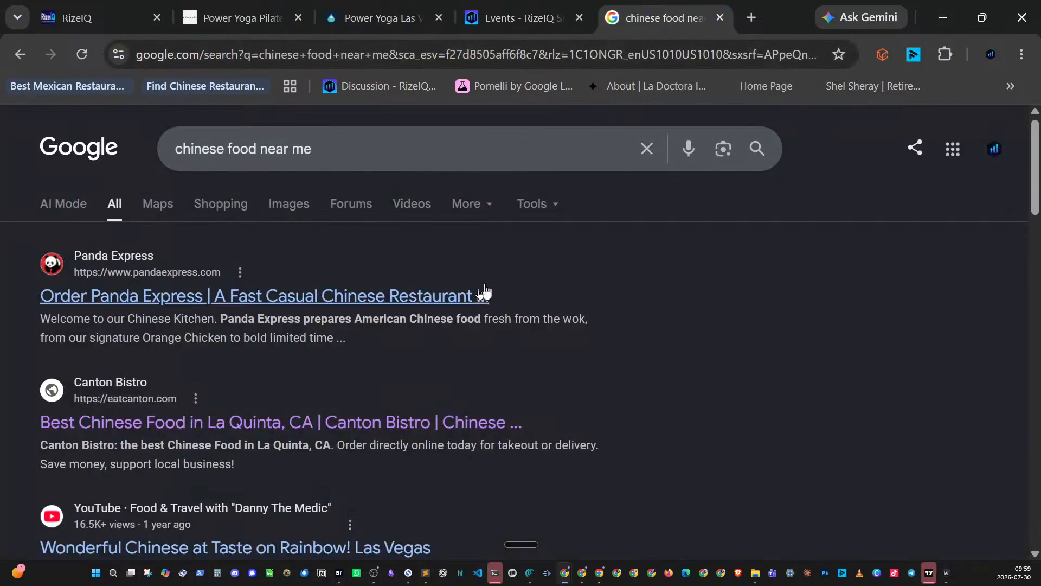
- Open the Pick Up Stix Downey result in a separate tab, examine the page down to its footer, and close that tab
scroll(640, 306, "down", 5)
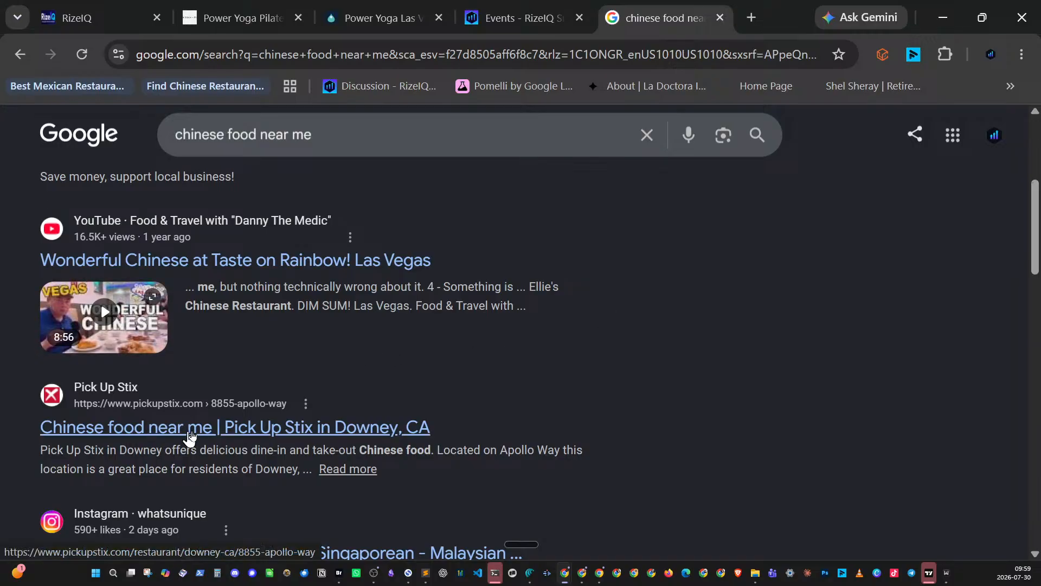
middle_click(263, 434)
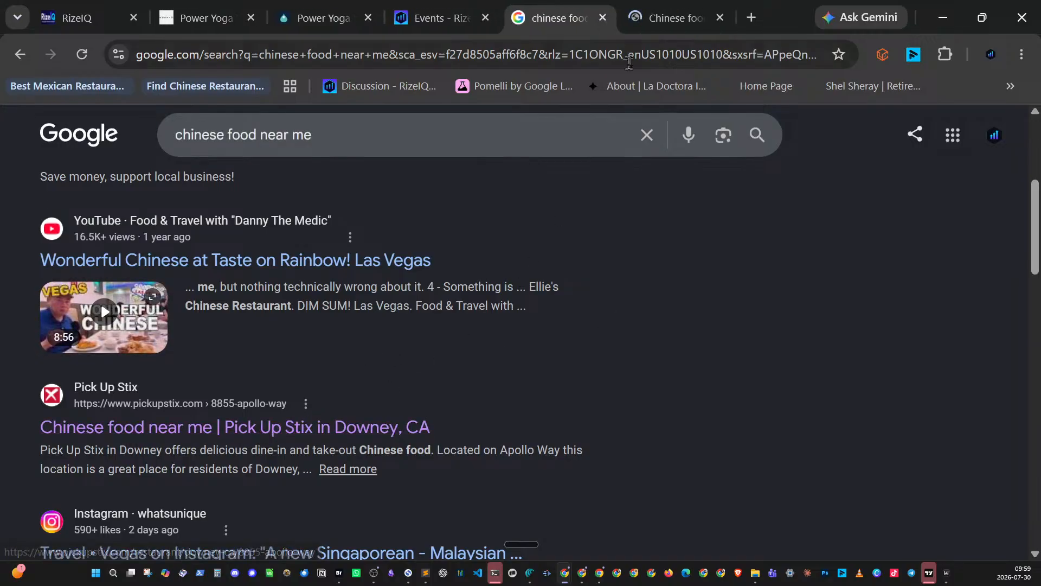
left_click(661, 18)
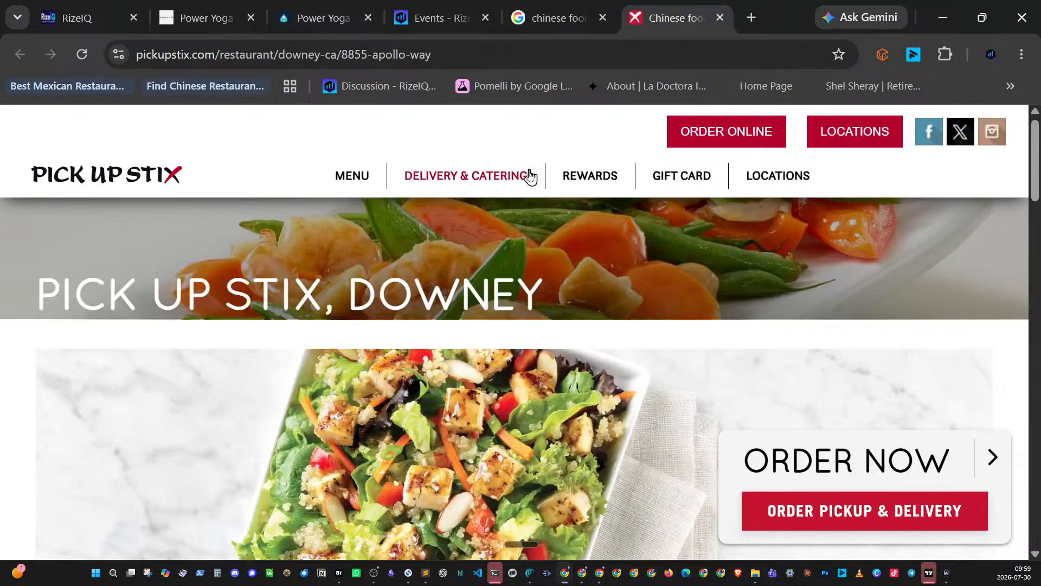
scroll(567, 243, "down", 10)
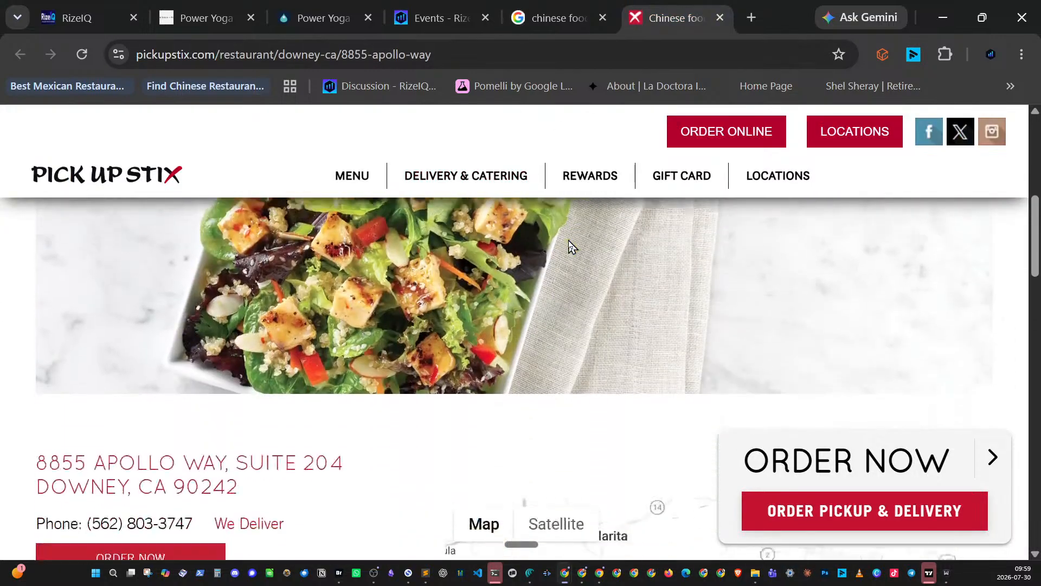
scroll(569, 242, "down", 5)
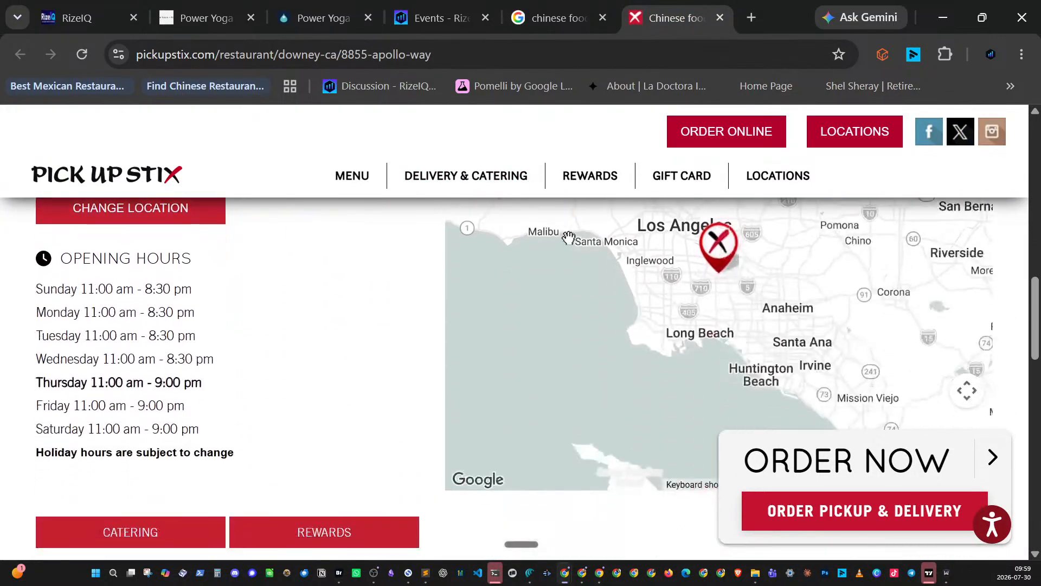
scroll(569, 238, "down", 5)
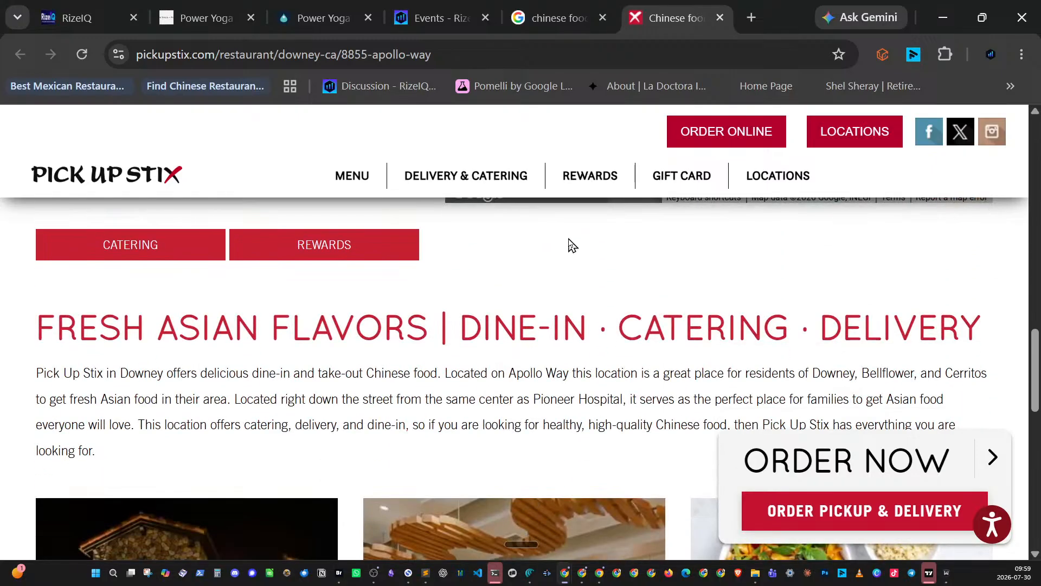
scroll(569, 244, "down", 5)
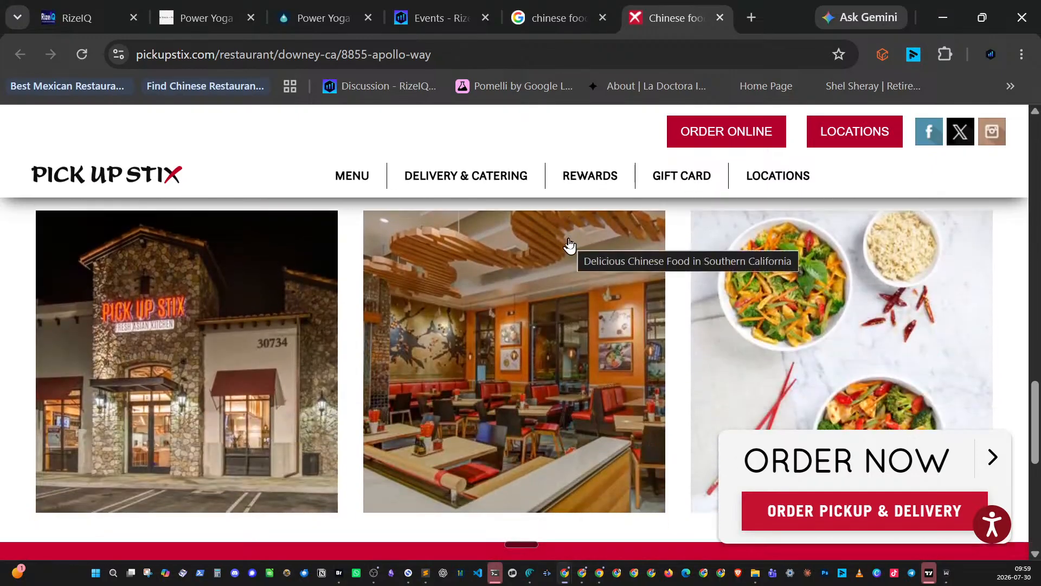
scroll(569, 244, "down", 5)
scroll(572, 245, "down", 3)
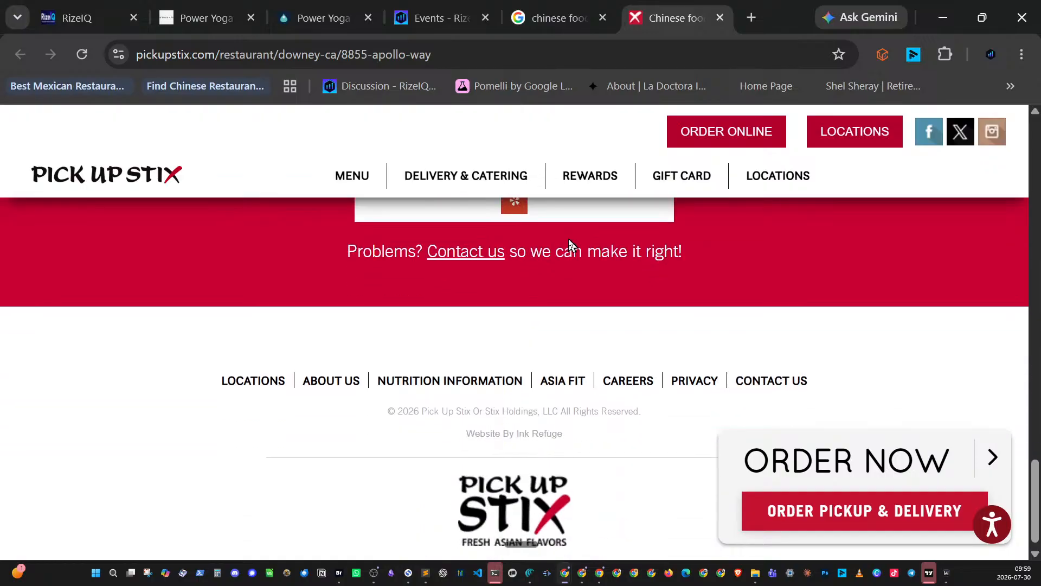
left_click(720, 18)
- Open the Pei Wei Asian Kitchen result in a separate tab, look through its homepage, and close that tab
scroll(638, 284, "down", 3)
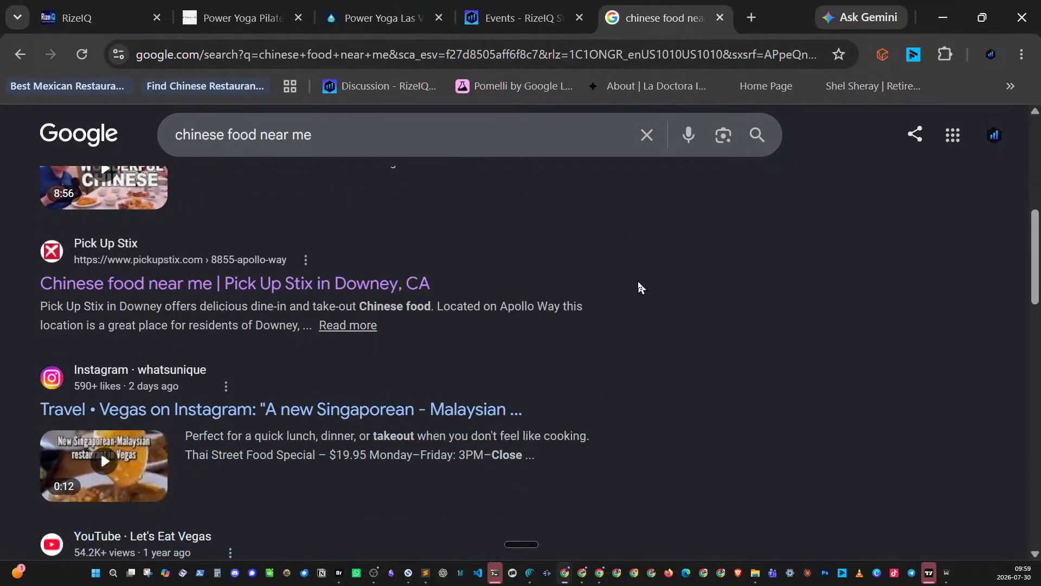
scroll(636, 277, "down", 6)
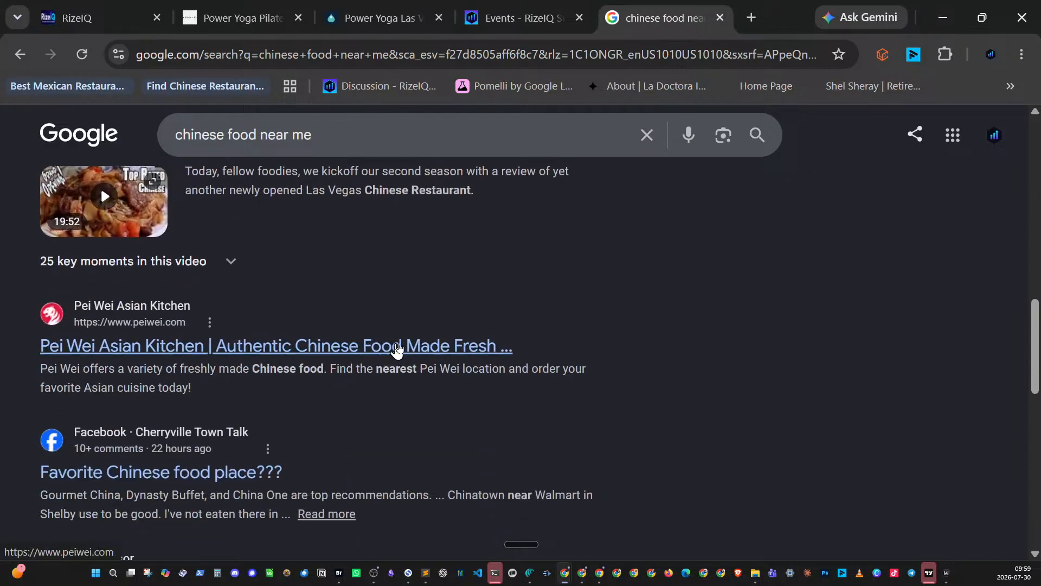
middle_click(389, 350)
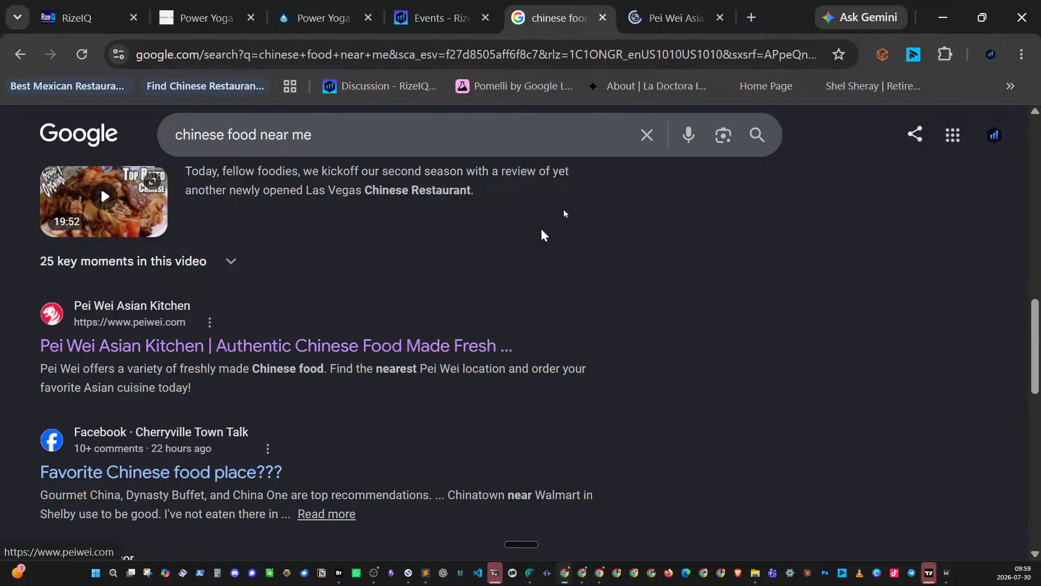
left_click(677, 19)
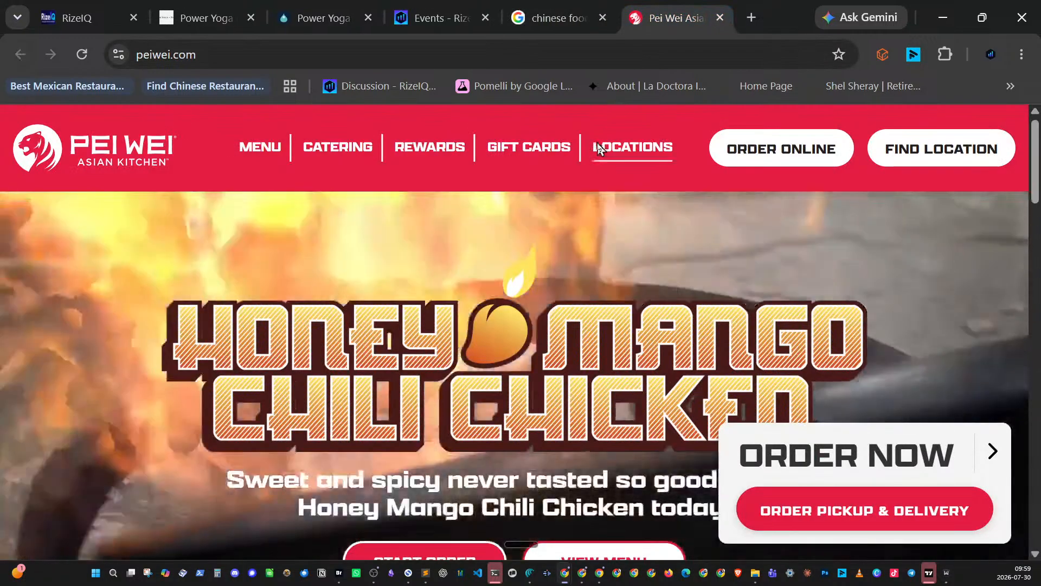
scroll(637, 233, "down", 12)
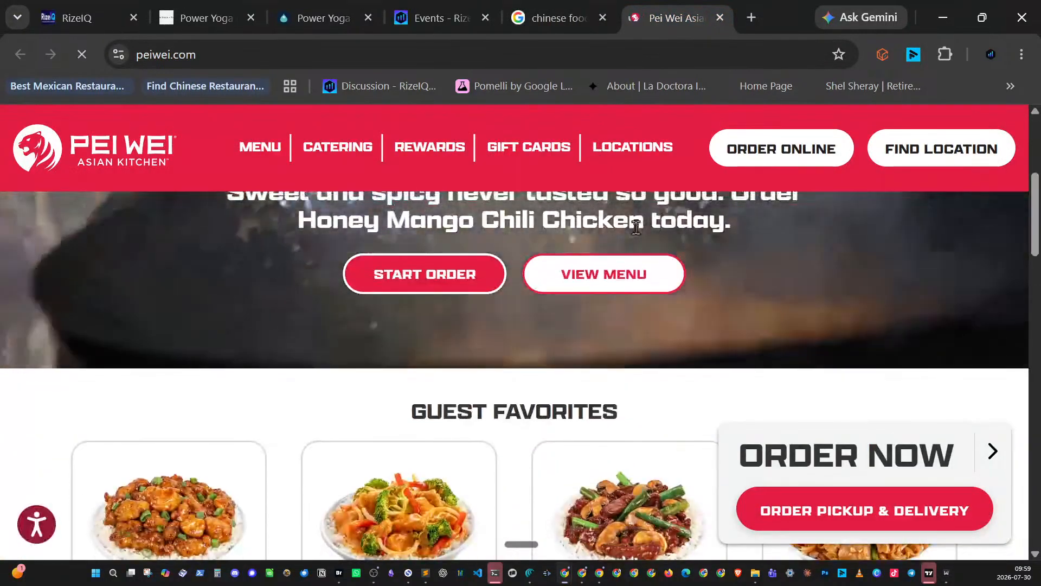
scroll(637, 233, "down", 12)
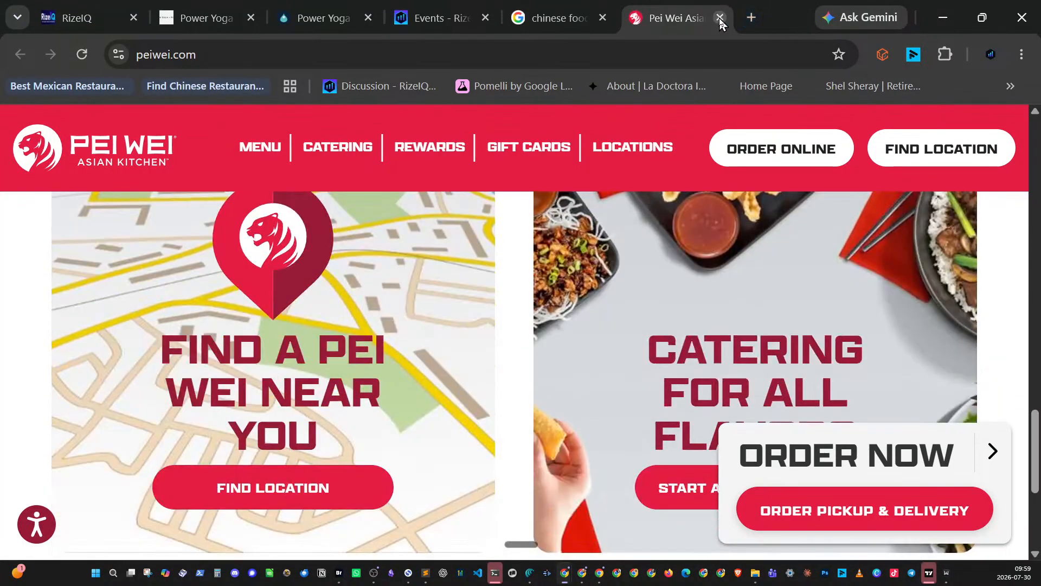
left_click(719, 18)
- Check the remaining listings on results page 5 for restaurant websites and go on to page 6
scroll(510, 273, "down", 2)
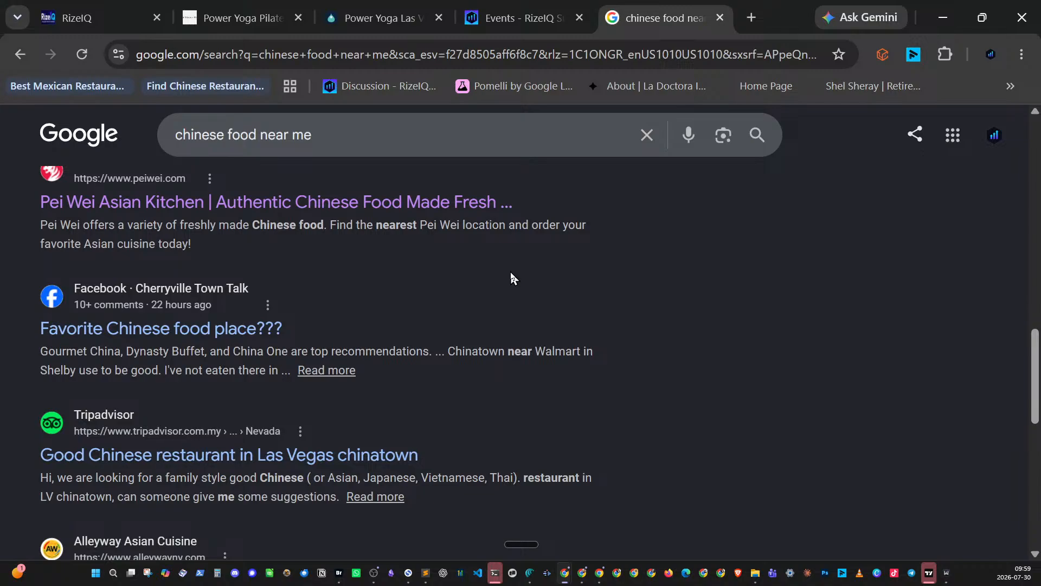
scroll(514, 278, "down", 5)
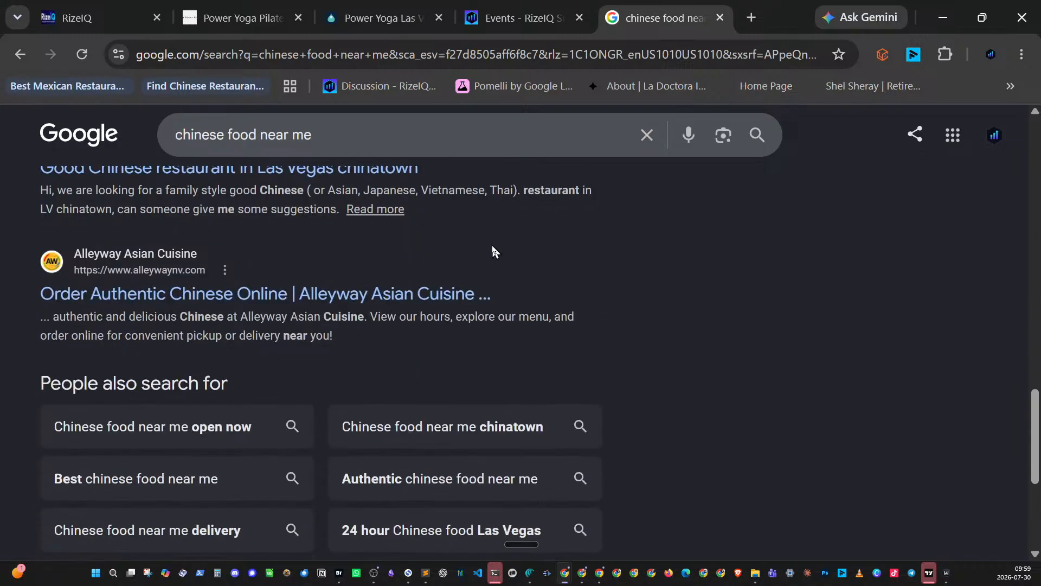
scroll(571, 262, "down", 5)
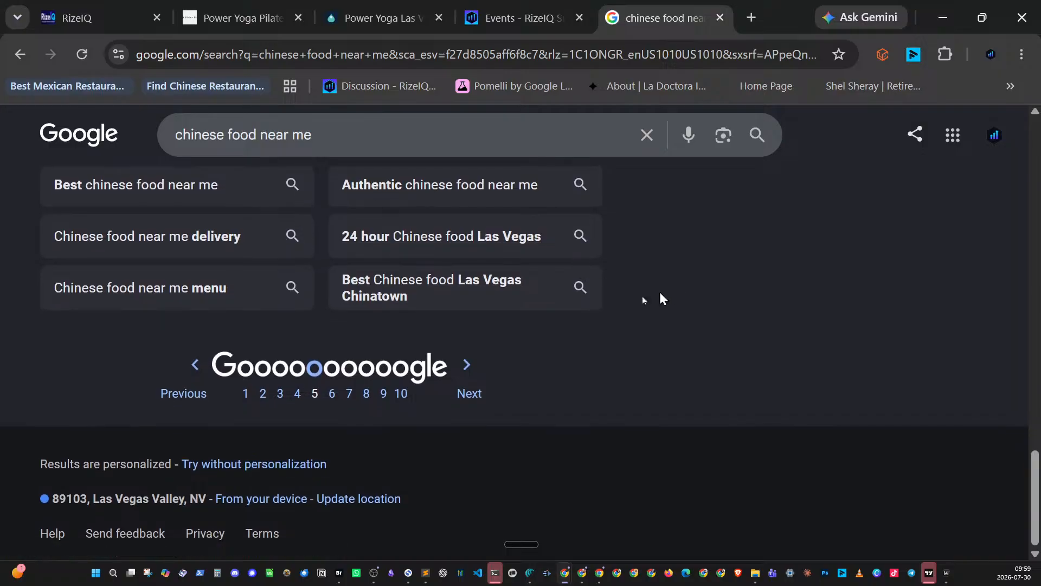
left_click(458, 402)
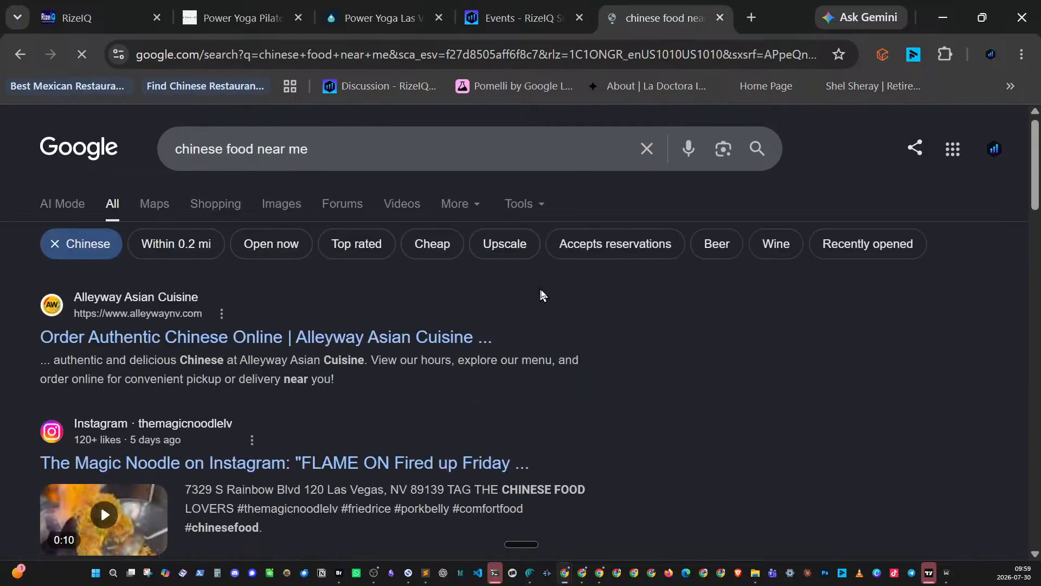
- Open The Magic Noodle's Instagram result in a separate tab and look through the restaurant's profile and reels
scroll(554, 294, "down", 2)
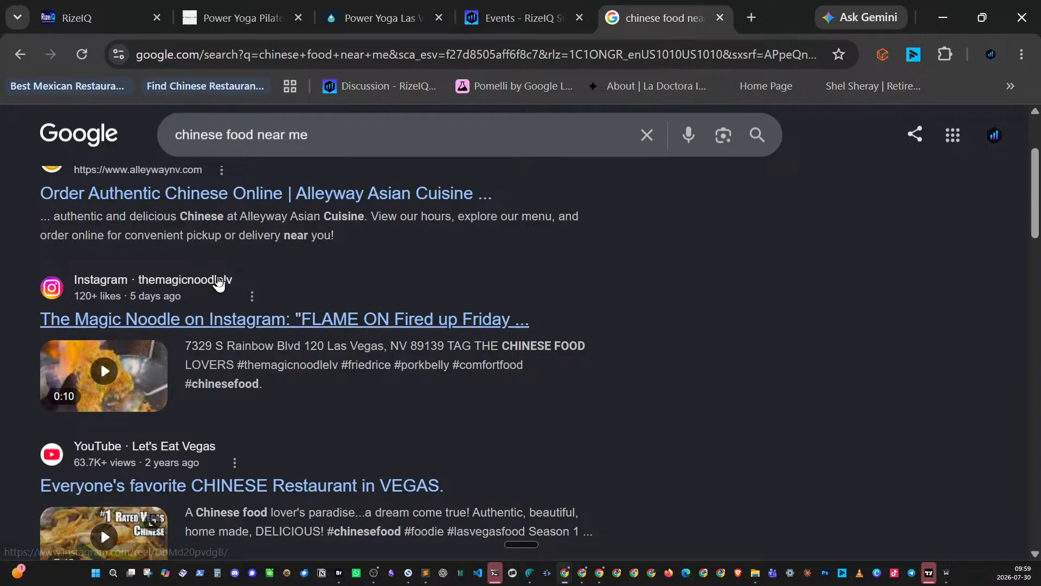
middle_click(249, 321)
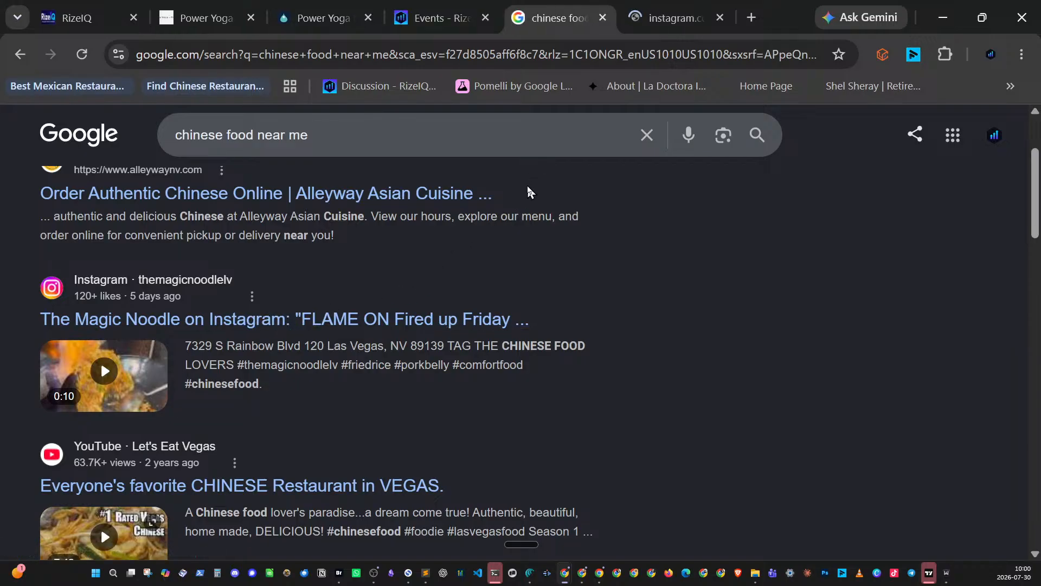
left_click(657, 18)
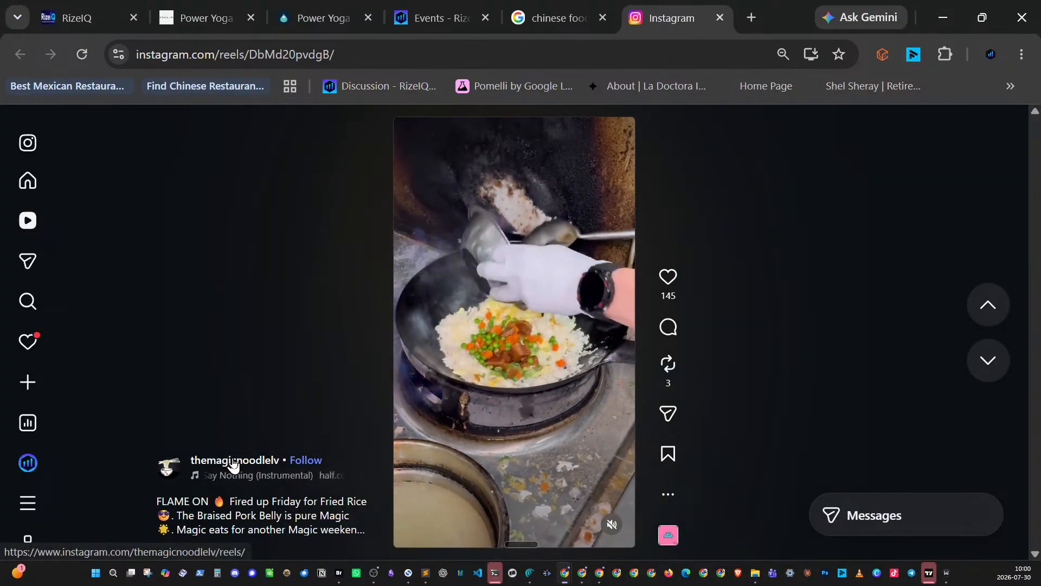
left_click(238, 461)
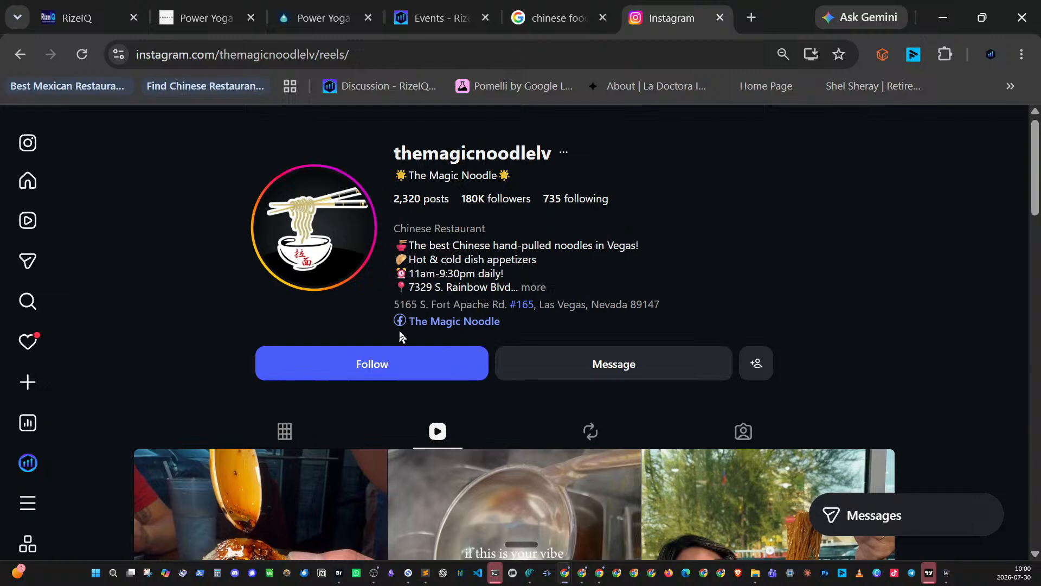
scroll(407, 320, "down", 5)
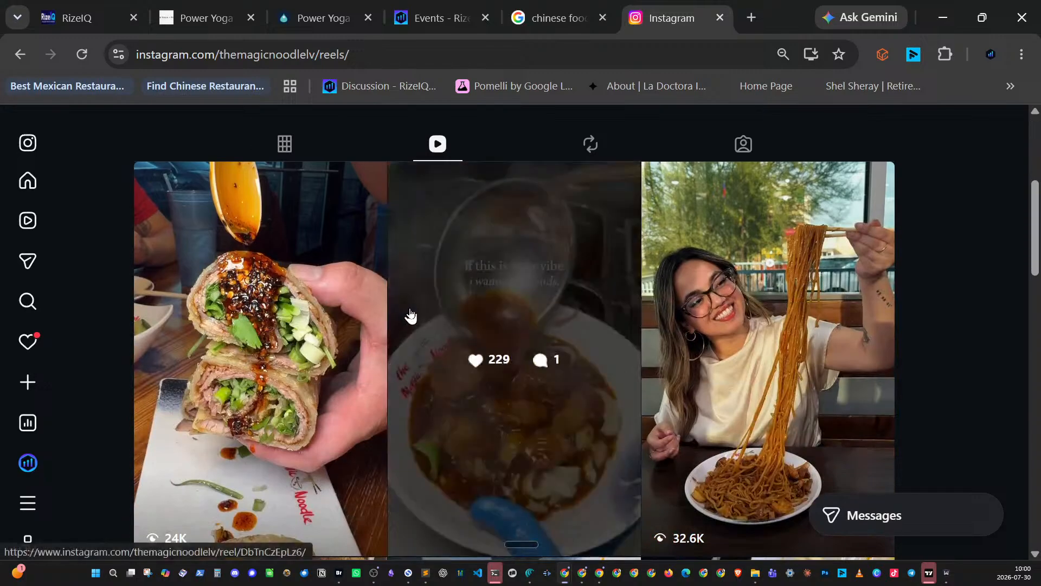
scroll(410, 313, "down", 10)
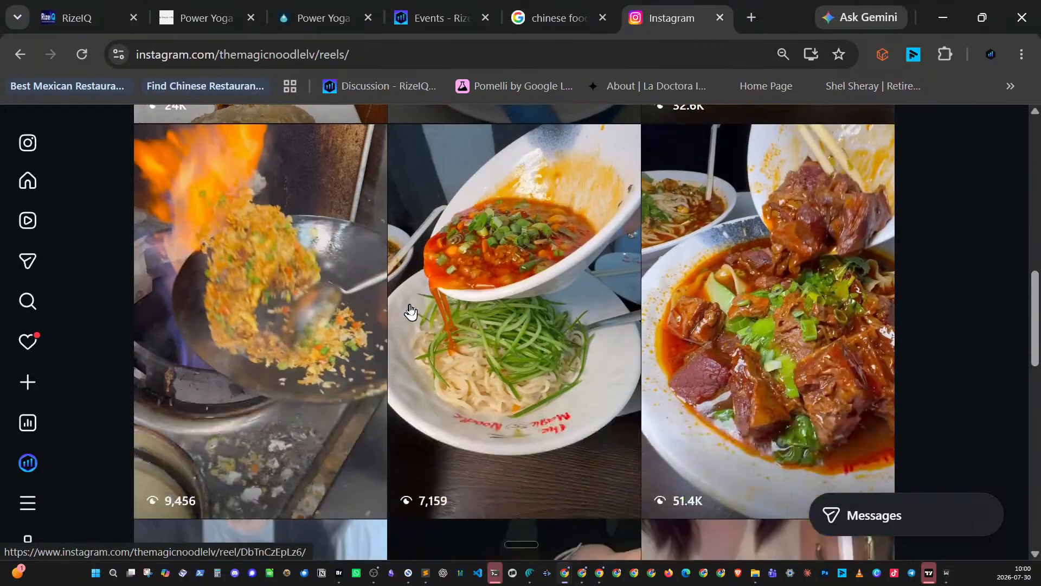
scroll(410, 313, "down", 9)
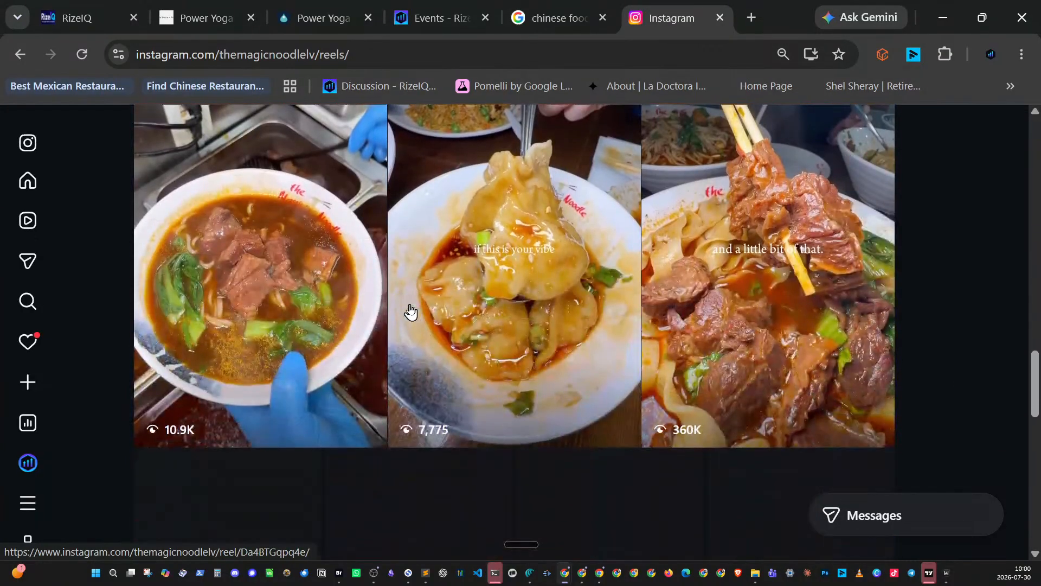
scroll(411, 311, "up", 20)
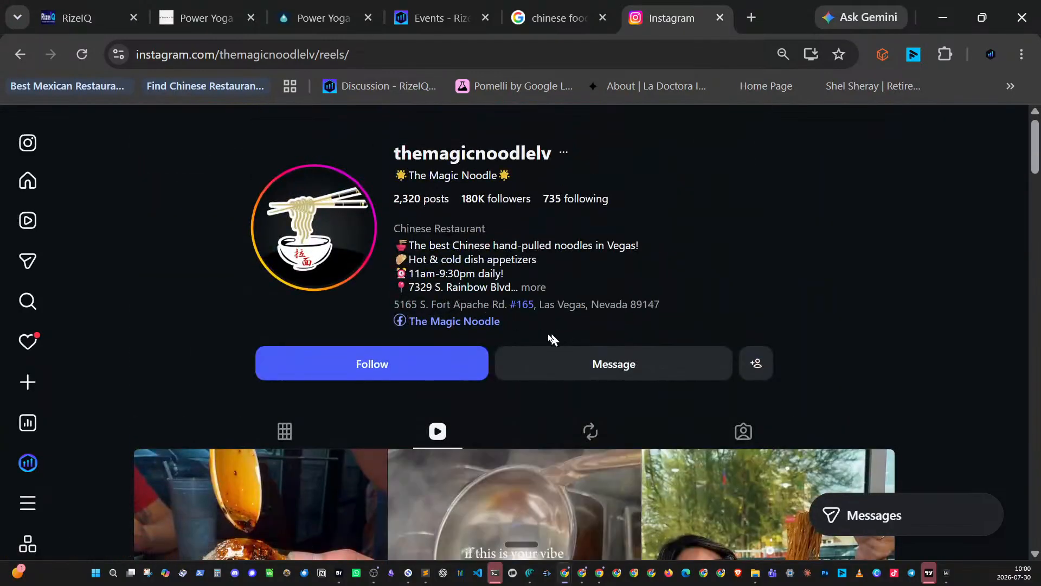
left_click(463, 324)
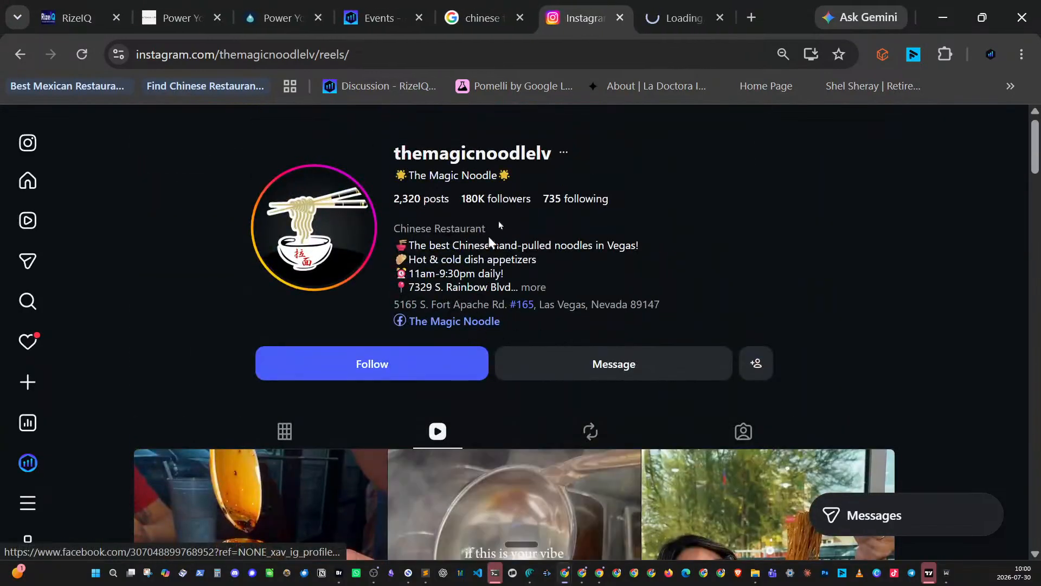
left_click(671, 19)
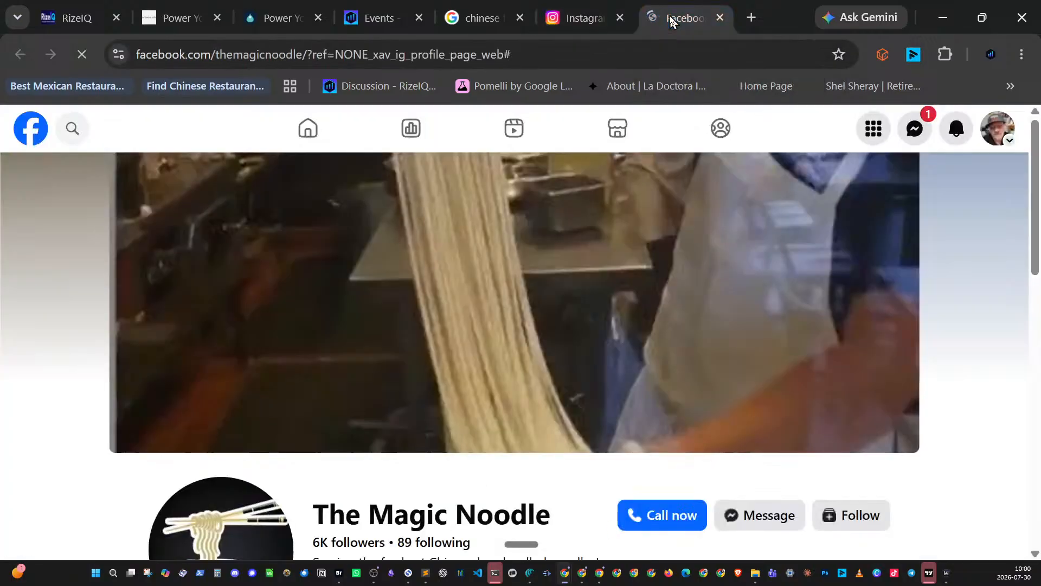
scroll(577, 190, "down", 5)
scroll(451, 228, "down", 5)
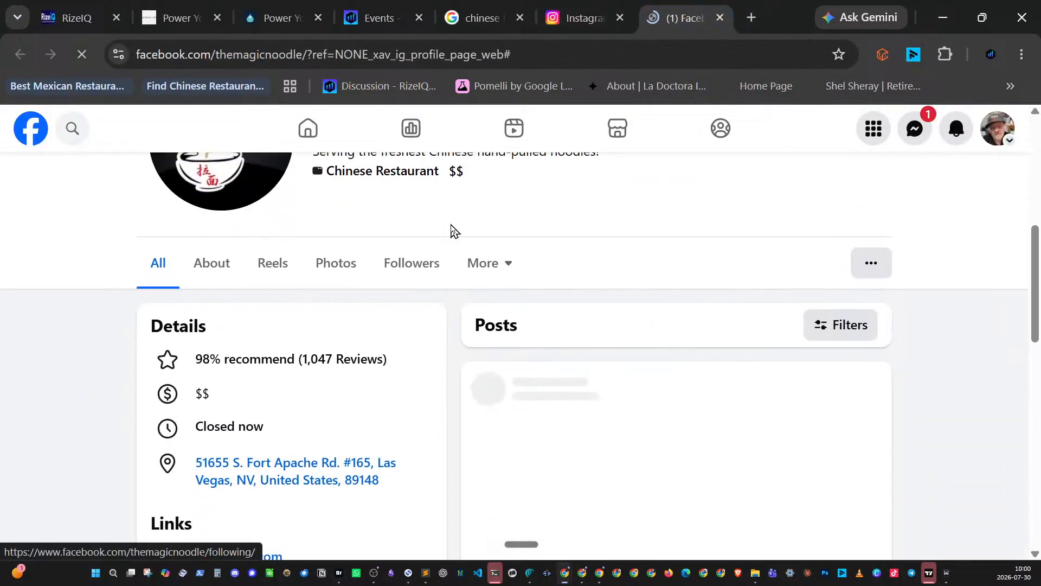
scroll(449, 228, "down", 2)
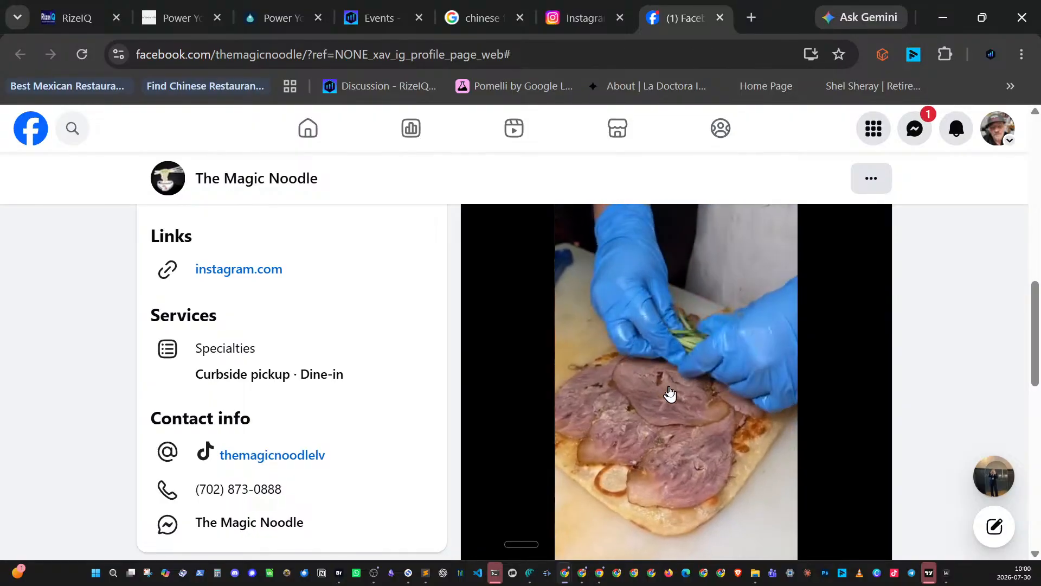
scroll(670, 393, "down", 10)
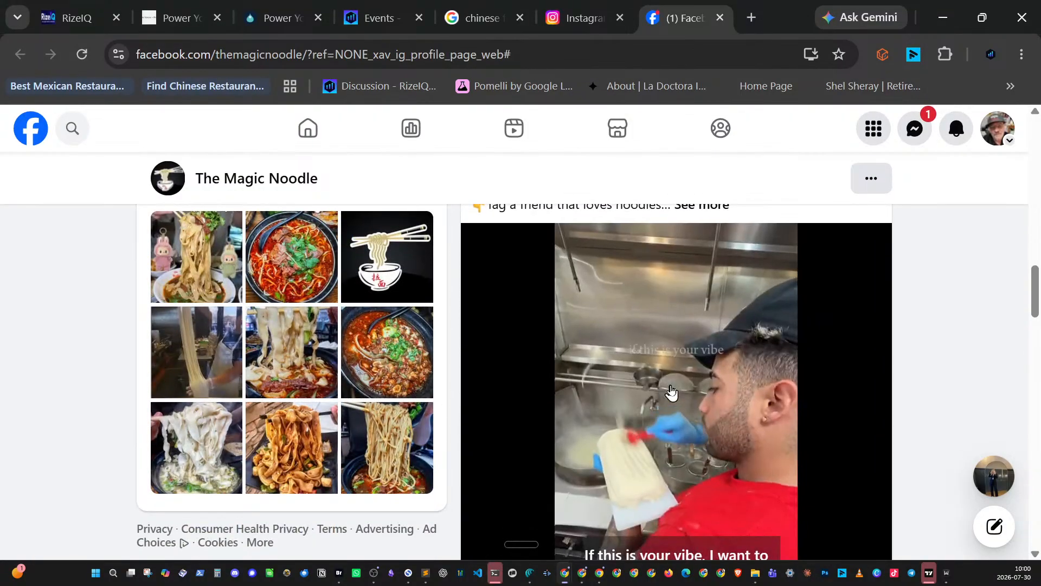
scroll(673, 391, "down", 5)
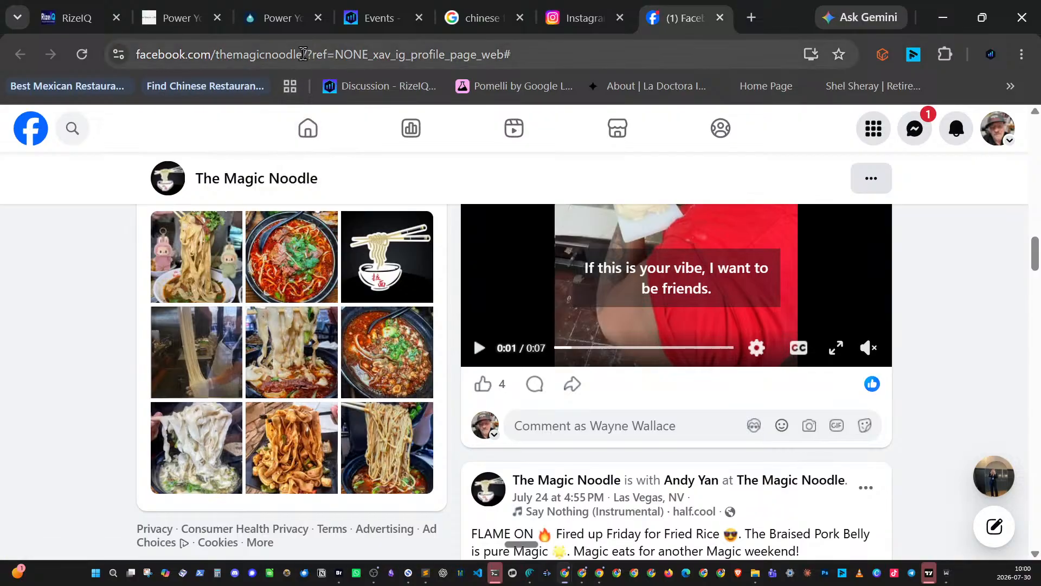
- Copy The Magic Noodle's Facebook page URL without its query parameters and switch to RizeIQ to check the Power Yoga site preview
left_click_drag(303, 54, 79, 50)
key("ctrl+c")
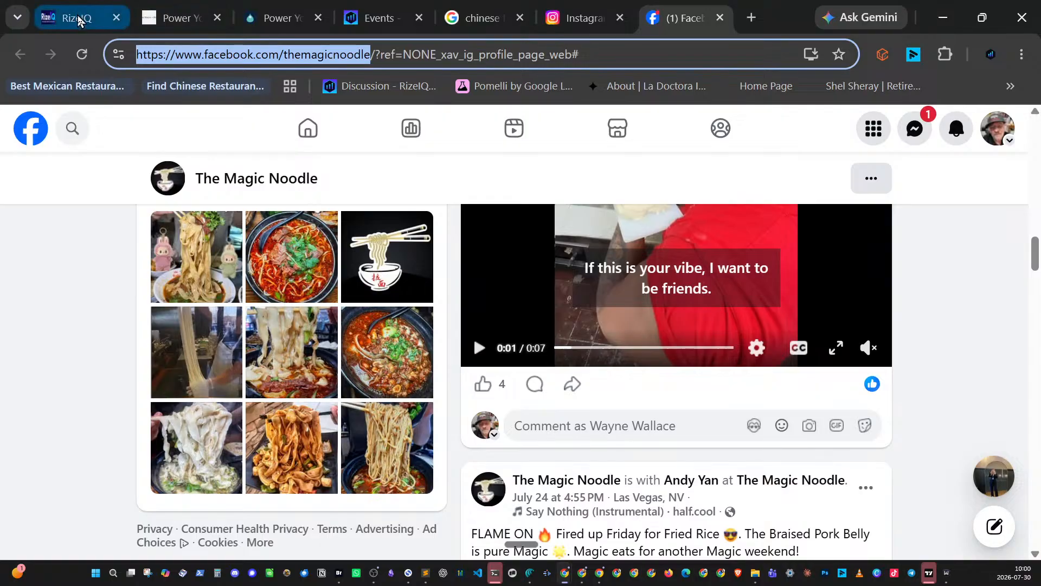
left_click(82, 21)
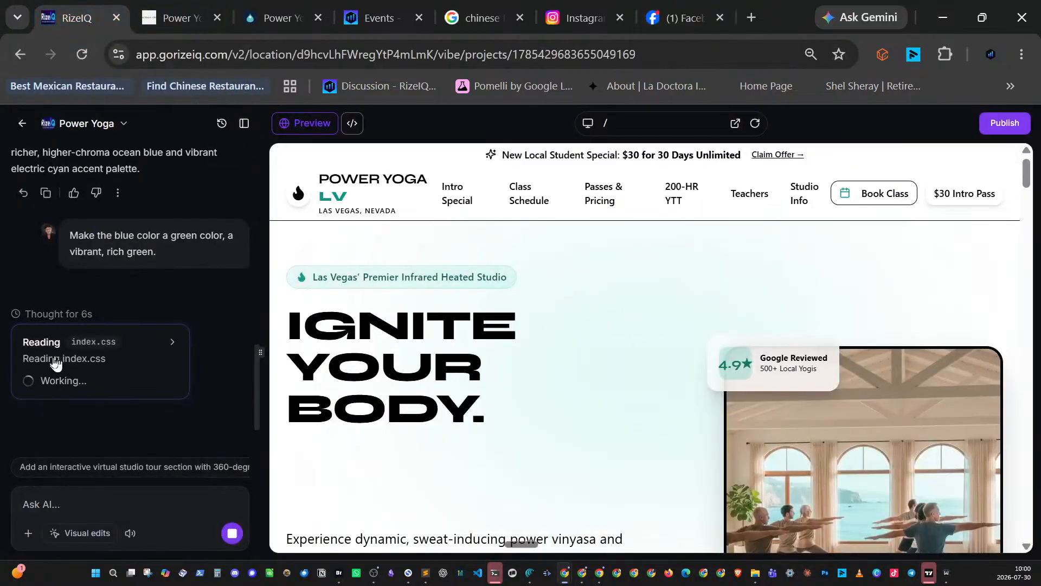
scroll(576, 347, "down", 10)
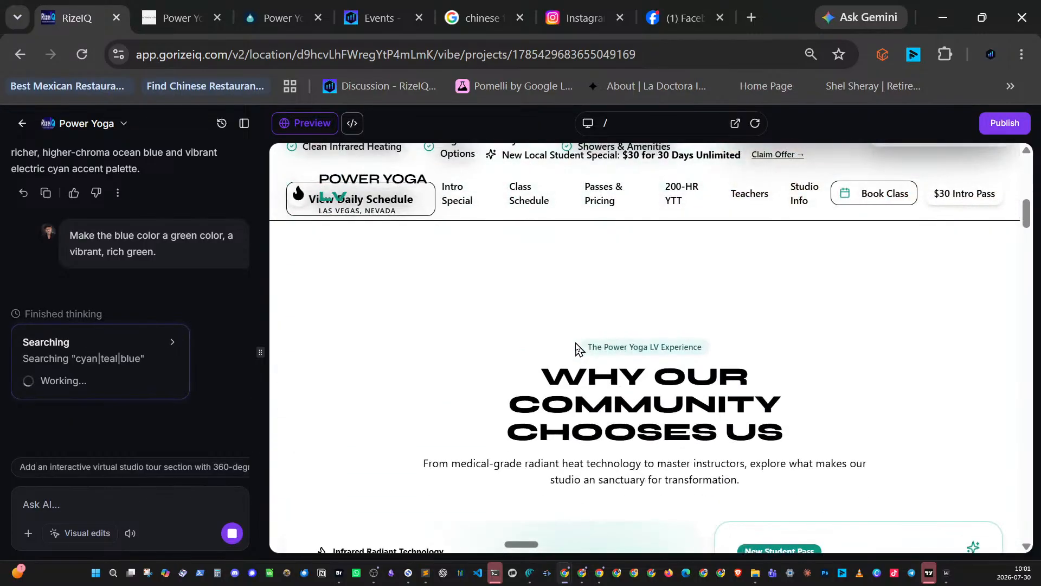
- Look through the Power Yoga preview's community benefits and class schedule sections while the color change is being processed
scroll(575, 348, "down", 3)
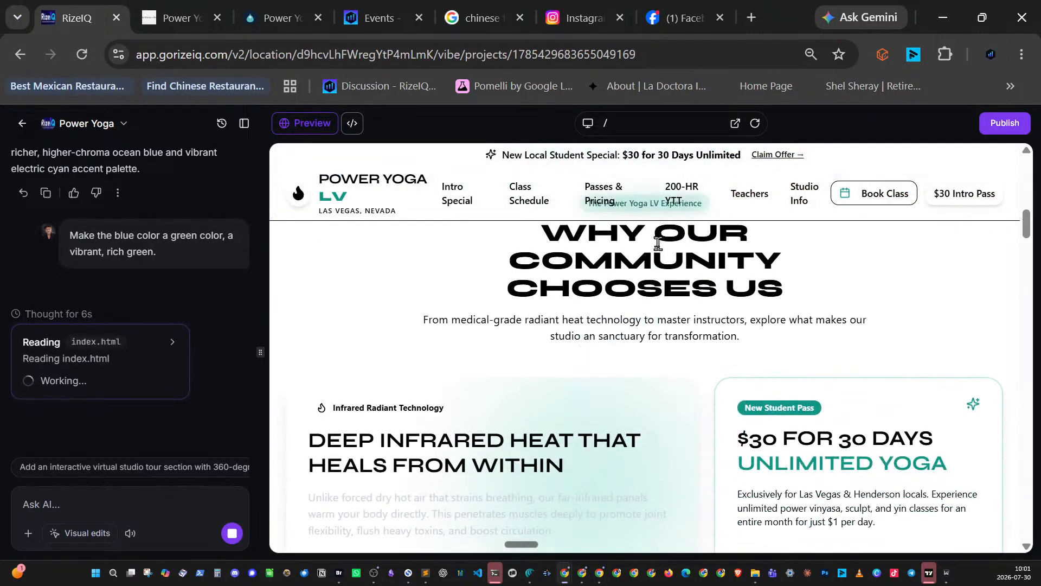
scroll(791, 395, "down", 10)
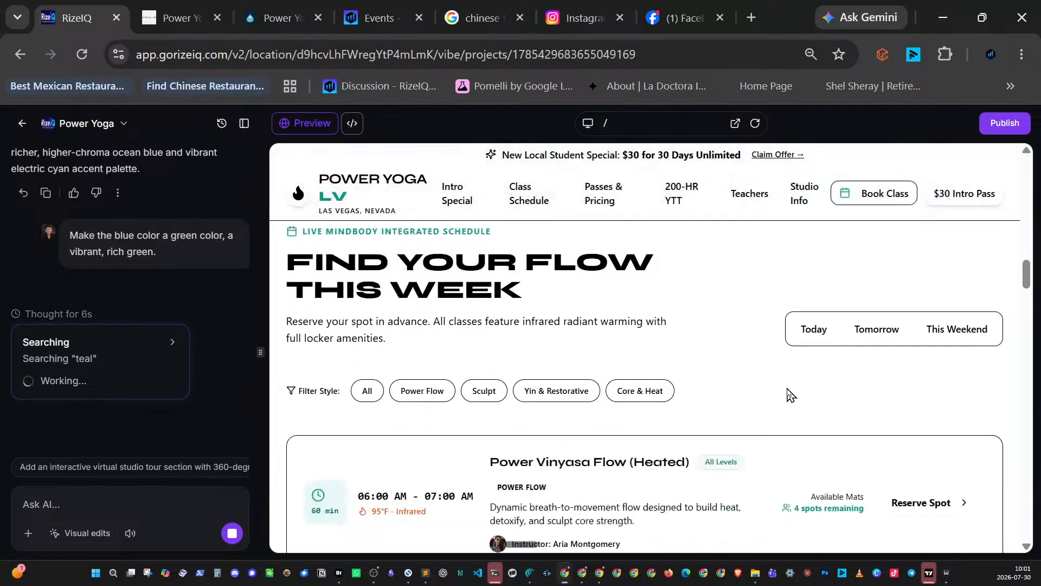
scroll(790, 394, "up", 8)
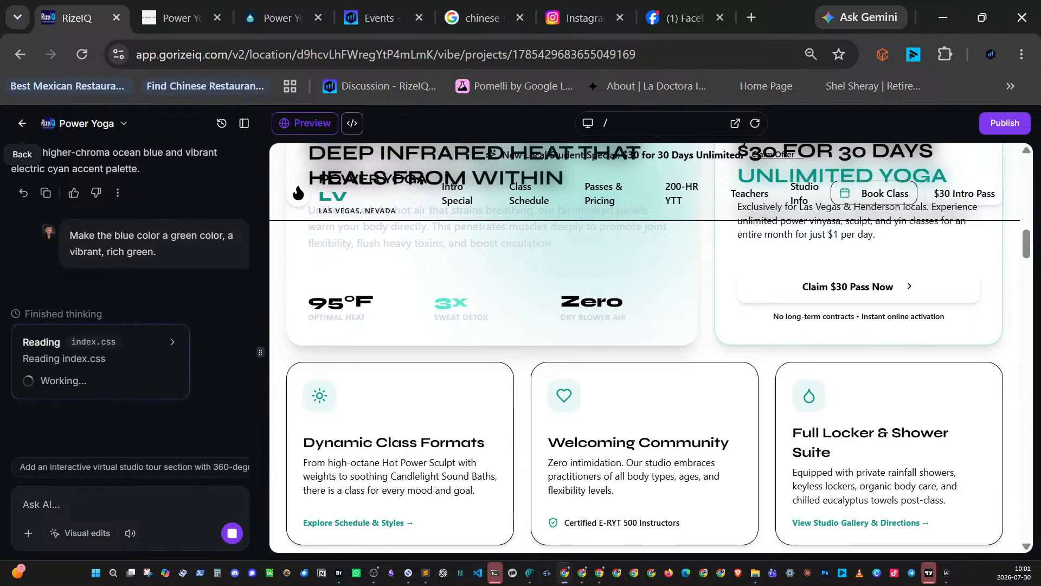
key("super+d")
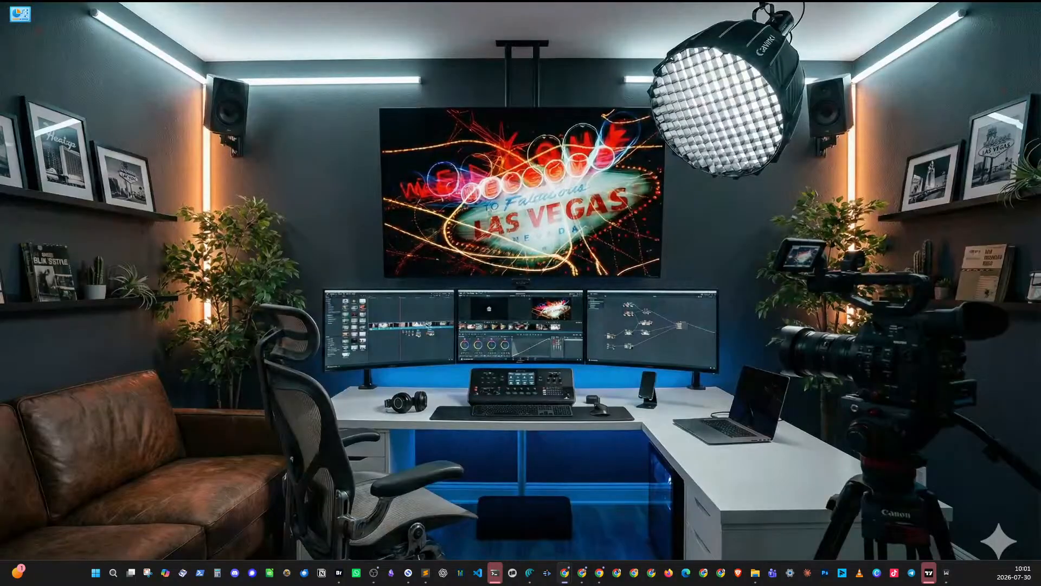
key("super+d")
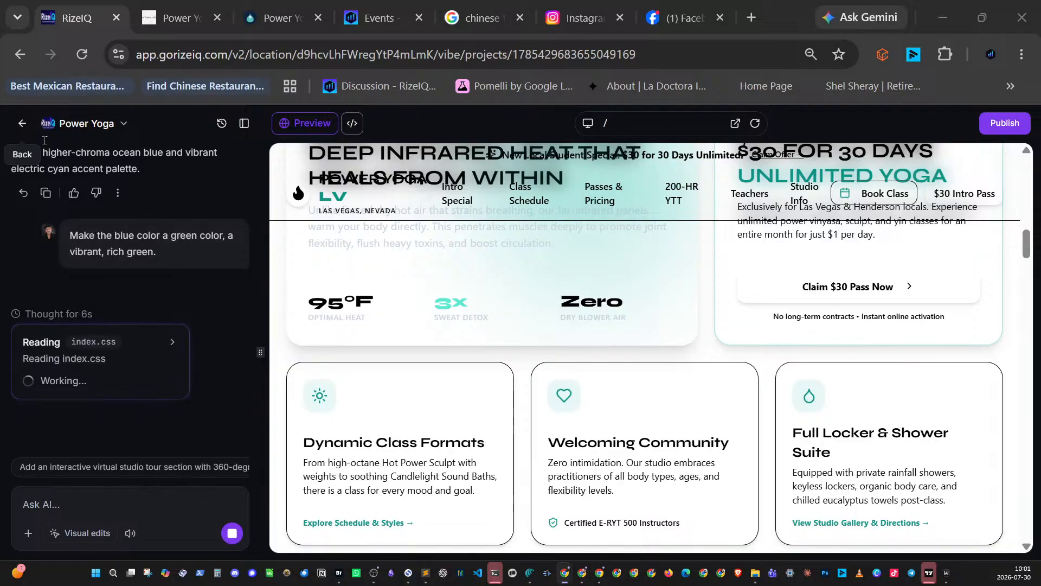
left_click_drag(344, 139, 505, 21)
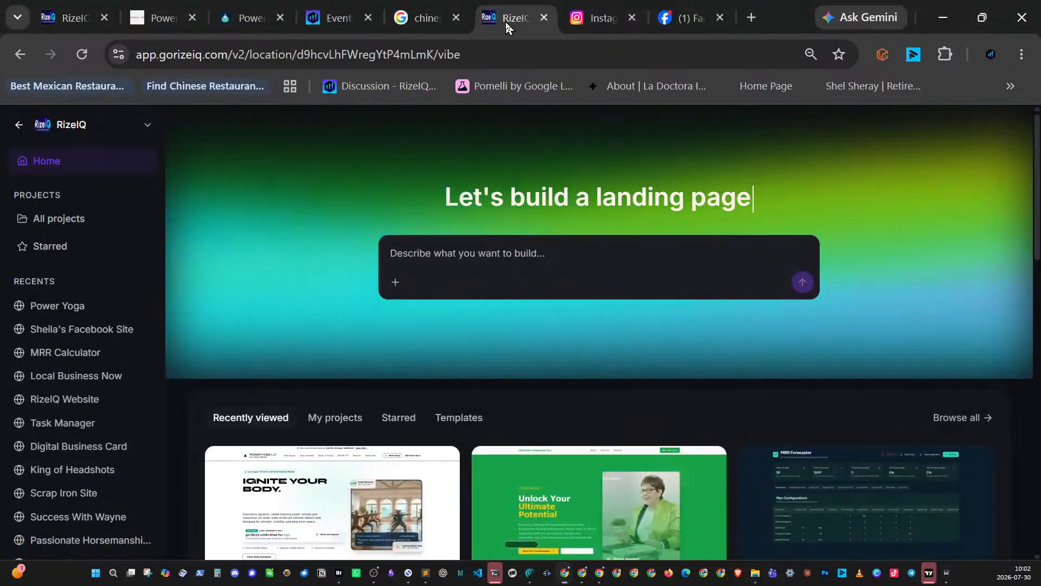
left_click(490, 259)
type("My client doesn't have a website. They only have a Facebook page. Can you design me a nice restaurant website using the content and information from their Facebook page?")
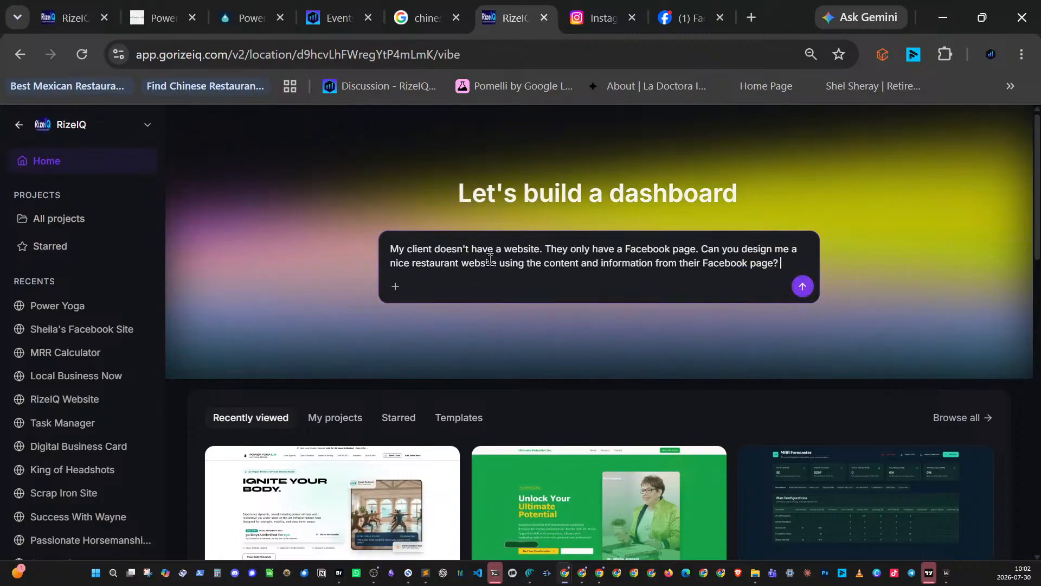
key("ctrl+v")
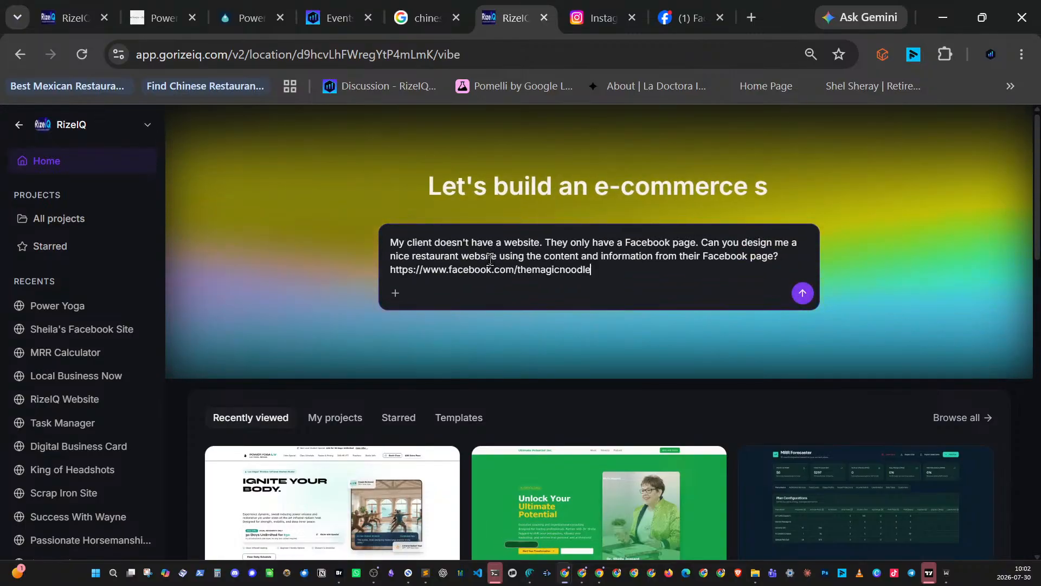
key("Return")
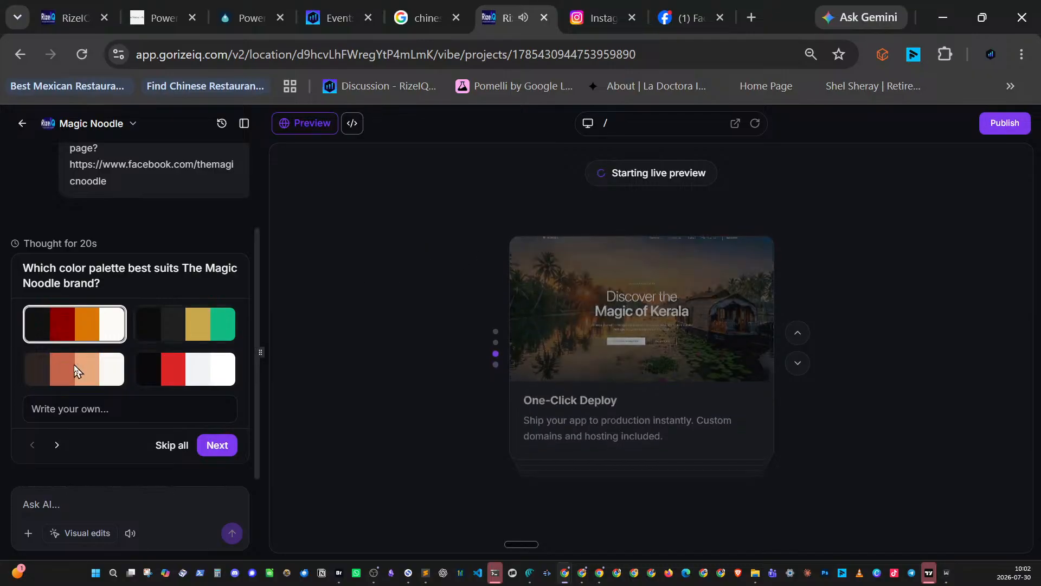
- Submit the design answers: Noir & Imperial Gold palette, Syne + Plus Jakarta Sans, Hero Grid layout, and Interactive Menu + Custom Noodle Builder + Online Ordering
left_click(197, 331)
left_click(211, 445)
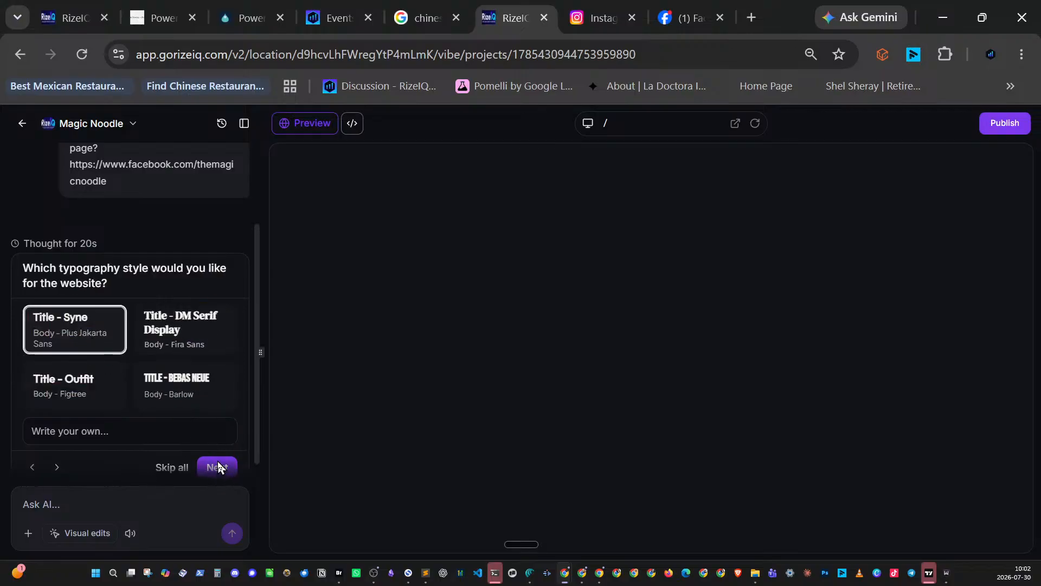
left_click(218, 464)
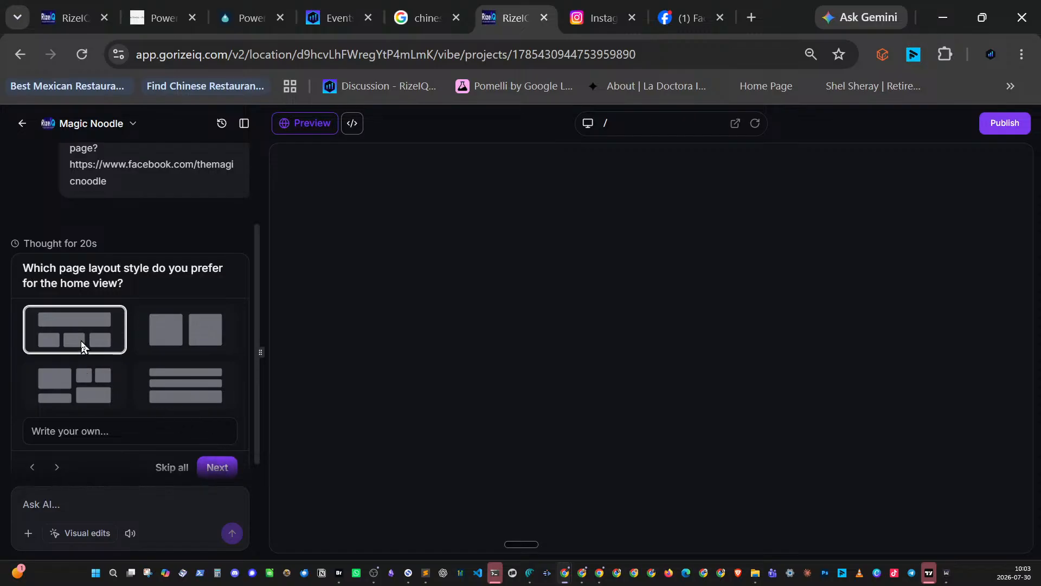
left_click(216, 467)
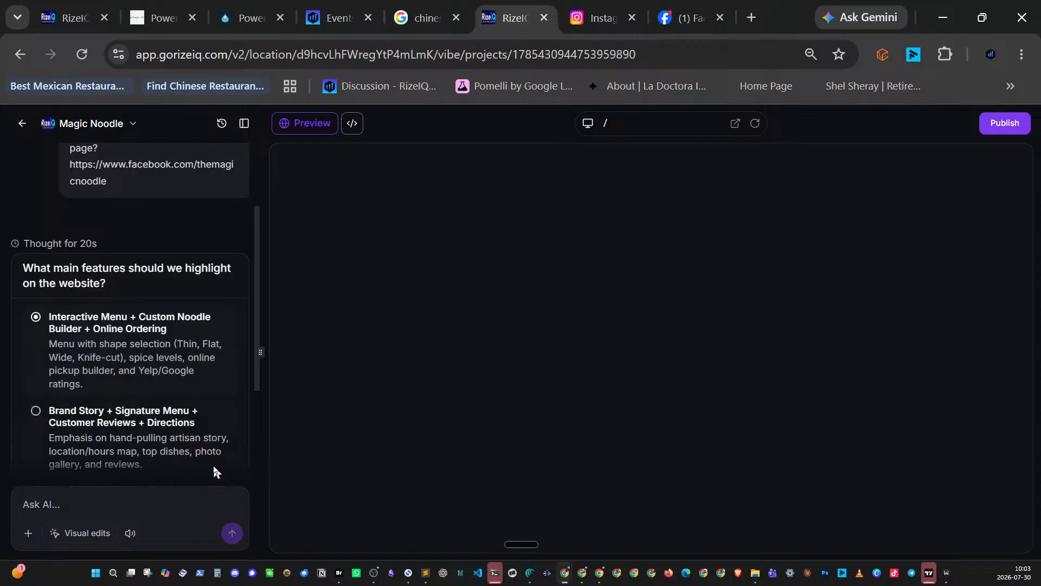
scroll(216, 412, "down", 3)
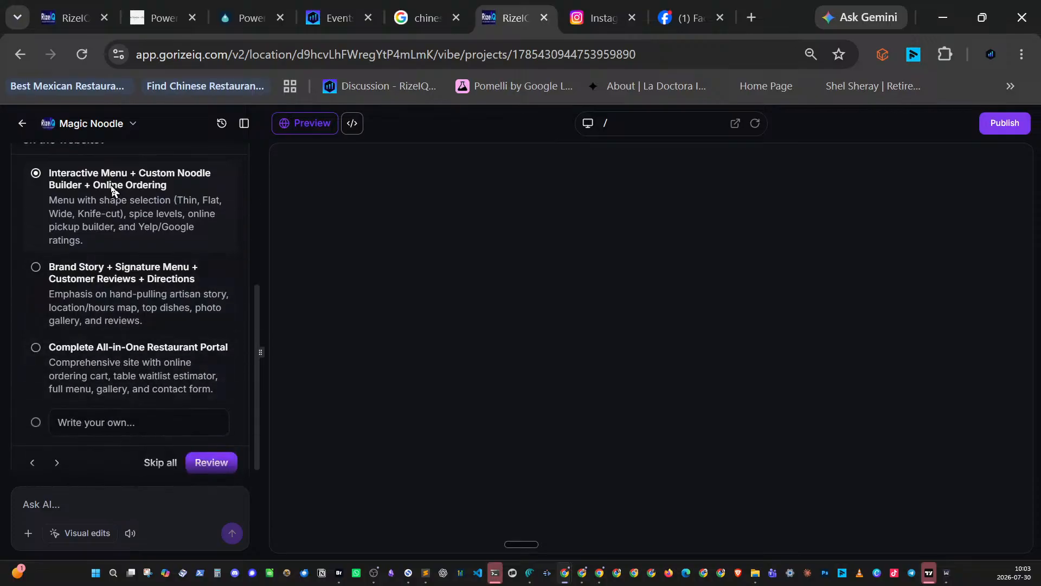
left_click(210, 462)
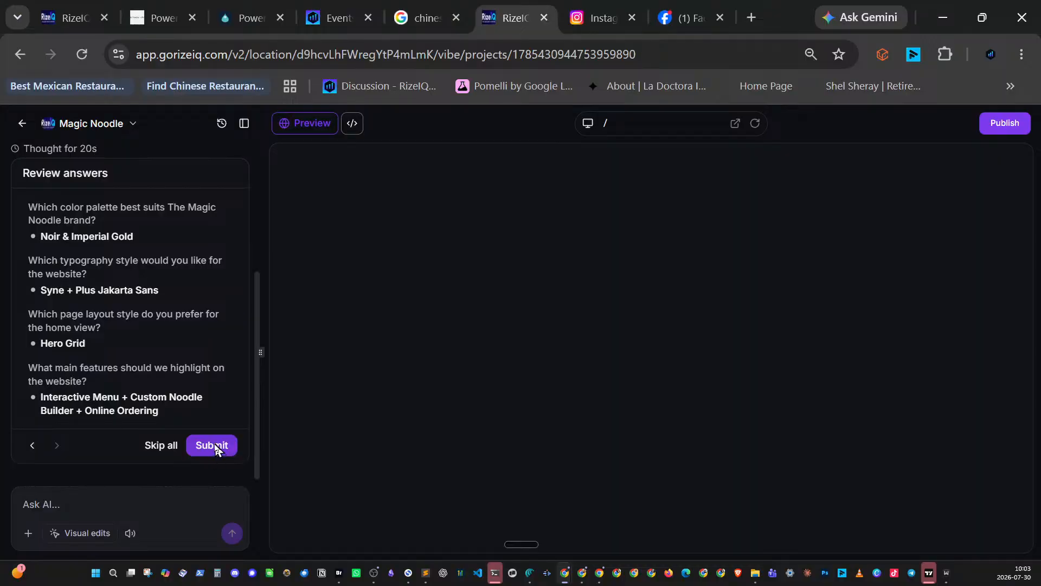
left_click(218, 446)
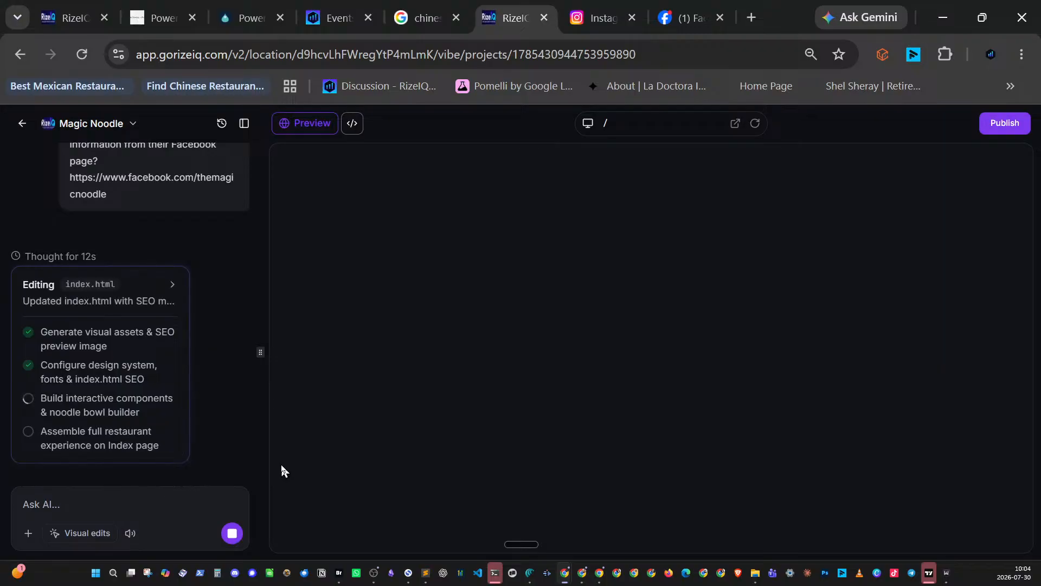
- Return to the Power Yoga project and check its preview from the hero through the class schedule to the passes and memberships
left_click(69, 19)
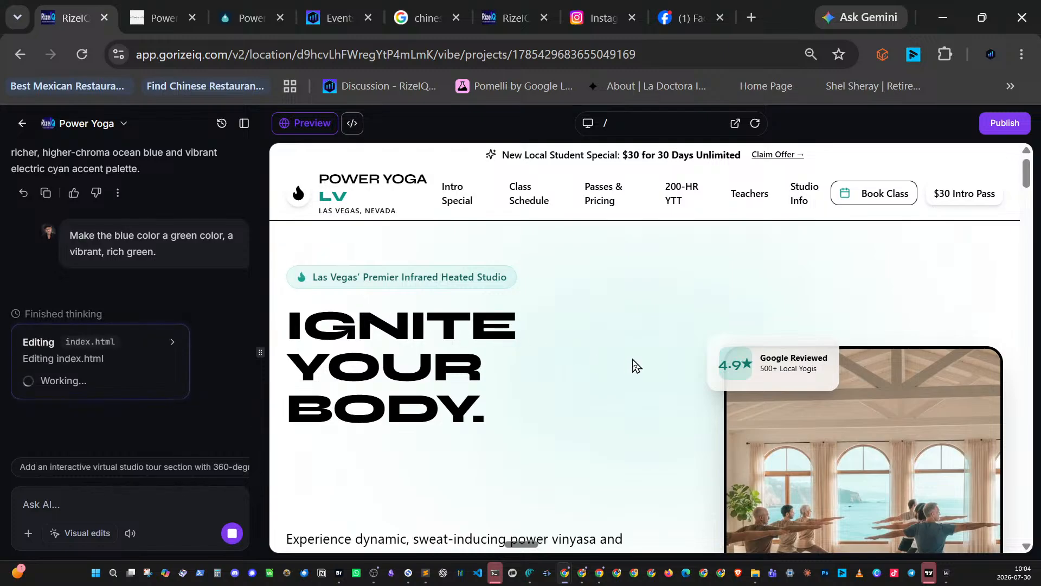
scroll(613, 365, "down", 10)
scroll(623, 364, "down", 5)
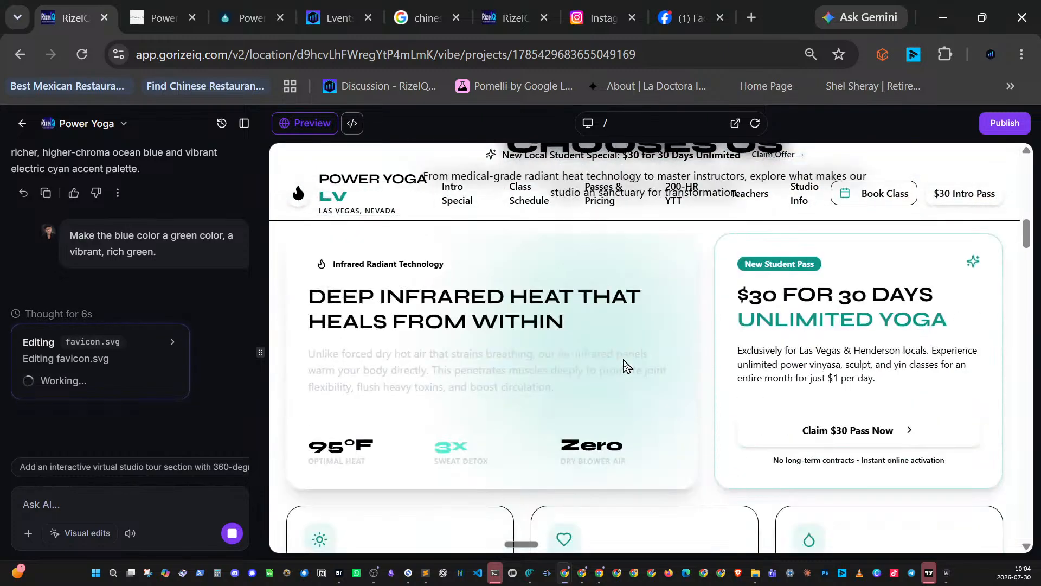
scroll(624, 365, "down", 8)
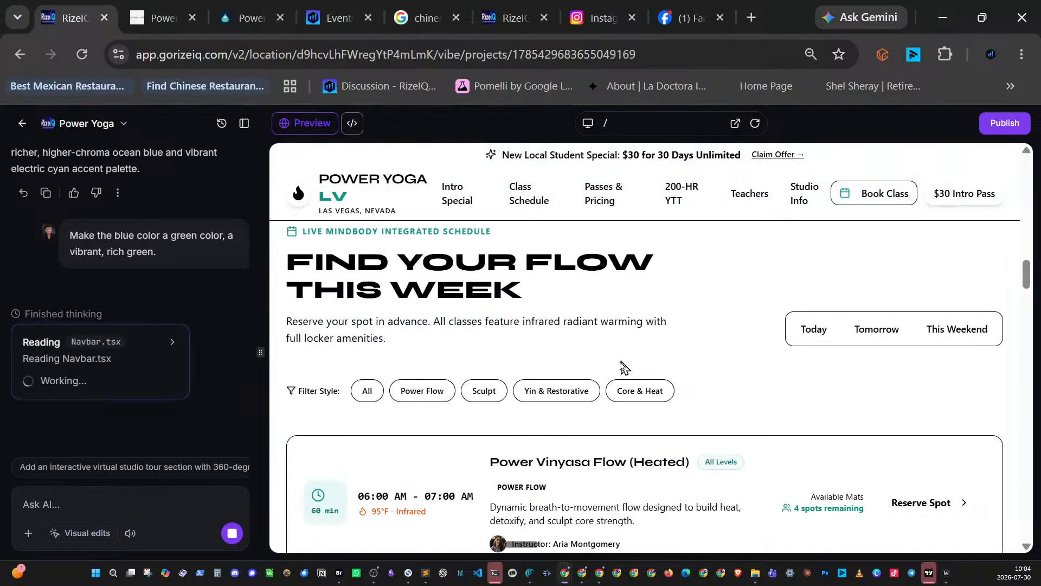
scroll(613, 415, "down", 5)
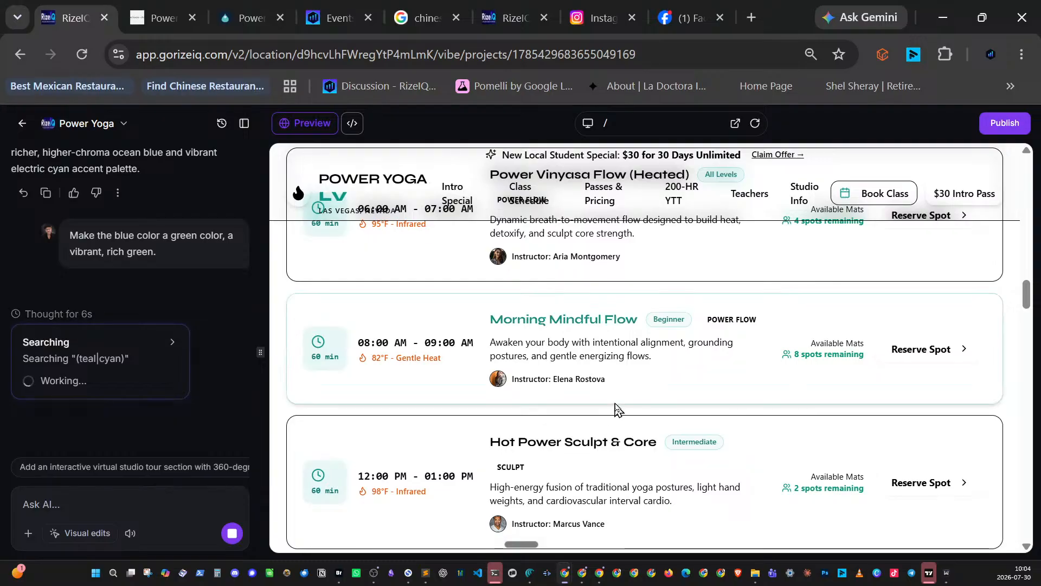
scroll(624, 410, "down", 8)
scroll(632, 407, "down", 3)
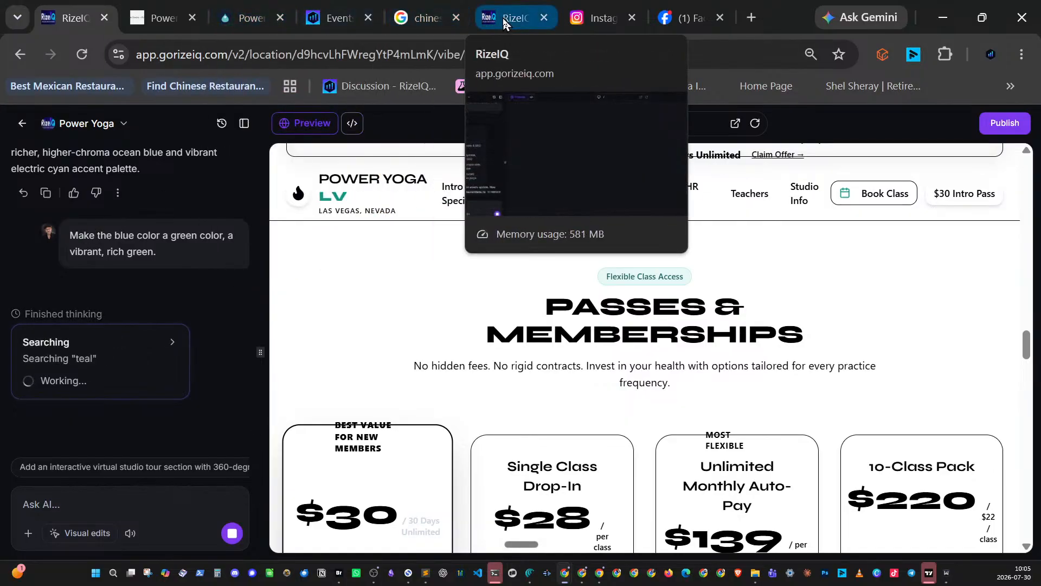
- Open the Magic Noodle site preview in its own tab and look through its hero and noodle shapes sections
left_click(502, 18)
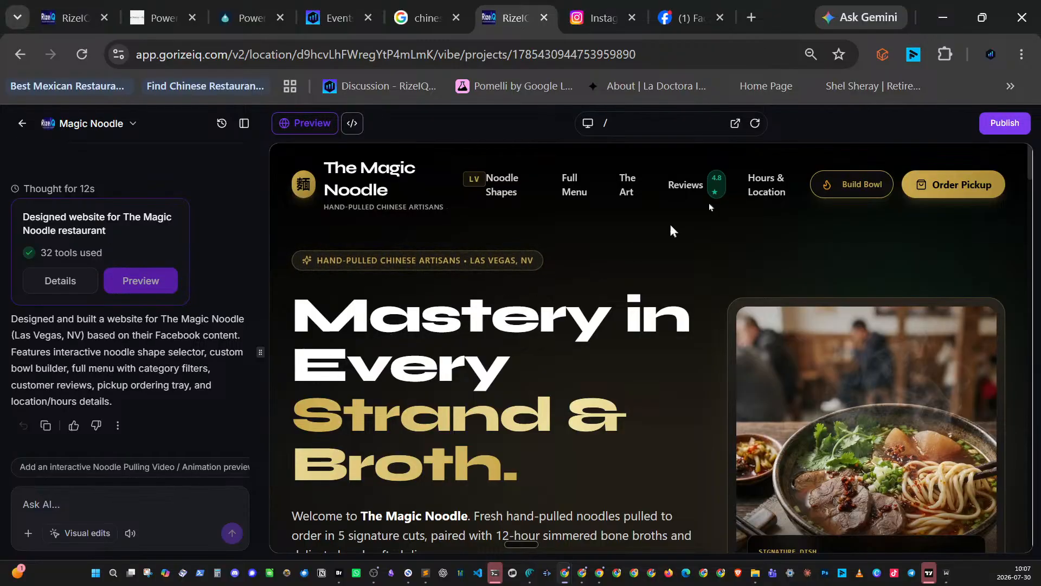
left_click(735, 129)
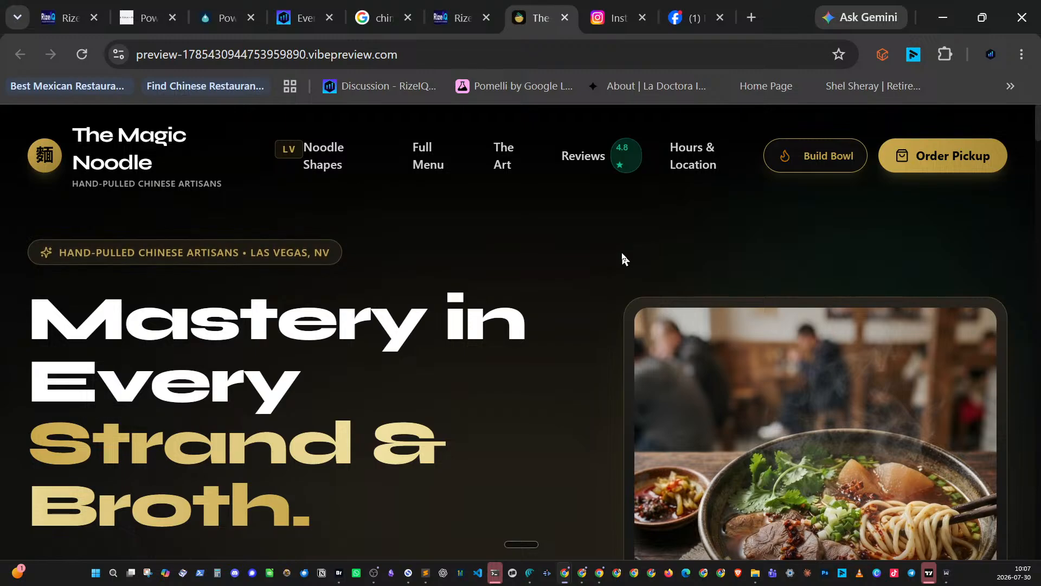
scroll(623, 256, "down", 1)
scroll(623, 256, "down", 10)
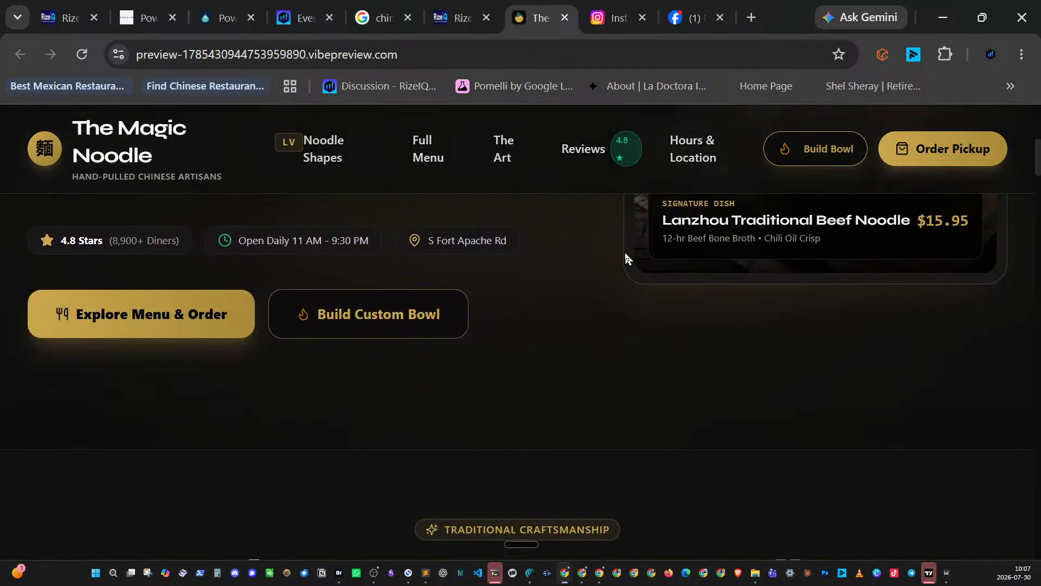
scroll(625, 255, "down", 3)
scroll(626, 259, "down", 5)
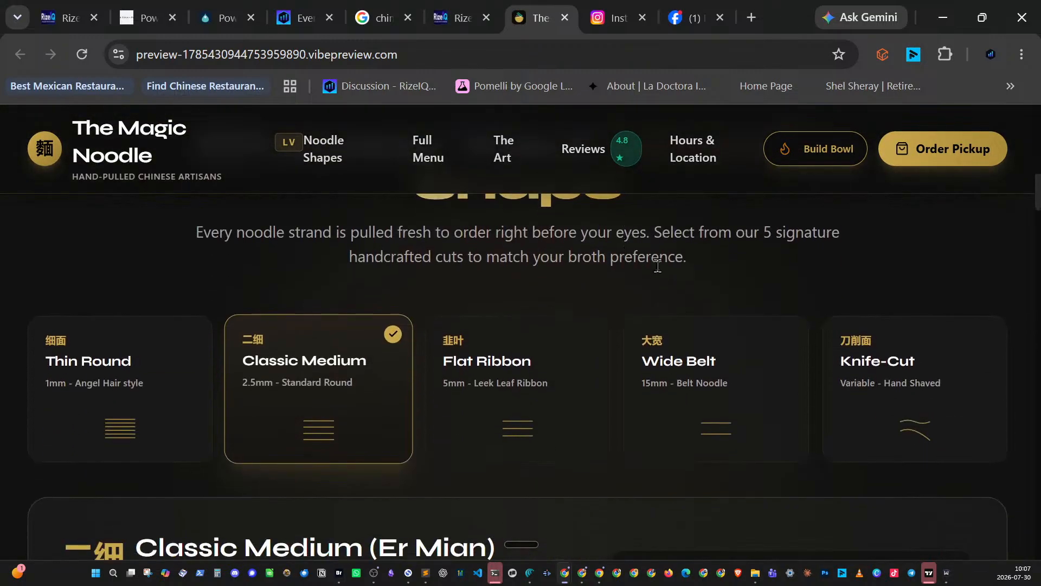
scroll(659, 268, "down", 3)
scroll(663, 275, "down", 3)
scroll(663, 277, "down", 8)
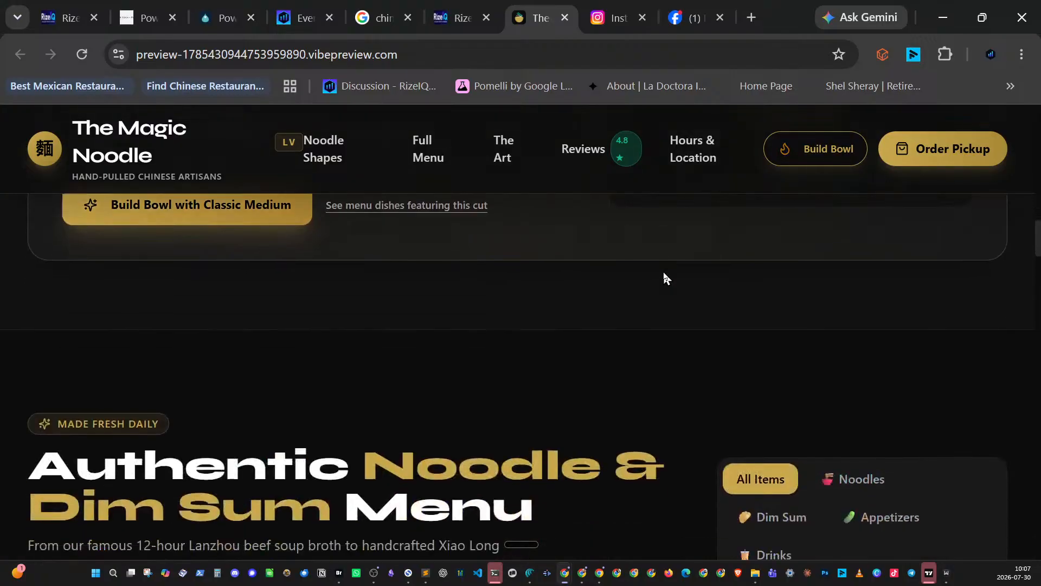
- Examine the Magic Noodle site's menu section, including the dish photos, descriptions, prices and drinks
scroll(666, 277, "down", 3)
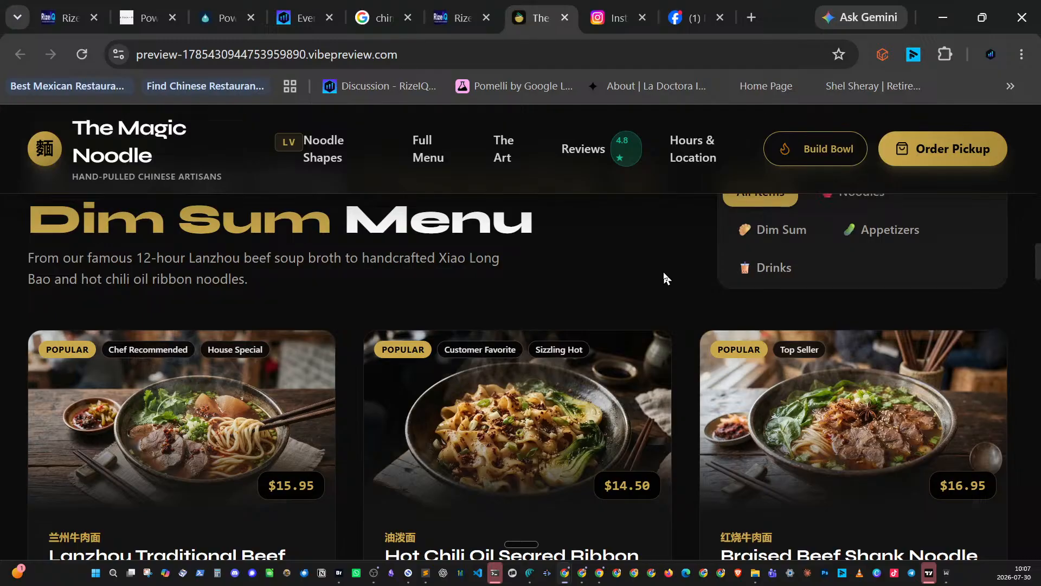
scroll(651, 274, "down", 5)
scroll(636, 269, "down", 3)
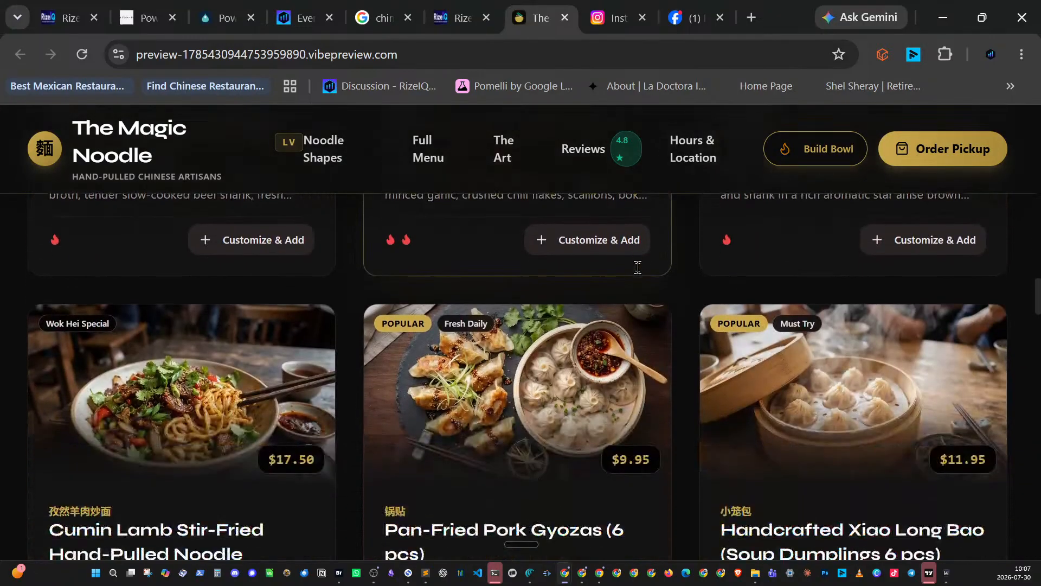
scroll(639, 266, "down", 5)
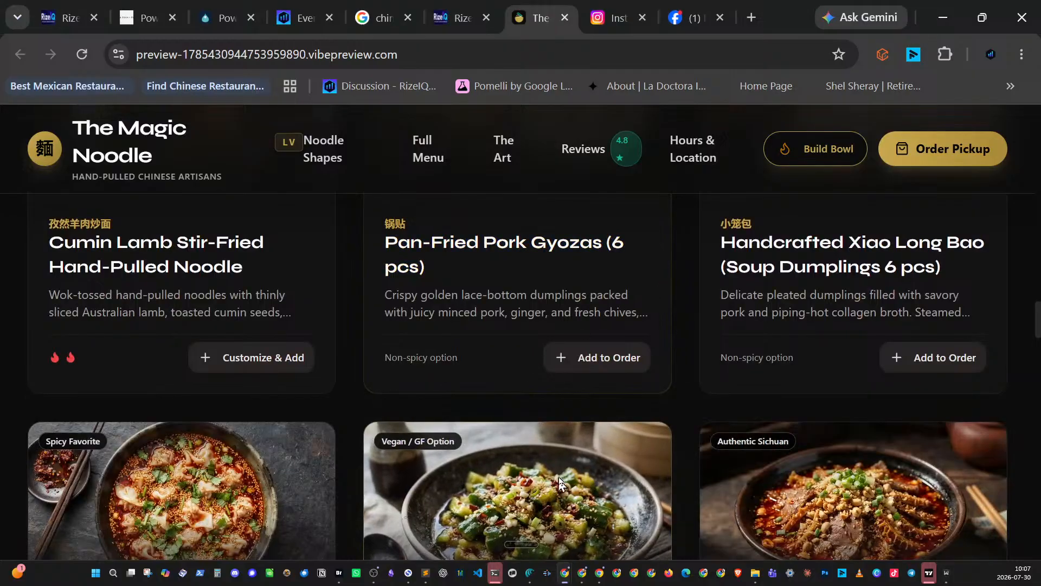
scroll(565, 476, "down", 5)
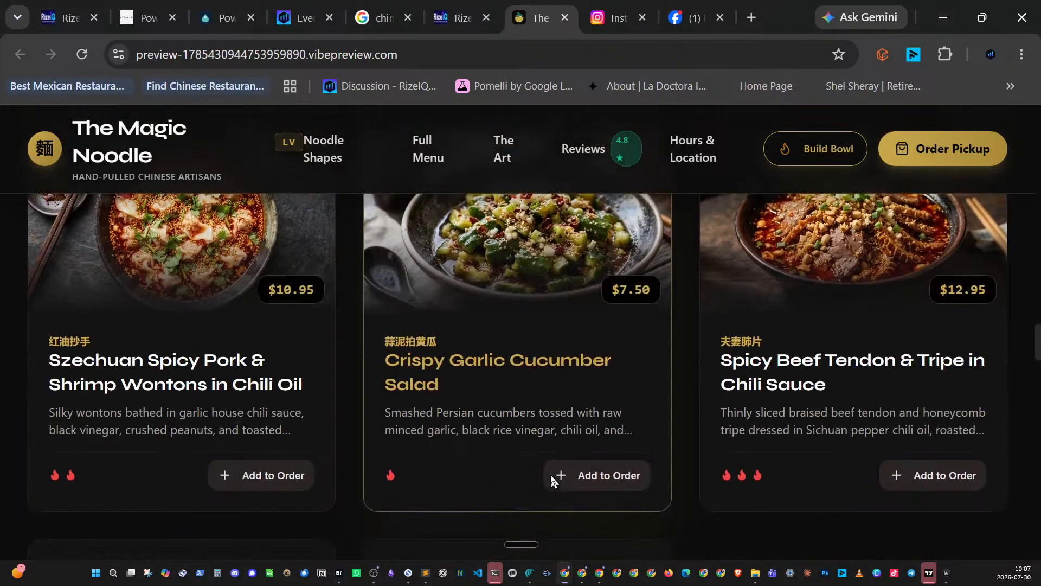
scroll(555, 473, "up", 3)
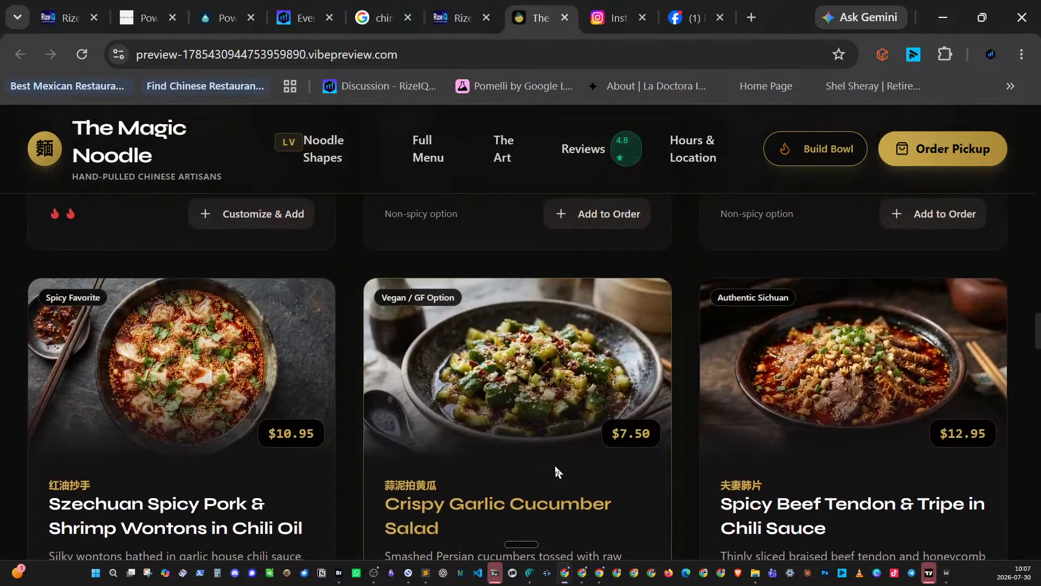
scroll(597, 465, "down", 7)
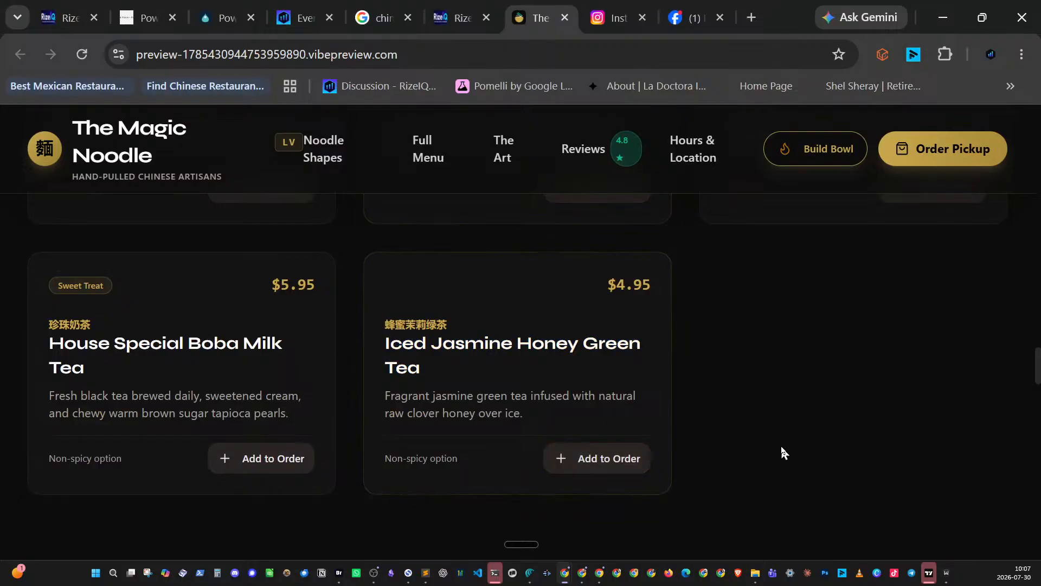
scroll(779, 444, "up", 10)
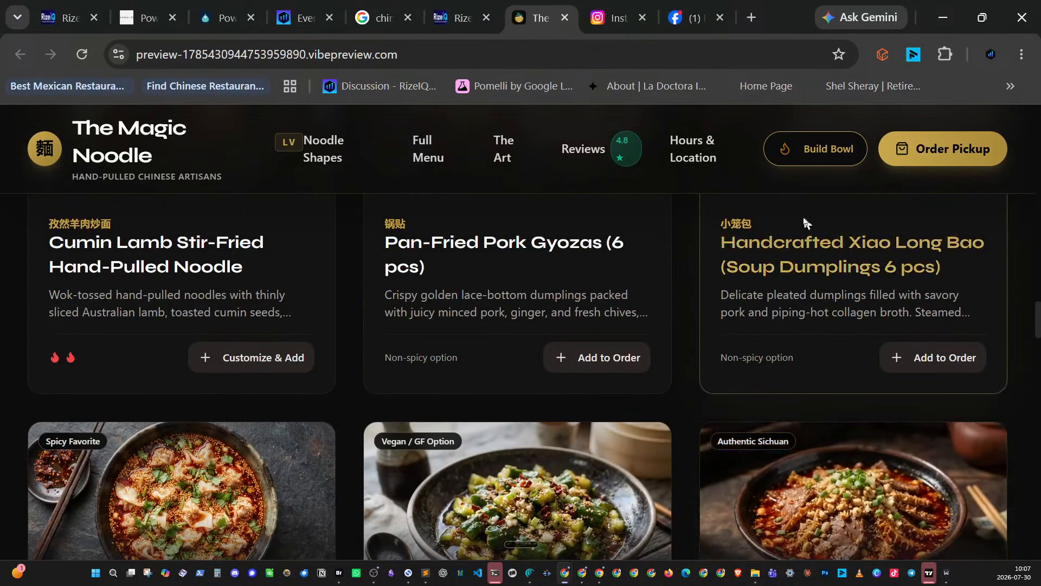
- Switch to The Magic Noodle's Facebook page and look through its food photos and posts for comparison with the generated site
left_click(685, 20)
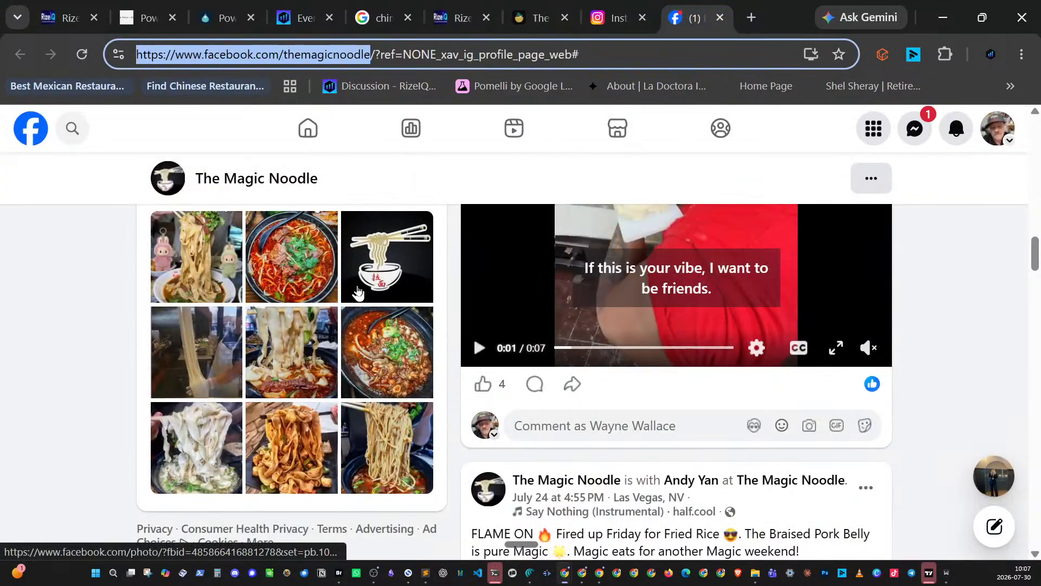
scroll(360, 291, "up", 5)
scroll(359, 291, "down", 5)
scroll(359, 292, "down", 5)
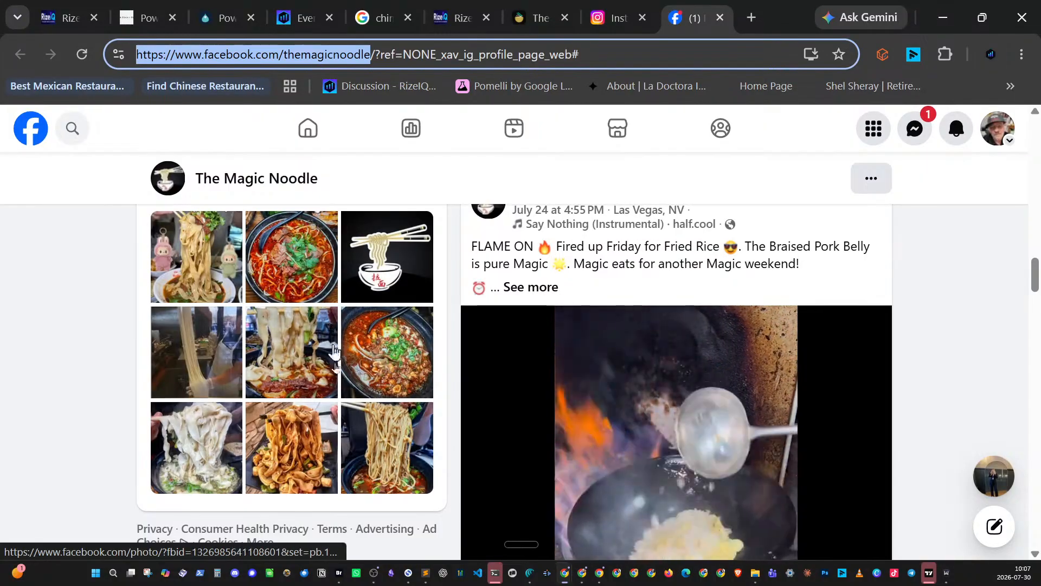
scroll(567, 417, "down", 5)
scroll(580, 409, "down", 10)
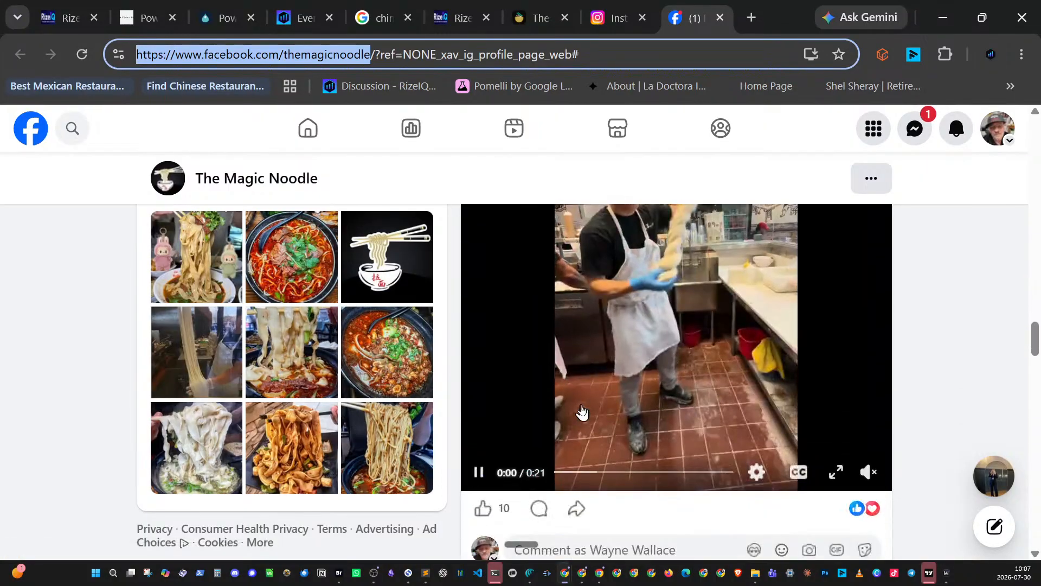
- Look further down The Magic Noodle's Facebook feed through its older noodle-making and dish videos
scroll(697, 461, "down", 3)
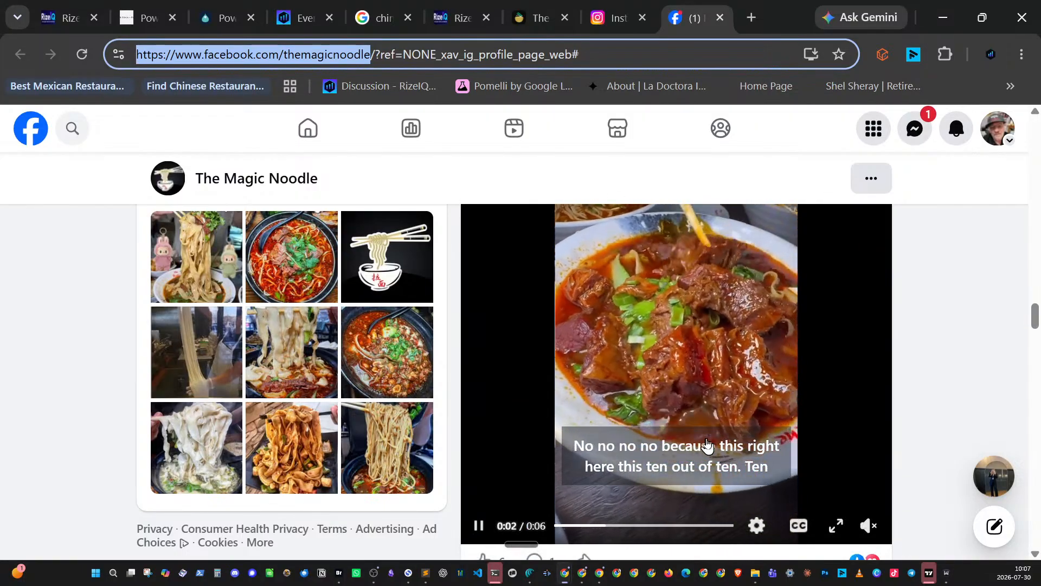
scroll(708, 444, "down", 10)
scroll(706, 445, "down", 10)
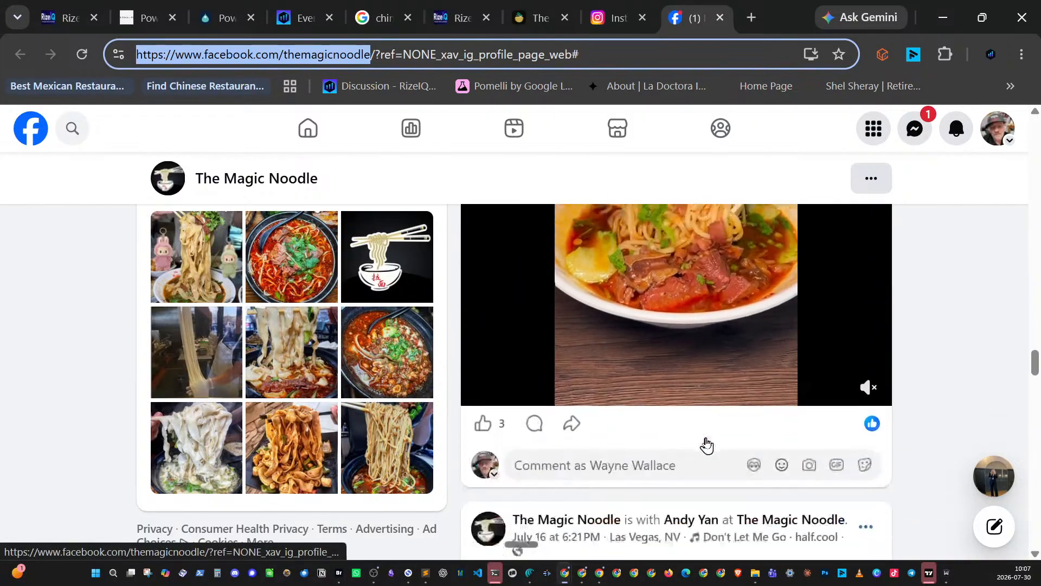
scroll(706, 445, "down", 15)
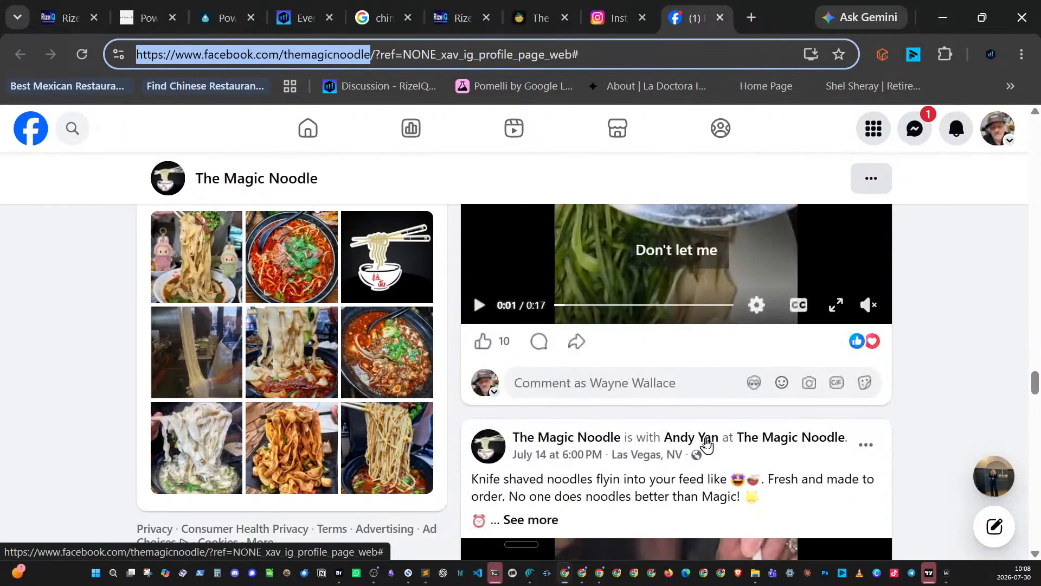
scroll(706, 445, "down", 5)
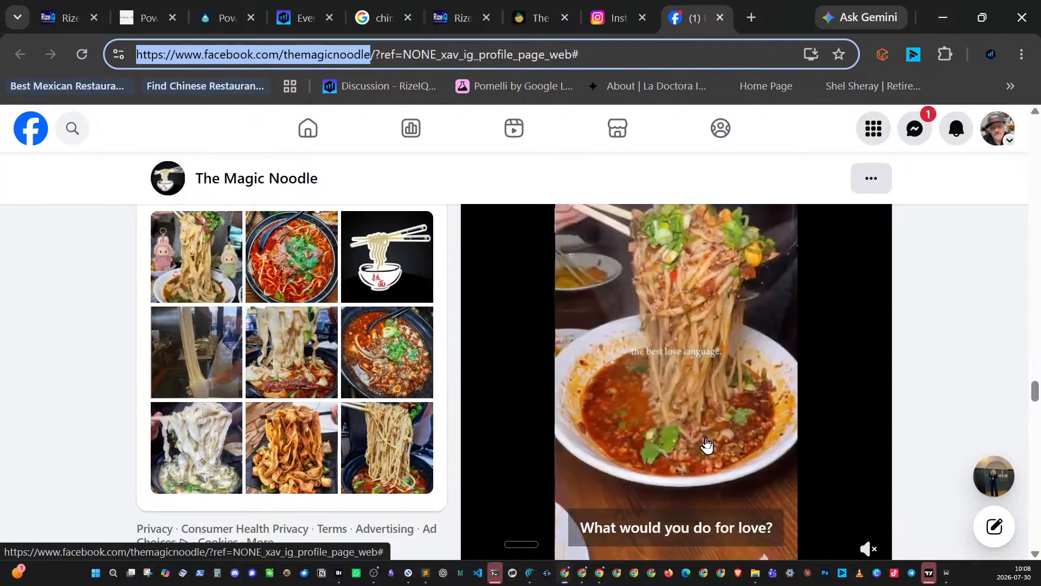
scroll(706, 445, "down", 8)
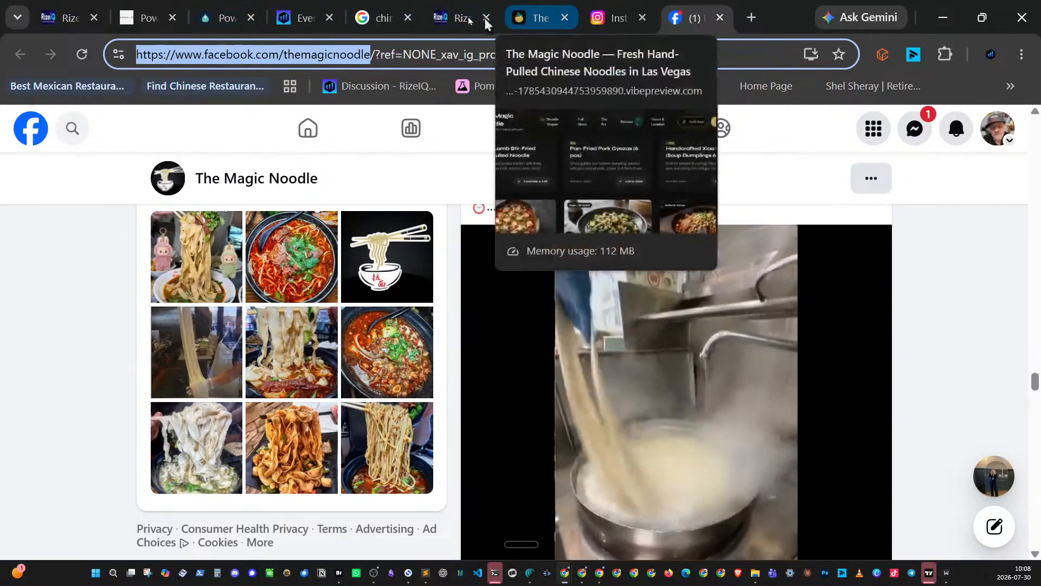
- Return to the Magic Noodle project and its separate site preview to view the remaining menu dishes and drinks
left_click(460, 18)
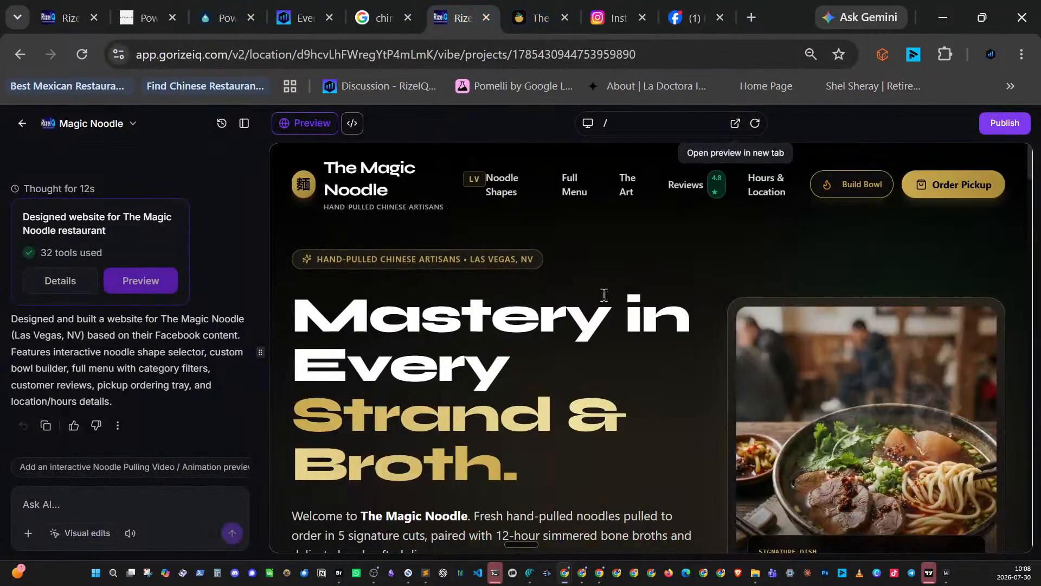
left_click(538, 17)
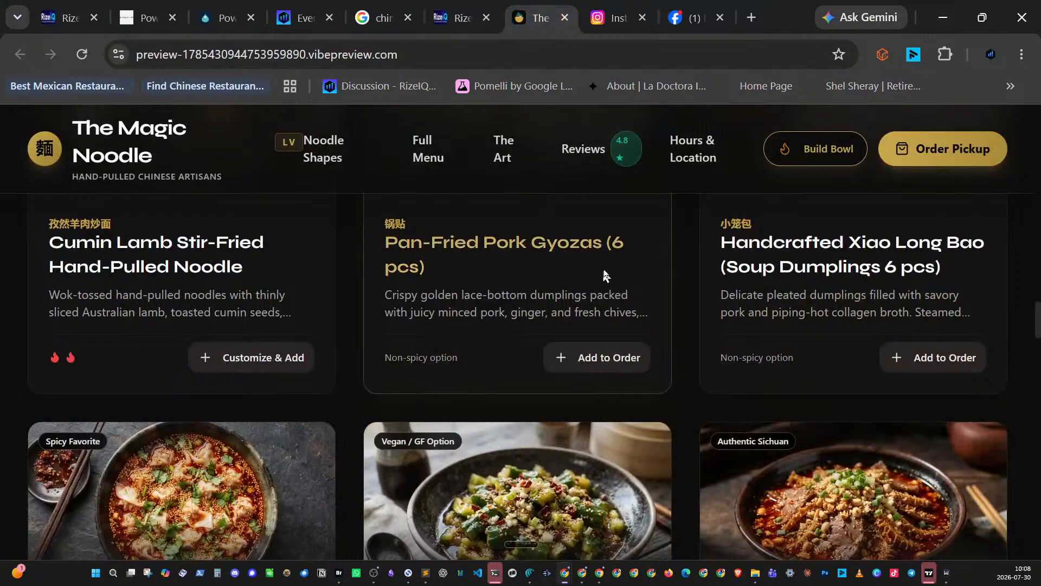
scroll(607, 265, "down", 8)
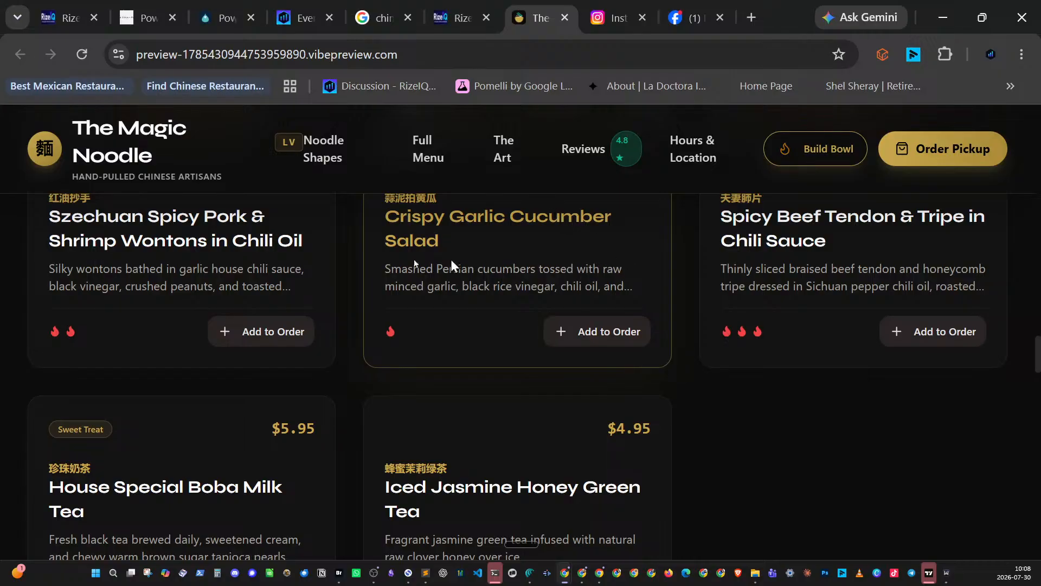
- Switch to the Power Yoga project and check its preview from the memberships through teacher training and reviews to the footer
left_click(50, 18)
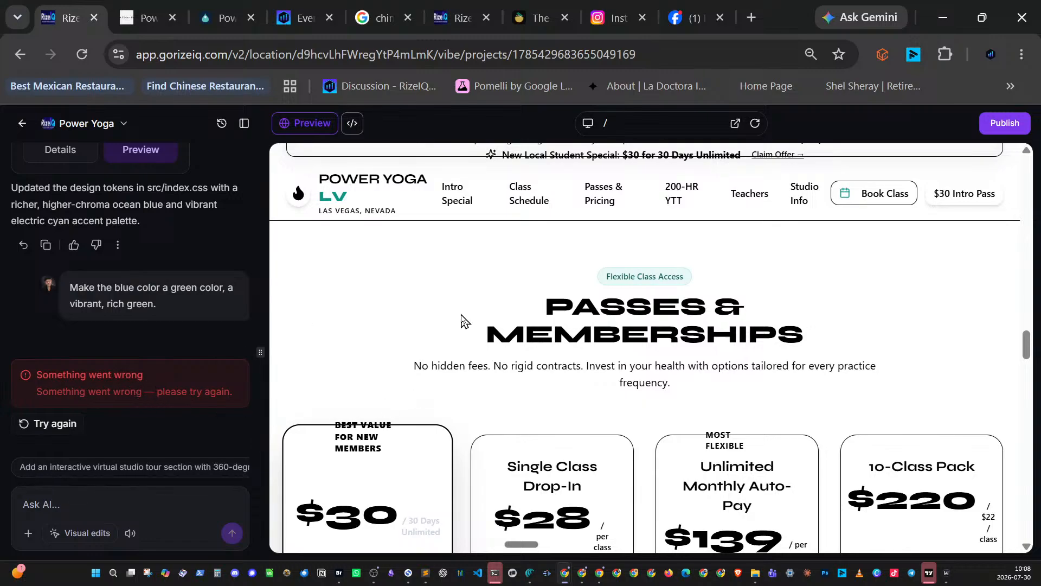
scroll(462, 320, "down", 15)
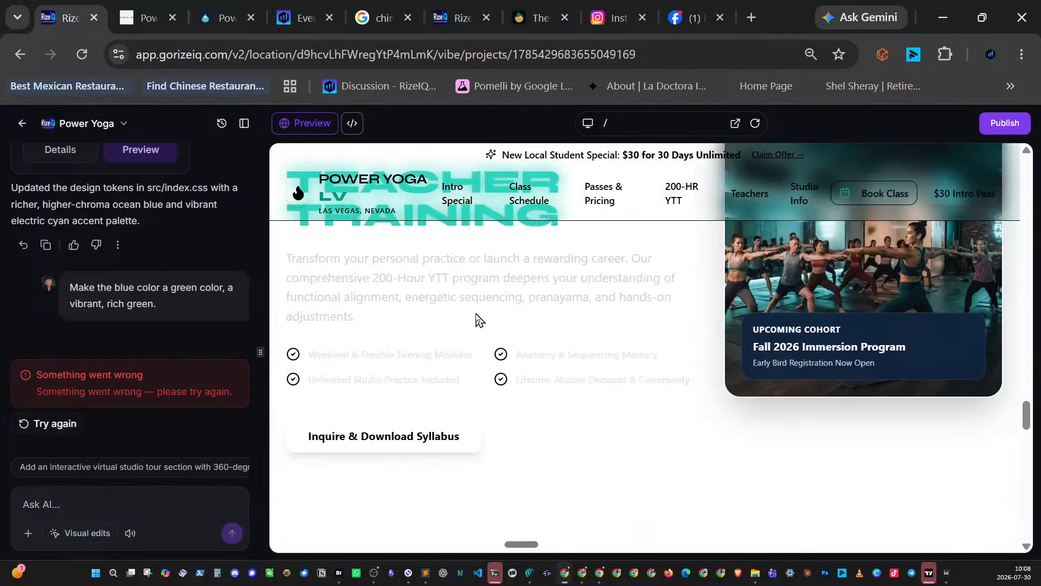
scroll(477, 320, "down", 15)
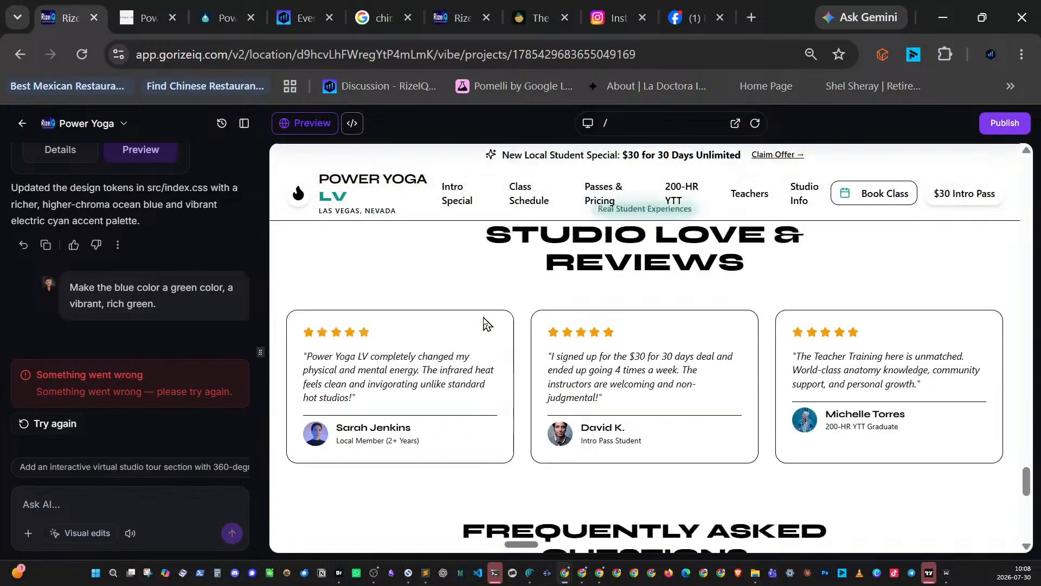
scroll(484, 323, "down", 15)
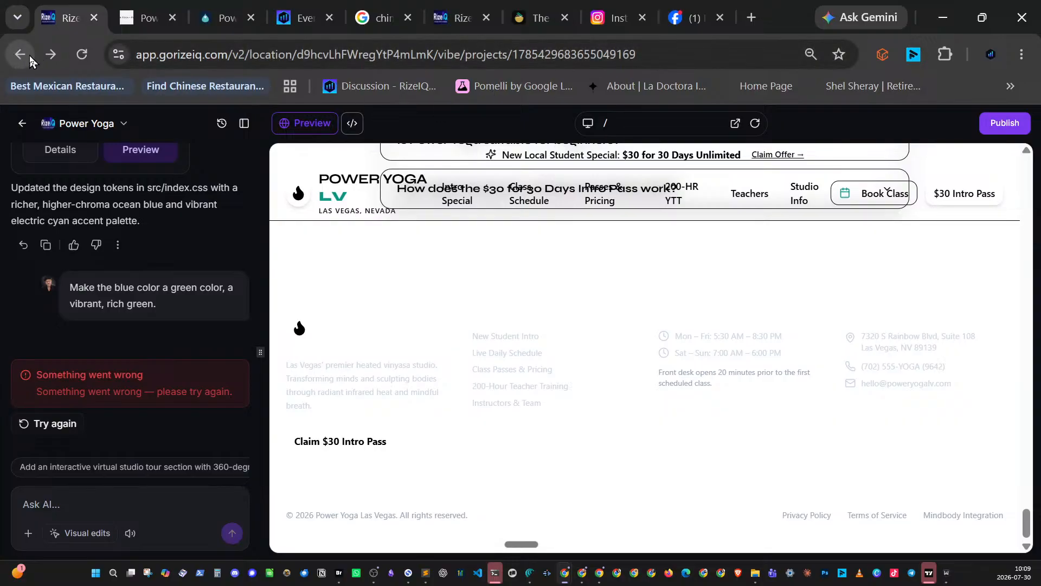
- Leave the Power Yoga project for the builder home and close the Facebook, Instagram, Magic Noodle, Google search and community events tabs
left_click(22, 123)
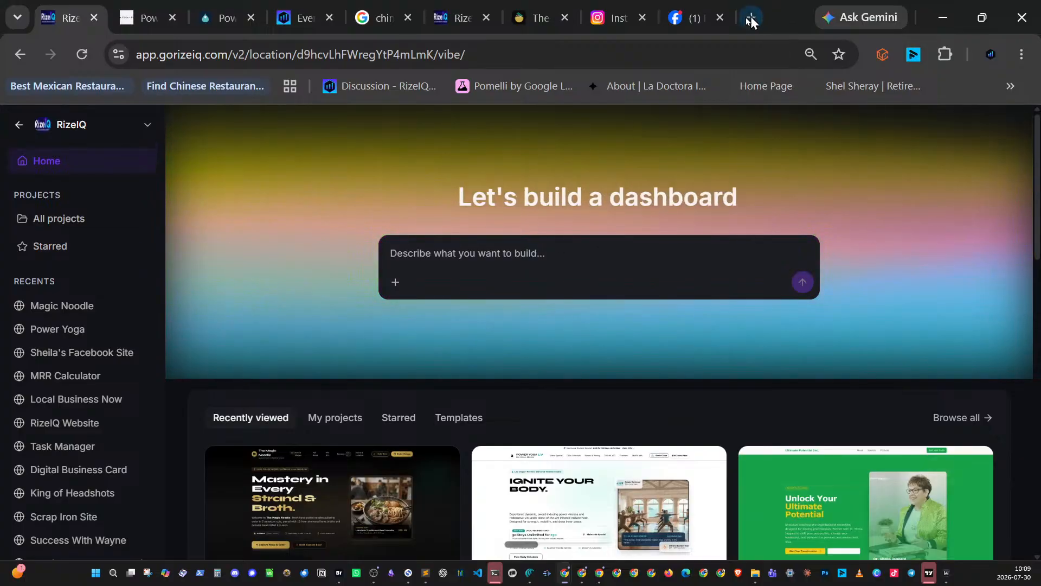
left_click(721, 17)
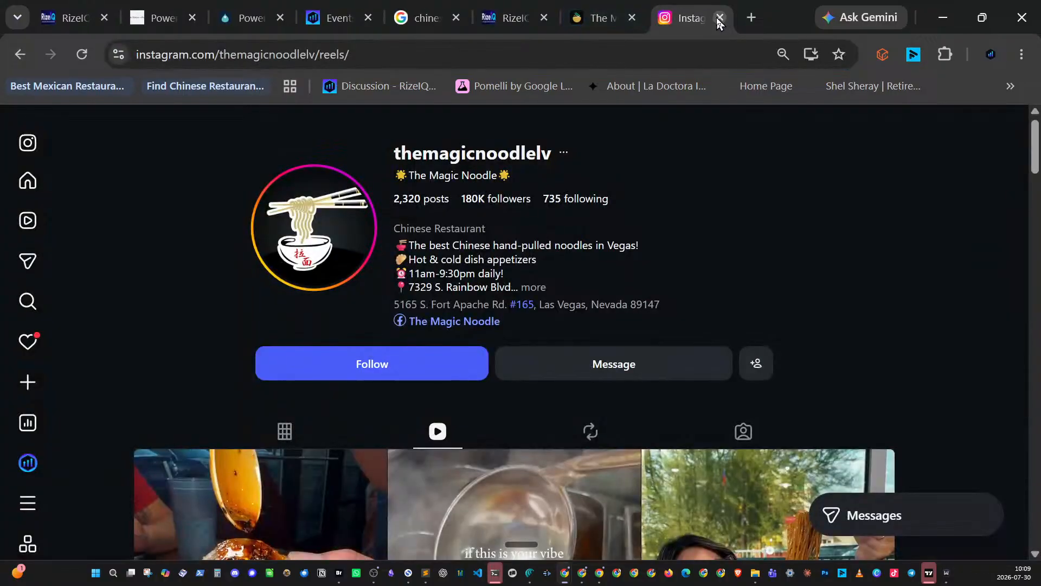
left_click(720, 17)
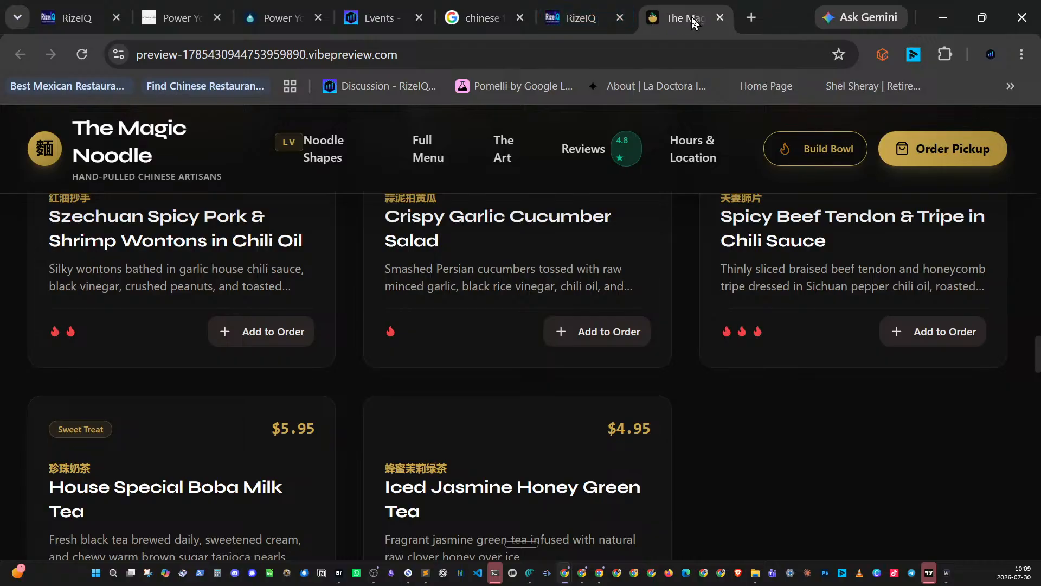
left_click(719, 18)
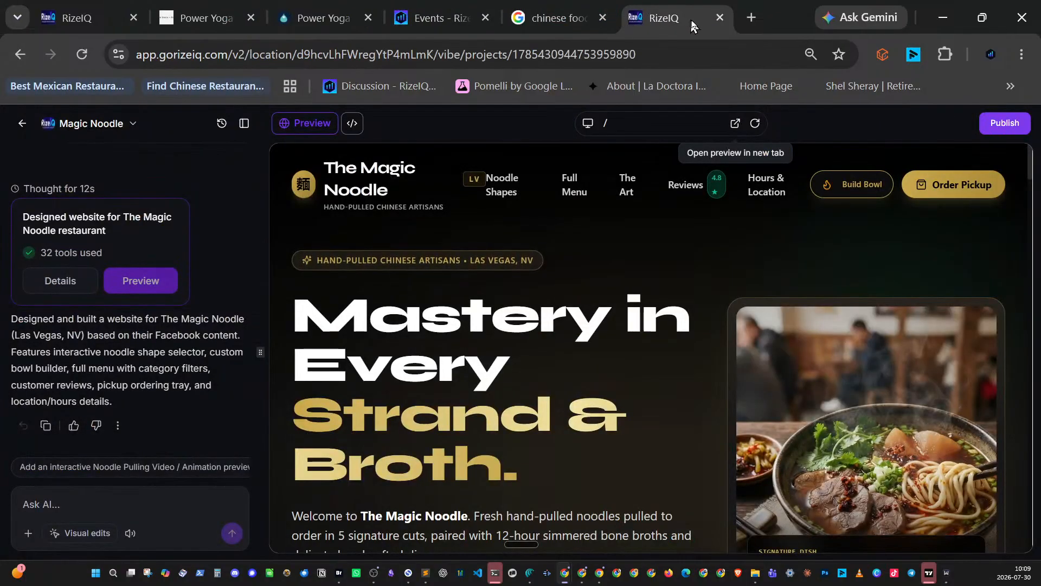
left_click(719, 19)
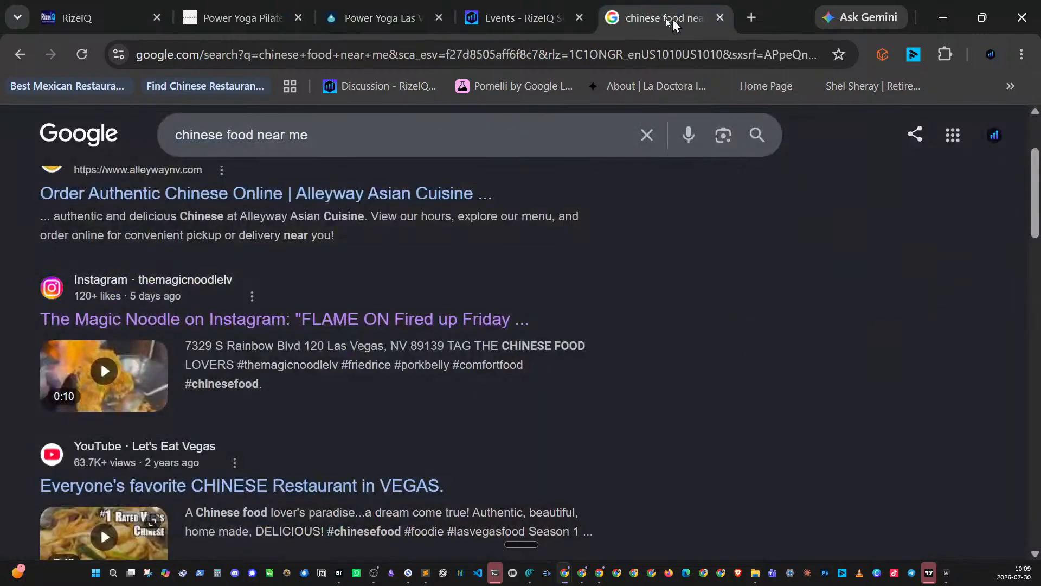
left_click(720, 18)
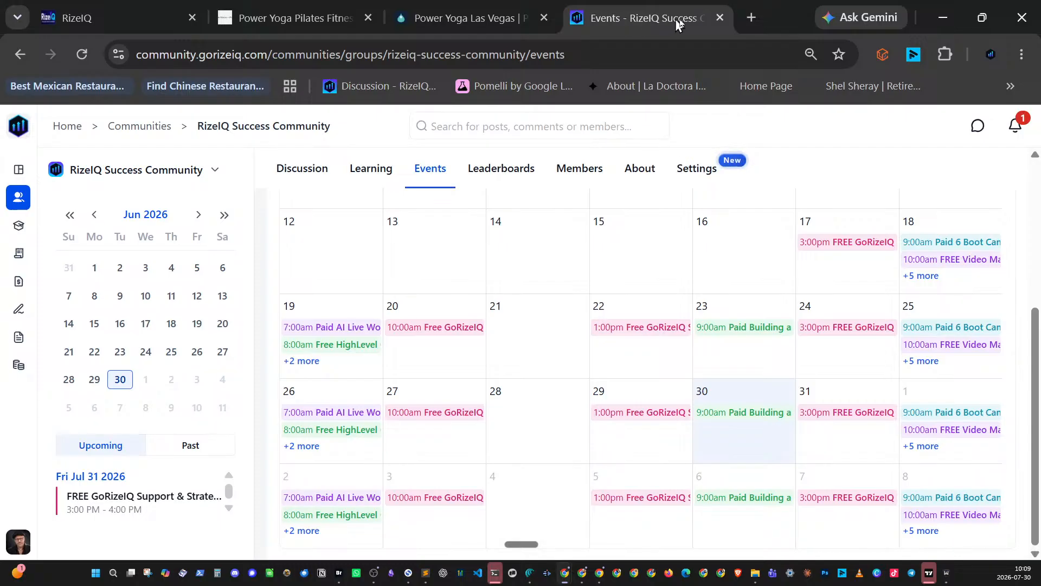
left_click(720, 18)
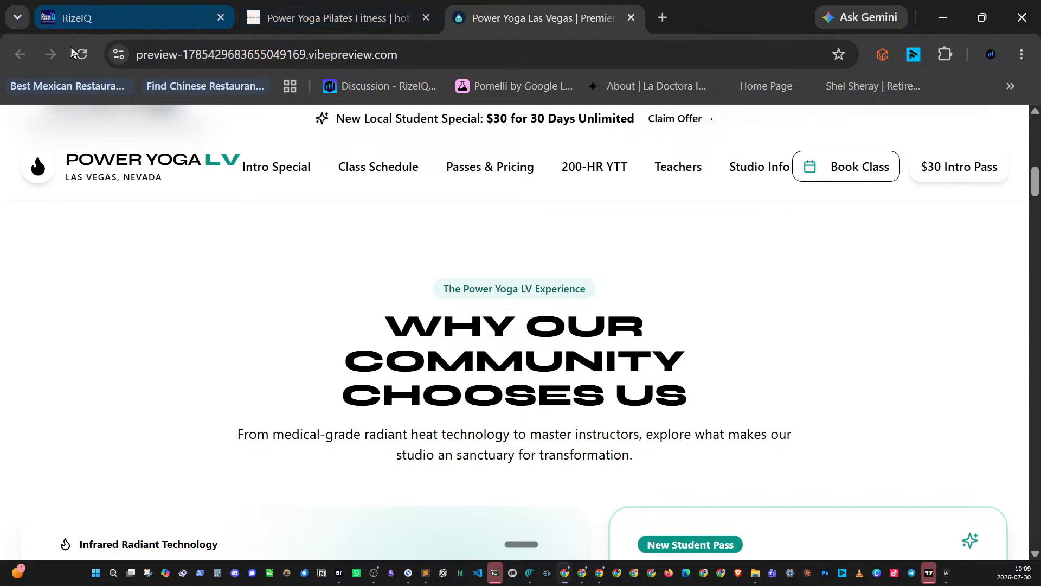
- Reload the Power Yoga site preview and look over its studio features, class schedule and hero
left_click(80, 54)
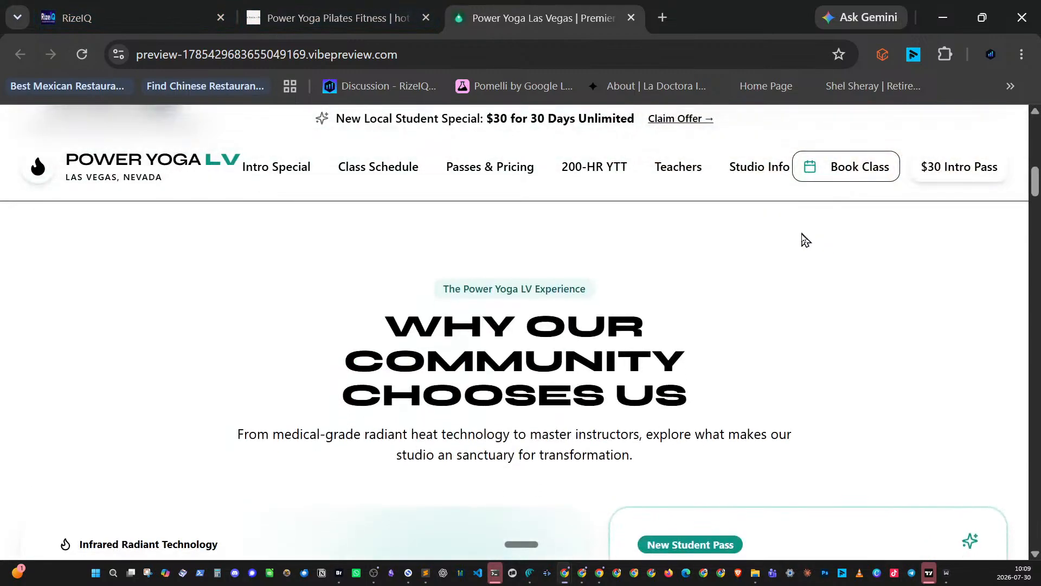
scroll(826, 247, "down", 5)
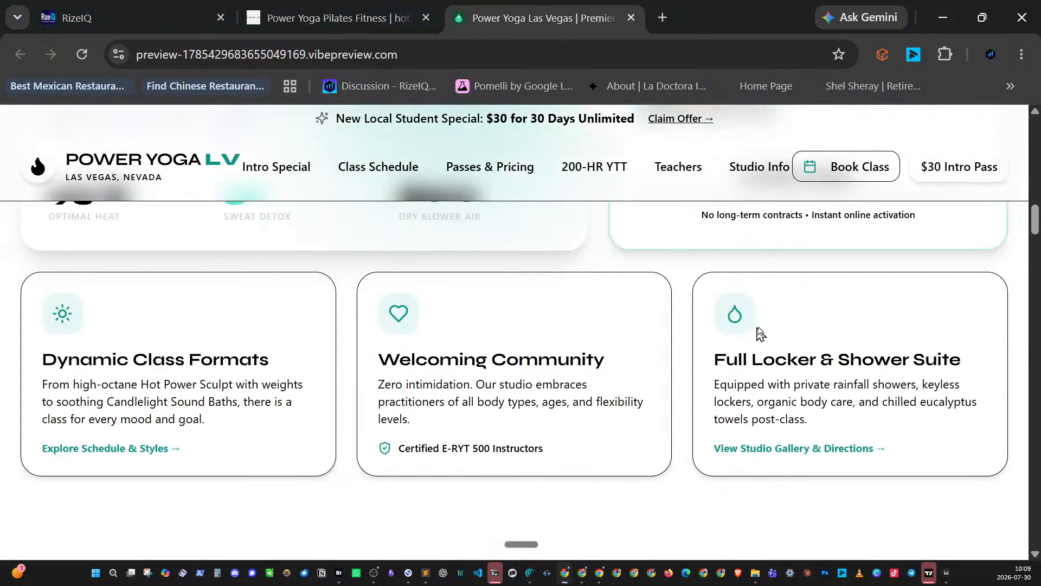
scroll(761, 333, "up", 5)
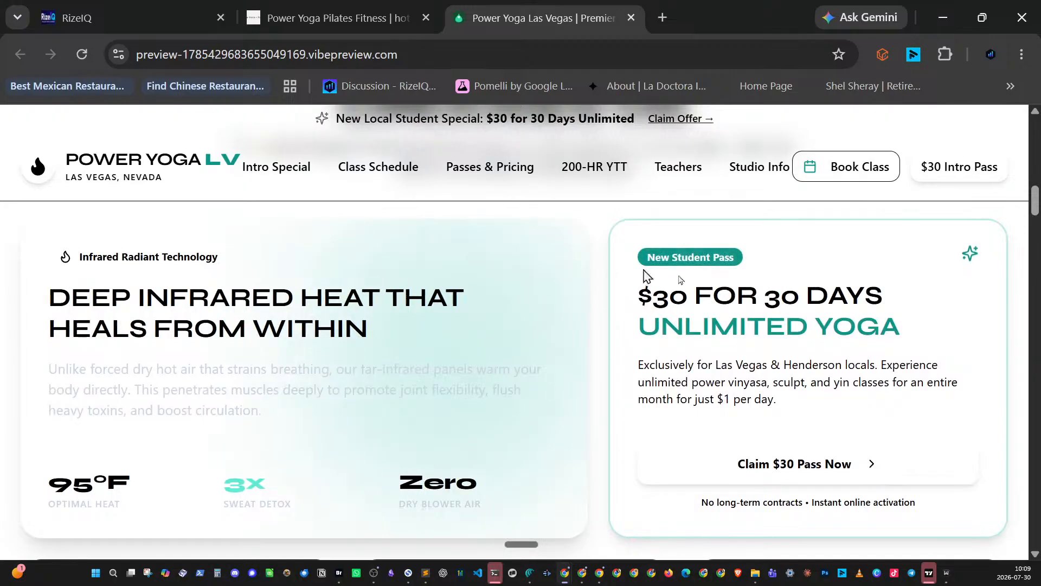
scroll(725, 288, "down", 15)
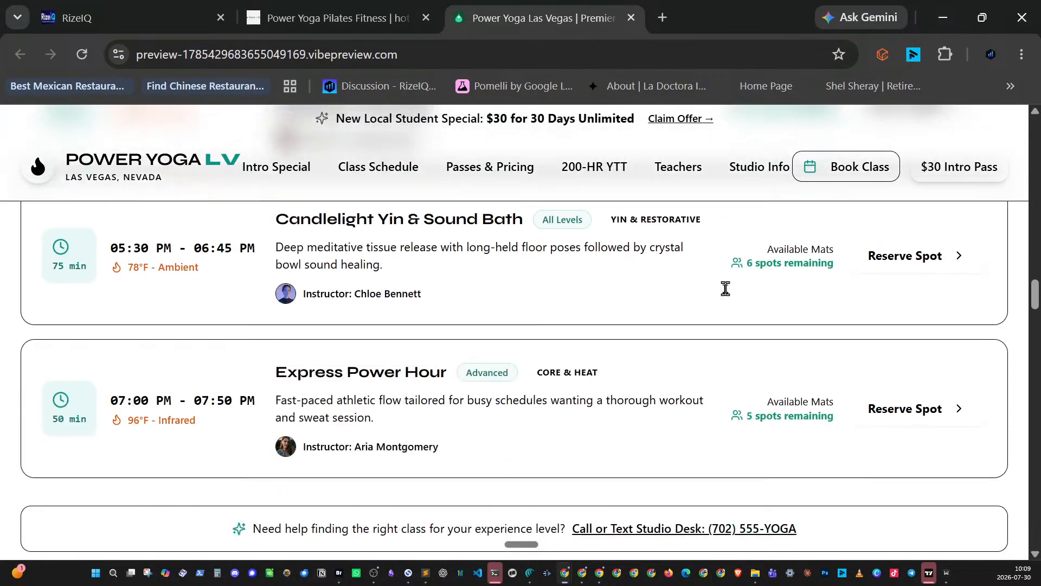
scroll(725, 288, "up", 20)
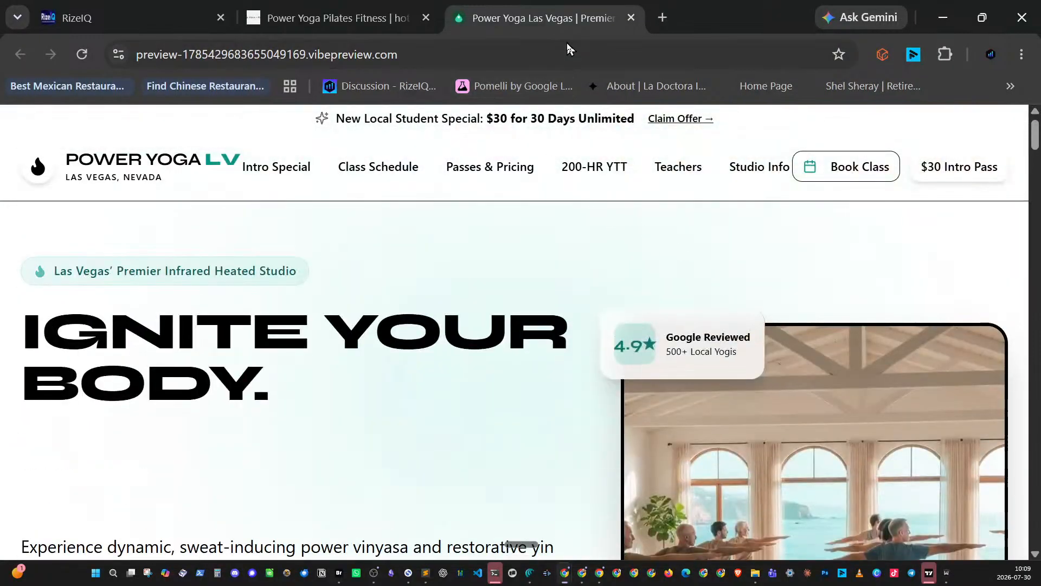
- Close the Power Yoga preview and the original studio website, and view the recently viewed projects in RizeIQ
left_click(631, 17)
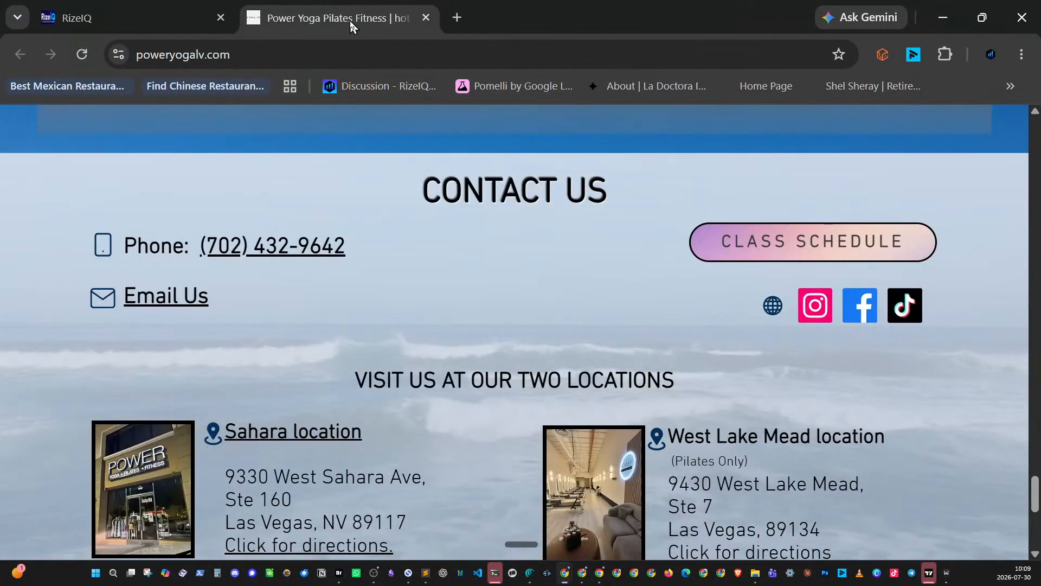
left_click(426, 19)
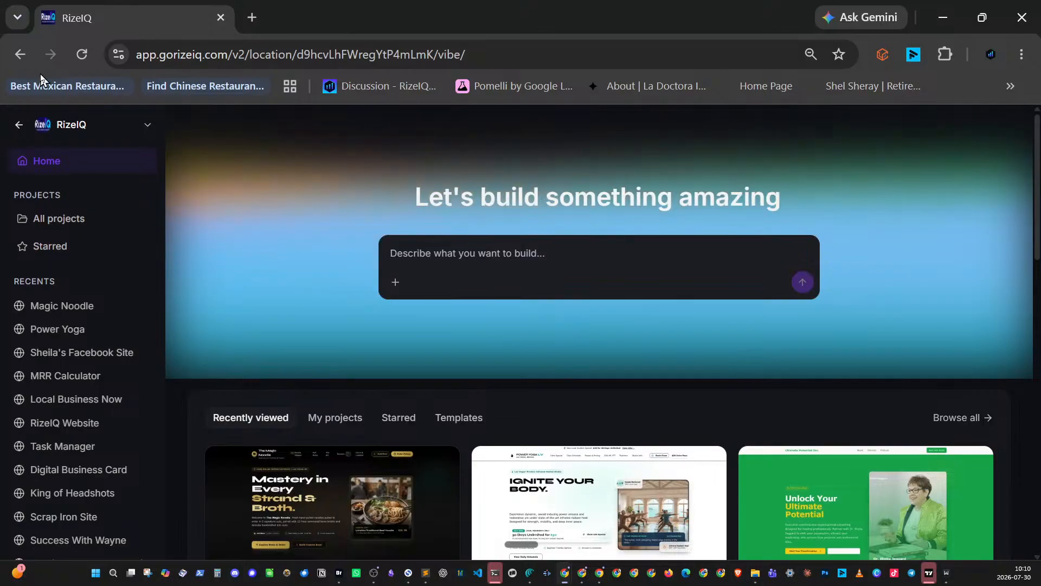
scroll(315, 227, "down", 5)
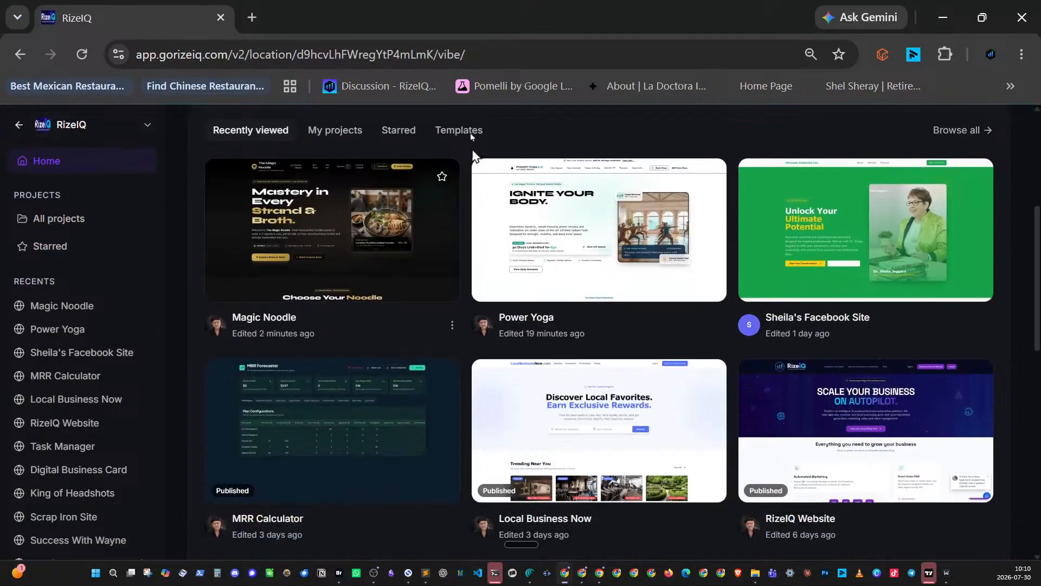
- Open localbusinessnow.com in a new tab
left_click(251, 17)
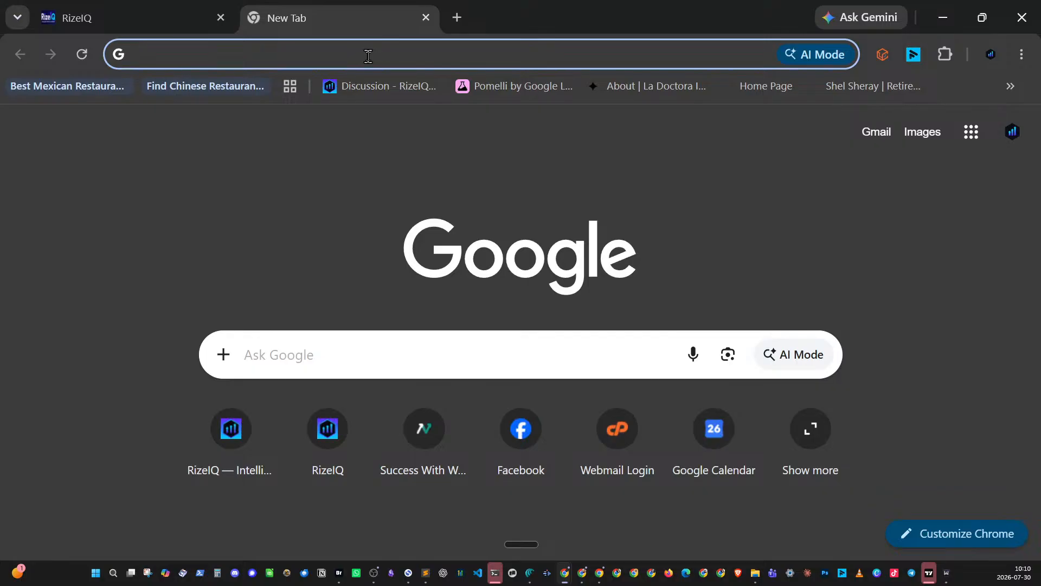
type("lo")
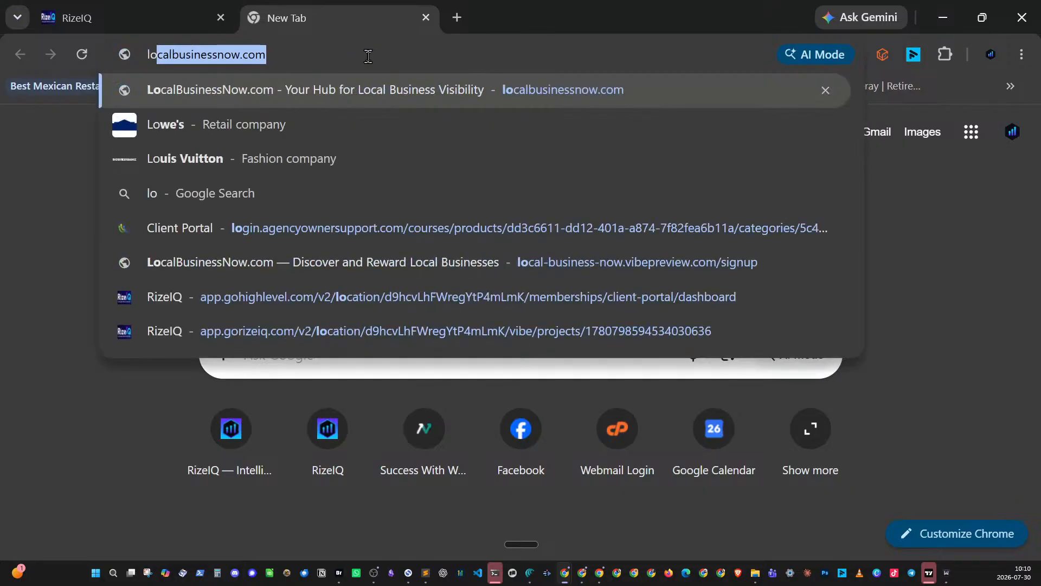
key("Return")
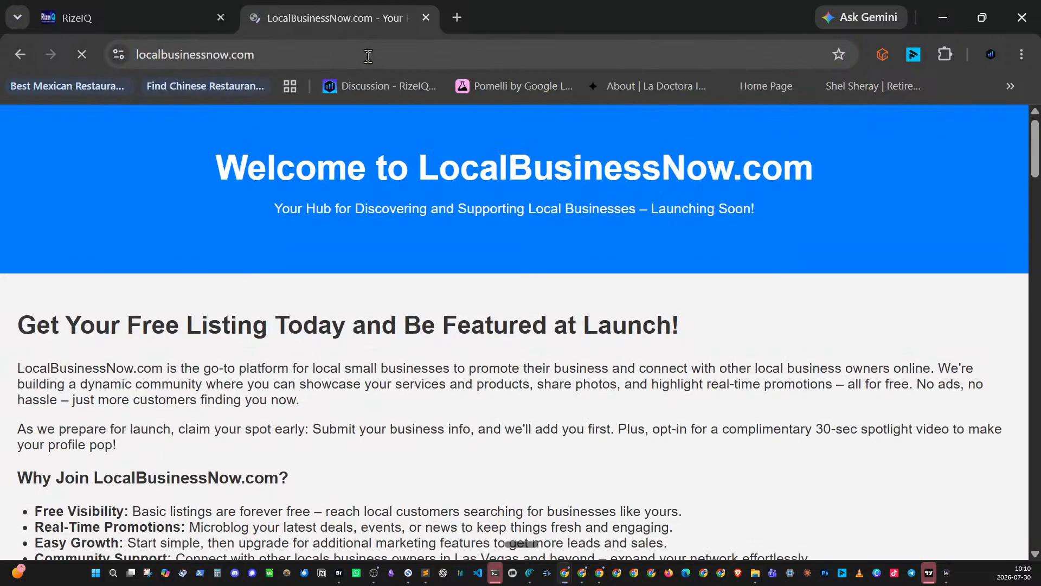
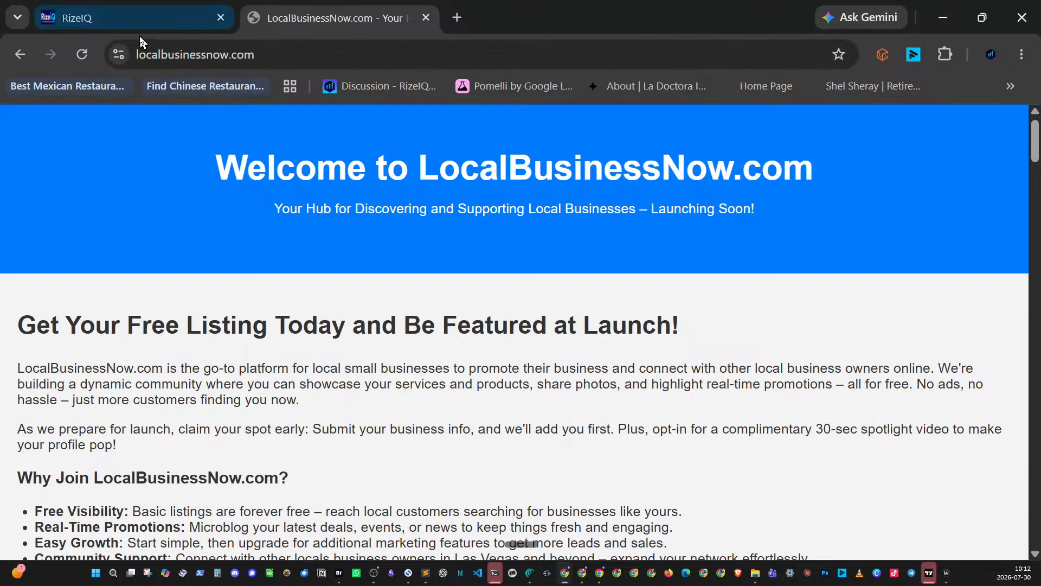
- Check the project thumbnails in RizeIQ, then return to LocalBusinessNow.com and read its free listing and reasons-to-join sections
mouse_move(117, 24)
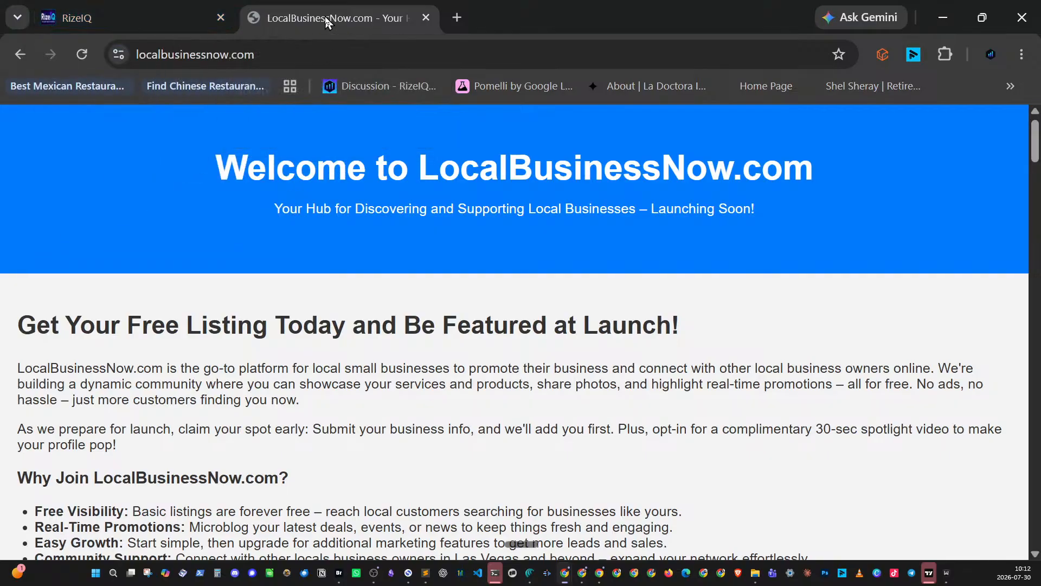
left_click(172, 20)
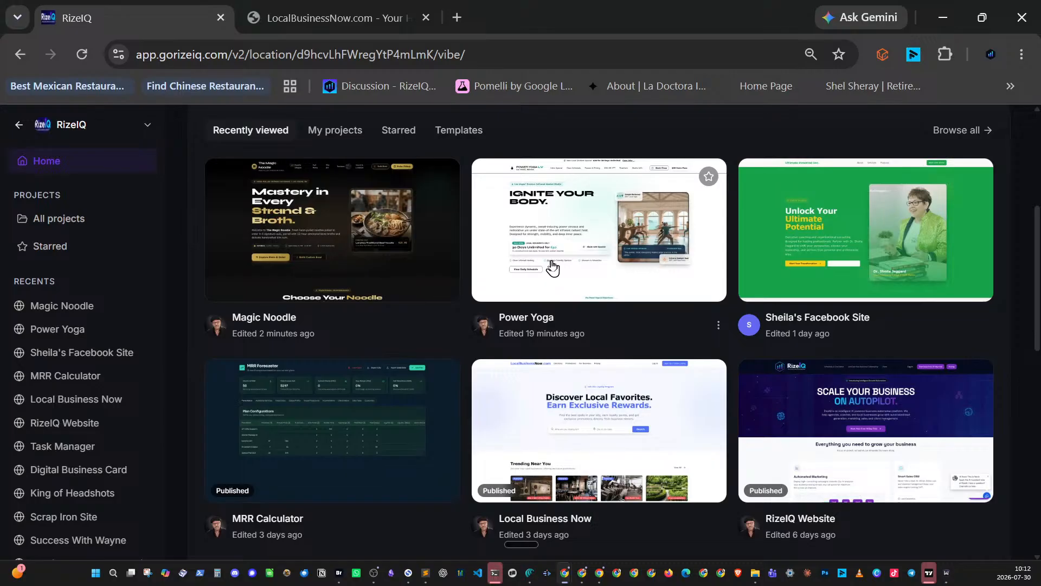
left_click(347, 20)
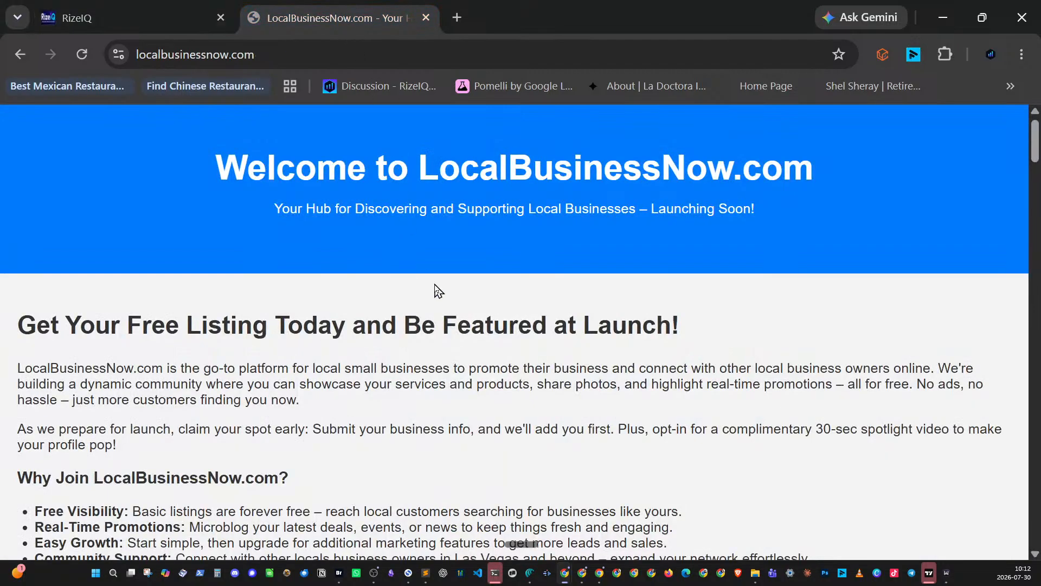
scroll(388, 354, "down", 3)
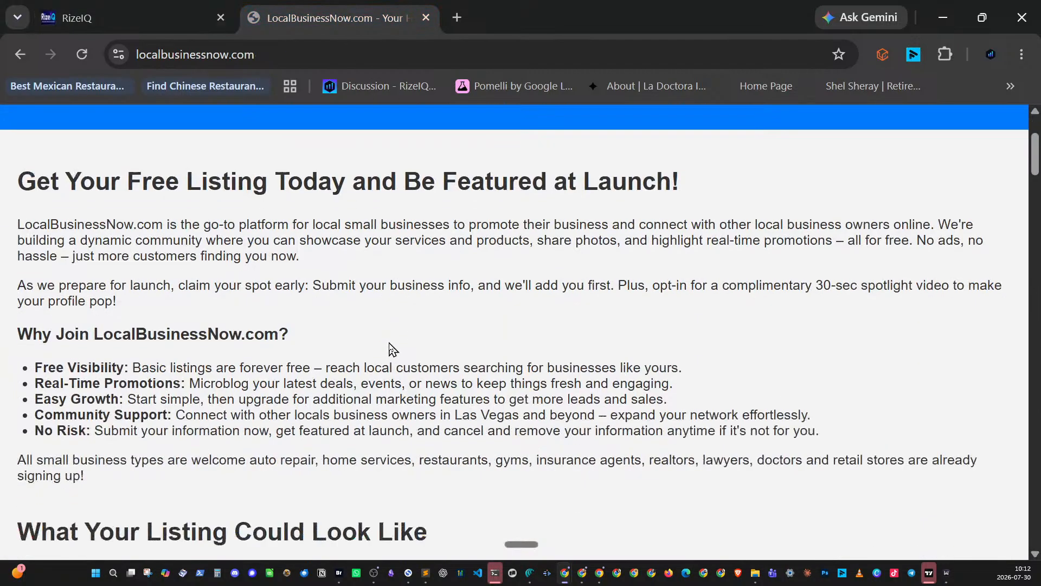
- Look at the Las Vegas Coffee Corner sample listing and highlight its current promotion line, clearing the selection when done
scroll(393, 347, "down", 7)
scroll(401, 335, "down", 9)
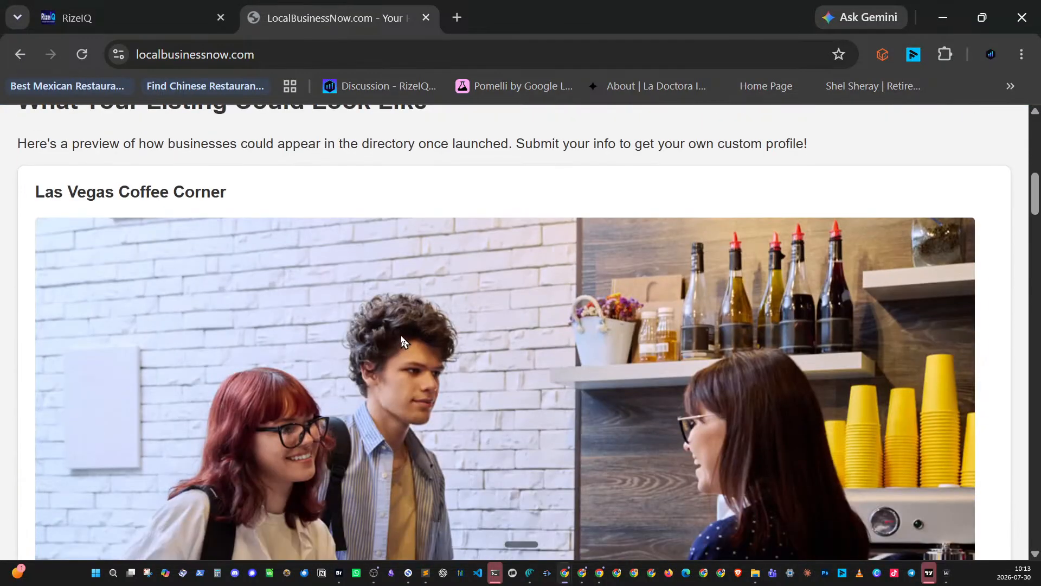
scroll(428, 320, "down", 3)
scroll(440, 321, "down", 3)
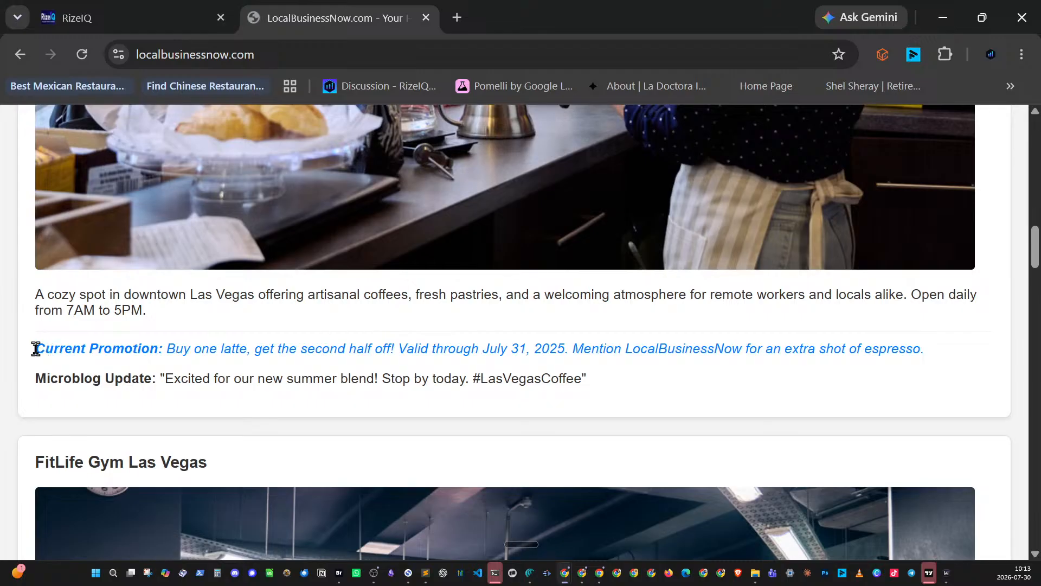
left_click_drag(35, 349, 953, 347)
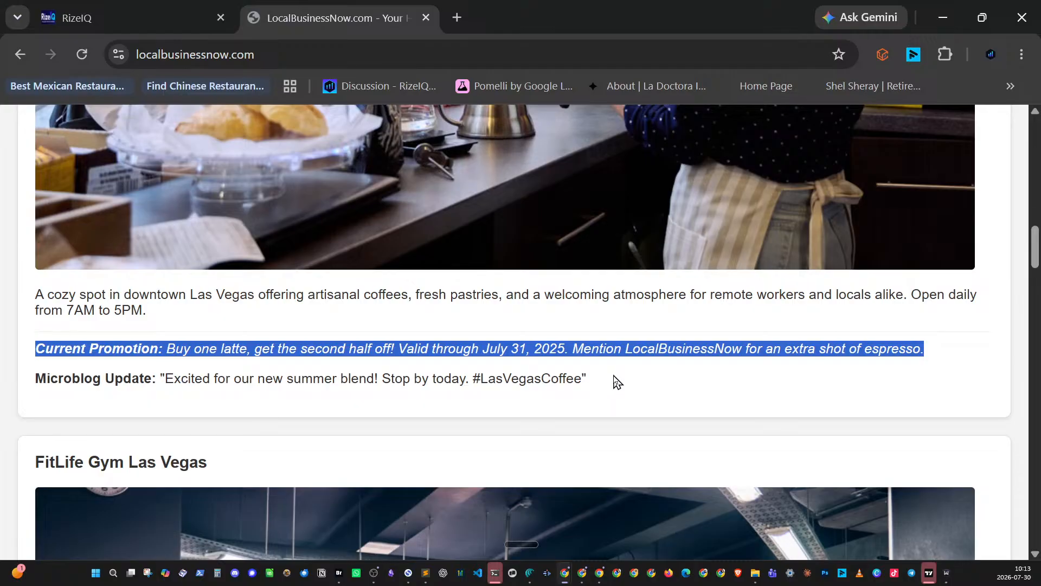
left_click(635, 385)
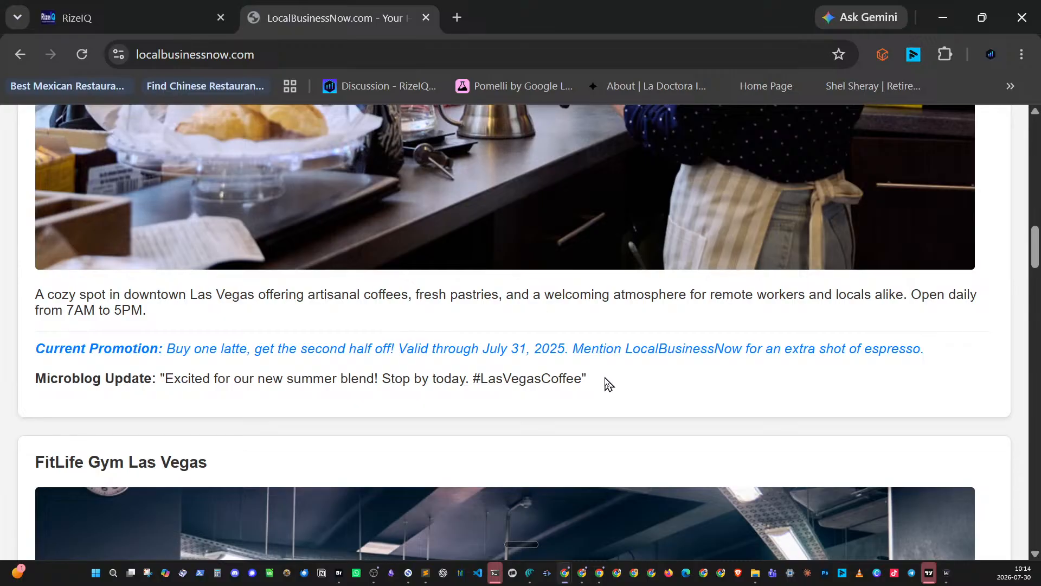
- Look through the remaining sample listings and the Claim Your Free Listing Now form on the original LocalBusinessNow.com page
scroll(606, 378, "down", 20)
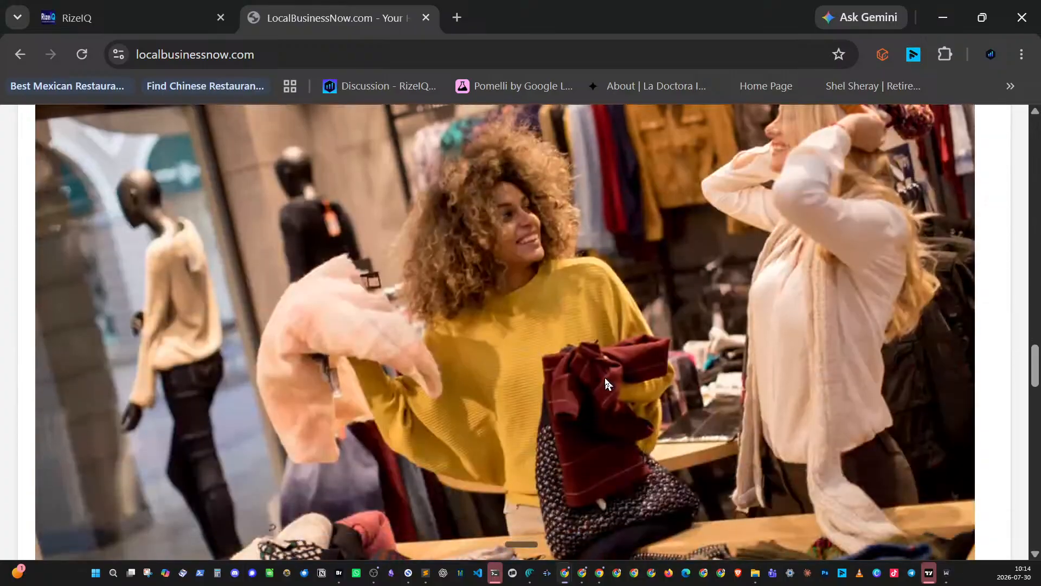
scroll(605, 379, "down", 12)
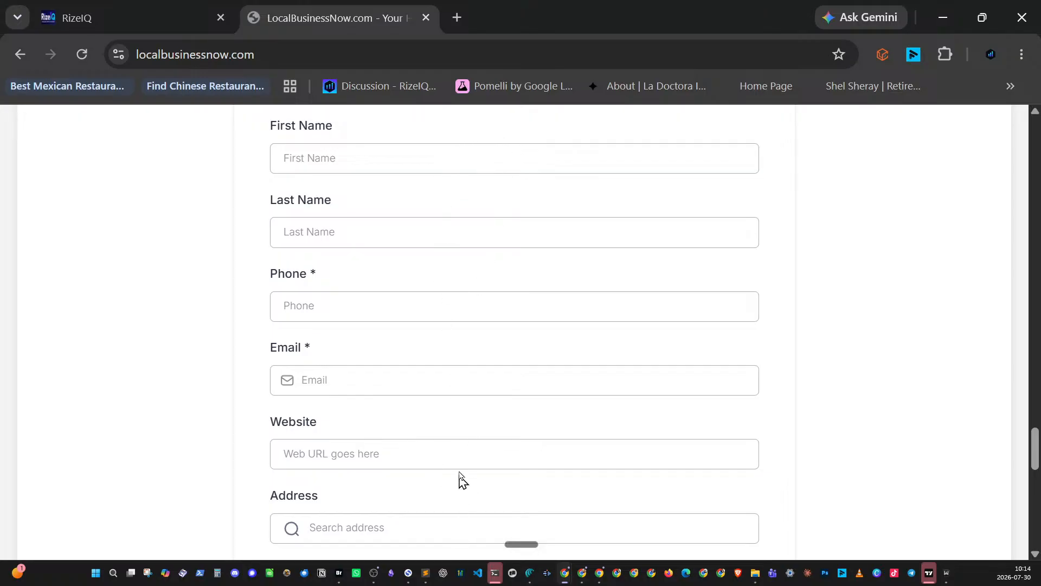
scroll(459, 477, "down", 3)
scroll(459, 477, "down", 12)
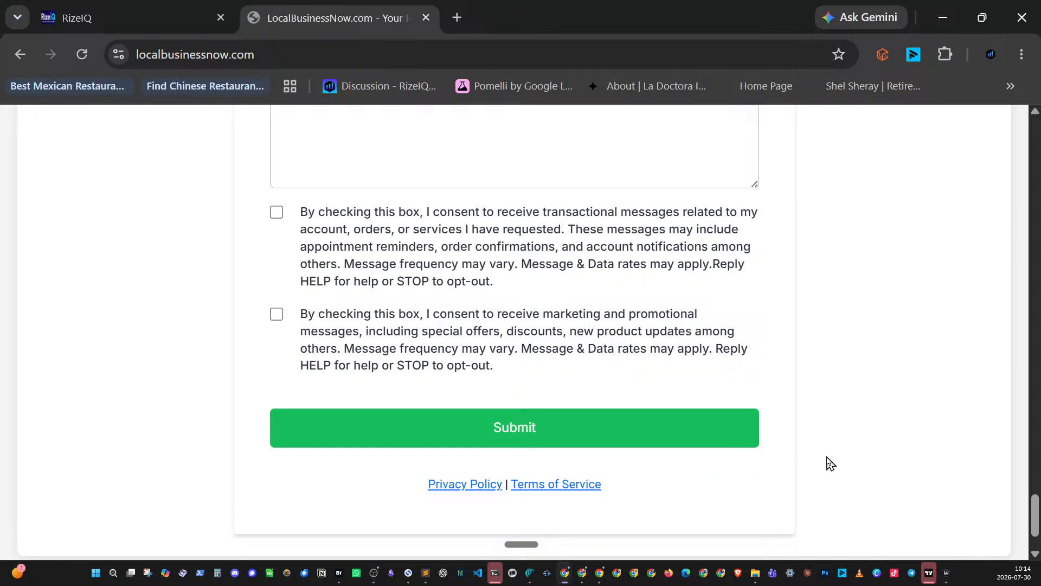
scroll(832, 462, "up", 20)
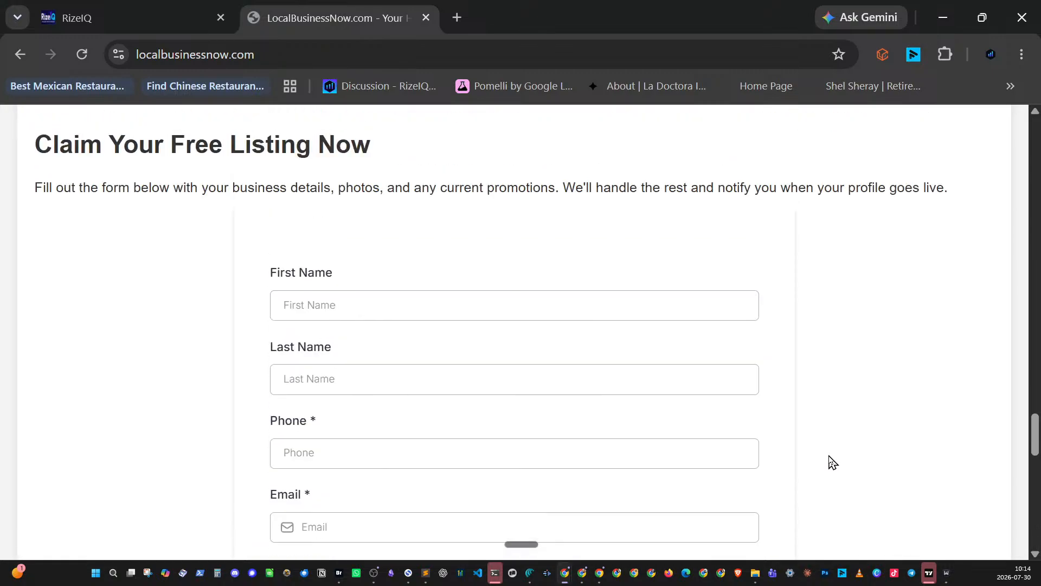
scroll(832, 462, "up", 20)
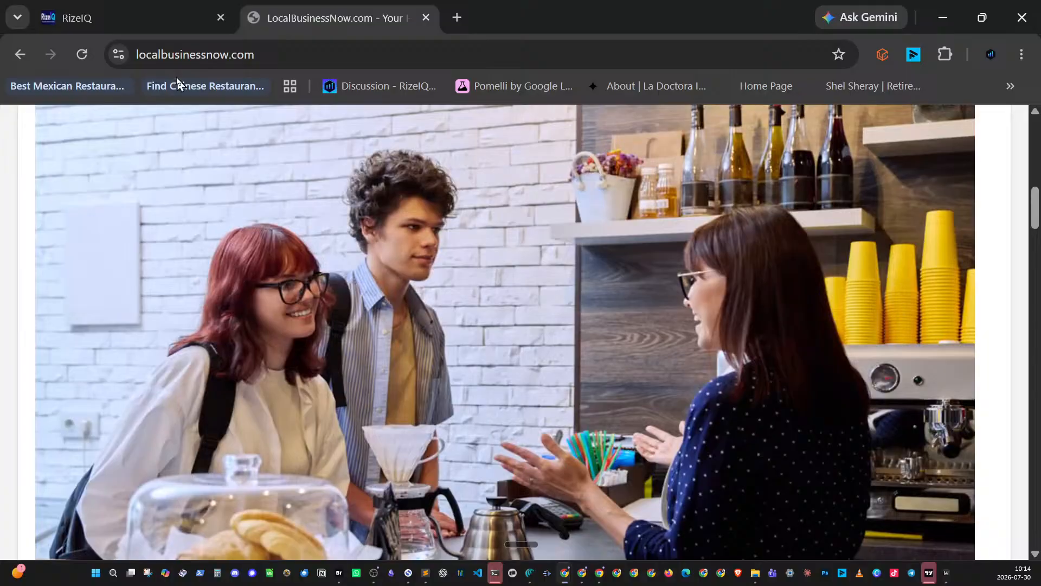
- Open the Local Business Now project in RizeIQ and open its site preview in a new tab
left_click(139, 22)
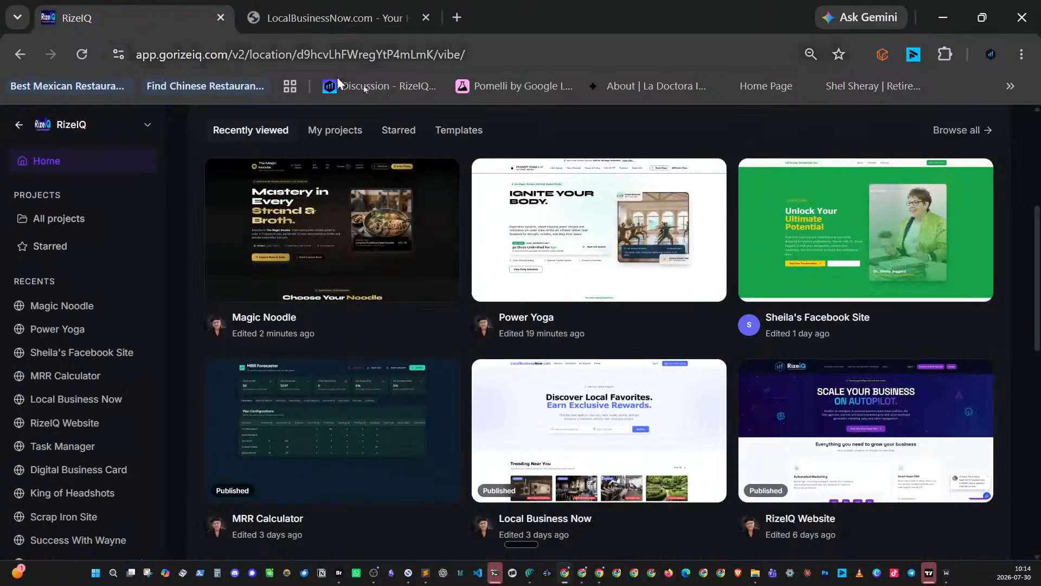
left_click(521, 415)
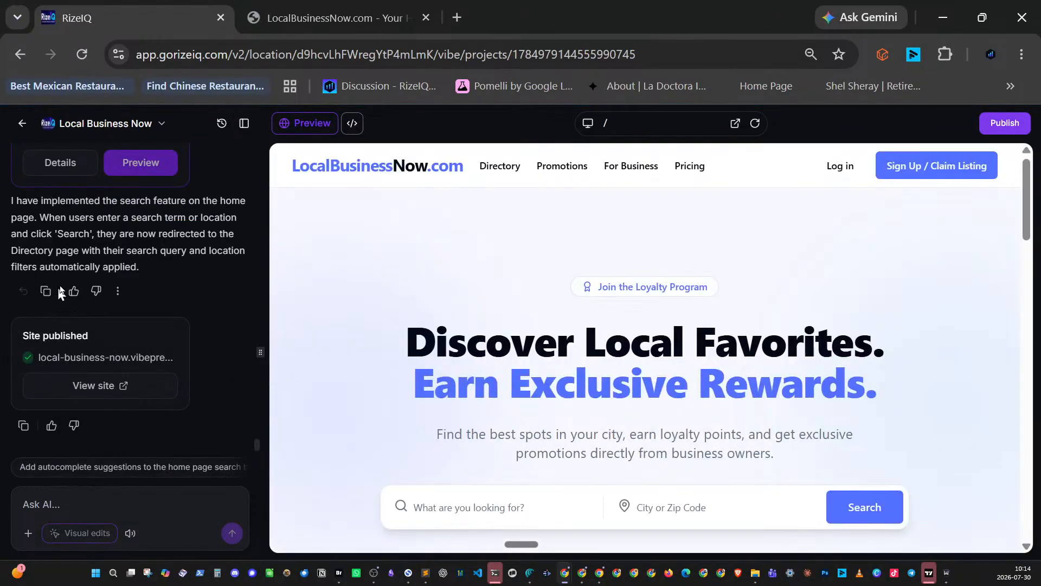
left_click(735, 124)
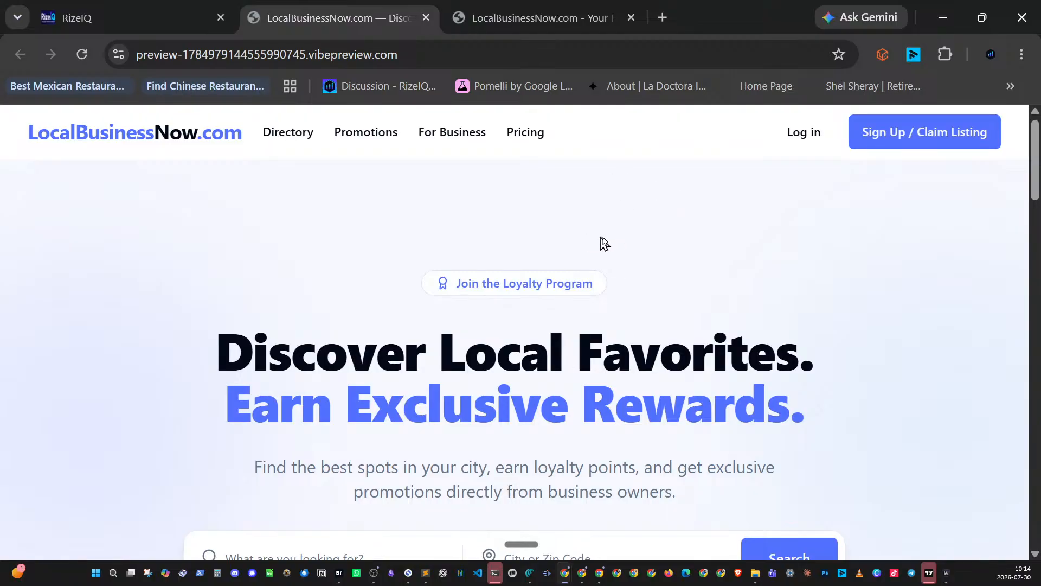
- Open the preview site's Business Directory and browse through all of its business listings
left_click(285, 135)
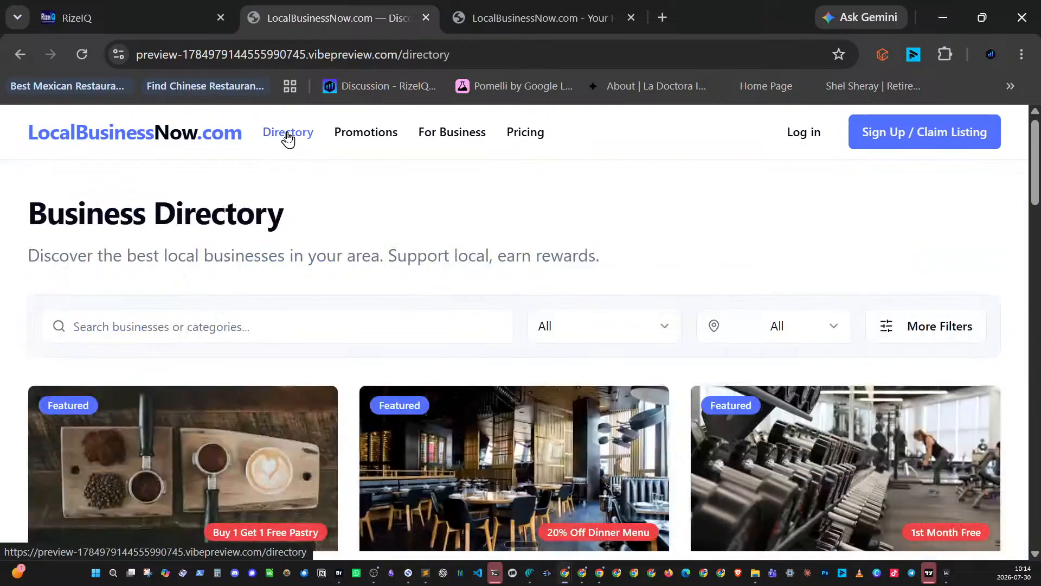
scroll(679, 348, "down", 5)
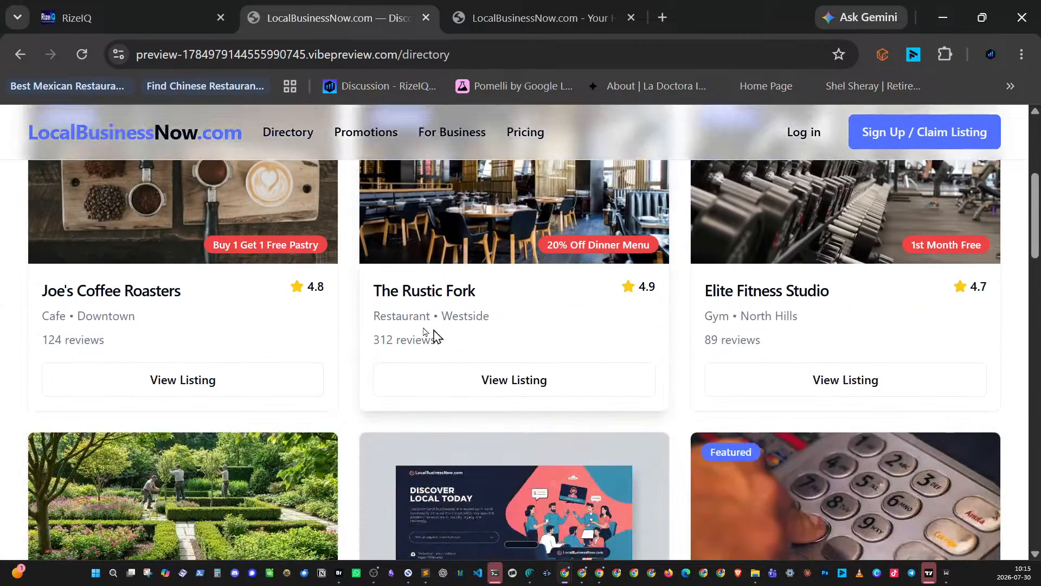
scroll(742, 443, "down", 2)
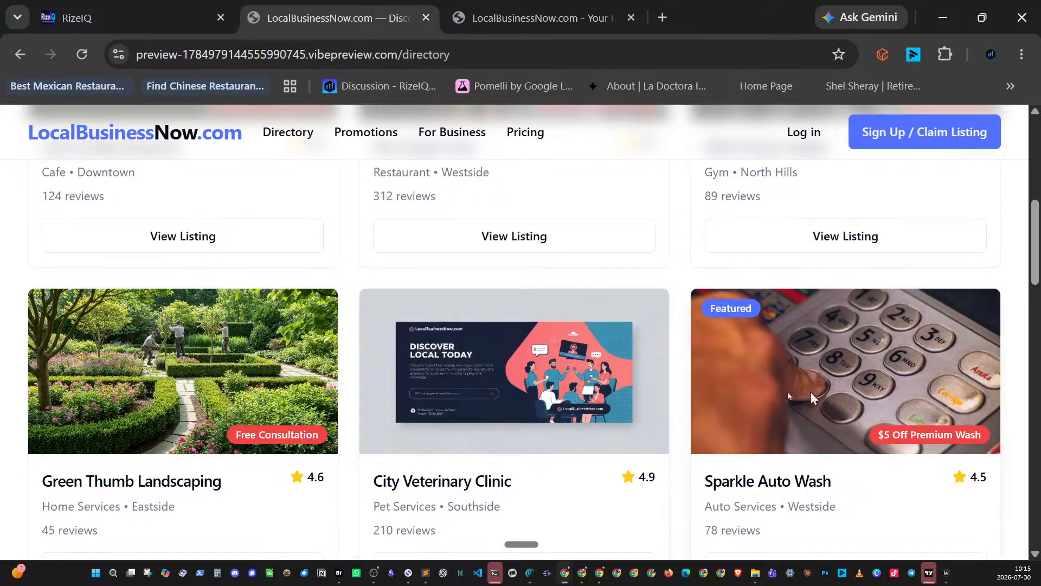
scroll(541, 396, "down", 5)
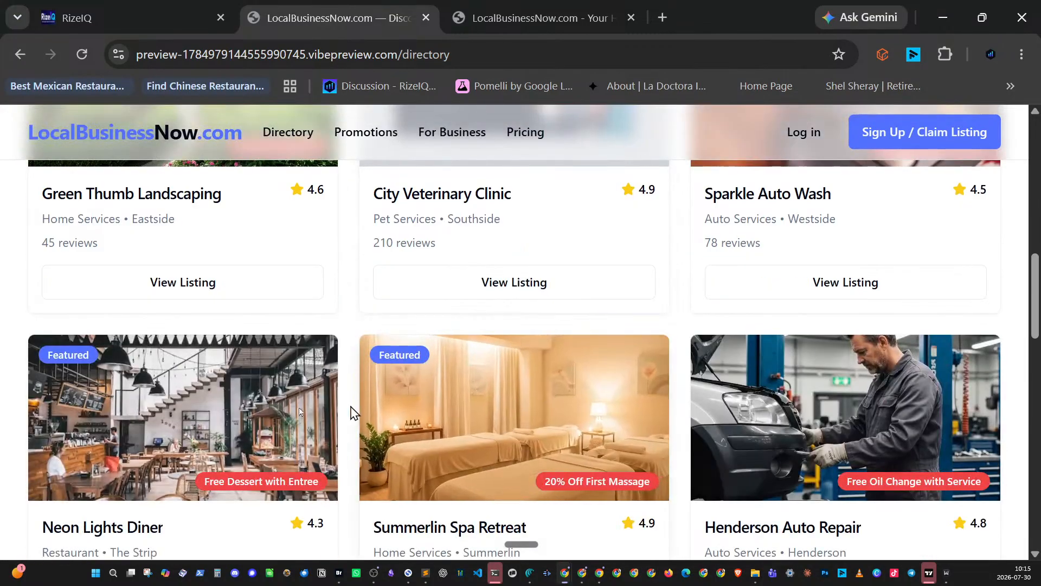
scroll(692, 418, "down", 8)
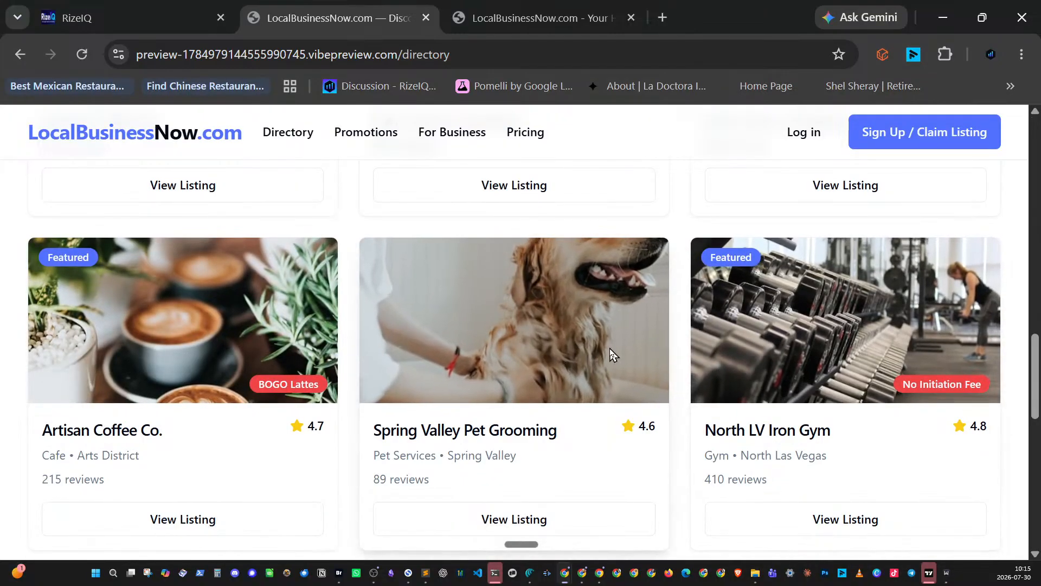
scroll(609, 353, "down", 5)
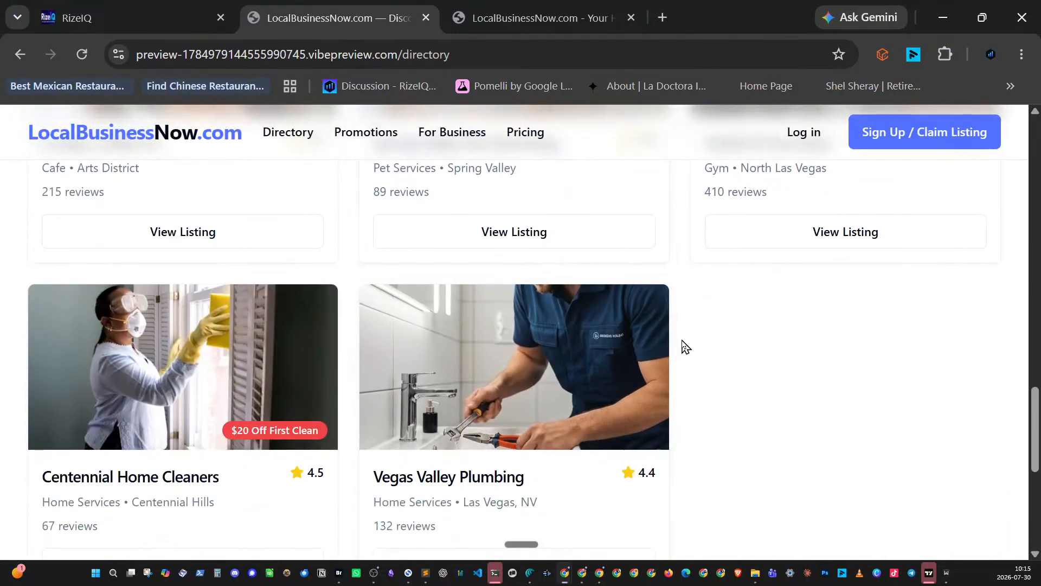
scroll(684, 346, "up", 13)
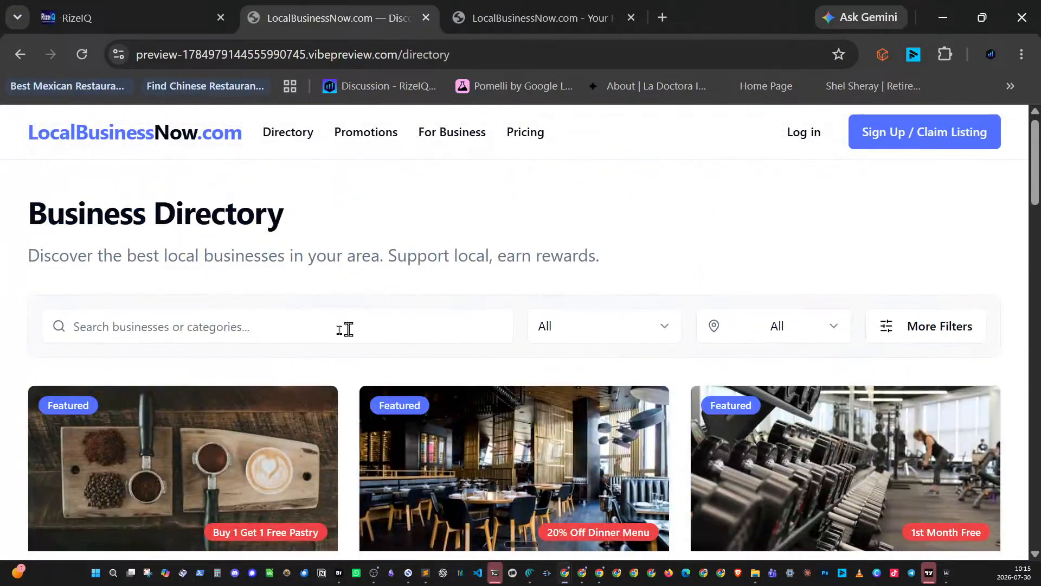
- Search the business directory for "dog" and check the results area
left_click(320, 328)
type("d")
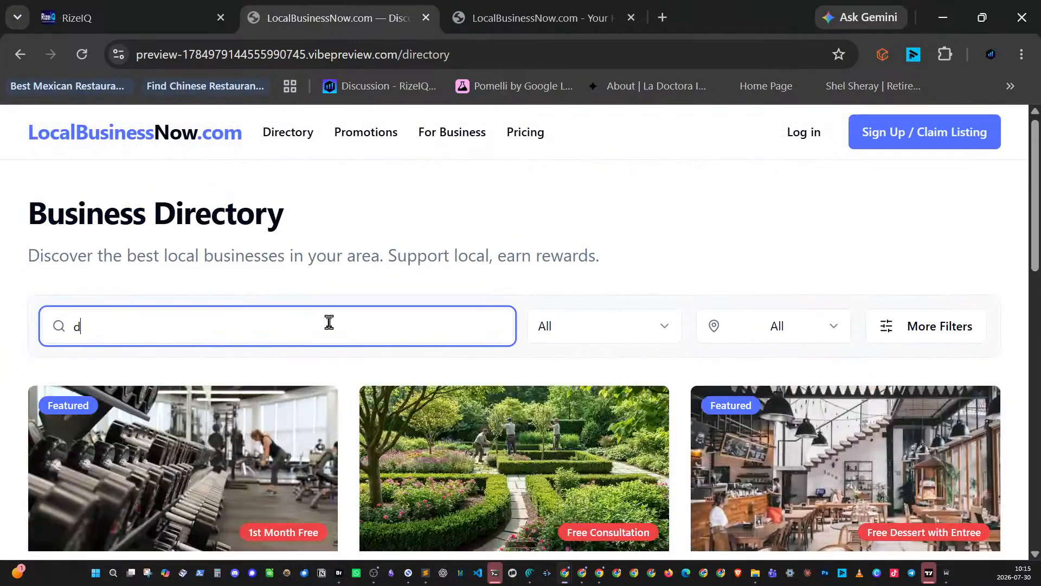
type("og")
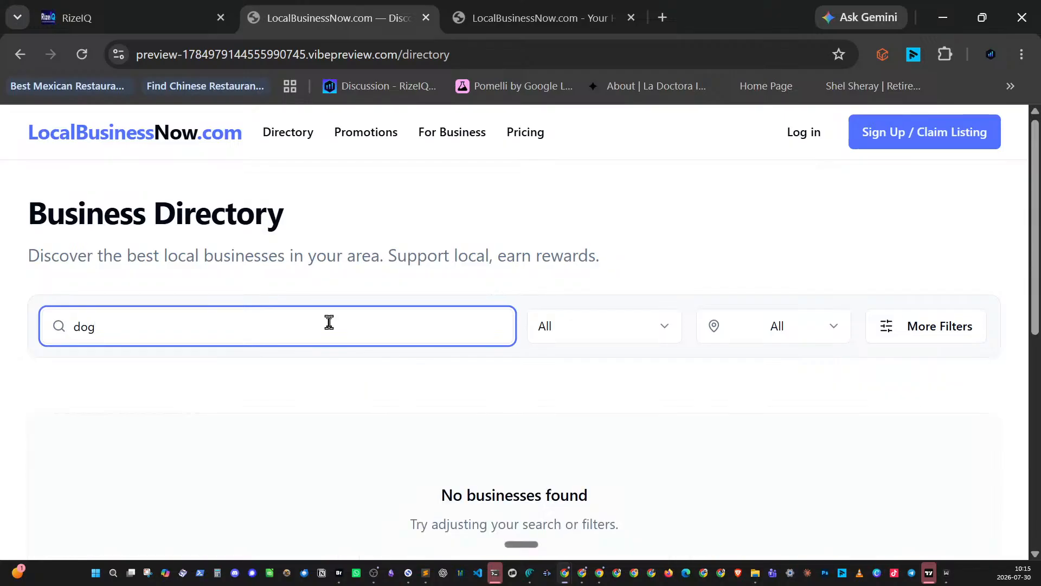
scroll(377, 439, "down", 5)
scroll(369, 428, "up", 5)
- Test the directory search with "gro" and with "co", viewing the matching listings for each
key("ctrl+a")
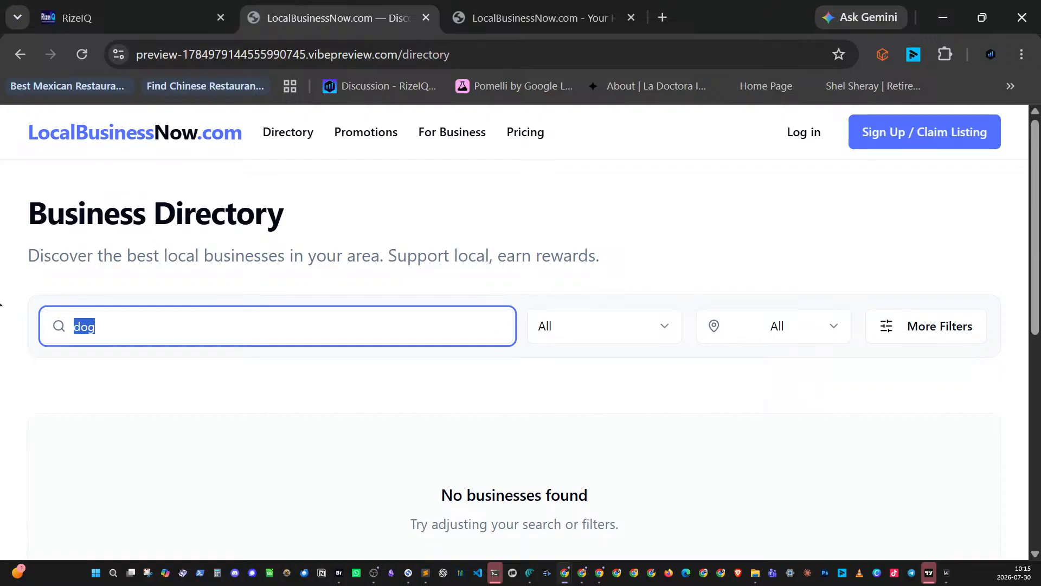
type("gr")
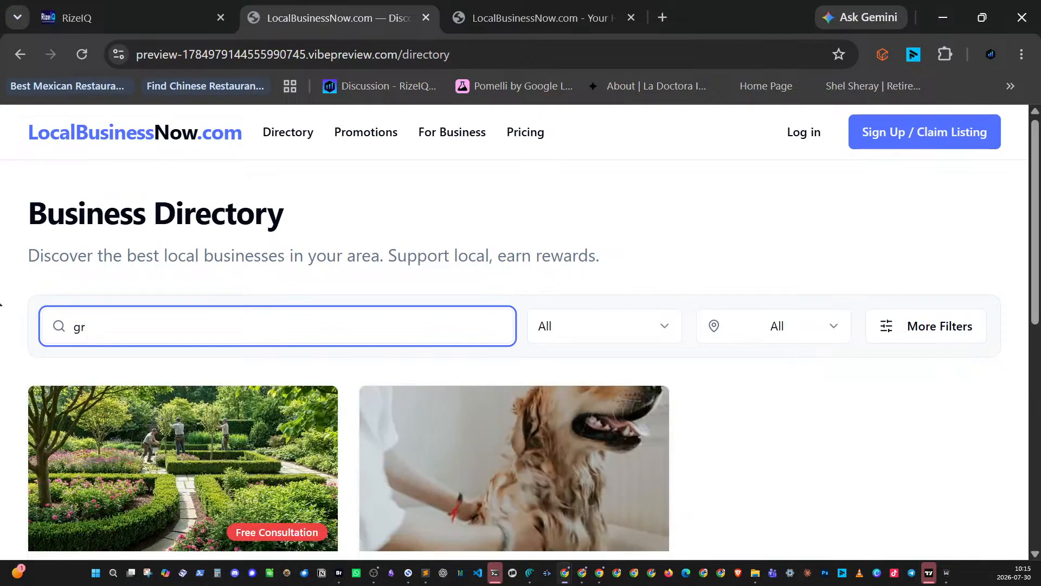
type("o")
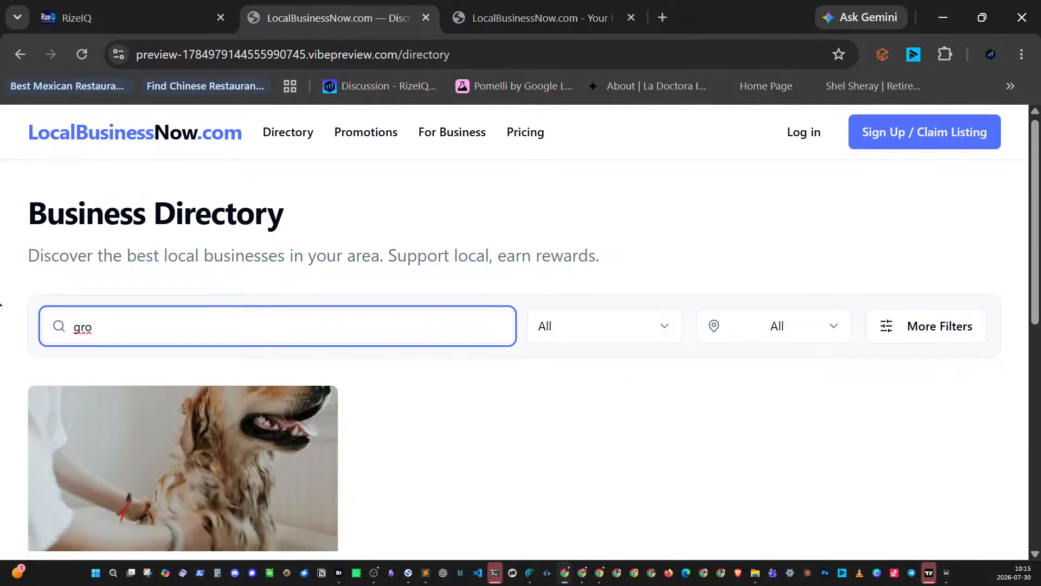
scroll(343, 390, "down", 2)
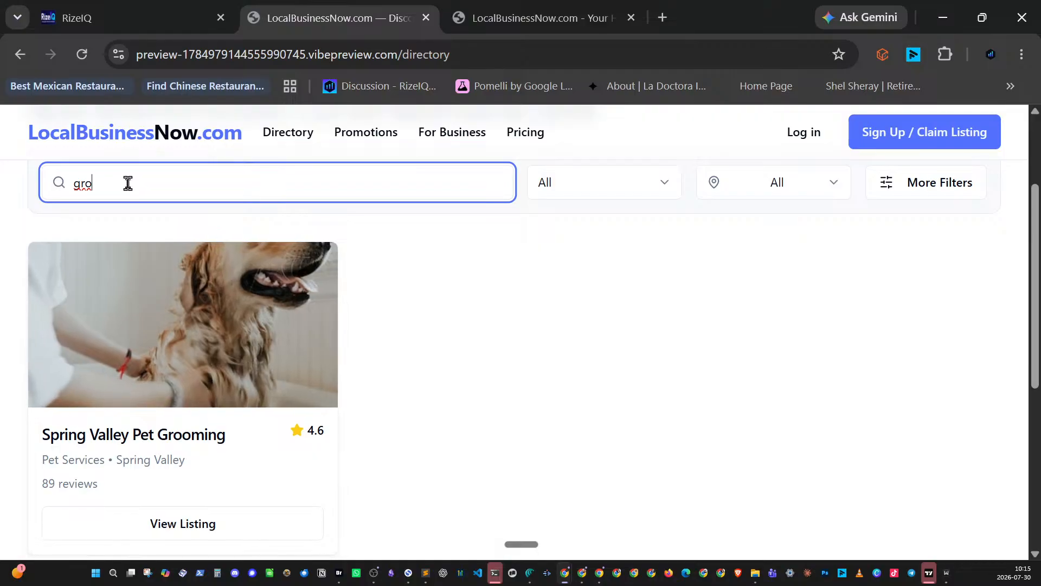
left_click_drag(128, 183, 20, 183)
type("co")
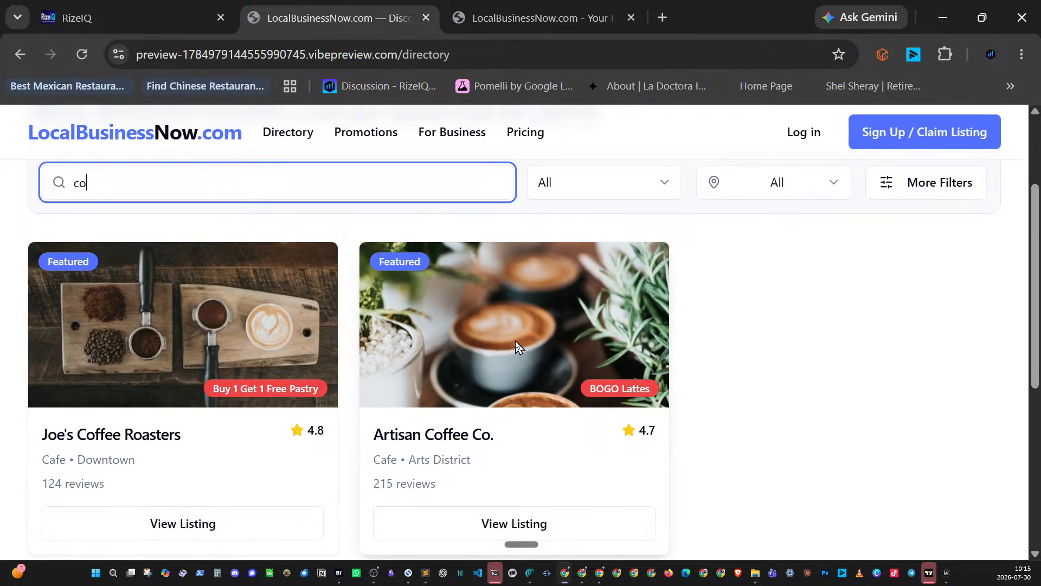
- Filter the directory by the Las Vegas, NV location and clear the search text
left_click(749, 192)
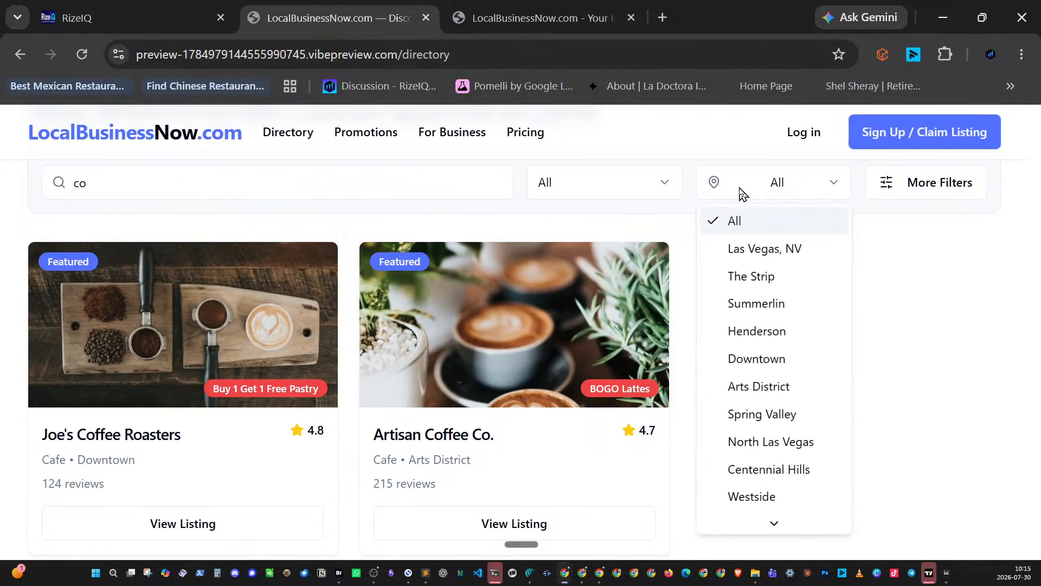
left_click(746, 247)
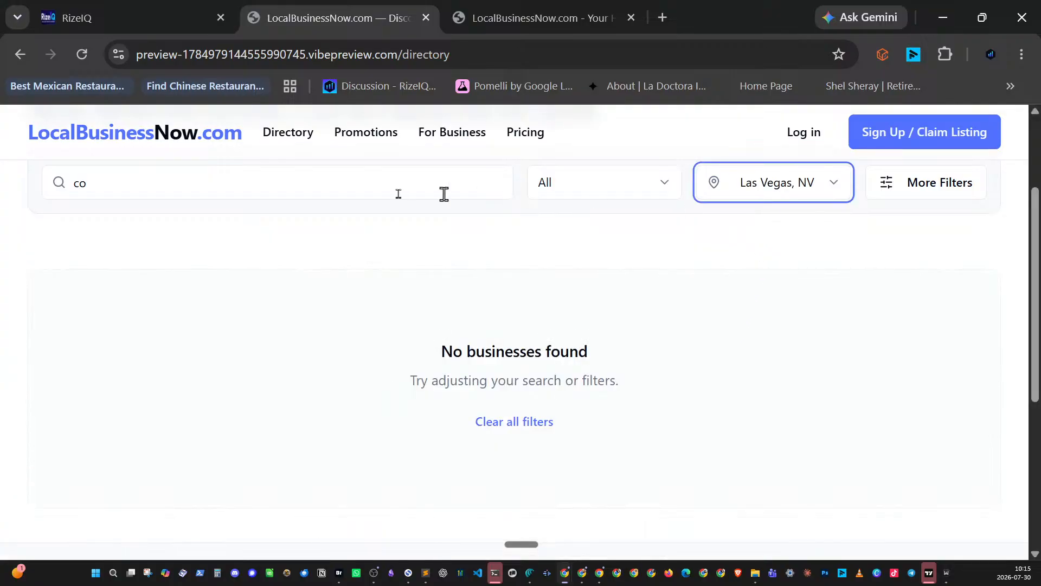
double_click(128, 193)
key("BackSpace")
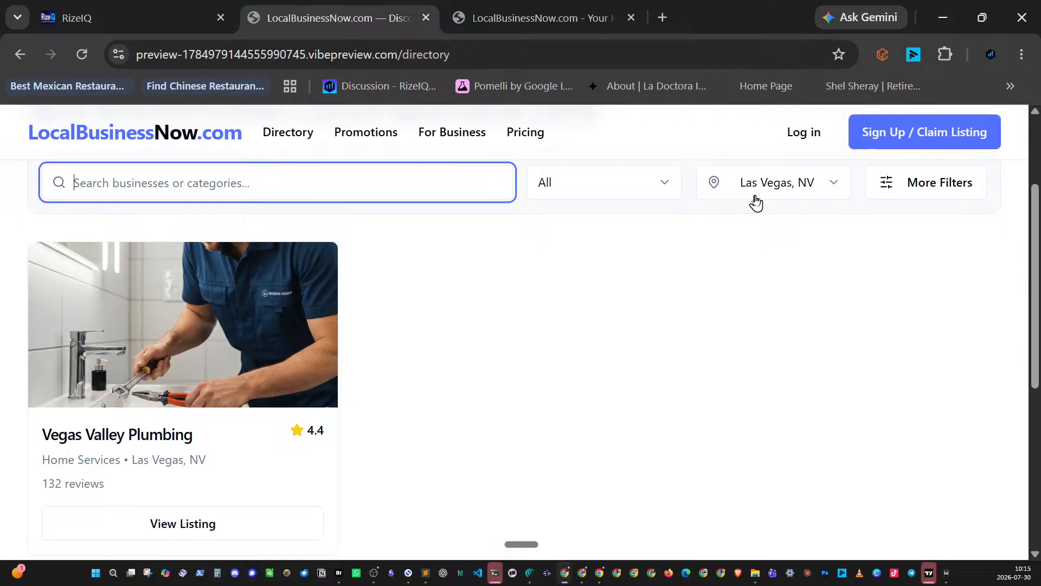
- Filter the directory listings by Henderson, and switch the location filter to Arts District
left_click(775, 191)
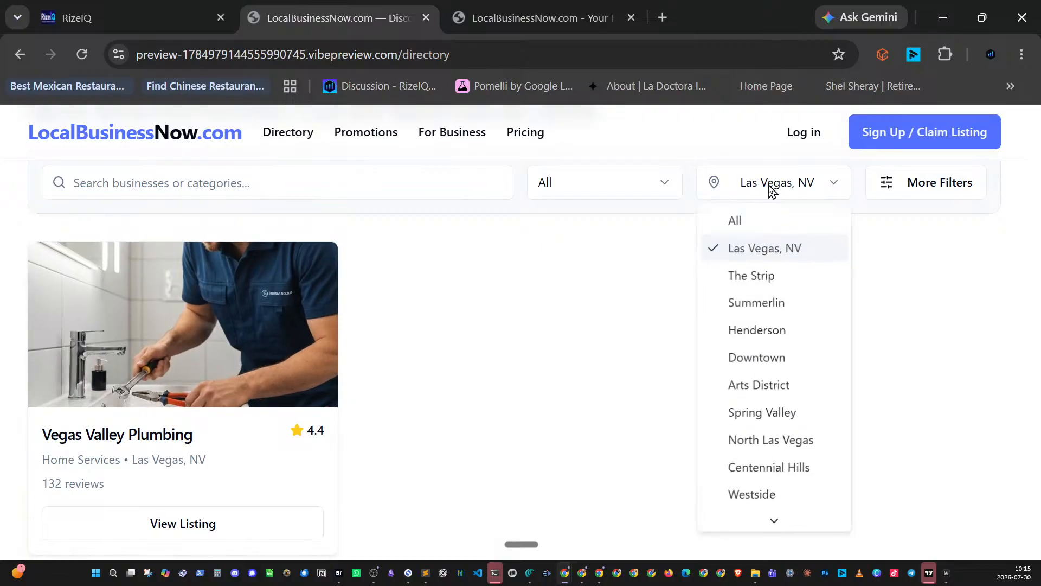
left_click(756, 334)
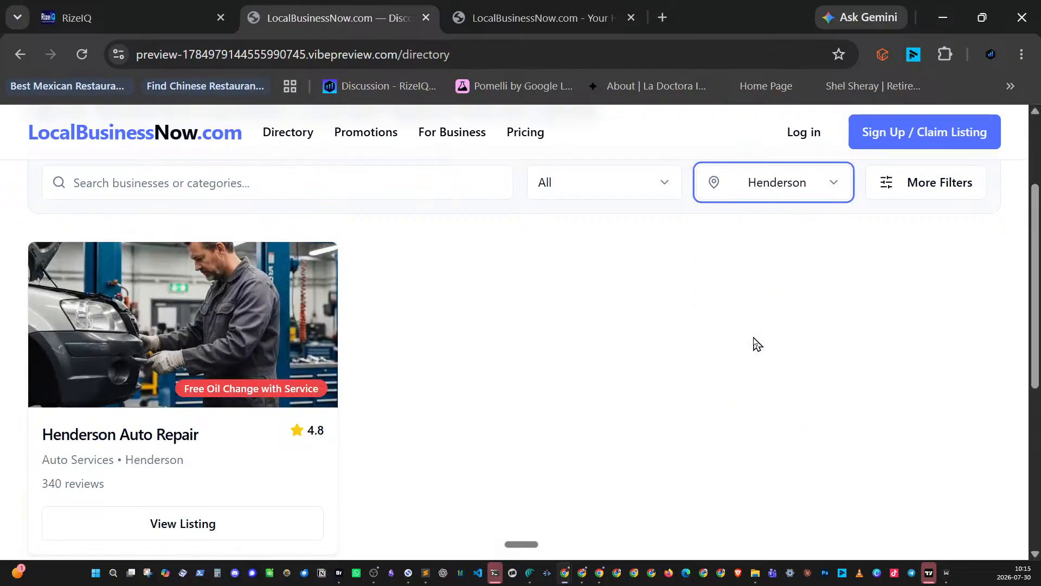
left_click(770, 194)
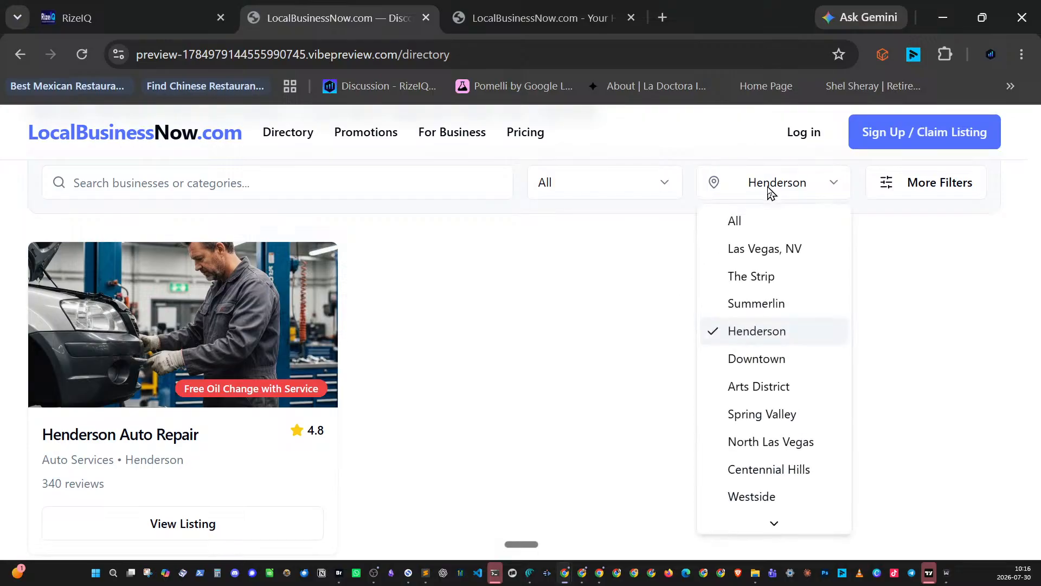
left_click(757, 388)
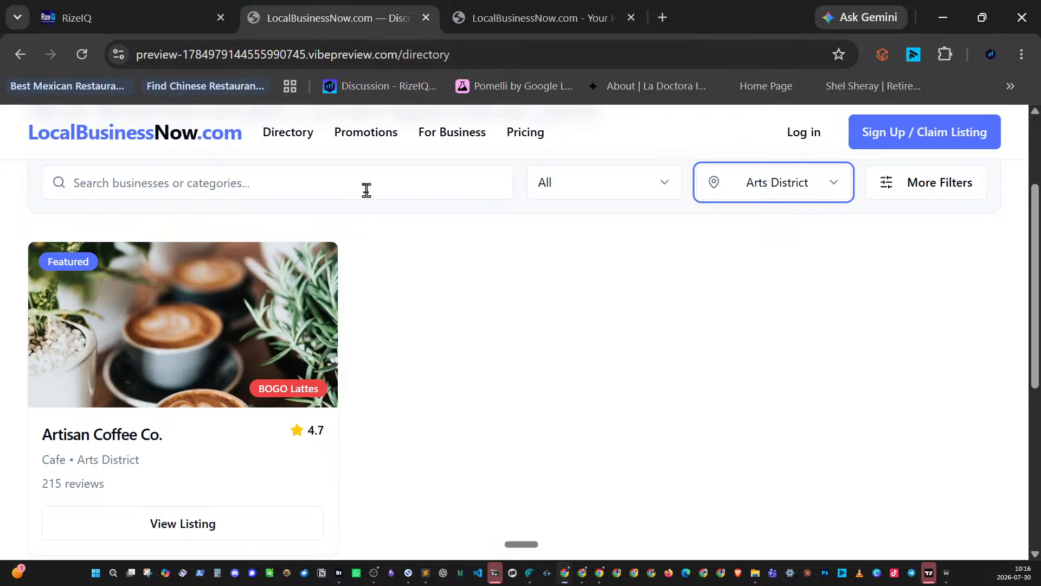
- Open the preview site's Promotions page and look over the available business offers
left_click(359, 142)
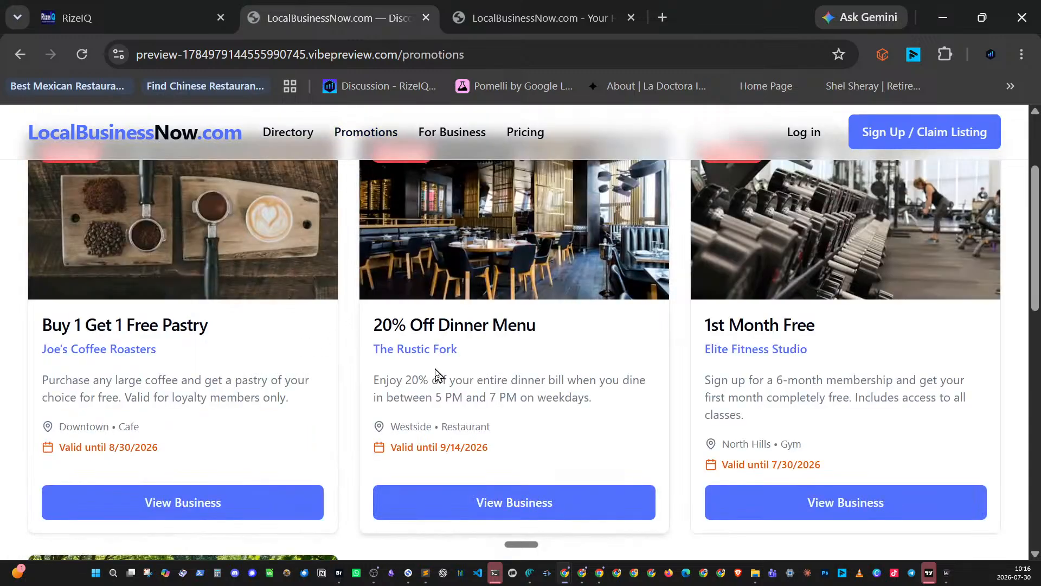
scroll(473, 383, "up", 3)
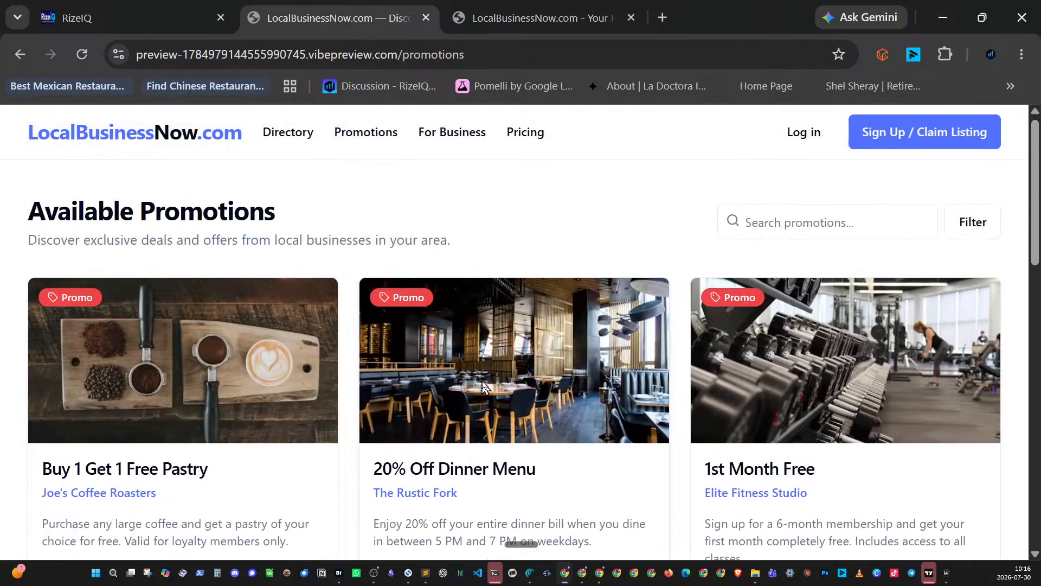
- Look through the promotions, open the business page from the Green Thumb Landscaping offer, and view the claimable promotion there
scroll(486, 382, "down", 9)
scroll(491, 386, "up", 3)
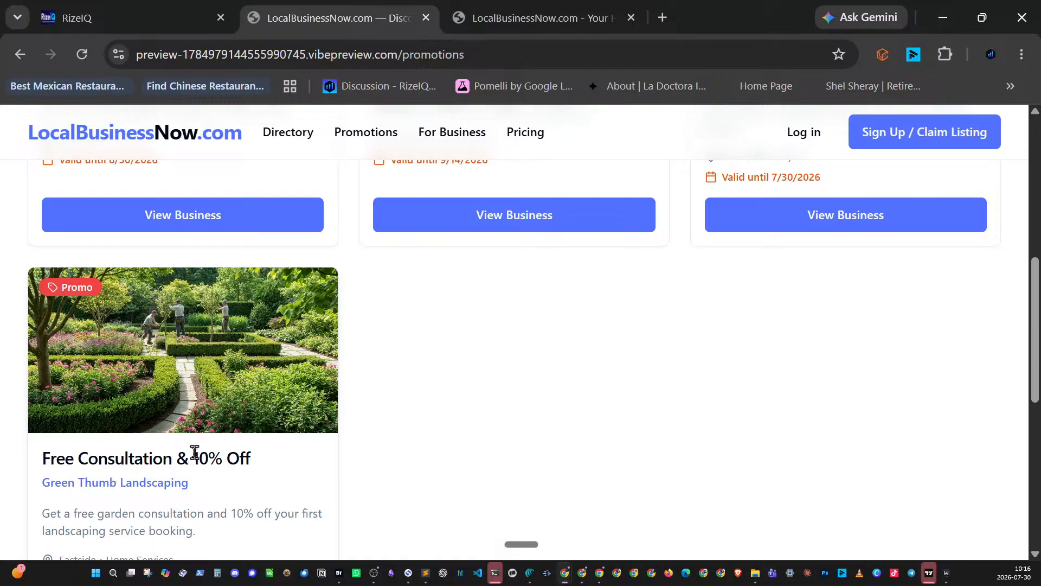
scroll(285, 491, "down", 5)
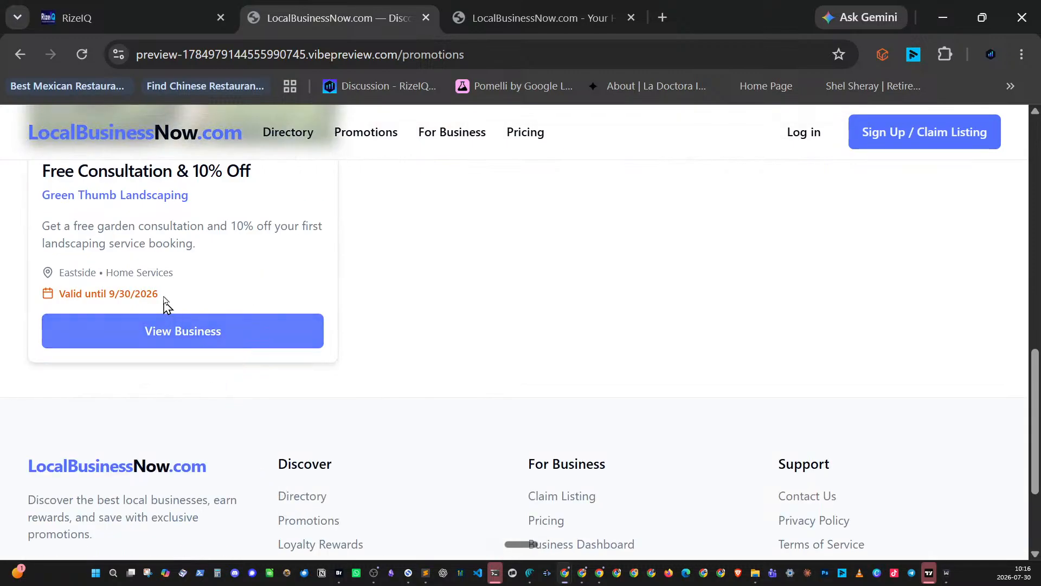
left_click(202, 335)
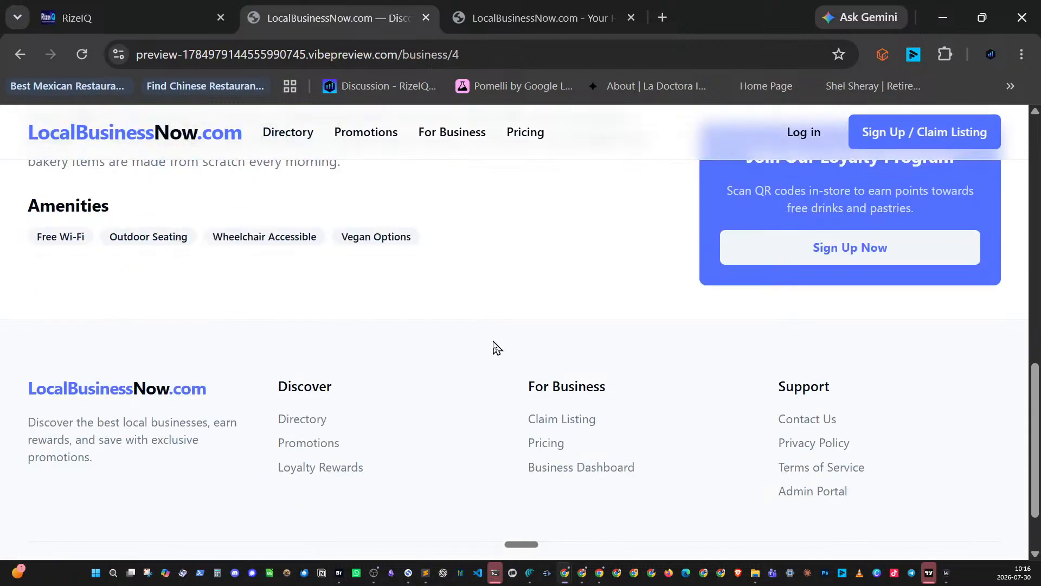
scroll(492, 349, "up", 15)
scroll(494, 348, "down", 3)
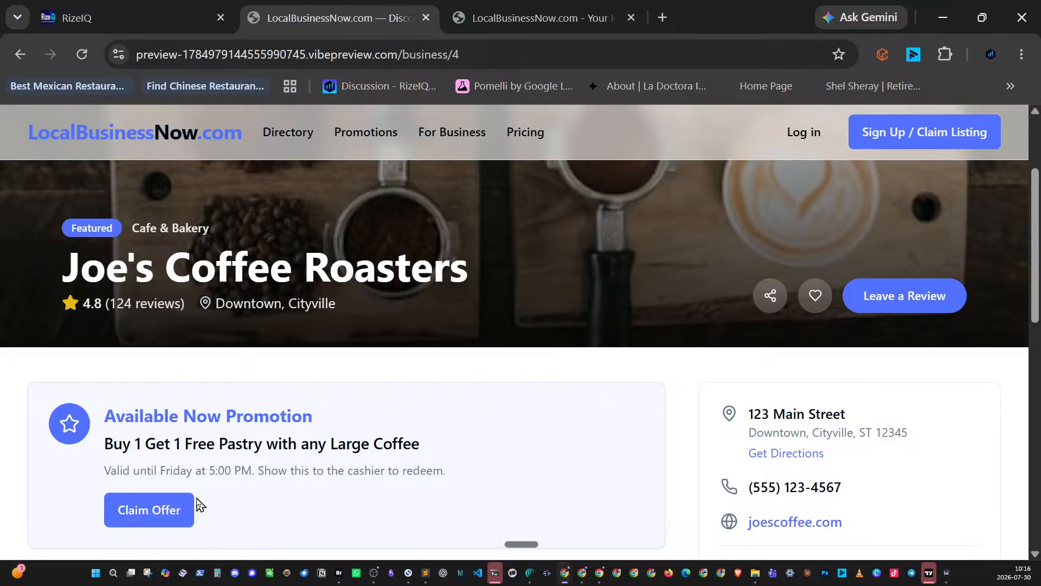
right_click(195, 498)
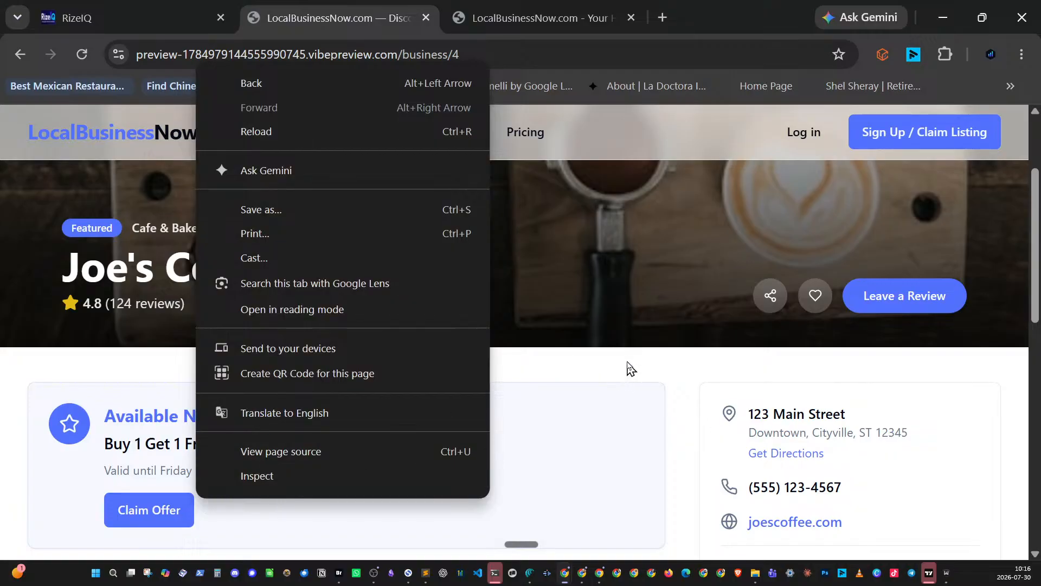
left_click(639, 288)
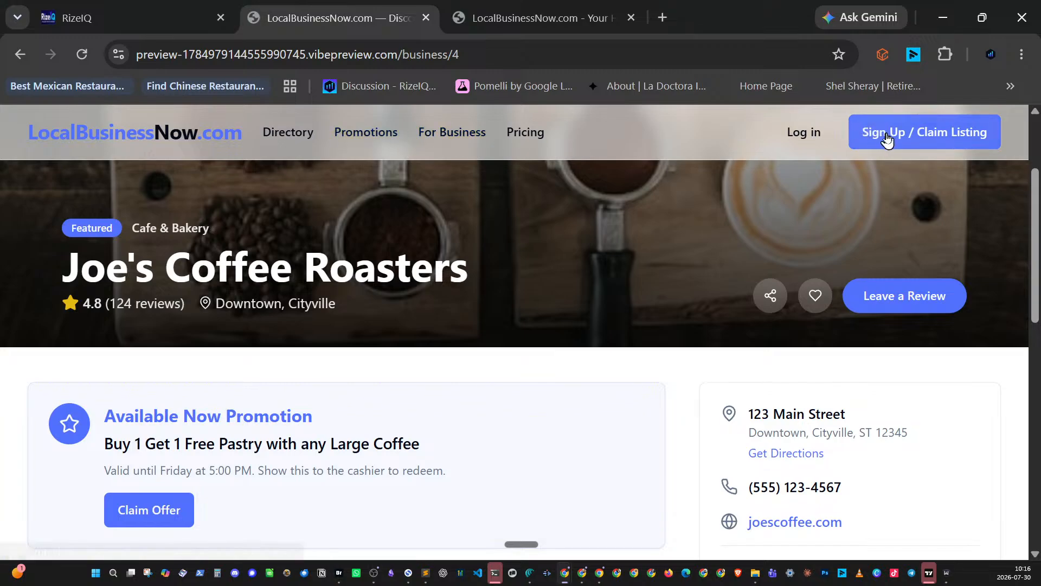
- Open the preview site's sign-up page and examine the Customer and Business account options
left_click(906, 133)
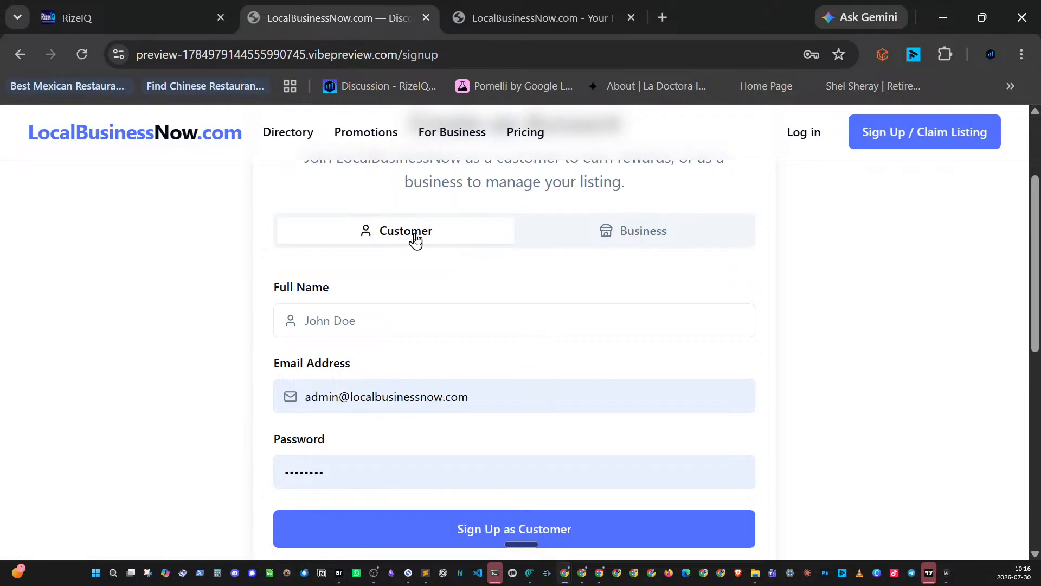
right_click(444, 242)
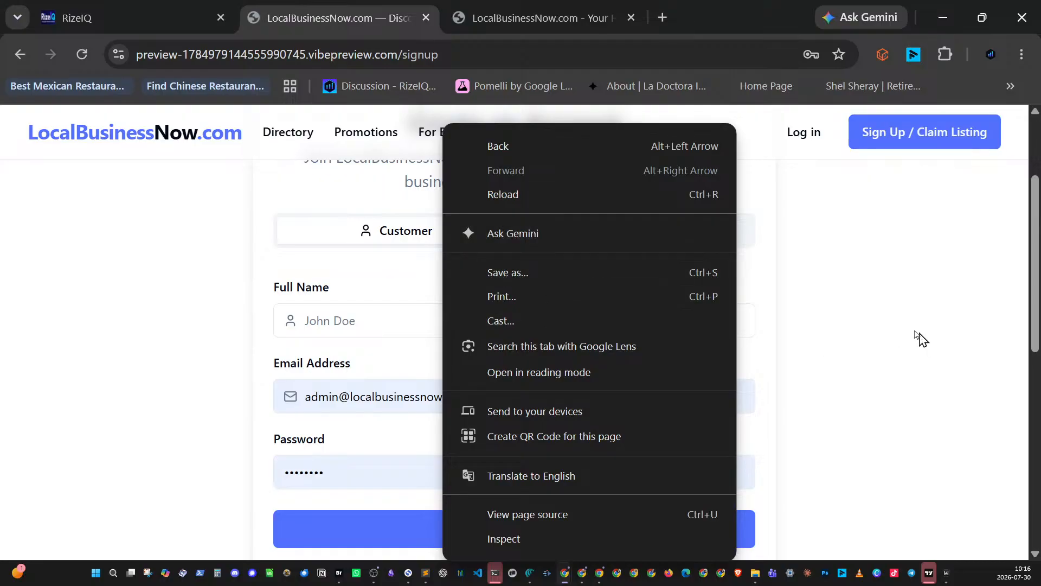
left_click(899, 328)
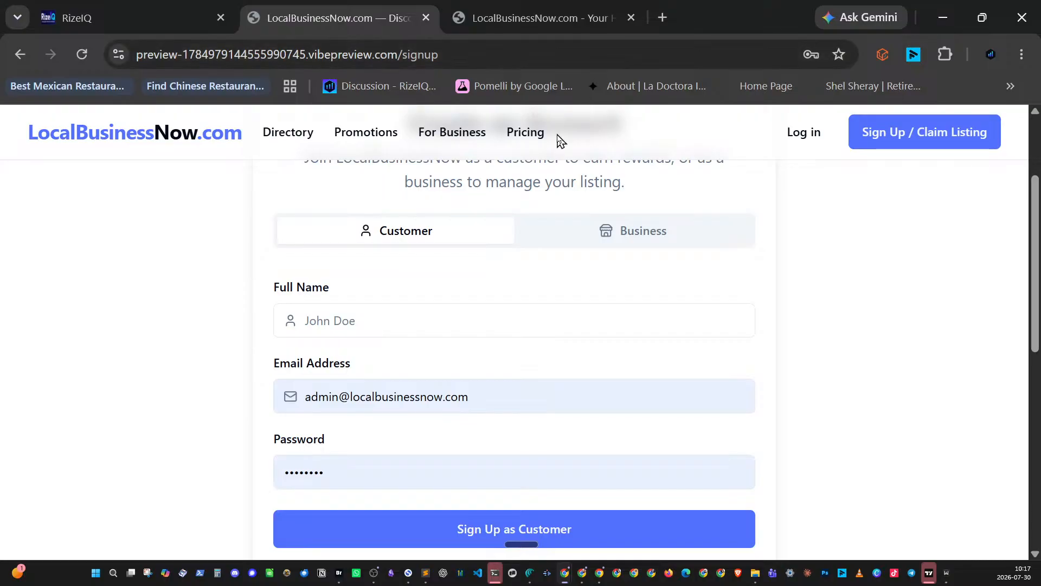
- View the For Business page, highlighting "loyalty program" in its introduction, and return to the Directory page
left_click(446, 142)
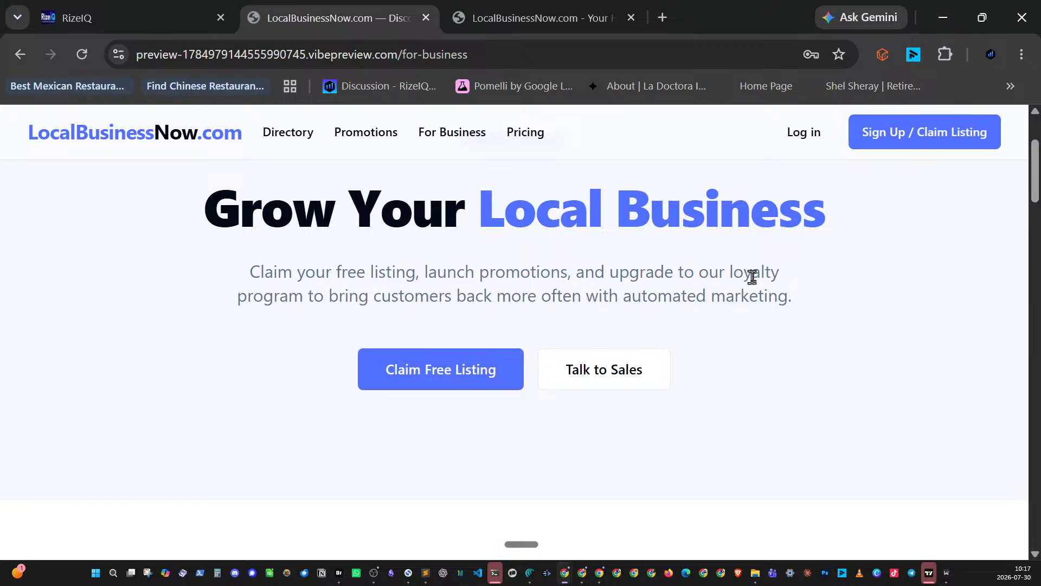
left_click_drag(727, 272, 302, 295)
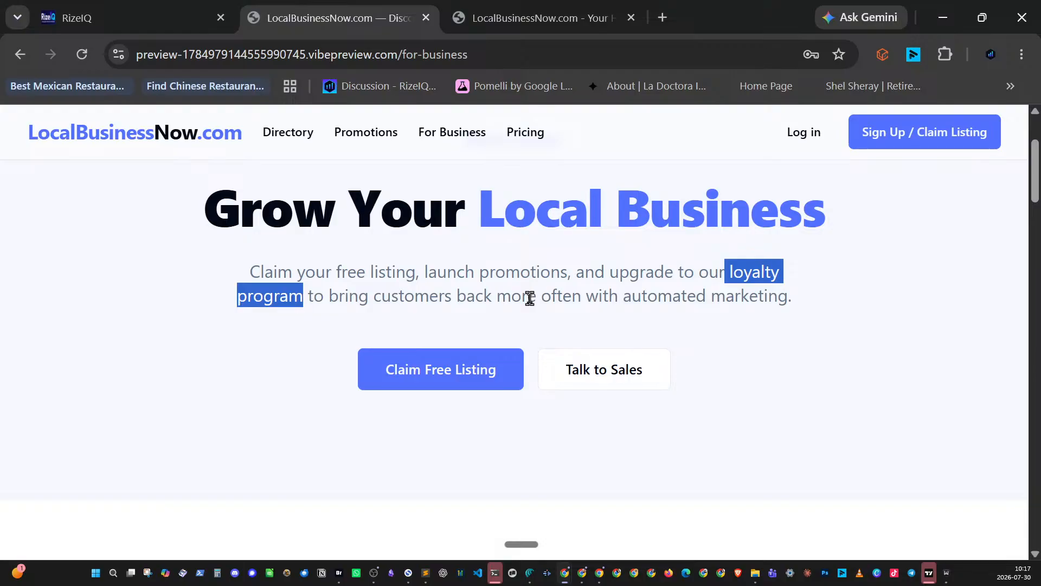
left_click(292, 139)
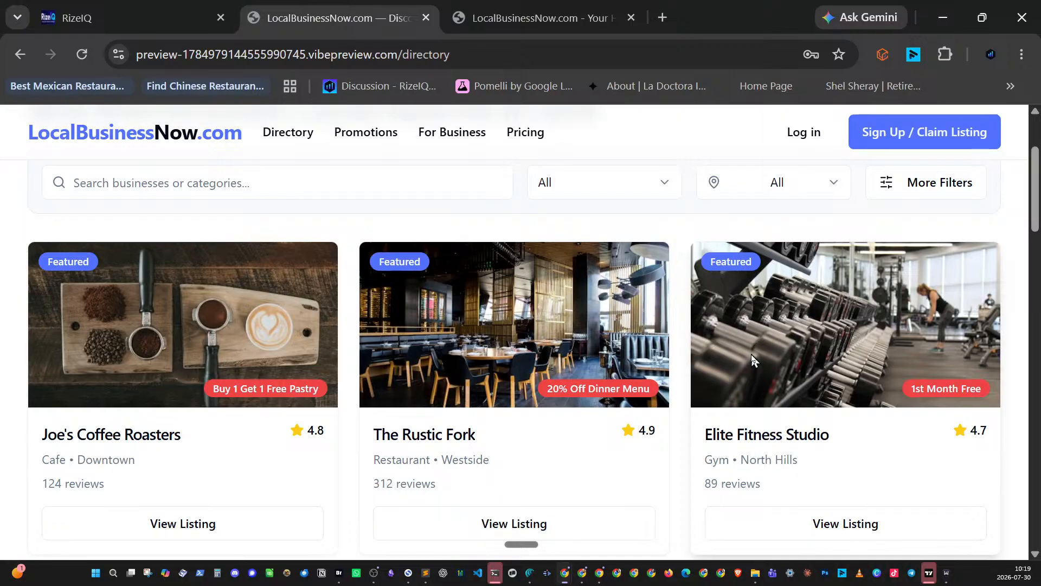
- Switch to the RizeIQ builder and ask the AI to make the homepage "Sign up for free" button point to the appropriate sign-up page for customers and businesses
left_click(149, 14)
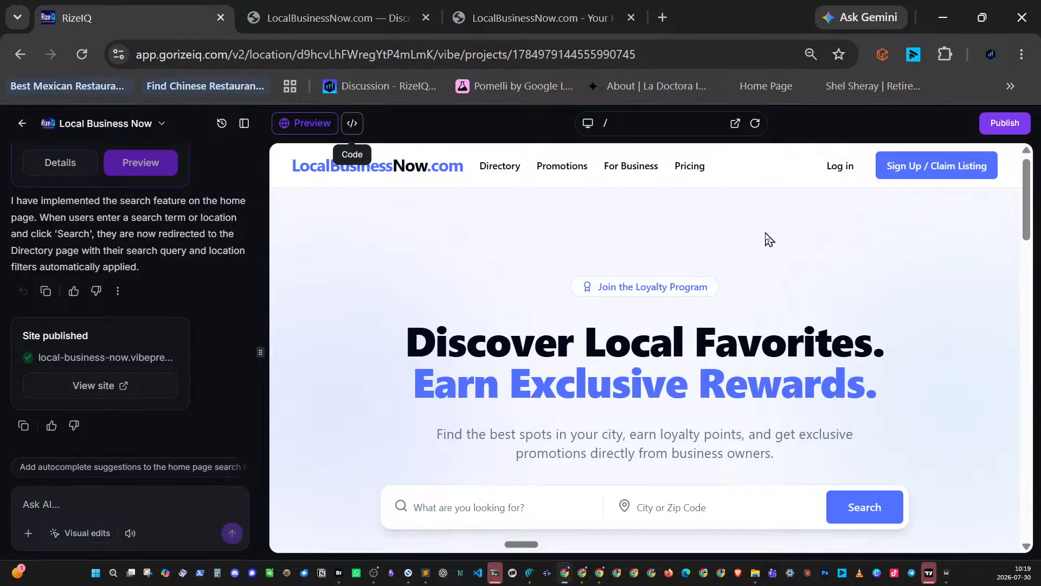
scroll(689, 255, "down", 3)
scroll(653, 260, "down", 6)
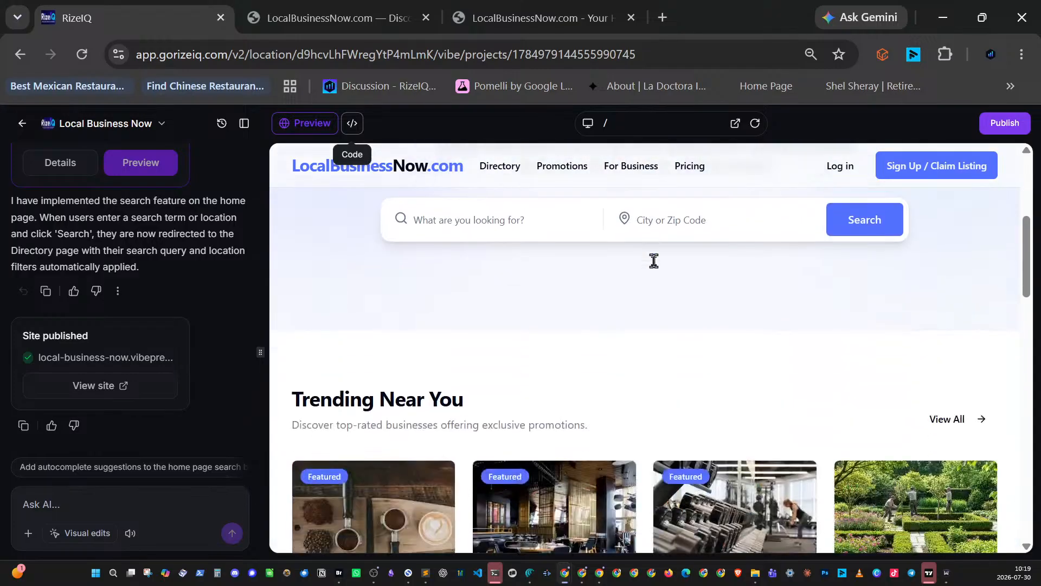
scroll(653, 261, "down", 9)
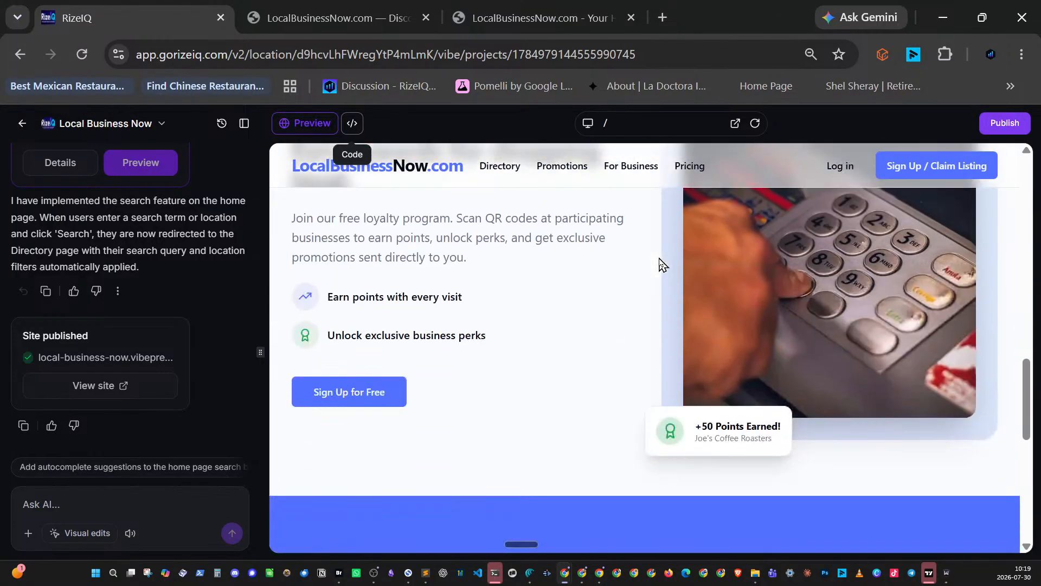
scroll(661, 264, "down", 3)
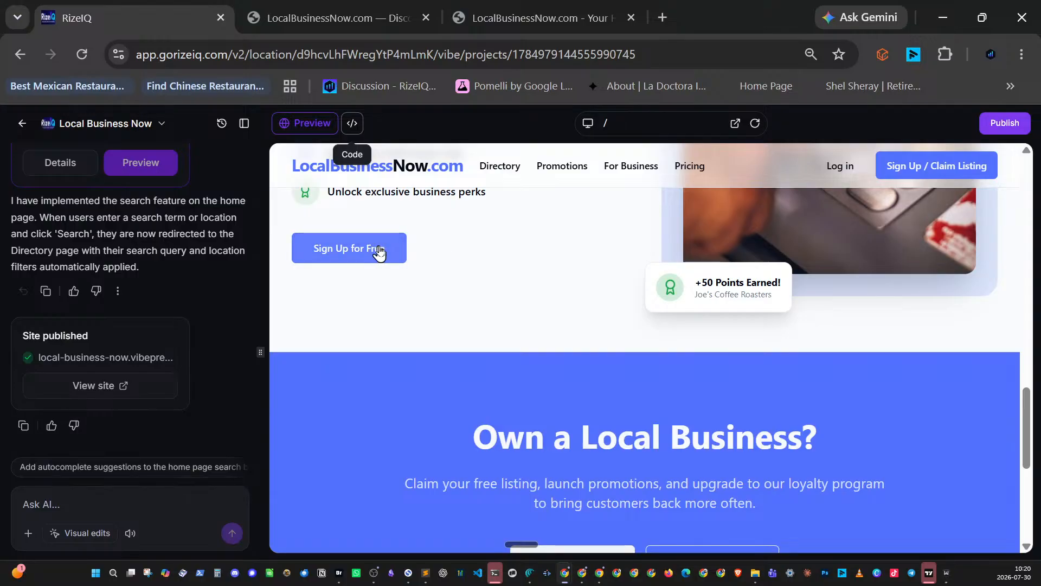
scroll(530, 244, "up", 3)
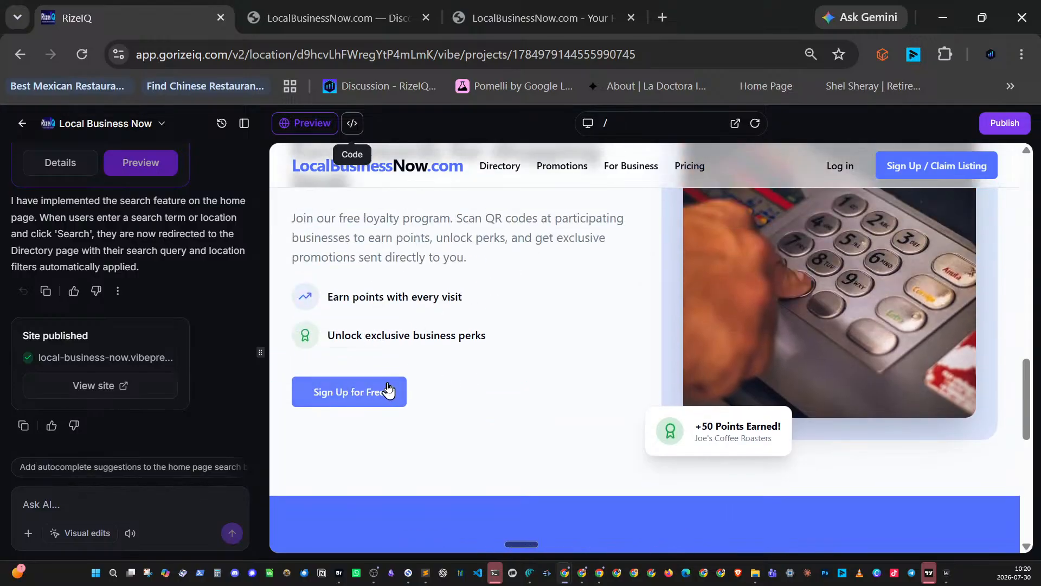
left_click(68, 506)
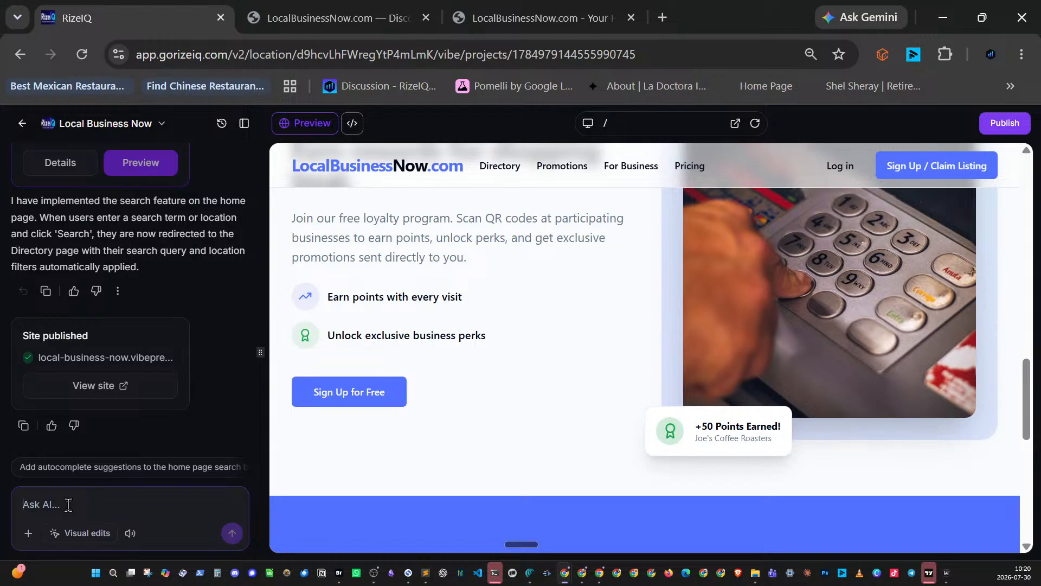
key("ctrl+super")
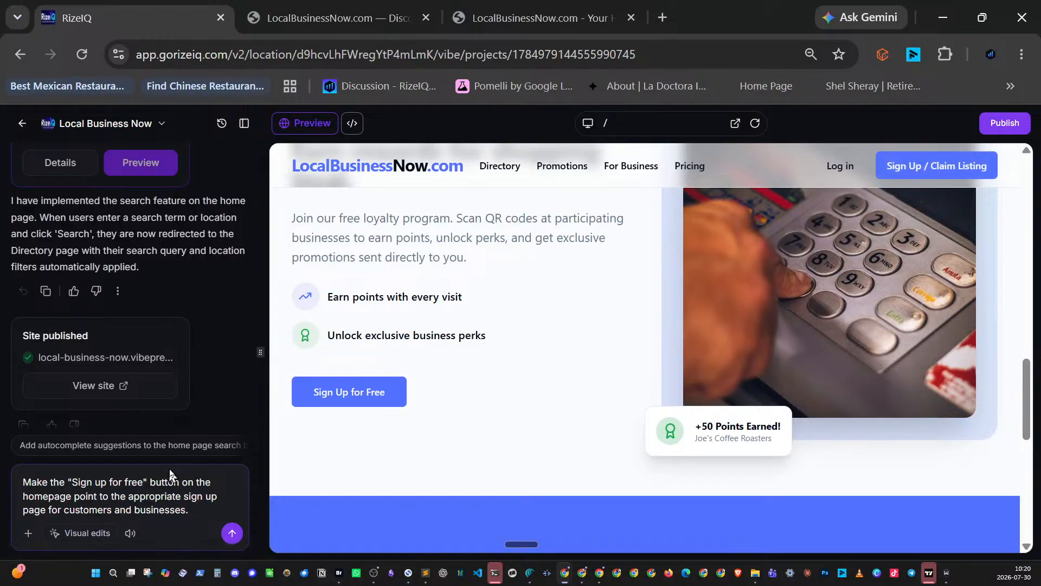
left_click(232, 535)
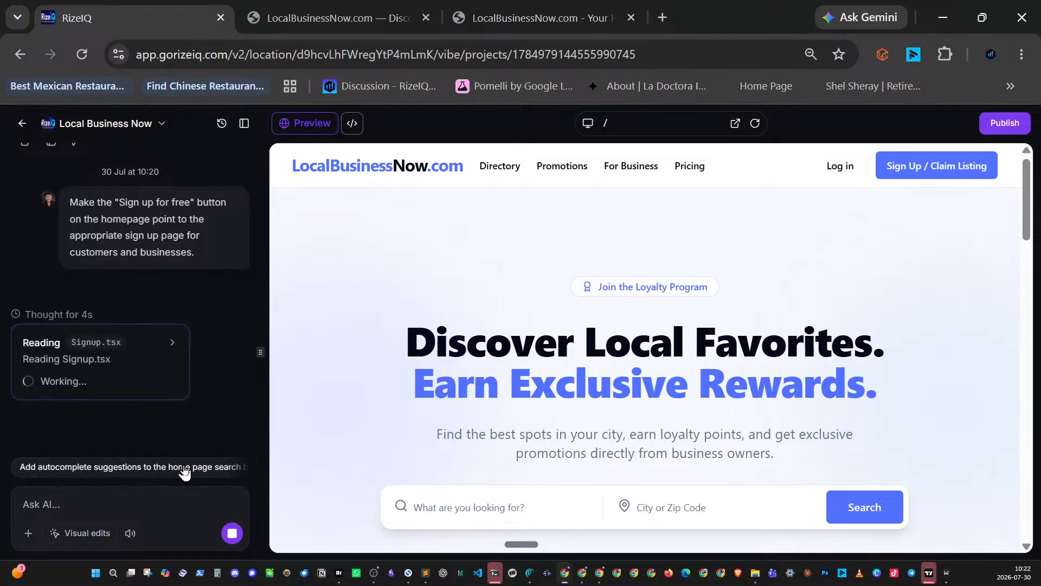
scroll(183, 470, "right", 3)
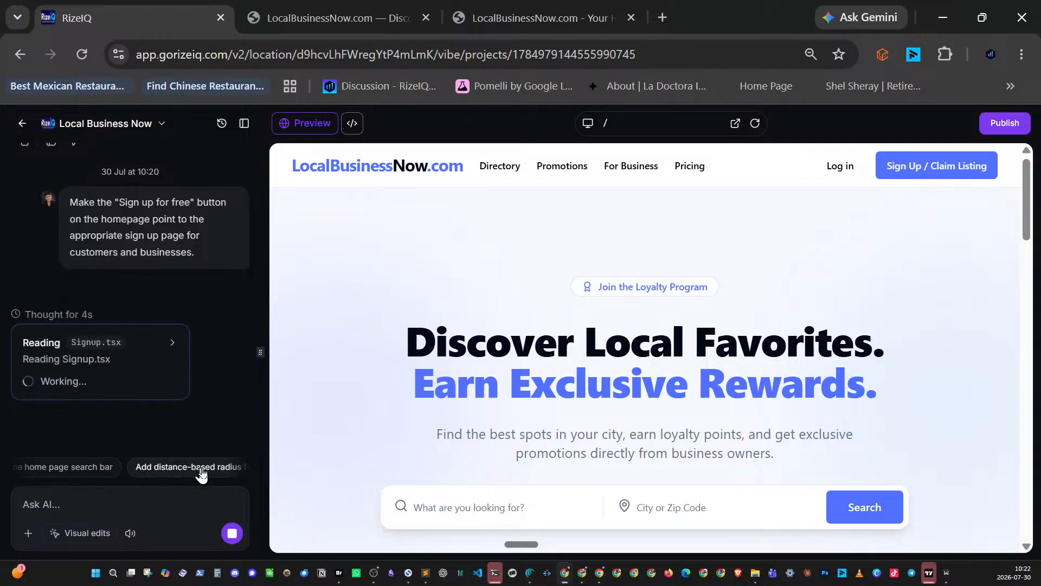
scroll(205, 467, "right", 3)
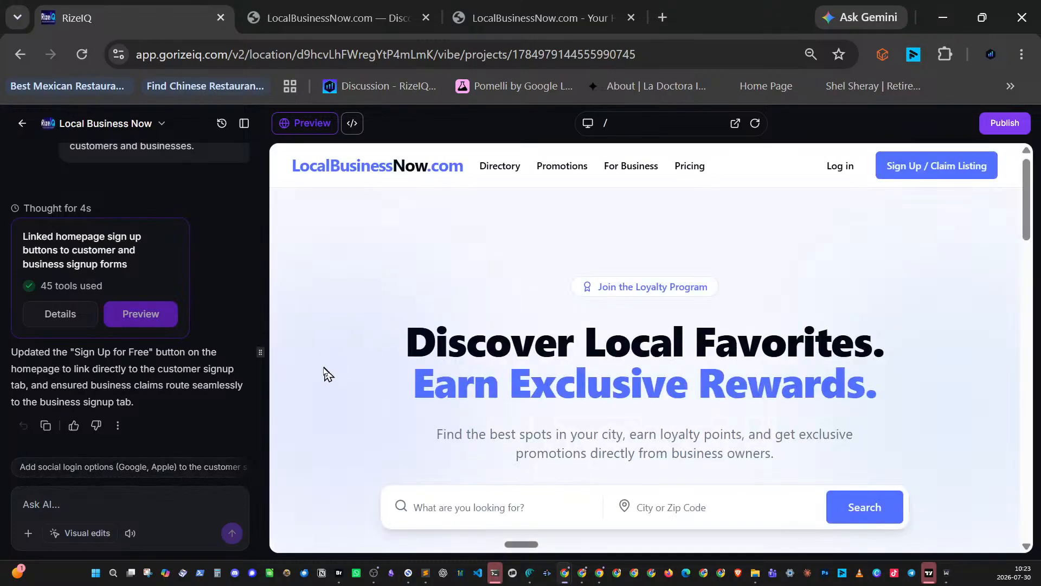
- Test the "Sign Up for Free" button in the homepage's rewards section and check the page it opens
scroll(327, 373, "down", 20)
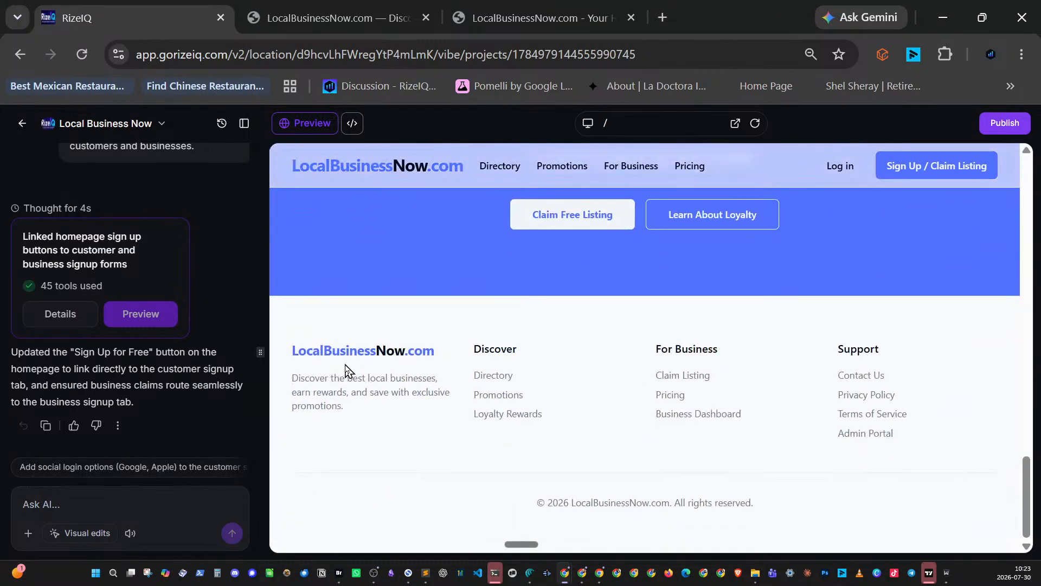
scroll(347, 372, "up", 10)
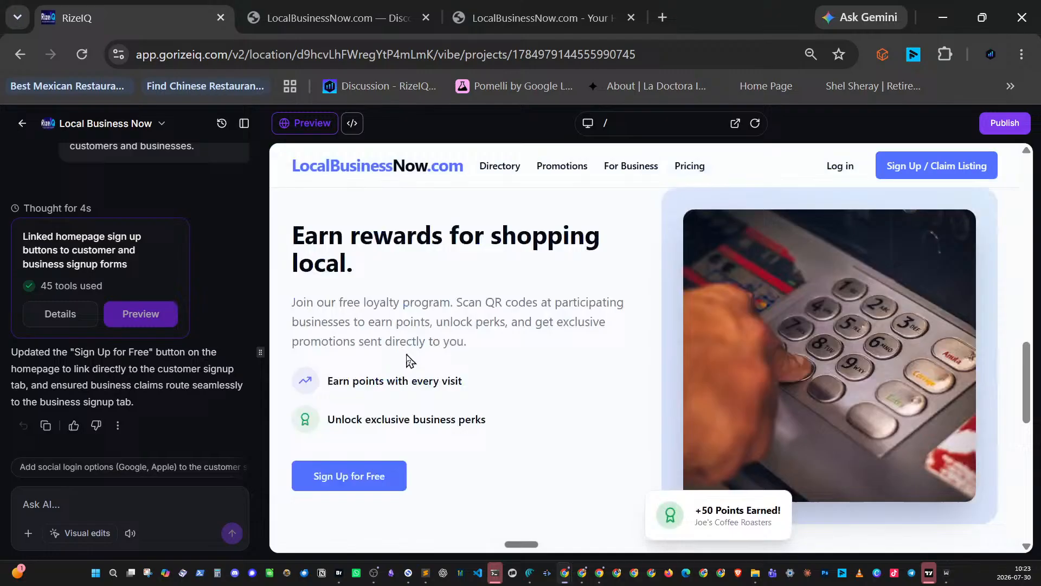
left_click(362, 477)
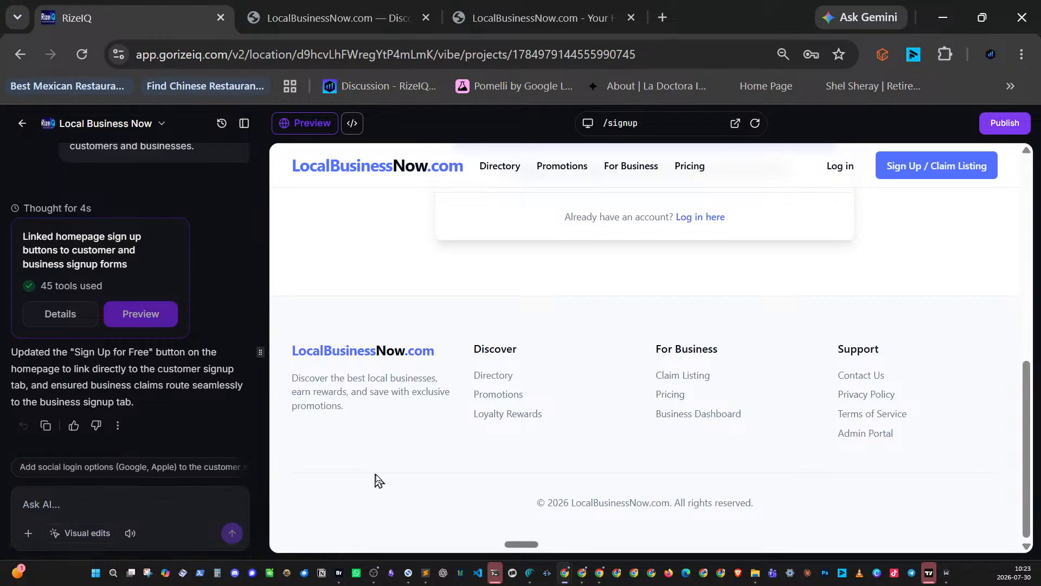
scroll(528, 361, "up", 10)
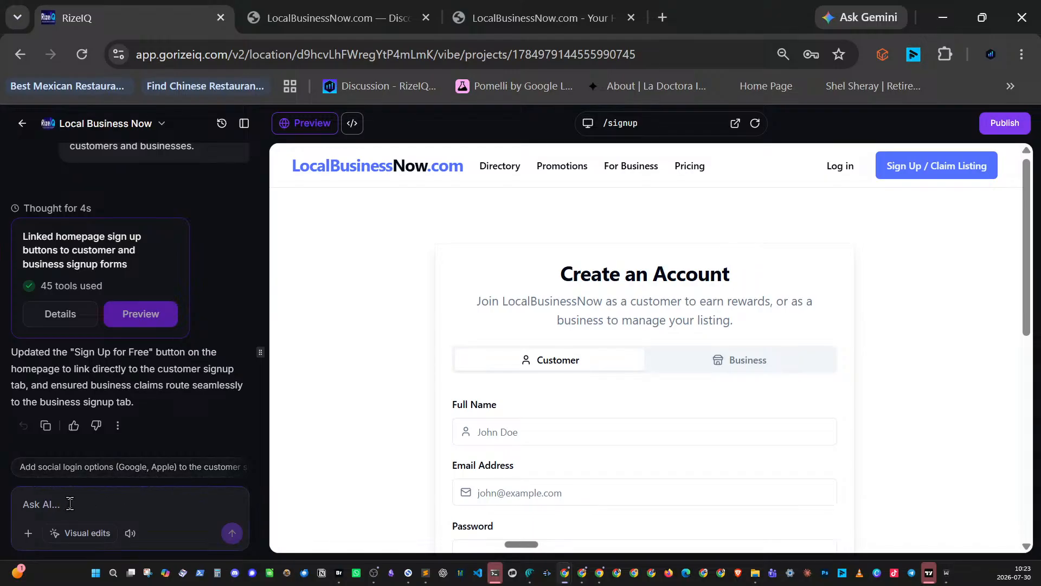
- Ask the AI to add a custom radius search that shows visually where the businesses are in relation to the searcher's location
key("ctrl+super")
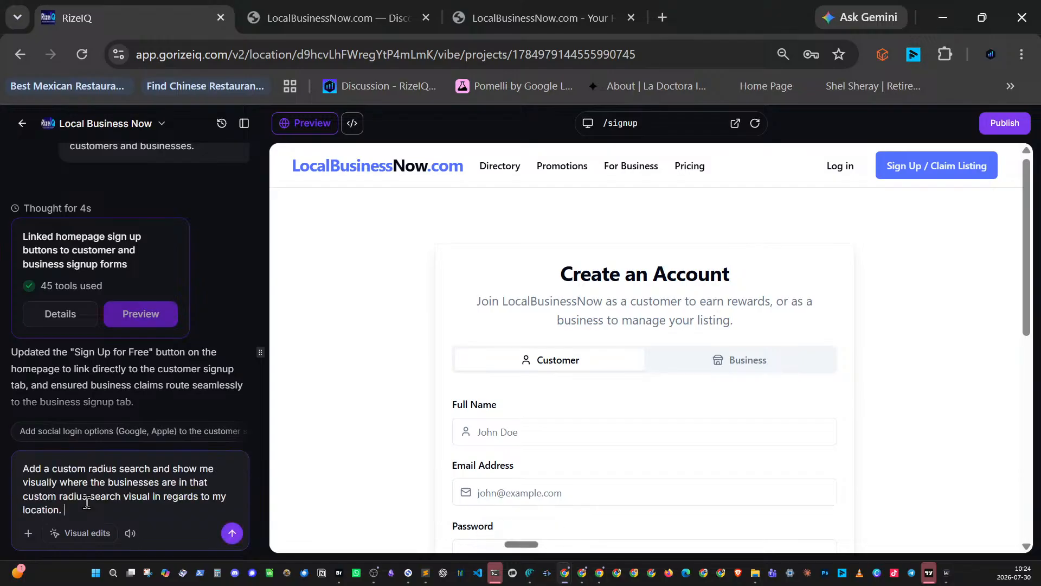
left_click(232, 533)
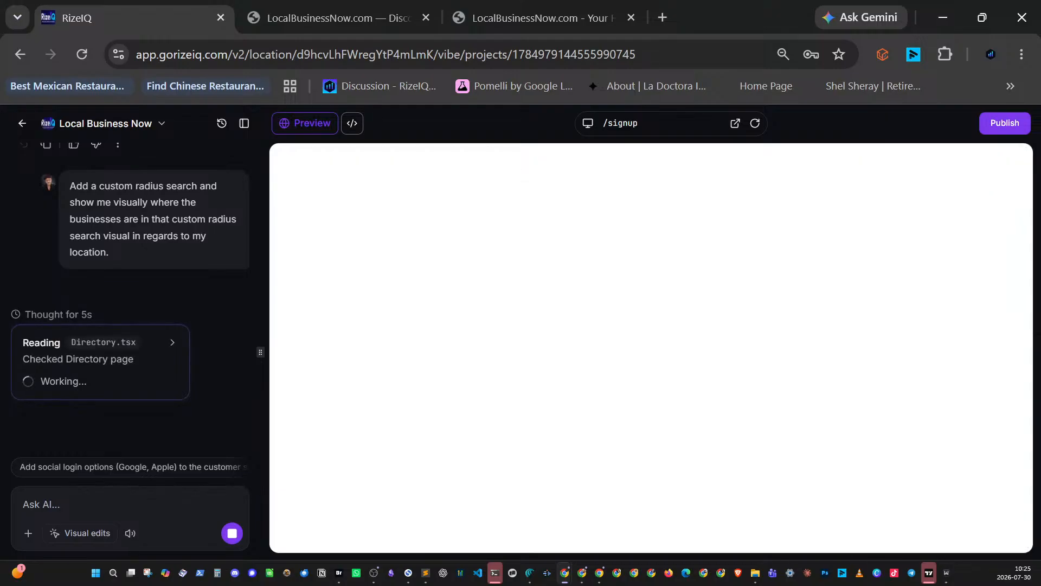
key("super+d")
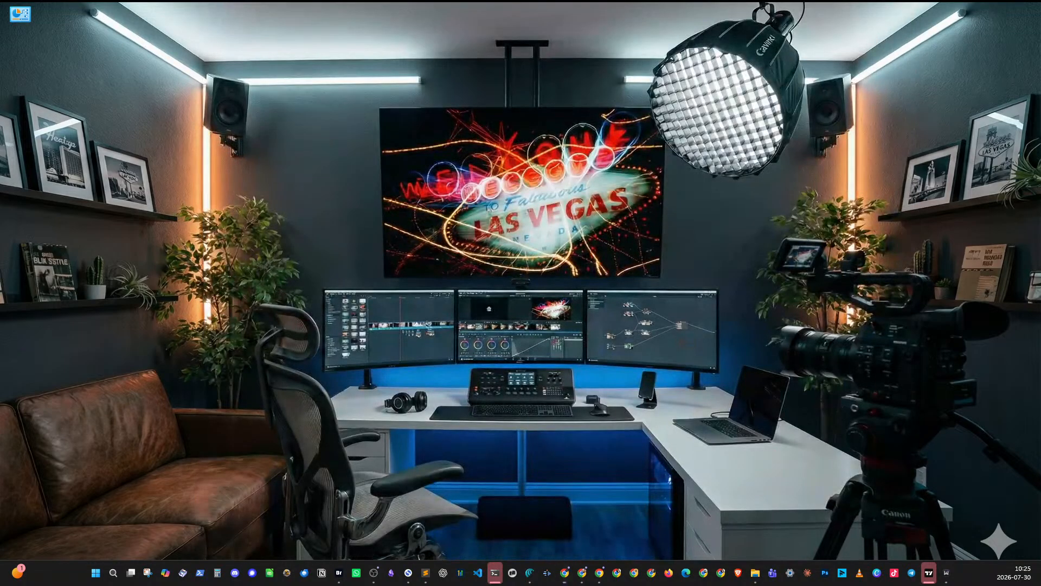
key("super+d")
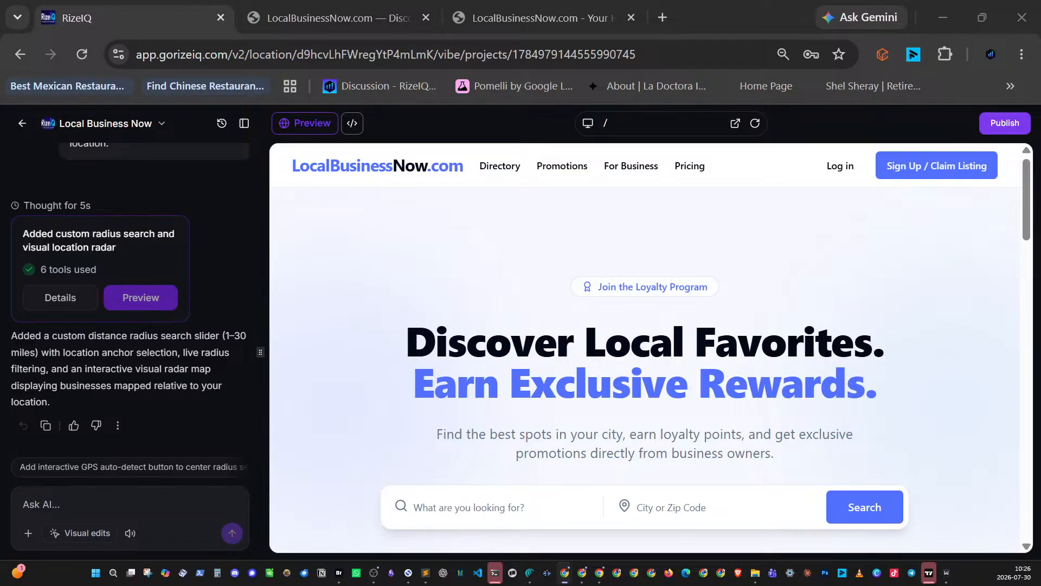
- Switch to the other browser window and look over the BSSI Virtual Office preview, chiropractic and yoga sites, and the original BSSI Virtual Office site
key("alt+Tab")
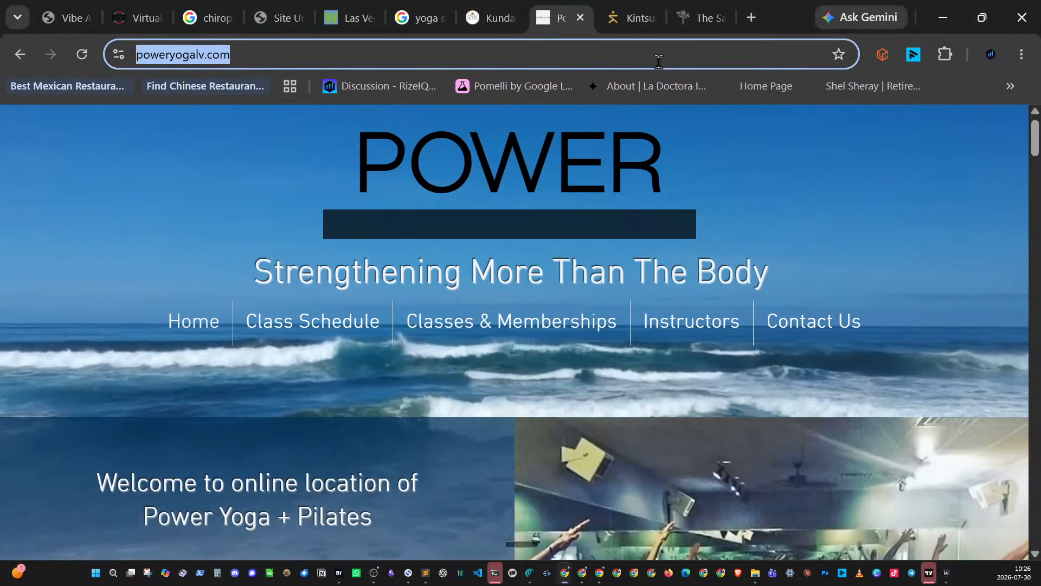
left_click(71, 20)
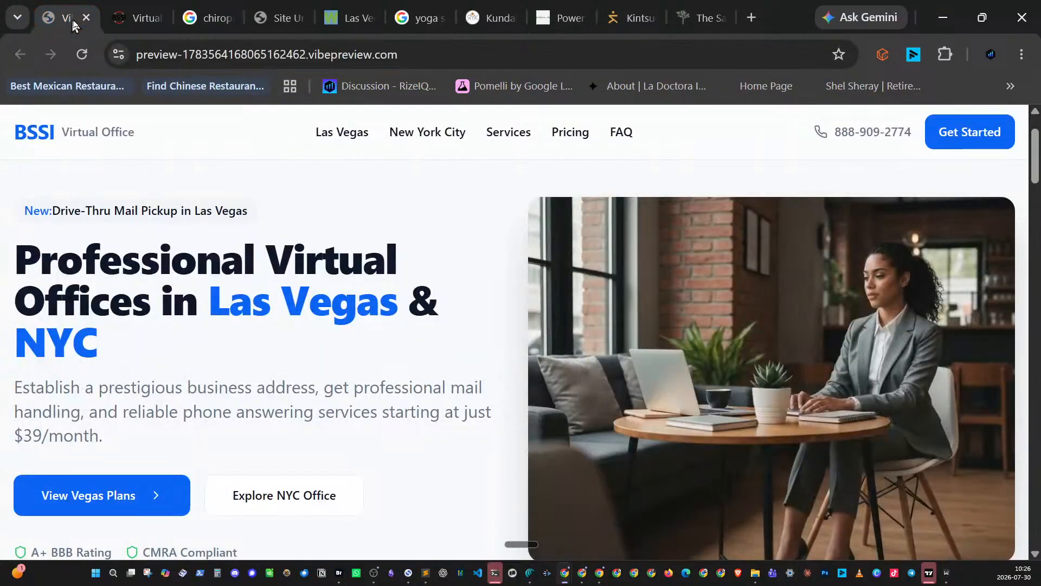
left_click(284, 21)
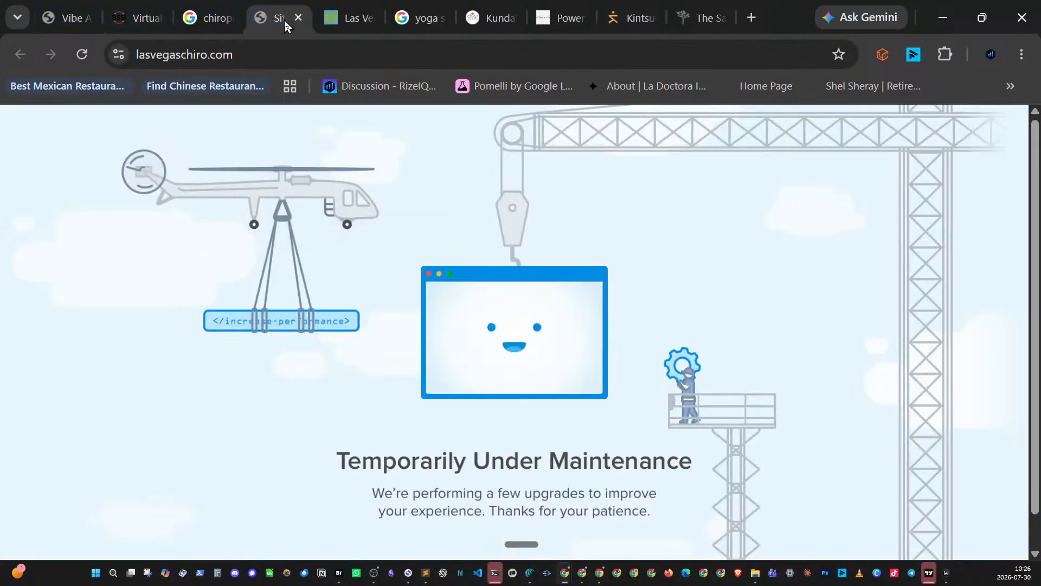
left_click(698, 18)
left_click(635, 24)
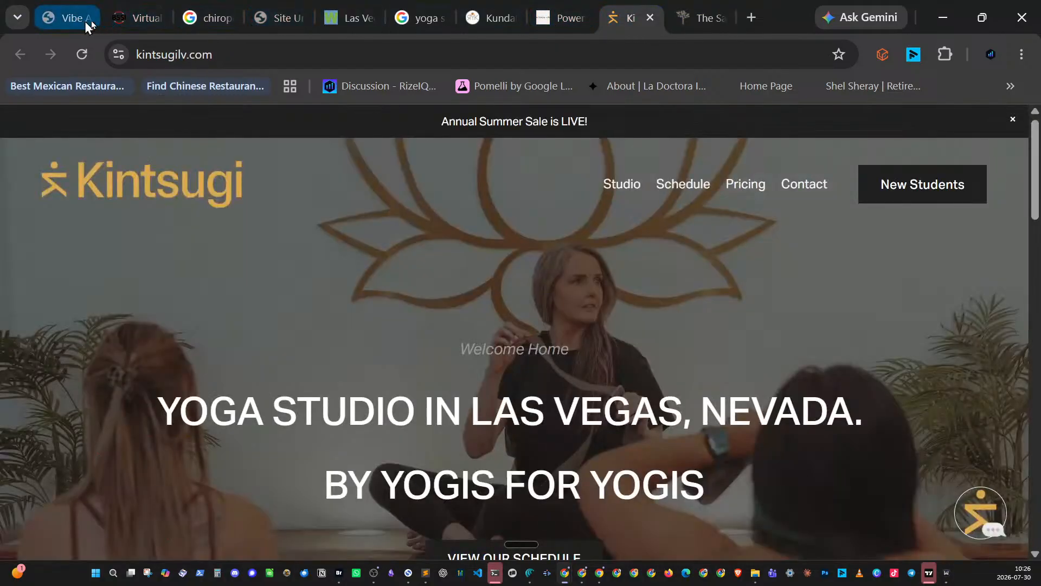
left_click(135, 18)
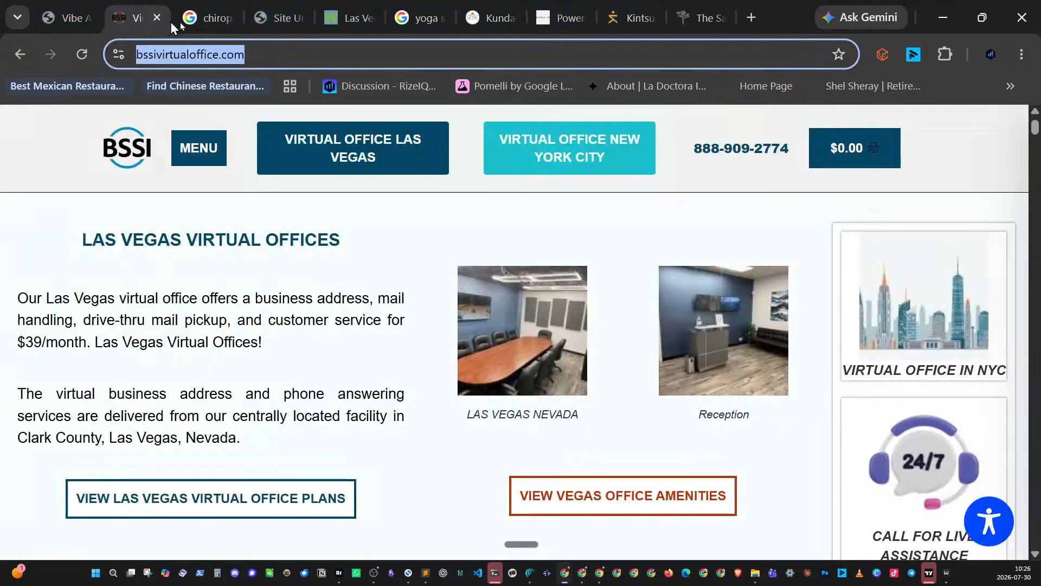
- Return to the RizeIQ builder and look through the Local Business Now homepage for the new radius search
left_click(922, 17)
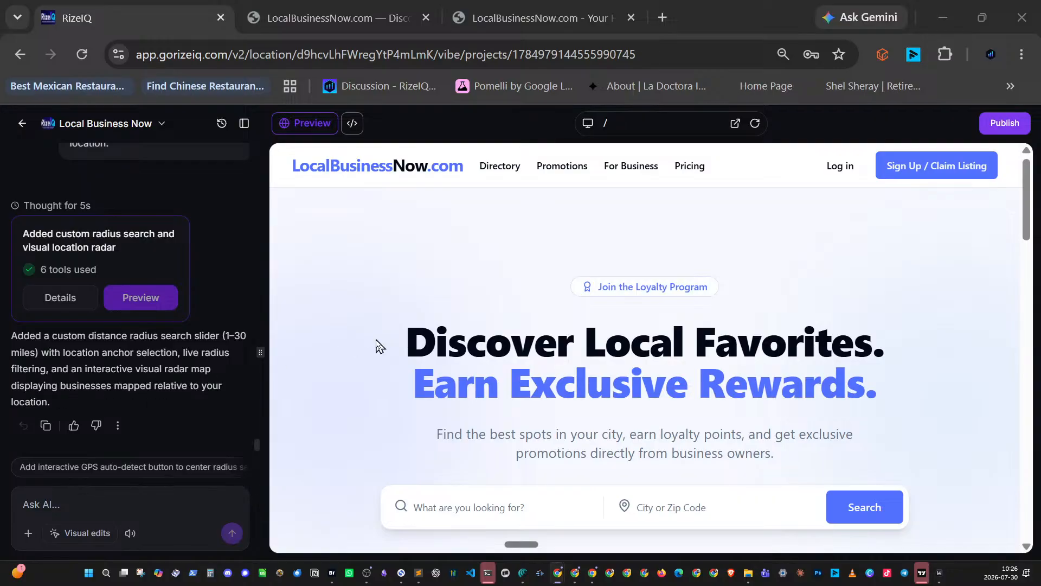
left_click(430, 168)
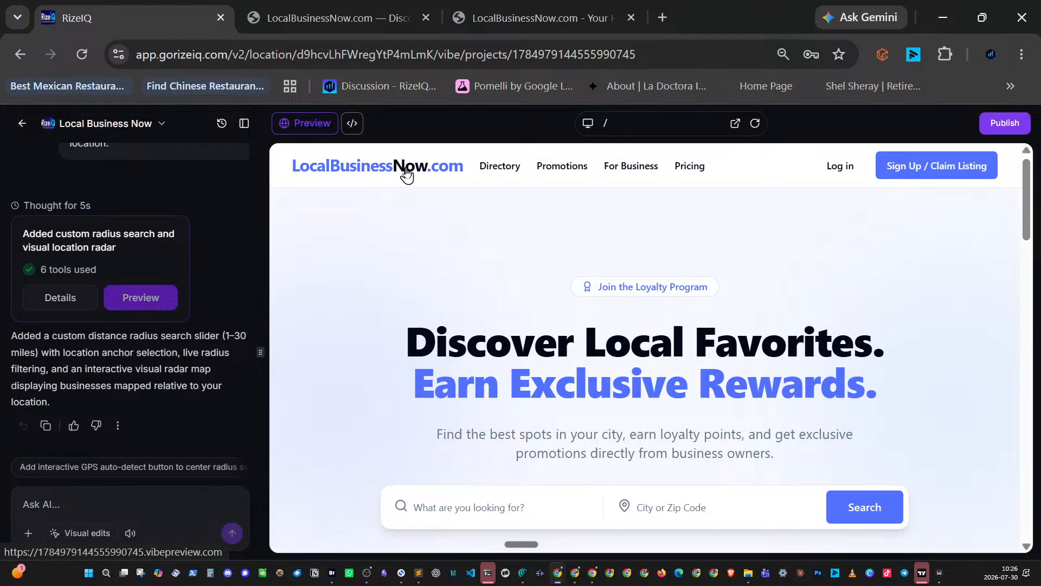
scroll(512, 281, "down", 3)
scroll(512, 280, "down", 12)
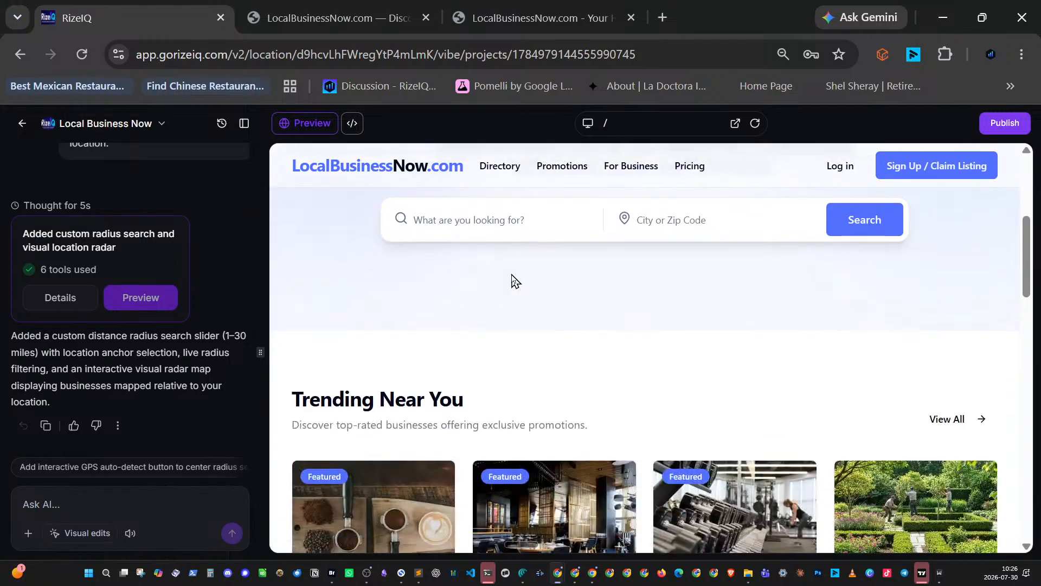
scroll(516, 279, "down", 6)
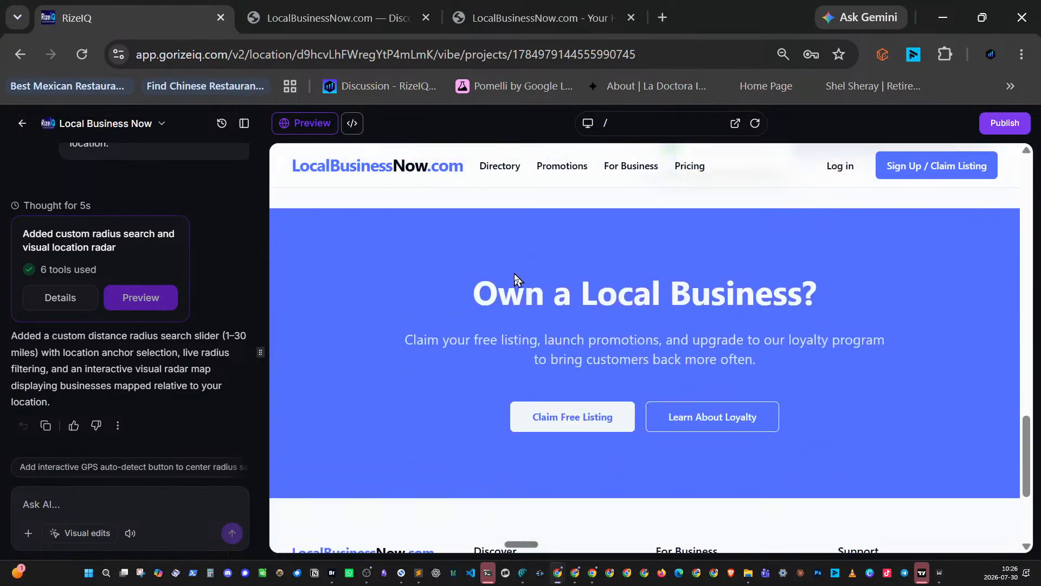
scroll(516, 277, "up", 20)
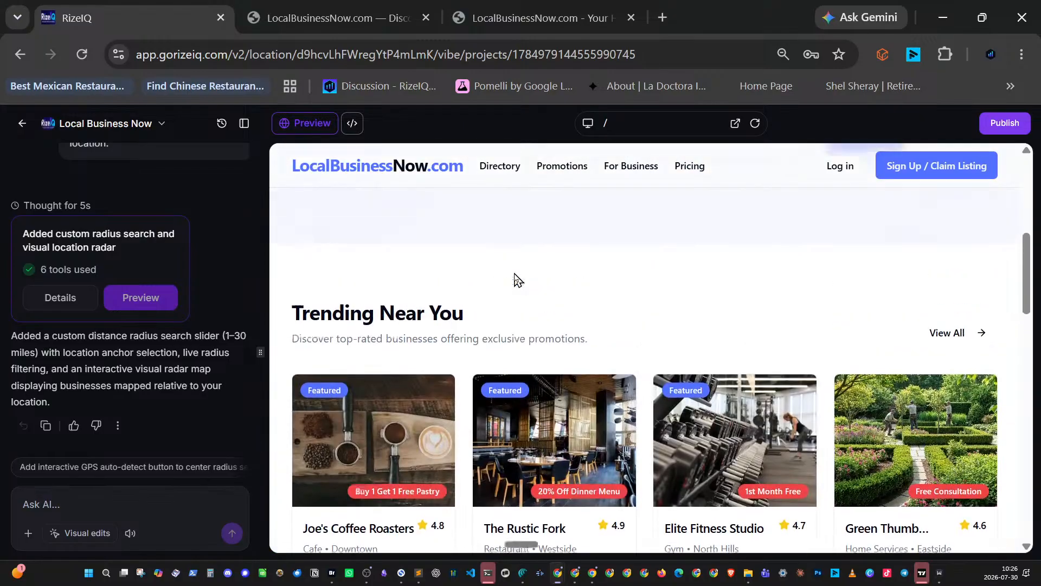
scroll(516, 279, "down", 3)
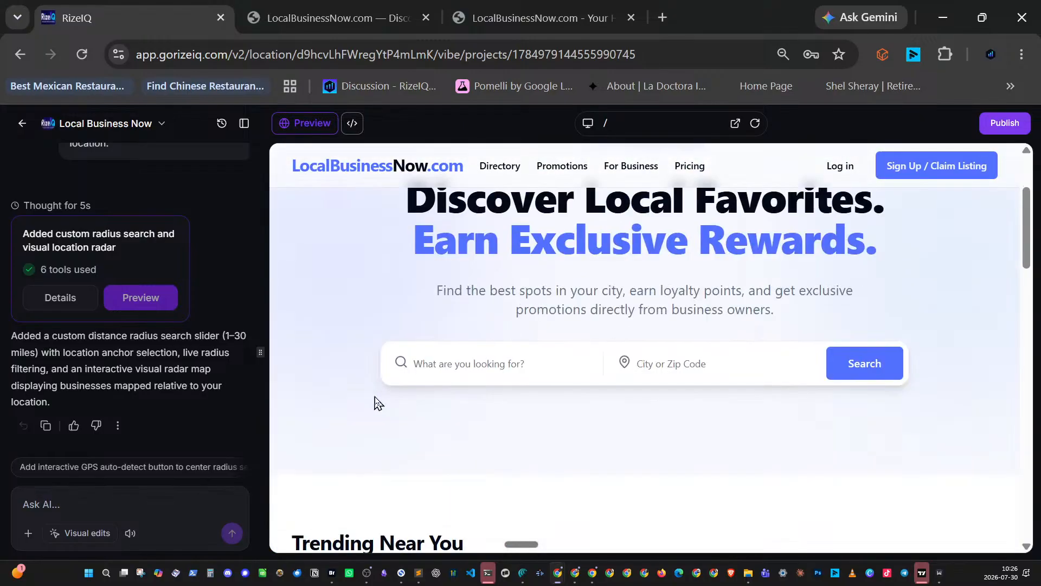
- Search the homepage for businesses in "las vegas" and view the radius controls in the Business Directory
left_click(442, 366)
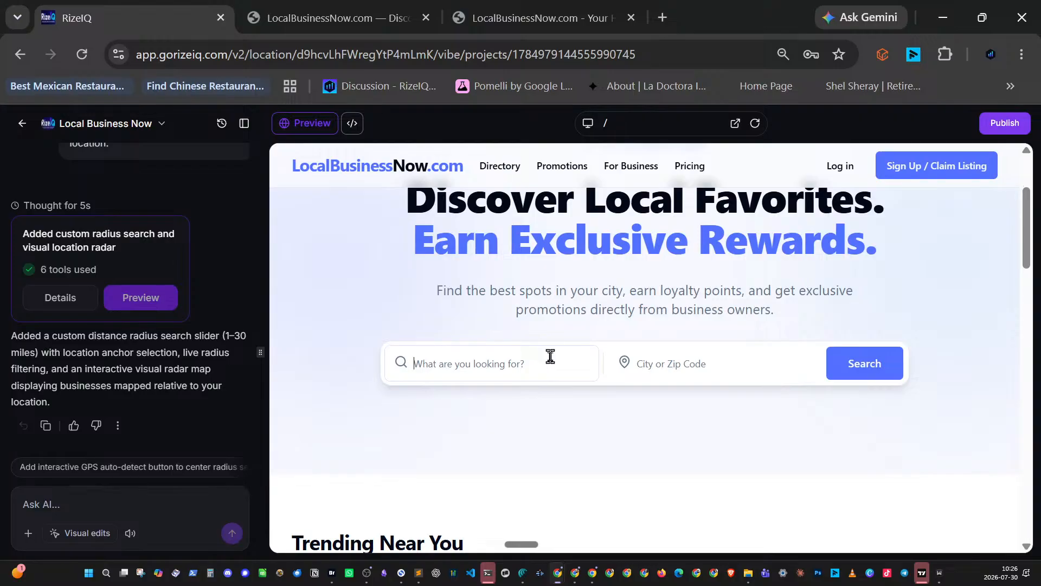
left_click(649, 367)
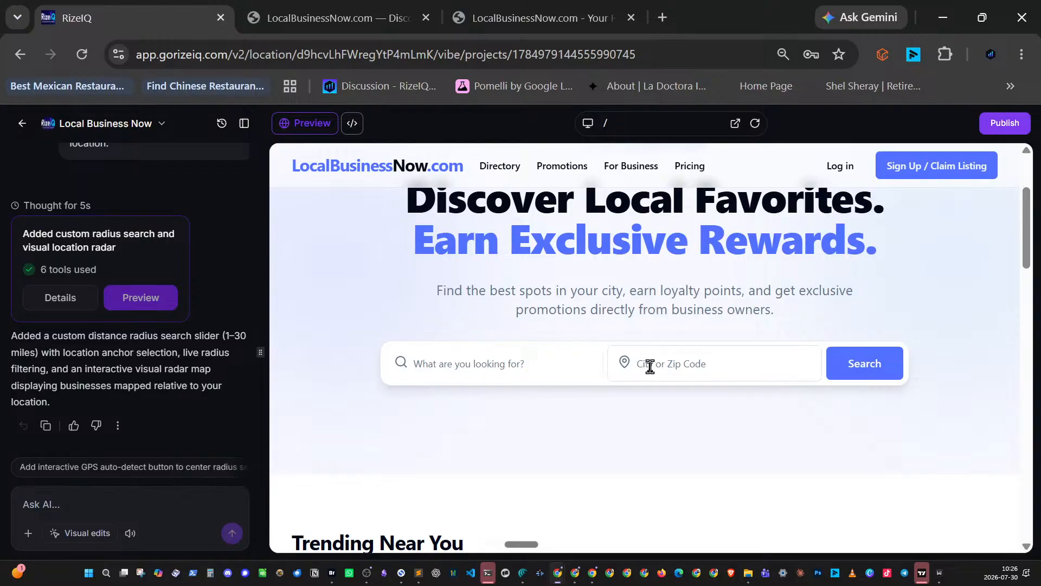
type("las vegas")
key("Return")
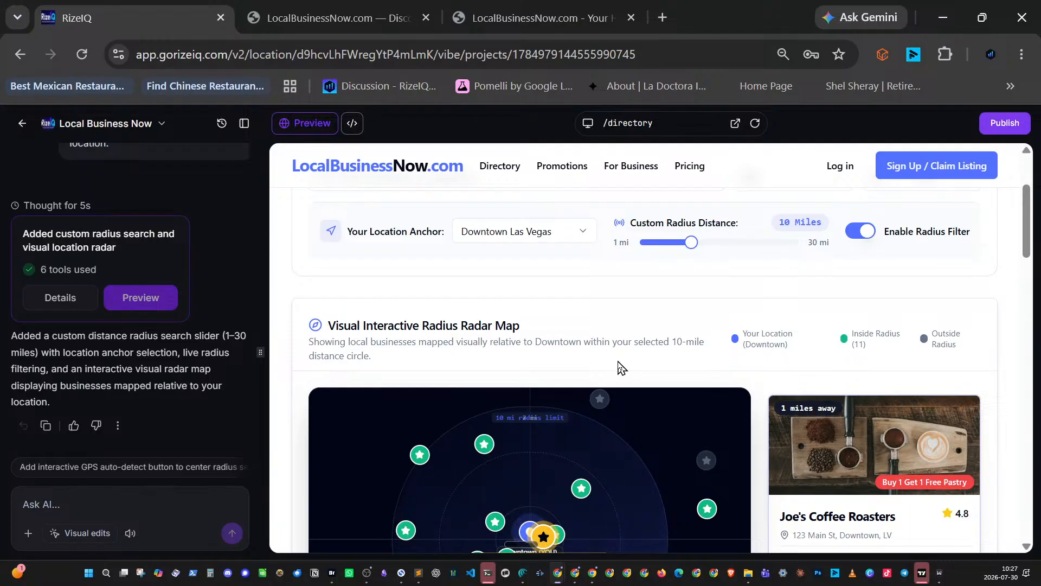
scroll(639, 360, "up", 3)
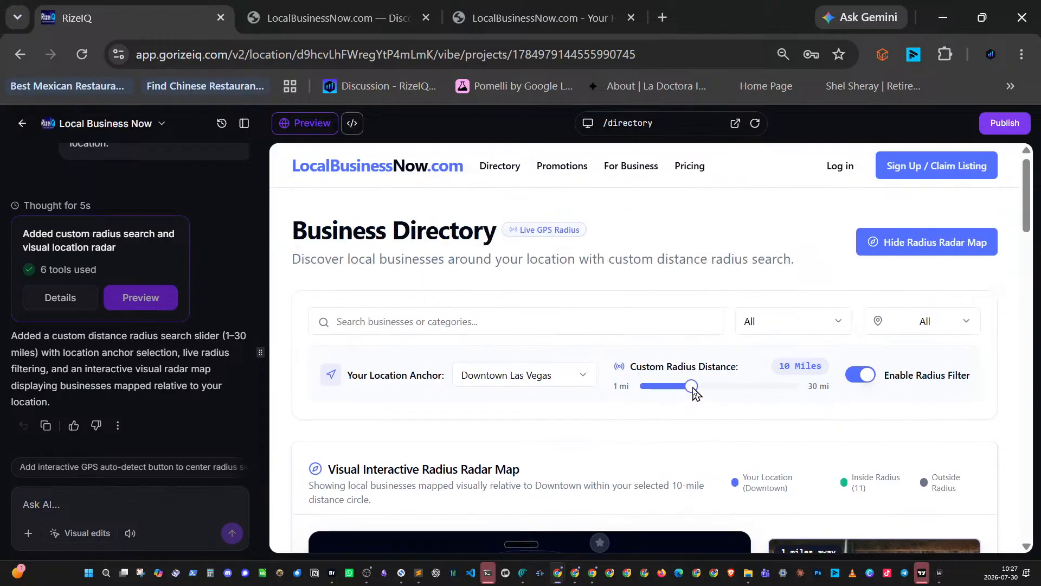
- Test the directory's custom radius distance at 16 and 15 miles, and turn the radius filter back on
left_click_drag(688, 394, 720, 394)
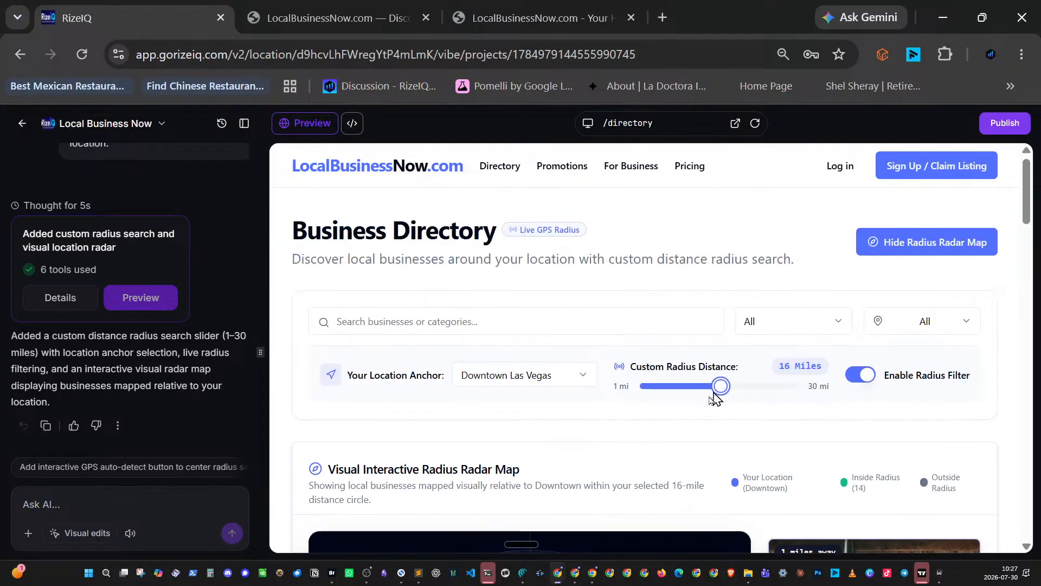
scroll(707, 406, "down", 3)
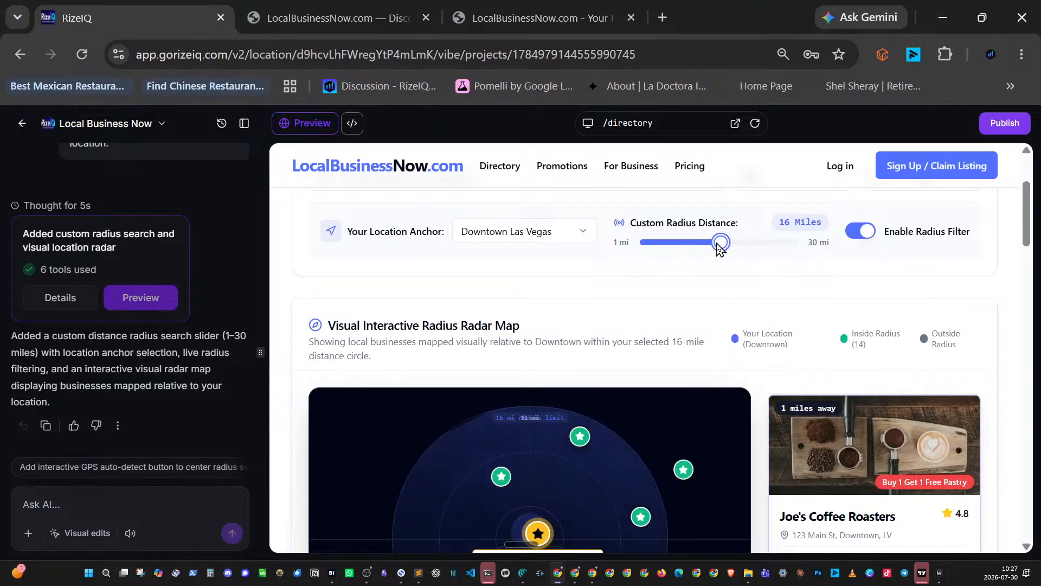
mouse_move(716, 247)
left_mouse_down()
mouse_move(688, 254)
mouse_move(707, 247)
mouse_move(773, 265)
mouse_move(748, 269)
mouse_move(688, 245)
mouse_move(718, 262)
left_mouse_up()
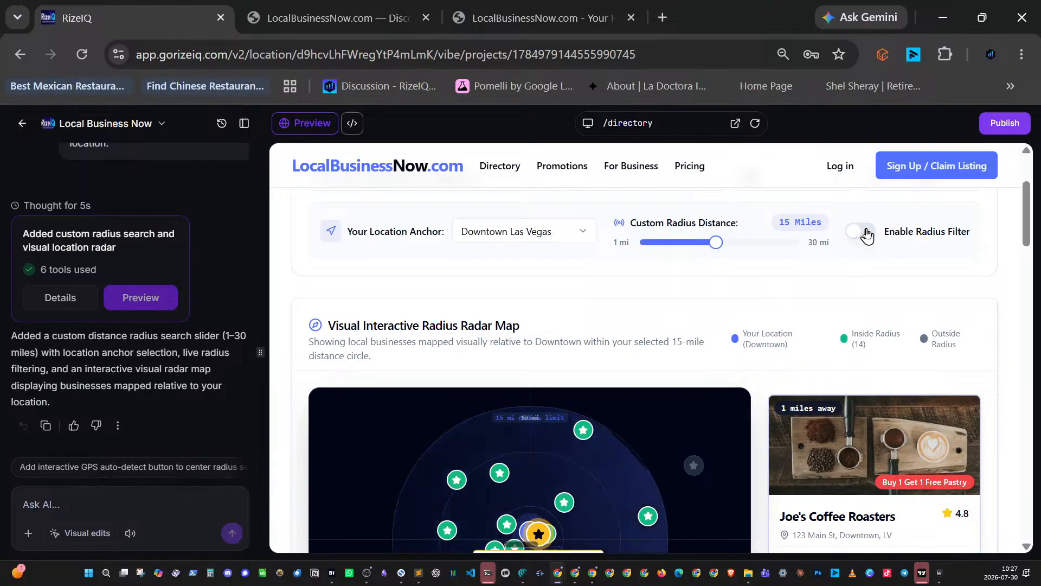
left_click(865, 232)
scroll(647, 319, "down", 3)
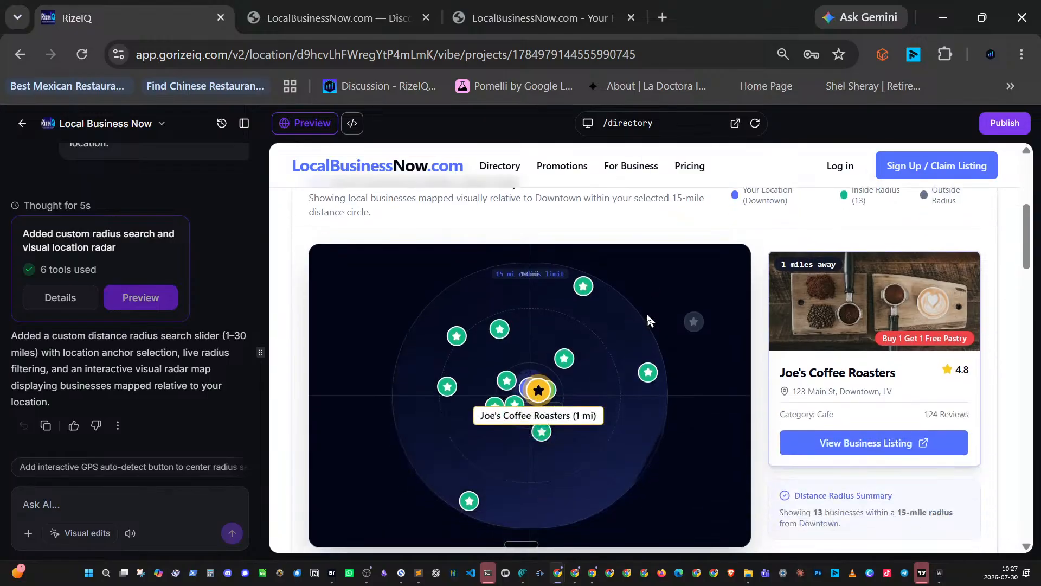
- Select the business marker outside the radius circle and examine its details against the radar map and distance setting
left_click(692, 320)
scroll(705, 282, "up", 3)
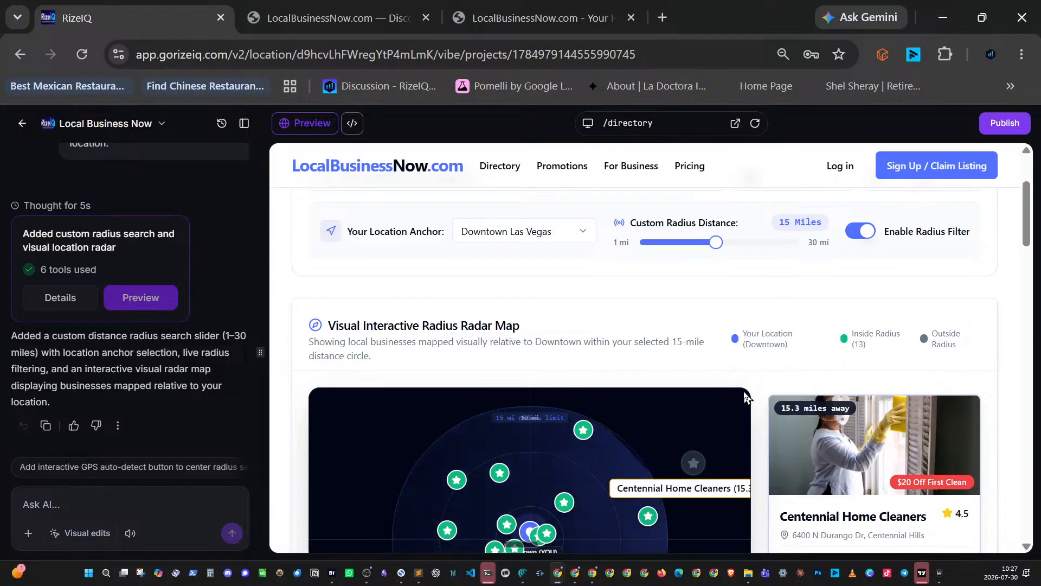
scroll(753, 391, "down", 3)
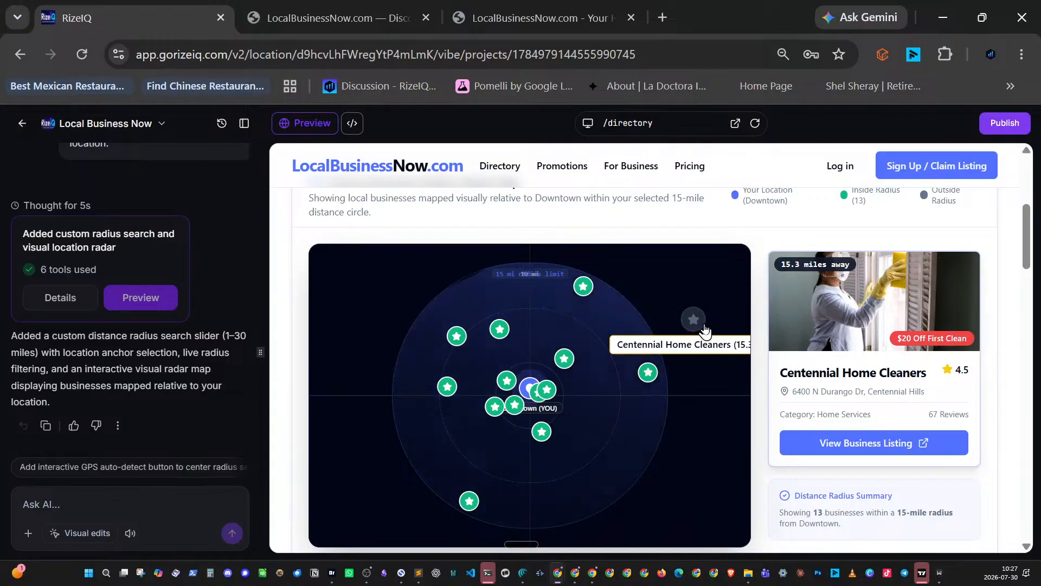
scroll(706, 327, "down", 3)
scroll(706, 327, "up", 3)
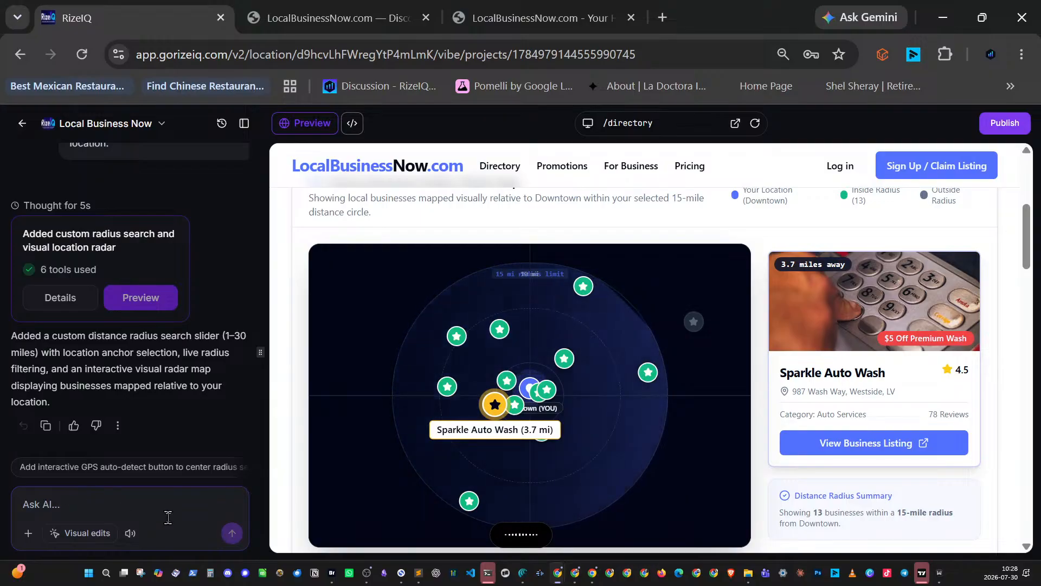
- Ask the AI to change the dark background of the visual distance map to a light background
right_click(367, 522)
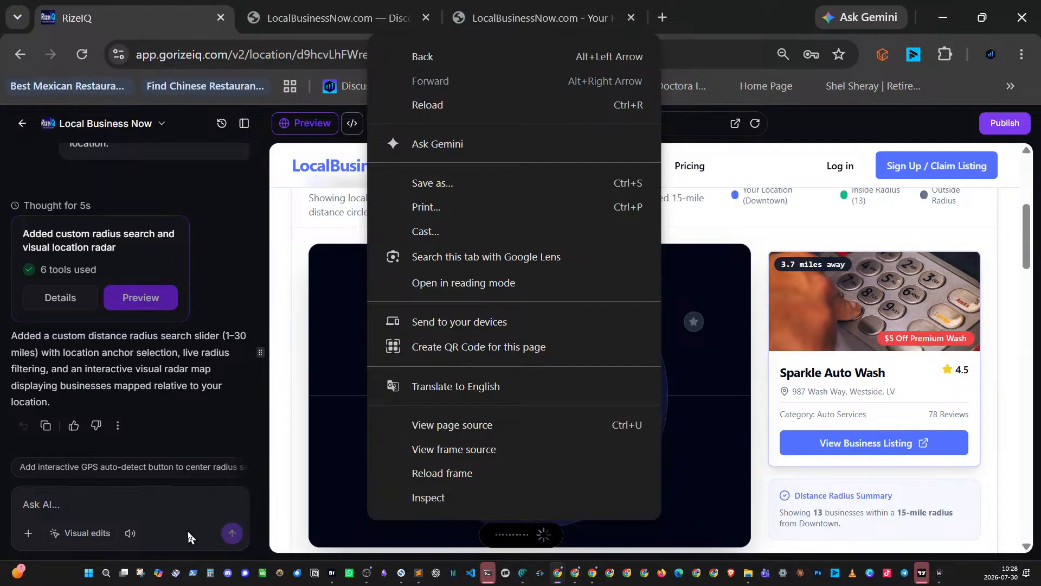
left_click(168, 502)
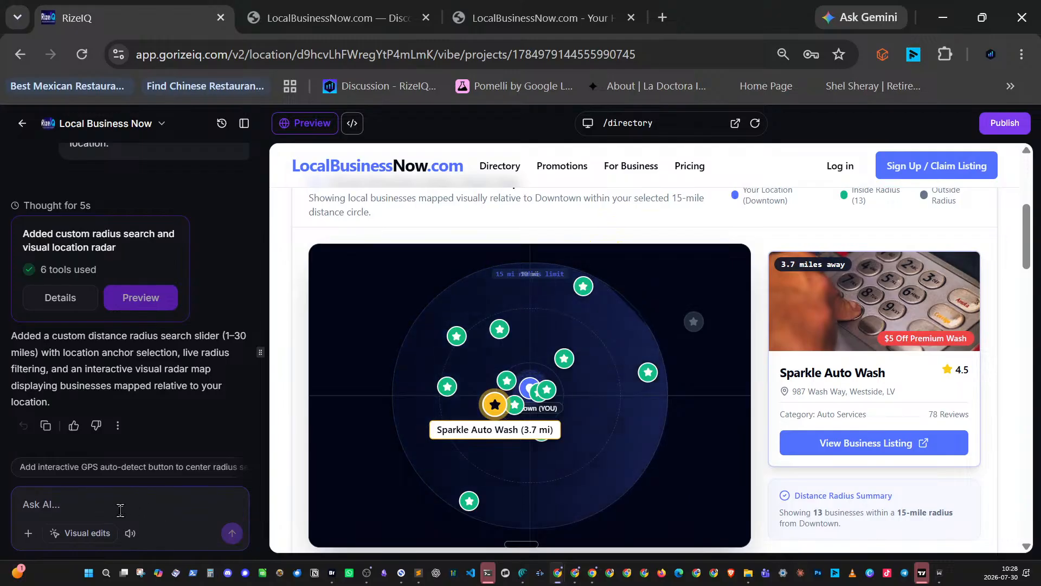
key("ctrl+super")
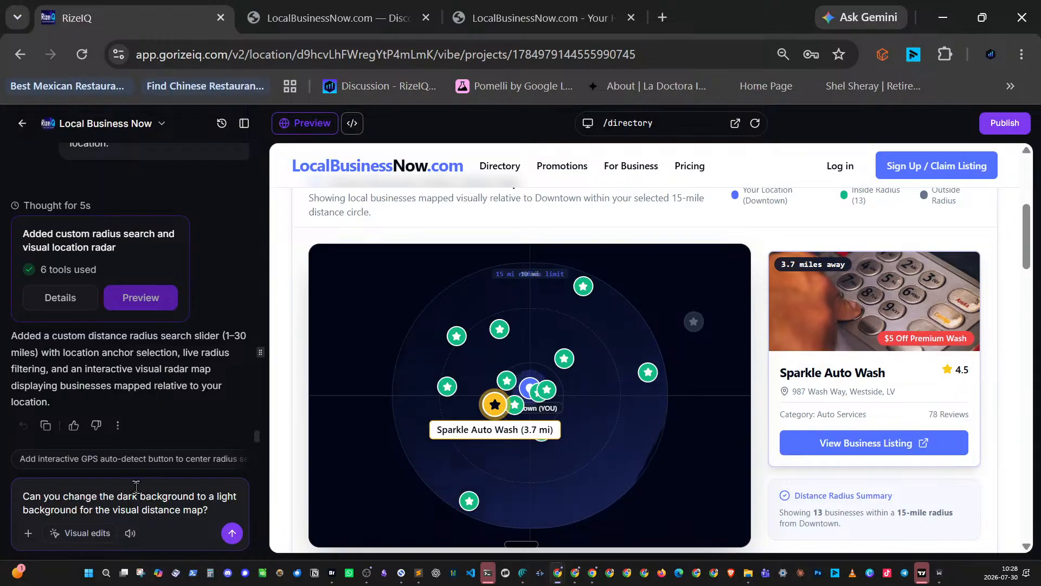
left_click(233, 536)
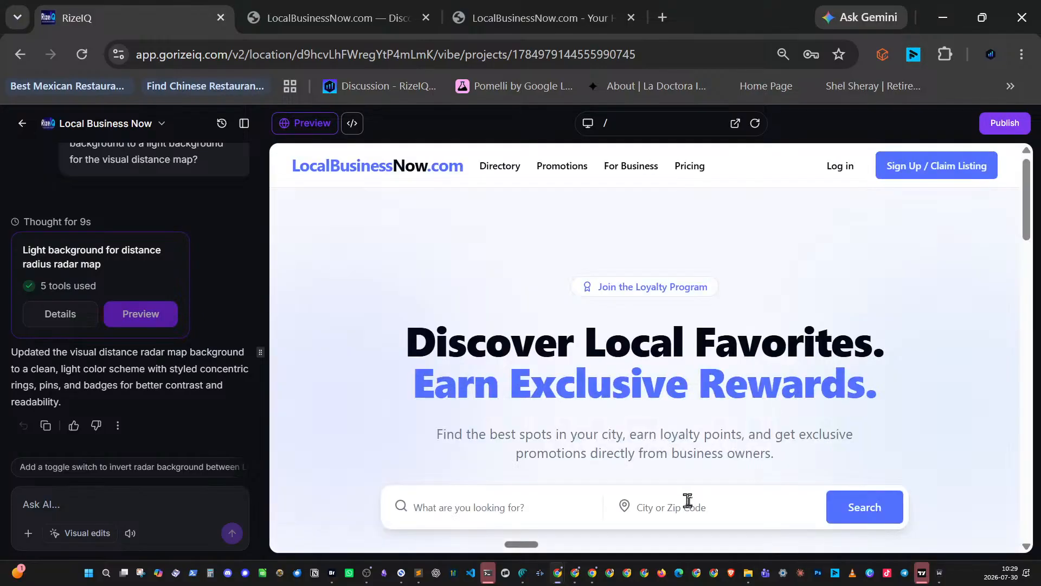
- Search for "las vegas" from the homepage and check the light background of the radar map
left_click(689, 501)
type("las vegas")
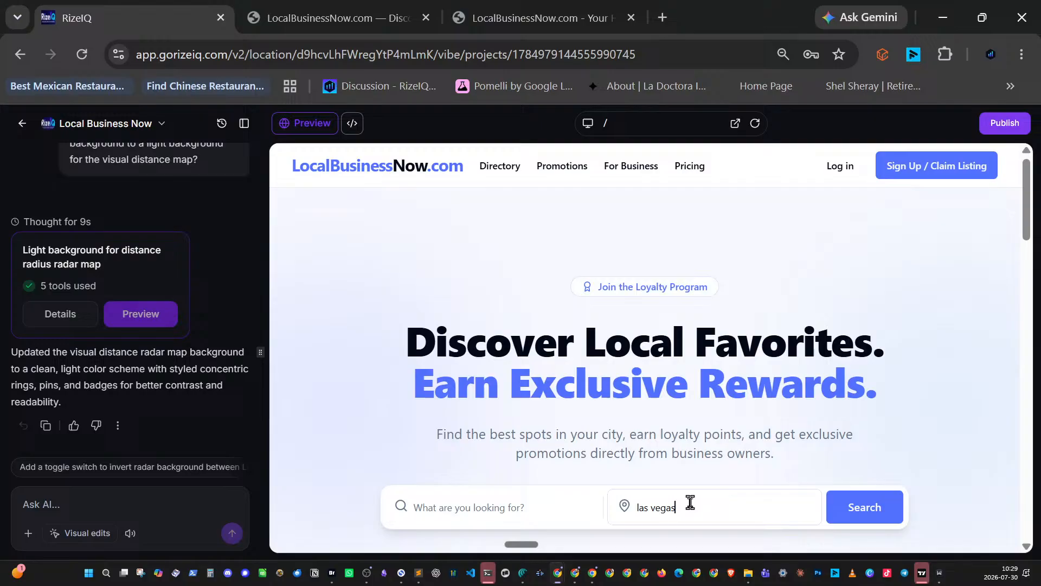
key("Return")
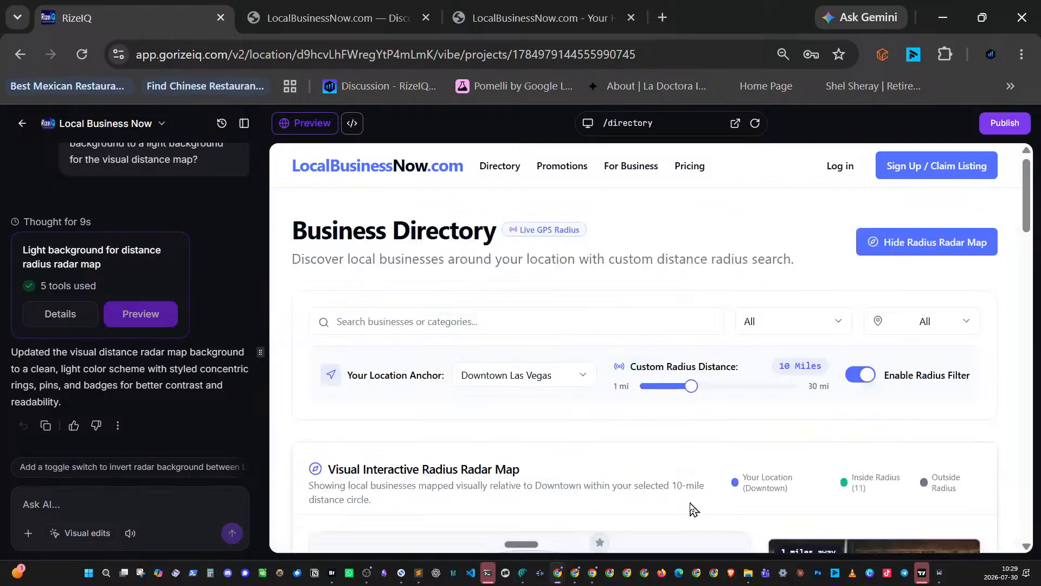
scroll(693, 509, "down", 5)
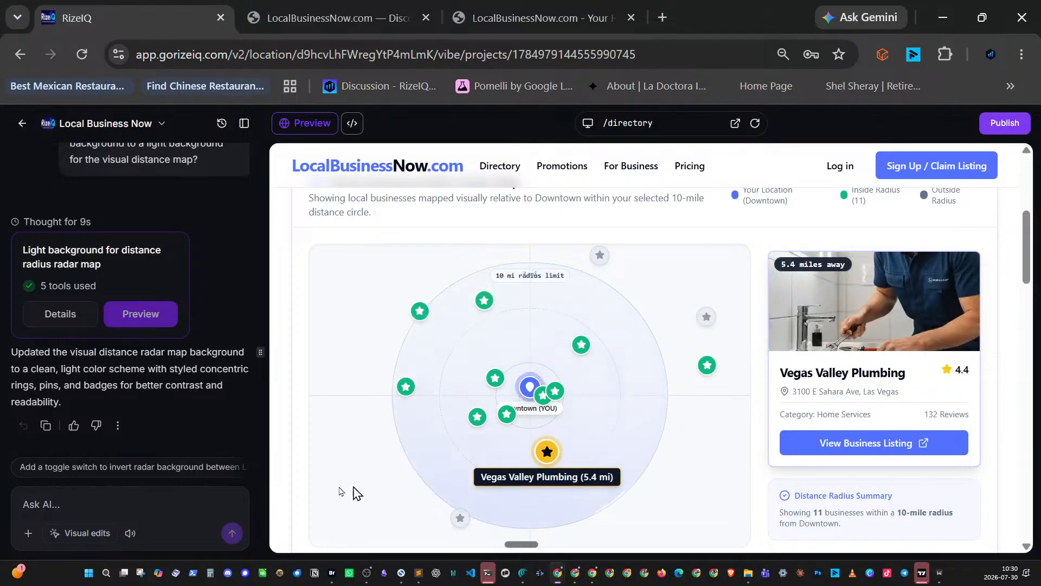
- Ask the AI to restyle the swirling radar as a green aviation radar with a line coming from the center and a slight green glow
left_click(118, 503)
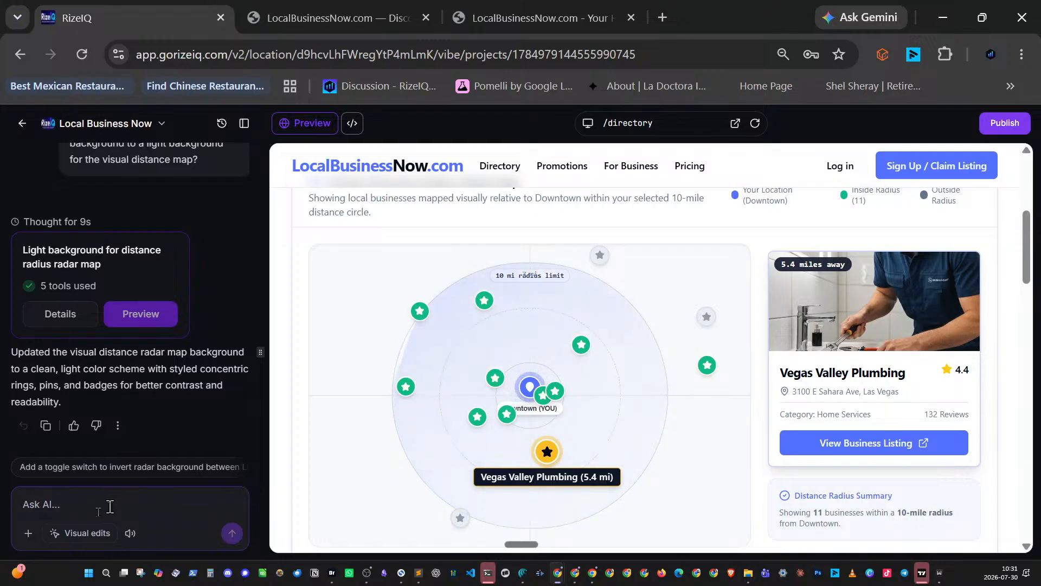
type("Update the swirling radar visual and make it more like a green, like you would see on an aviation radar, with a line coming from the center and a slight green glow.")
left_click(232, 534)
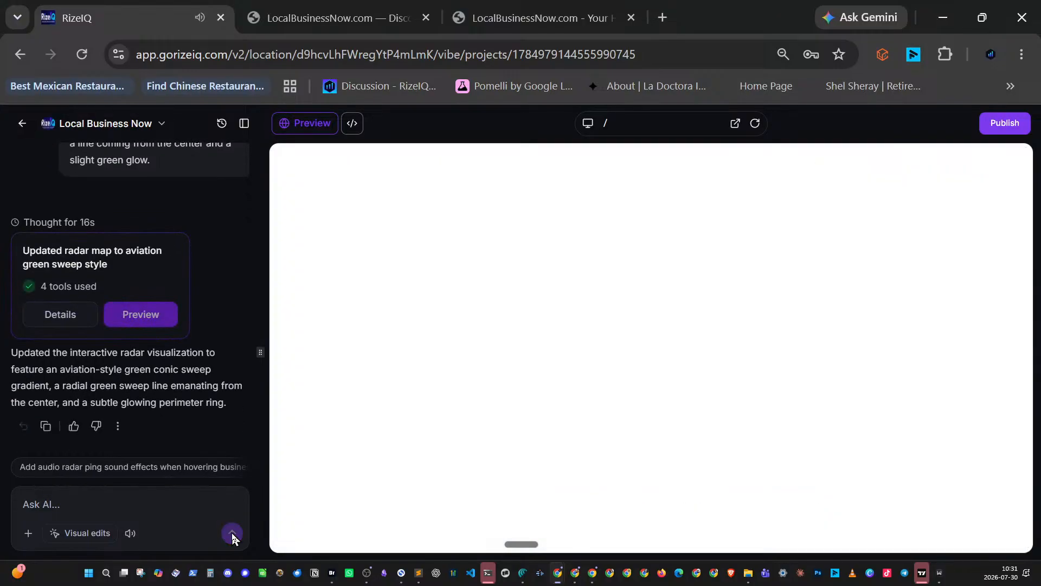
- Search for "las vegas" again and examine the green aviation-style sweep and business markers on the radar map
left_click(688, 519)
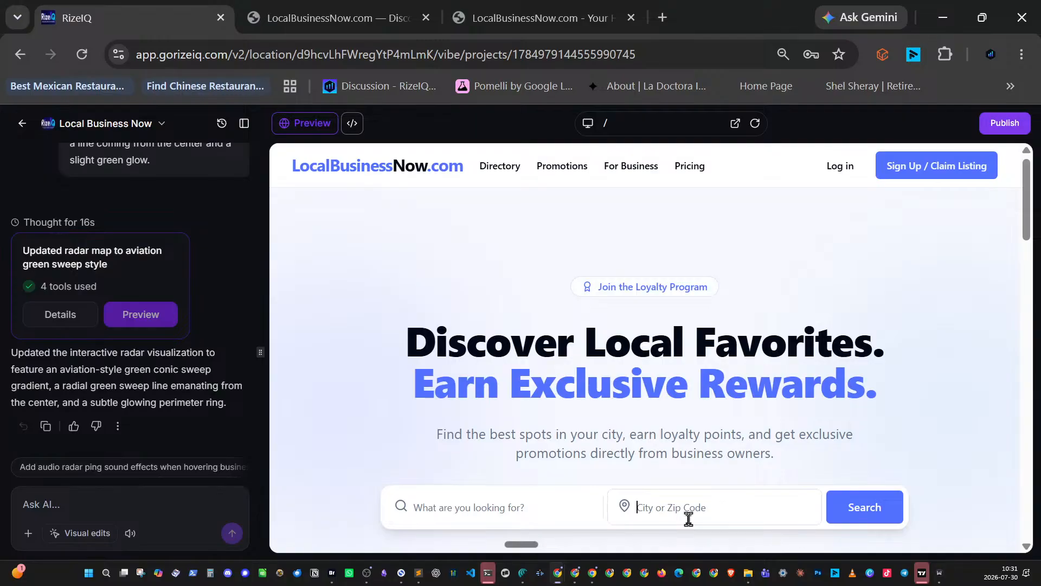
type("las vegas")
key("Return")
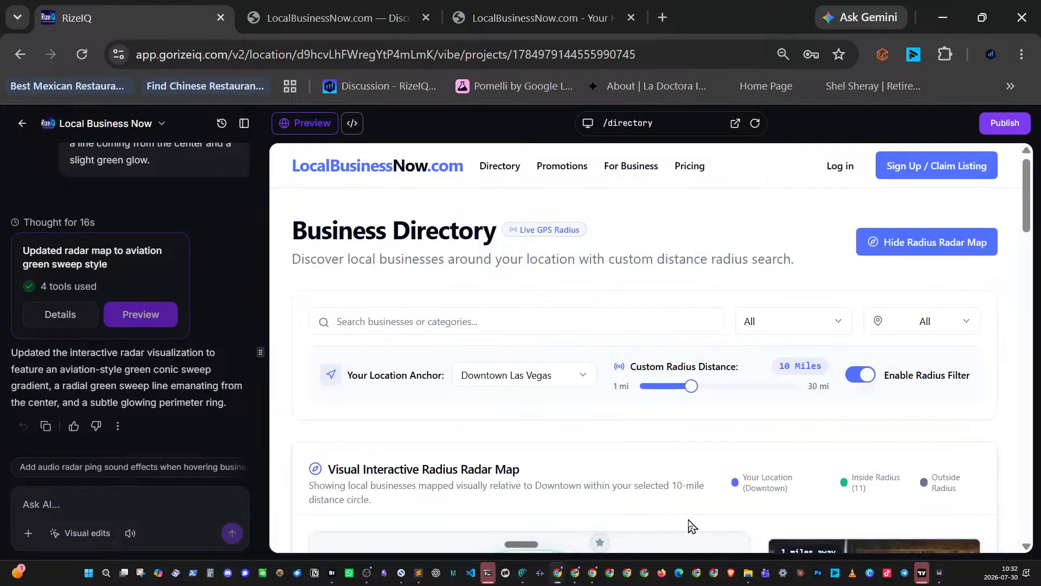
scroll(678, 501, "down", 10)
scroll(676, 481, "up", 3)
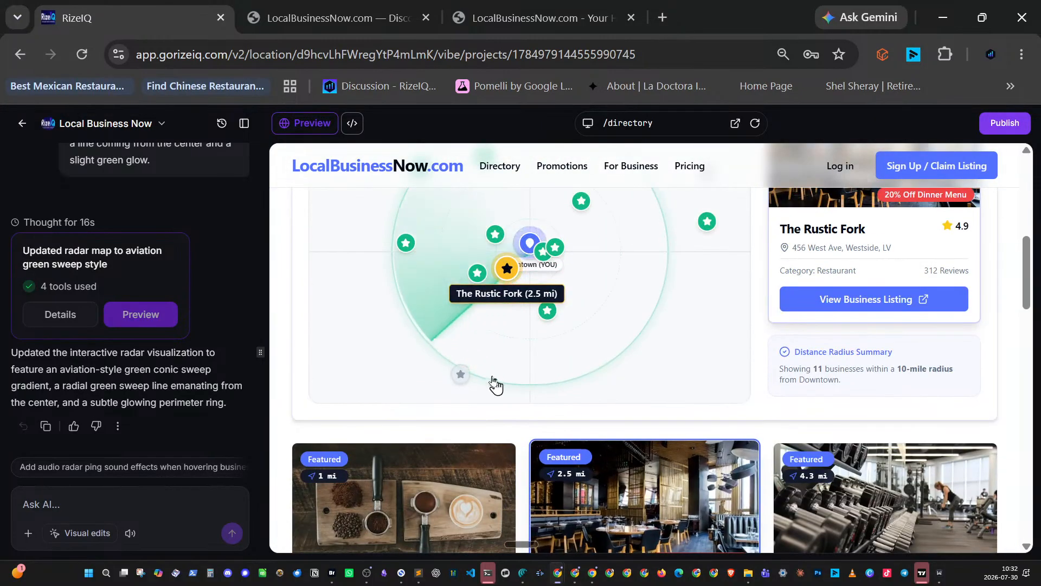
mouse_move(459, 281)
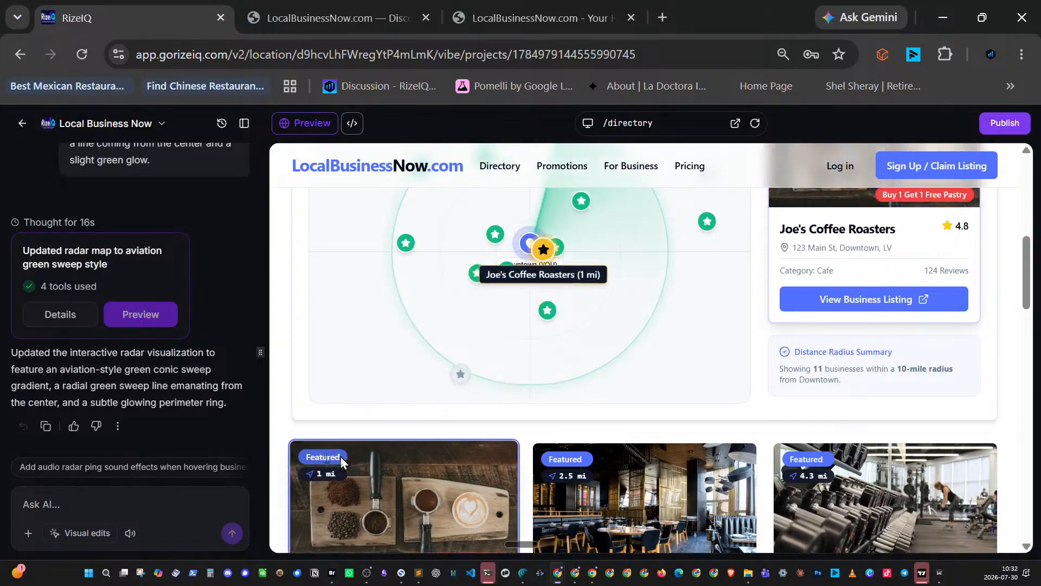
- Ask the AI to put the green gradient behind the clockwise-moving radar line instead of in front of it
left_click(121, 507)
key("ctrl+super")
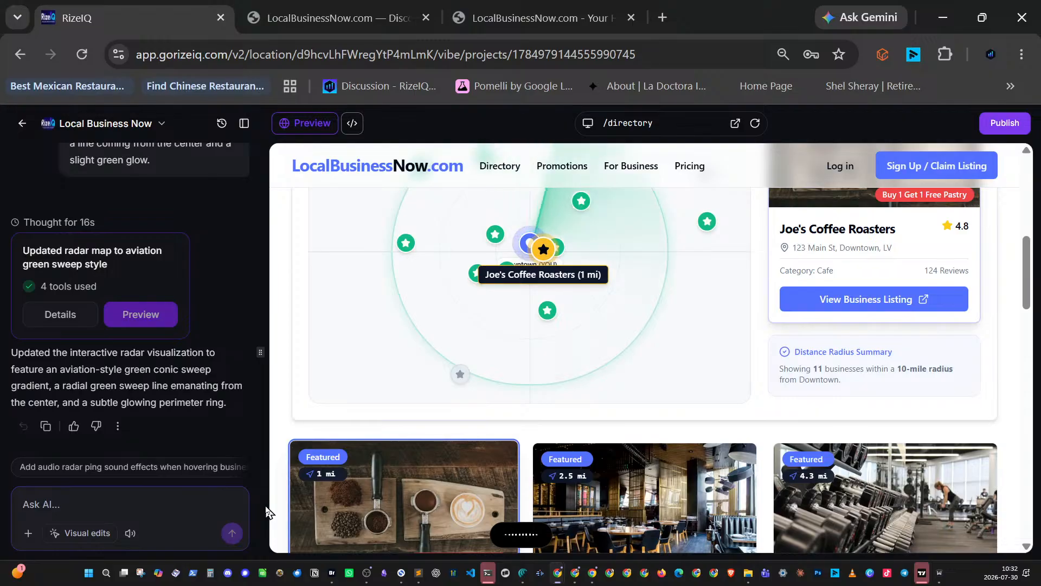
key("ctrl+super")
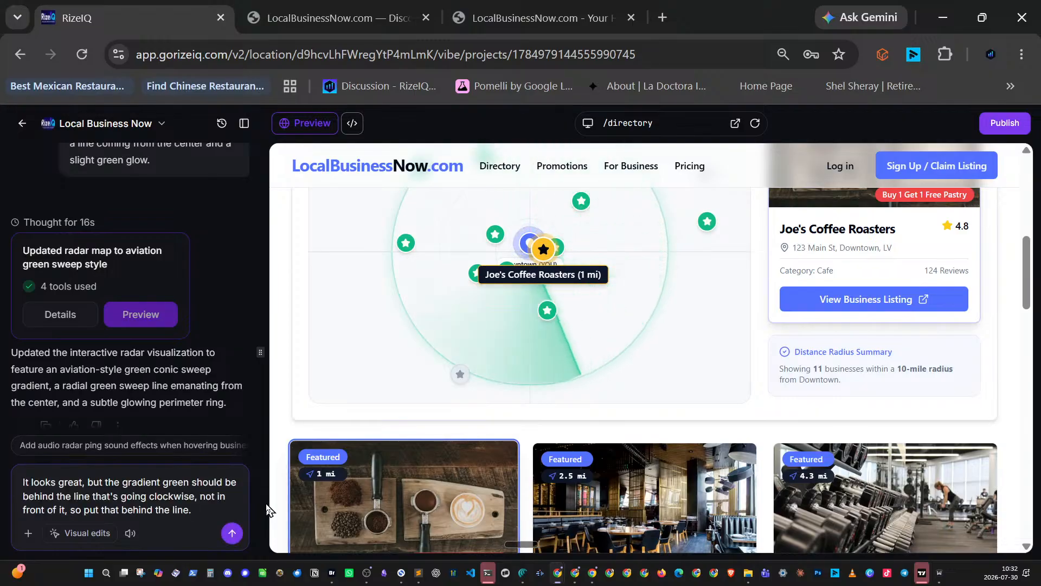
left_click(232, 534)
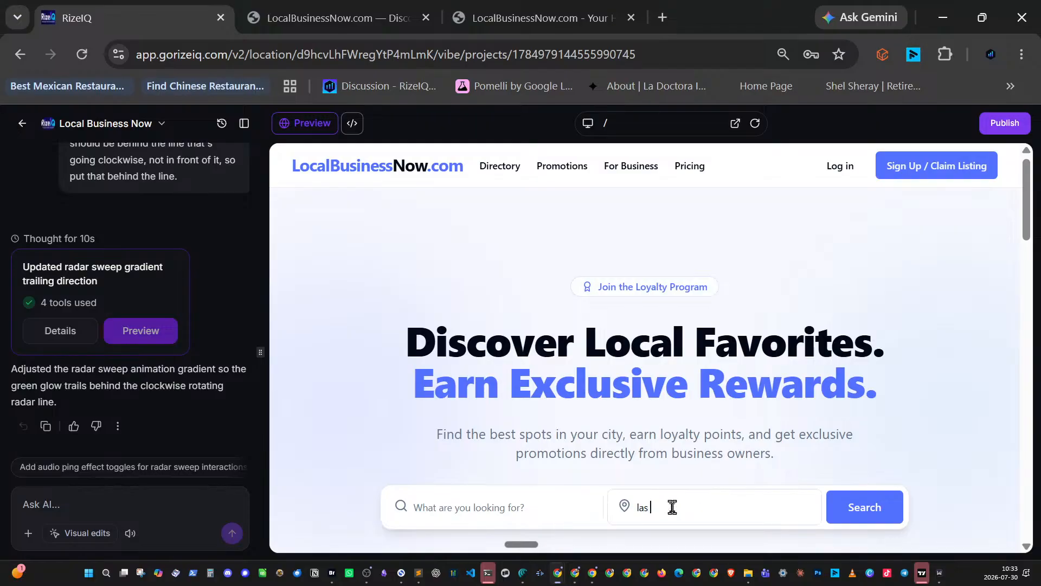
- Rerun the homepage location search and check the direction of the gradient trailing the radar line
key("Return")
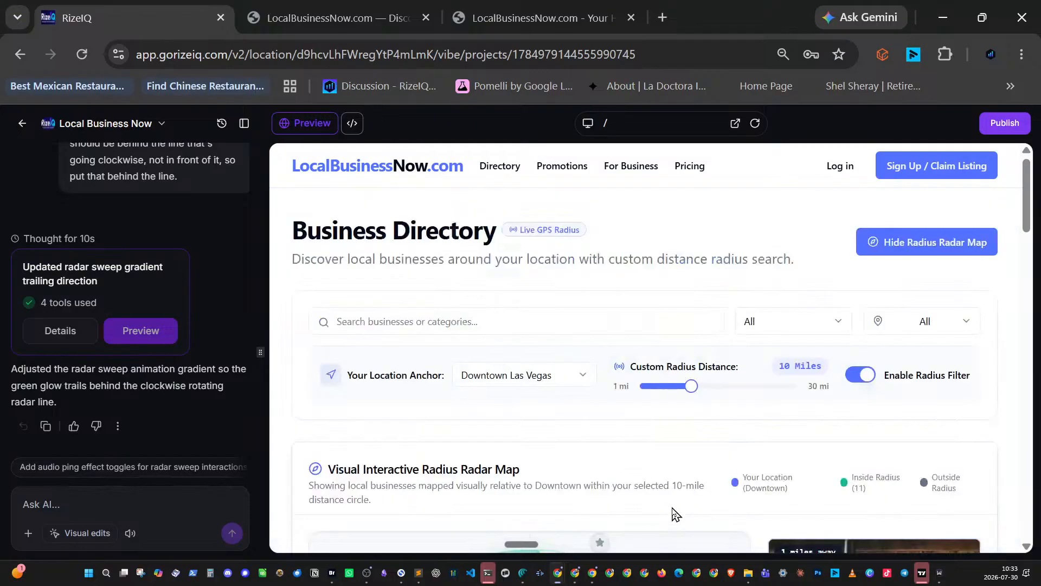
scroll(714, 503, "down", 8)
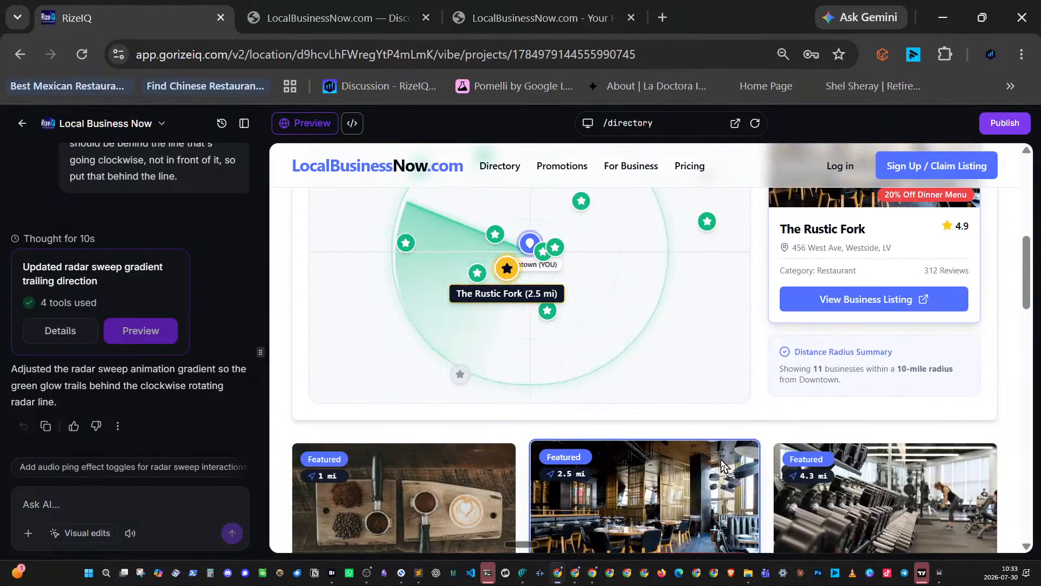
- Examine the business markers on the radar map together with their matching listing details and distances
scroll(722, 465, "up", 3)
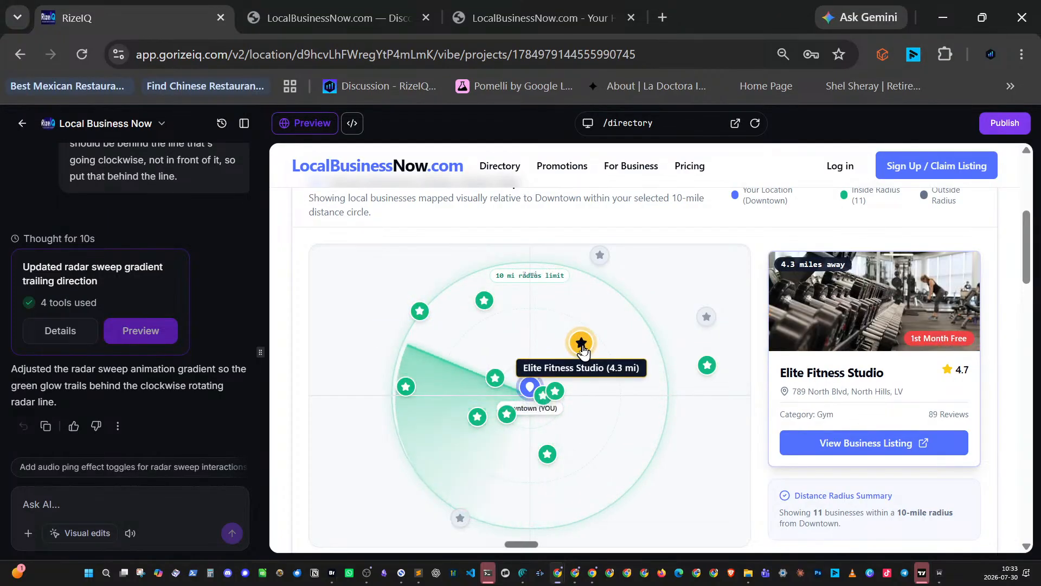
left_click(478, 415)
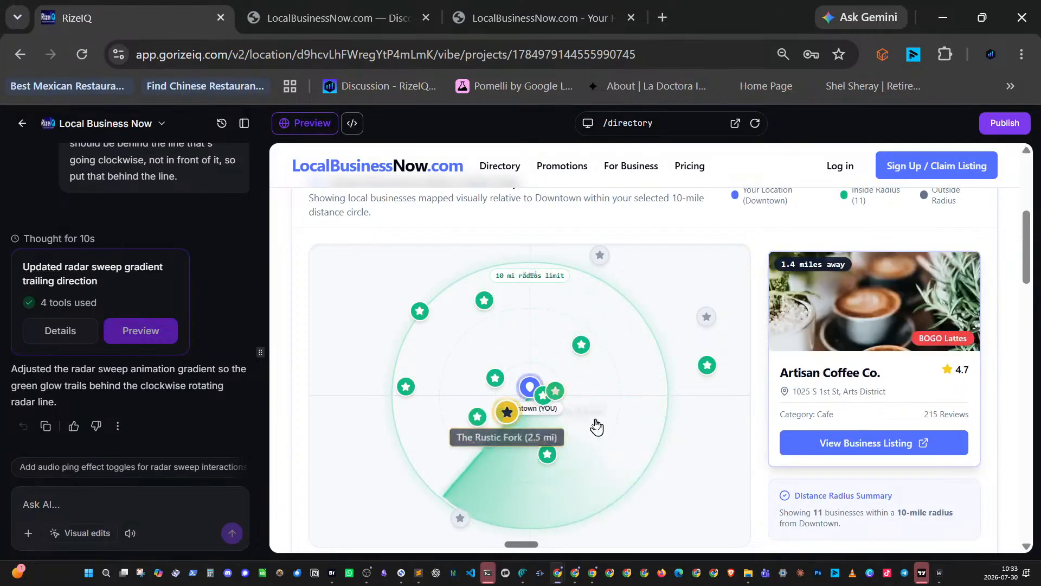
scroll(692, 445, "up", 5)
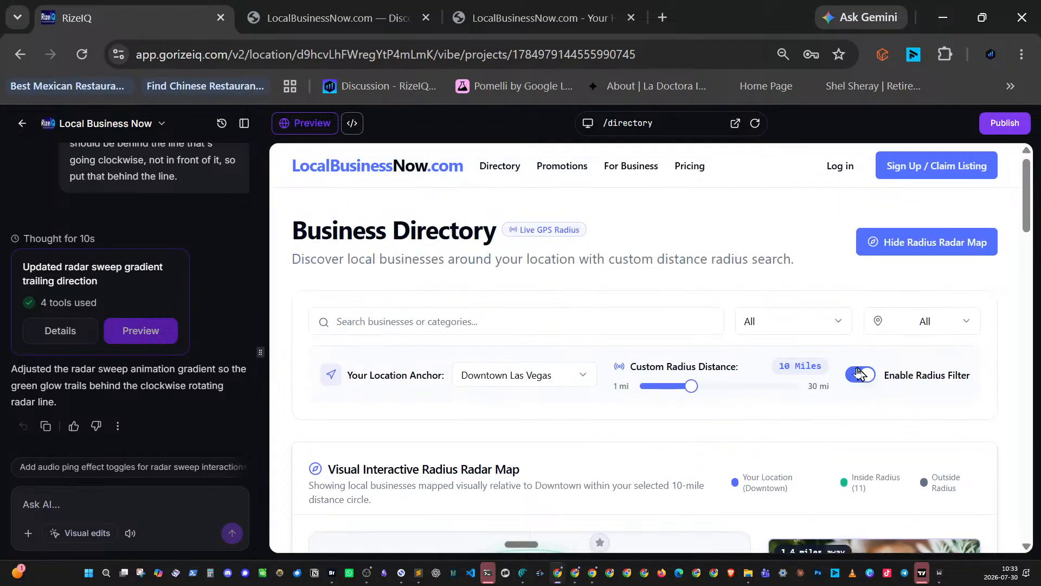
scroll(715, 417, "down", 8)
scroll(713, 418, "up", 5)
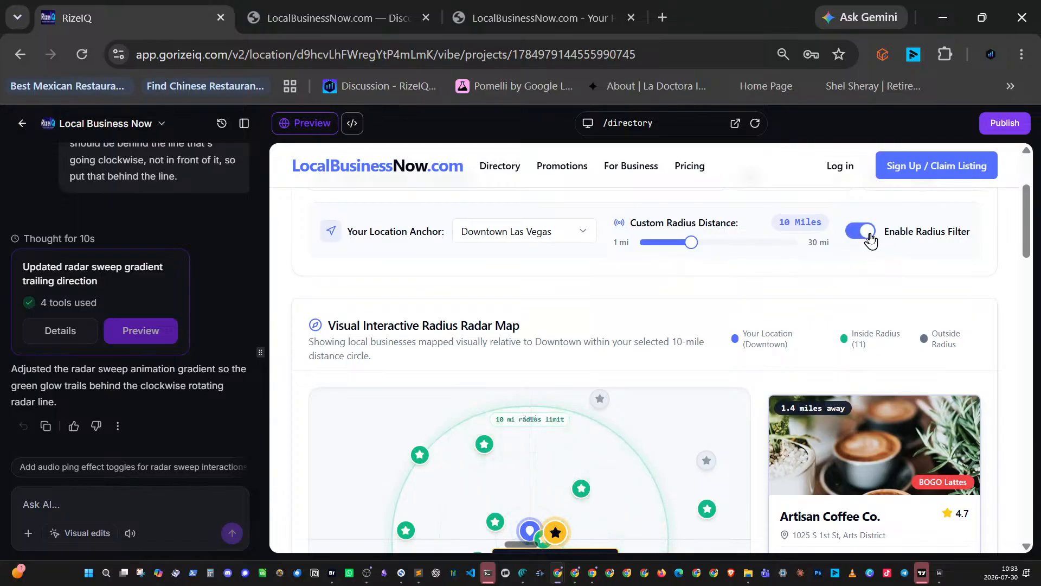
- Try custom radius distances of 18, 10 and 5 miles around Downtown Las Vegas, turning the radius filter off
left_click_drag(694, 245, 738, 249)
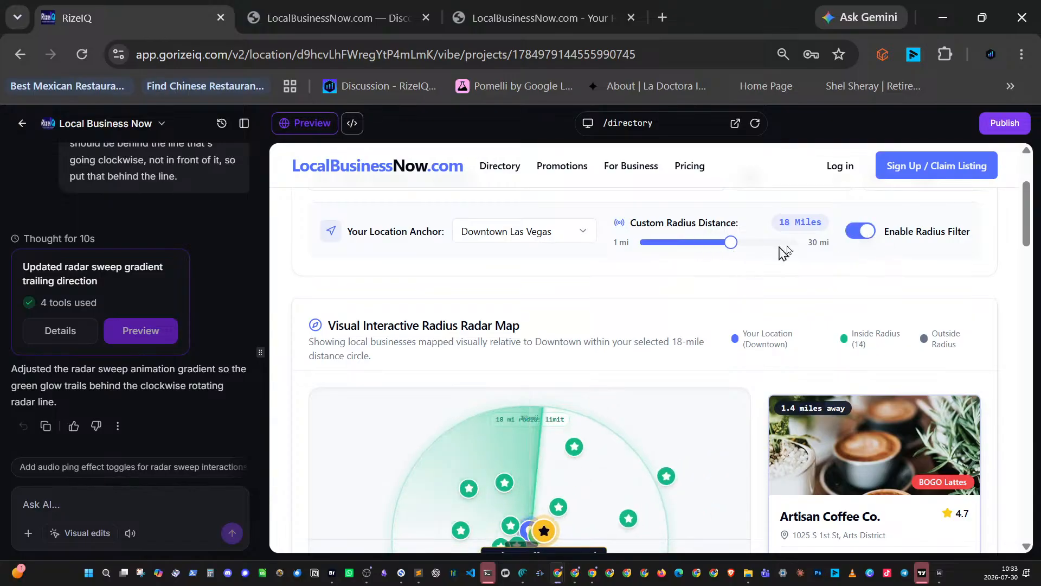
left_click(855, 233)
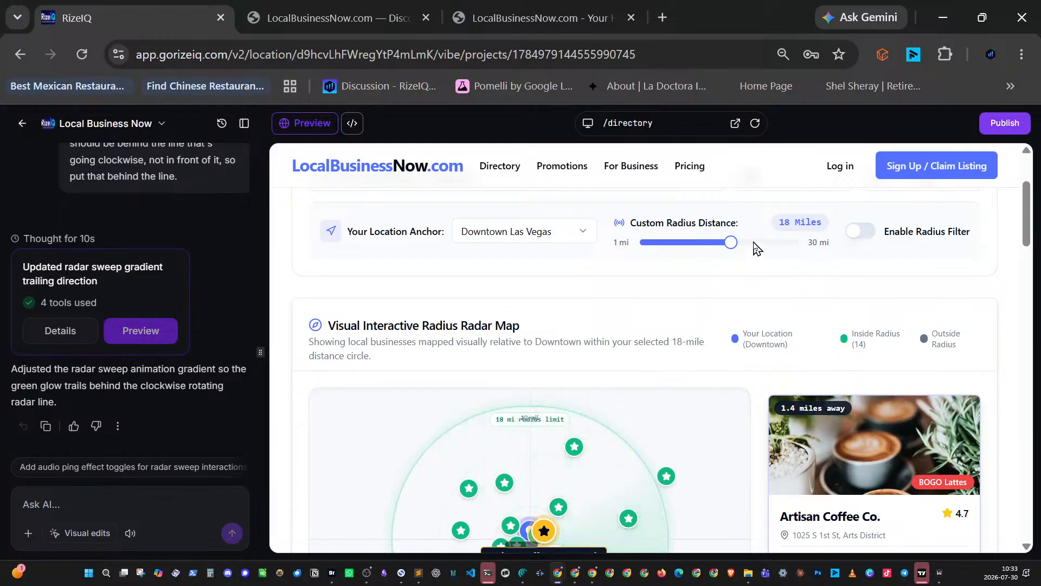
left_click_drag(692, 247, 647, 264)
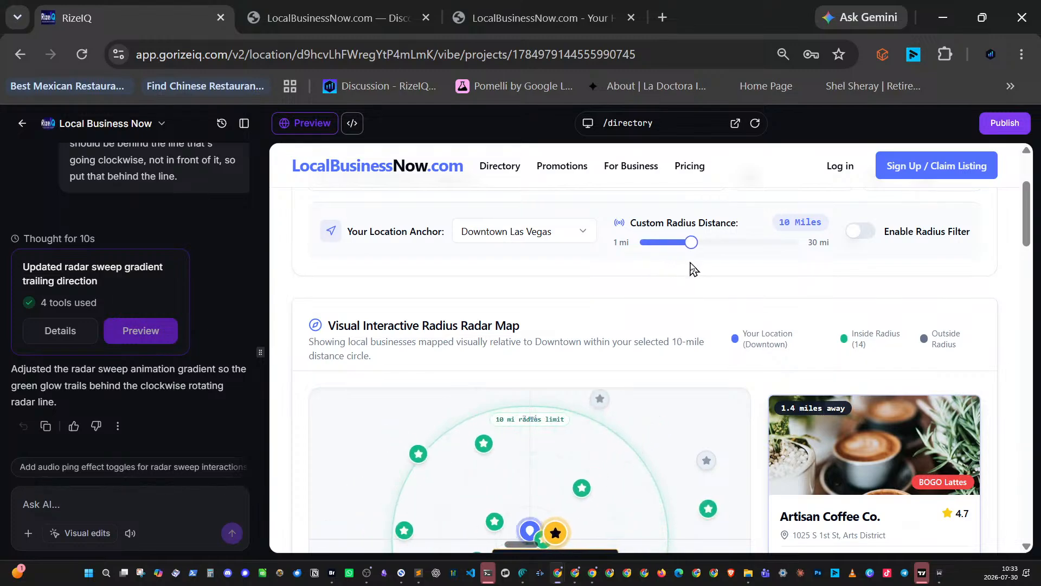
left_click_drag(712, 273, 764, 293)
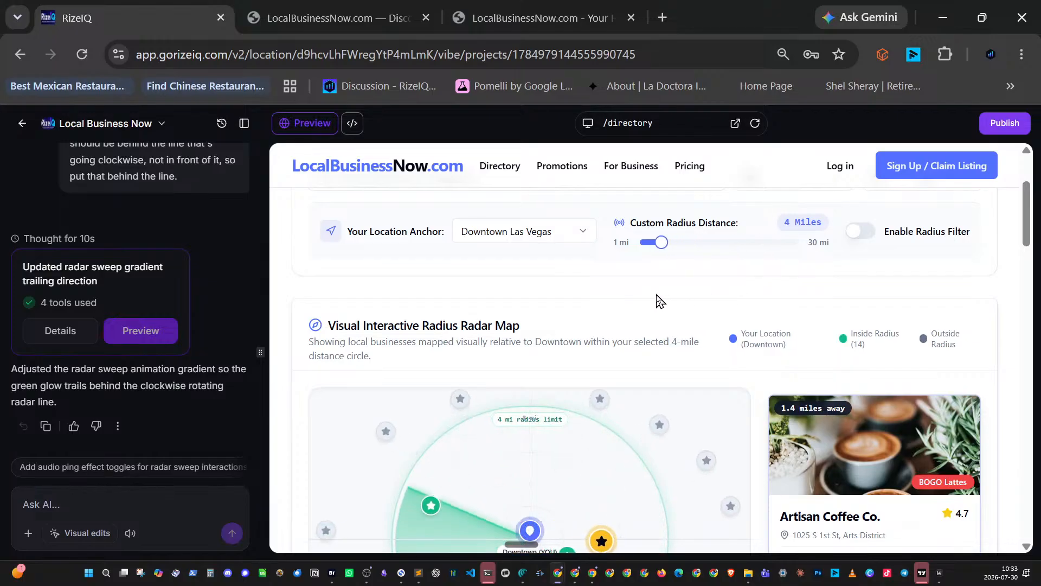
scroll(770, 304, "down", 5)
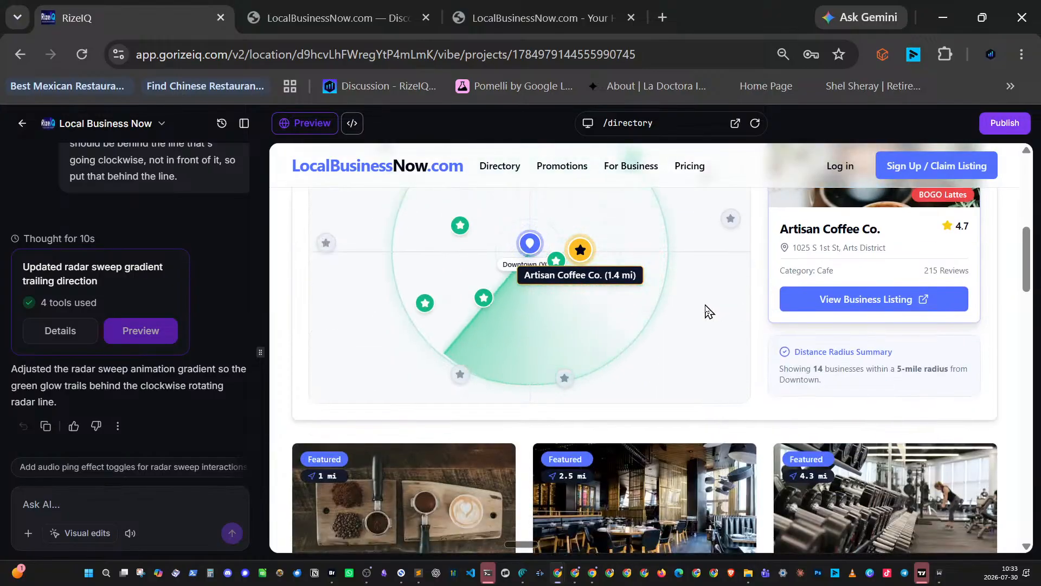
scroll(715, 309, "up", 5)
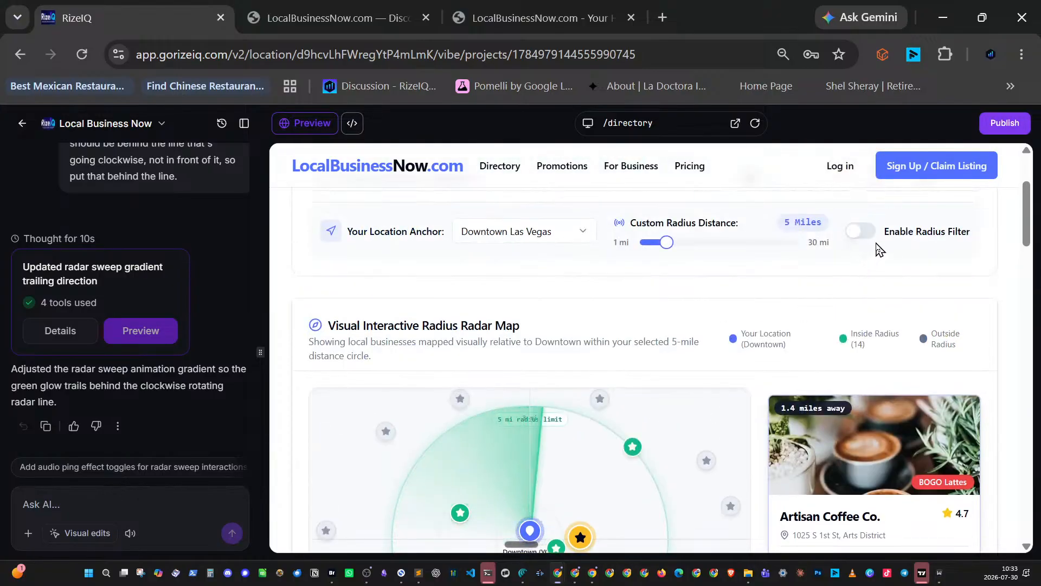
- Enable the radius filter and check the radar map and listings for the 5-mile radius
left_click(861, 233)
scroll(673, 304, "down", 3)
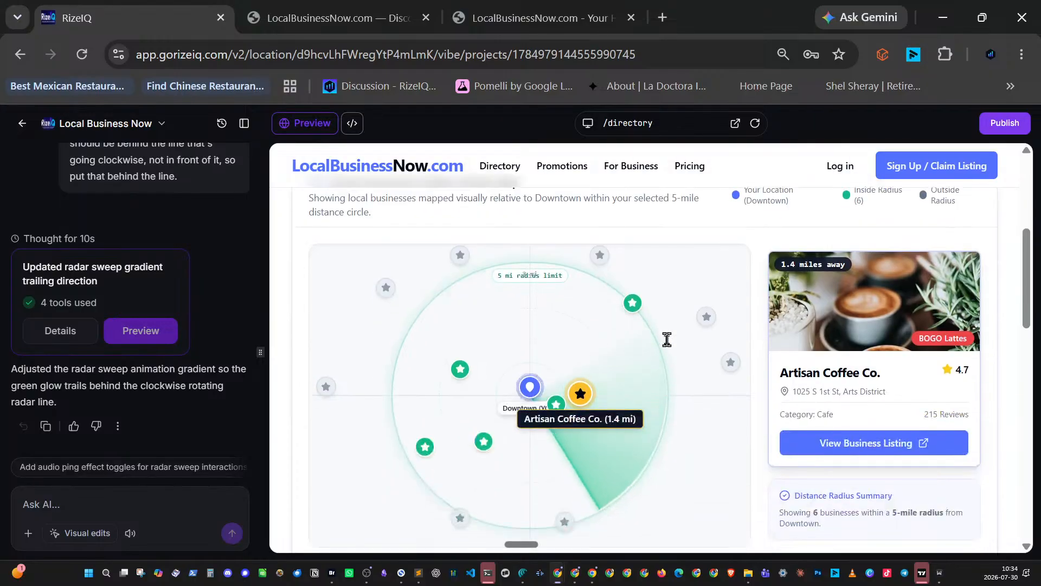
scroll(667, 339, "down", 3)
scroll(666, 340, "up", 5)
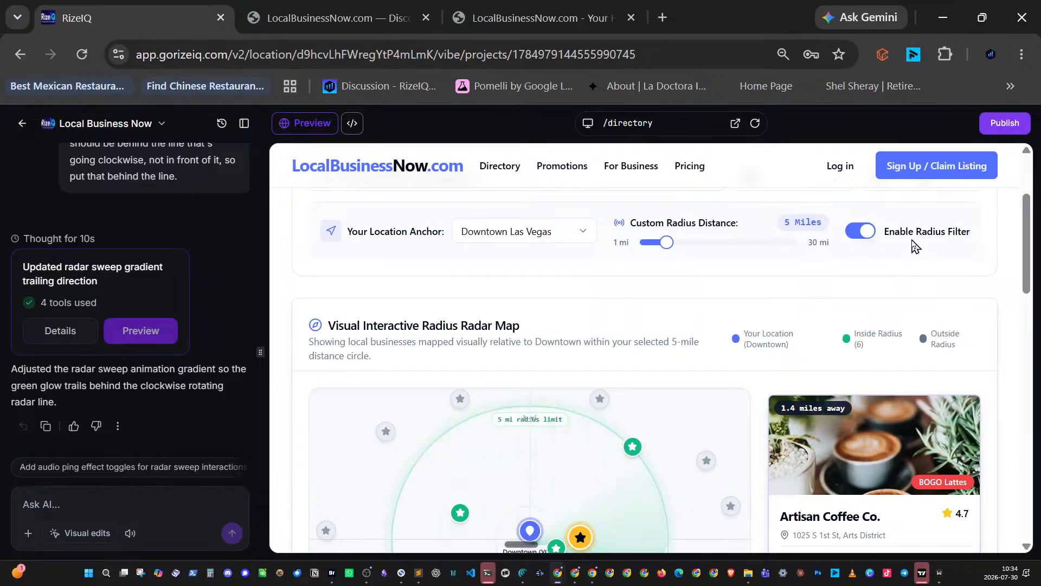
scroll(718, 305, "down", 3)
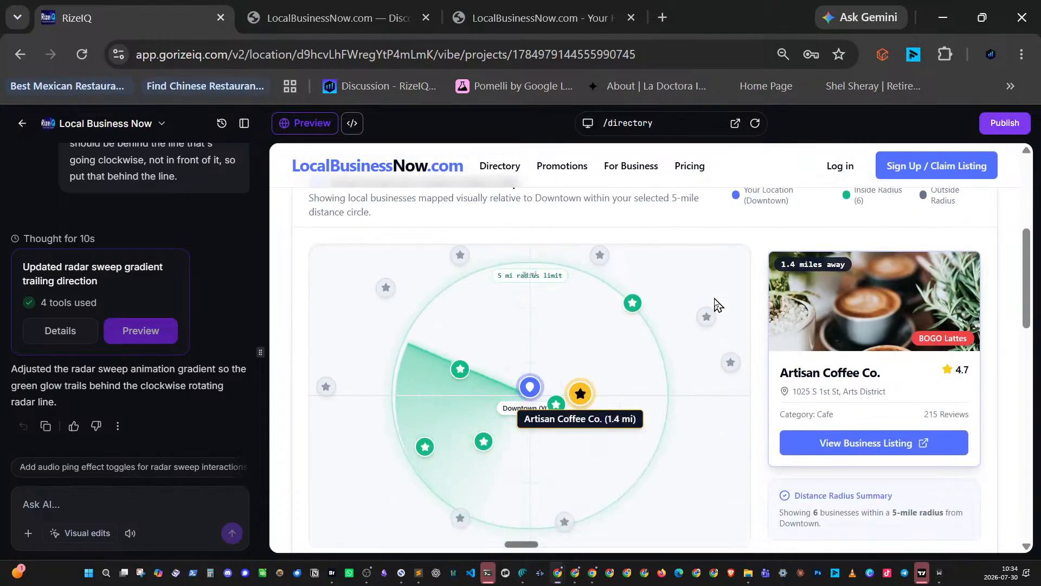
- Inspect a marker outside the 5-mile circle and toggle the radius filter to compare the businesses counted inside
mouse_move(717, 339)
scroll(859, 266, "up", 3)
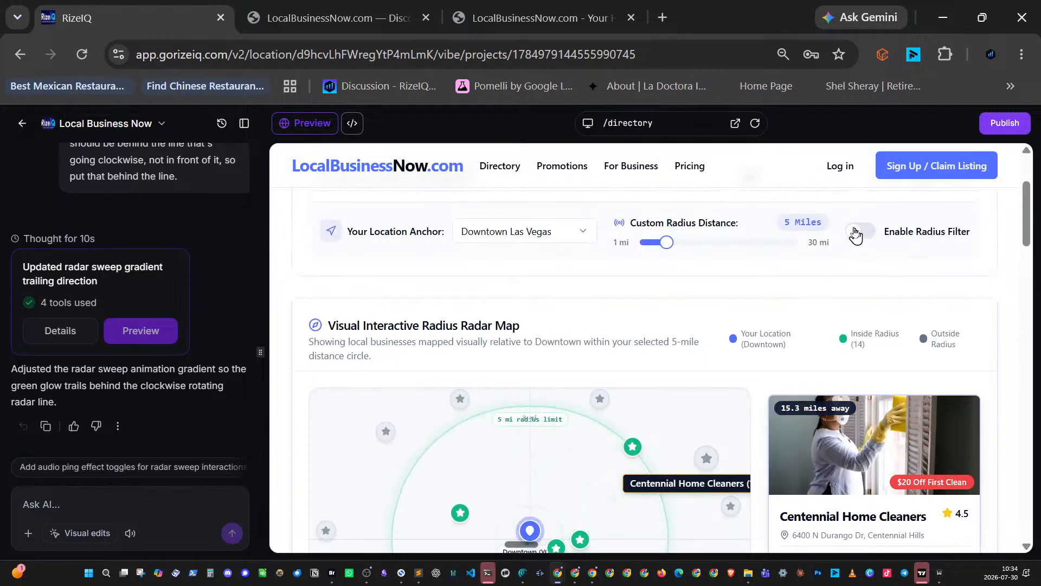
left_click(863, 233)
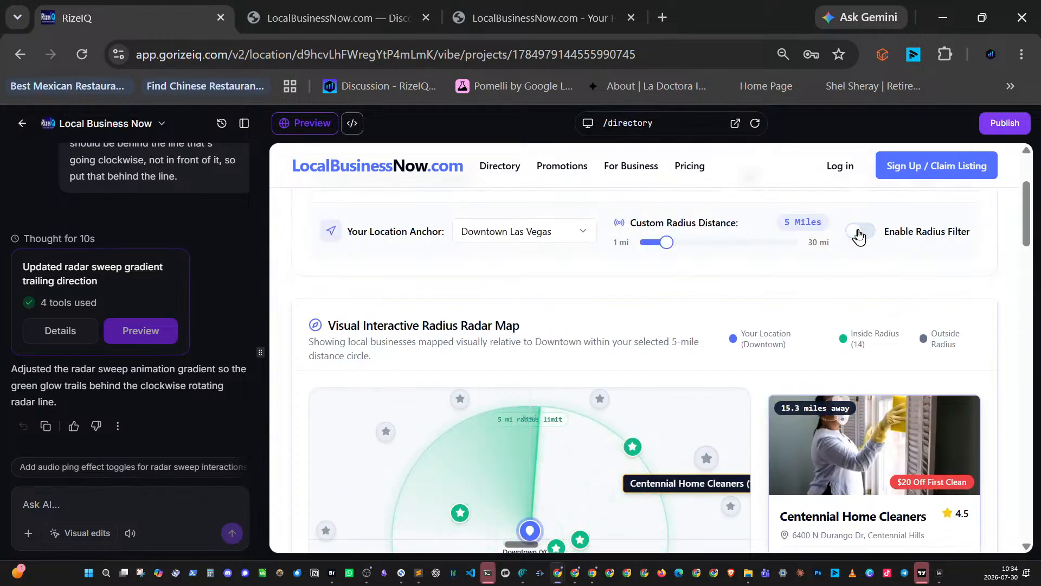
left_click(861, 234)
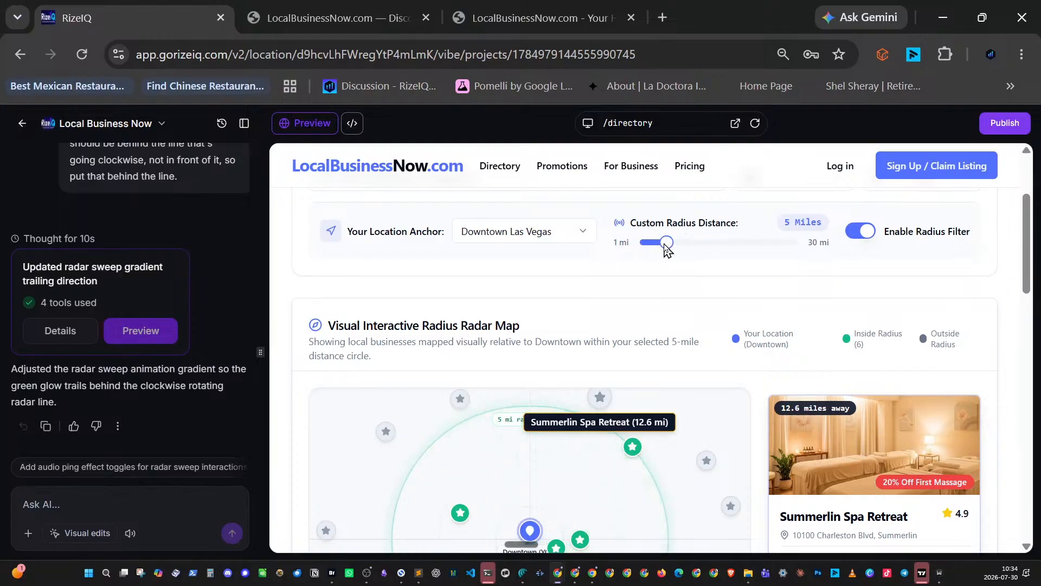
- Widen the custom radius distance to 11 miles and check the markers on the radar map
mouse_move(666, 245)
left_mouse_down()
mouse_move(680, 248)
mouse_move(670, 248)
left_mouse_up()
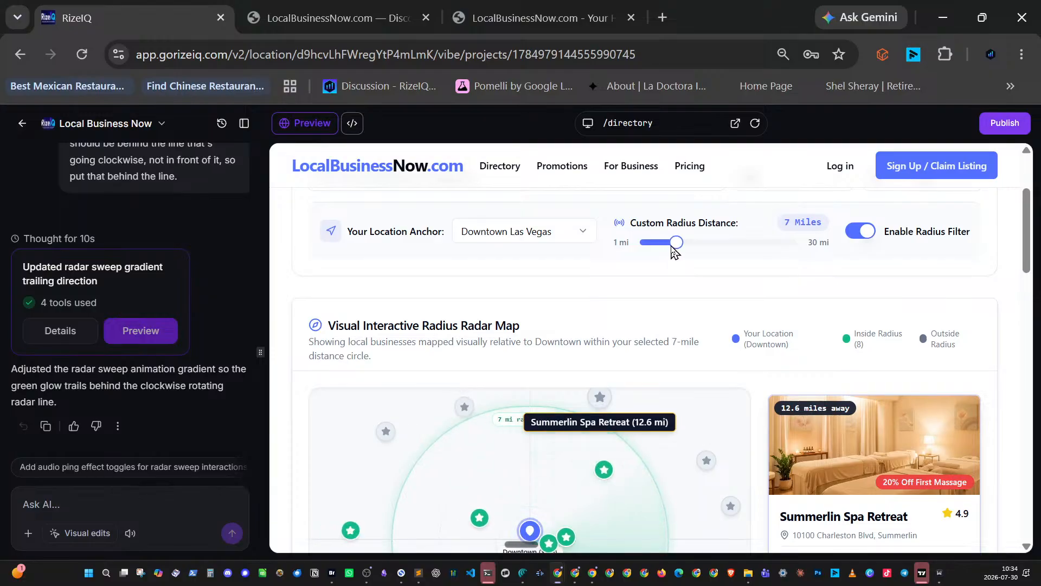
left_click_drag(685, 250, 698, 252)
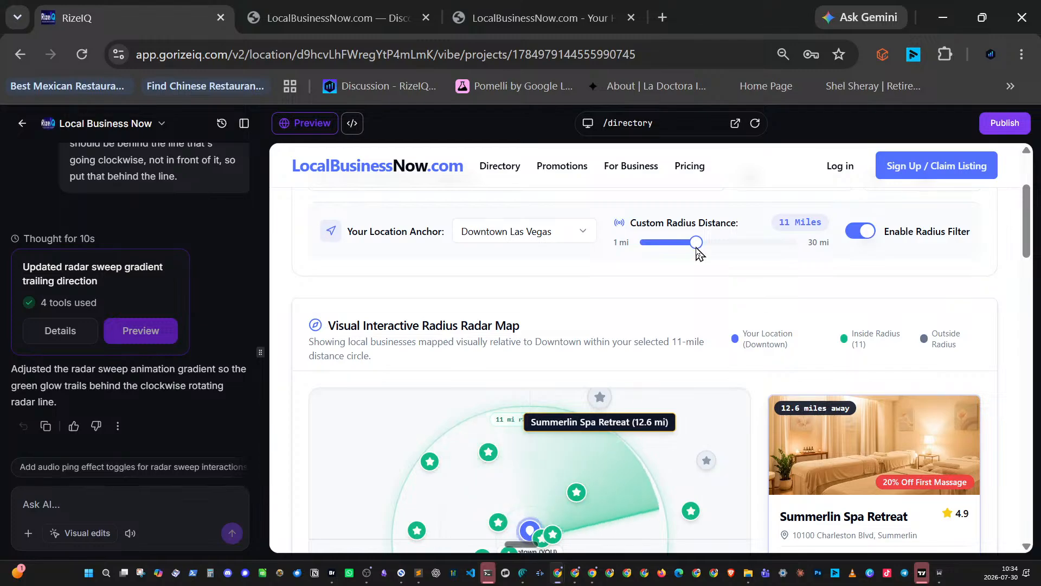
scroll(698, 253, "down", 3)
scroll(771, 266, "up", 3)
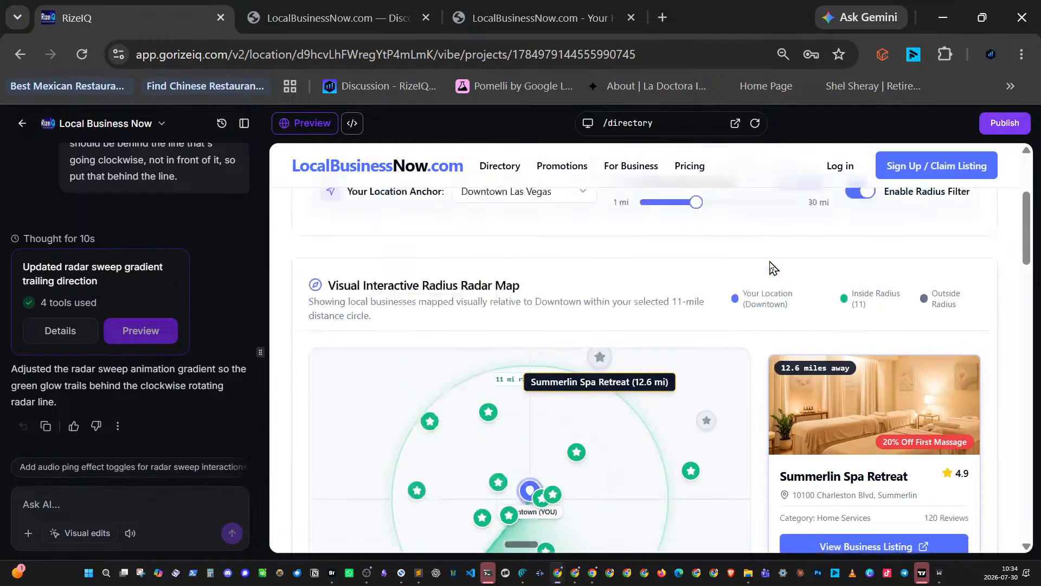
- Switch the radius filter off and on at 11 miles to compare the inside-radius count in the map legend
left_click(857, 234)
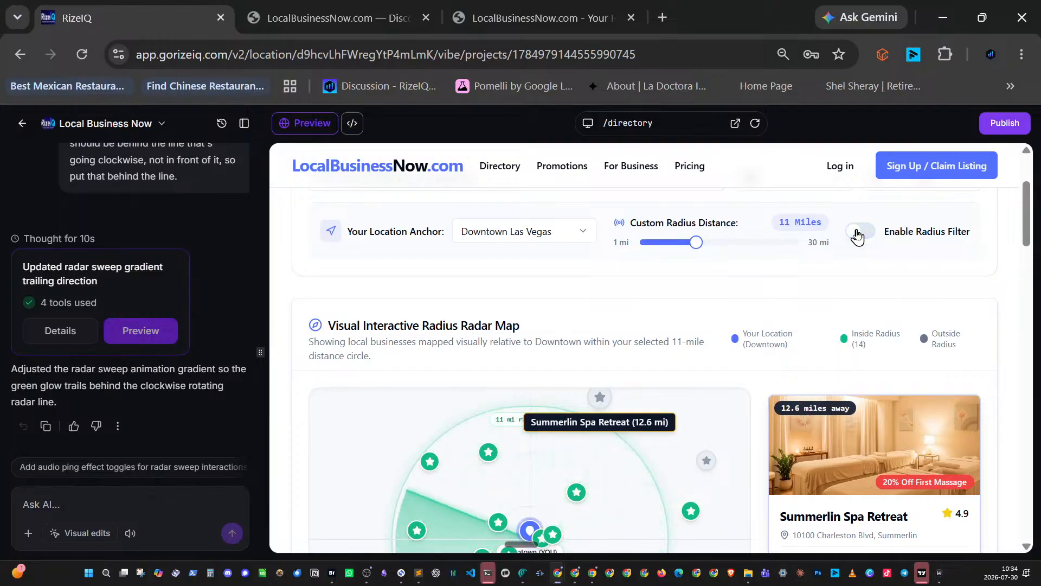
left_click(857, 234)
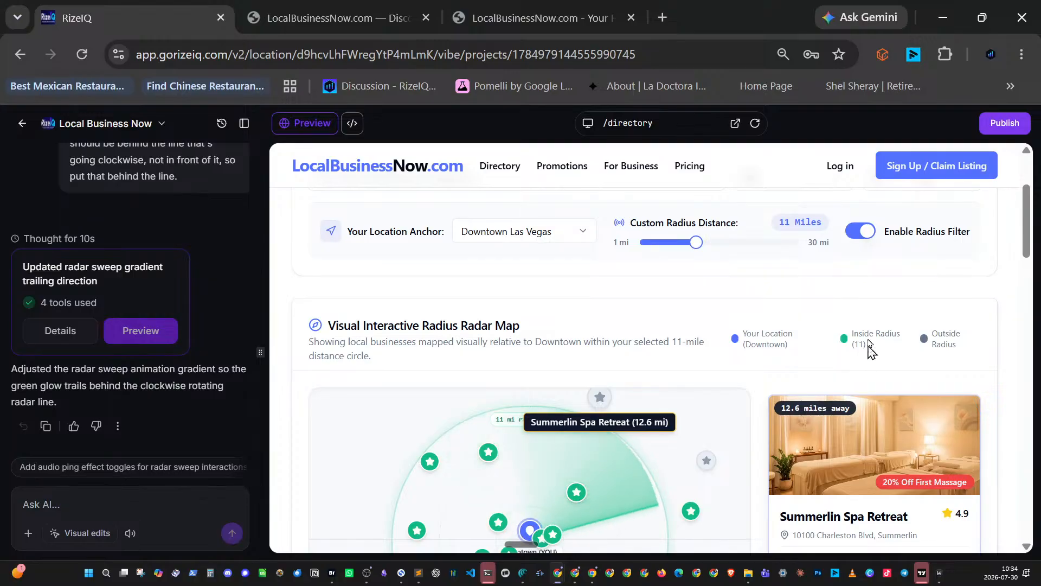
left_click(855, 235)
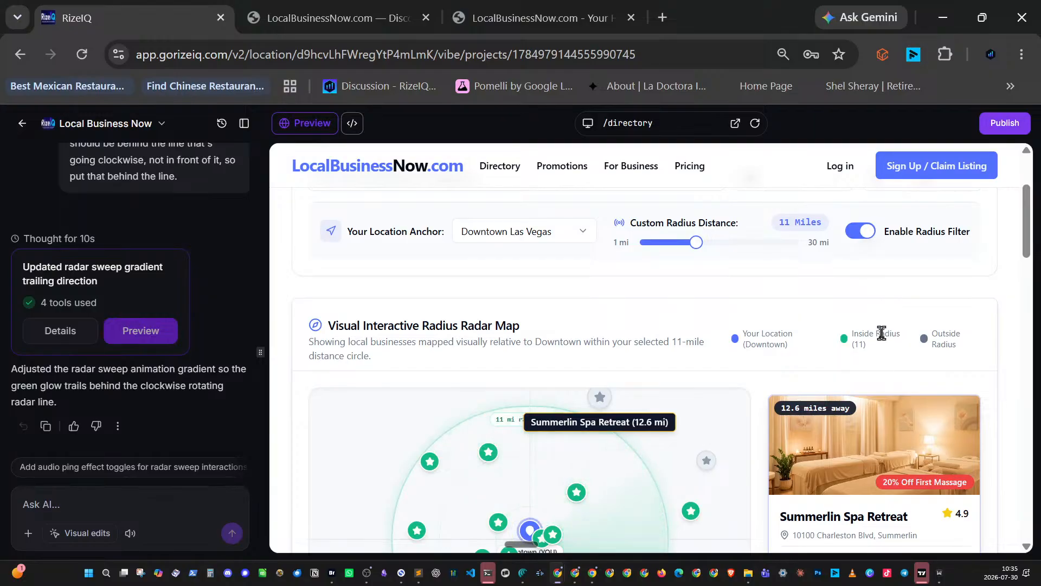
right_click(876, 307)
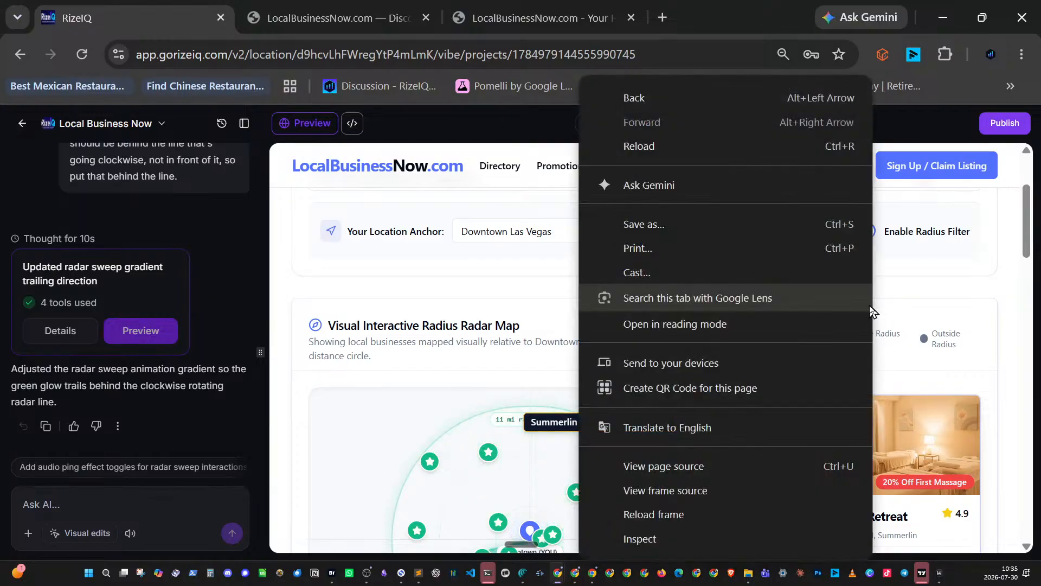
left_click(912, 260)
left_click(859, 235)
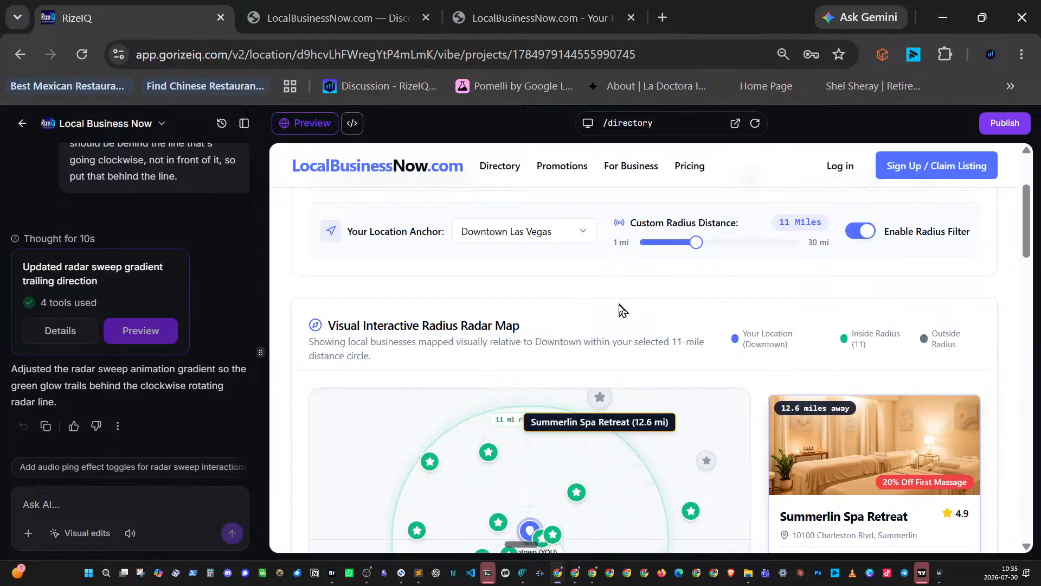
- Change the location anchor to The Strip and check the repositioned markers on the radar map
left_click(540, 243)
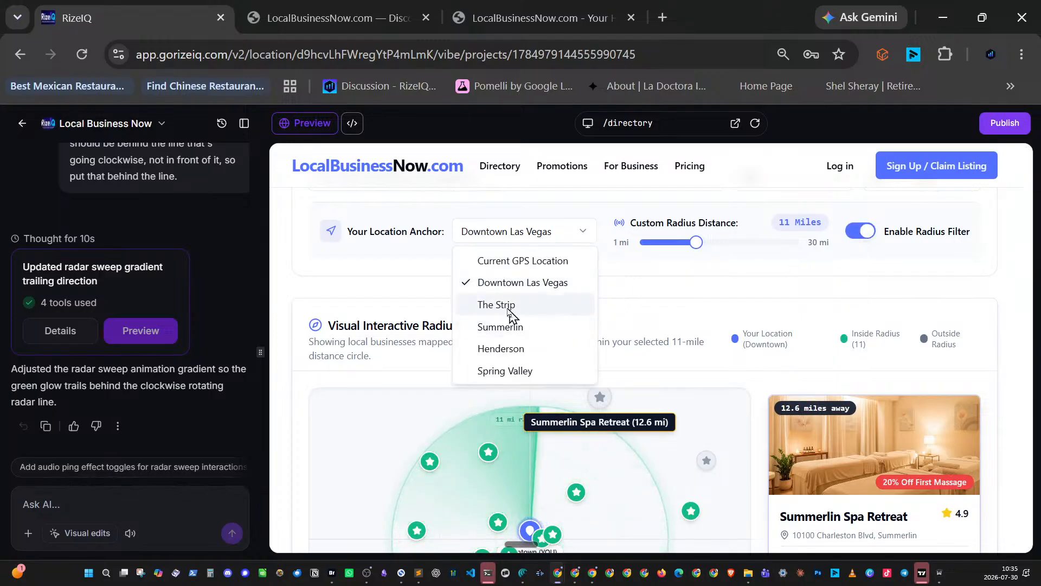
left_click(542, 304)
scroll(671, 342, "down", 3)
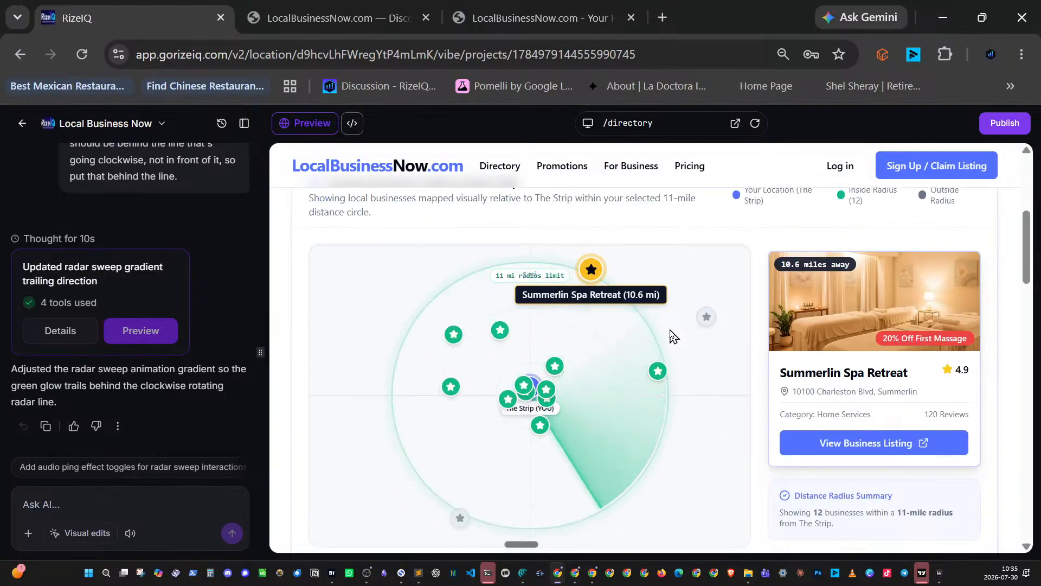
scroll(672, 336, "up", 3)
scroll(671, 336, "up", 3)
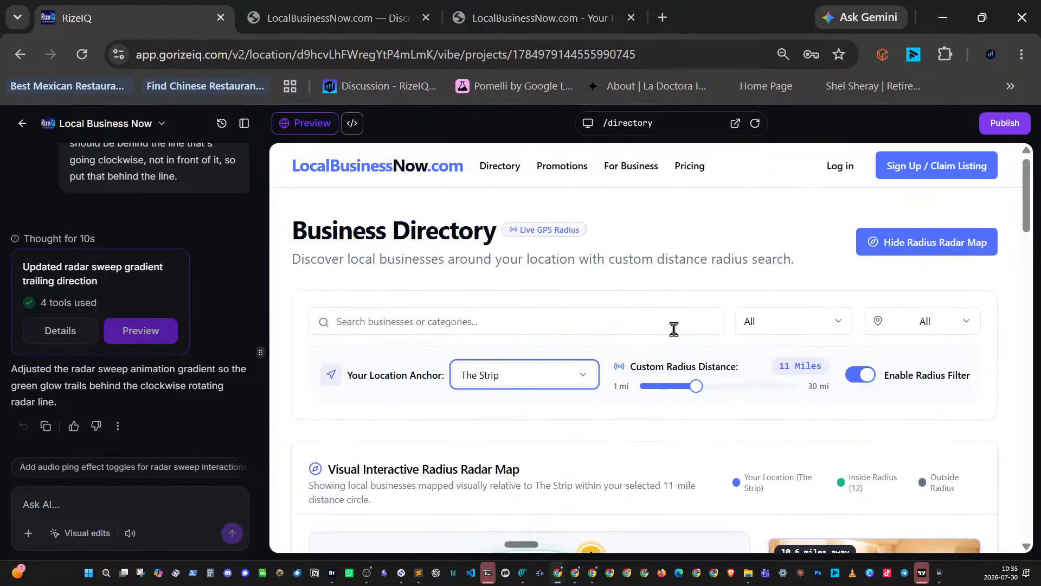
- Hide the radius radar map and look through the directory's listing cards down to the footer
left_click(915, 249)
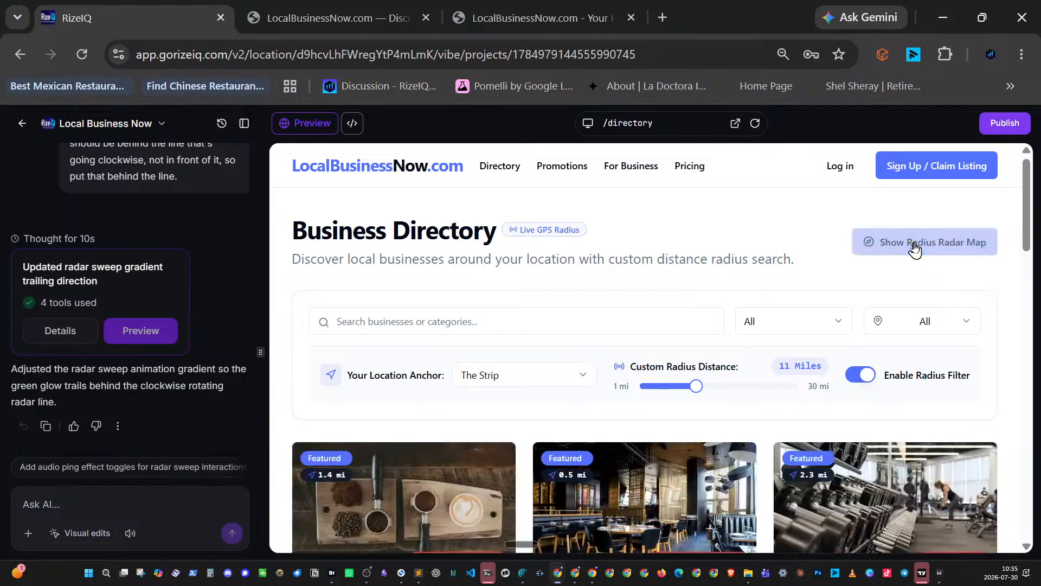
scroll(695, 347, "down", 5)
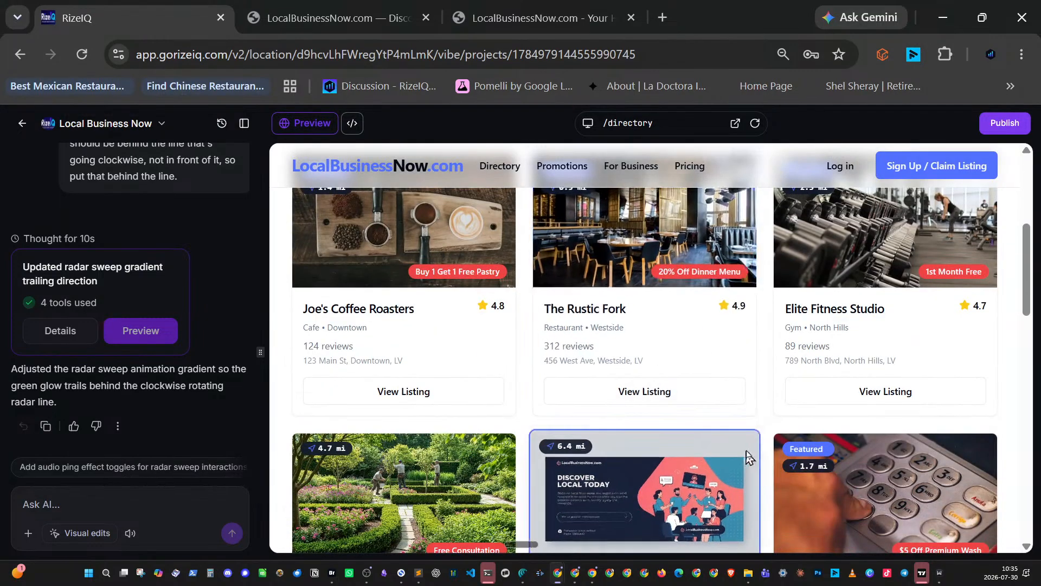
scroll(675, 437, "down", 5)
scroll(675, 435, "down", 10)
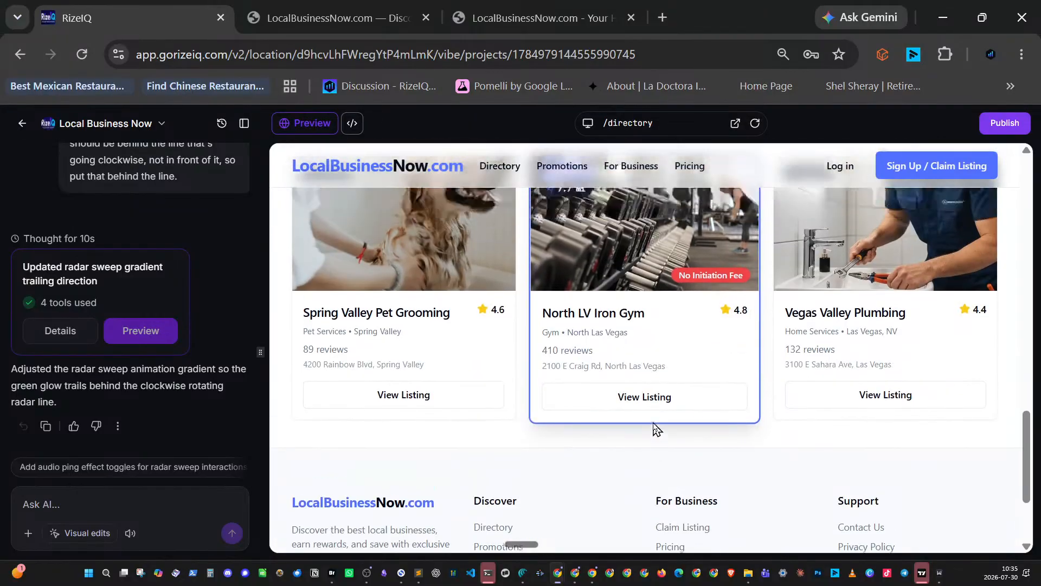
scroll(656, 430, "up", 10)
scroll(667, 428, "up", 10)
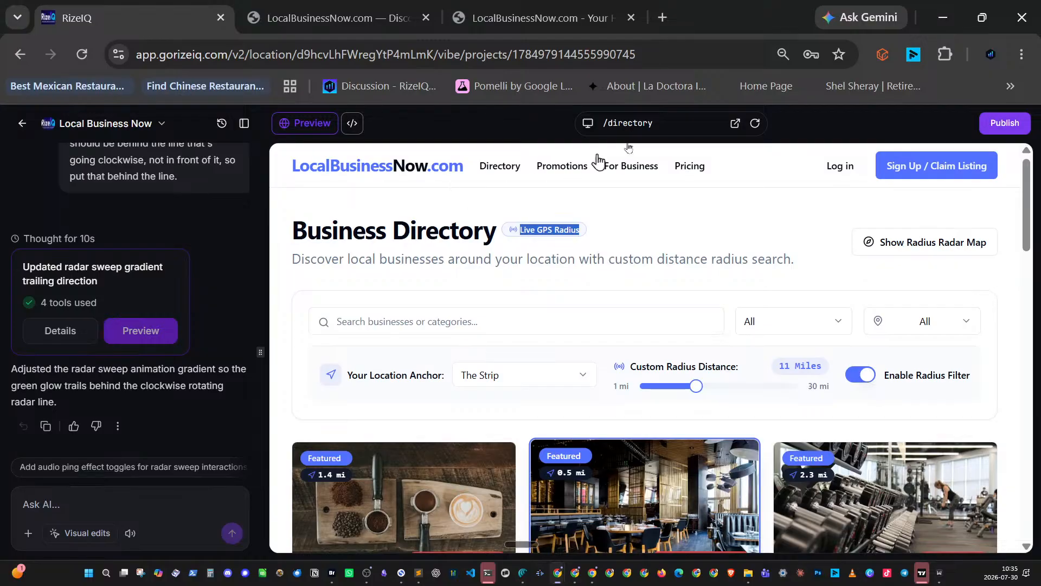
- Open the directory preview in its own browser tab and show Chrome's developer tools with the device emulation view
left_click(735, 125)
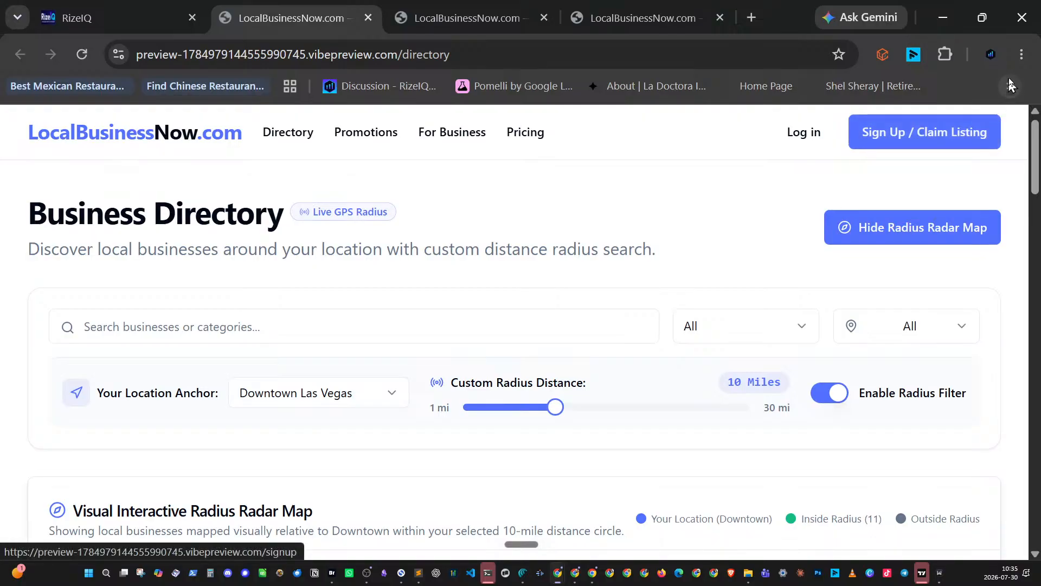
left_click(1022, 54)
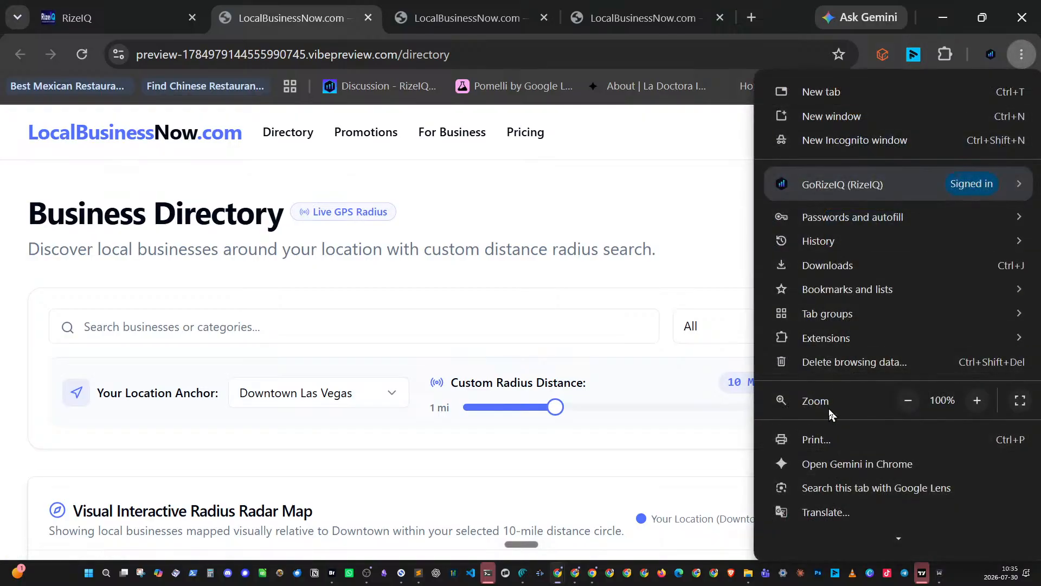
scroll(841, 418, "down", 4)
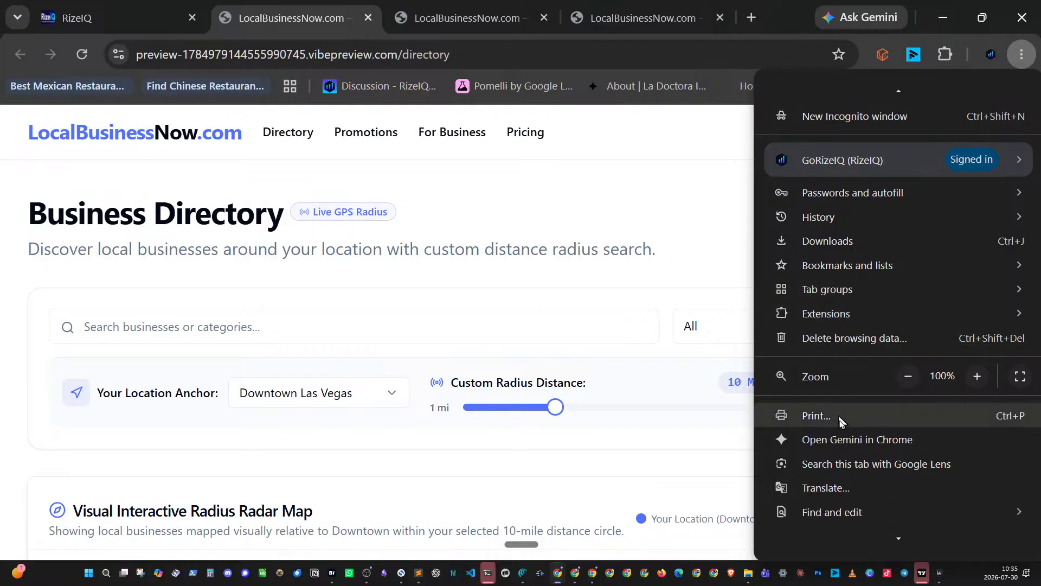
mouse_move(813, 462)
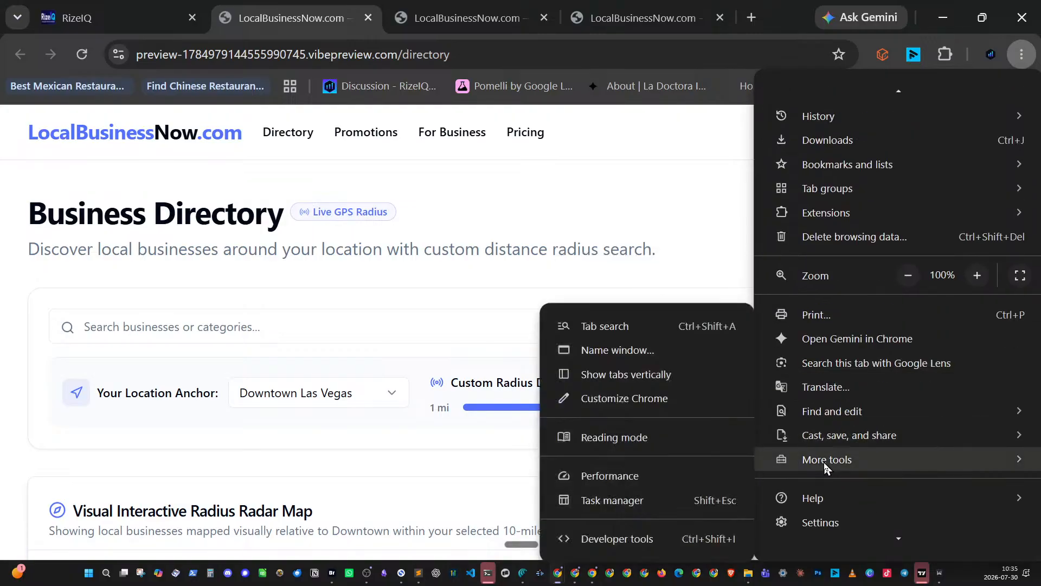
left_click(607, 542)
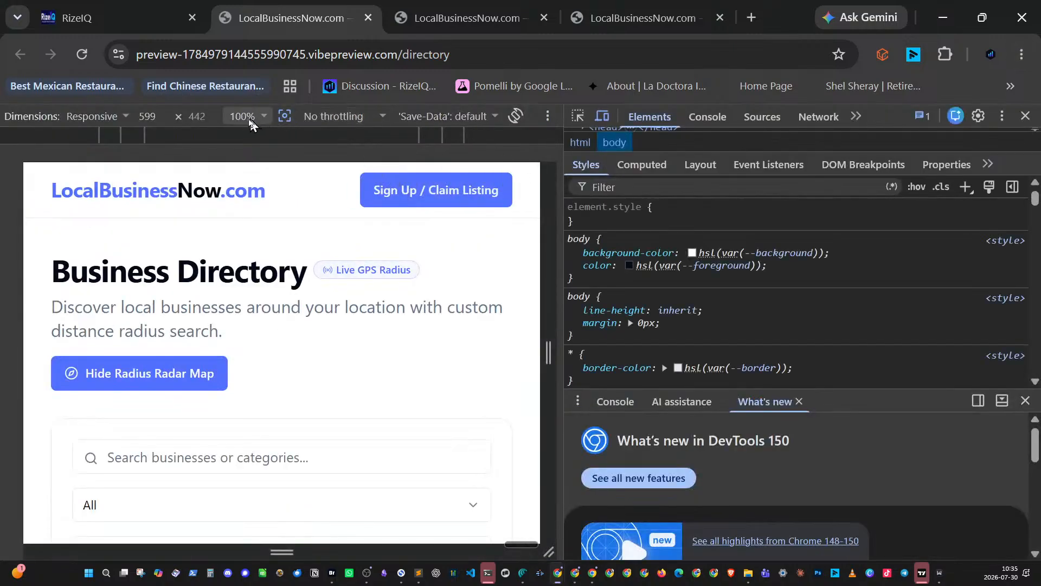
- Emulate an iPhone 12 Pro and check how the directory's radar map and listing cards look on mobile
left_click(118, 117)
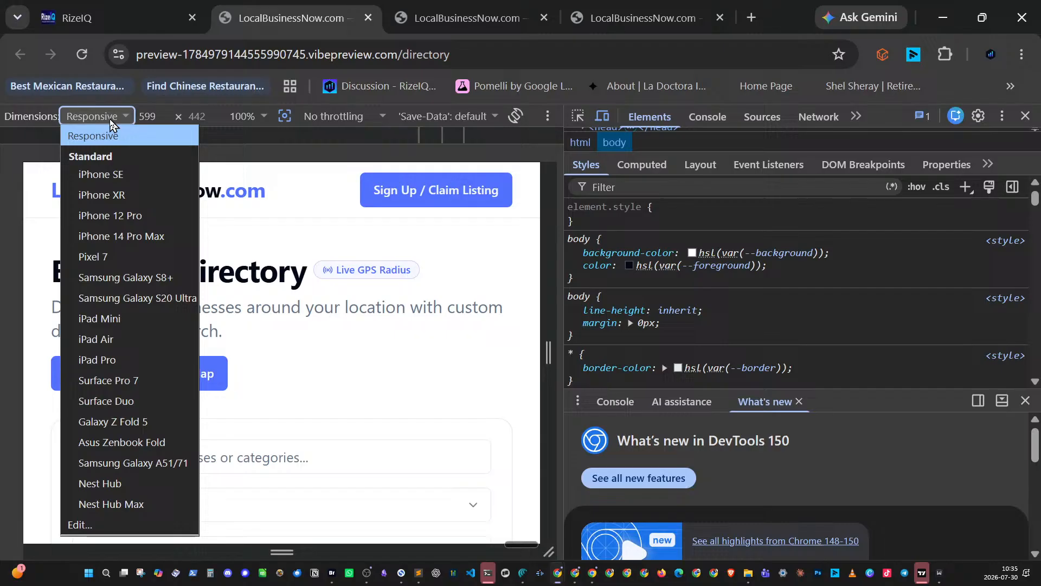
left_click(111, 217)
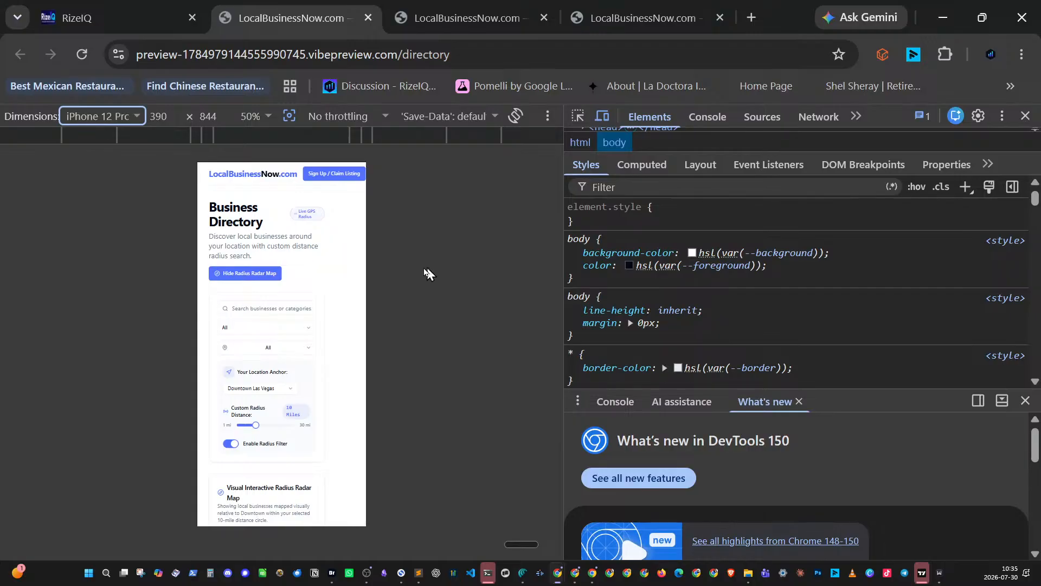
scroll(323, 302, "down", 10)
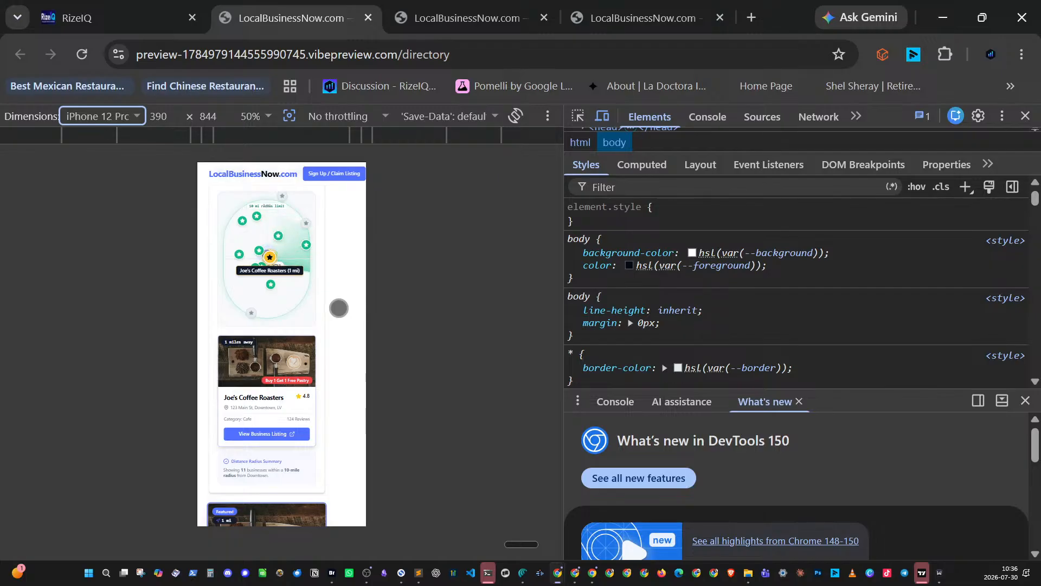
scroll(340, 308, "down", 10)
scroll(339, 308, "down", 2)
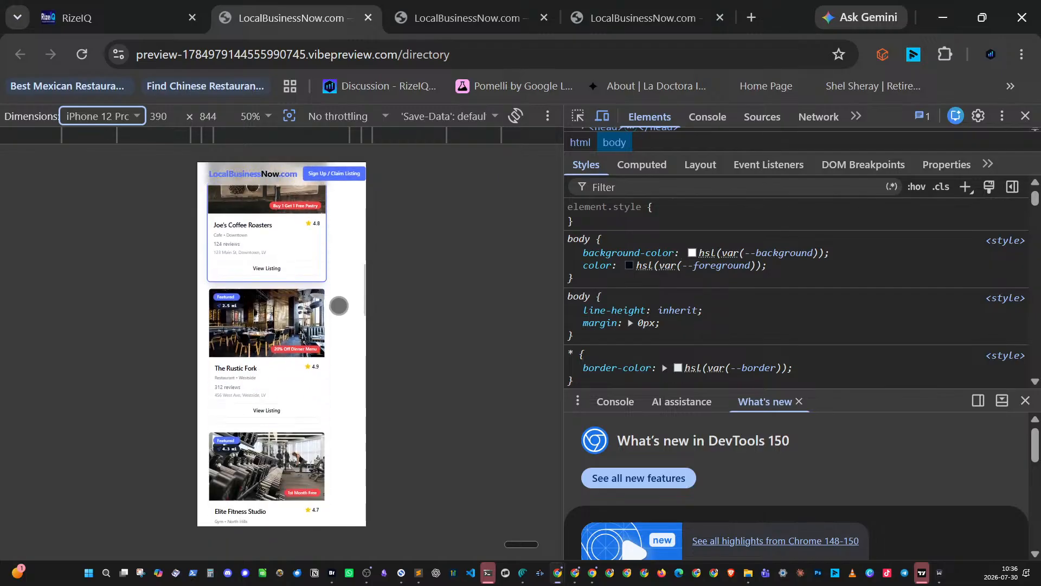
- Switch the emulated device to iPhone 14 Pro Max and check the directory from the radius controls down to the footer
left_click(102, 116)
left_click(146, 238)
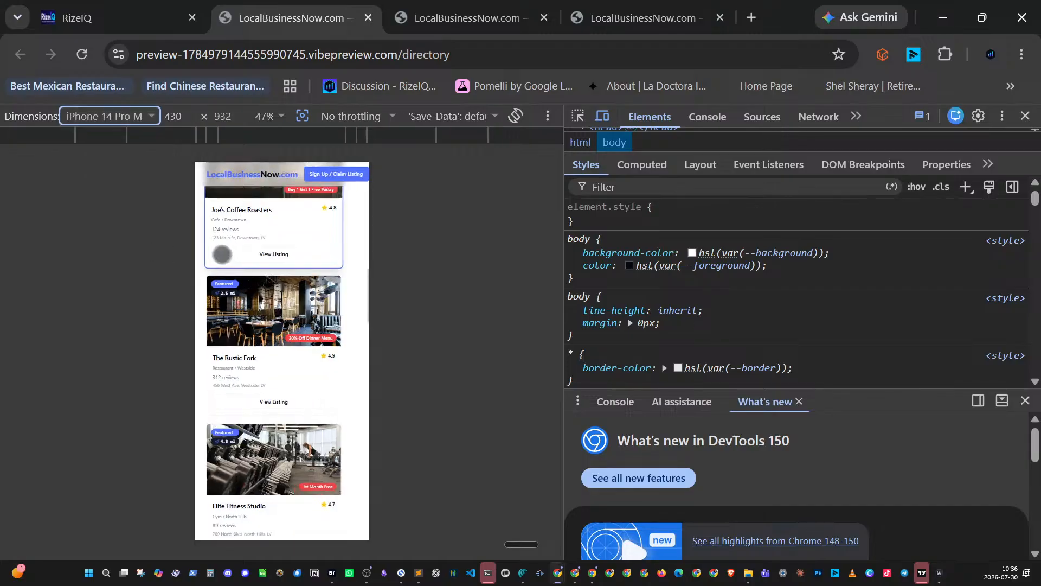
scroll(343, 293, "up", 5)
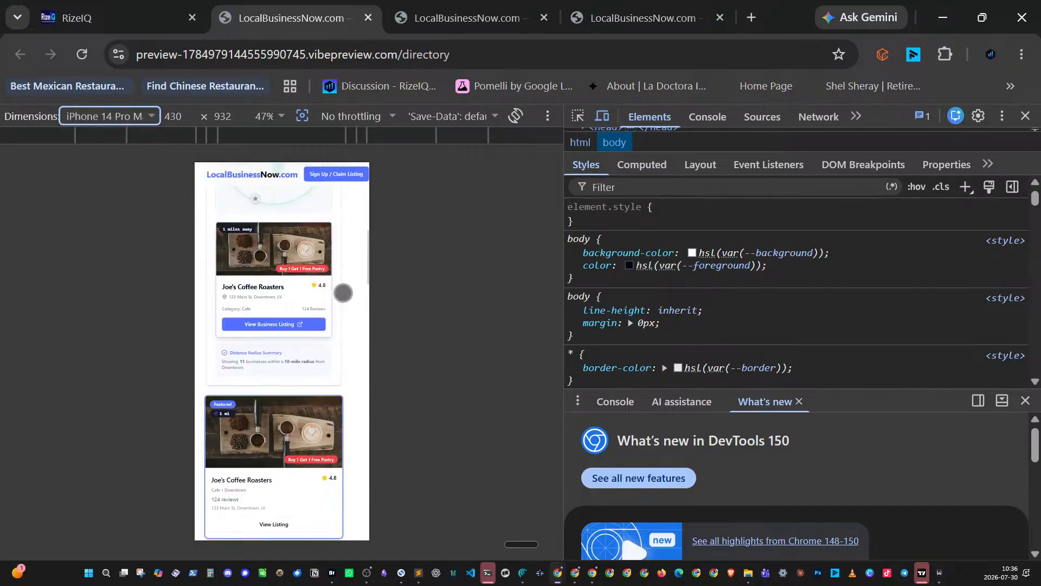
scroll(343, 293, "up", 2)
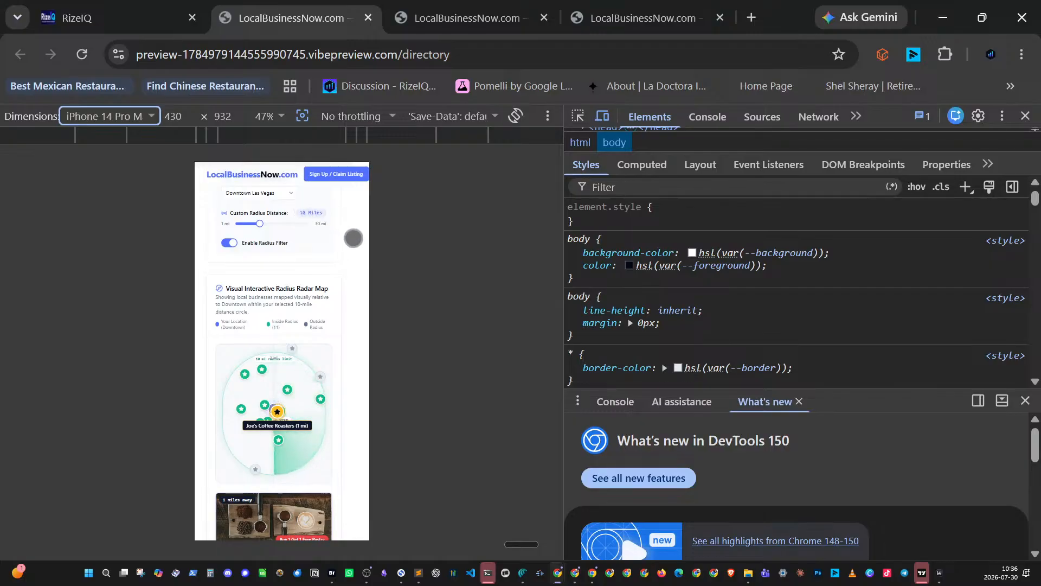
scroll(354, 237, "down", 2)
scroll(354, 236, "down", 5)
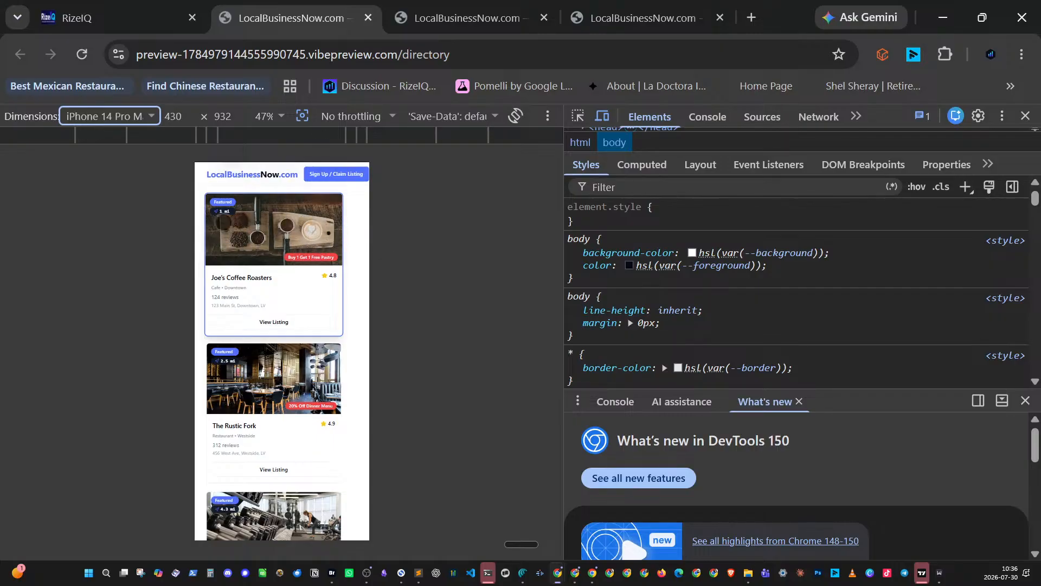
scroll(325, 247, "down", 5)
scroll(324, 245, "down", 15)
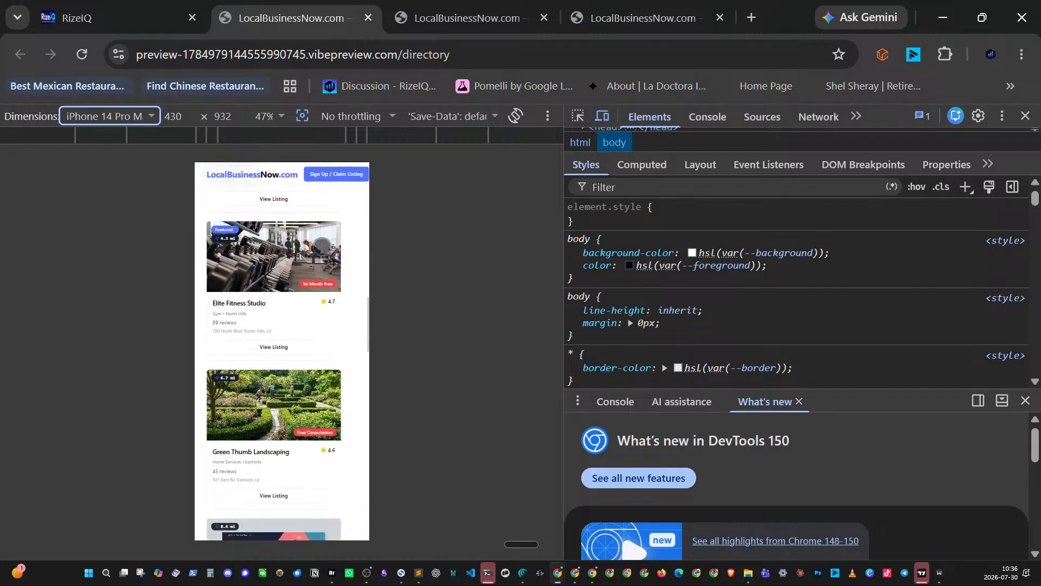
scroll(324, 245, "down", 20)
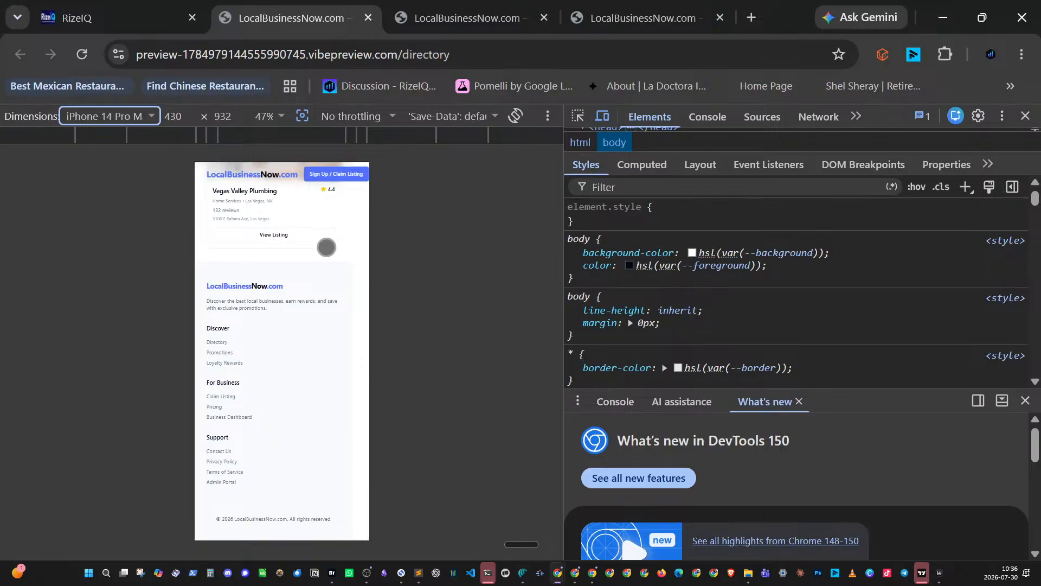
scroll(325, 246, "up", 10)
scroll(326, 247, "down", 10)
- Review the Promotions page's offer cards in the iPhone 14 Pro Max view and close the developer tools
left_click(219, 352)
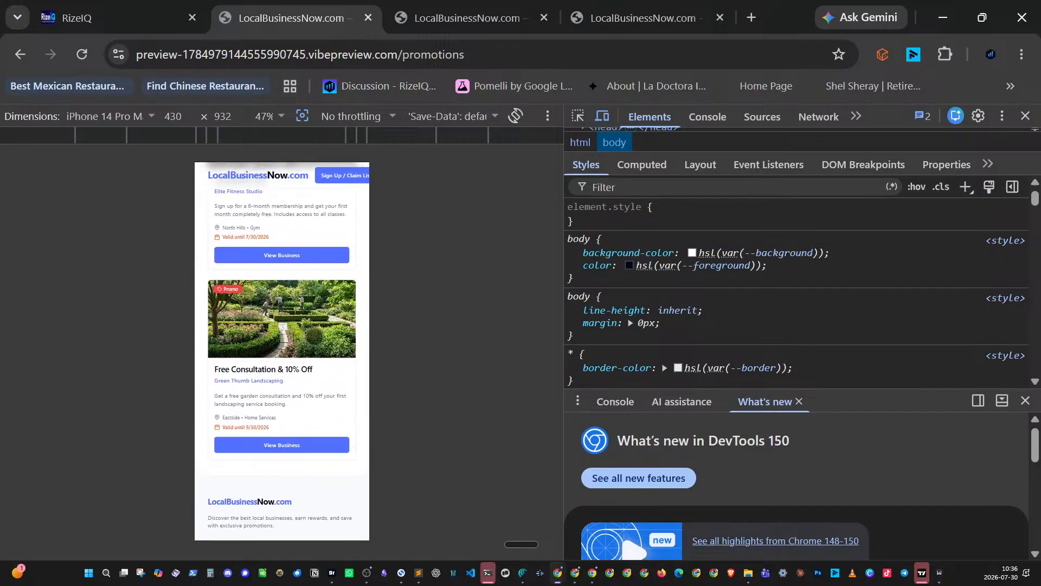
scroll(312, 331, "up", 8)
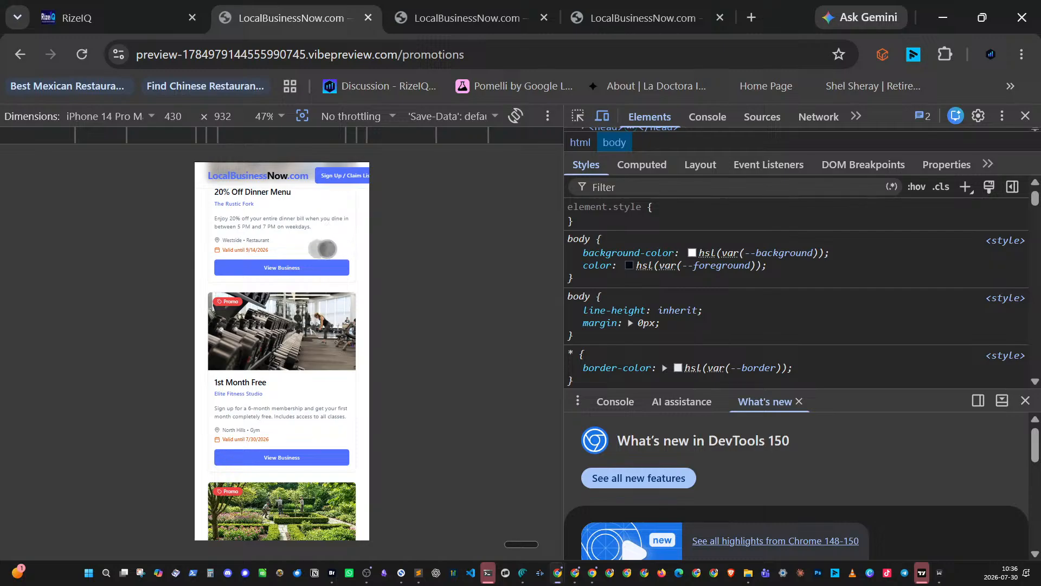
scroll(260, 239, "up", 5)
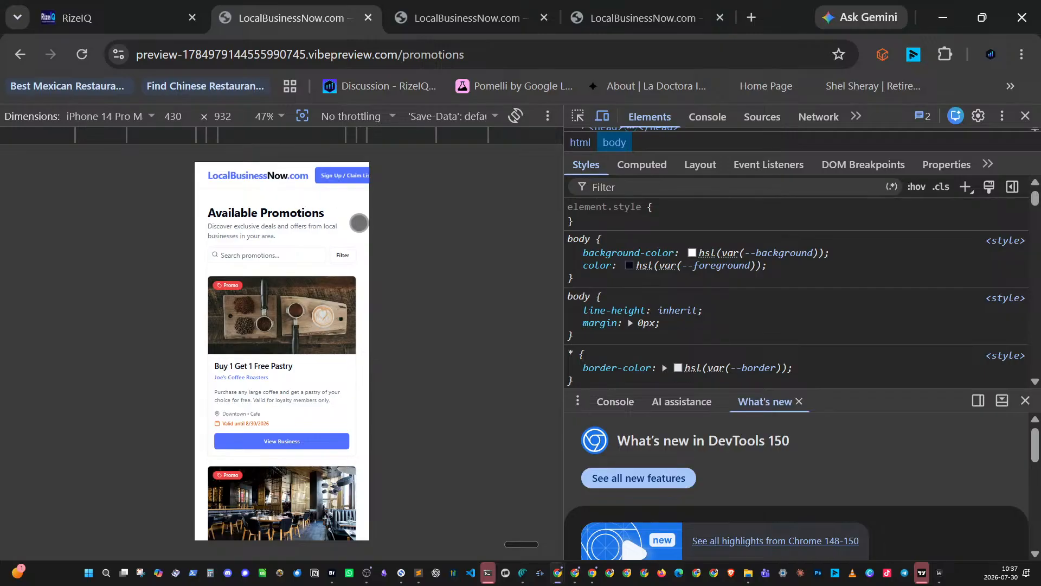
left_click(1028, 116)
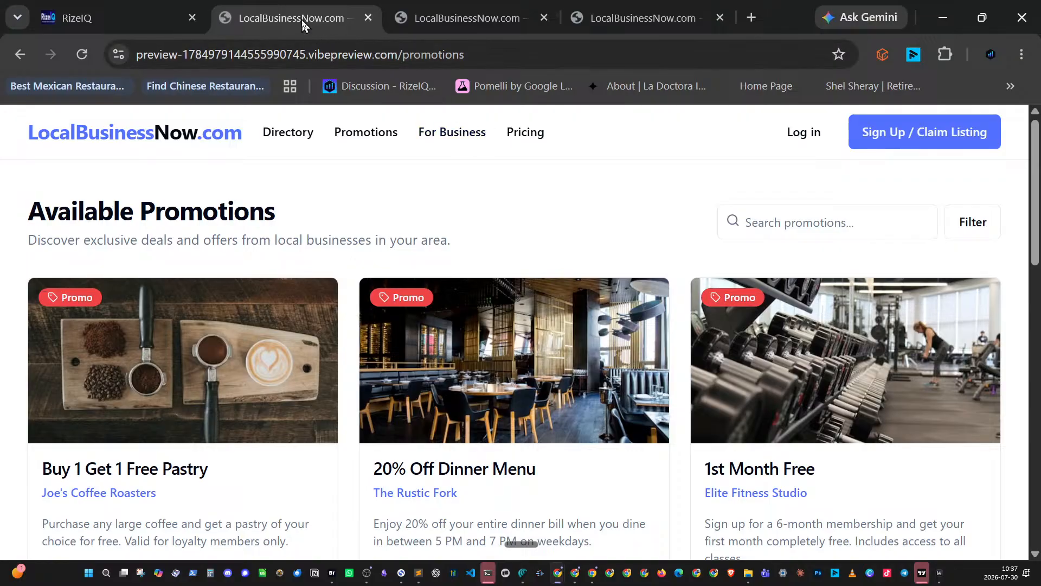
- Switch to the live localbusinessnow.com page, bring up its welcome banner and highlight its web address
left_click(472, 19)
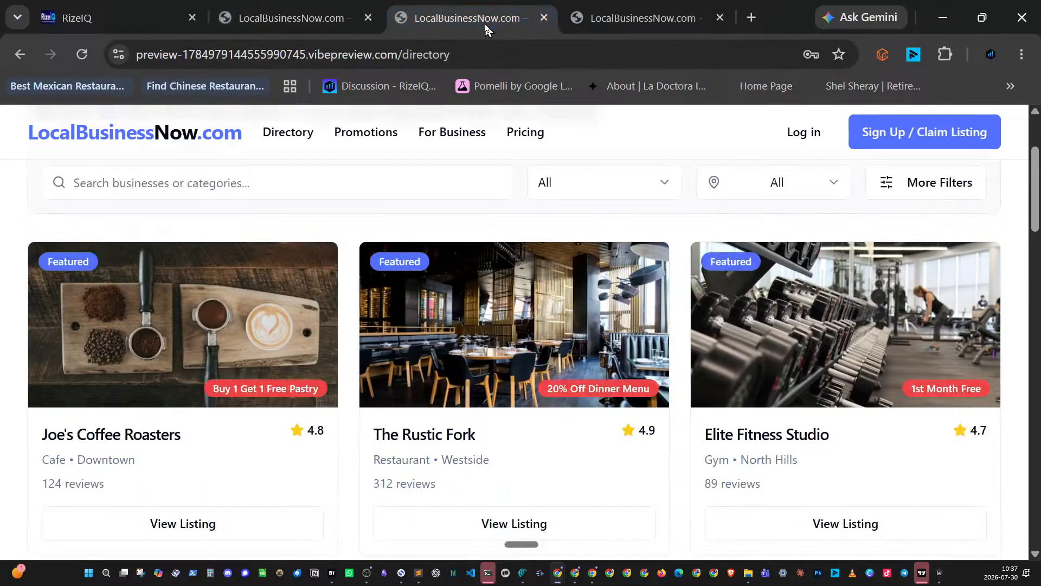
left_click(623, 19)
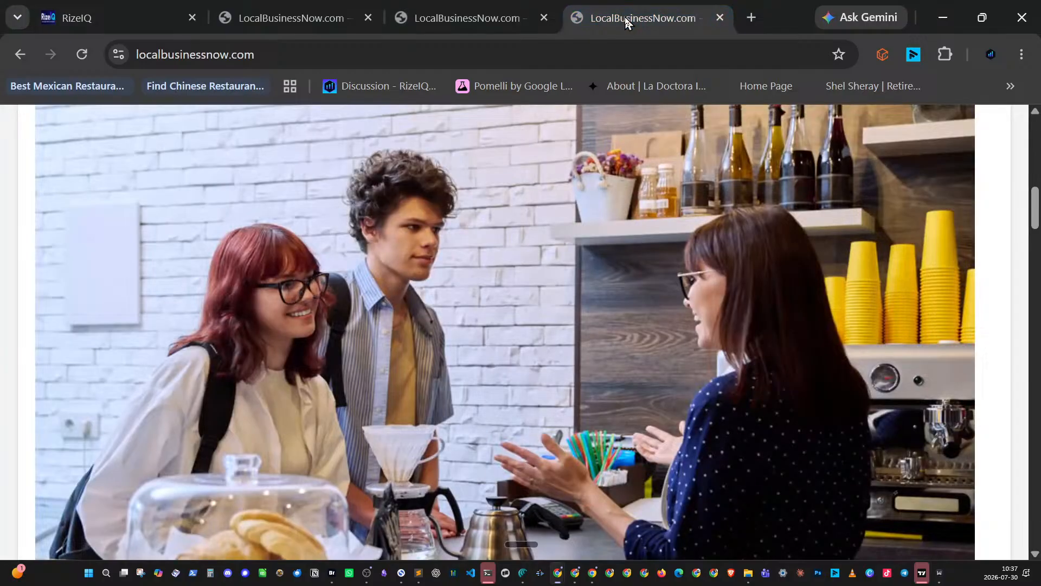
scroll(457, 235, "up", 5)
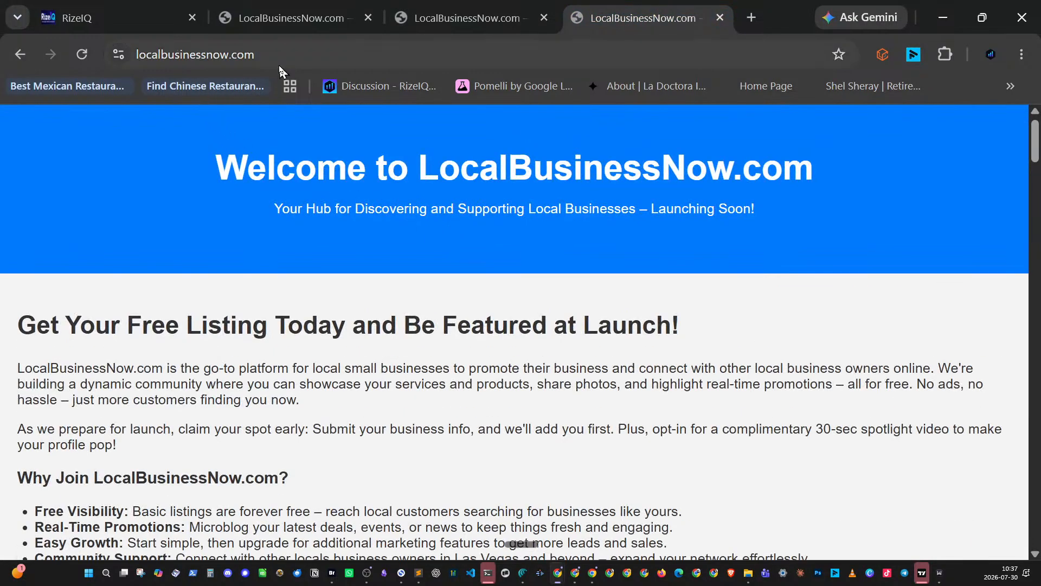
left_click(261, 54)
left_click_drag(262, 55, 133, 56)
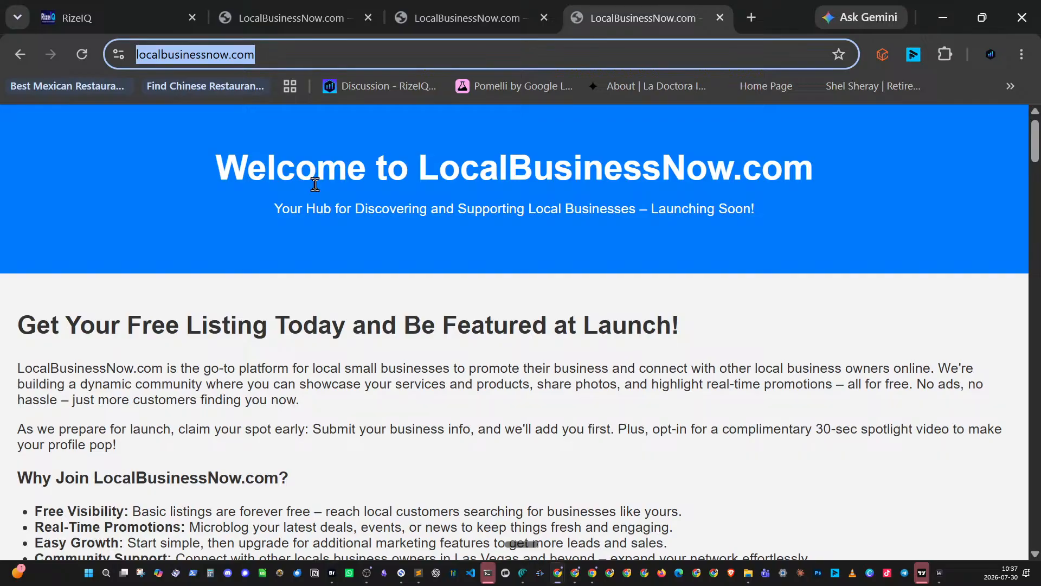
- Look through the live page's sample business listings and the fields of the Claim Your Free Listing Now form
scroll(441, 428, "down", 20)
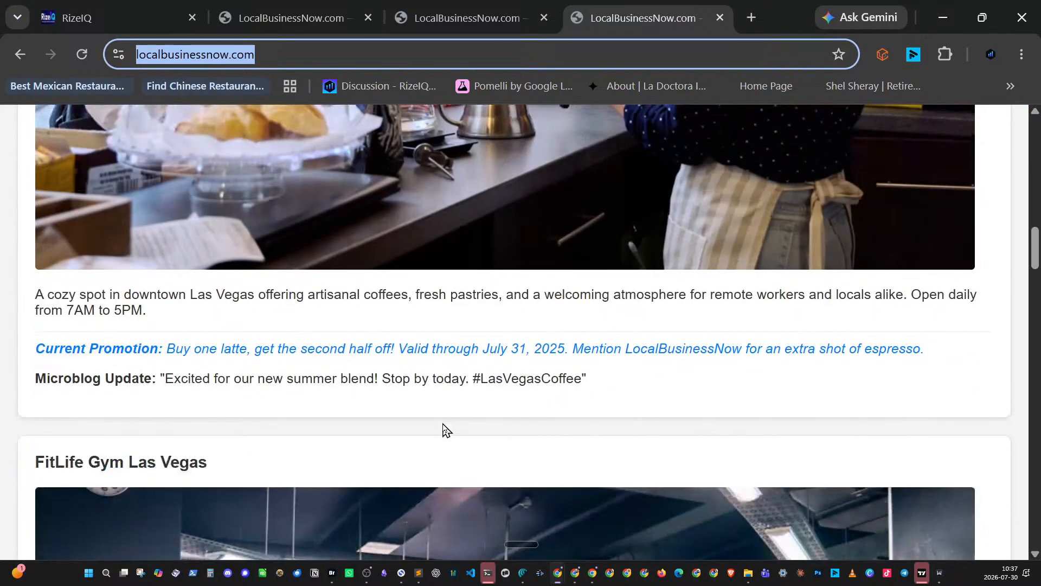
scroll(444, 424, "down", 20)
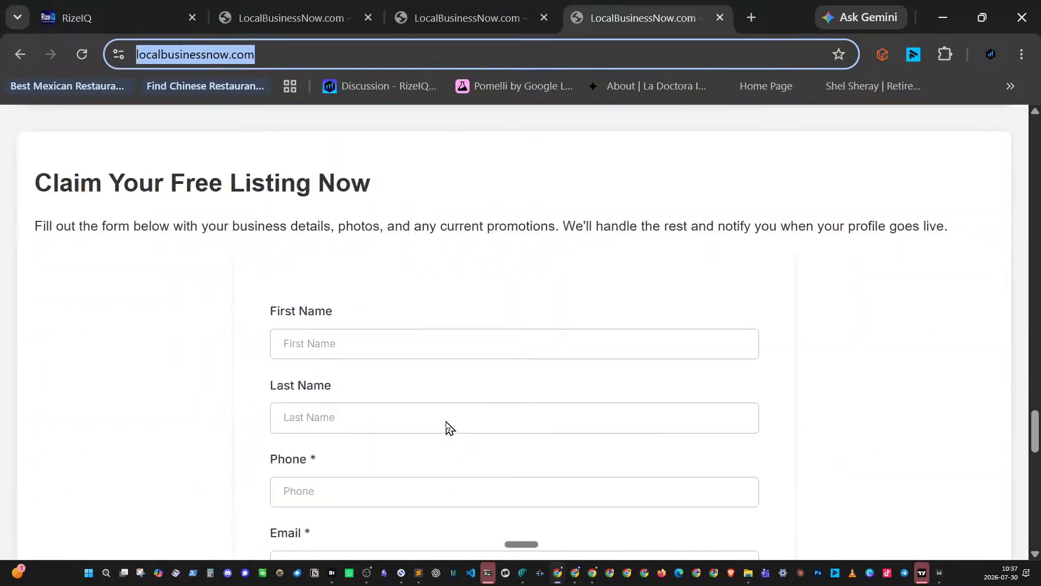
scroll(464, 426, "down", 6)
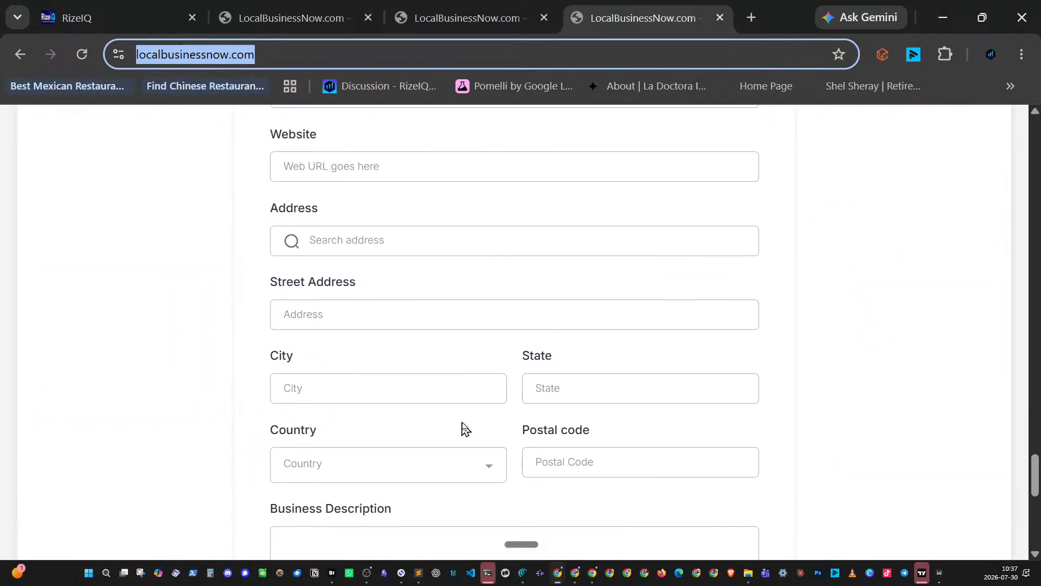
scroll(465, 425, "down", 4)
scroll(472, 418, "up", 15)
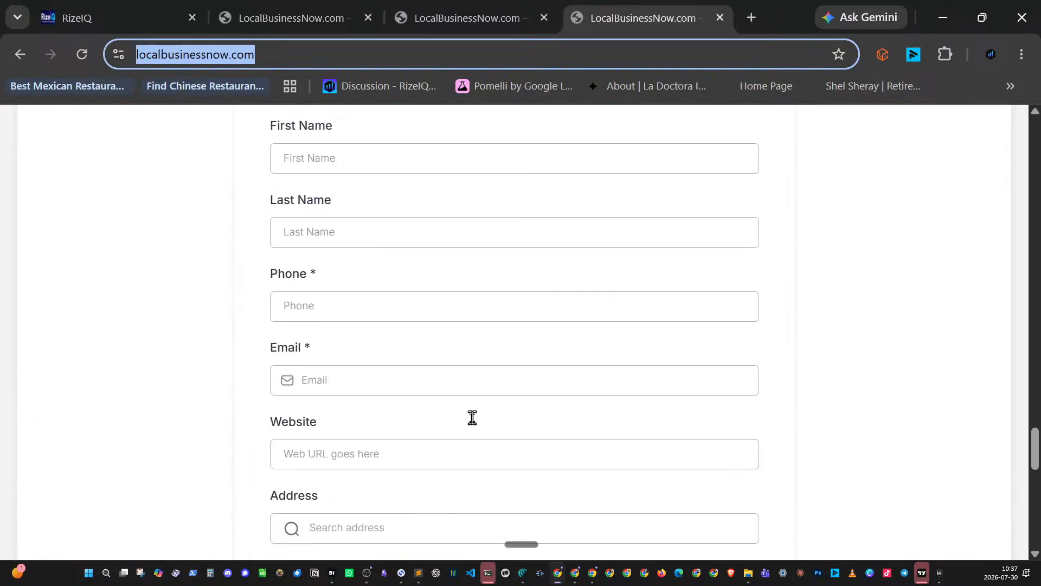
scroll(471, 418, "down", 2)
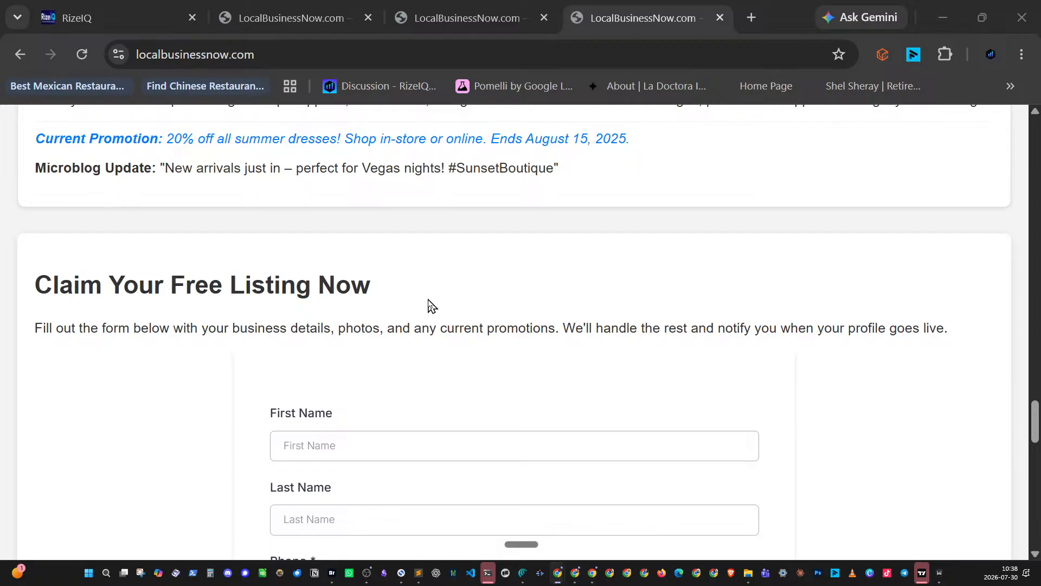
- Move the window with the BSSI virtual office site off this screen and detach the RizeIQ project tab from the LocalBusinessNow window
key("alt+Tab")
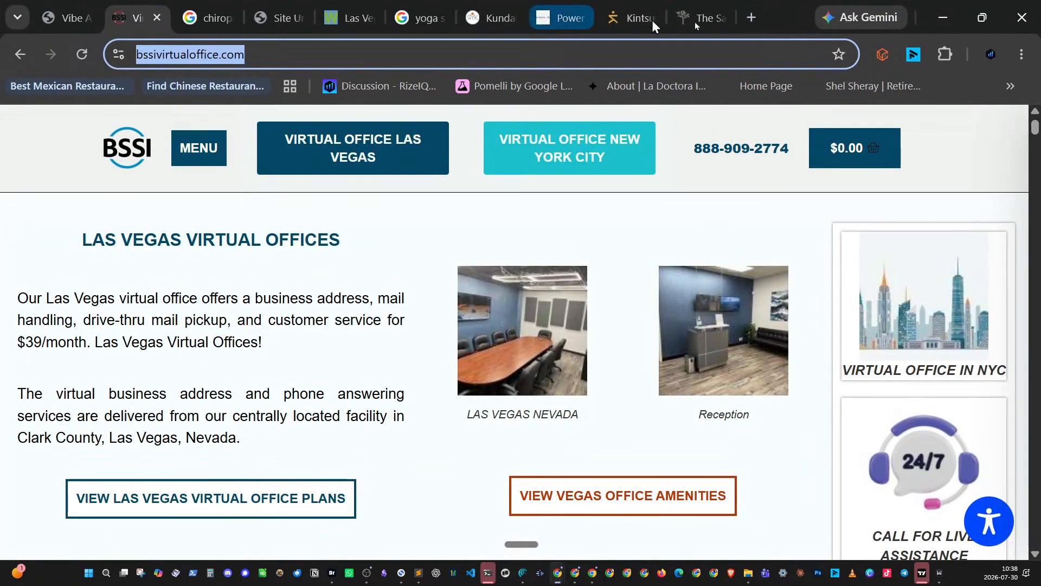
double_click(779, 11)
left_click_drag(347, 213, 0, 238)
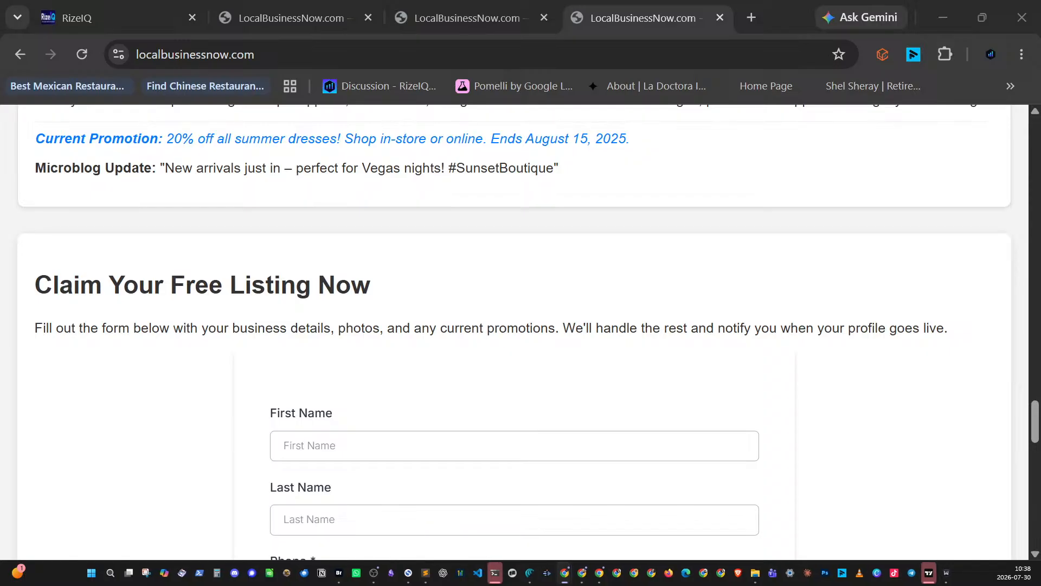
left_click(109, 15)
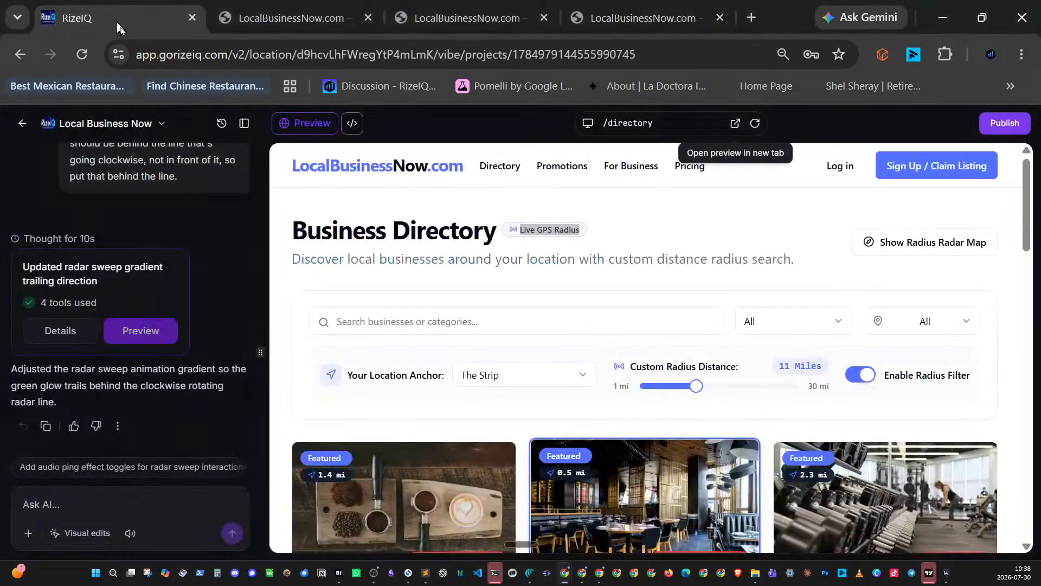
left_click_drag(121, 18, 0, 17)
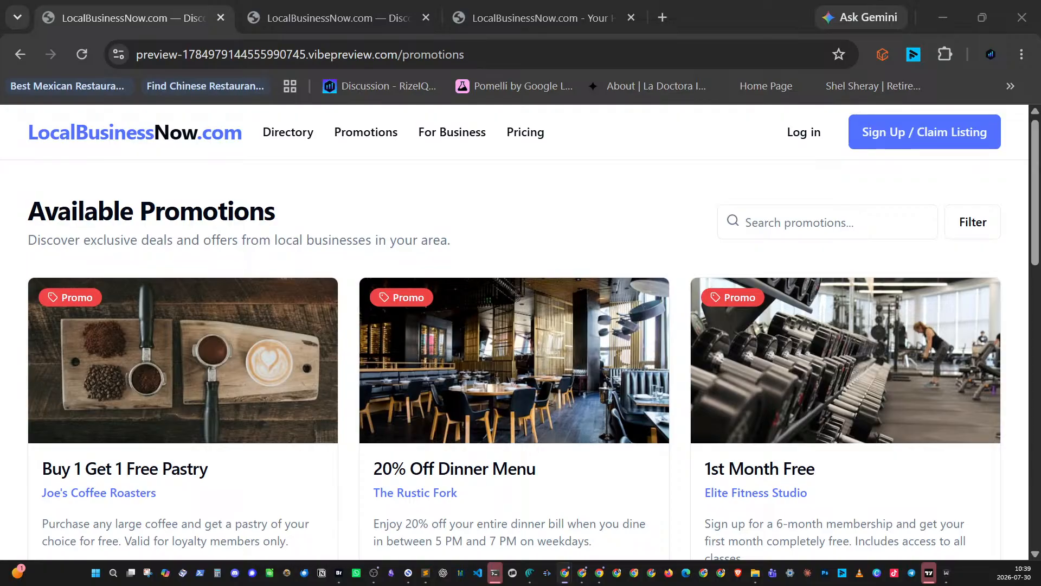
- Bring the Sales Miracles CRM ROI calculator window onto this screen maximized and examine its auto-fill templates and monthly expense fields
left_click_drag(0, 234, 242, 229)
double_click(458, 228)
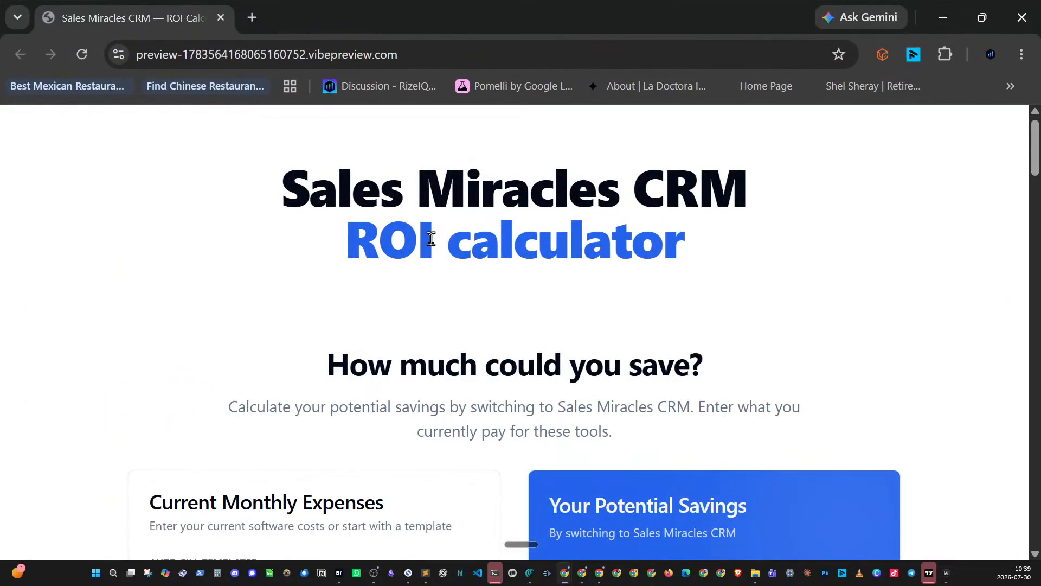
scroll(437, 242, "down", 5)
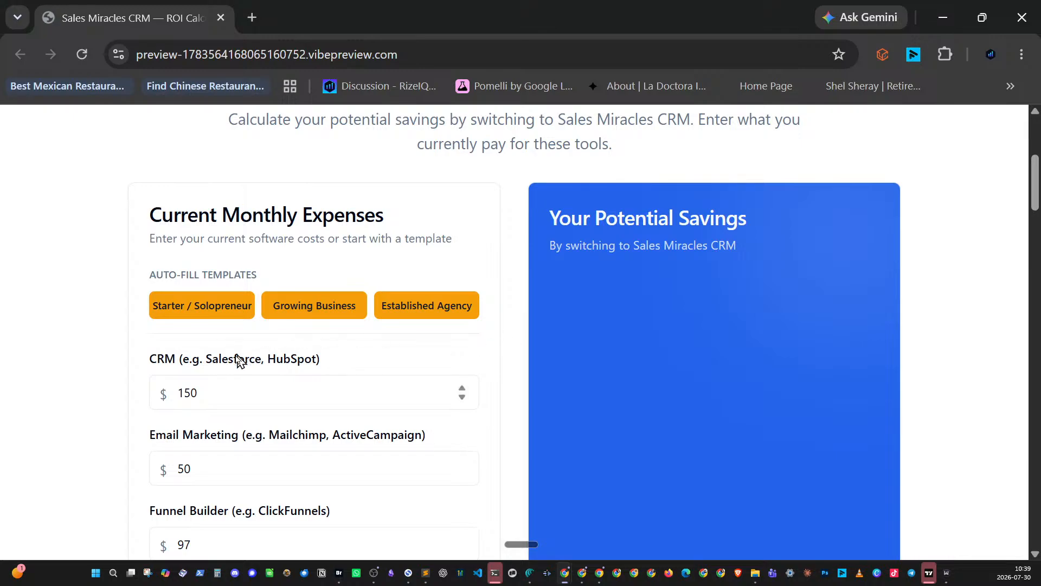
scroll(318, 395, "down", 3)
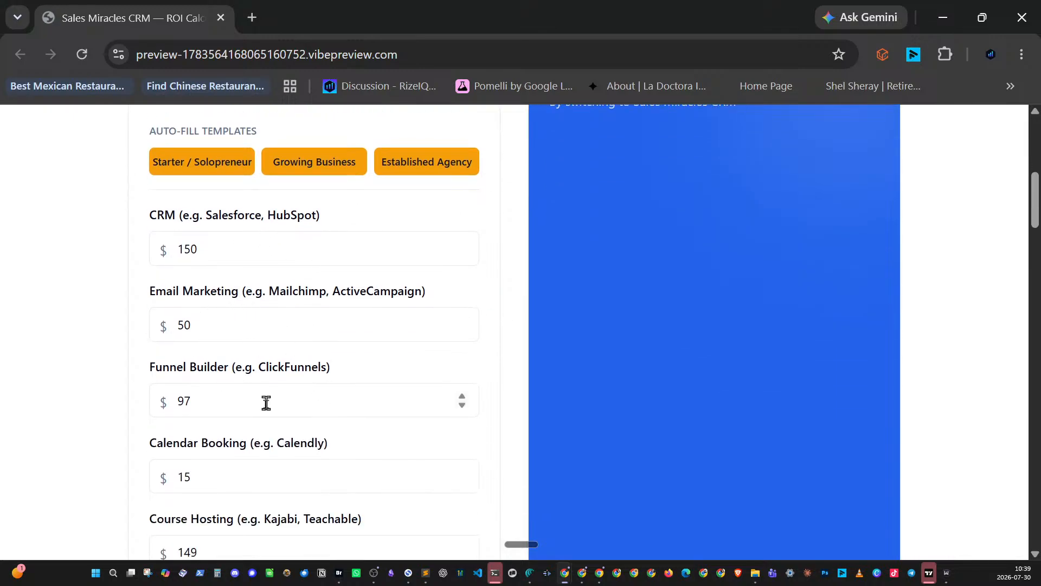
- Look through the calculator's monthly expense fields down to Community Hosting and return to the auto-fill templates
scroll(290, 453, "down", 3)
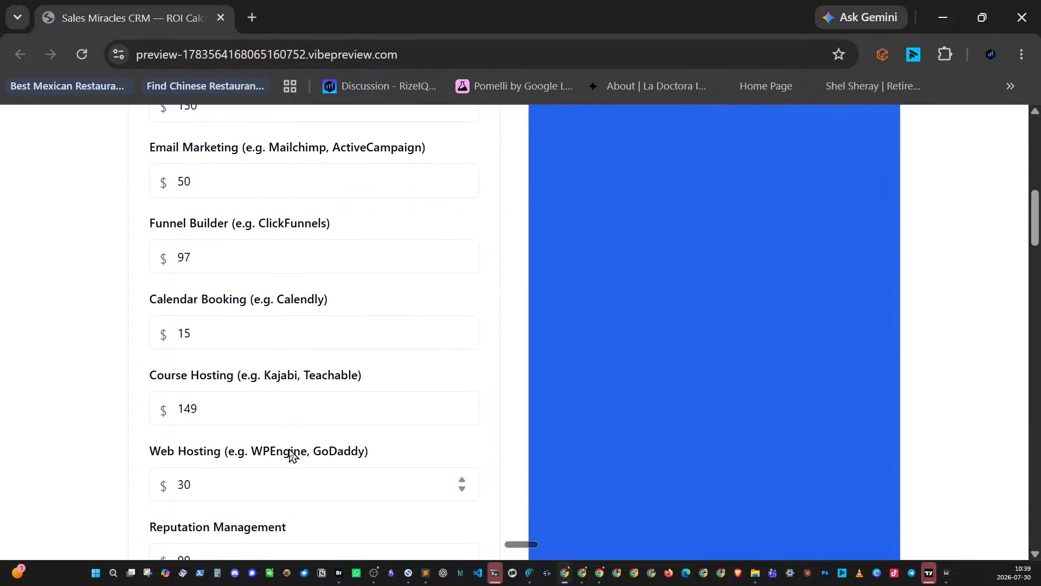
scroll(291, 455, "down", 3)
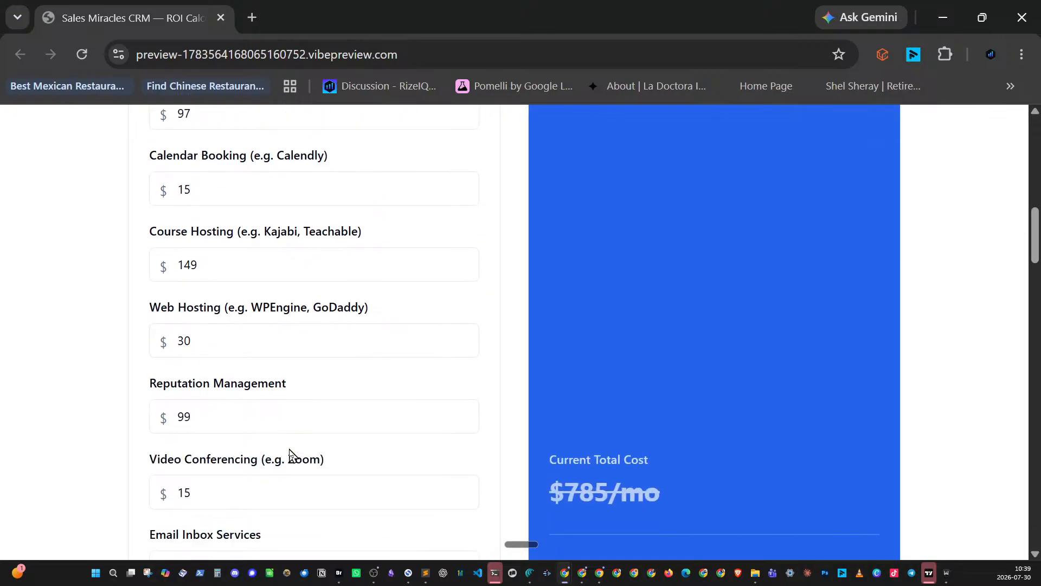
scroll(290, 454, "down", 3)
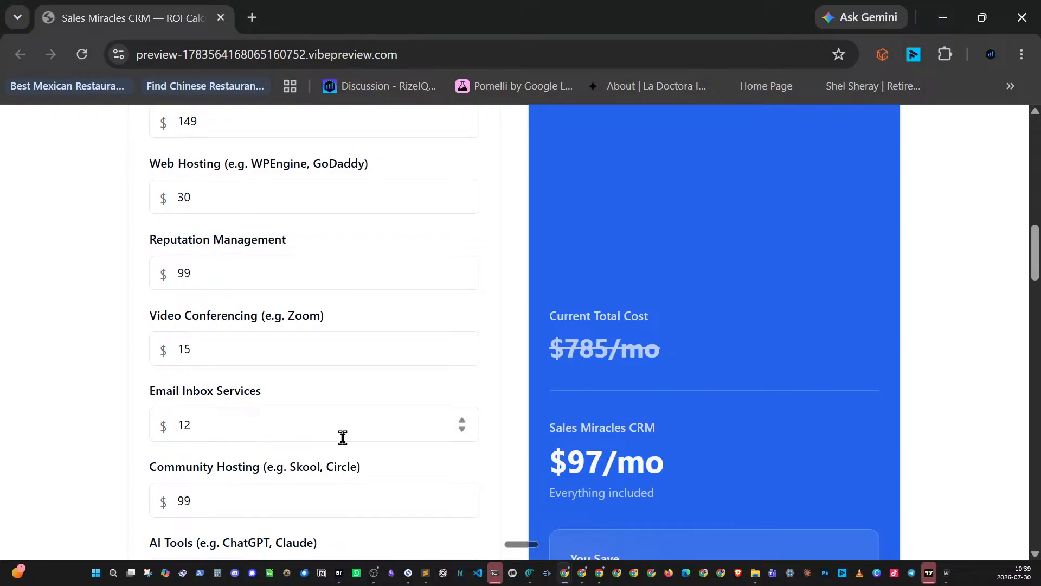
scroll(322, 419, "up", 1)
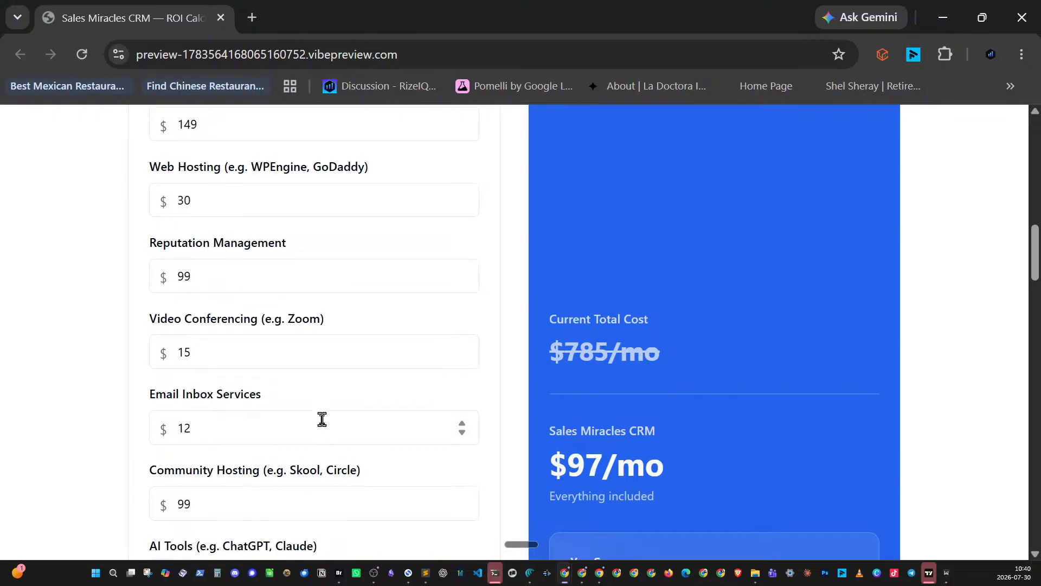
scroll(323, 418, "up", 10)
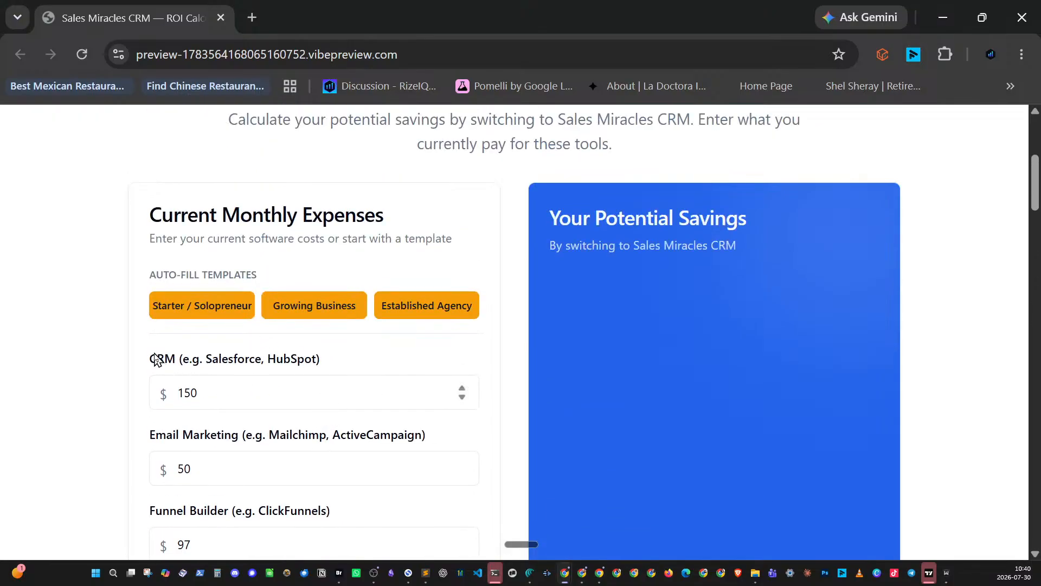
- Highlight the expense labels one by one: CRM, Email Marketing, Funnel Builder, Calendar Booking, Course Hosting and Web Hosting
left_click_drag(154, 356, 293, 355)
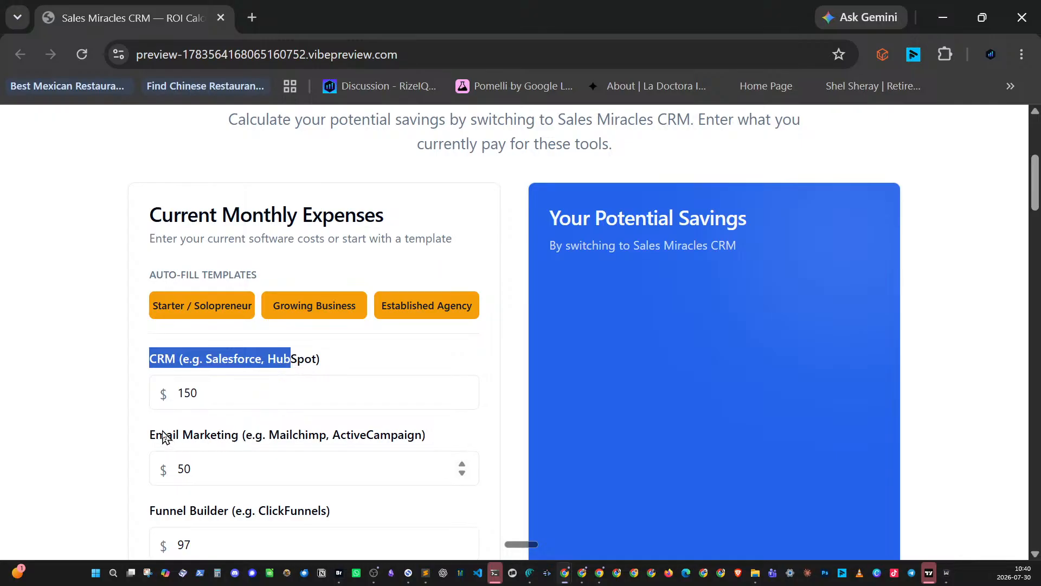
left_click_drag(165, 434, 320, 434)
scroll(326, 425, "down", 3)
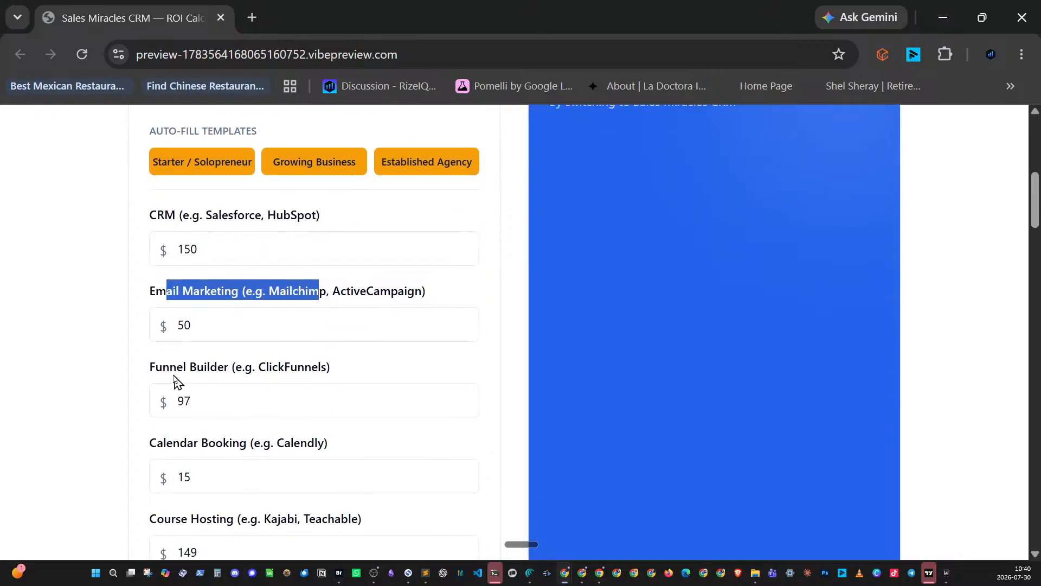
left_click_drag(162, 367, 252, 367)
scroll(347, 374, "down", 3)
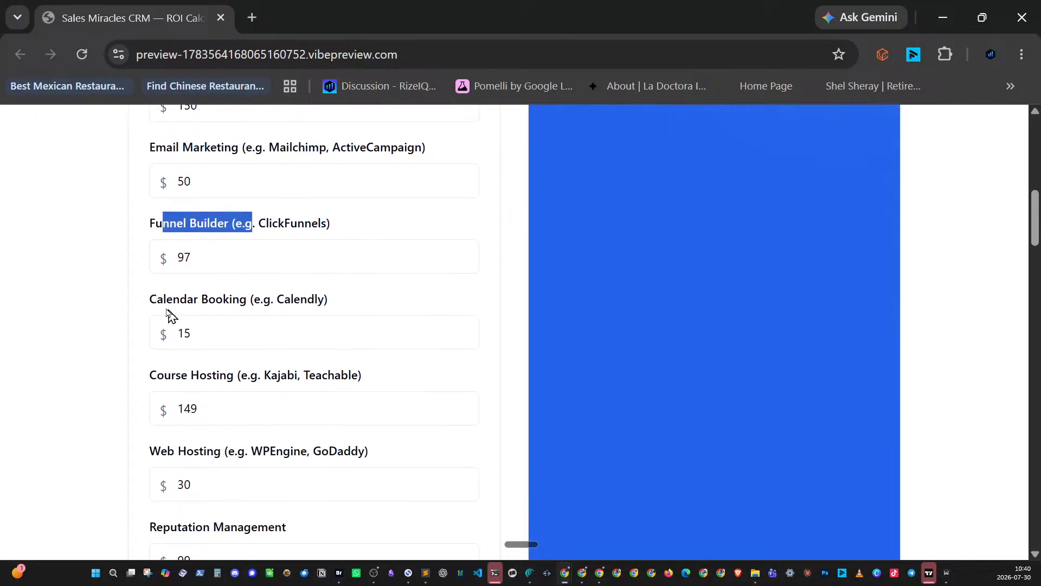
left_click_drag(157, 300, 271, 302)
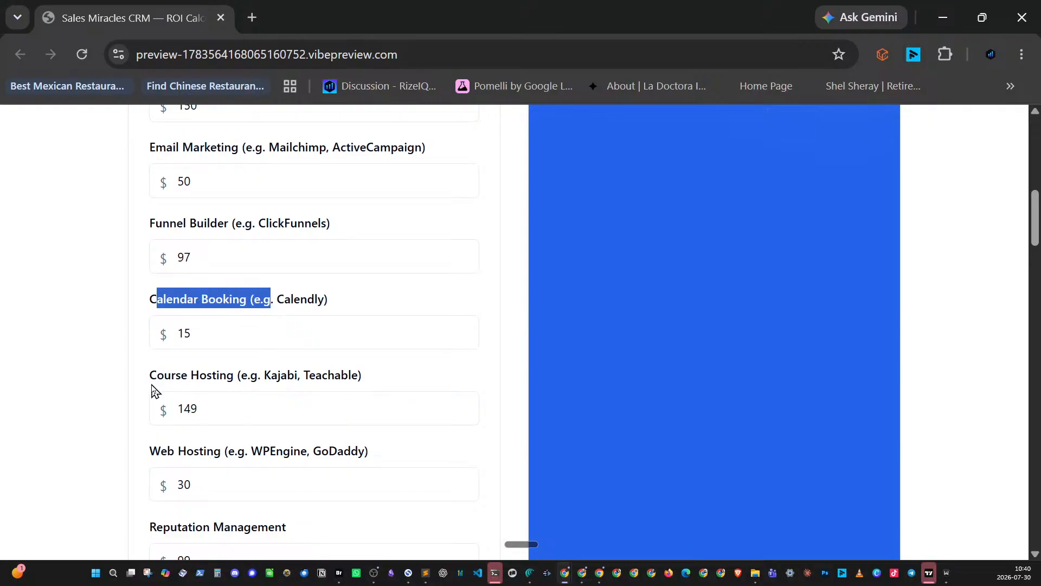
left_click_drag(149, 377, 326, 396)
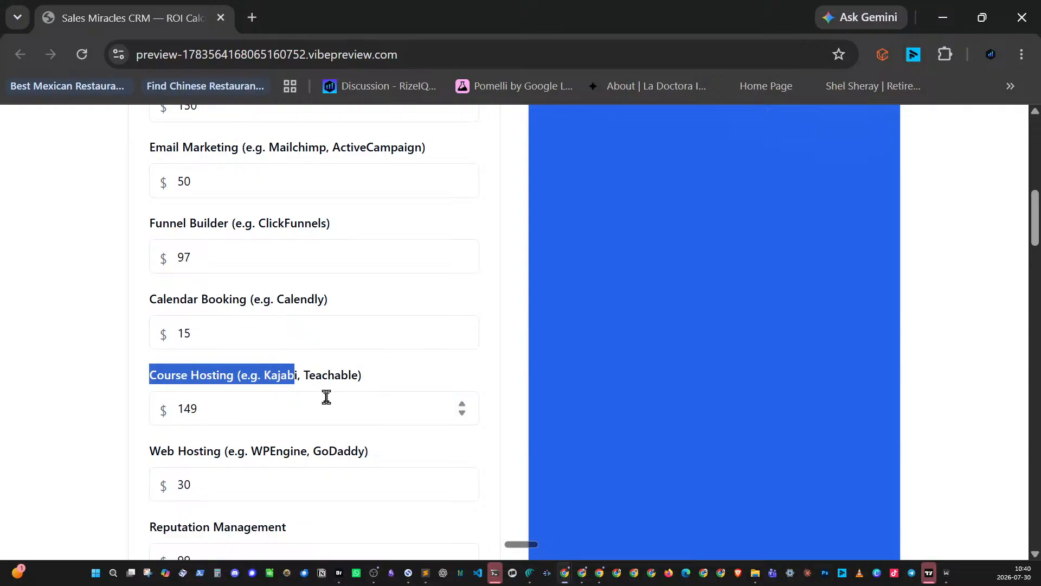
left_click_drag(152, 452, 262, 452)
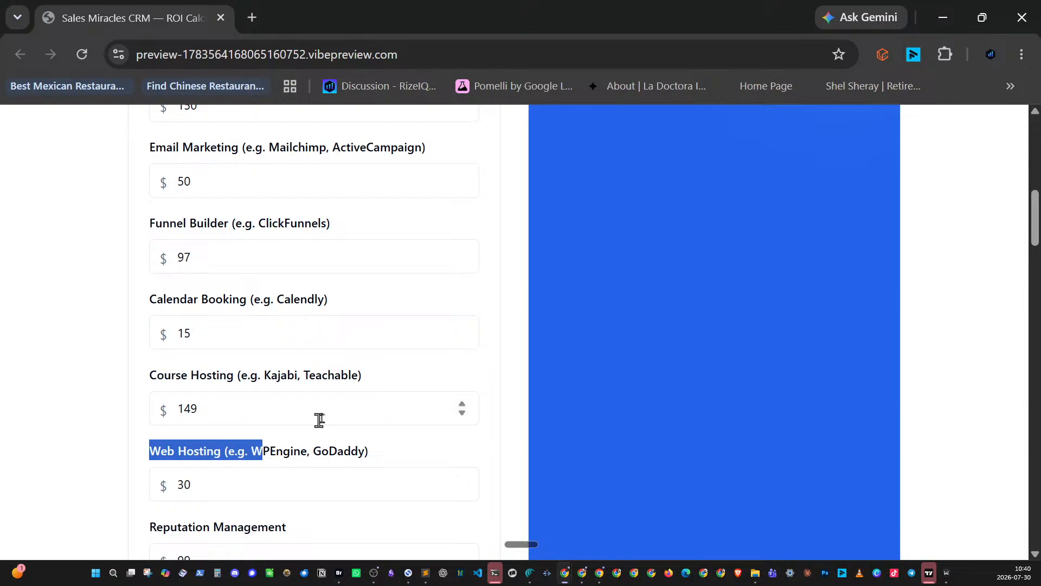
- Examine the expense fields from Reputation Management to Community Hosting and highlight the Video Conferencing amount
scroll(325, 412, "down", 2)
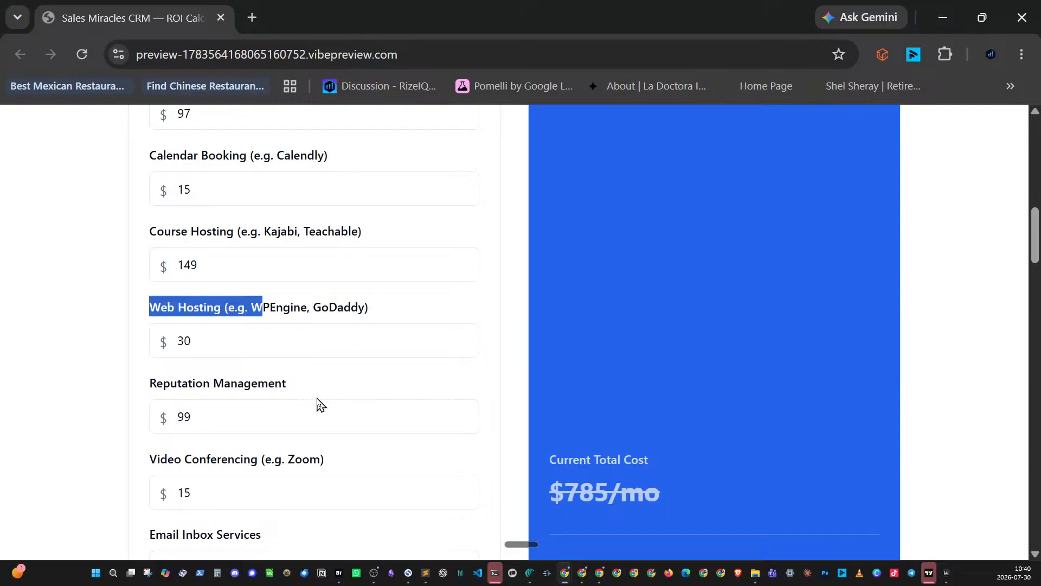
scroll(320, 403, "down", 3)
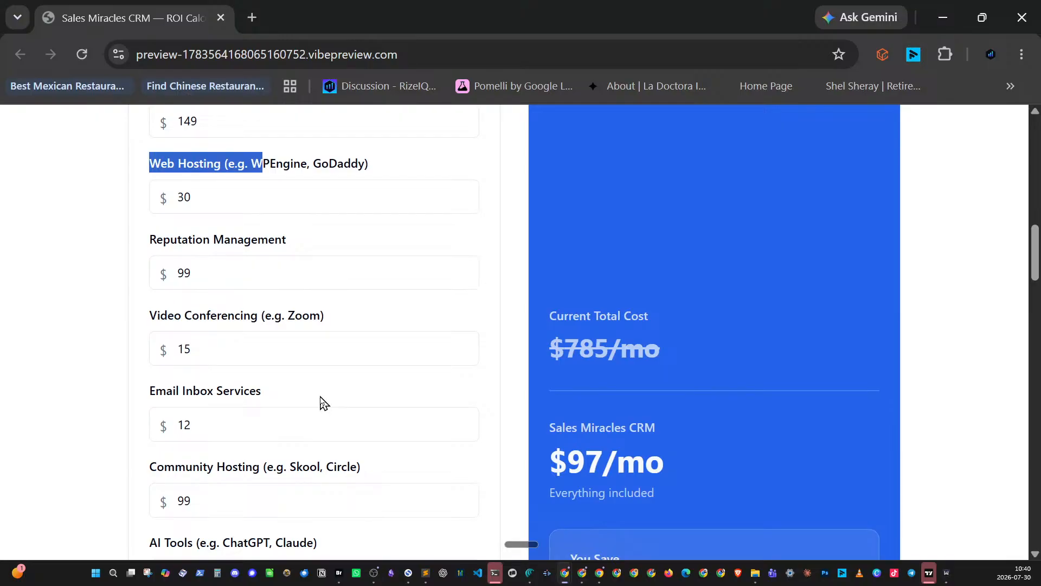
left_click(181, 349)
double_click(181, 349)
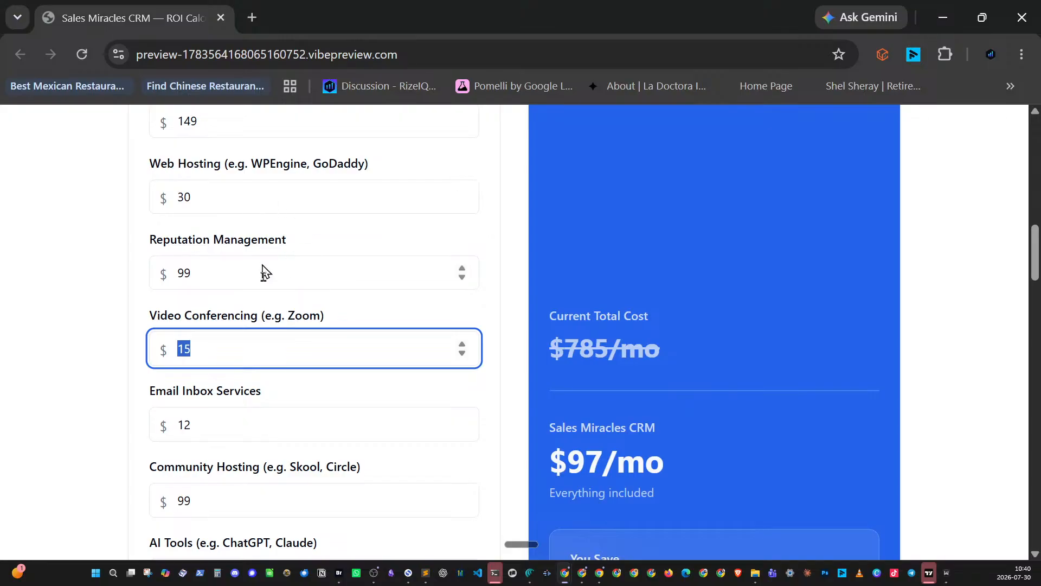
- Highlight the current total cost, the Sales Miracles CRM monthly price and the monthly savings in the Your Potential Savings card
scroll(321, 400, "down", 3)
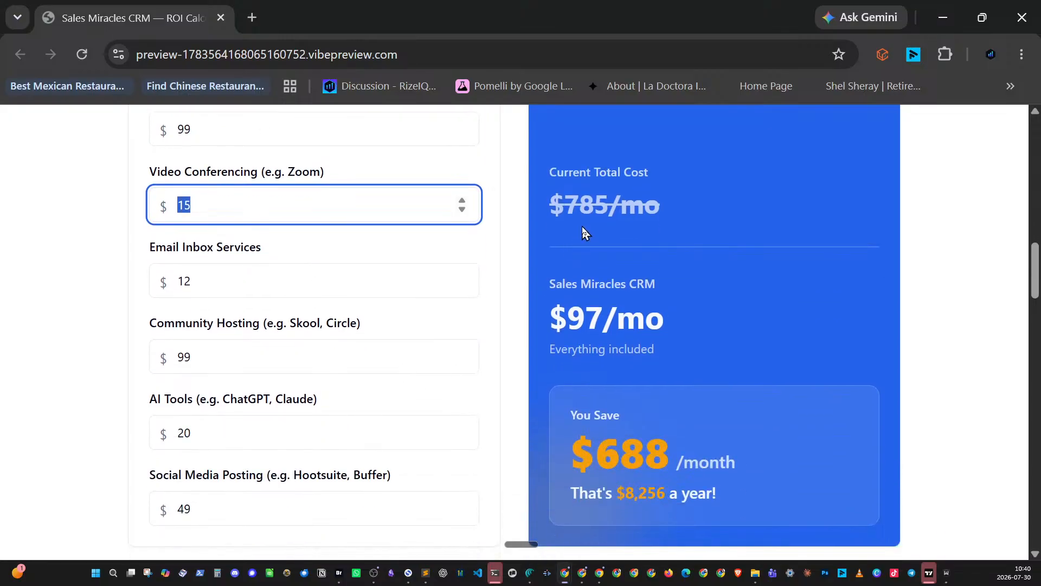
left_click(549, 208)
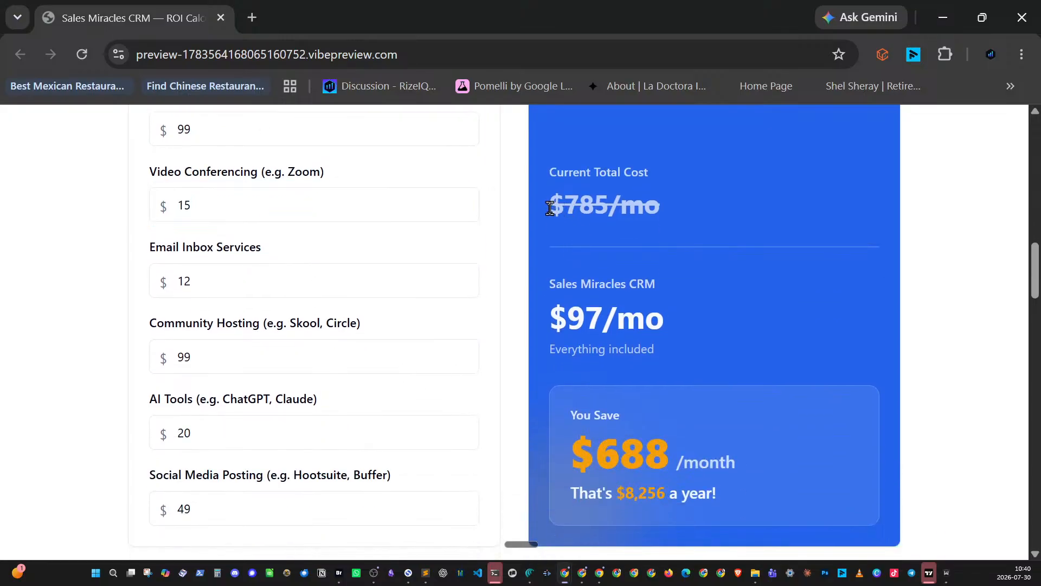
left_click_drag(550, 208, 695, 211)
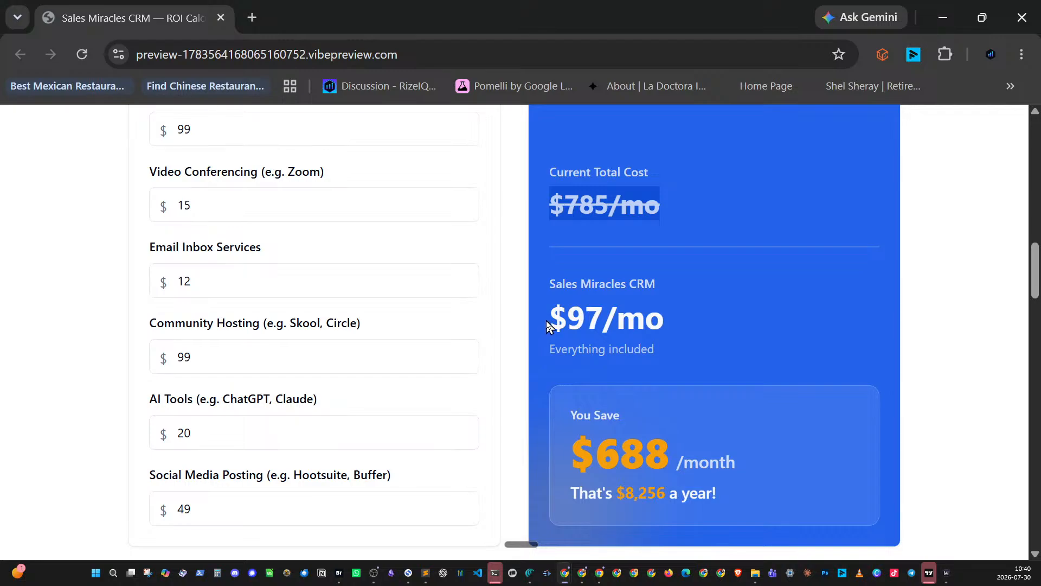
left_click_drag(547, 320, 704, 318)
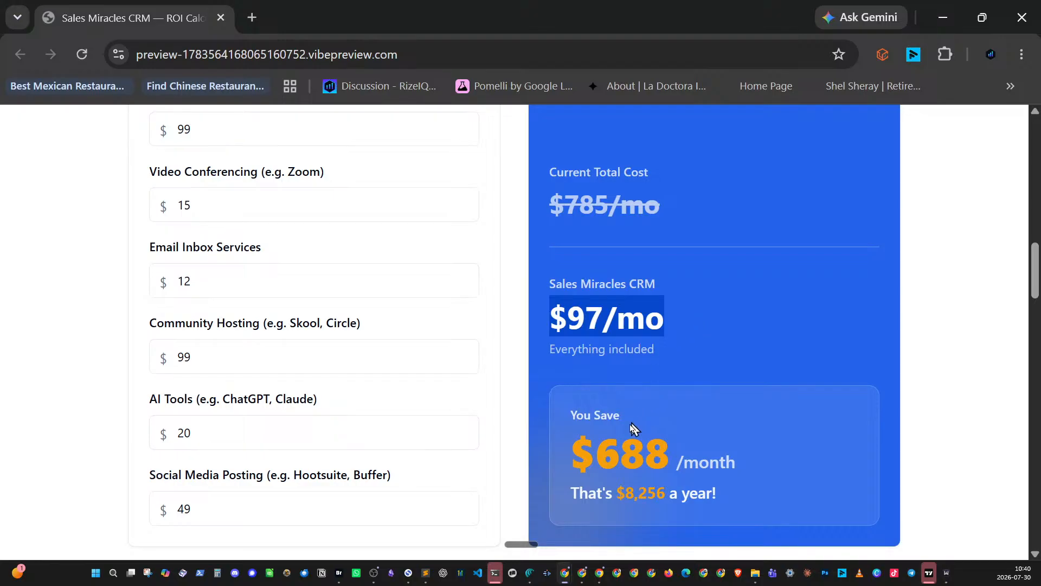
left_click_drag(596, 453, 692, 452)
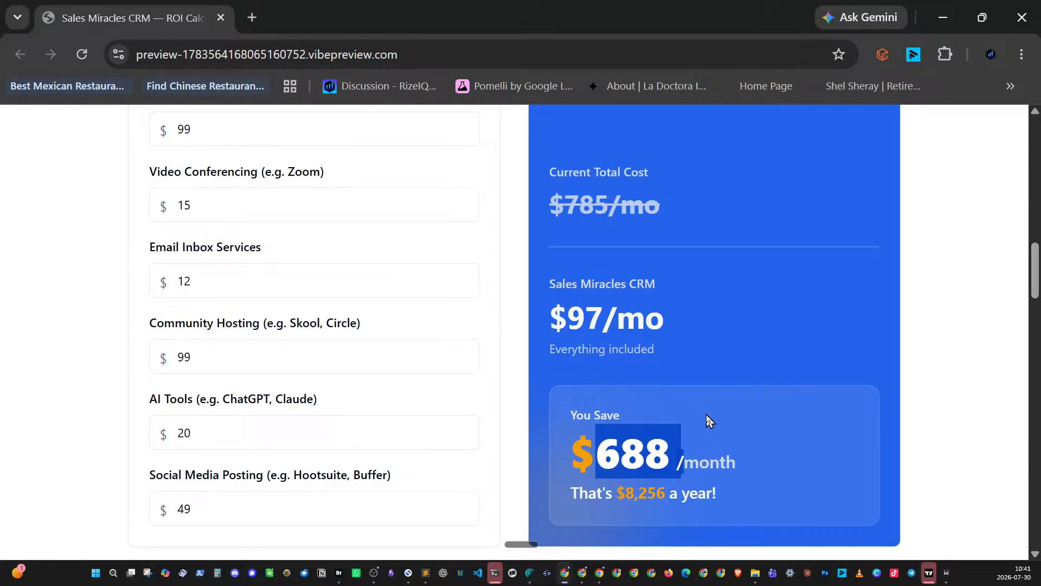
- Review the multi-year savings chart, and highlight the Average Order Value and Yearly Recoverable Revenue amounts in the missed-calls section
scroll(707, 414, "down", 10)
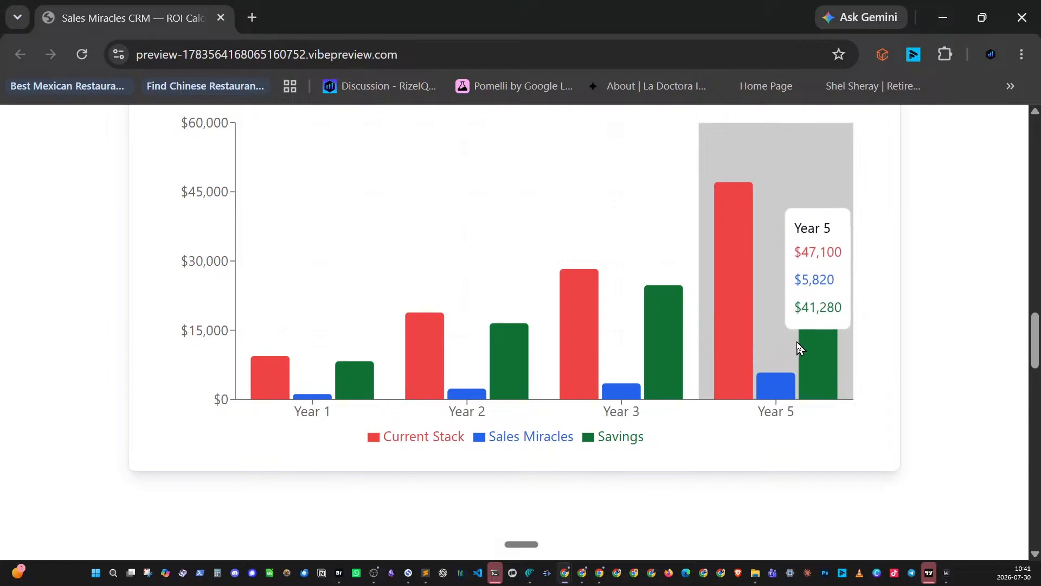
scroll(895, 362, "down", 8)
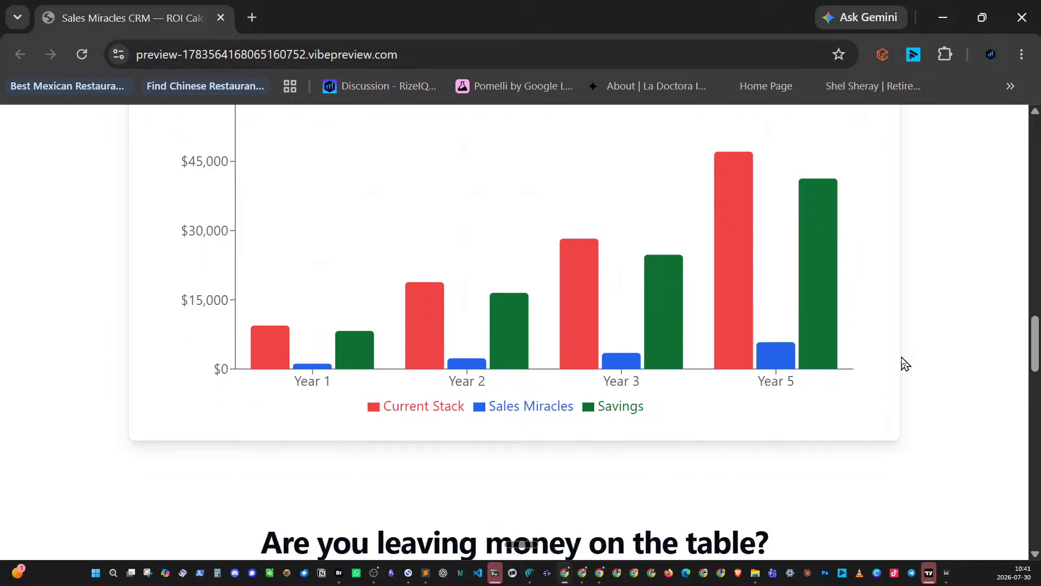
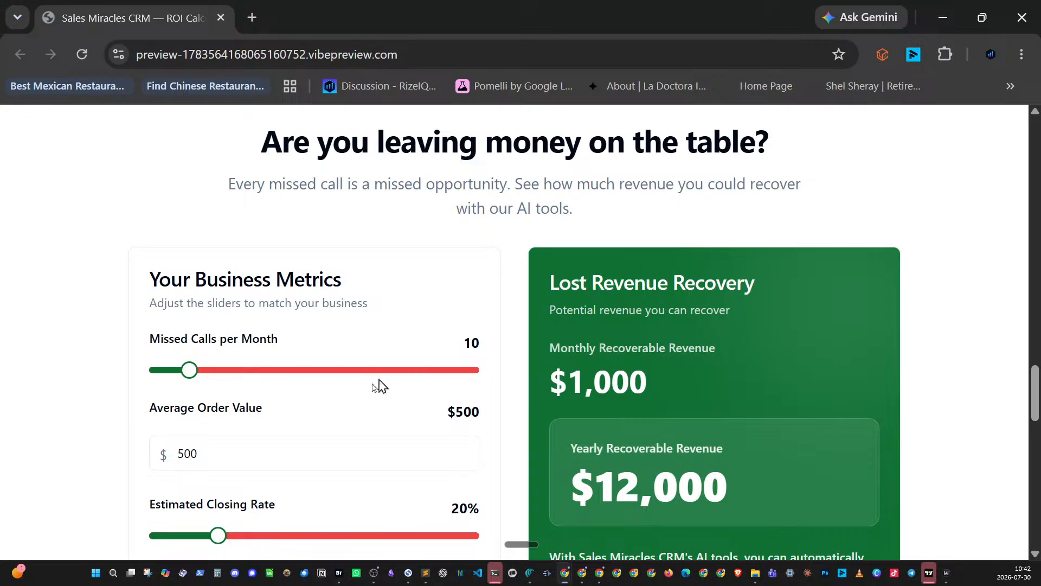
left_click_drag(226, 453, 146, 454)
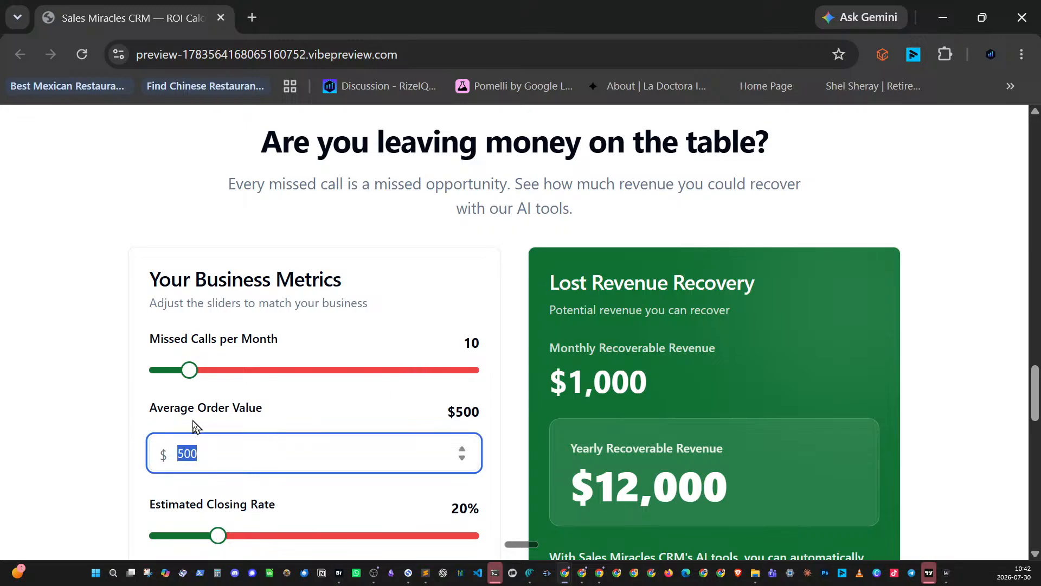
scroll(253, 428, "down", 3)
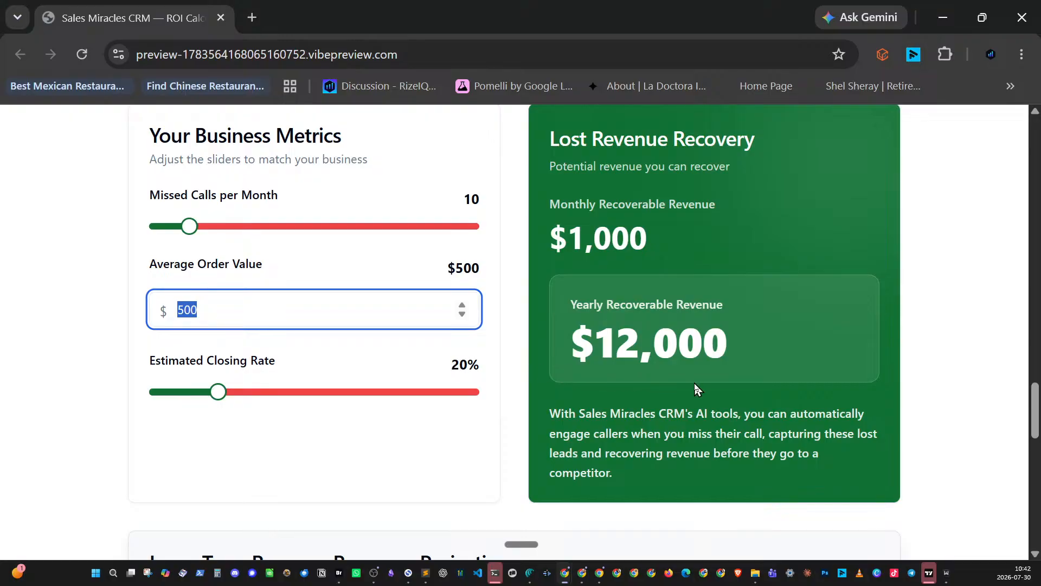
left_click_drag(597, 350, 773, 347)
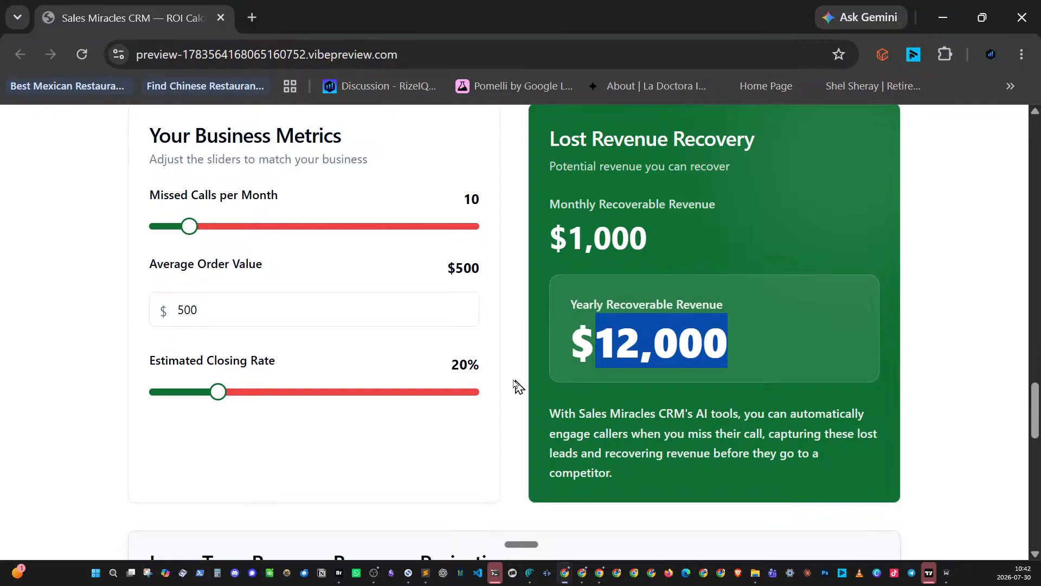
- Examine the Long-Term Revenue Recovery Projection chart and the Get Your Custom ROI Report form, and return to the start of the page
scroll(493, 381, "down", 10)
scroll(495, 381, "up", 3)
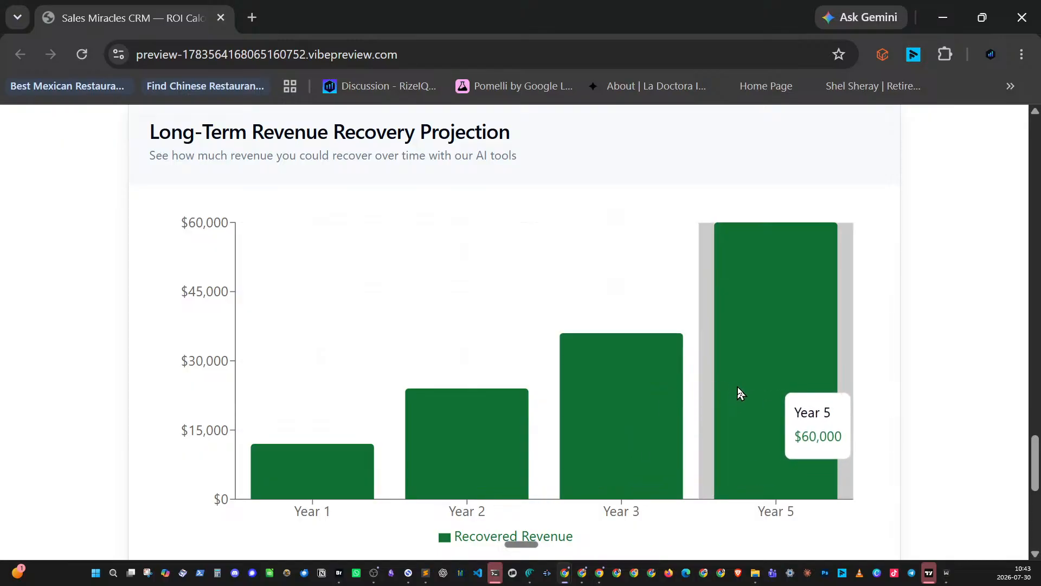
scroll(752, 388, "down", 5)
scroll(753, 390, "down", 3)
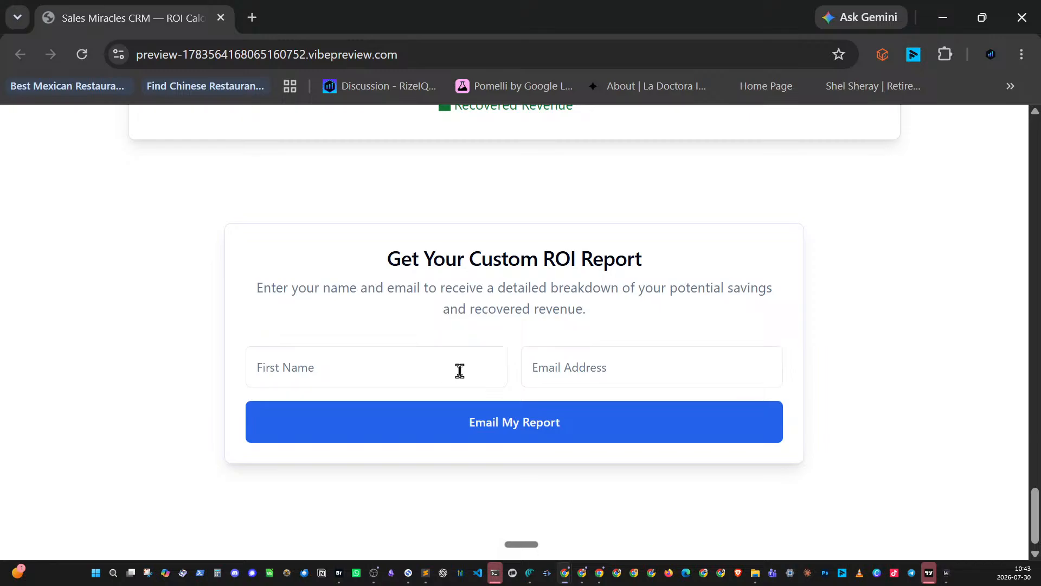
scroll(613, 356, "up", 3)
scroll(617, 358, "up", 20)
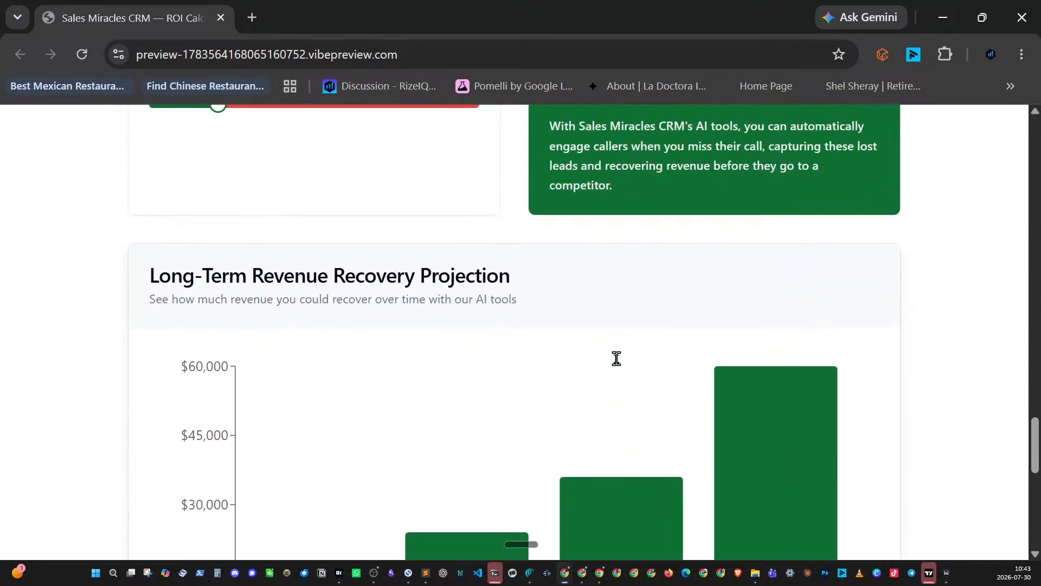
scroll(617, 358, "up", 20)
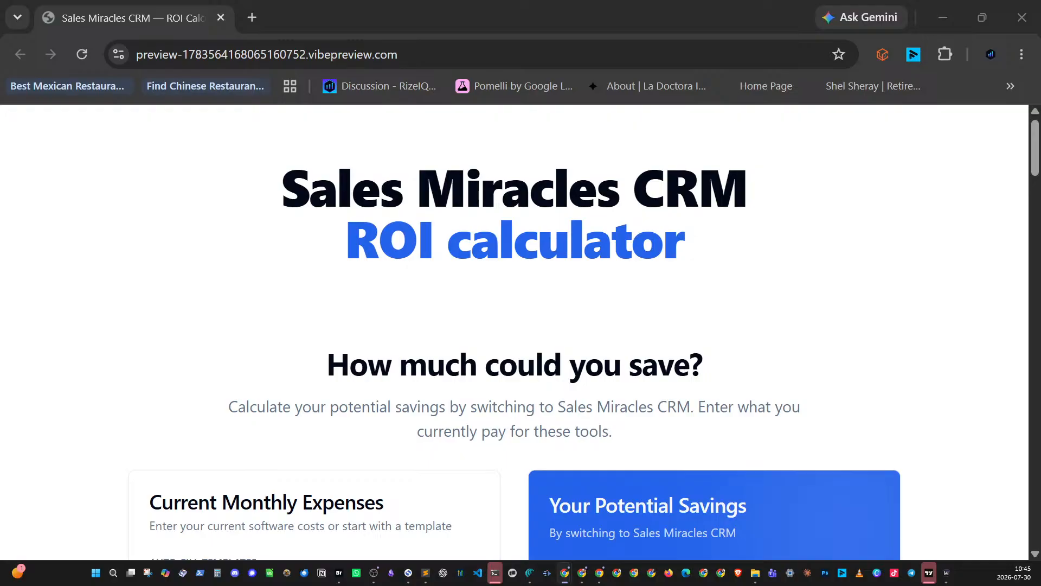
left_click(251, 18)
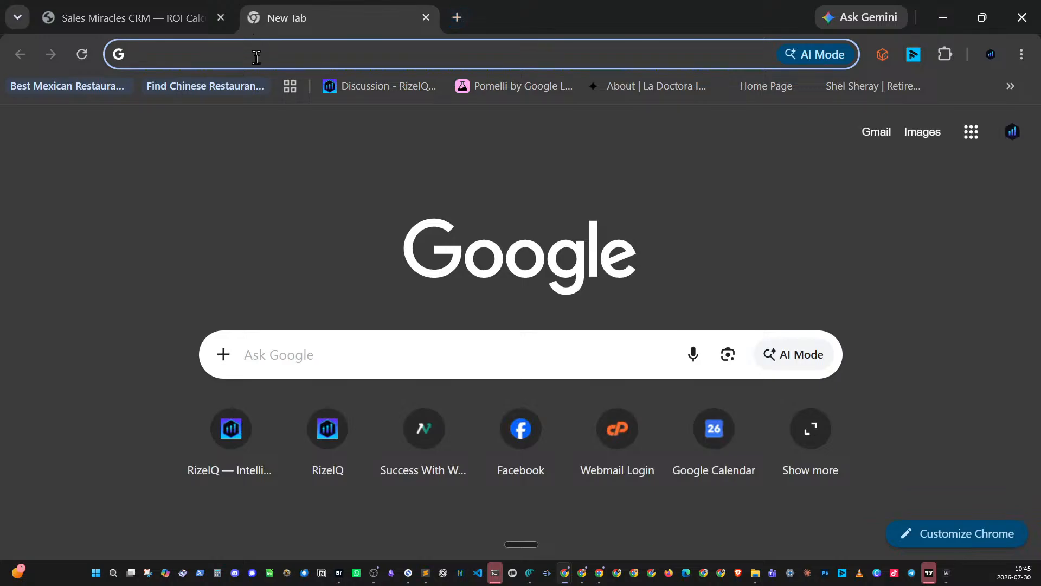
left_click(254, 56)
type("https://preview-1785121834928500586.vibepreview.com/")
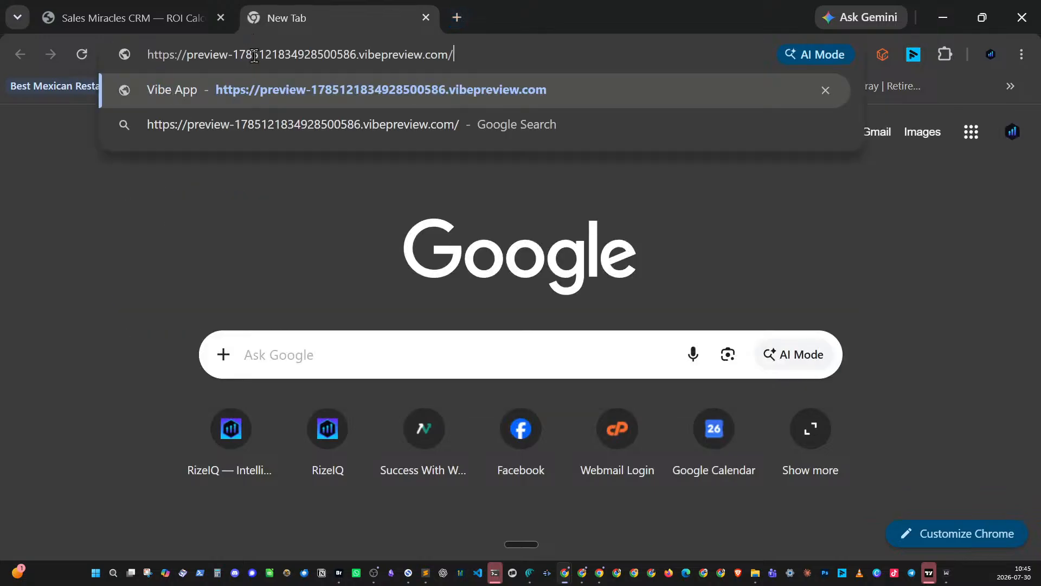
key("Return")
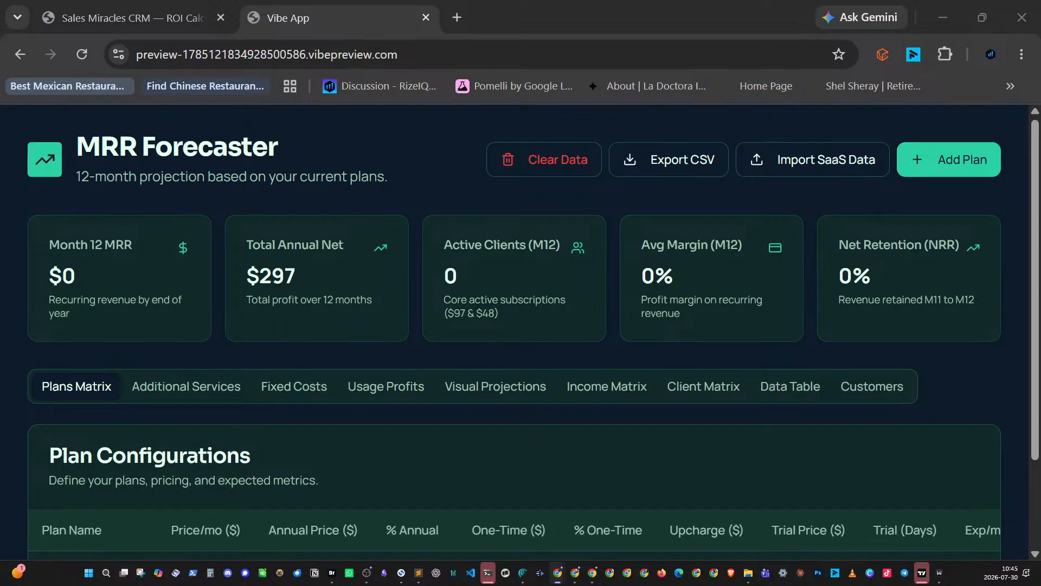
- Open gorizeiq.com in another new tab and go to its Pricing page
left_click(457, 18)
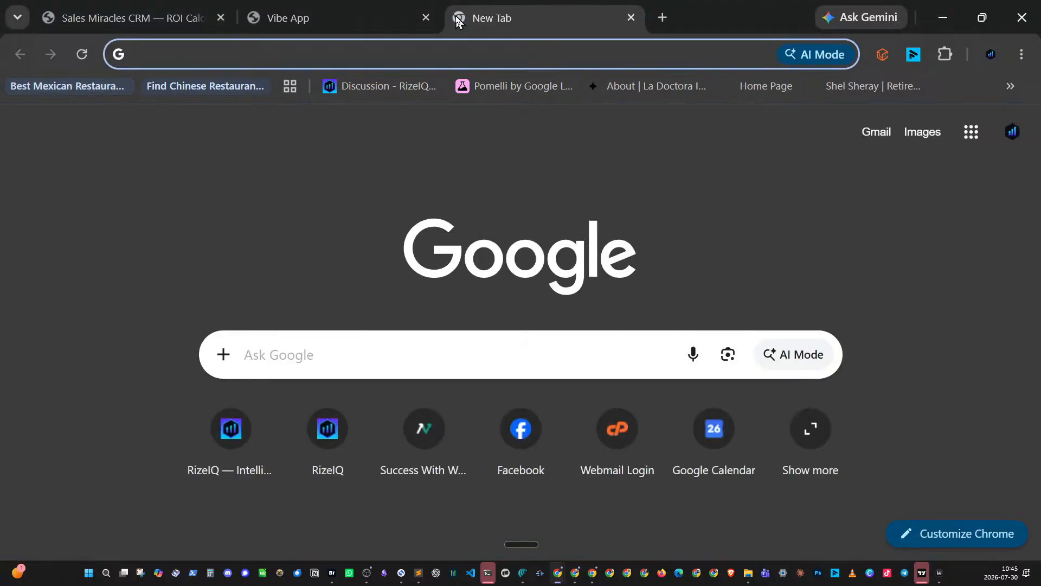
type("go")
key("Return")
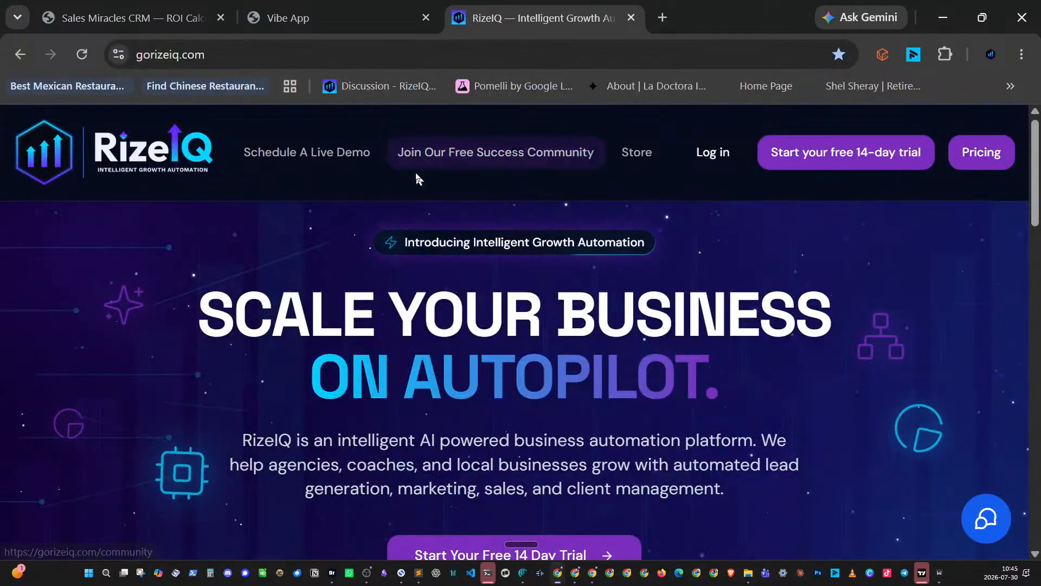
left_click(968, 169)
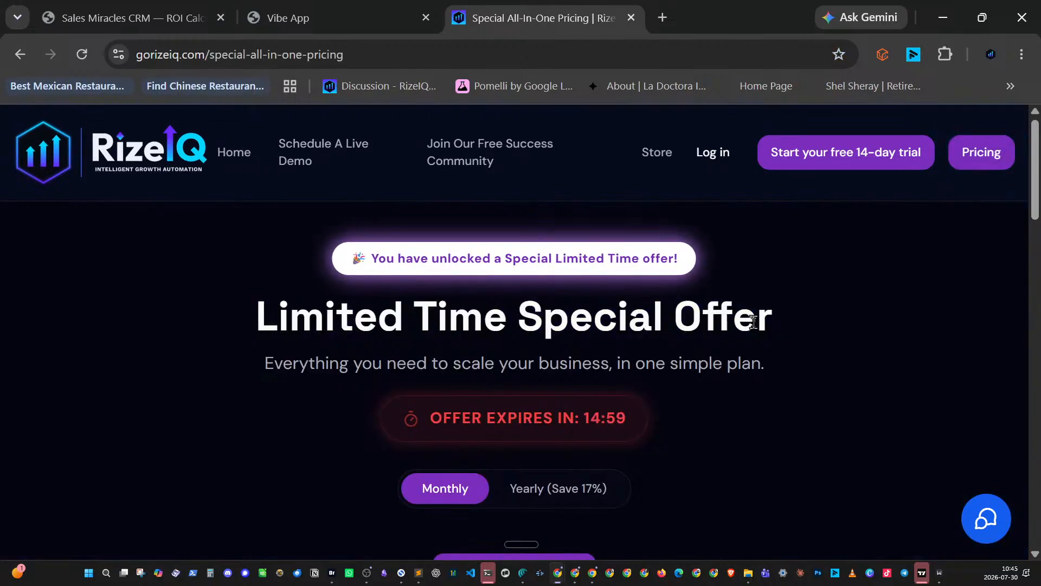
- Review the RizeIQ special pricing page's Unlimited Sub Accounts bonus and highlight the All-In-One Growth Plan's monthly price
scroll(723, 331, "down", 5)
scroll(755, 329, "down", 5)
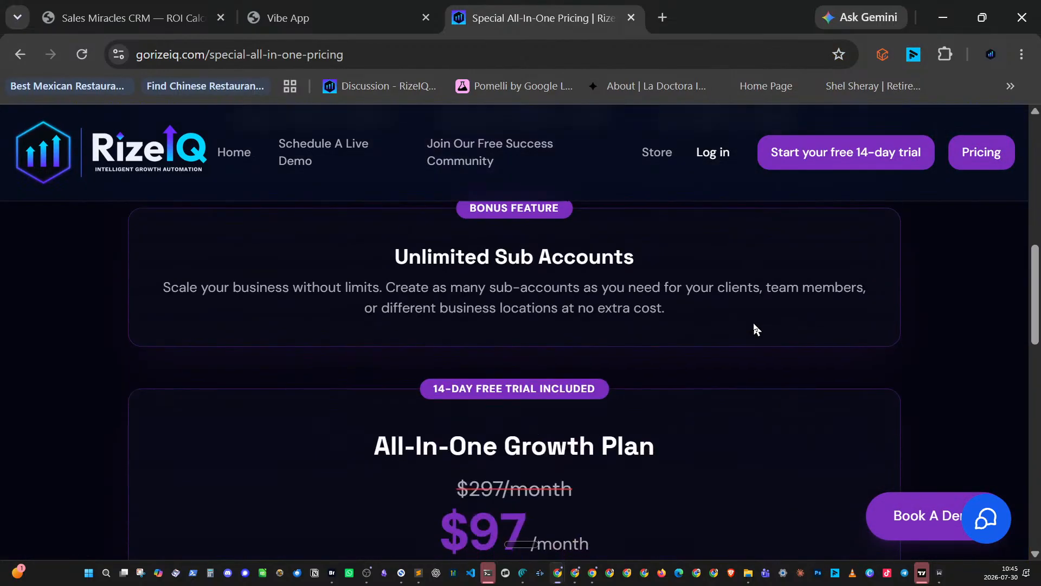
scroll(752, 325, "down", 3)
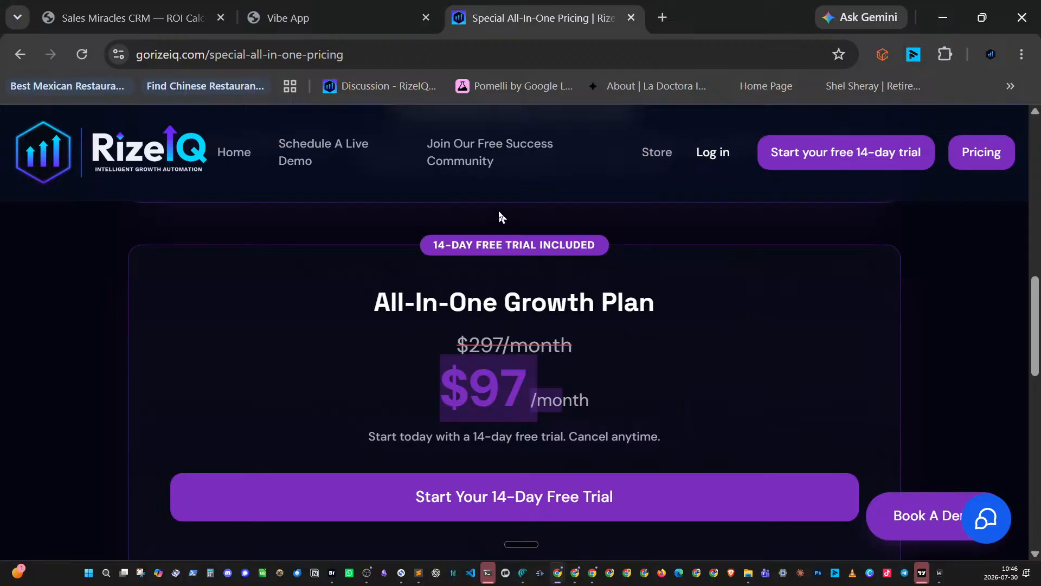
- Open local-business-now.vibepreview.com in a new browser tab and go to its Pricing page
left_click(662, 17)
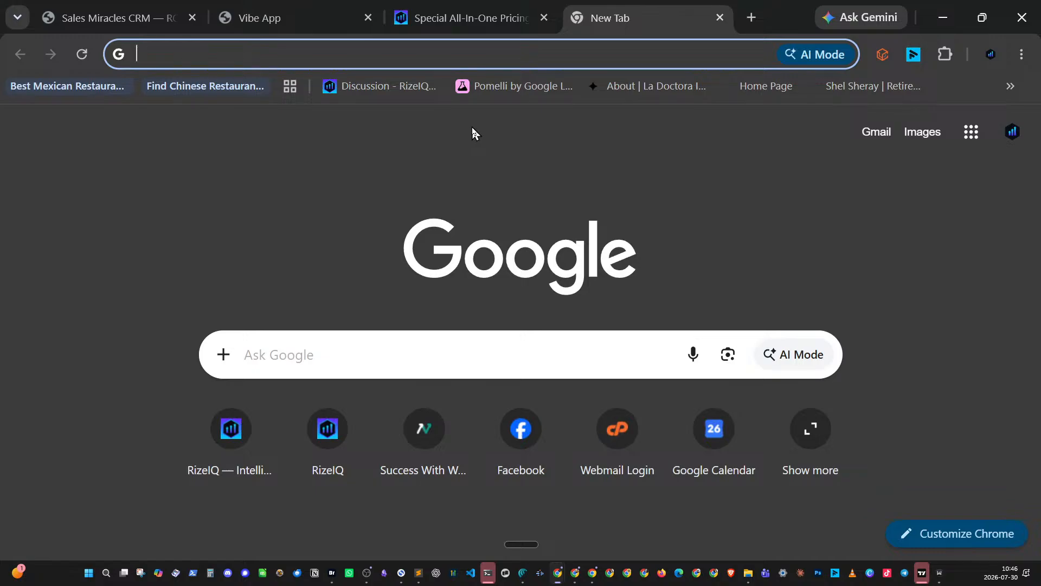
type("lo")
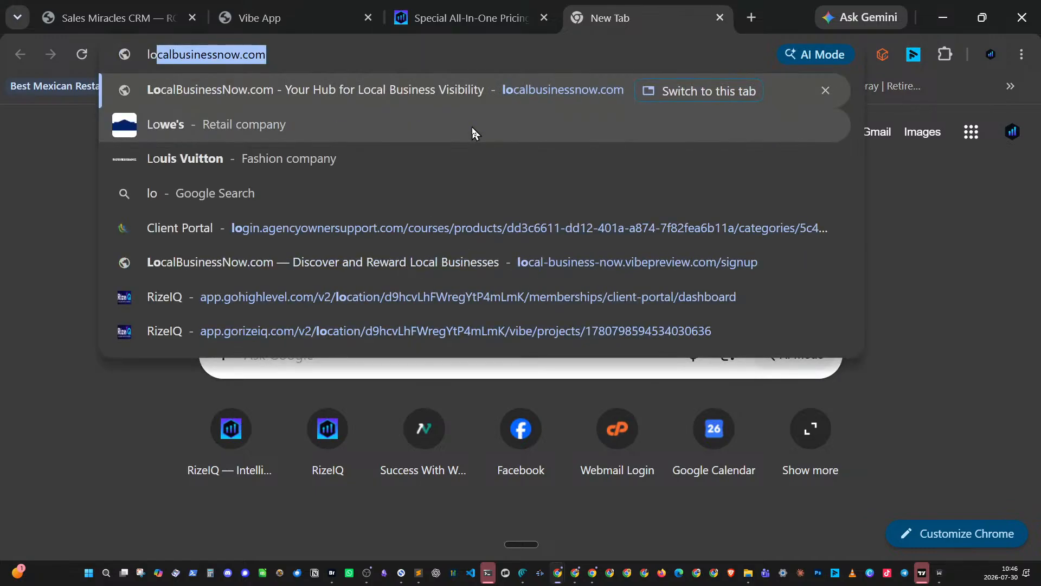
left_click(571, 258)
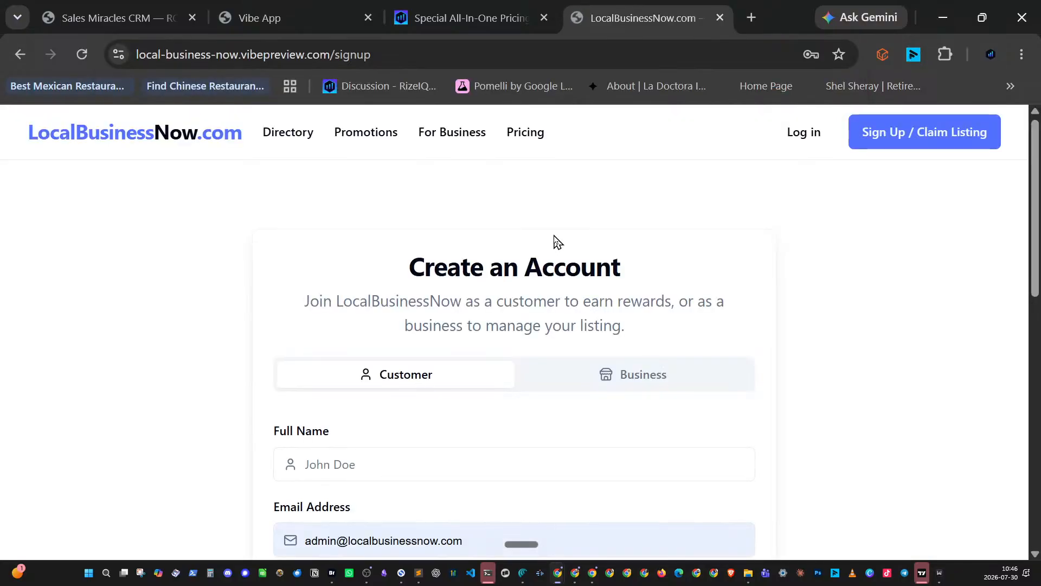
left_click(525, 133)
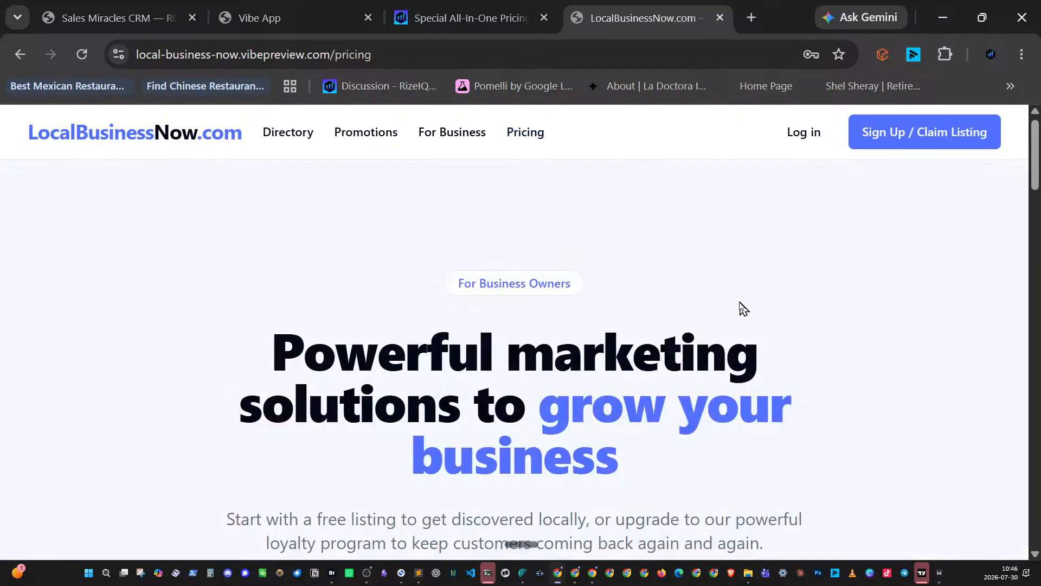
- Examine the Directory Listing and Premier Loyalty Rewards Program & Done For You Marketing Suite plans
scroll(740, 304, "down", 4)
scroll(742, 308, "down", 5)
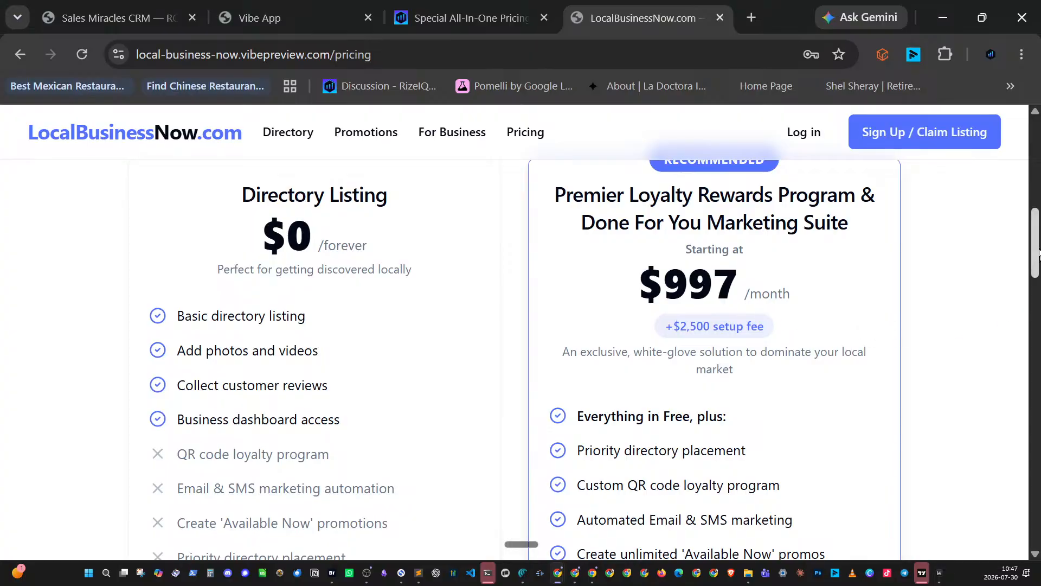
scroll(1036, 266, "up", 1)
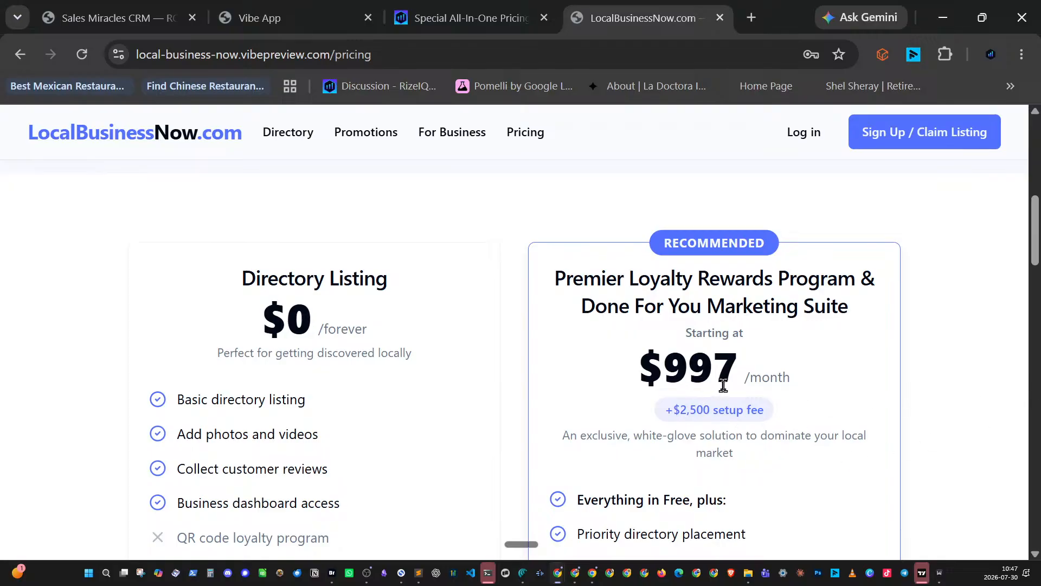
- Open the HighLevel CRM expert's digital business card site in a new tab and review its sections at a reduced page zoom
left_click(751, 17)
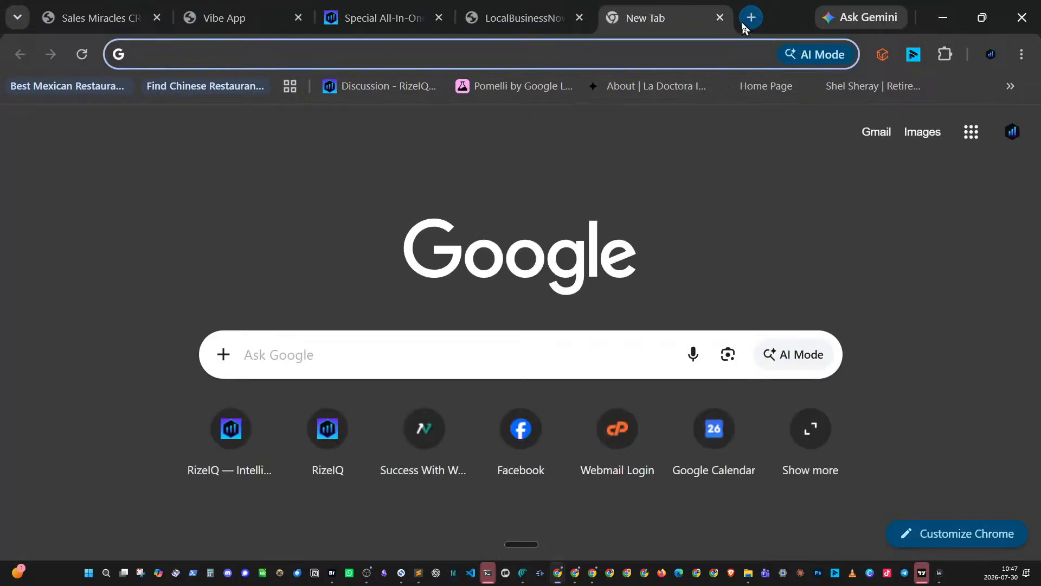
type("wayne")
key("Return")
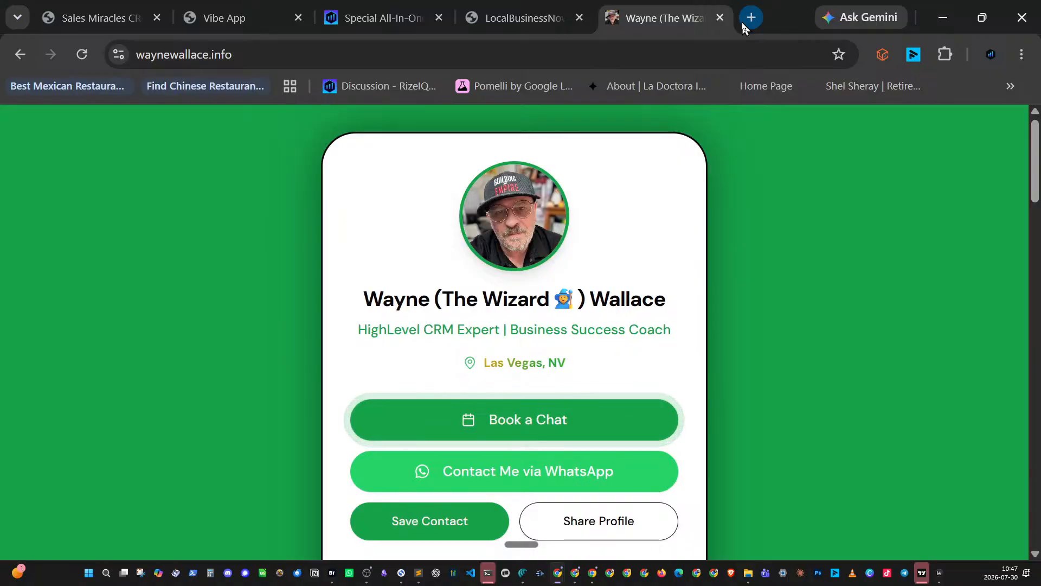
key("ctrl+minus")
key("ctrl+minus")
key("ctrl+minus")
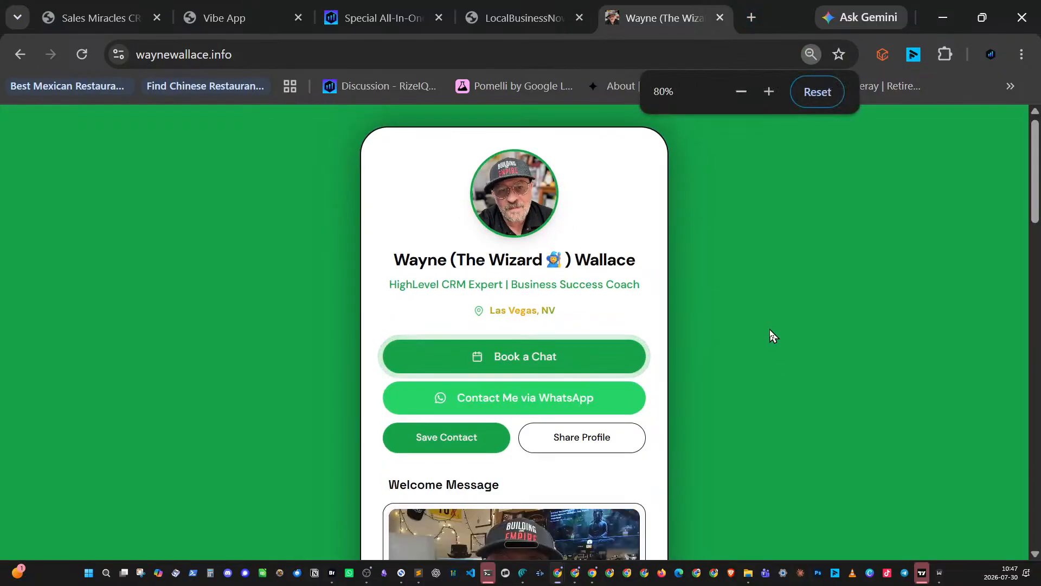
scroll(723, 378, "down", 15)
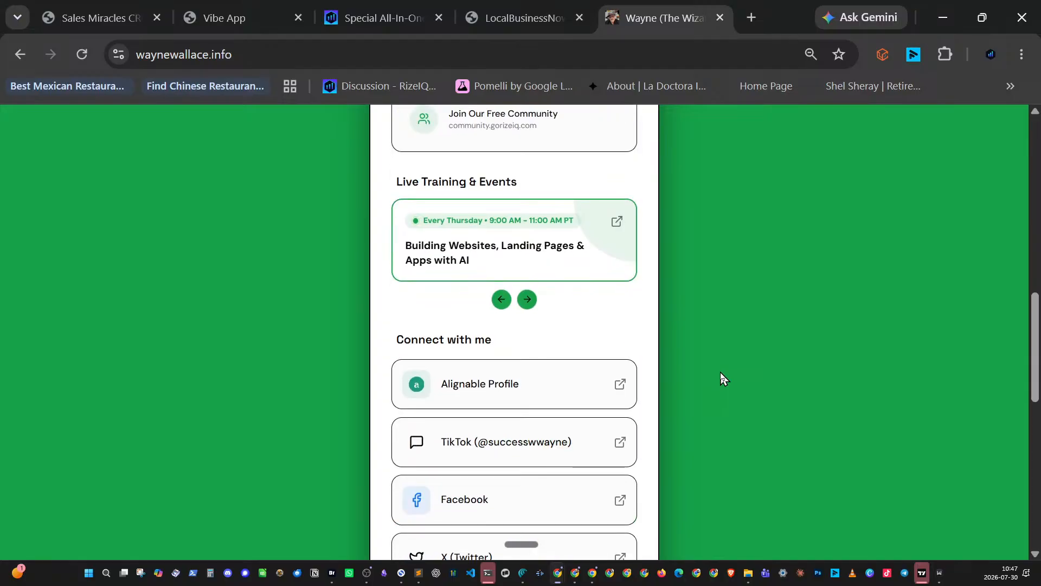
scroll(720, 373, "up", 15)
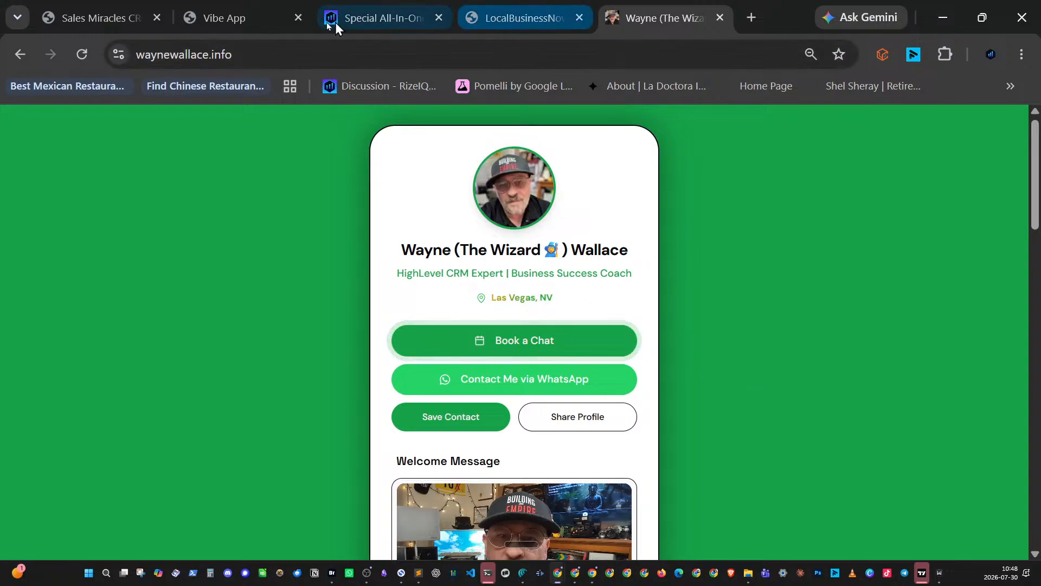
- Revisit the Sales Miracles CRM calculator, and go through the MRR Forecaster's views from Additional Services to Income Matrix
left_click(120, 24)
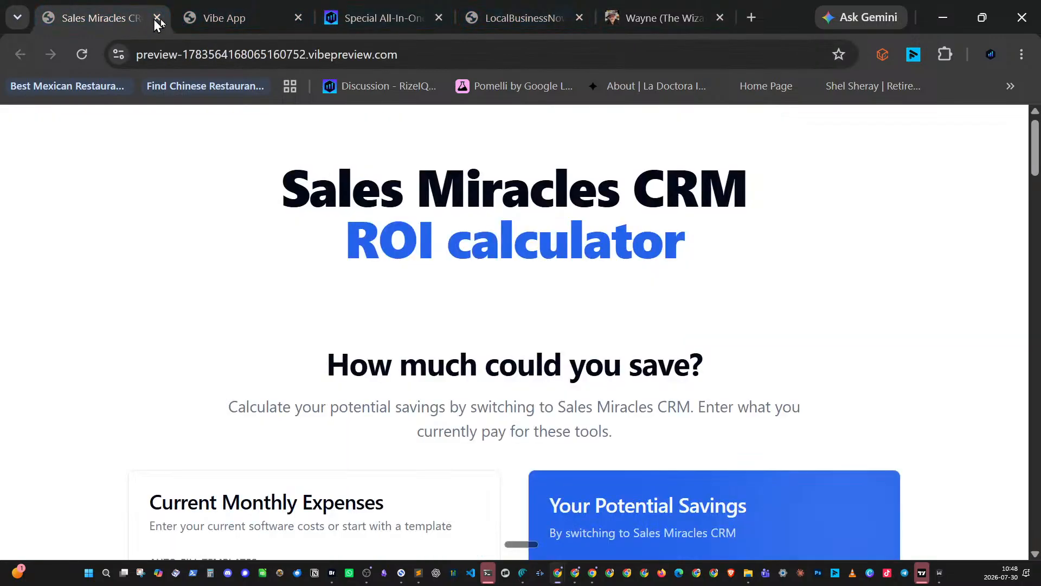
left_click(231, 18)
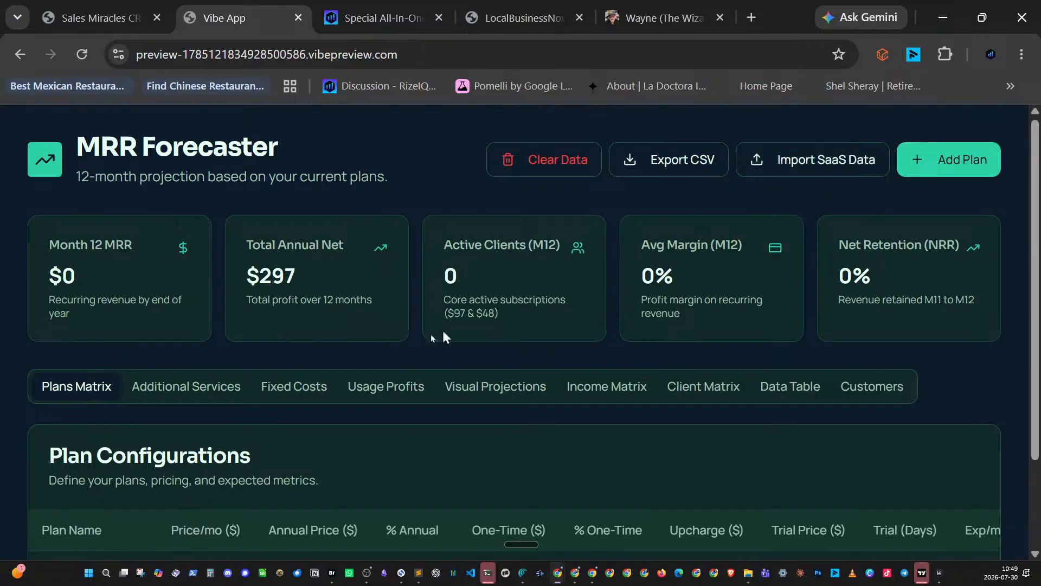
left_click(221, 390)
left_click(311, 393)
left_click(362, 393)
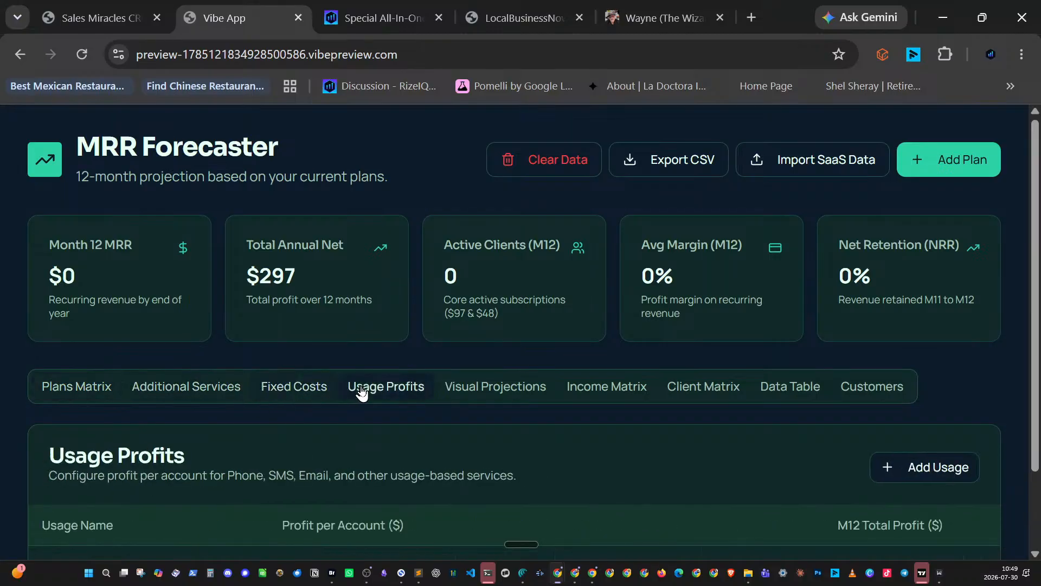
left_click(458, 384)
left_click(583, 381)
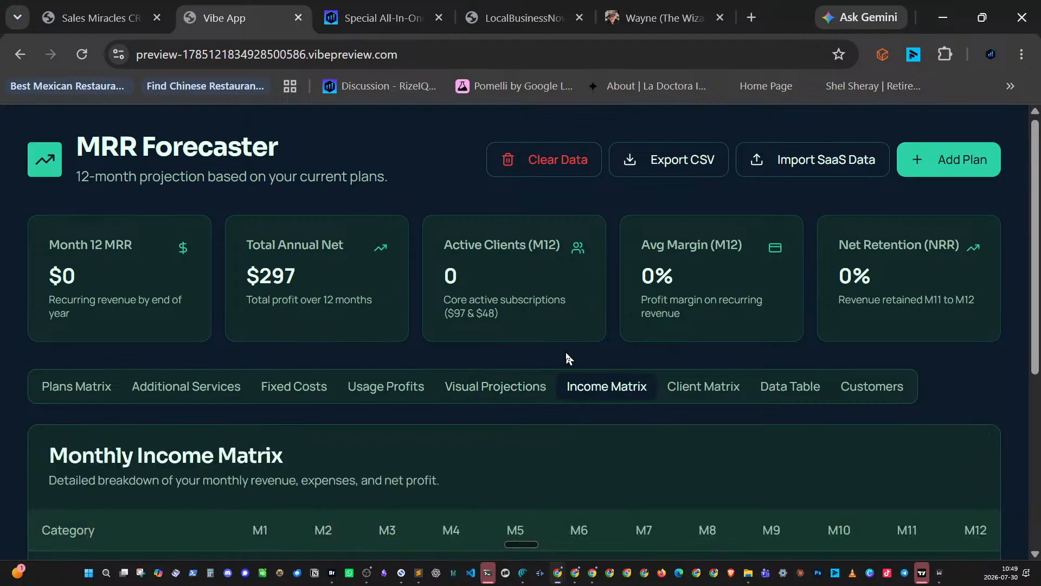
- Examine the Monthly Income Matrix, pointing out the M1 amounts for One-Time Revenue and Total Revenue
scroll(567, 353, "down", 5)
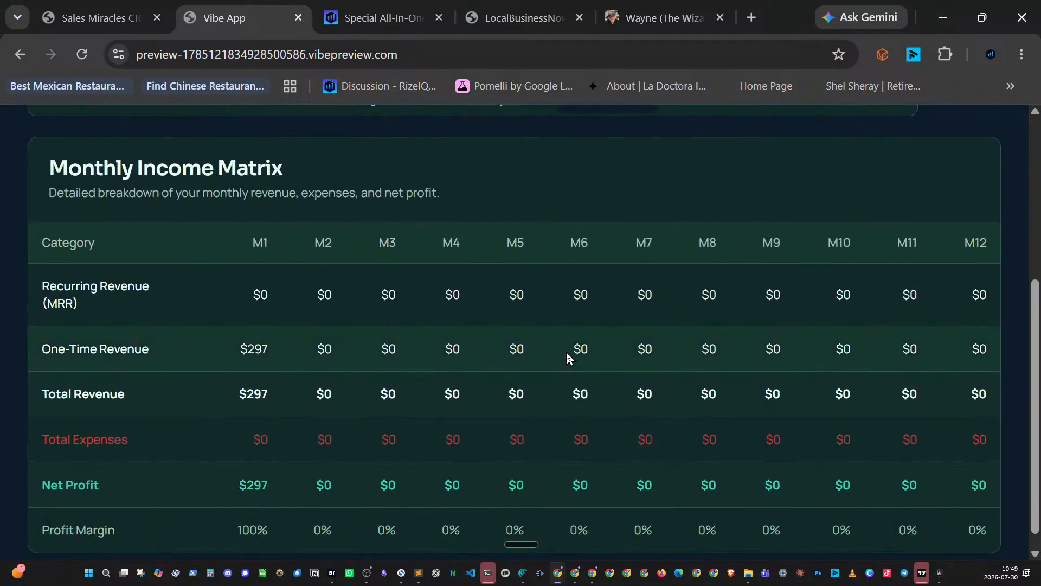
scroll(566, 352, "down", 1)
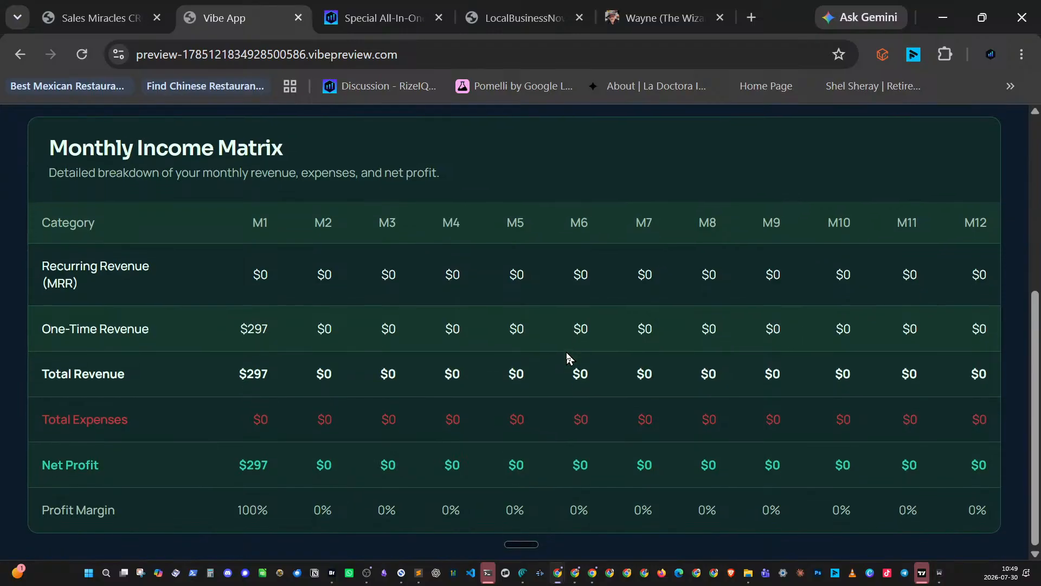
double_click(264, 329)
left_click(261, 367)
scroll(292, 349, "up", 3)
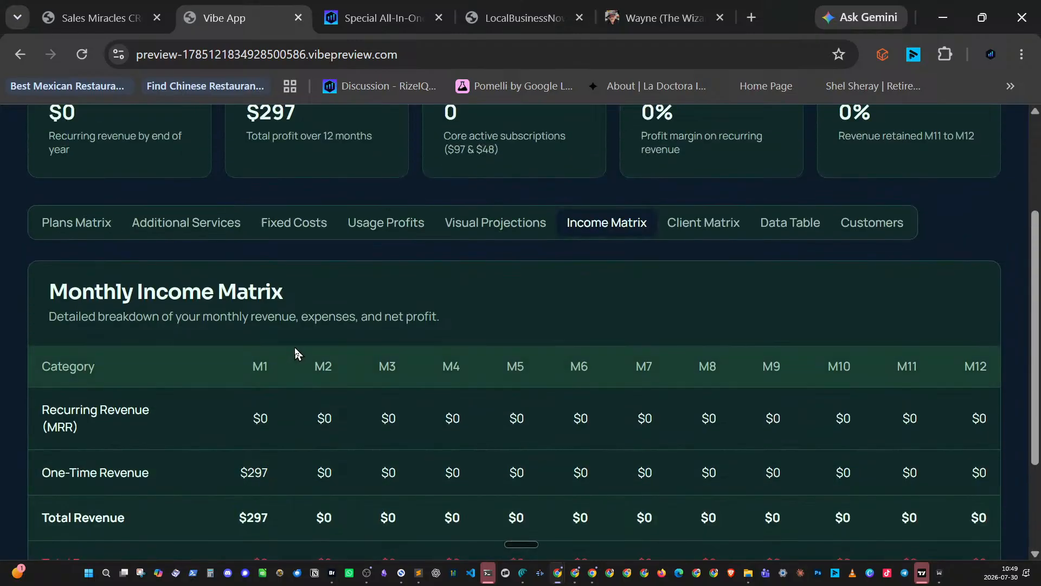
scroll(572, 291, "down", 3)
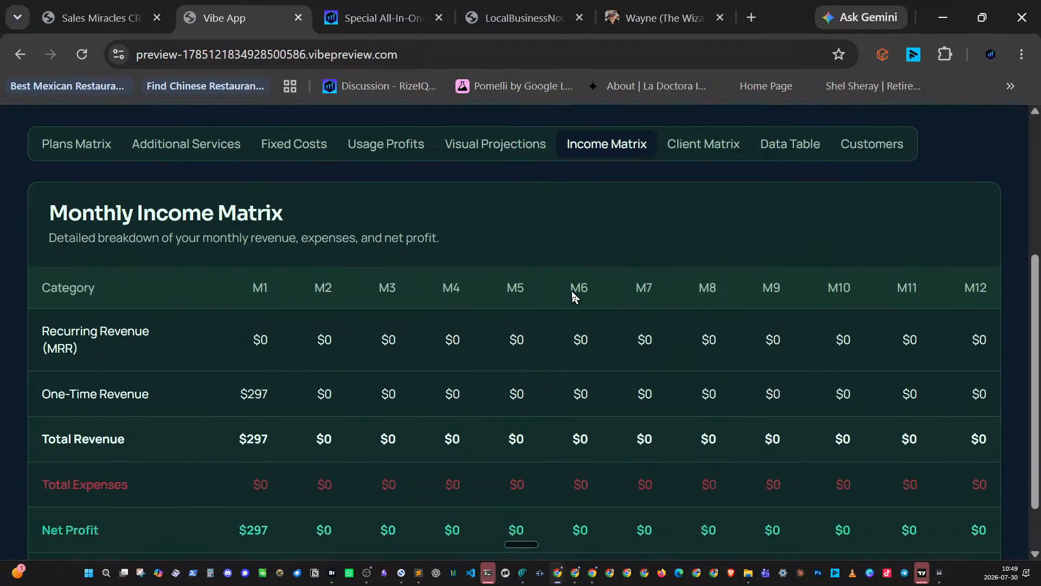
- Try to clear all data in the MRR Forecaster
scroll(575, 298, "up", 6)
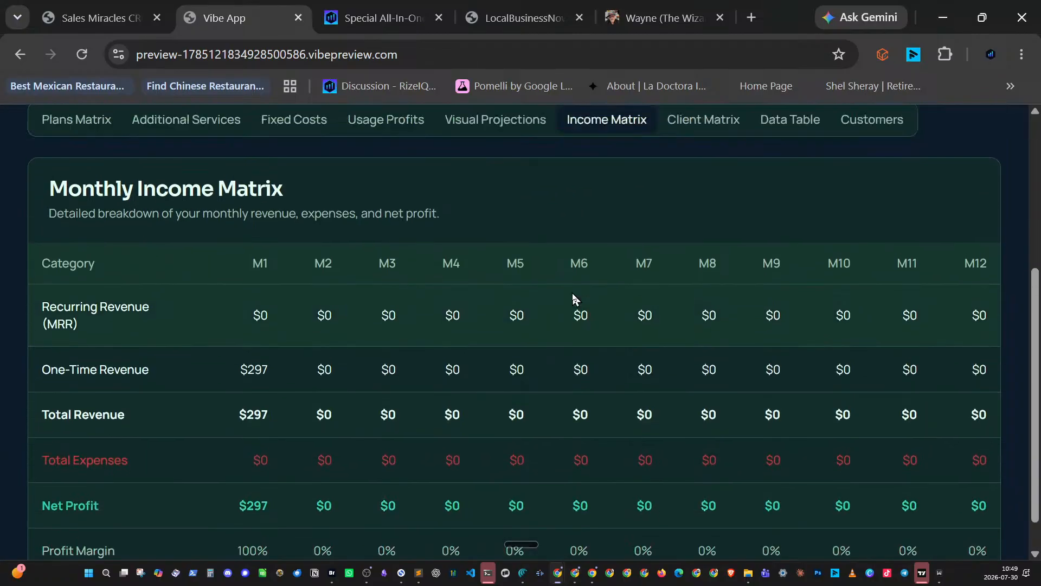
left_click(565, 163)
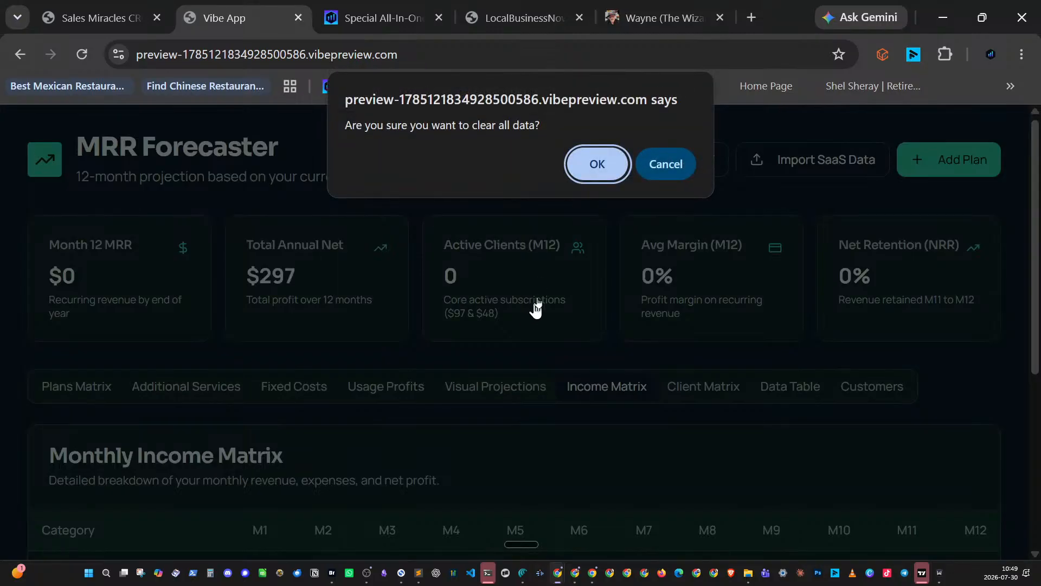
left_click(595, 160)
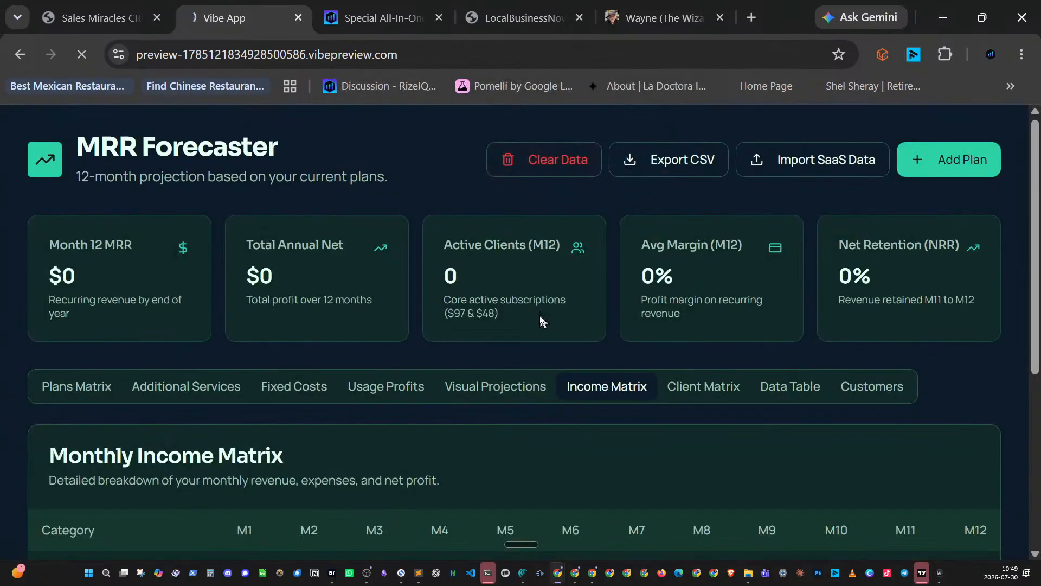
- Examine the Visual Projections charts for MRR and net revenue growth, revenue versus expenses, and accounts added versus churned, and return to the page start
scroll(538, 325, "down", 2)
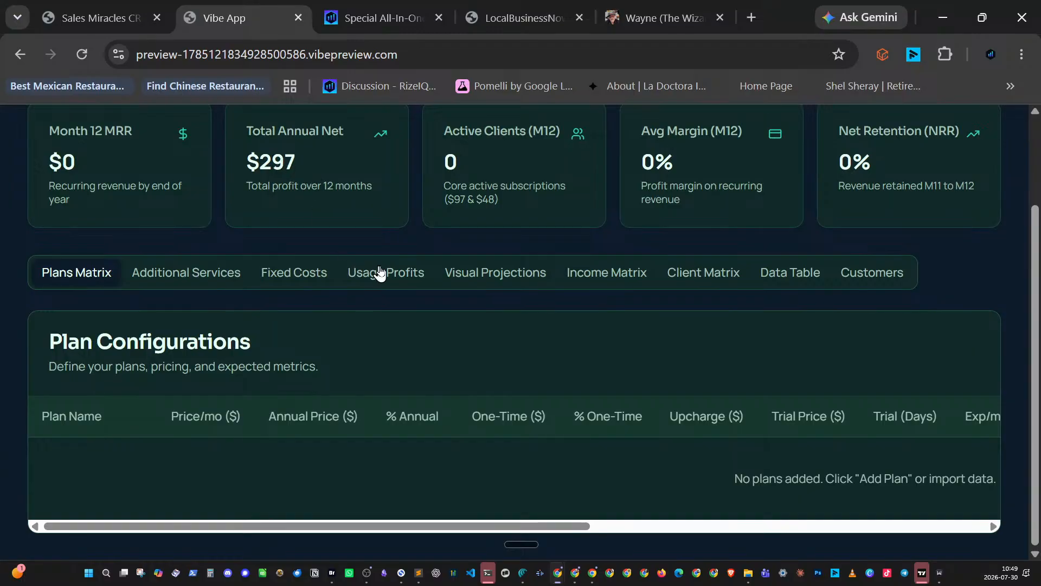
left_click(465, 272)
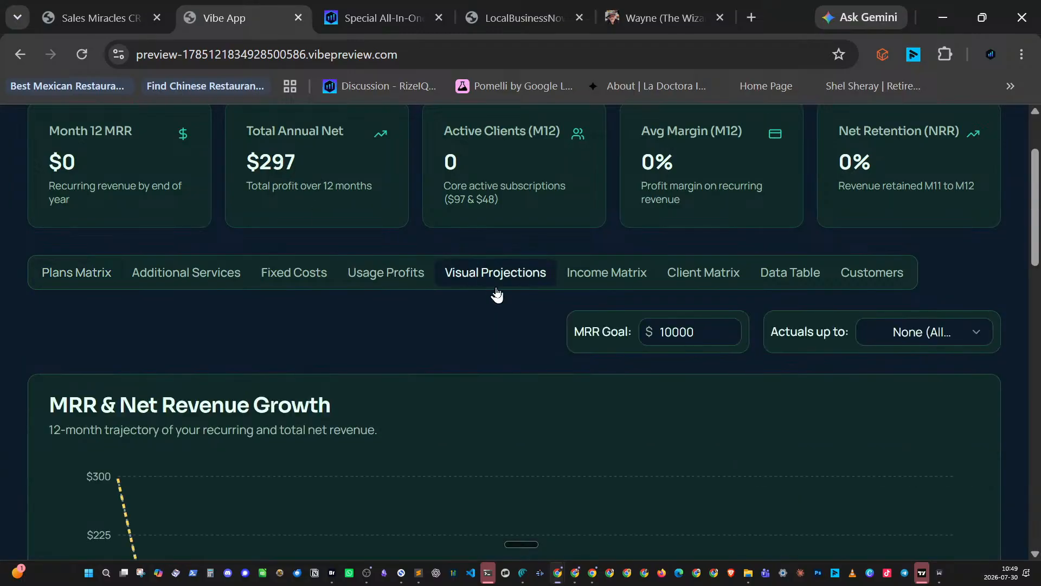
scroll(544, 317, "down", 3)
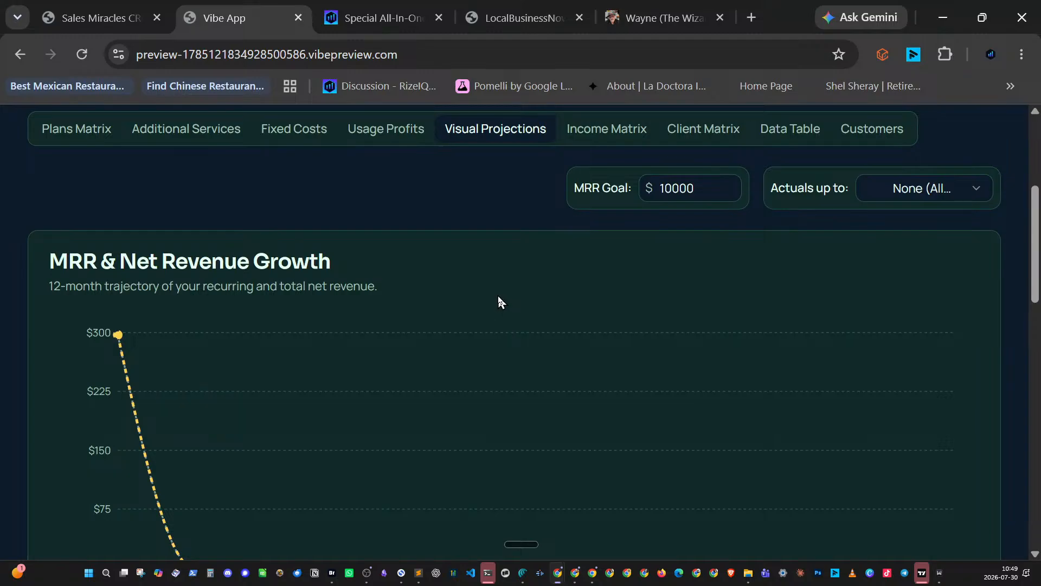
scroll(498, 298, "down", 5)
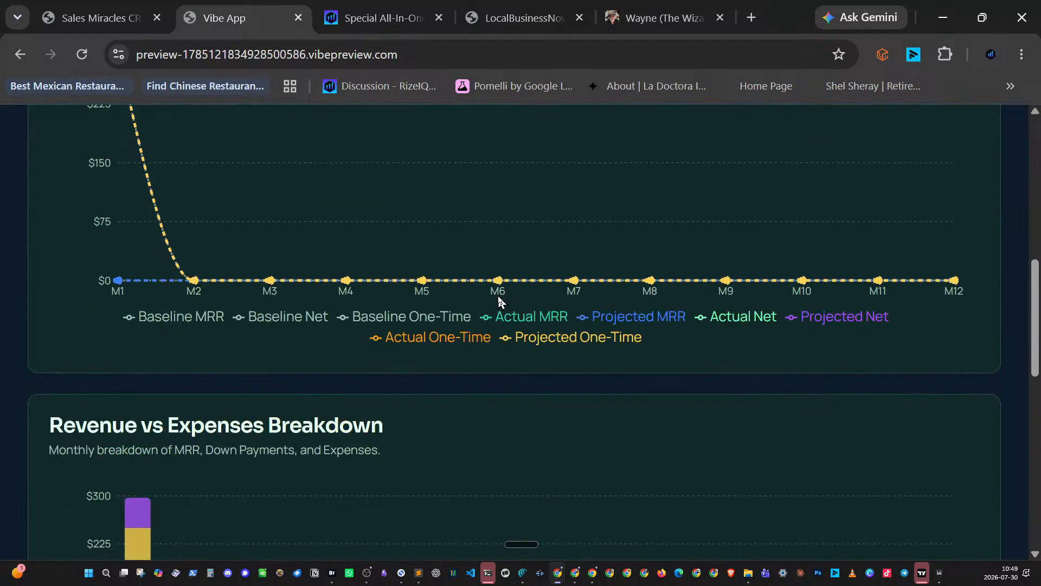
scroll(498, 295, "up", 3)
scroll(498, 295, "down", 6)
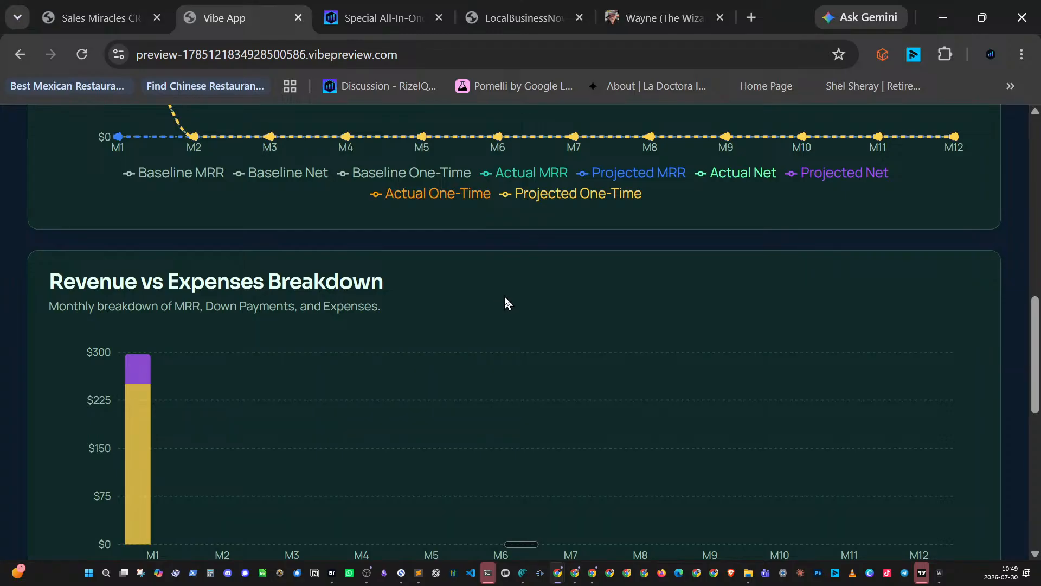
scroll(513, 303, "down", 3)
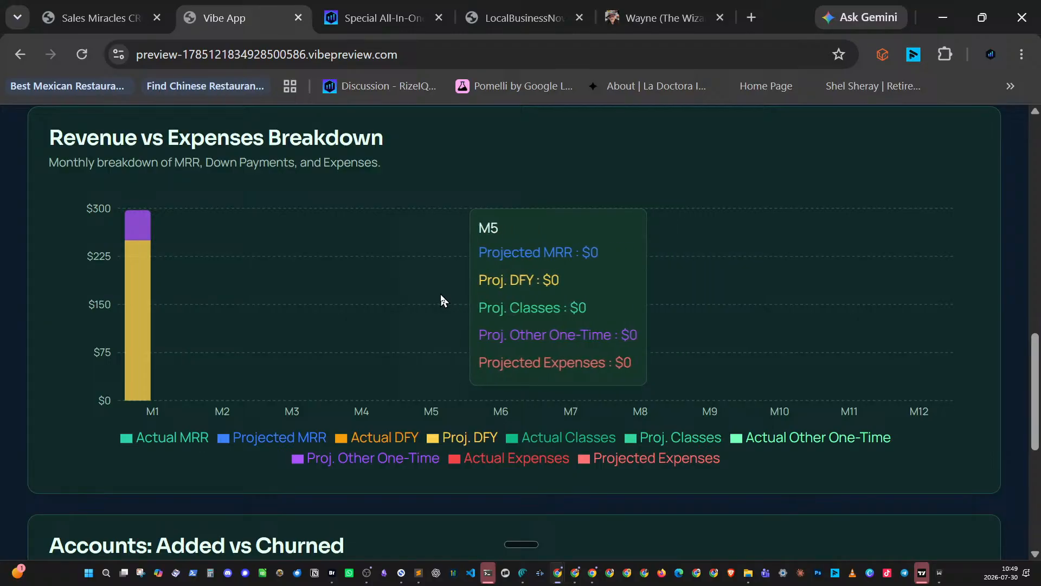
scroll(440, 294, "down", 6)
scroll(440, 297, "down", 2)
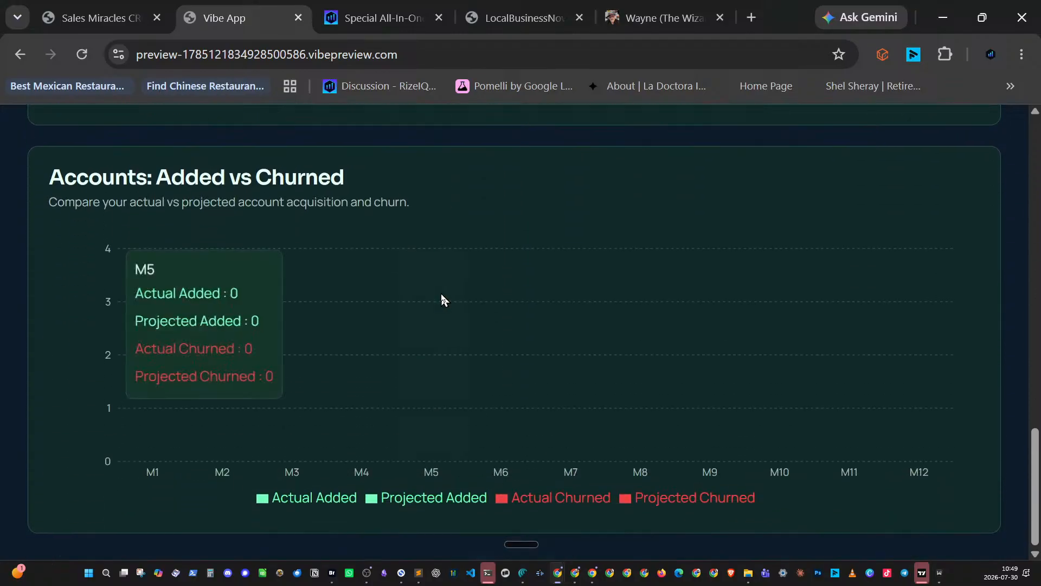
scroll(475, 299, "up", 8)
scroll(475, 296, "up", 14)
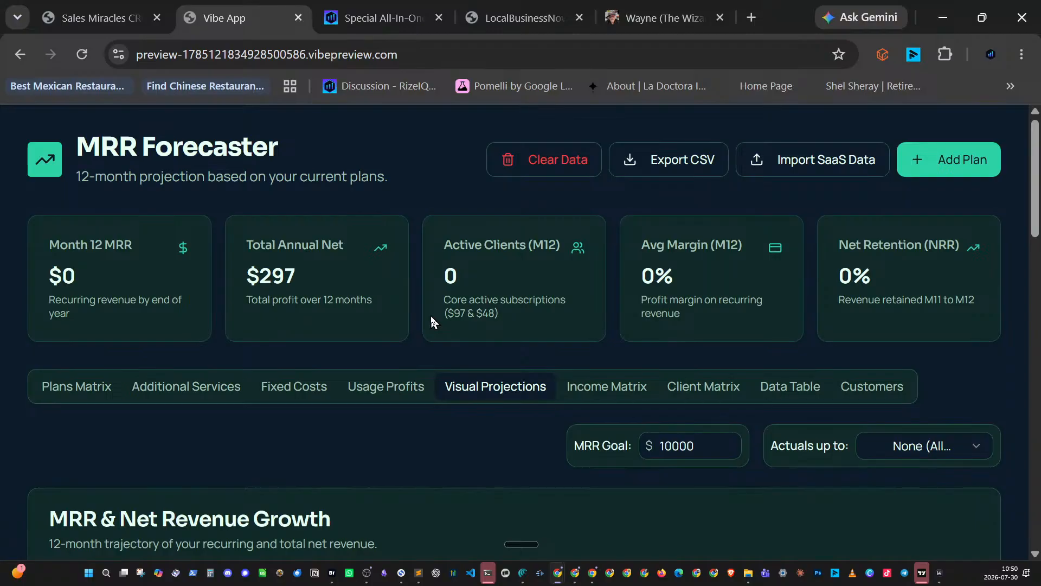
- Return to RizeIQ's special pricing page, follow its free 14-day trial link, and review the limited-time offer's billing options
left_click(378, 24)
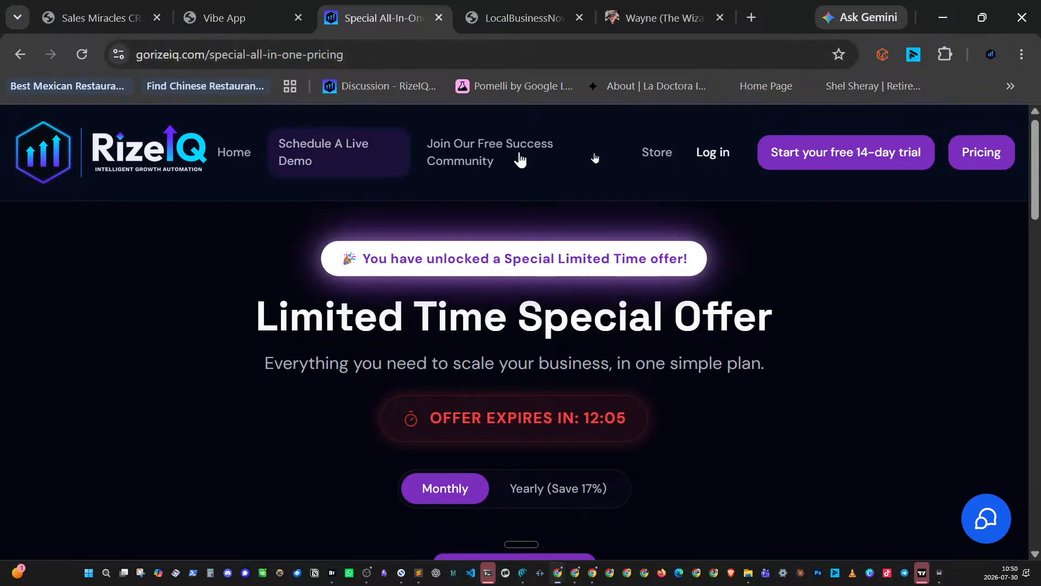
left_click(830, 157)
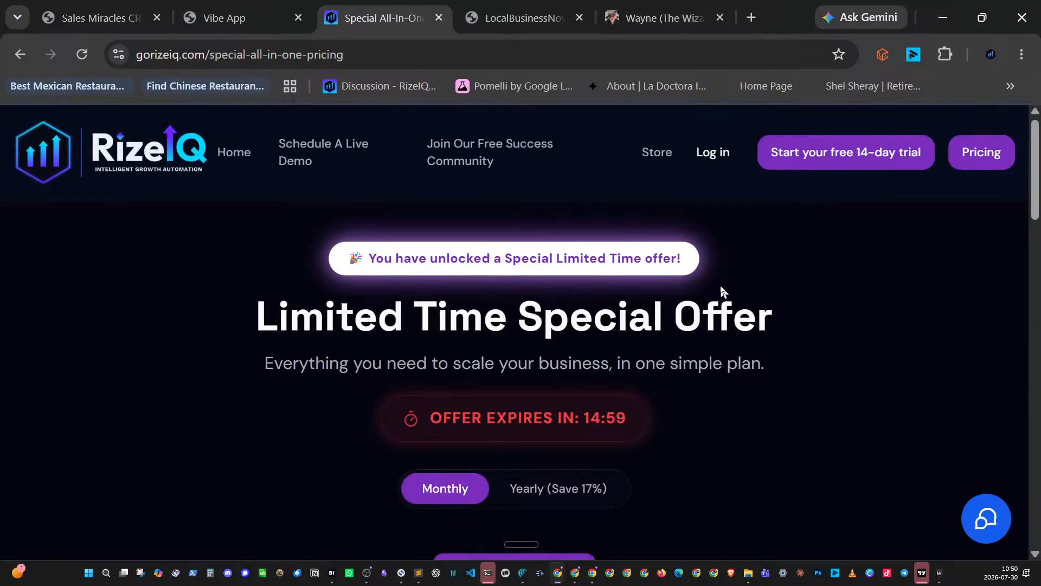
scroll(721, 287, "down", 5)
scroll(720, 283, "up", 3)
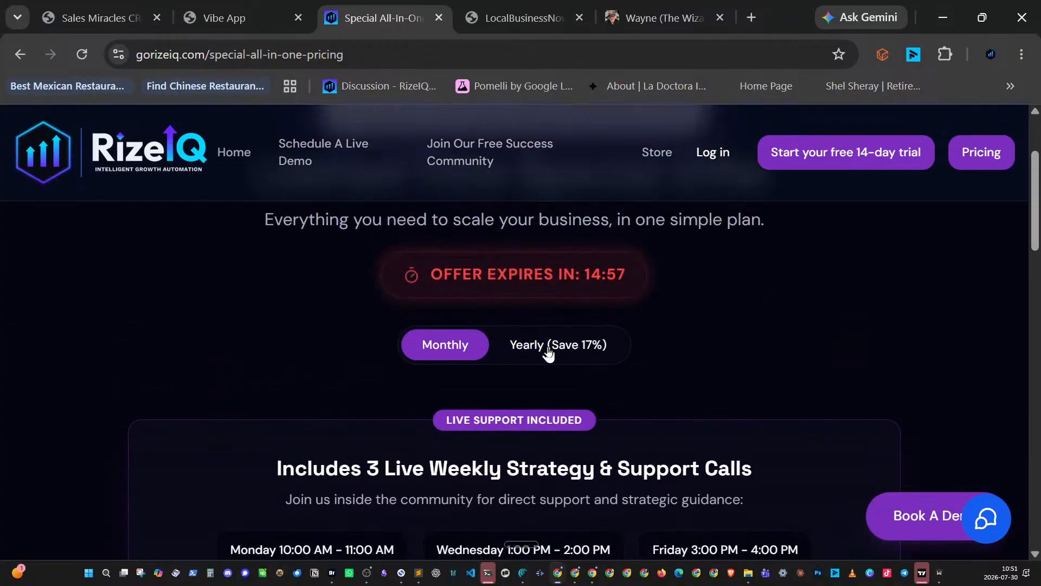
- Show the offer's Yearly (Save 17%) billing option and switch back to Monthly
left_click(547, 351)
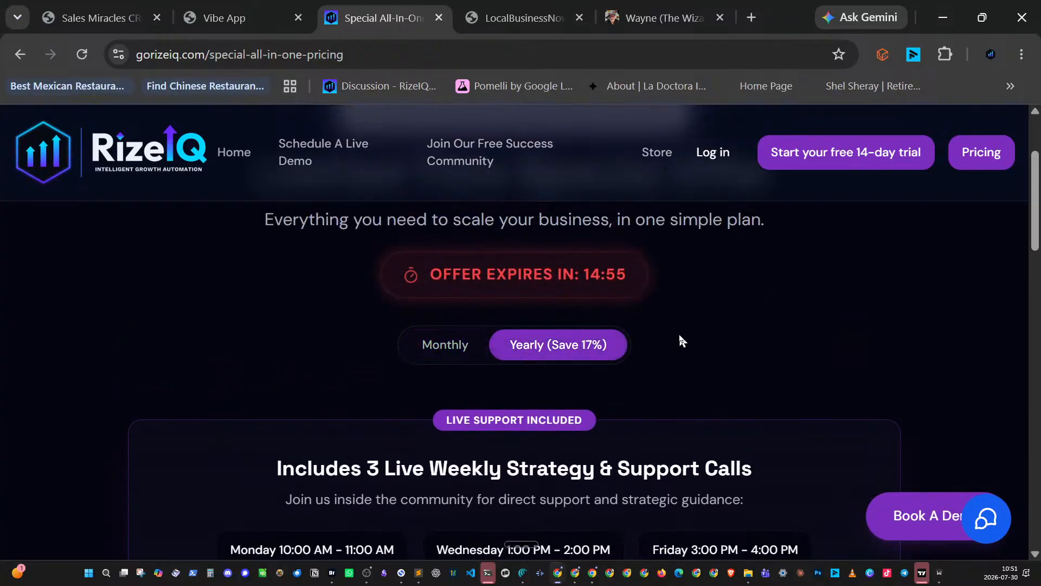
left_click(452, 350)
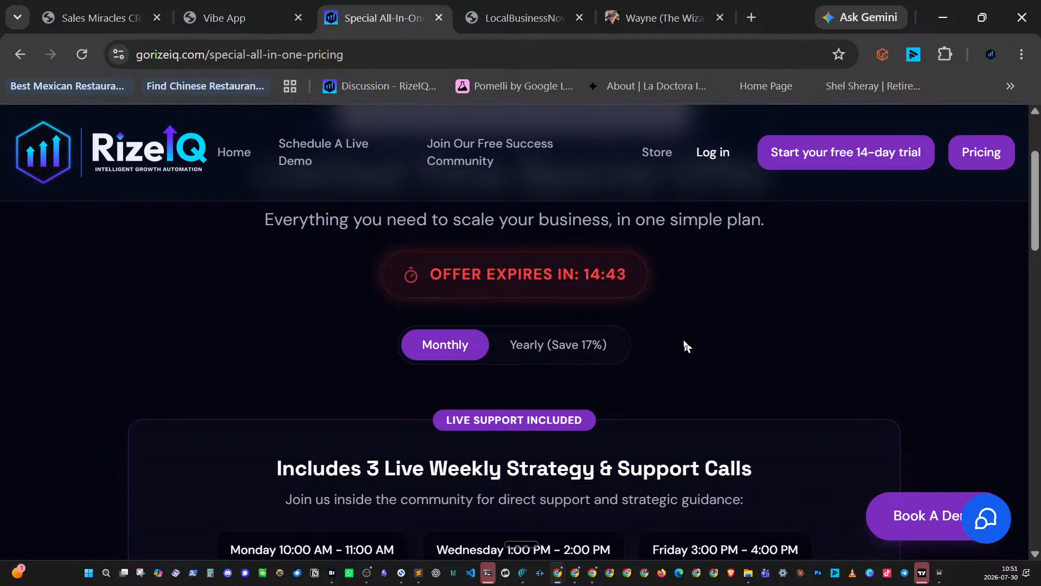
key("super+h")
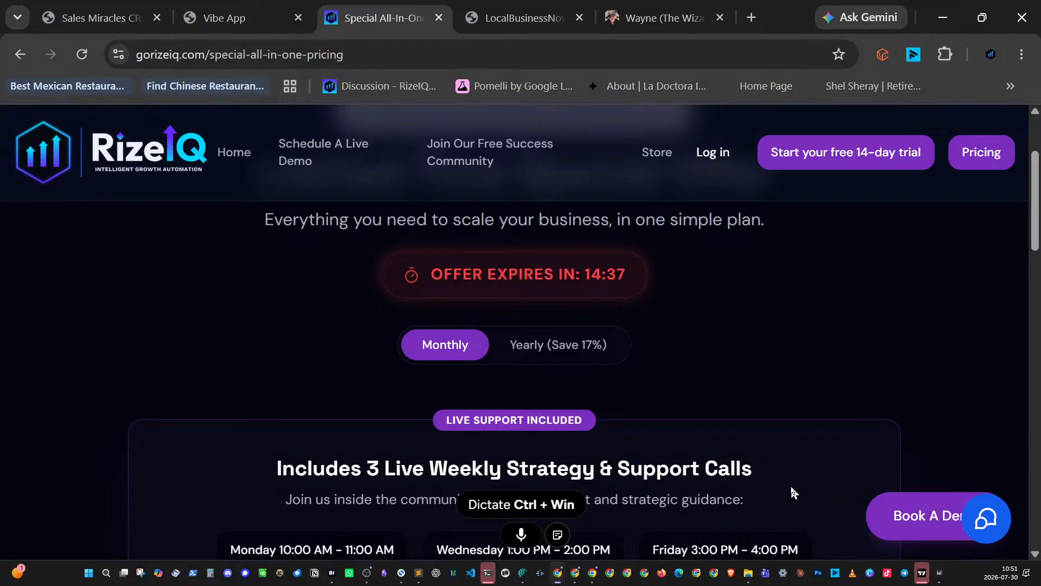
- Check the July 2026 calendar while pointing out the special offer's countdown, and close the calendar
left_click(996, 578)
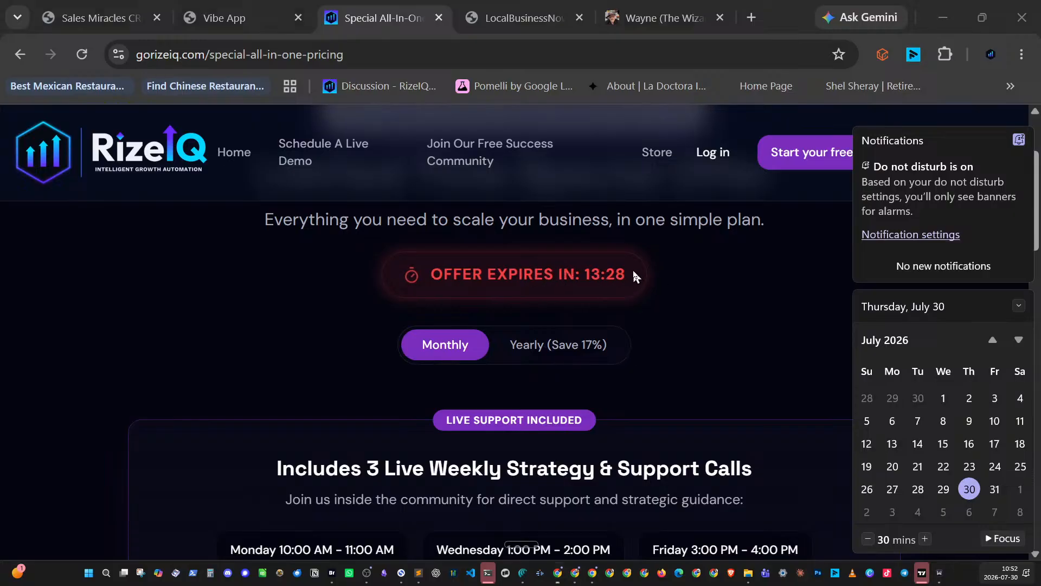
mouse_move(633, 271)
left_mouse_down()
mouse_move(425, 271)
mouse_move(655, 270)
mouse_move(644, 274)
left_mouse_up()
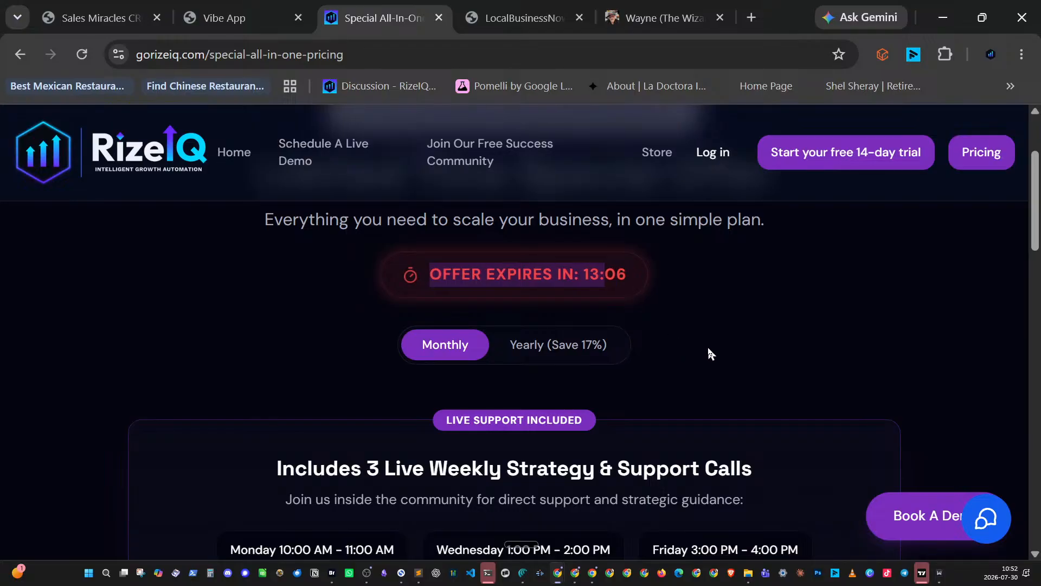
left_click(1010, 572)
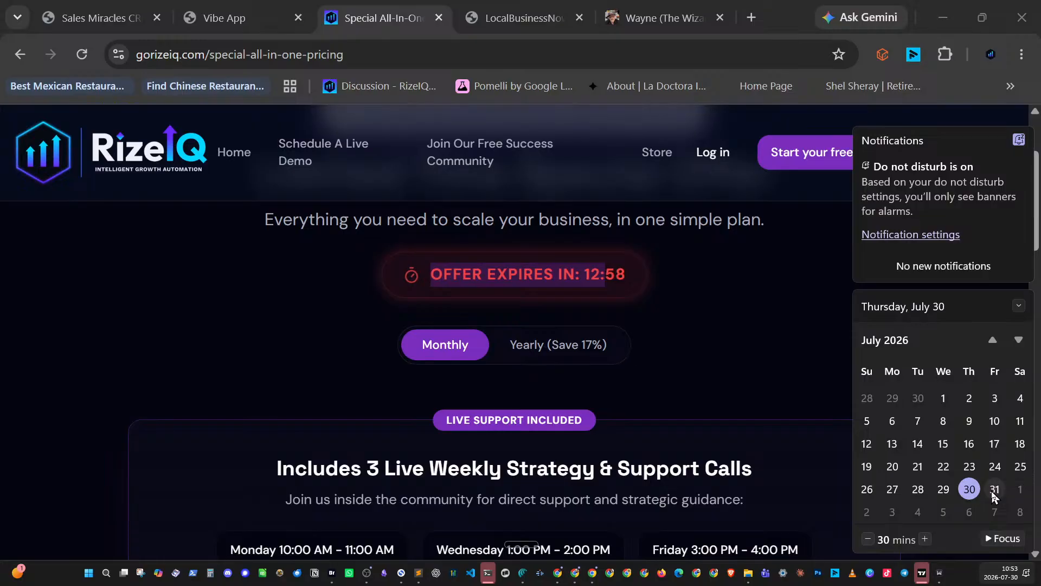
left_click(773, 402)
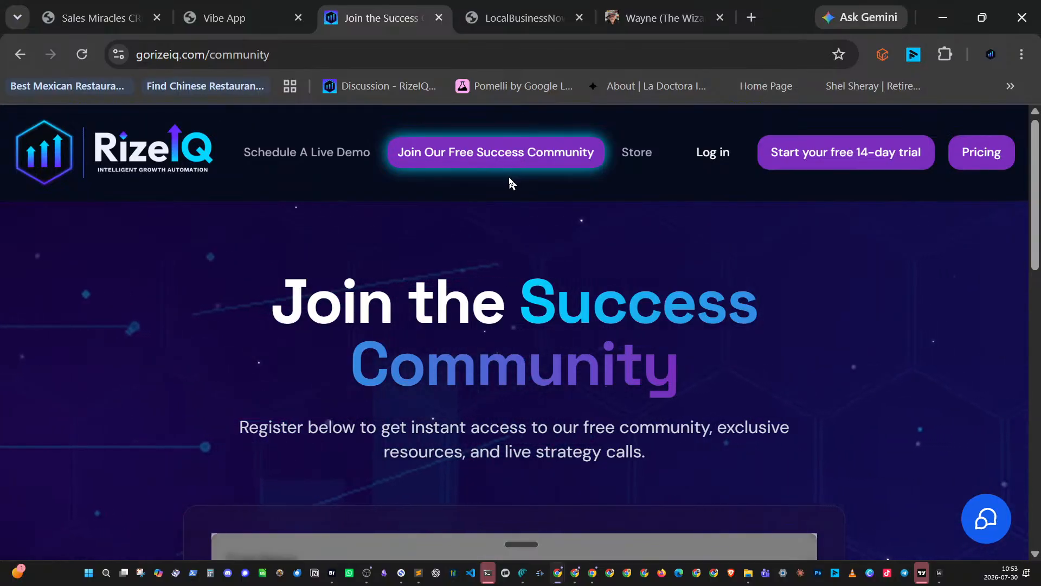
- Continue the unfinished submission on the free Success Community page and review its registration form and consent options
scroll(542, 217, "down", 5)
scroll(563, 225, "down", 3)
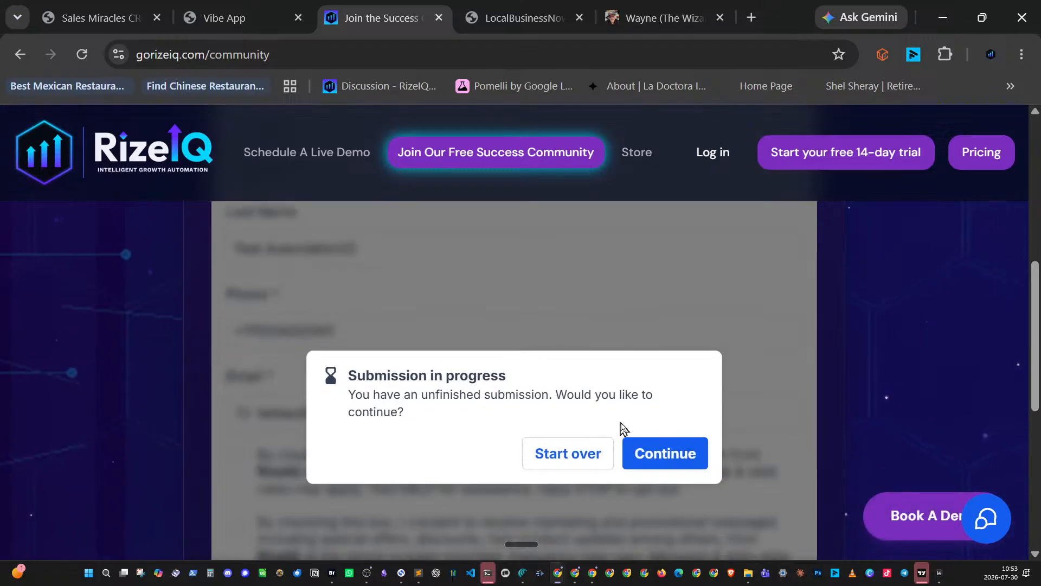
left_click(659, 461)
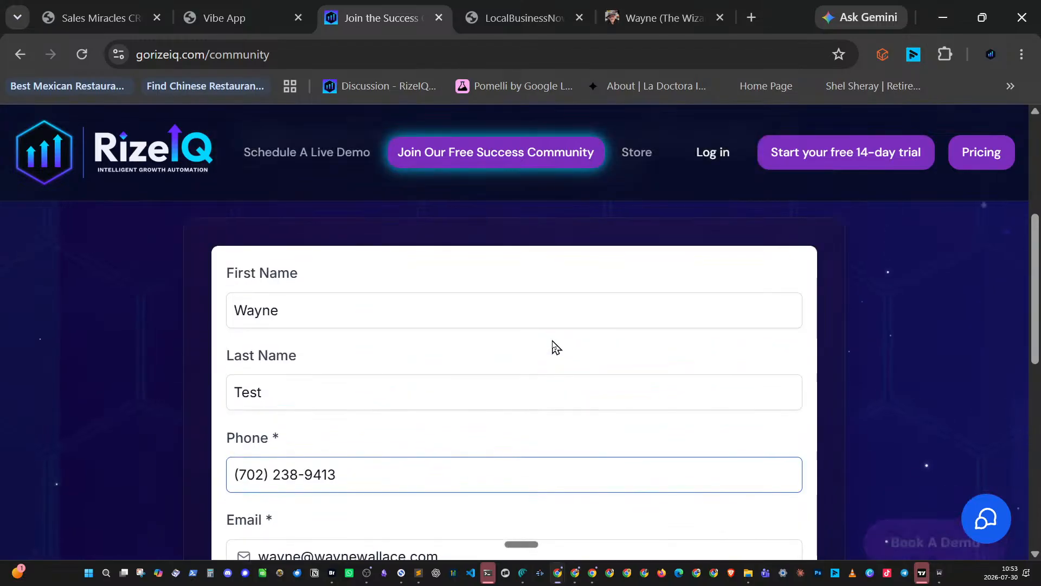
scroll(554, 342, "down", 1)
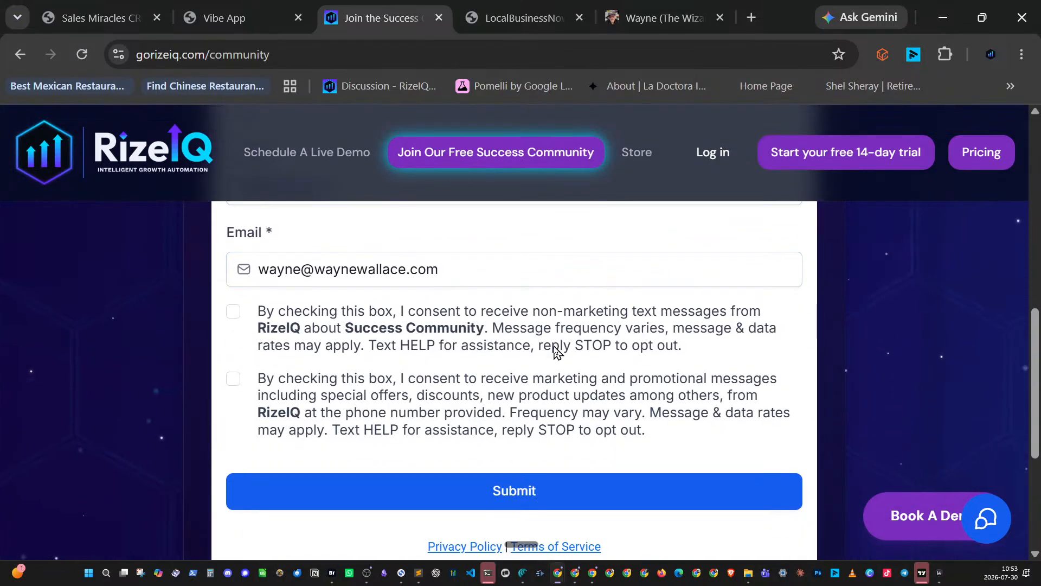
scroll(535, 343, "up", 8)
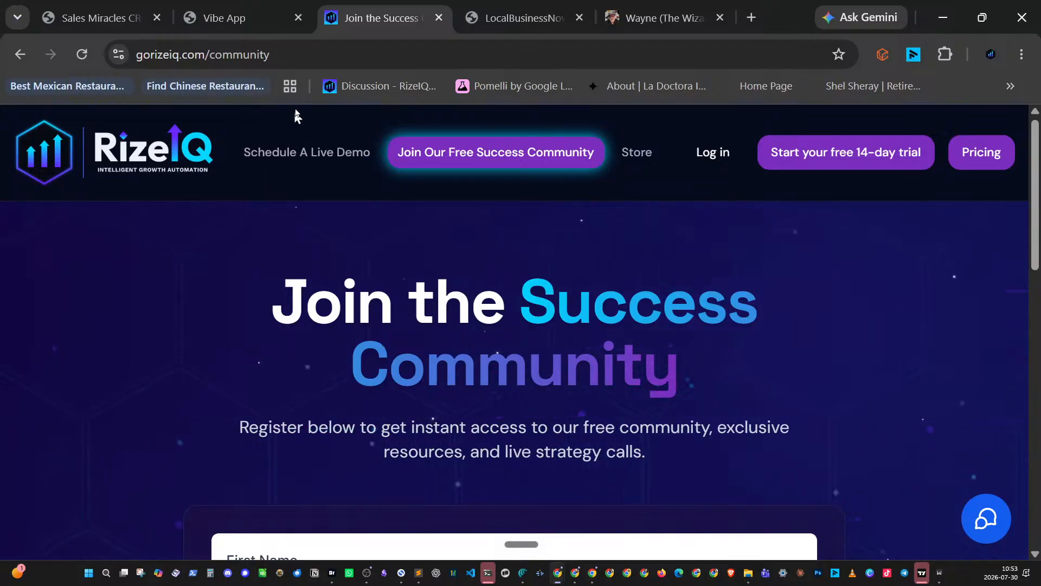
- Point out the web address of the Success Community page and that of the digital business card by selecting each
left_click(287, 55)
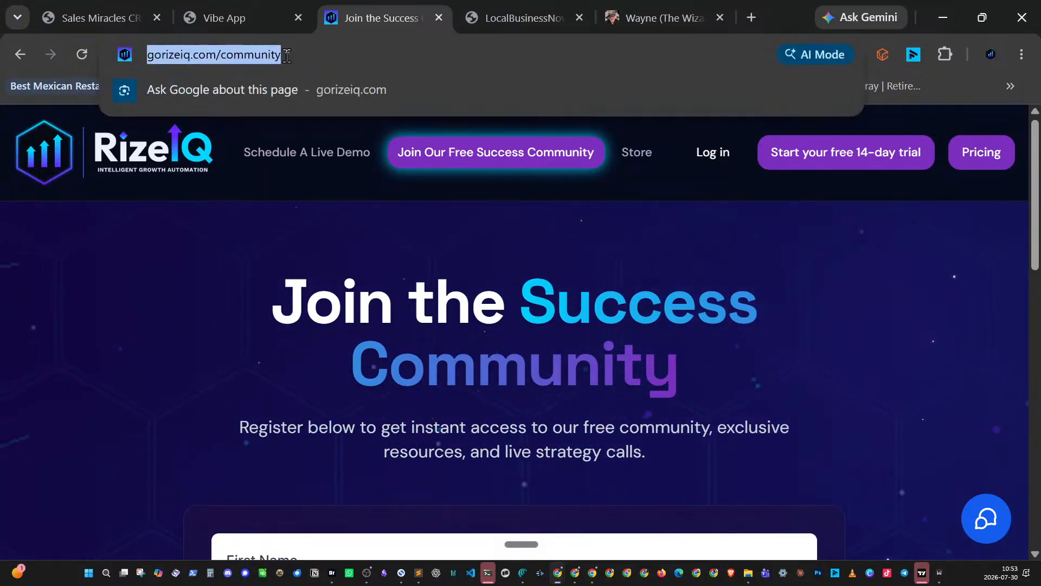
left_click(627, 19)
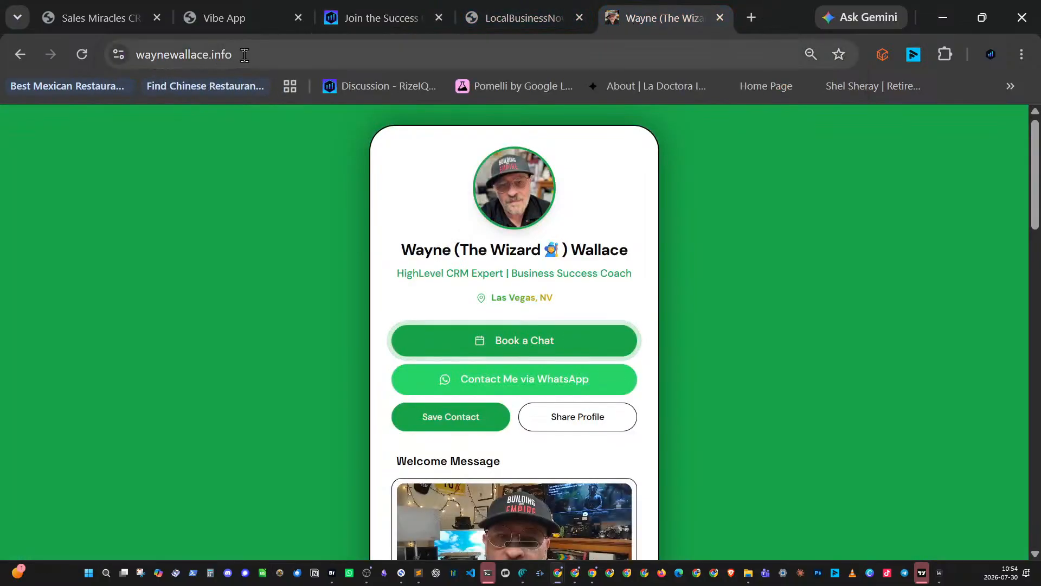
left_click(104, 52)
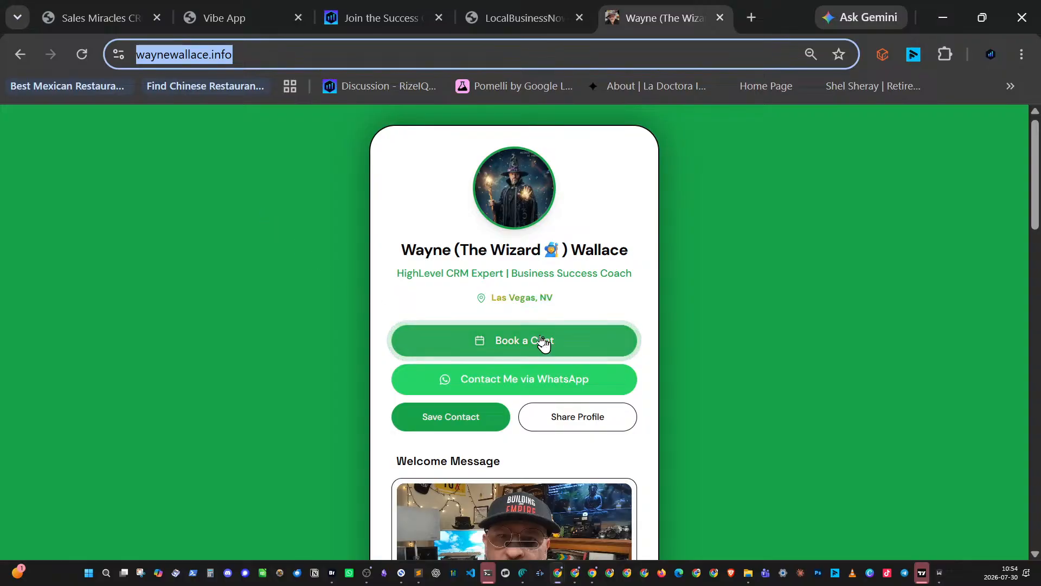